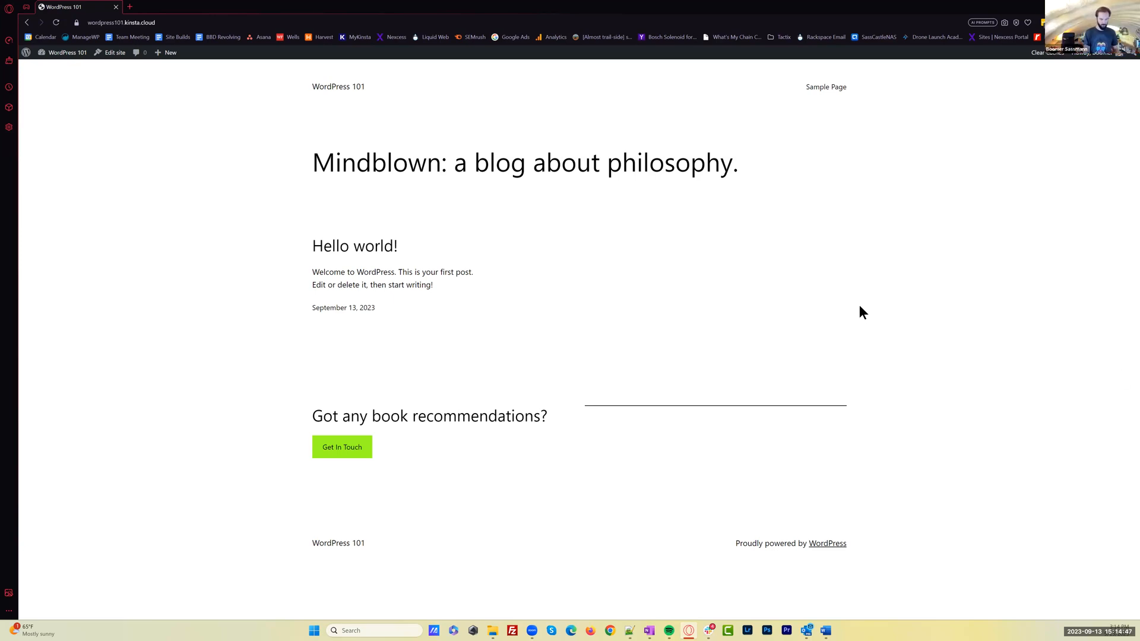
Open wordpress.org and wordpress.com in two new browser tabs for comparison
key(ctrl+t)
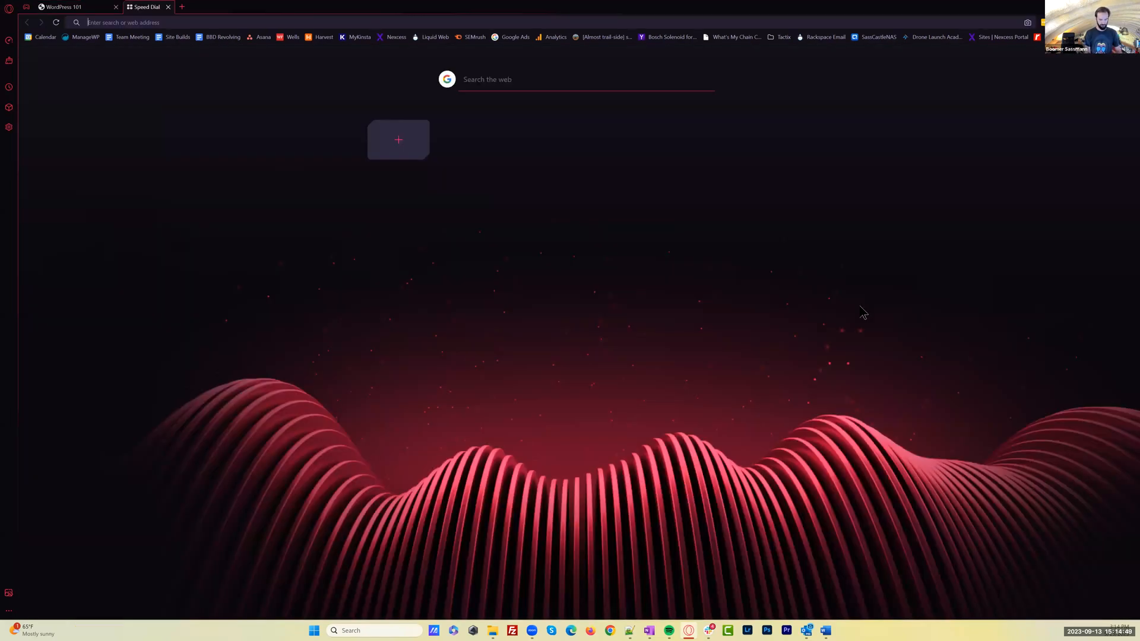
text(wordpress.org)
key(Return)
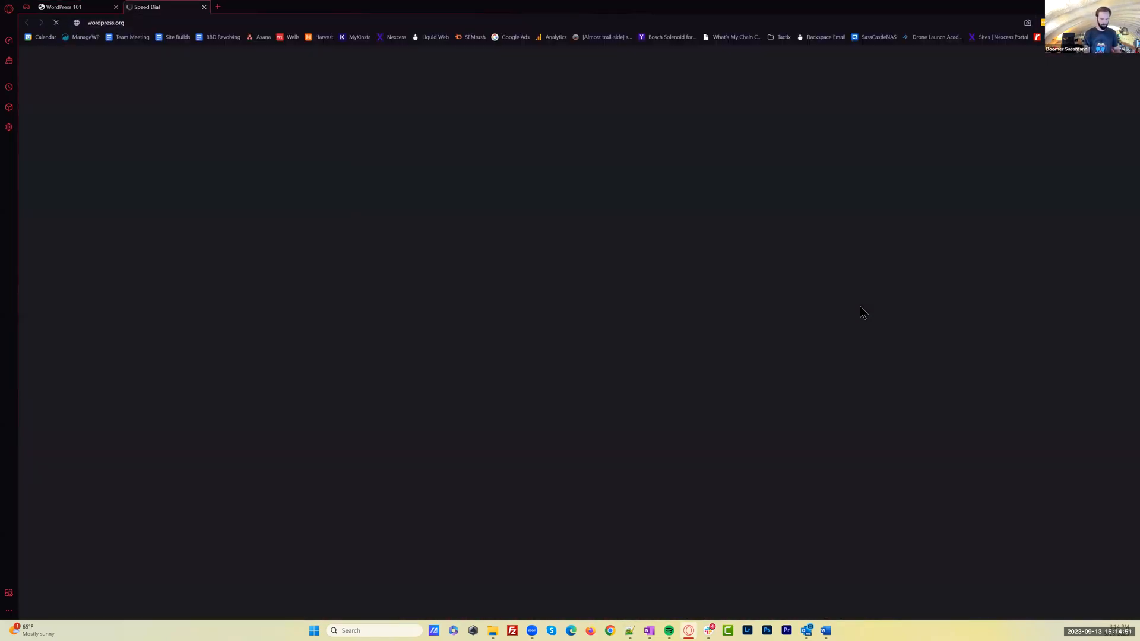
key(ctrl+t)
text(wordpress.c)
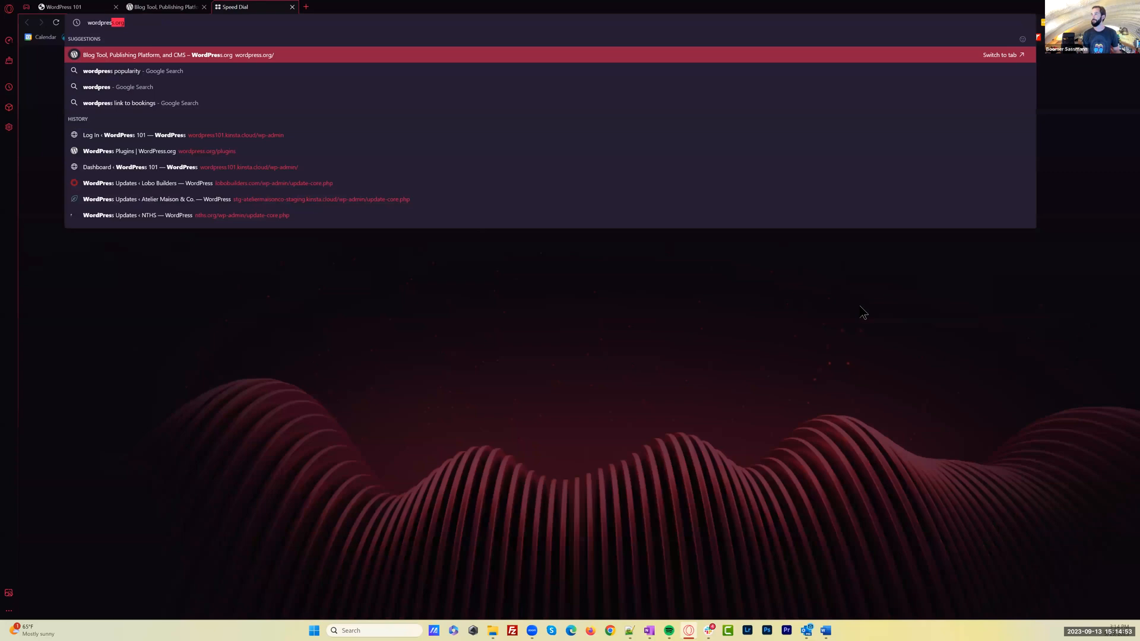
text(om)
key(Return)
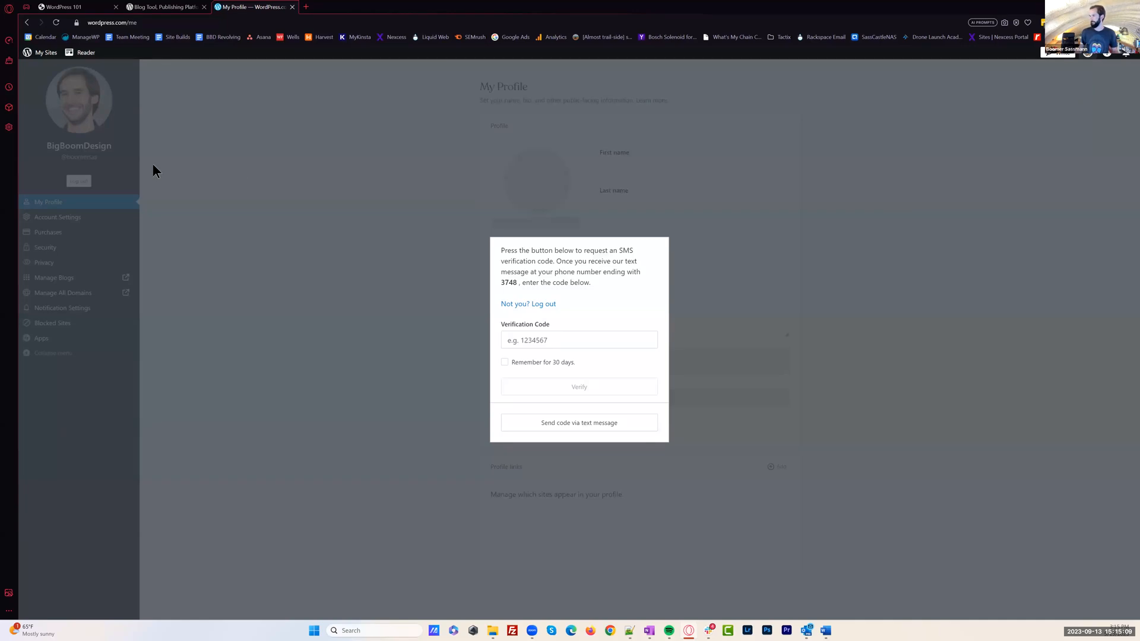
Shorten the wordpress.com/me address to wordpress.com and load it
drag(283, 257, 63, 7)
click(115, 23)
drag(129, 23, 171, 23)
key(BackSpace)
key(Return)
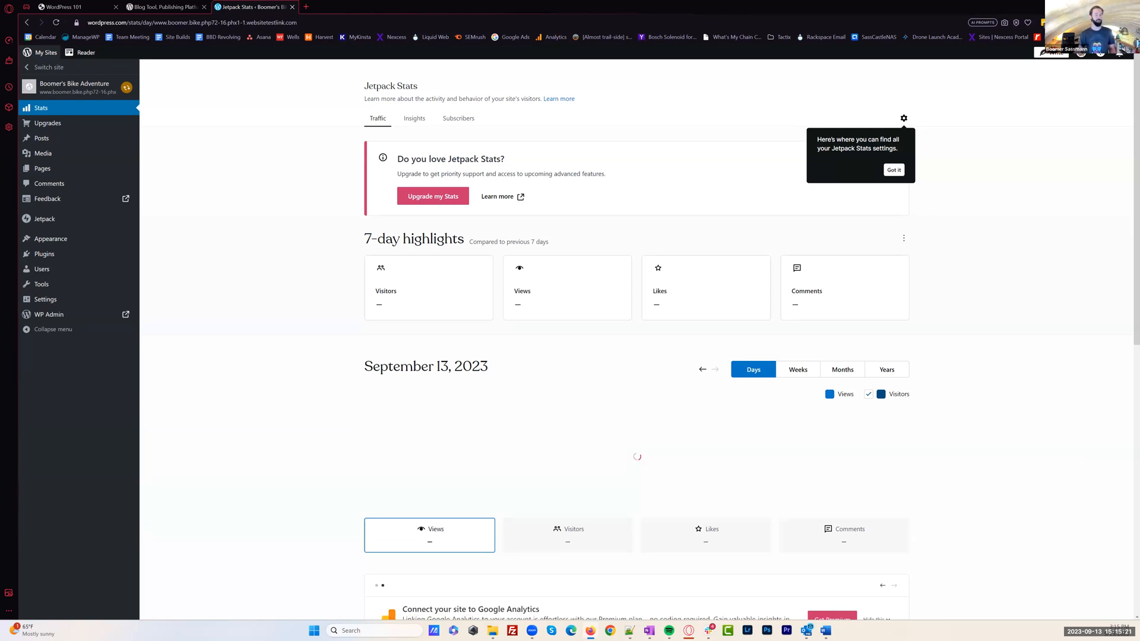
View the WordPress.com home page in Firefox, and open the Get WordPress page of wordpress.org in Opera
key(alt+Tab)
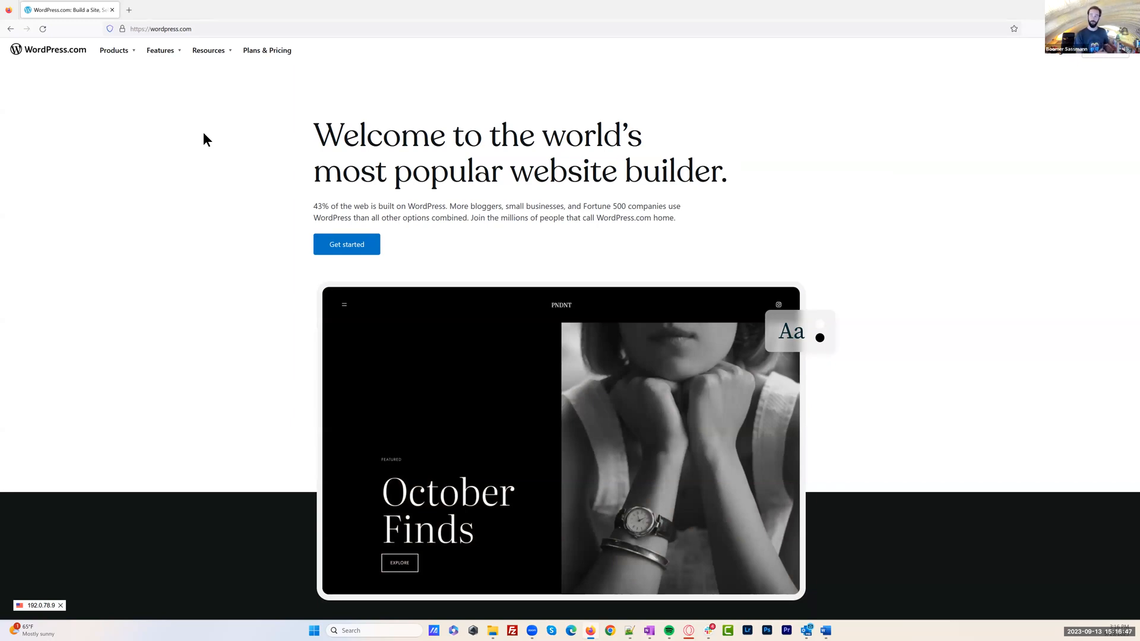
double_click(174, 6)
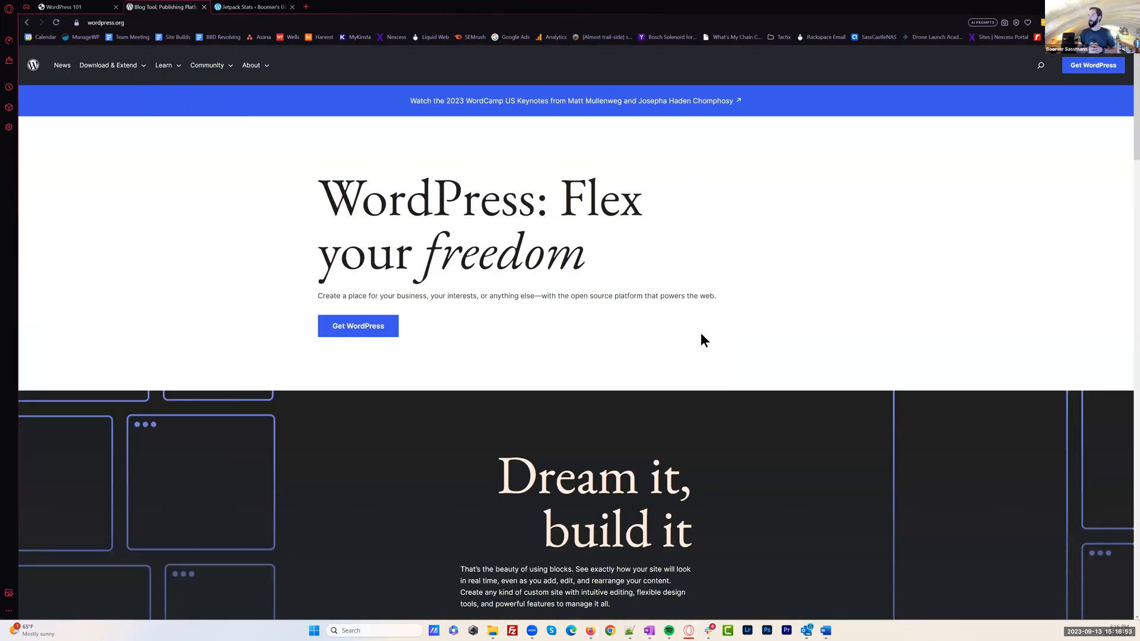
click(355, 332)
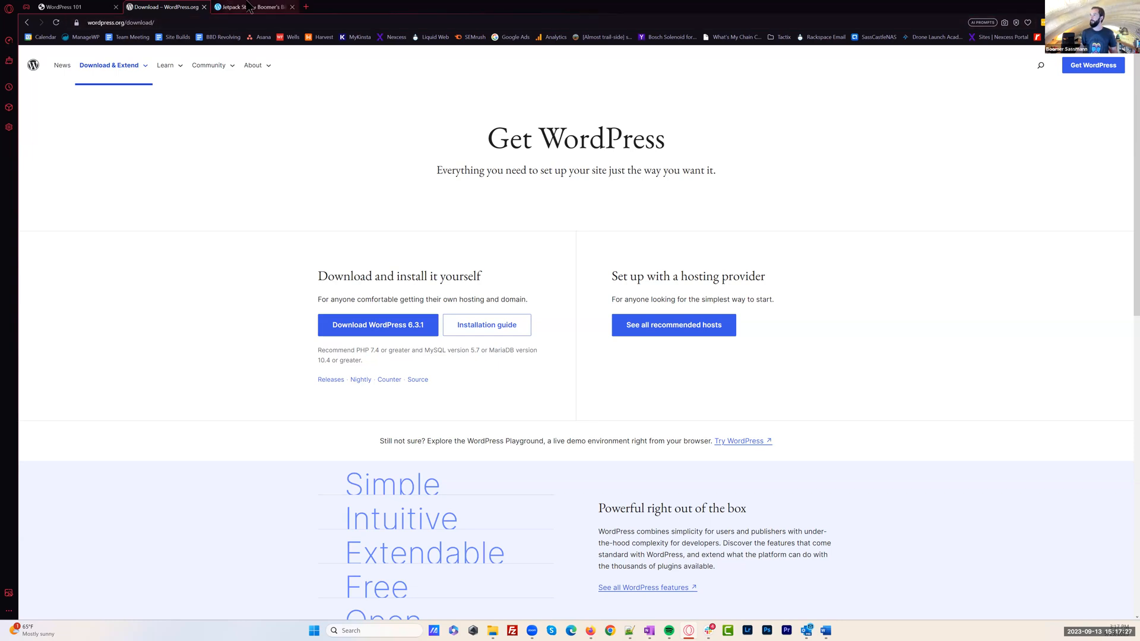
Load godaddy.com in a new tab and go to its WordPress Hosting page
click(305, 8)
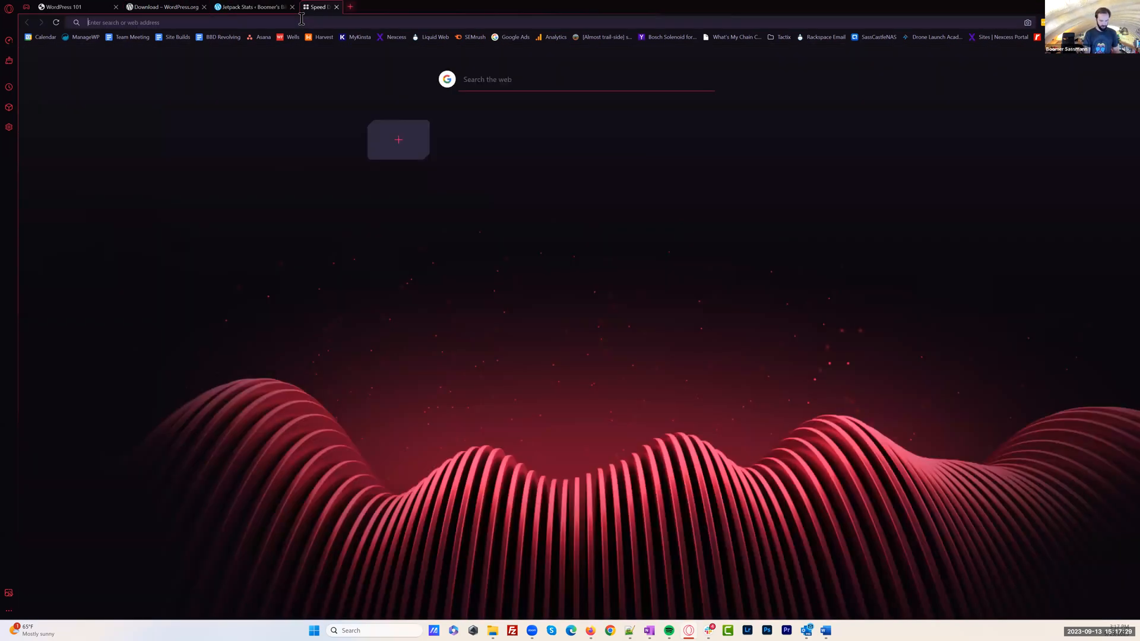
text(godaddy.com)
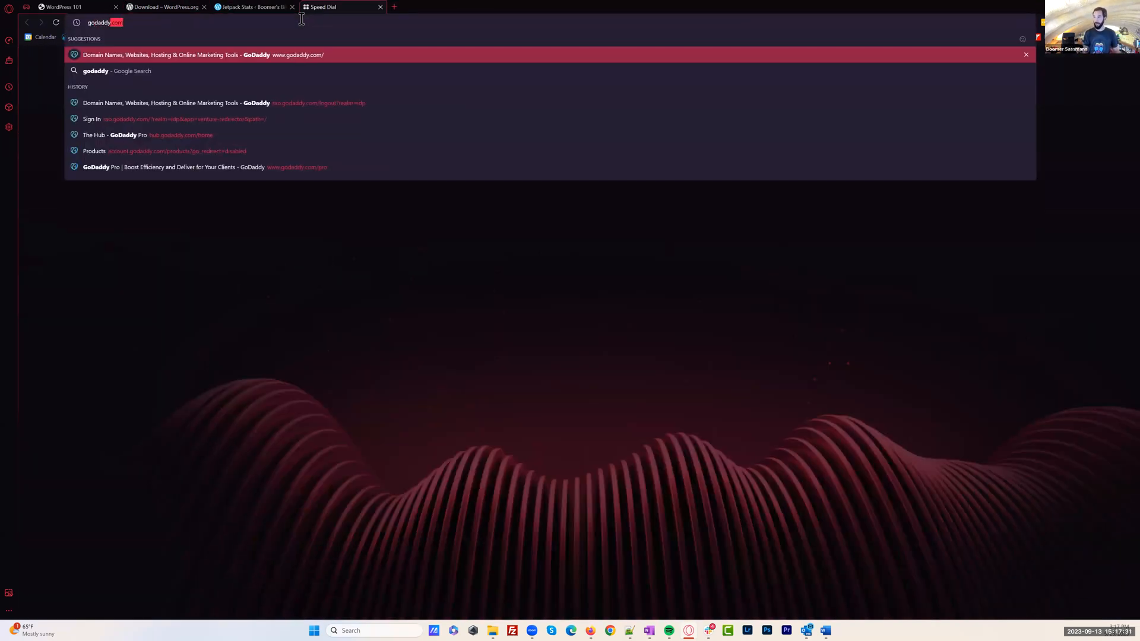
key(Return)
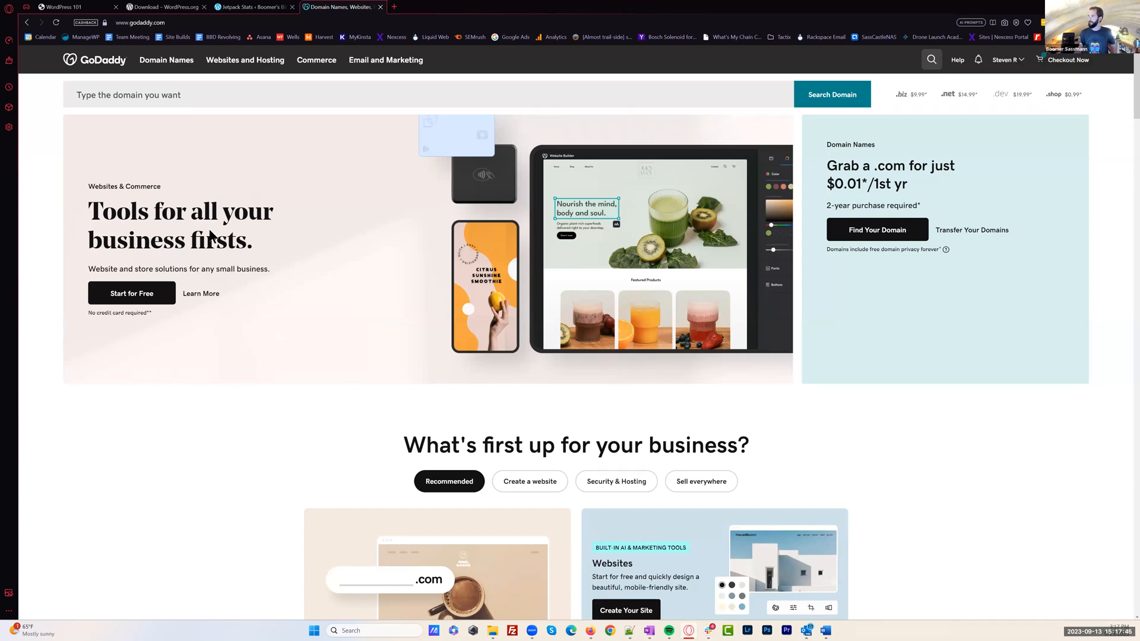
click(257, 62)
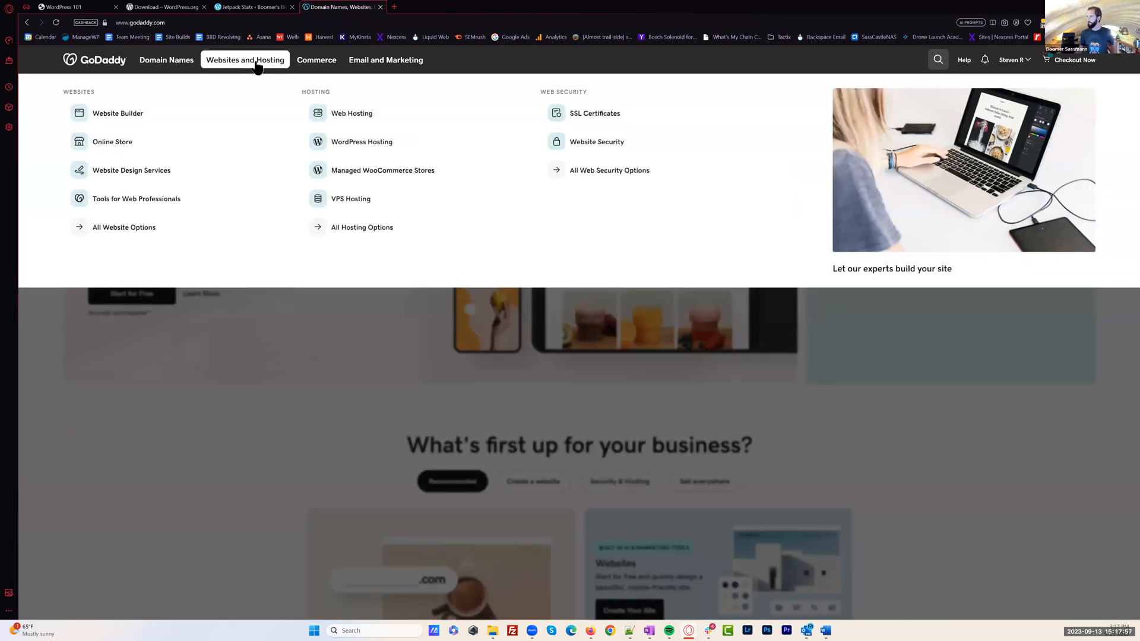
click(372, 147)
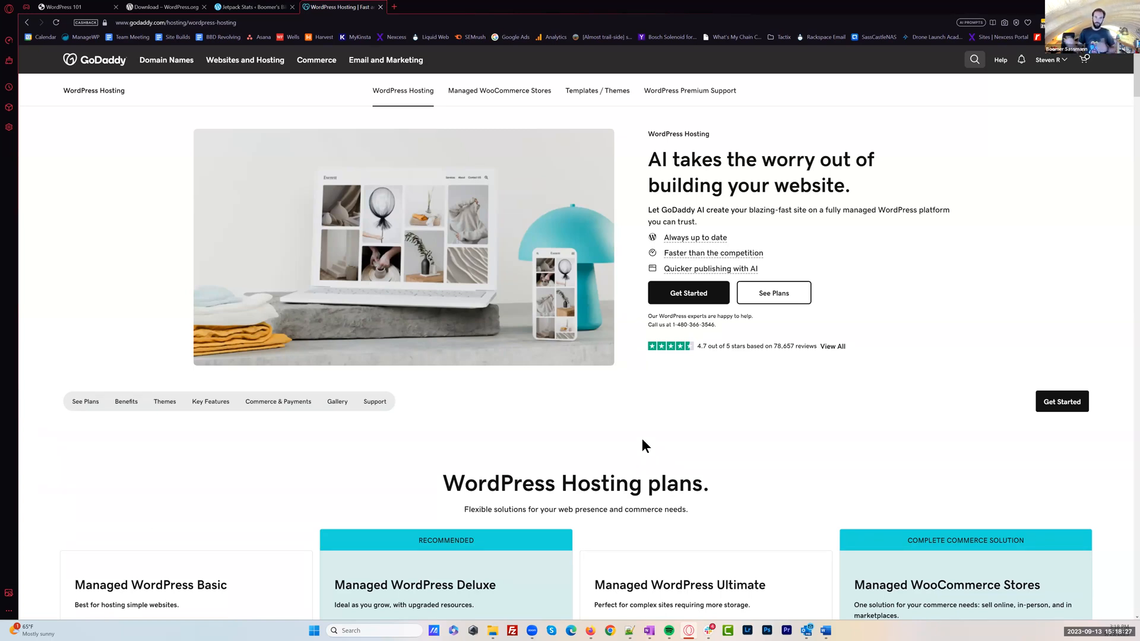
Examine the WordPress hosting plans, highlighting the SSL certificate line and the monthly price of Managed WordPress Basic
scroll(642, 438, down, 5)
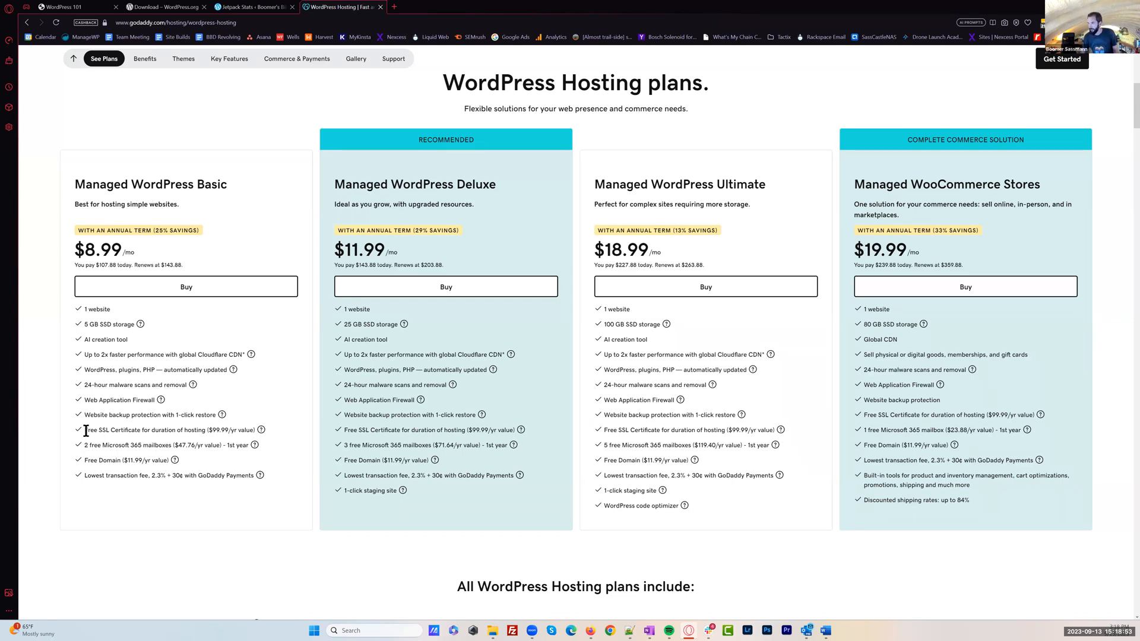
triple_click(255, 431)
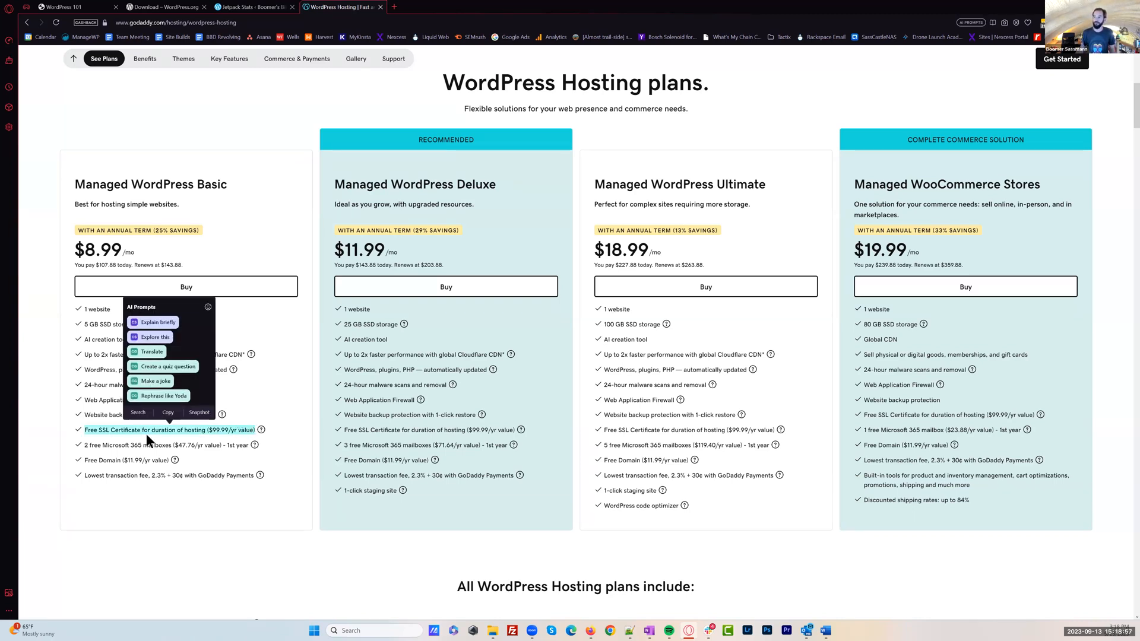
click(144, 467)
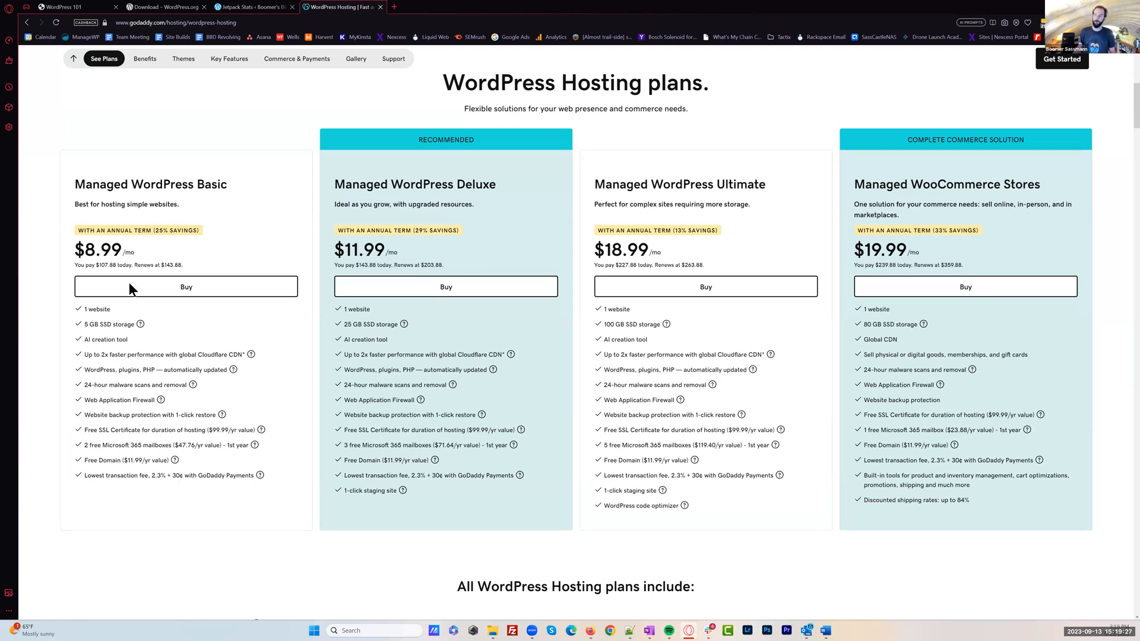
drag(86, 249, 123, 251)
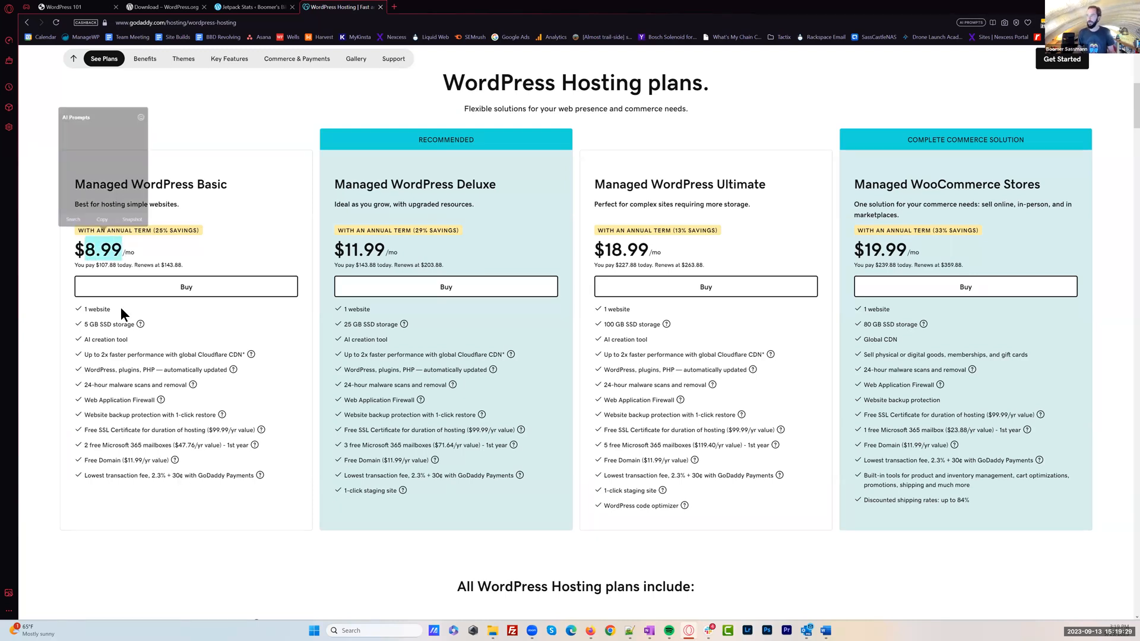
click(151, 378)
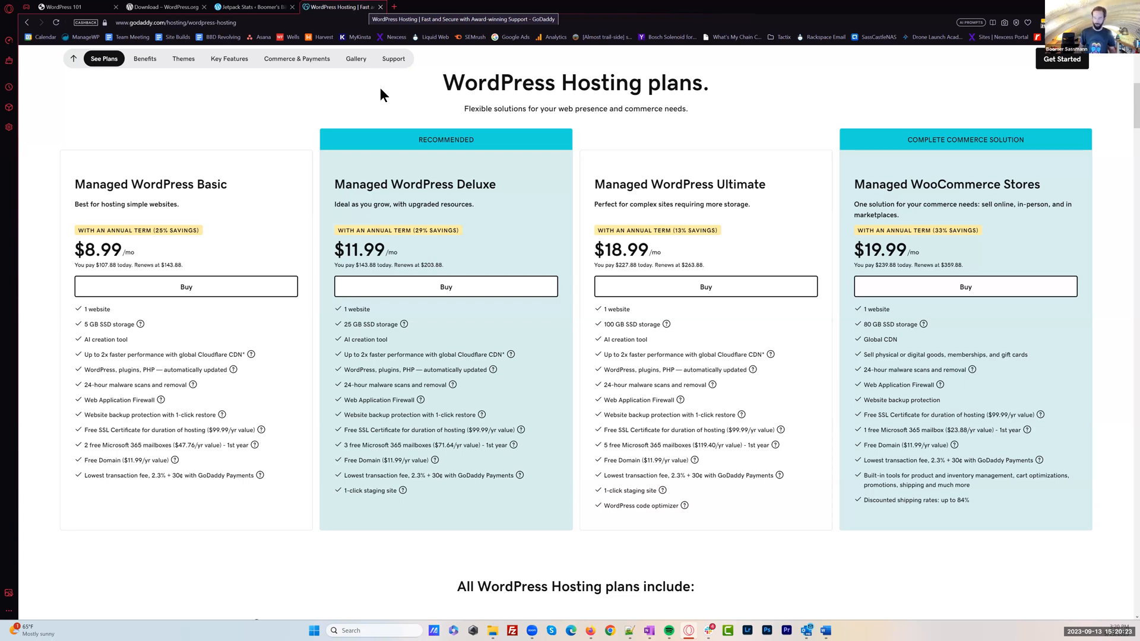
Search the web for kinsta in a new tab and open the pricing page on the Kinsta site
key(ctrl+t)
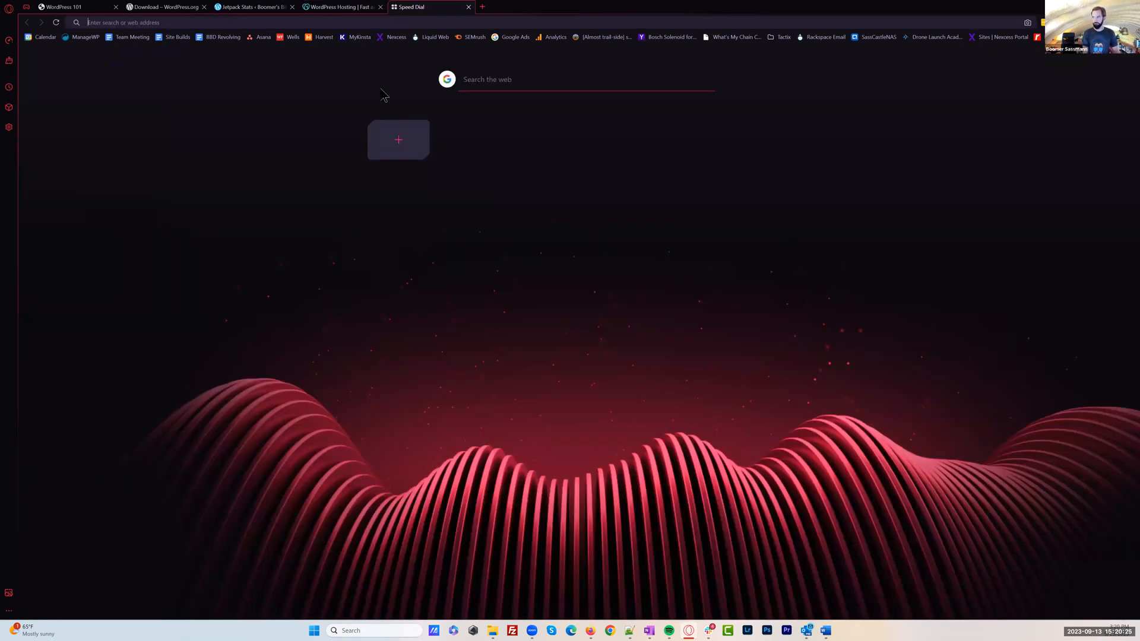
text(kinsta)
key(Return)
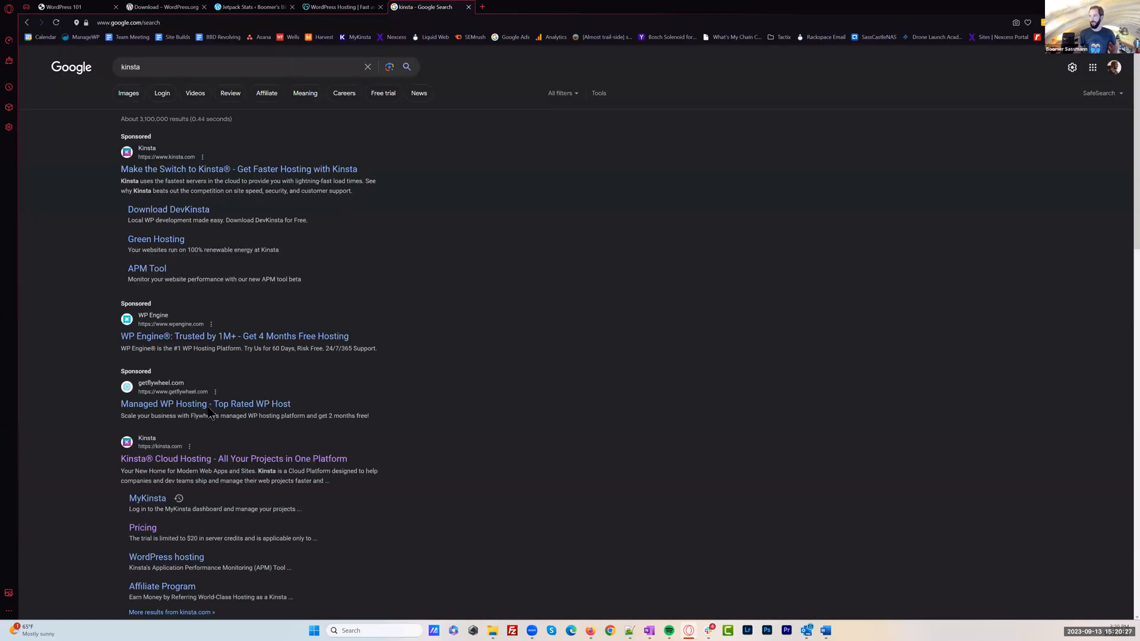
click(217, 460)
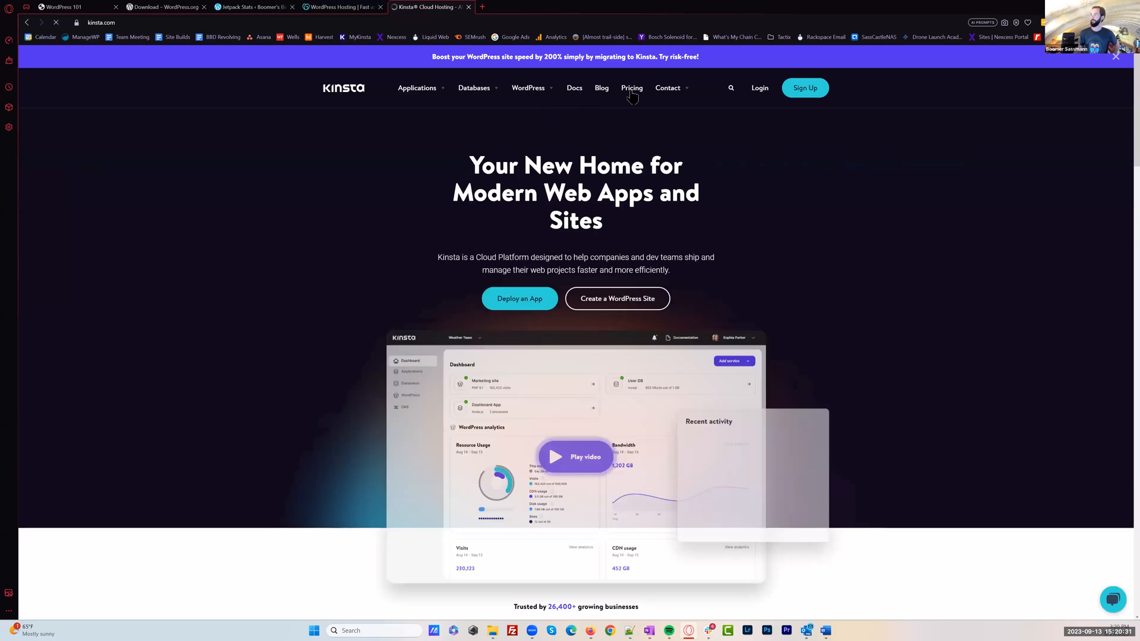
click(631, 90)
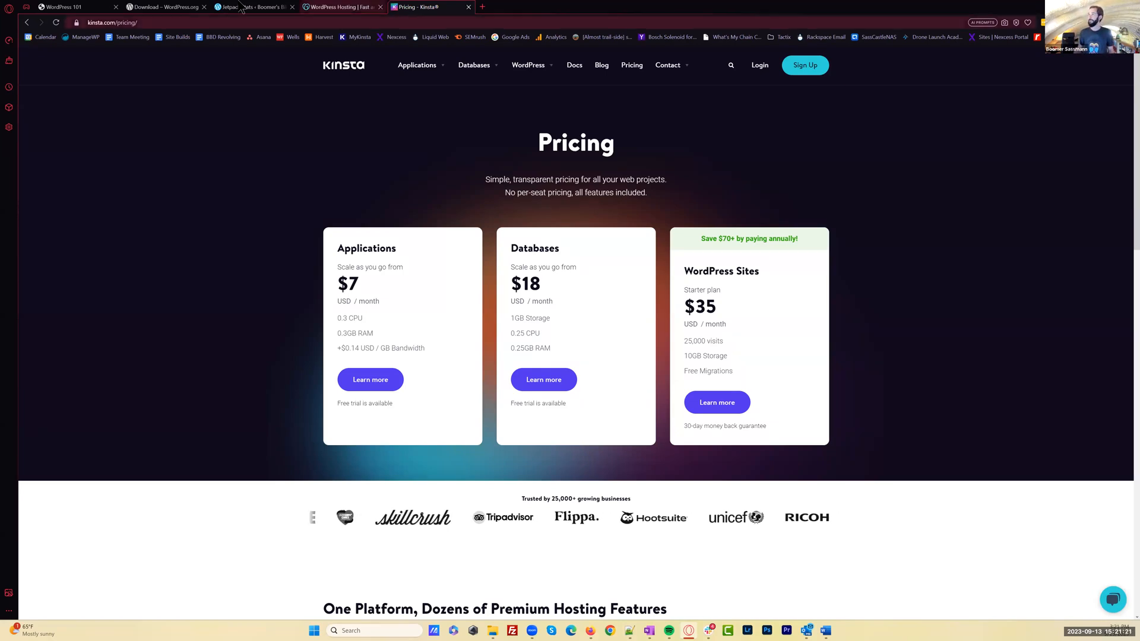
Close the WordPress.org, Jetpack Stats, GoDaddy and Kinsta tabs, keeping only the WordPress 101 site
click(202, 6)
click(205, 7)
click(205, 7)
click(204, 7)
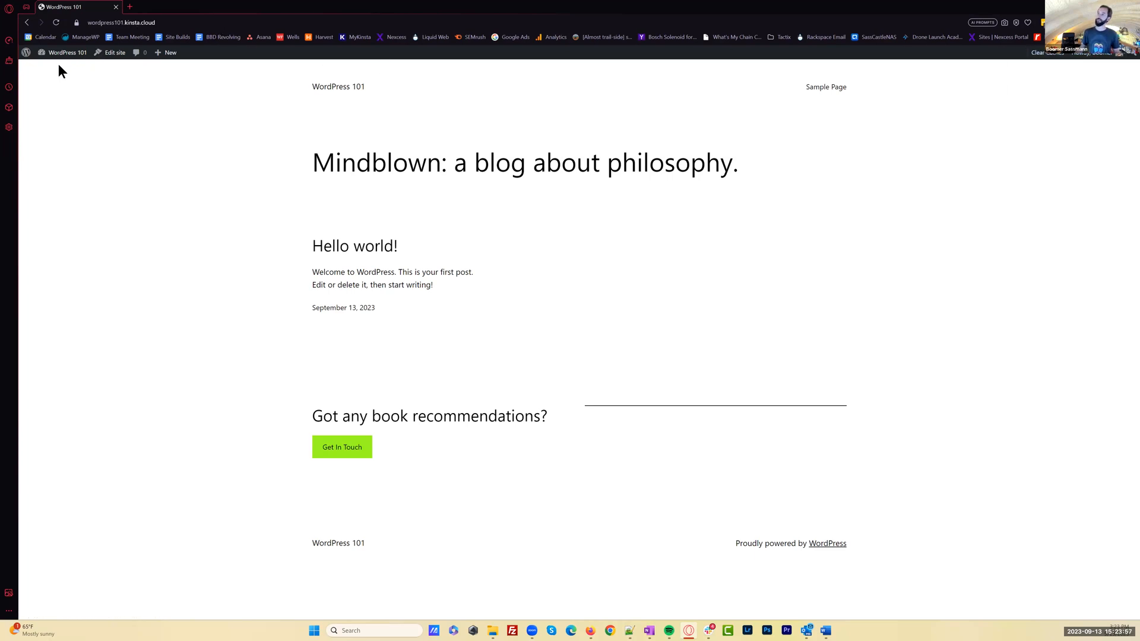
Highlight the WordPress 101 site's address and place the cursor at its end
mouse_move(64, 62)
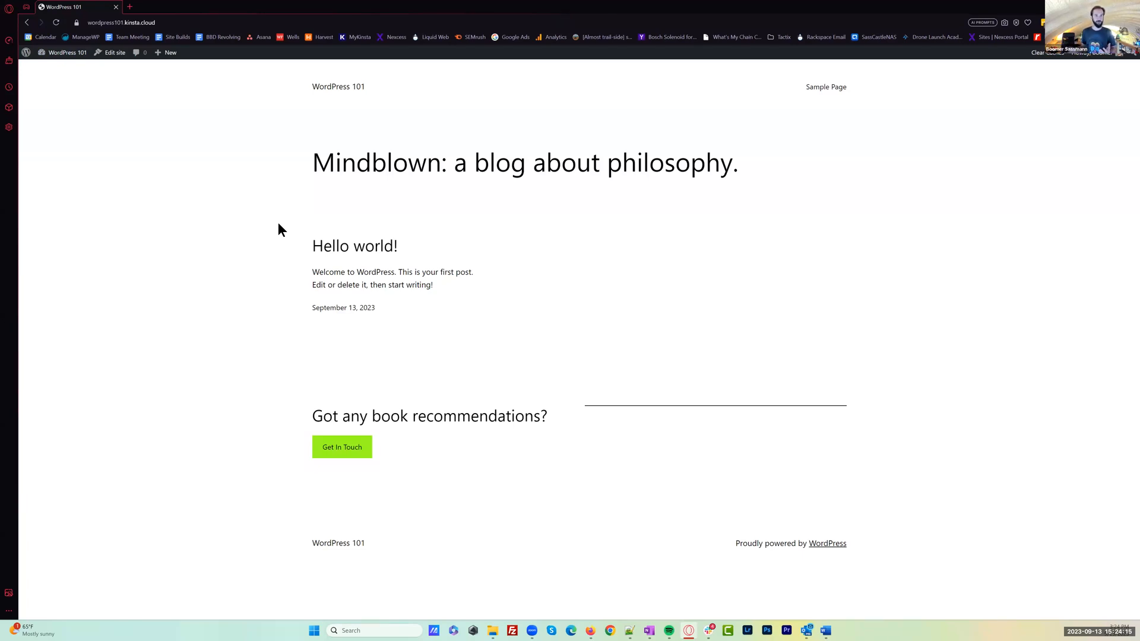
drag(168, 24, 84, 21)
click(163, 22)
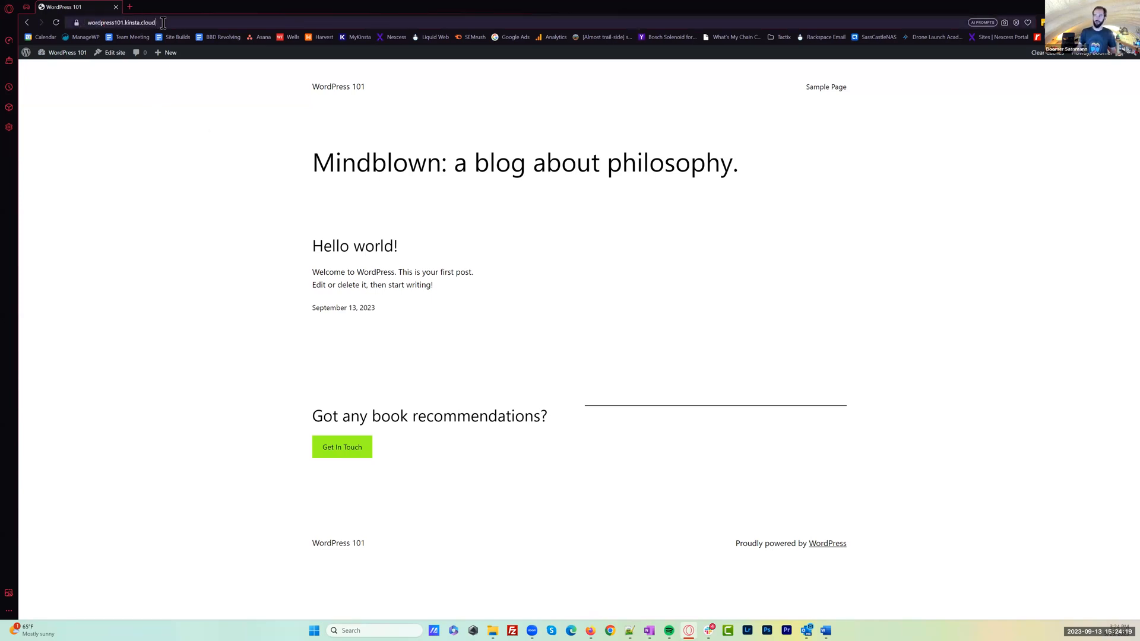
triple_click(163, 22)
click(173, 22)
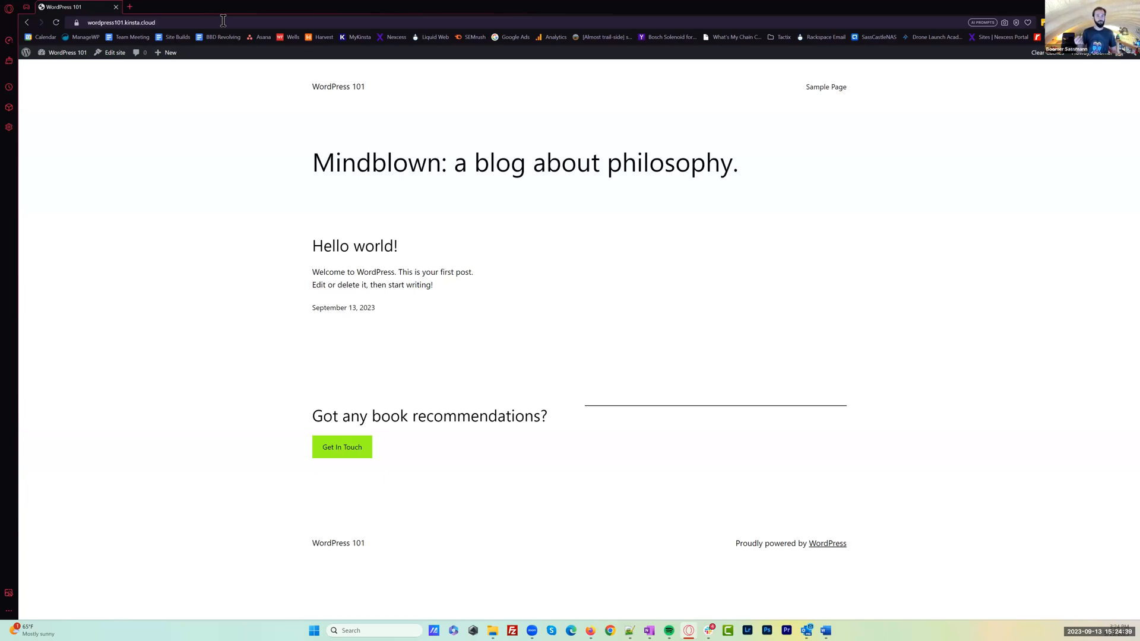
Append /wp-admin to the WordPress 101 site address and load the admin dashboard
text(/wp-)
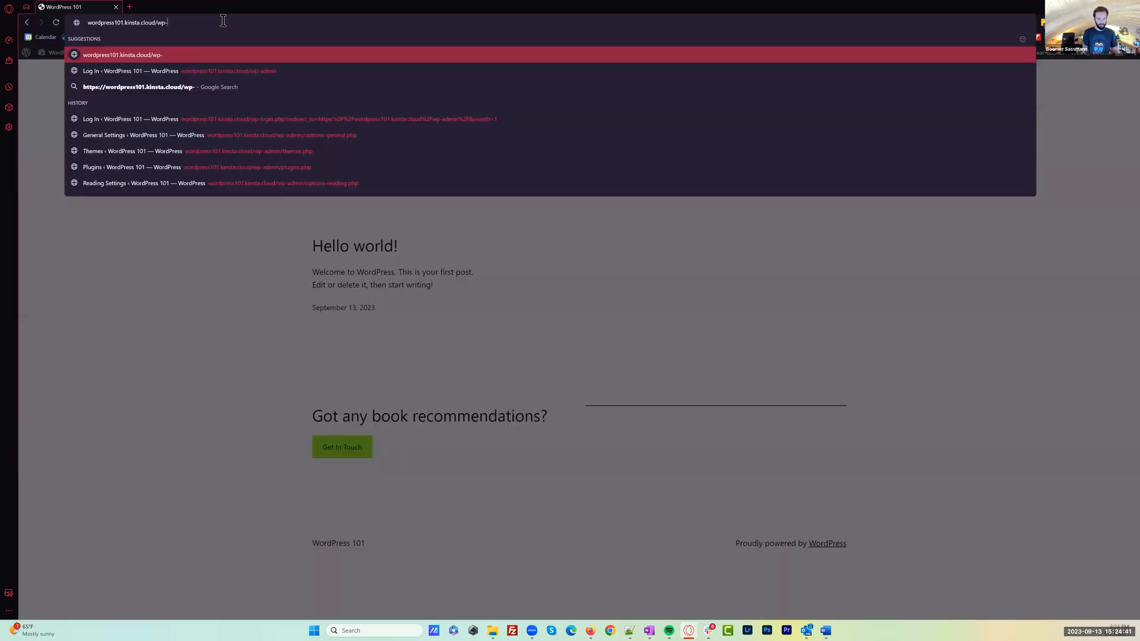
text(admin)
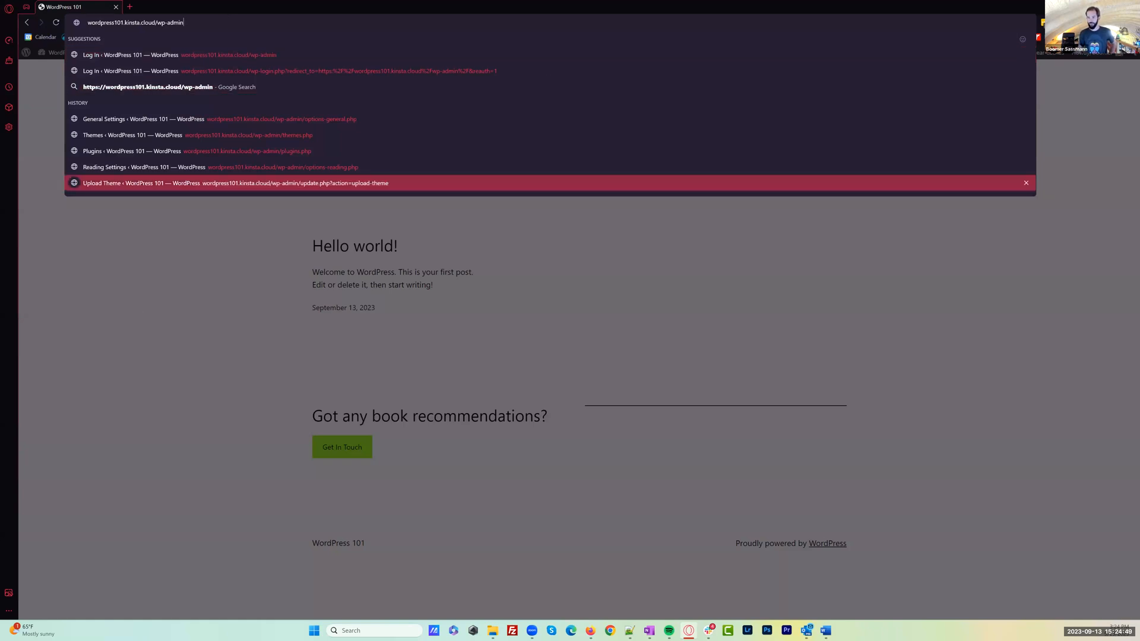
key(Return)
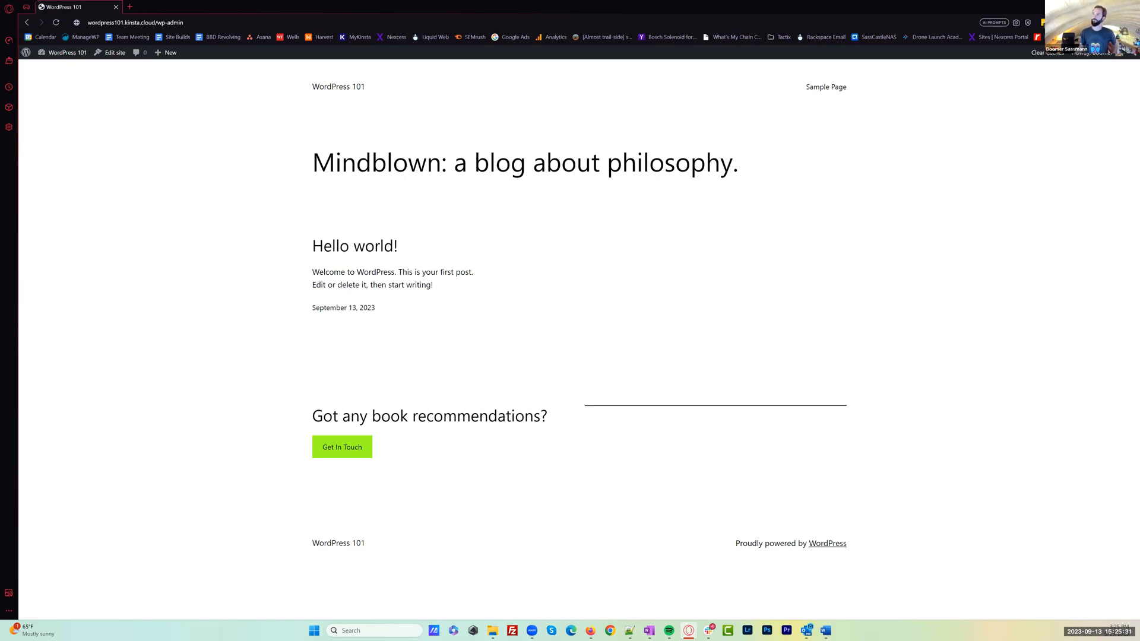
drag(184, 22, 157, 27)
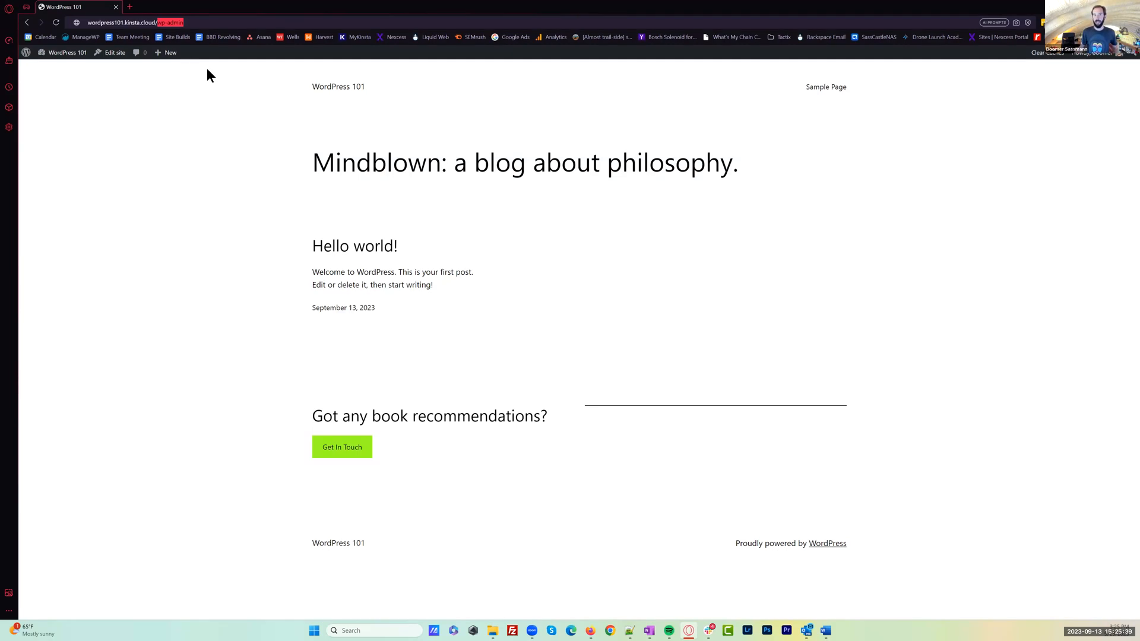
click(204, 23)
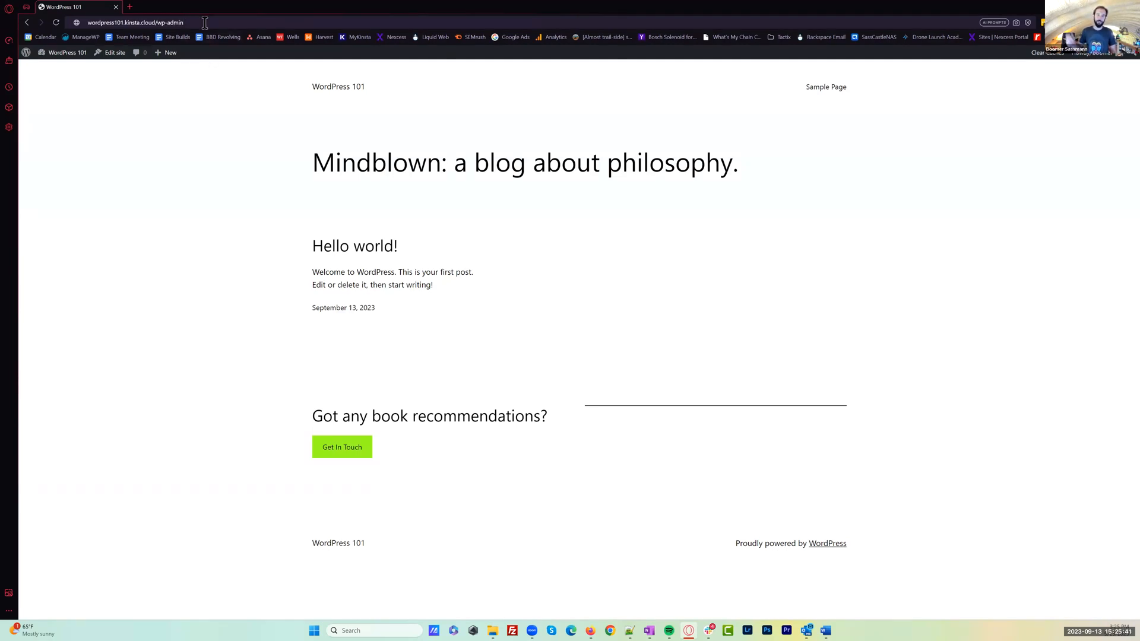
key(Return)
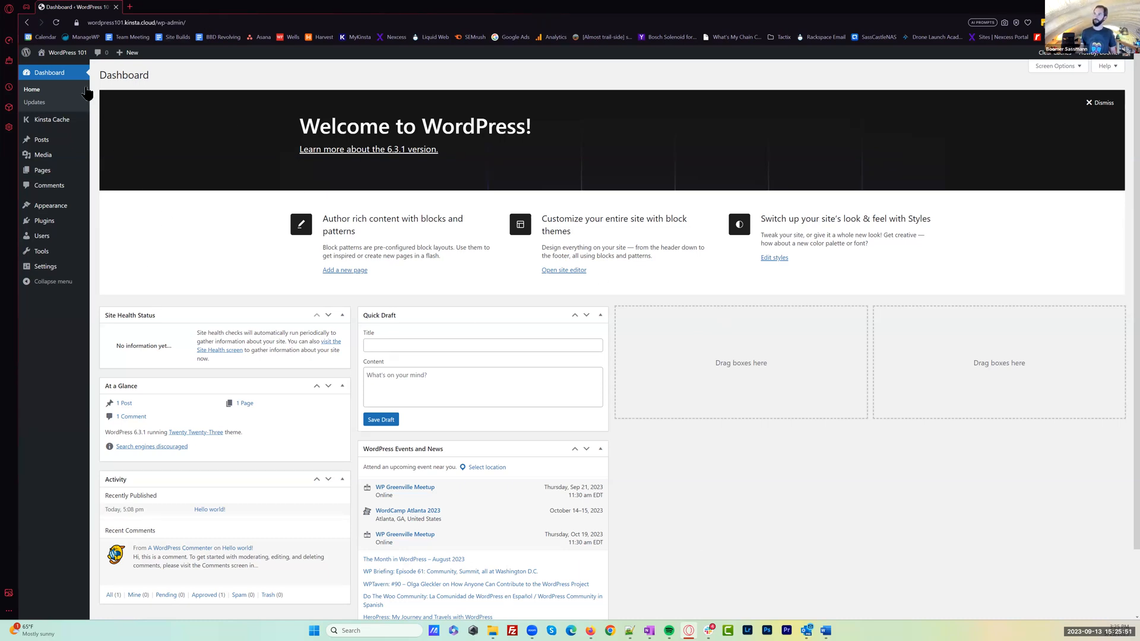
Visit the live WordPress 101 site from the dashboard and return to the dashboard
mouse_move(63, 56)
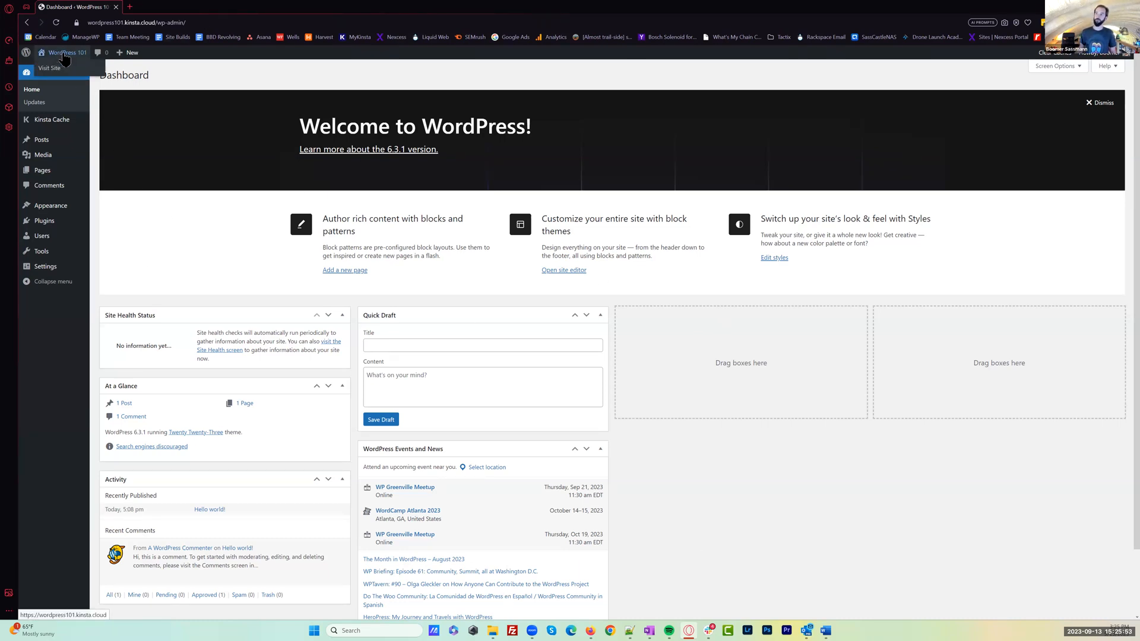
click(66, 57)
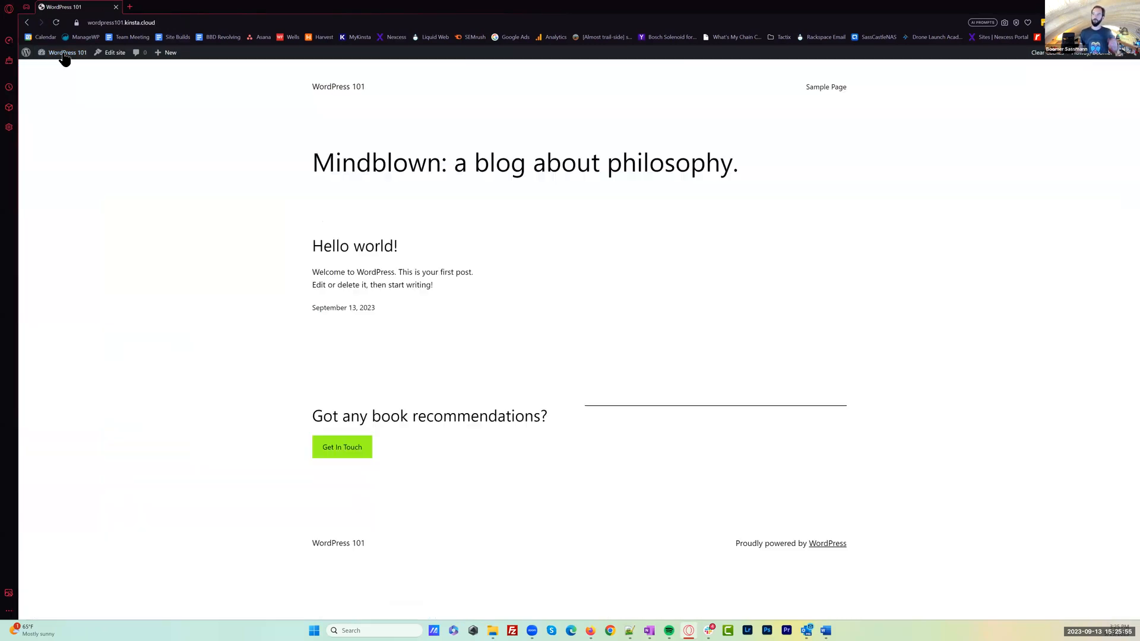
click(67, 55)
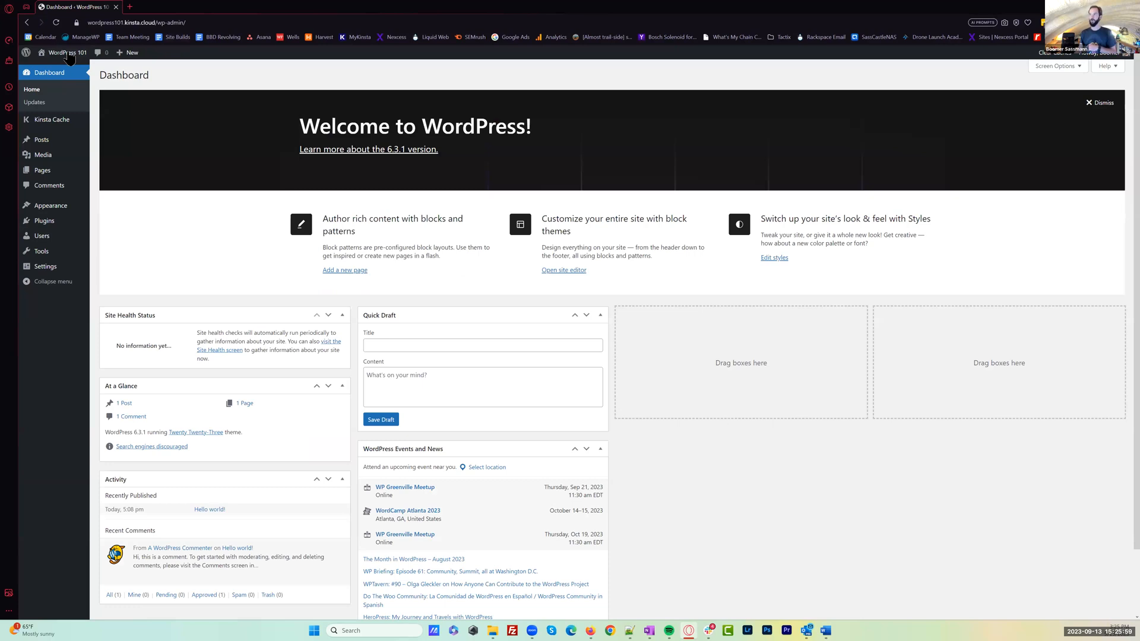
Switch once more to the live site and back to the dashboard, and highlight the version text in the welcome banner
click(67, 54)
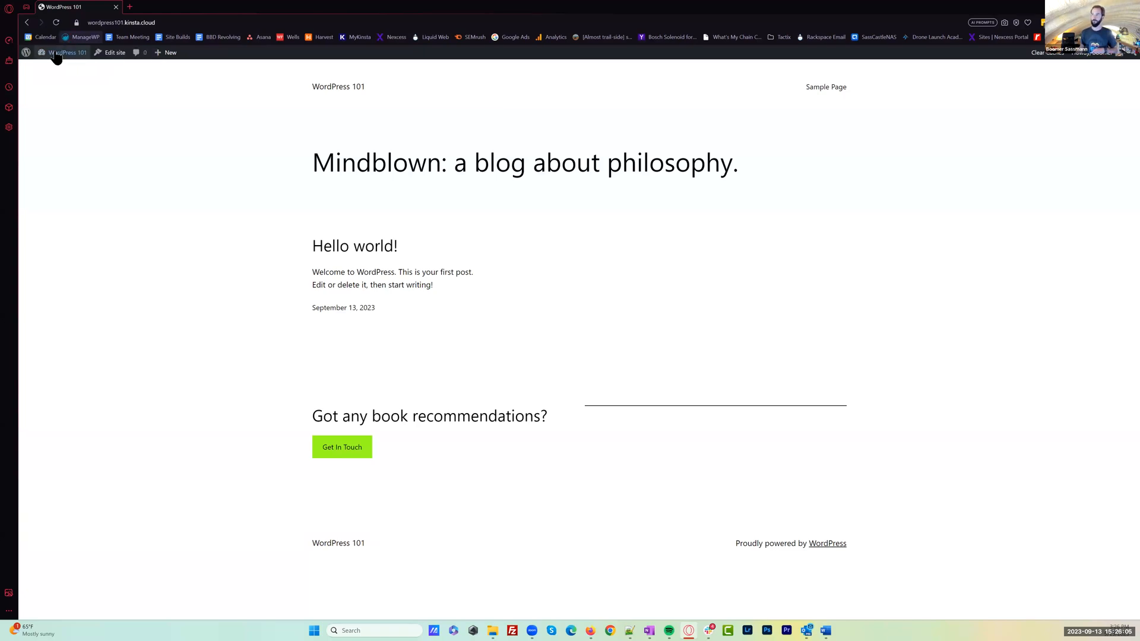
click(62, 56)
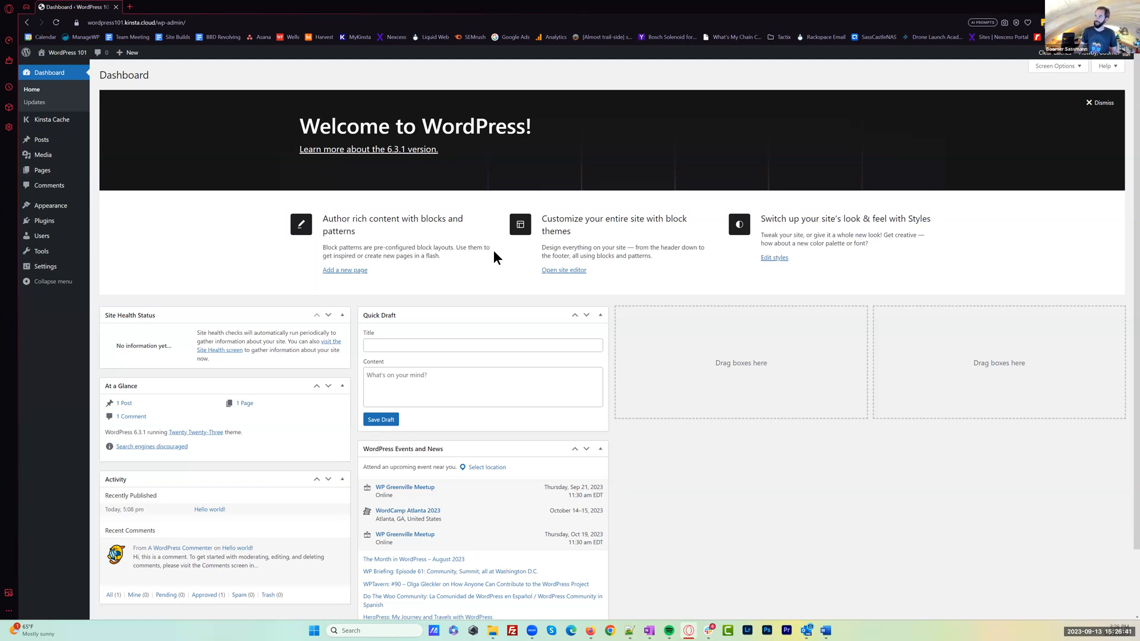
drag(454, 154, 387, 153)
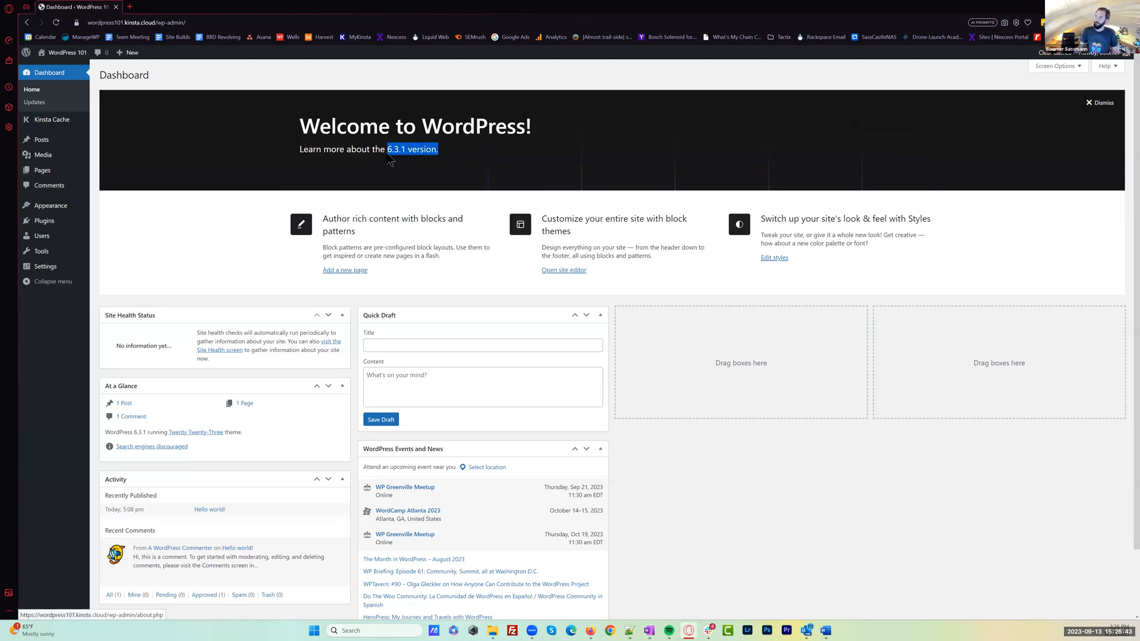
click(413, 181)
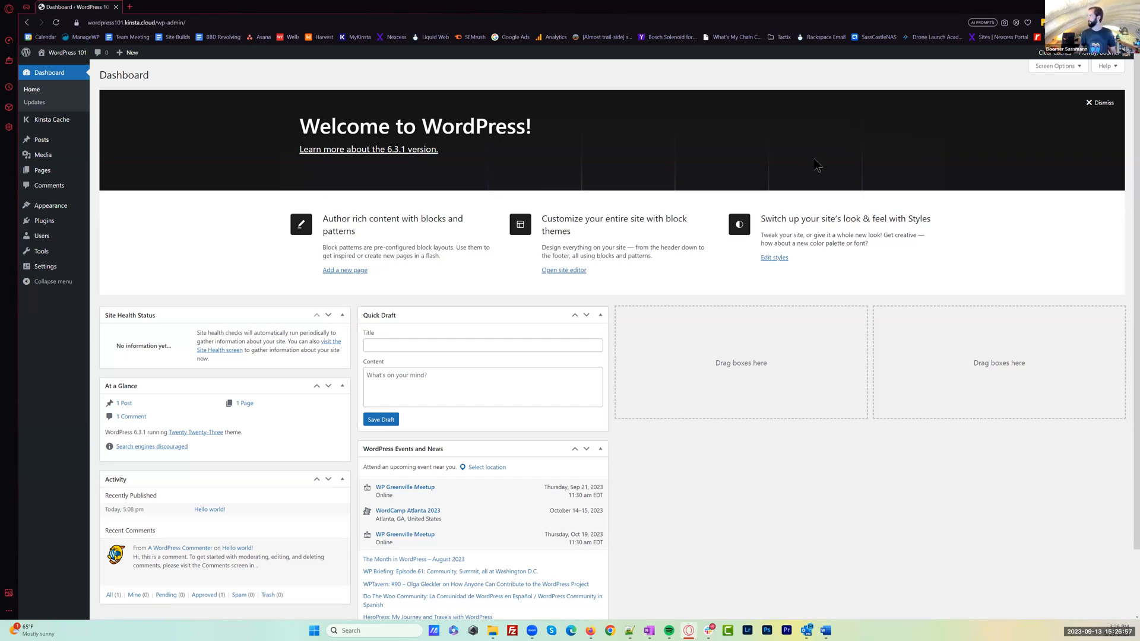
Dismiss the welcome banner and move the WordPress Events and News widget to the fourth column and Activity to the third
click(1102, 103)
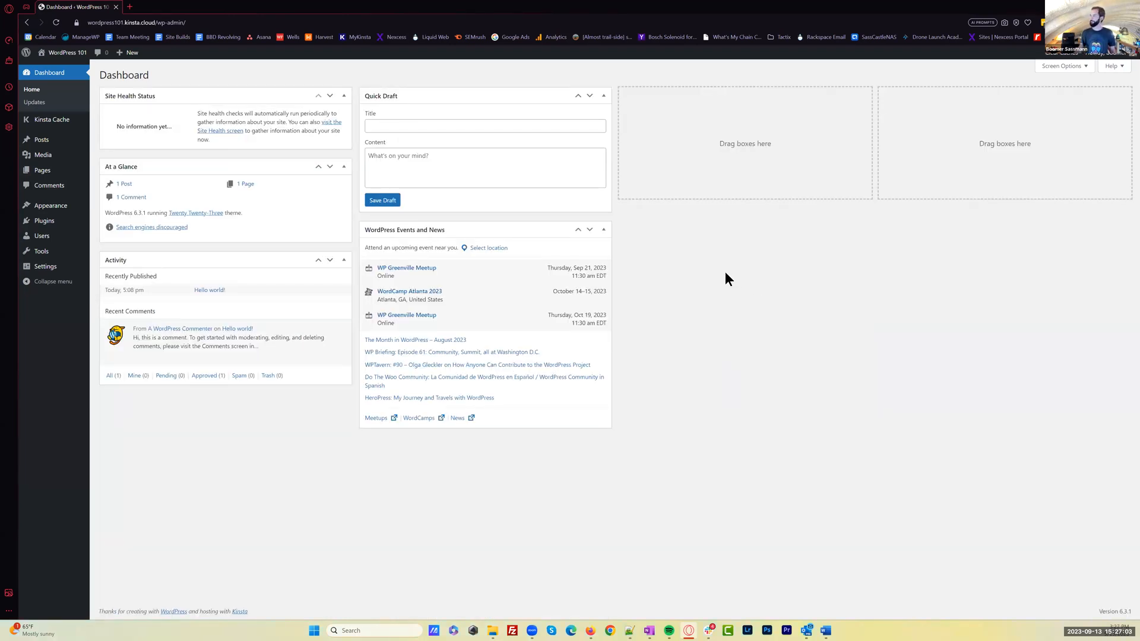
drag(488, 230, 1001, 98)
click(344, 260)
click(342, 261)
drag(257, 261, 773, 100)
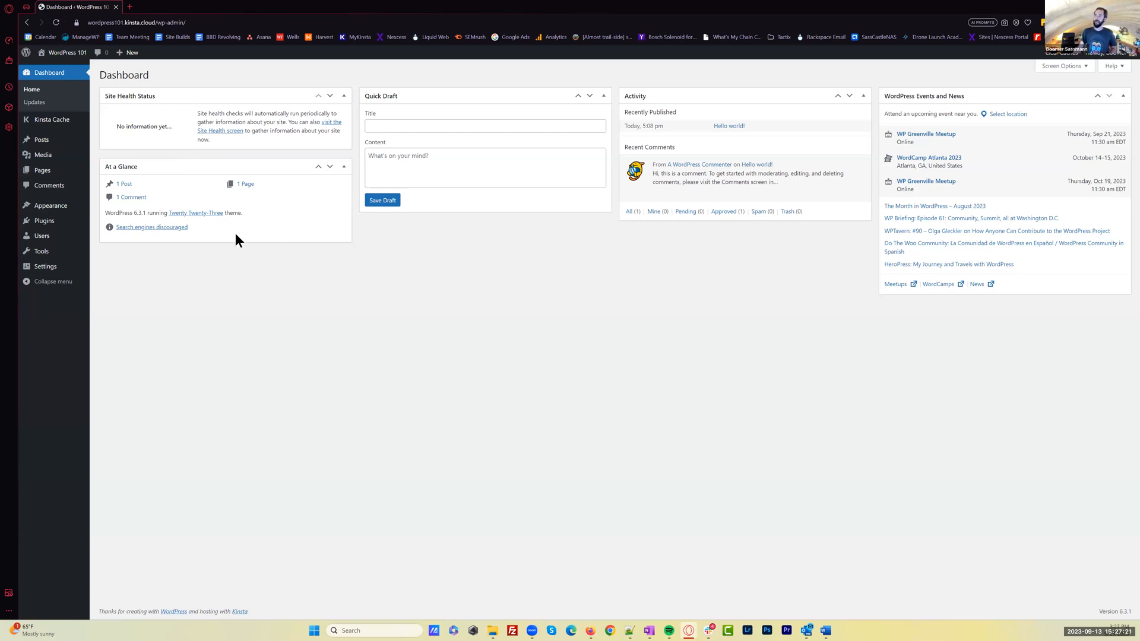
Enlarge the dashboard page display and highlight the WordPress version in the At a Glance widget
key(ctrl+plus)
key(ctrl+plus)
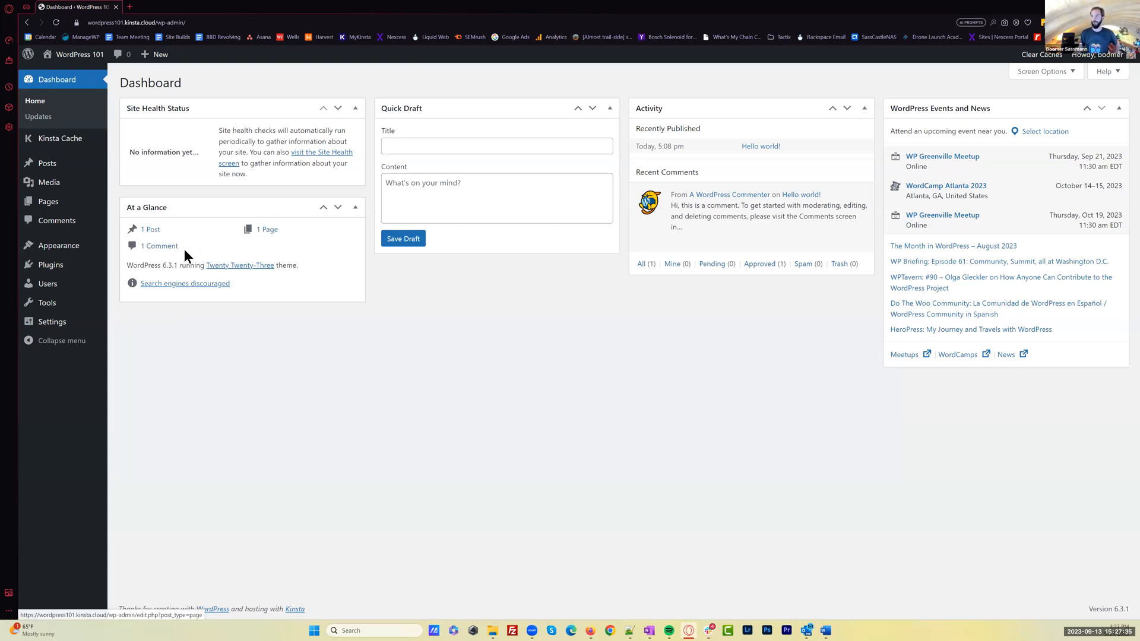
drag(126, 265, 177, 265)
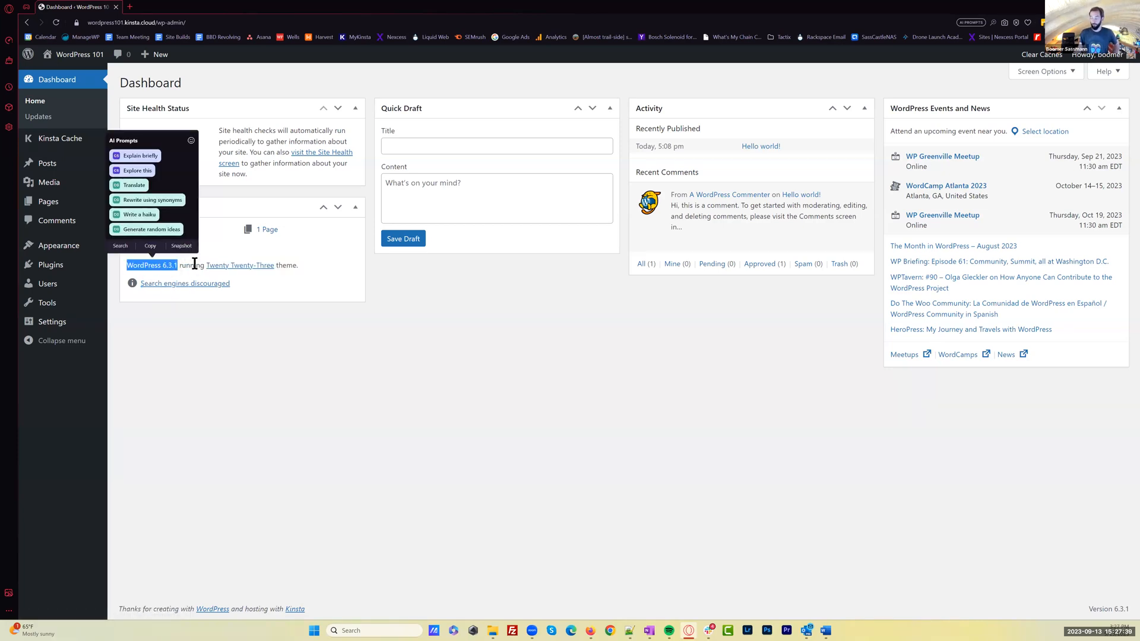
click(216, 270)
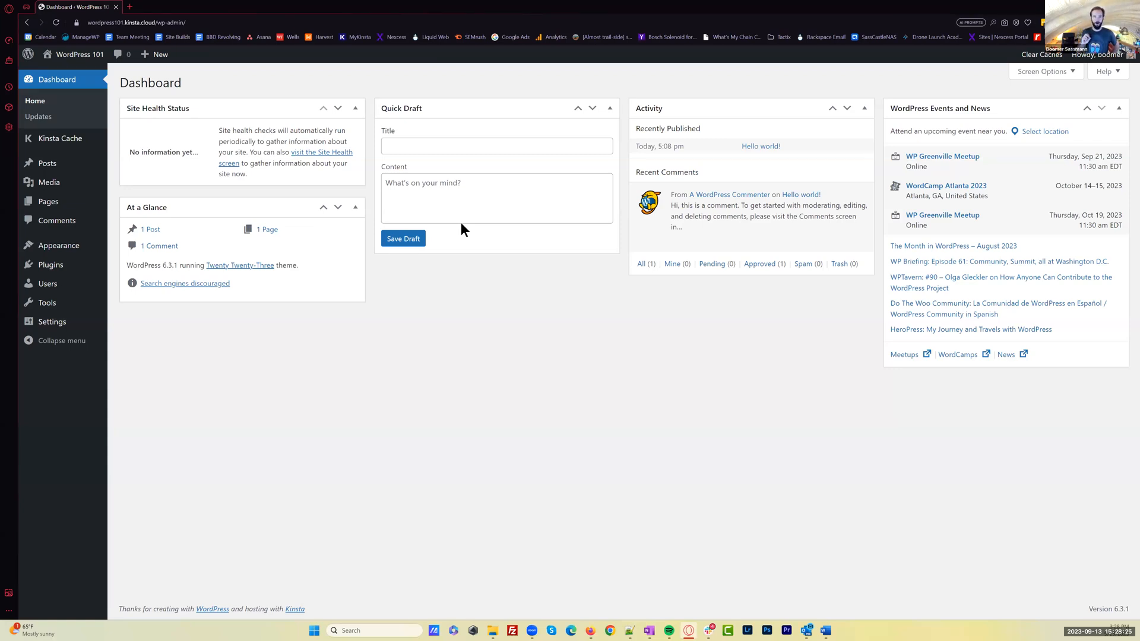
Focus the Title and Content fields of the Quick Draft widget in turn, leaving both empty
click(437, 147)
click(470, 192)
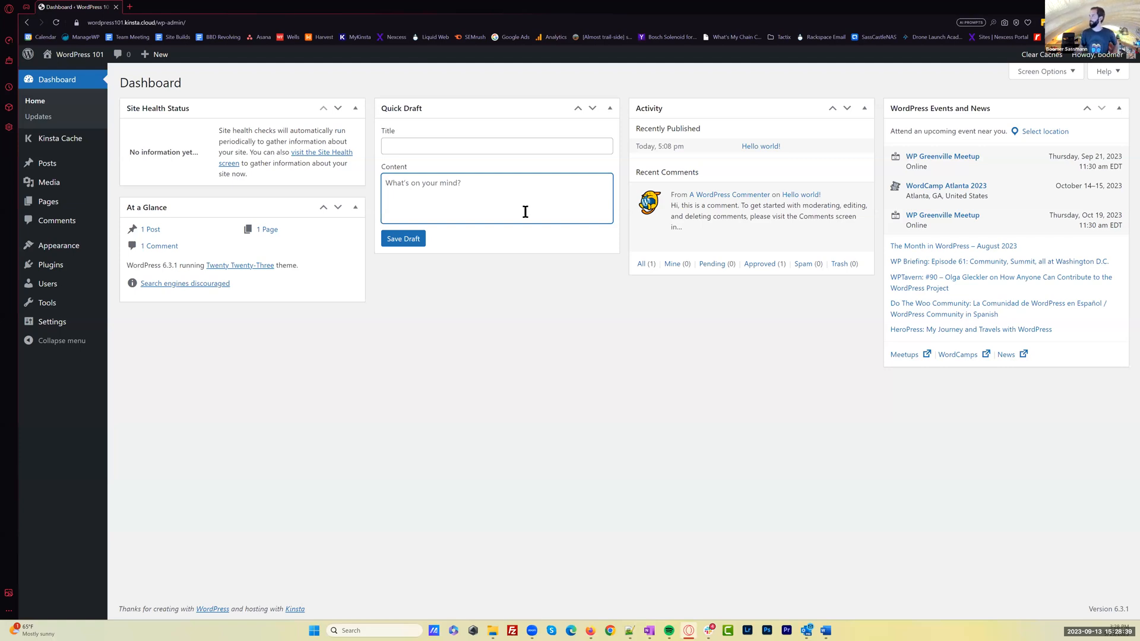
click(775, 242)
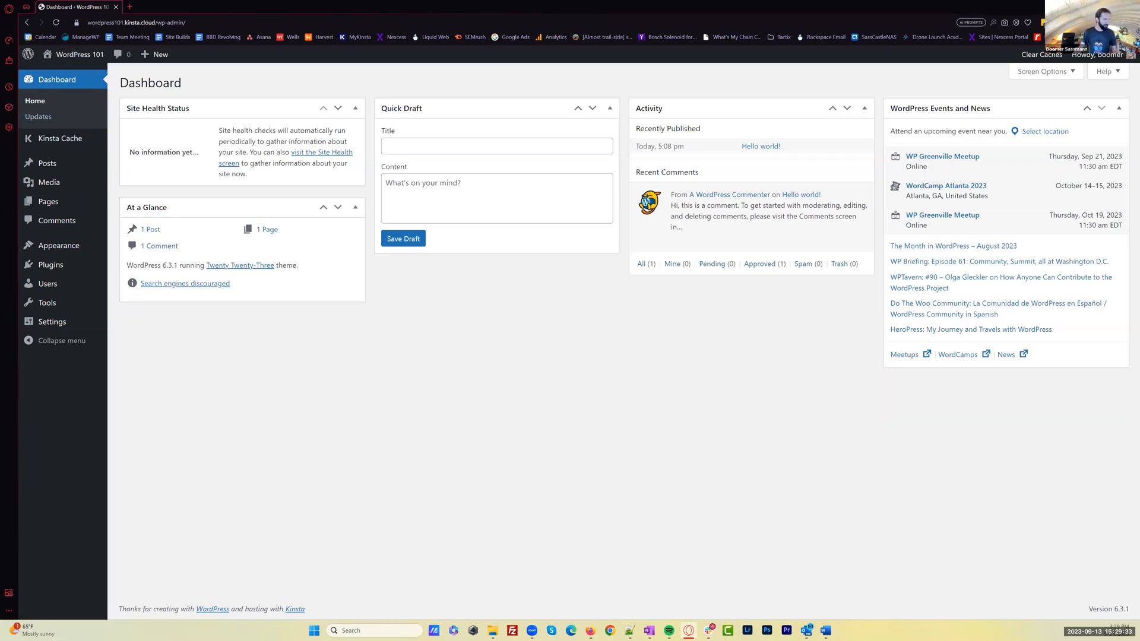
key(alt+Tab)
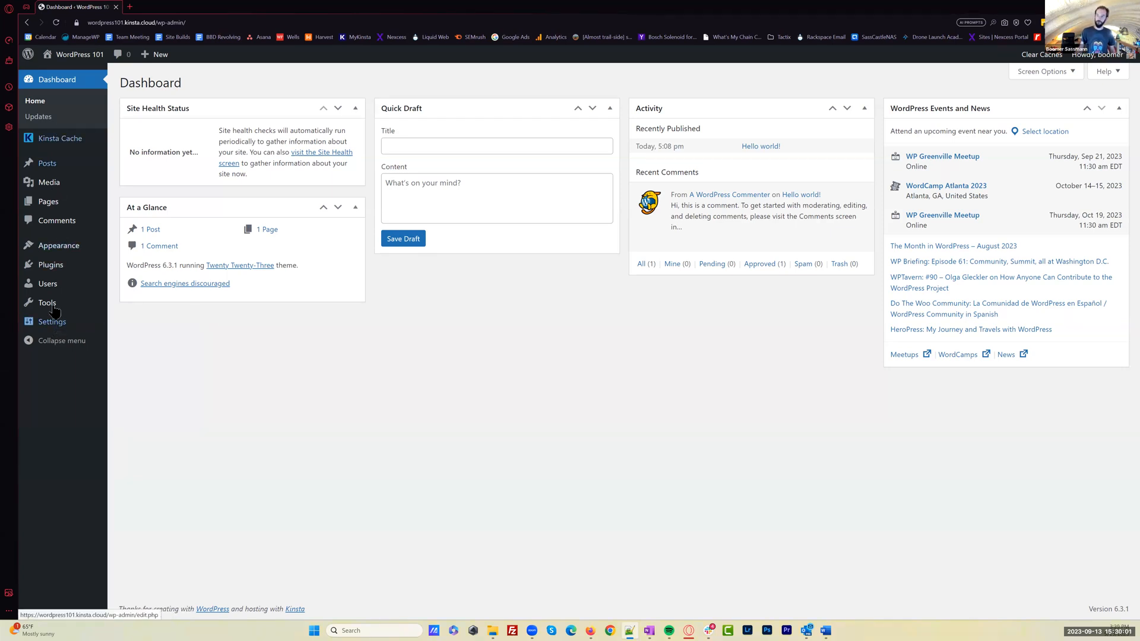
Open the General settings, skim the page, and highlight the Site Title value
mouse_move(53, 329)
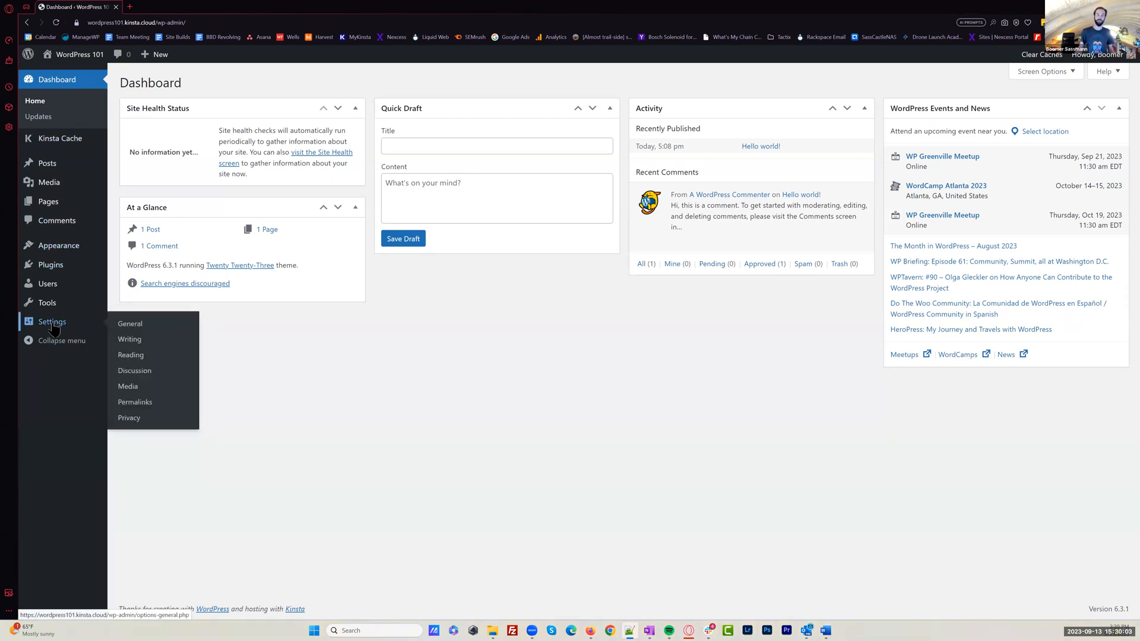
click(53, 325)
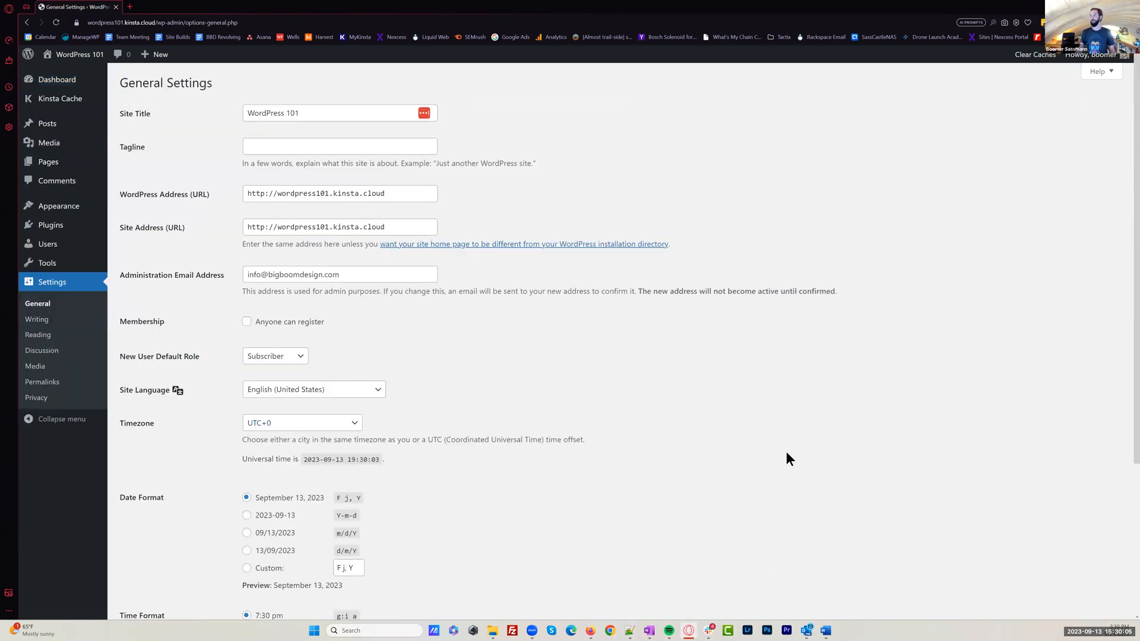
scroll(789, 451, down, 1)
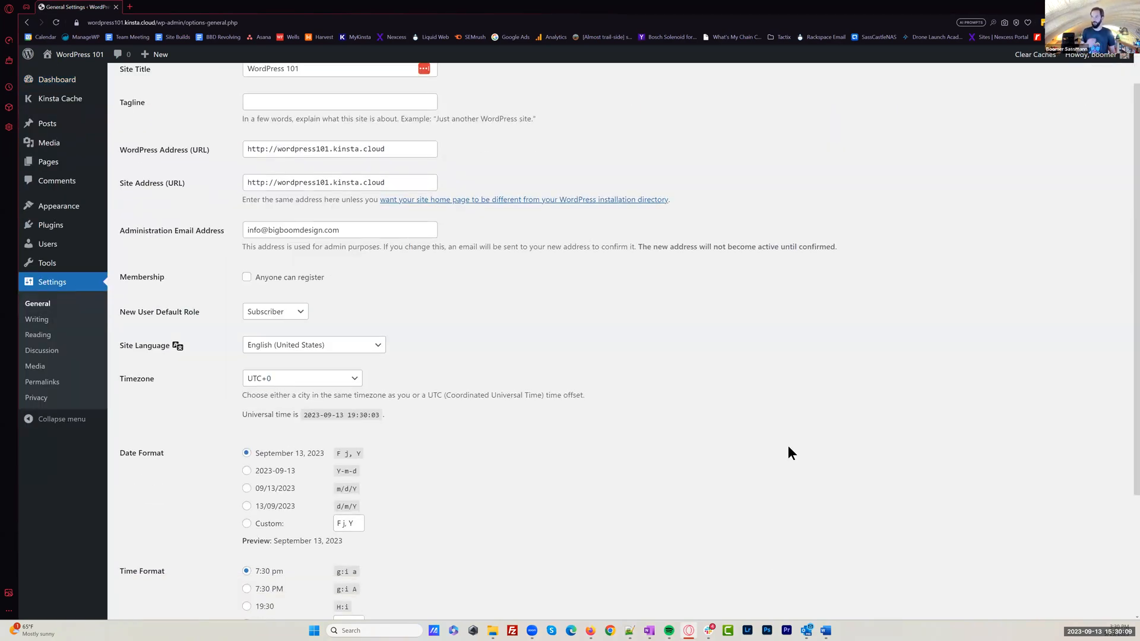
scroll(789, 447, up, 1)
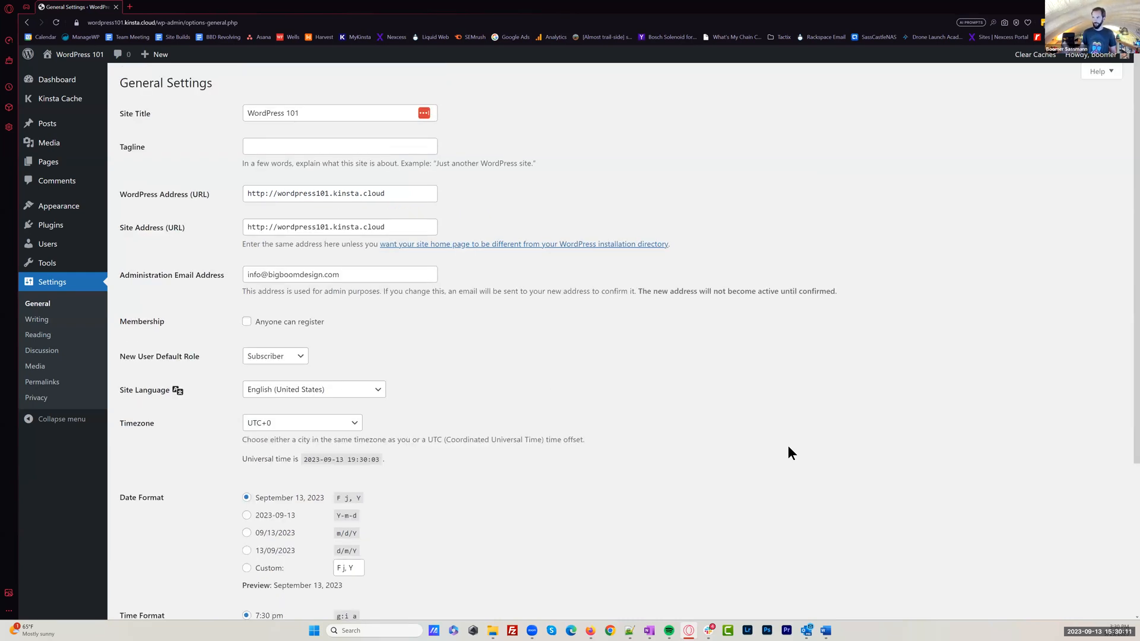
drag(323, 109, 205, 111)
click(205, 112)
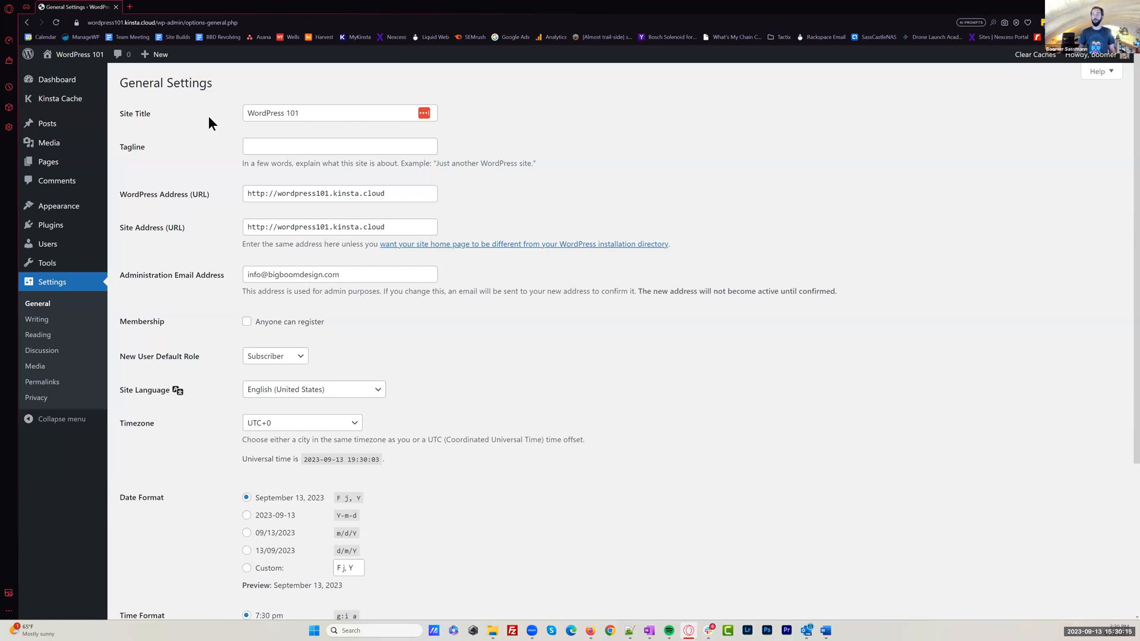
Examine the Tagline and Administration Email Address fields and the remaining General settings down to the date and time formats
click(271, 147)
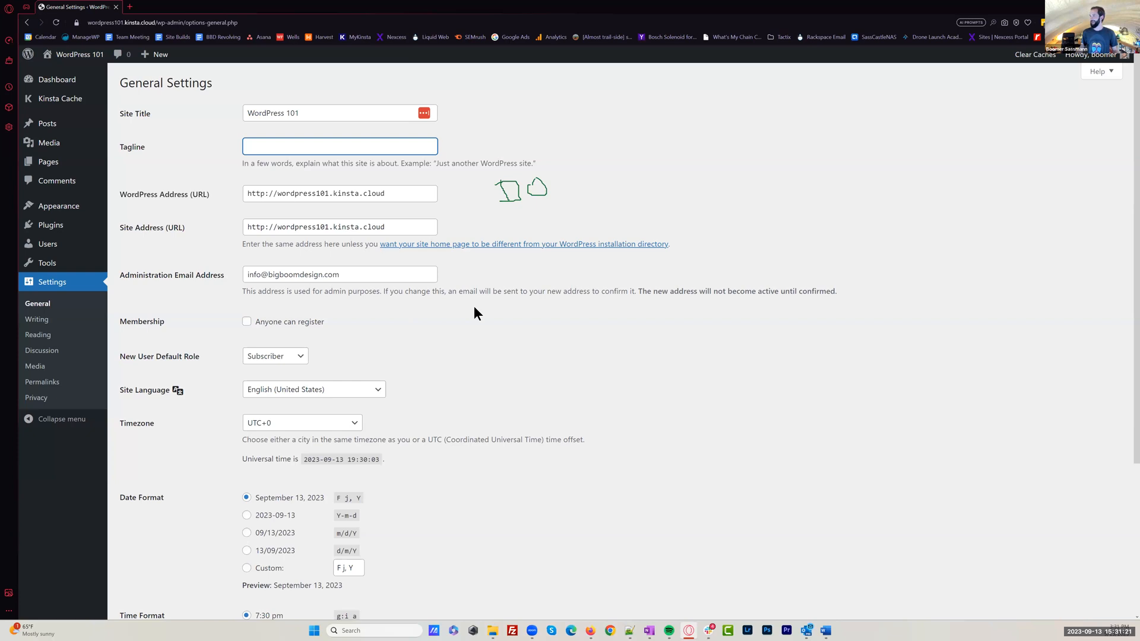
scroll(474, 305, down, 1)
click(366, 230)
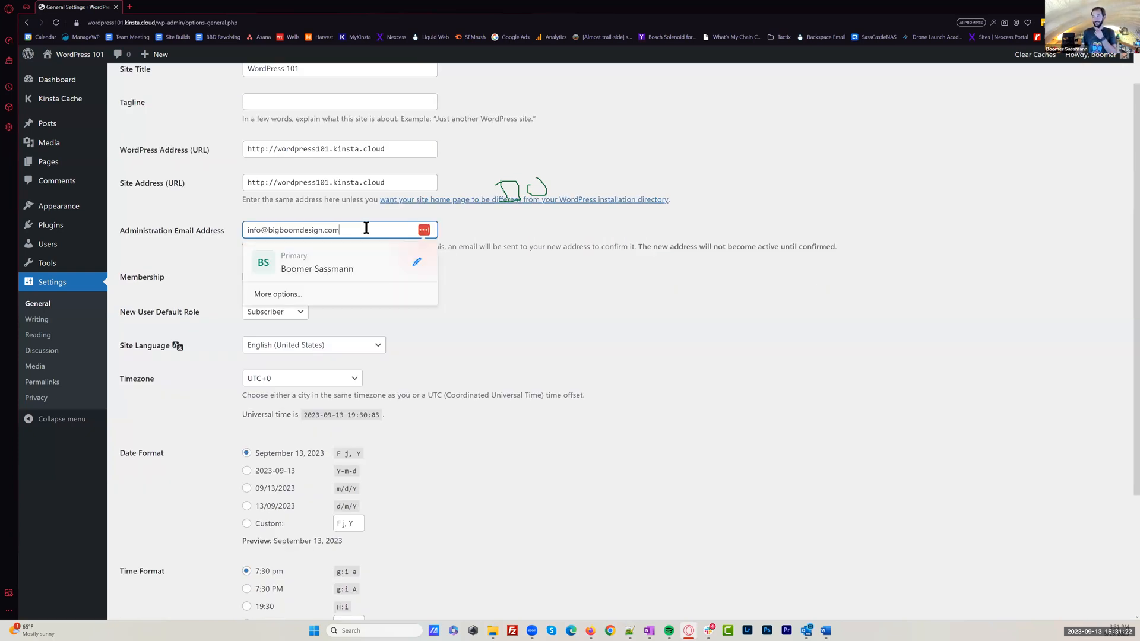
click(524, 282)
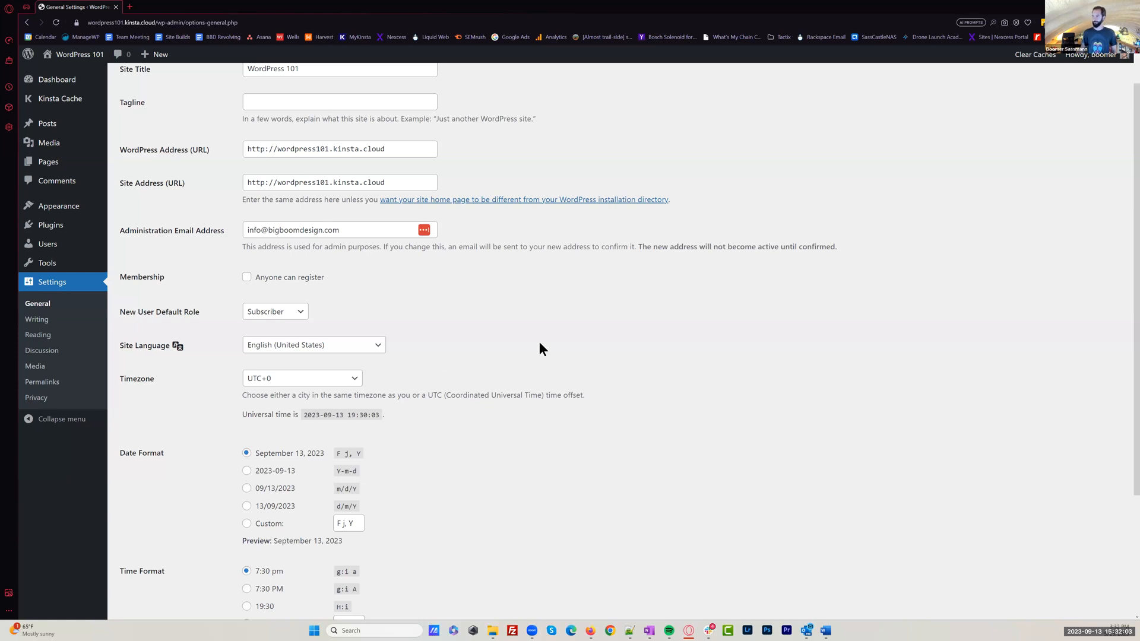
scroll(525, 389, down, 3)
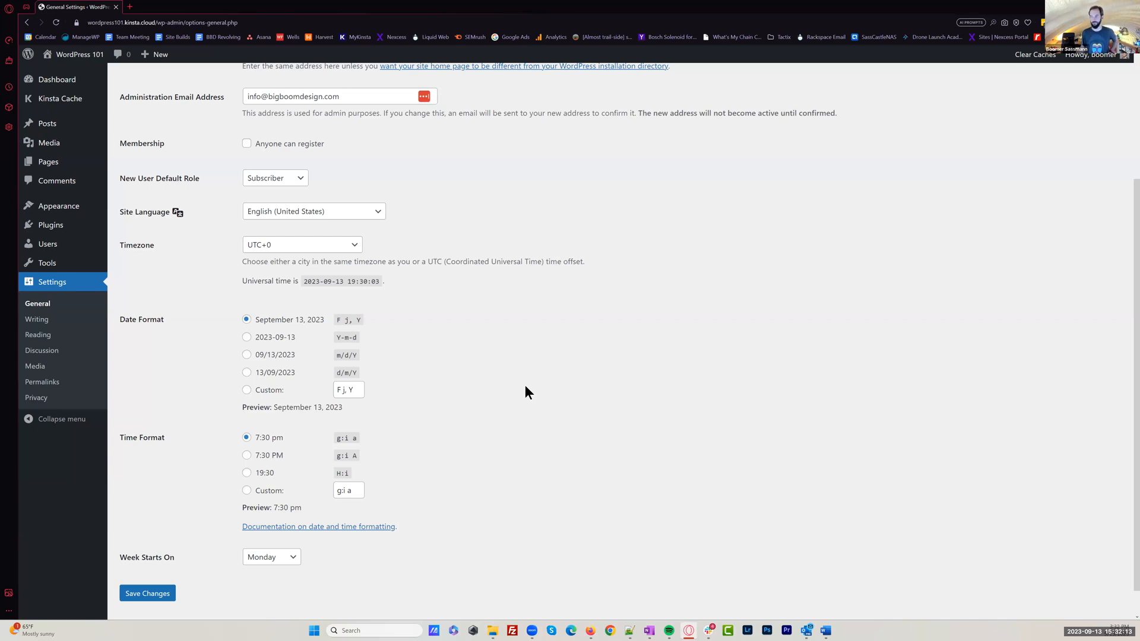
View the Writing settings and the Reading settings, highlighting the "Your latest posts" homepage option
click(37, 319)
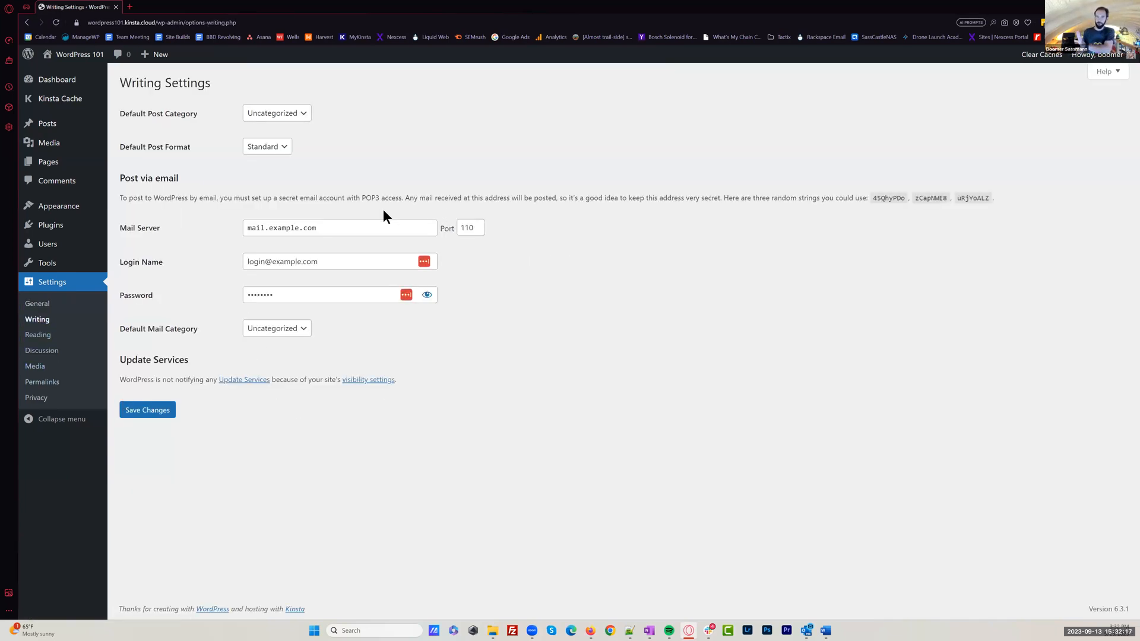
click(54, 337)
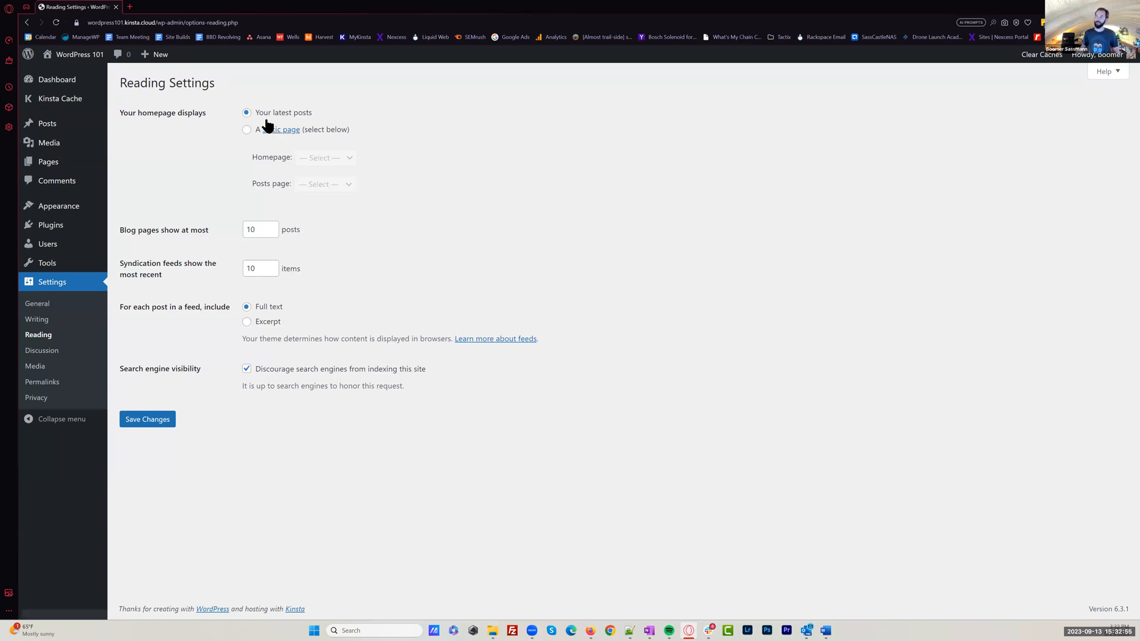
drag(308, 113, 256, 113)
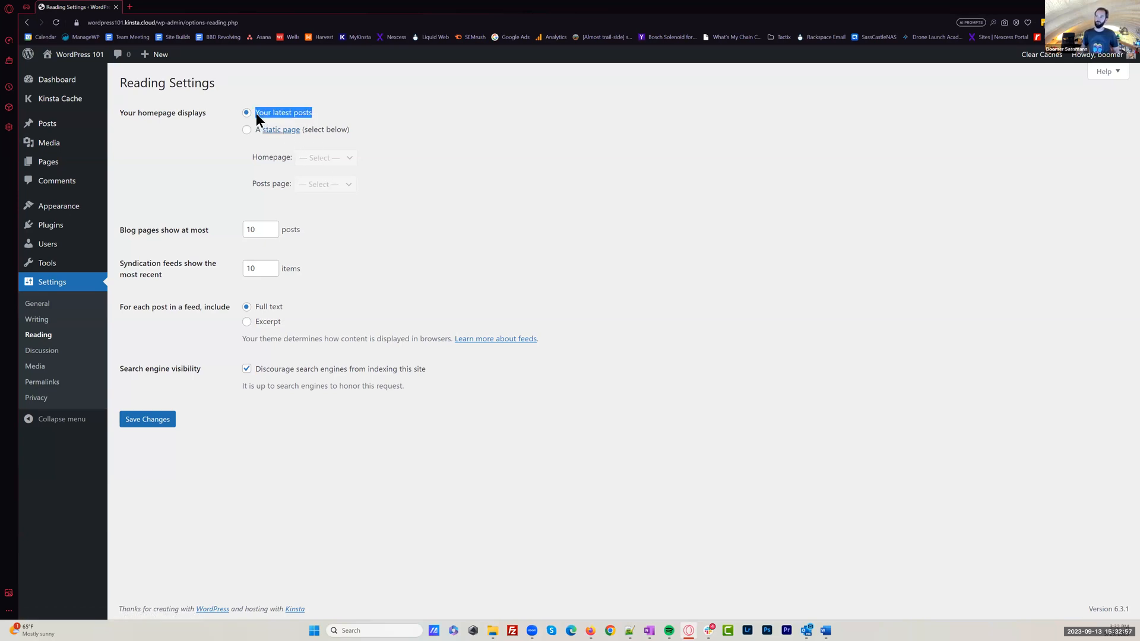
click(504, 184)
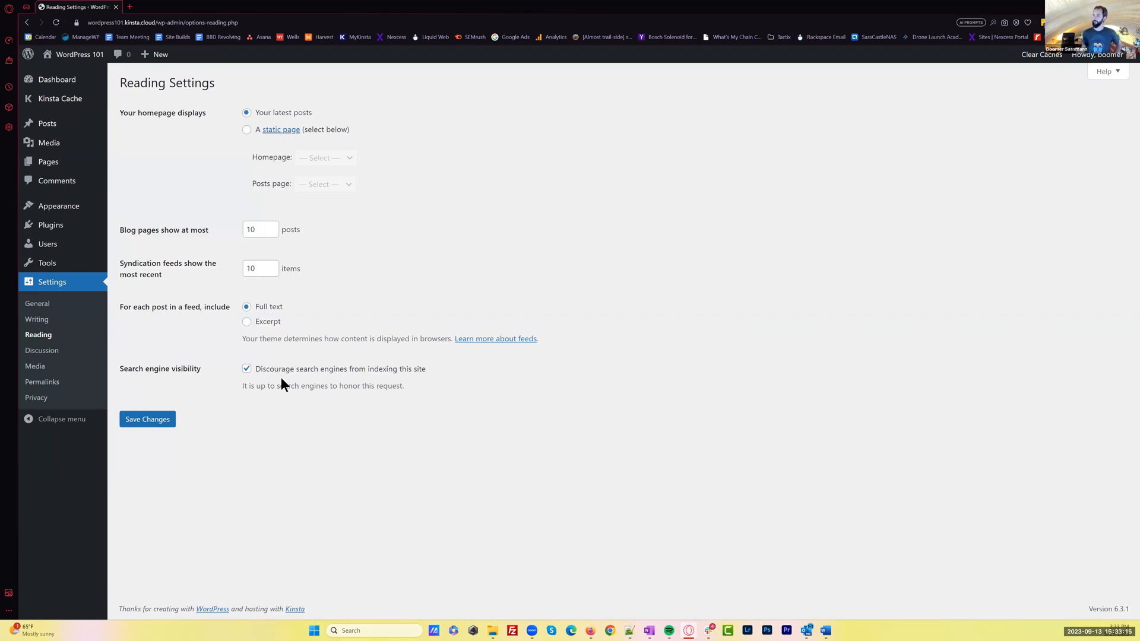
Highlight the Search engine visibility setting and disable "Discourage search engines from indexing this site"
drag(141, 372, 410, 378)
drag(409, 385, 393, 384)
drag(139, 368, 119, 368)
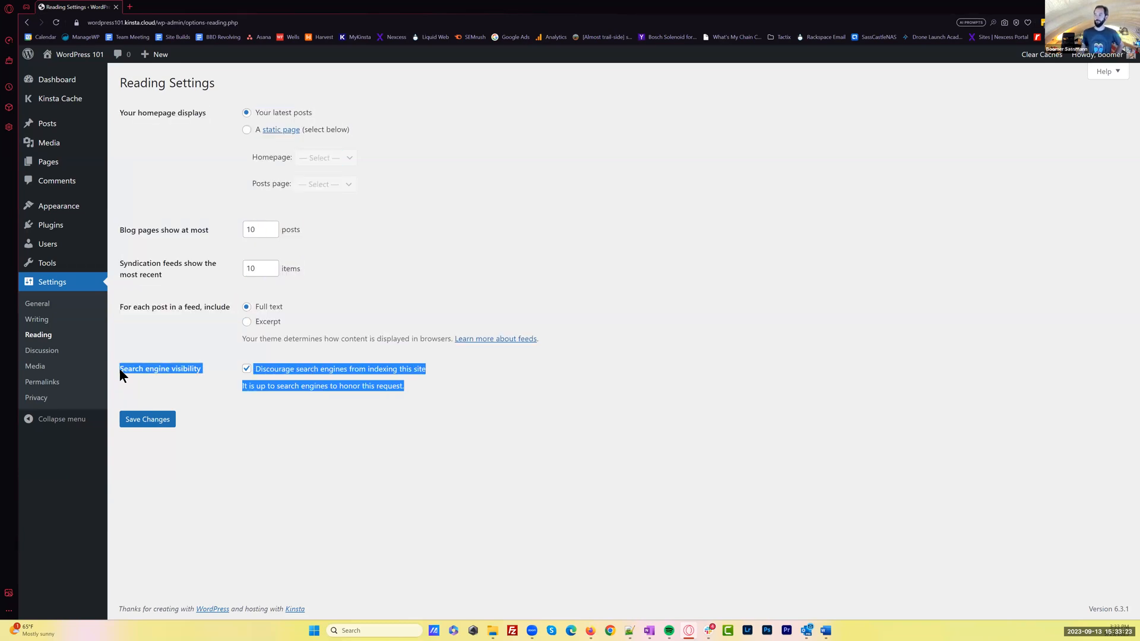
click(390, 384)
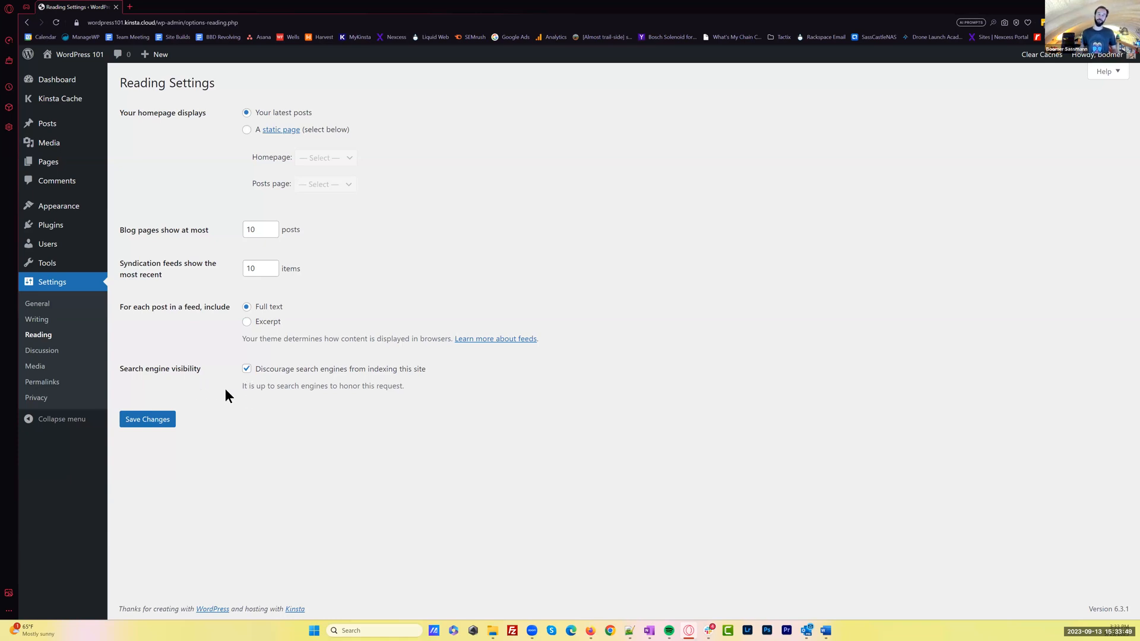
click(246, 371)
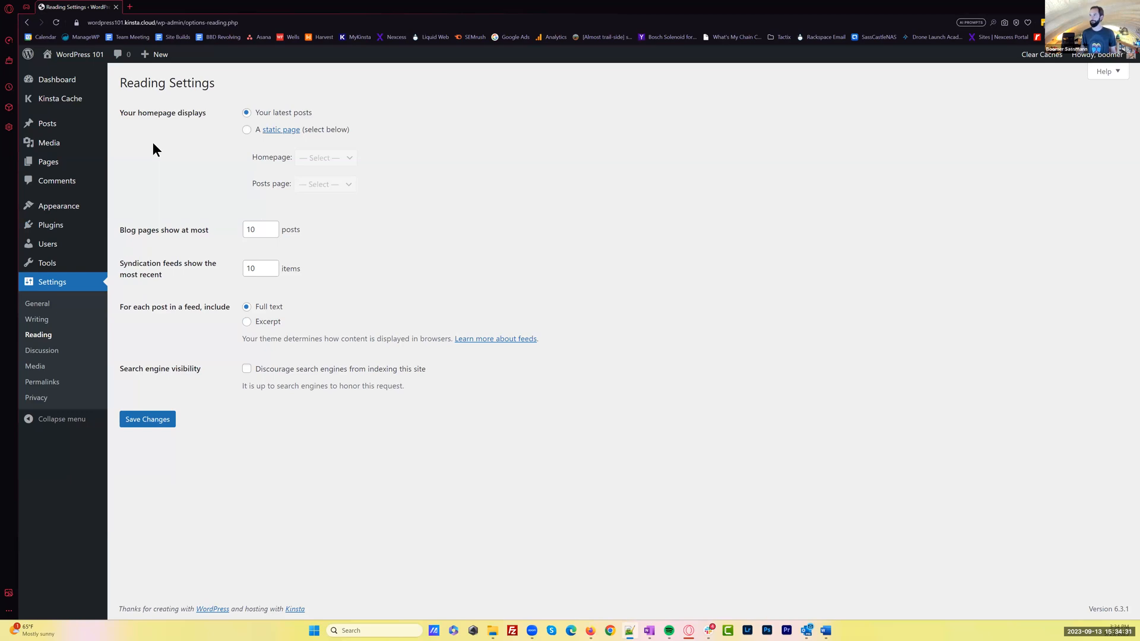
Go to the list of all posts and open the "Hello world!" post for editing
mouse_move(60, 123)
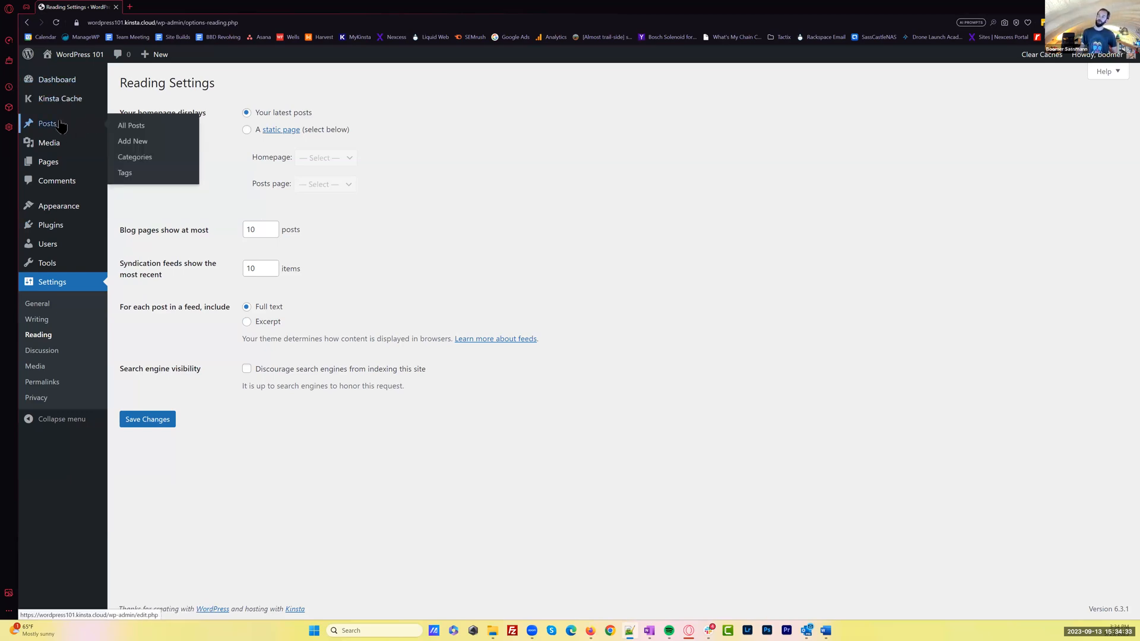
mouse_move(73, 167)
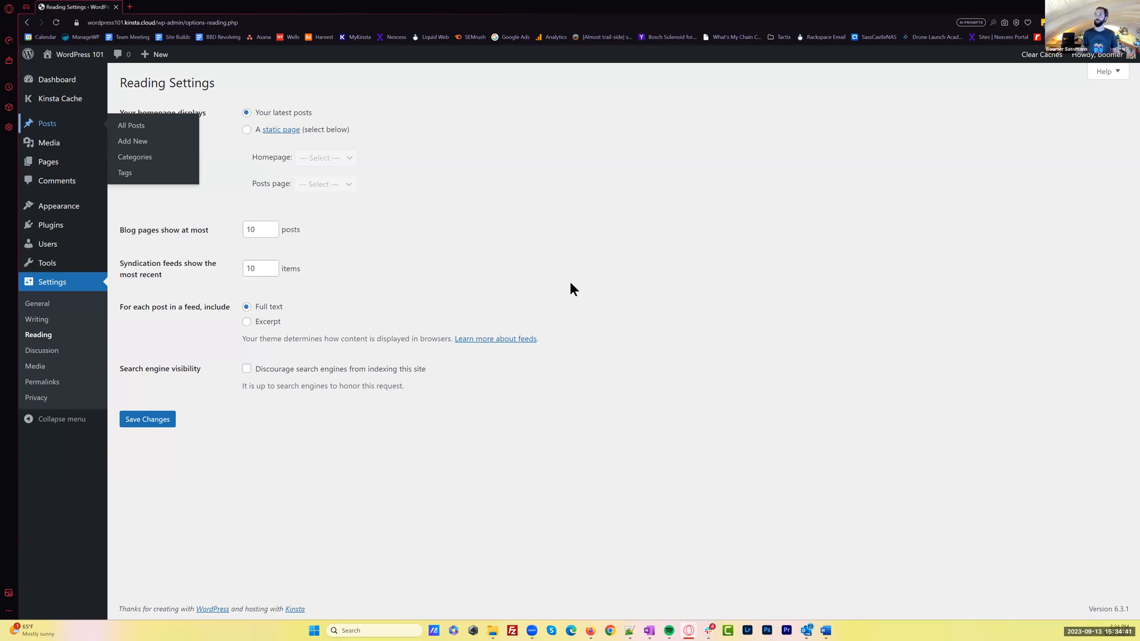
click(131, 126)
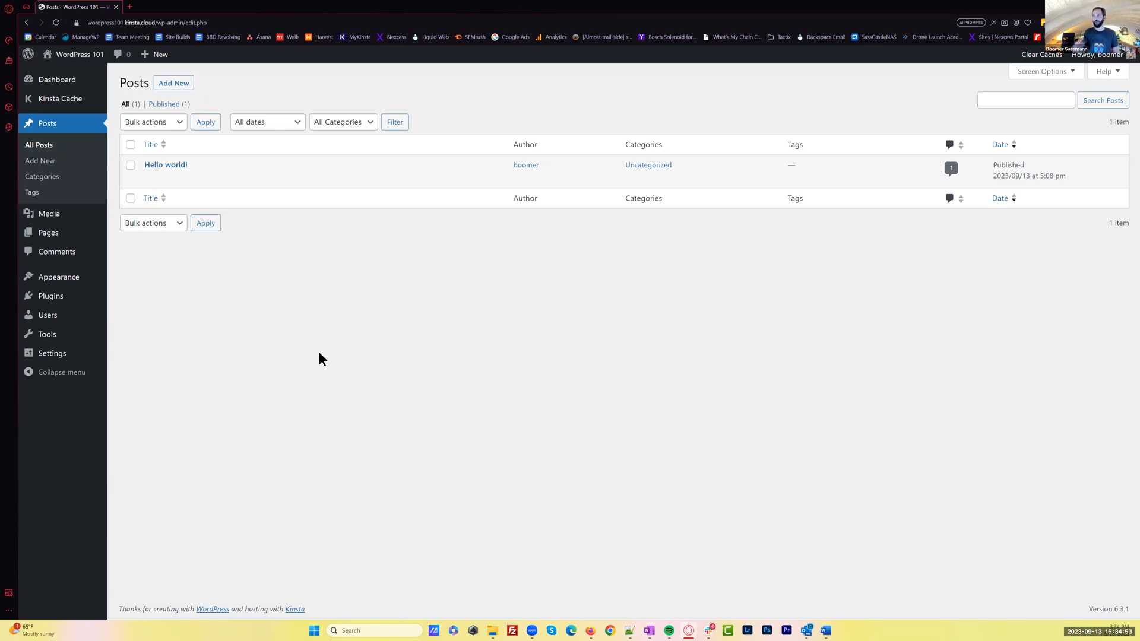
click(166, 162)
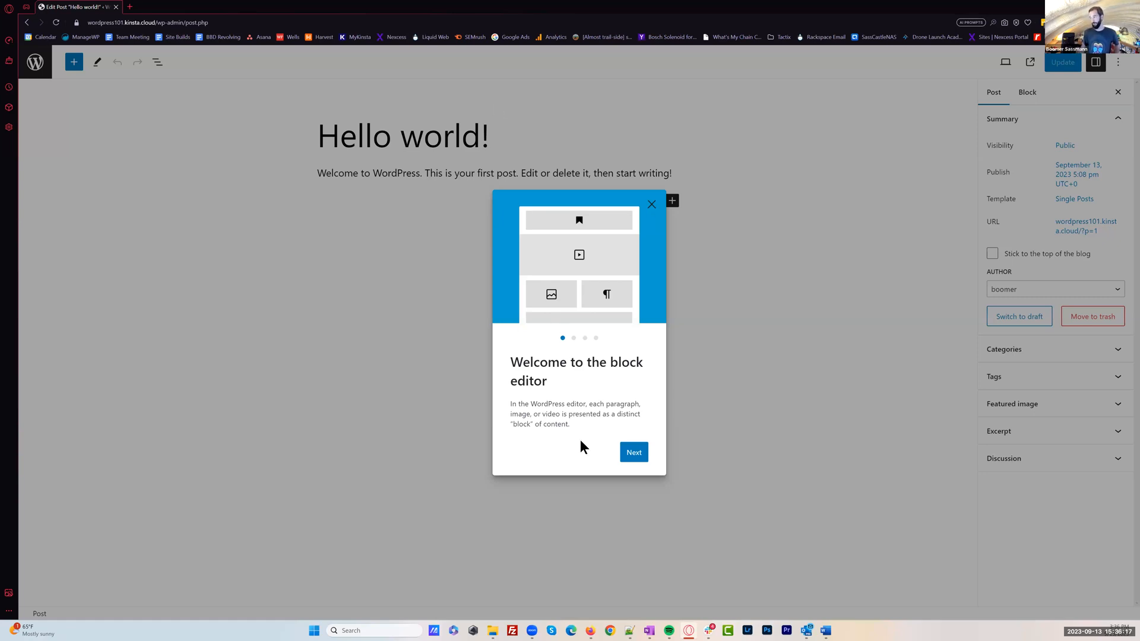
Page through the block editor's welcome guide to its last page and close it
click(635, 456)
click(636, 459)
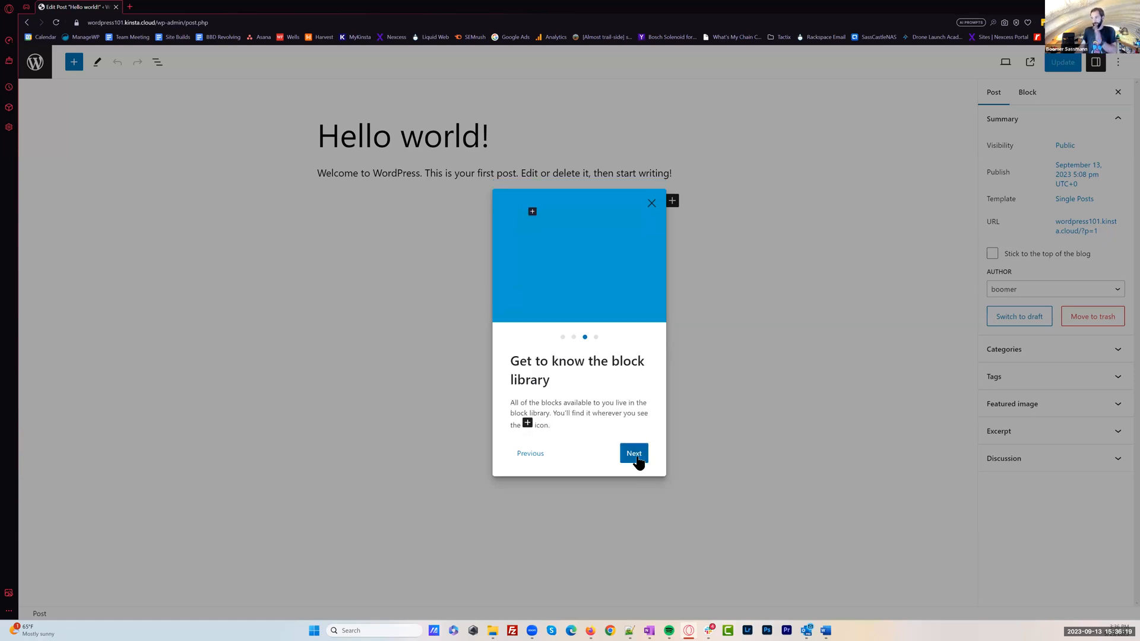
click(634, 457)
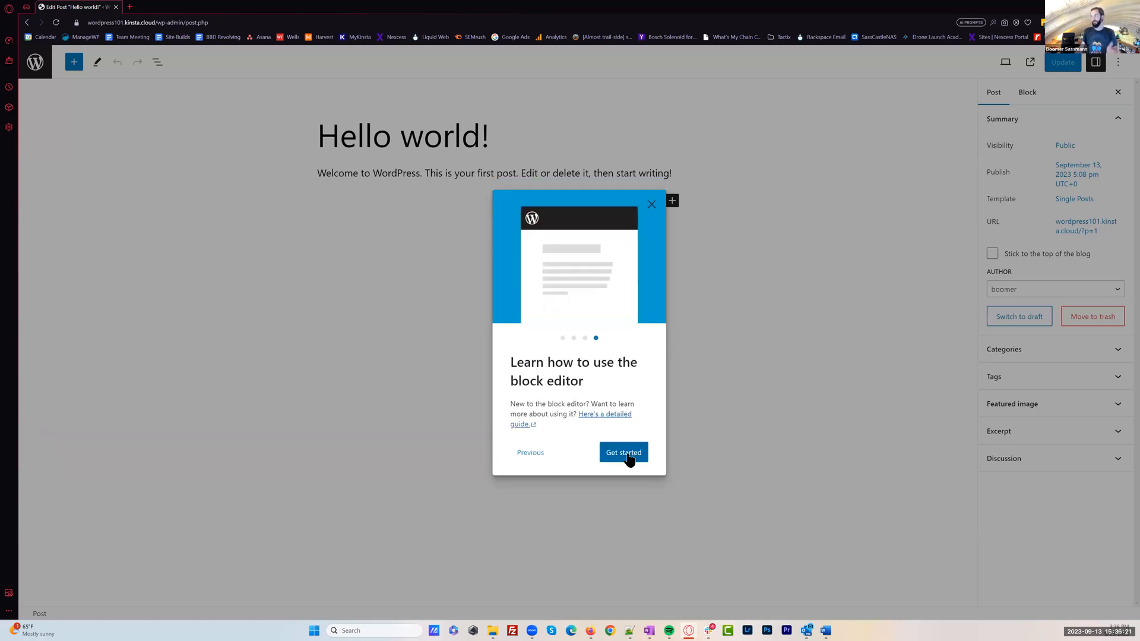
click(629, 460)
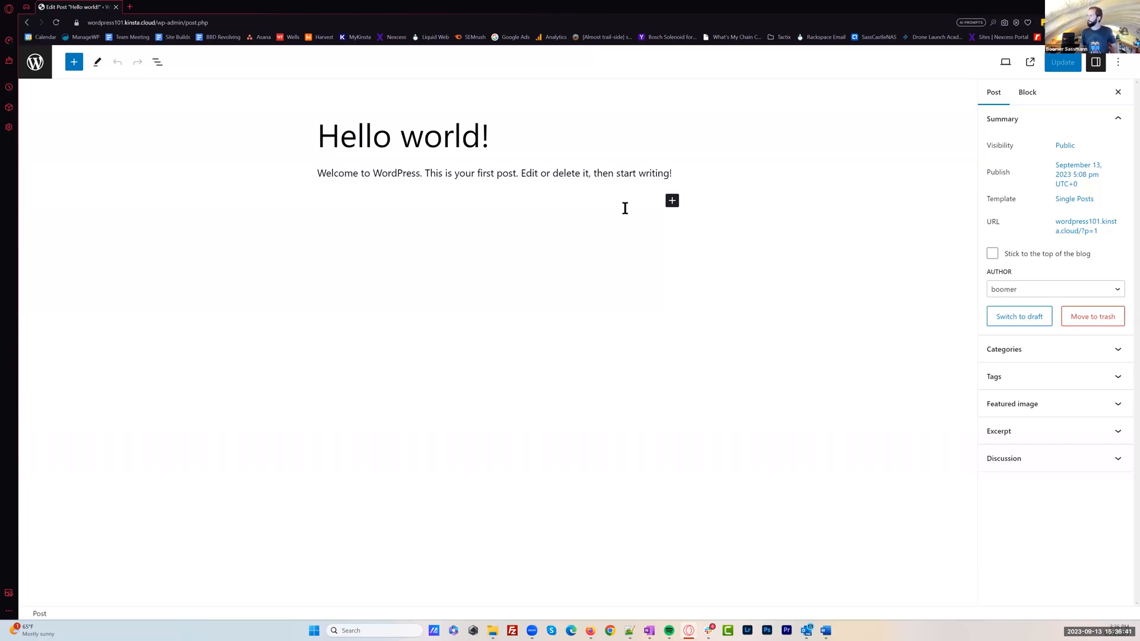
Highlight the post's title and its welcome paragraph in turn, and deselect the paragraph to return to the post settings
click(322, 144)
drag(319, 136, 537, 137)
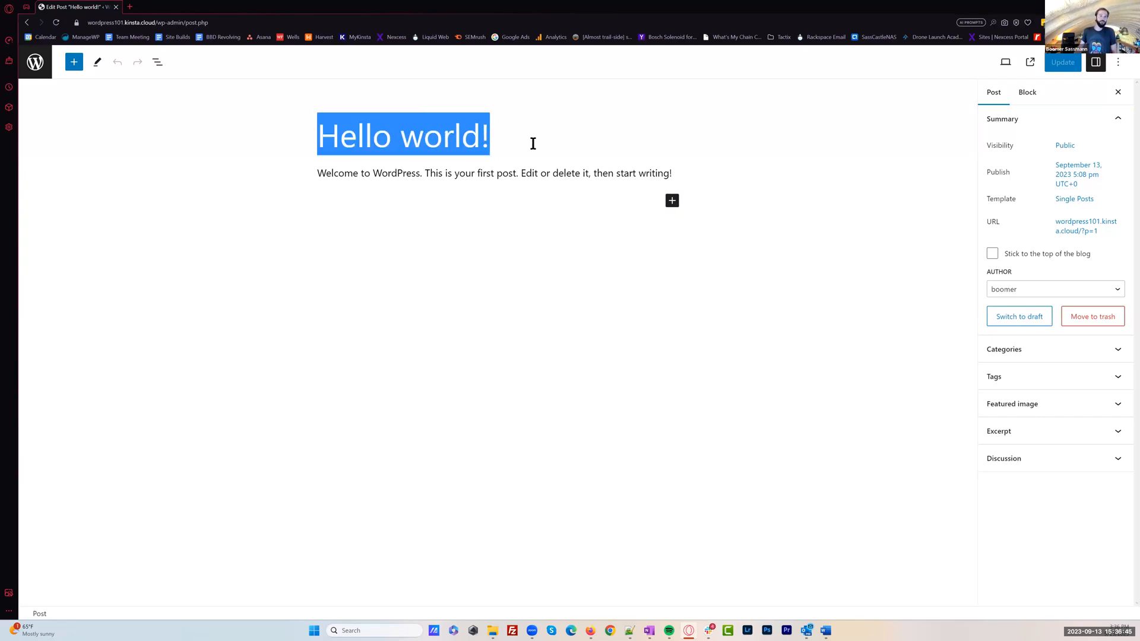
click(465, 178)
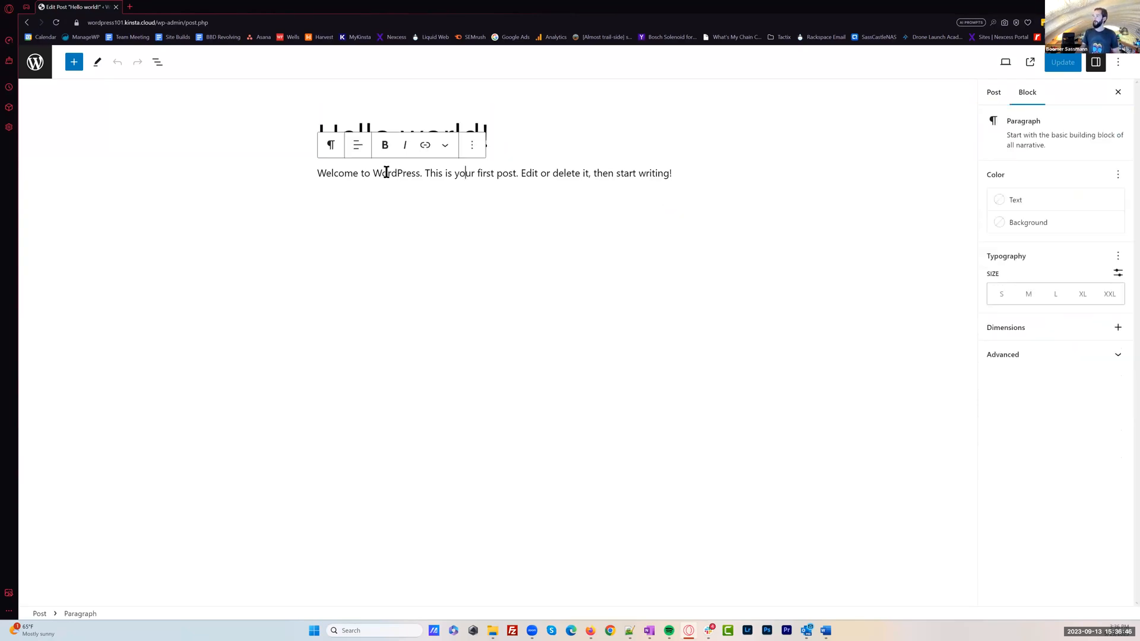
click(318, 176)
drag(365, 178, 674, 178)
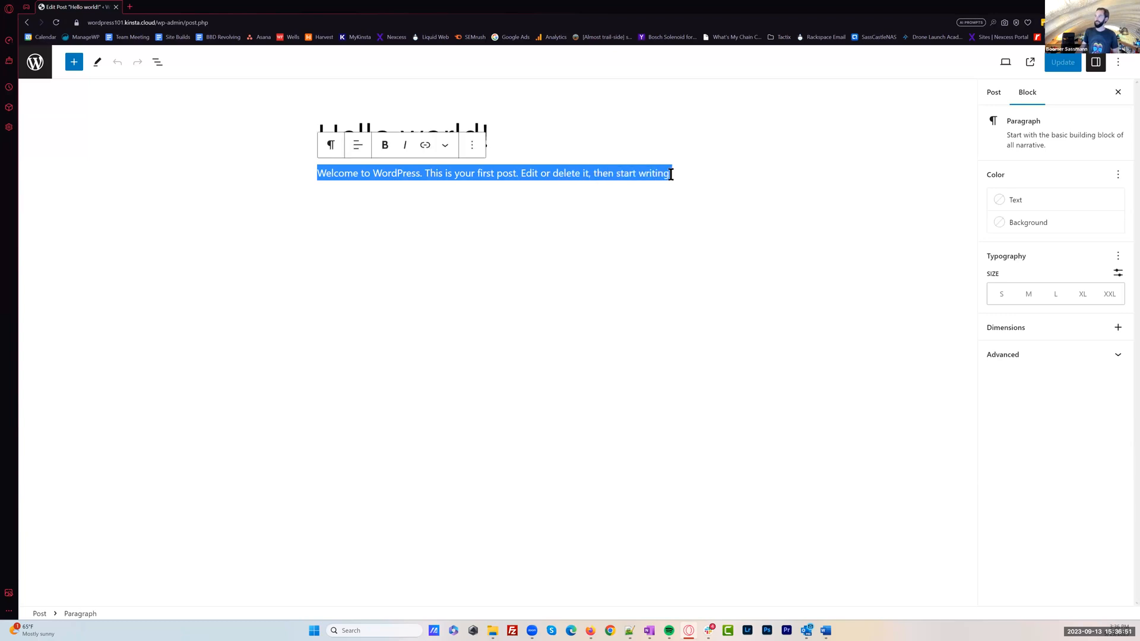
click(697, 187)
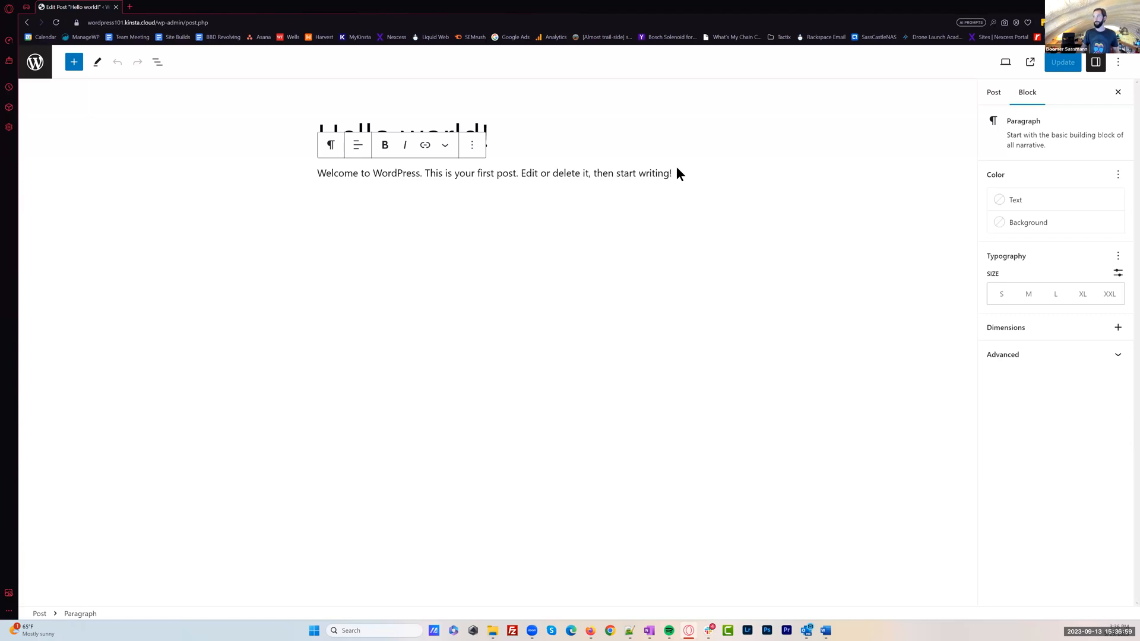
click(579, 172)
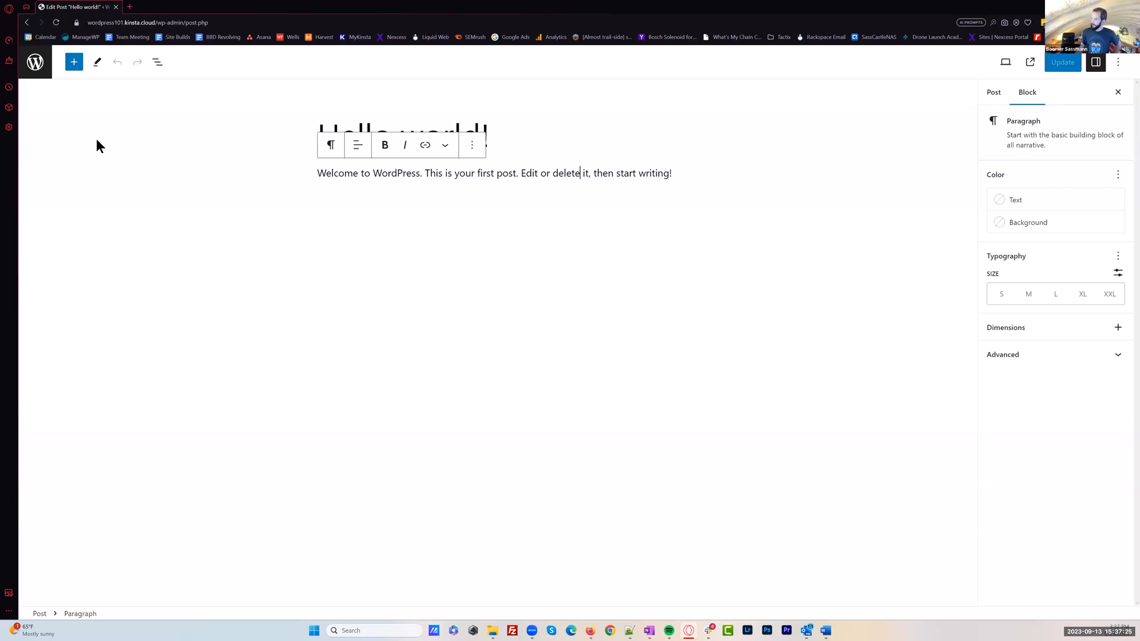
click(711, 107)
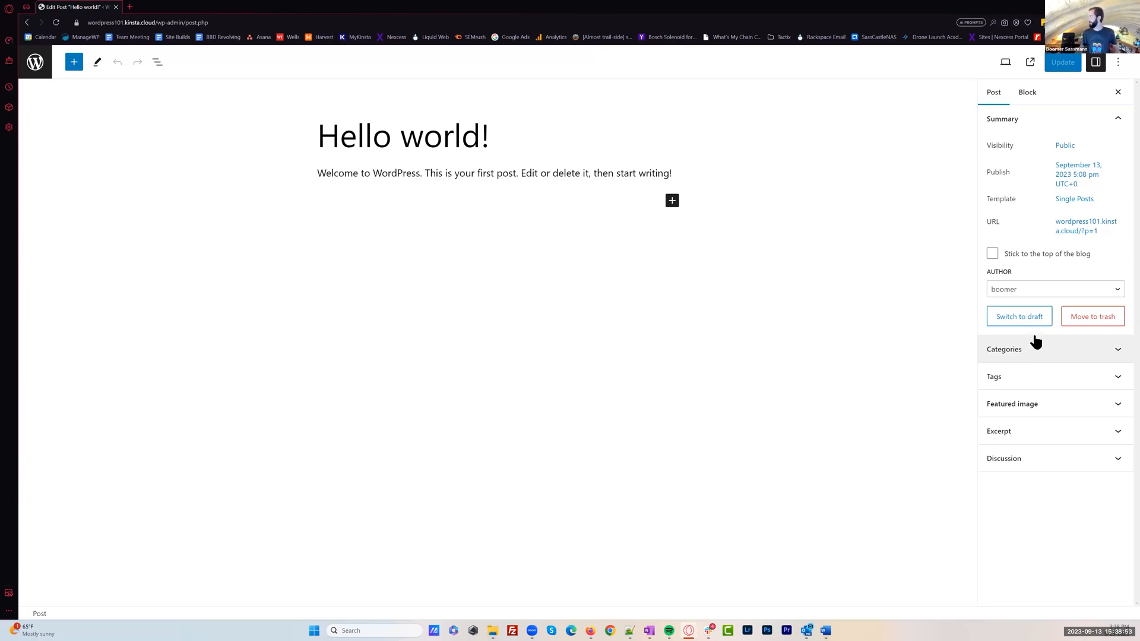
Add two new categories, News and Events, to the "Hello world!" post
click(1063, 351)
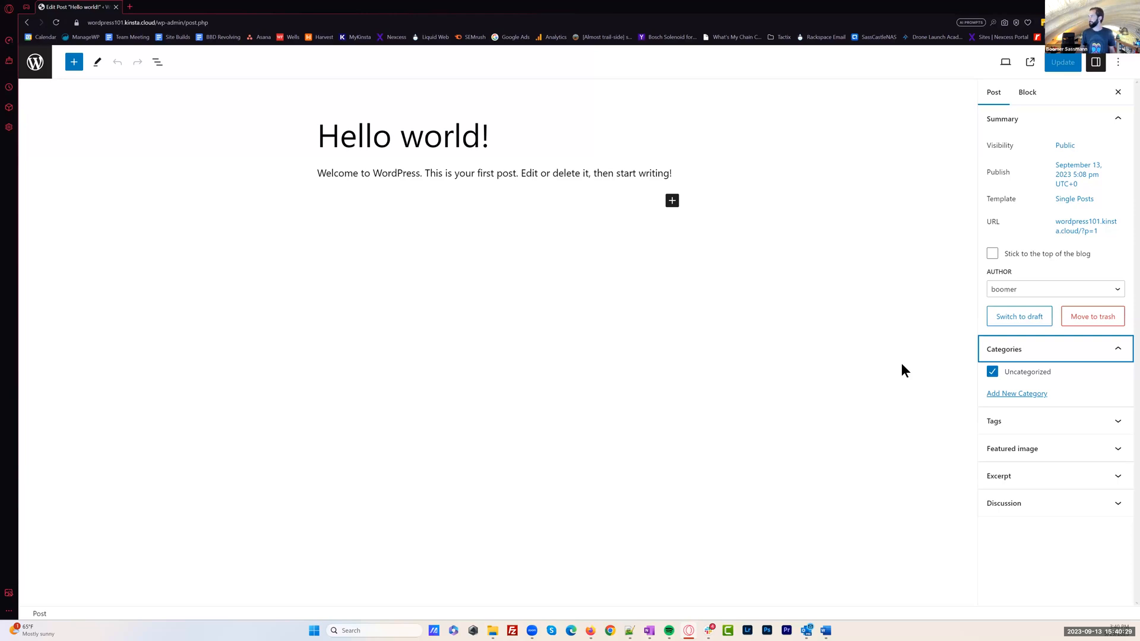
click(1028, 394)
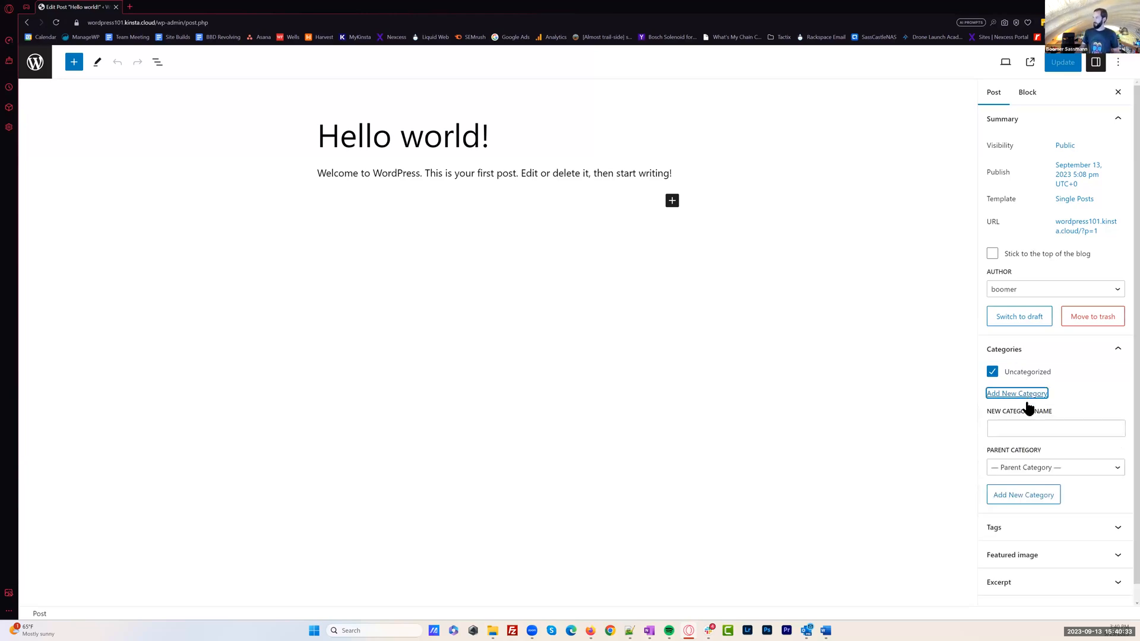
click(1008, 421)
text(News)
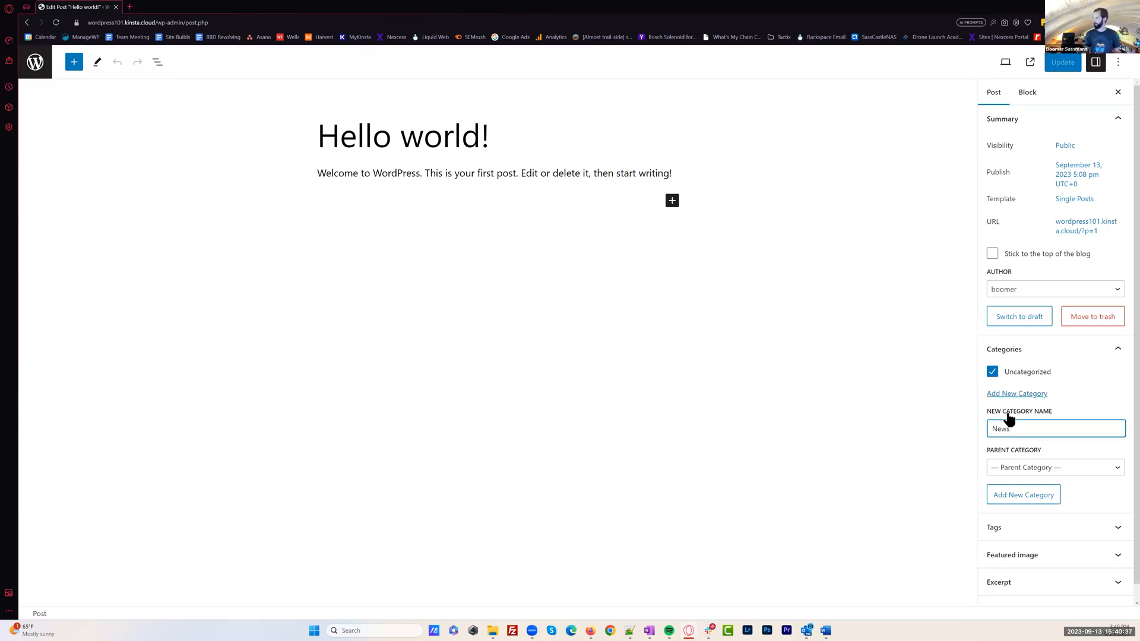
key(Return)
text(Event)
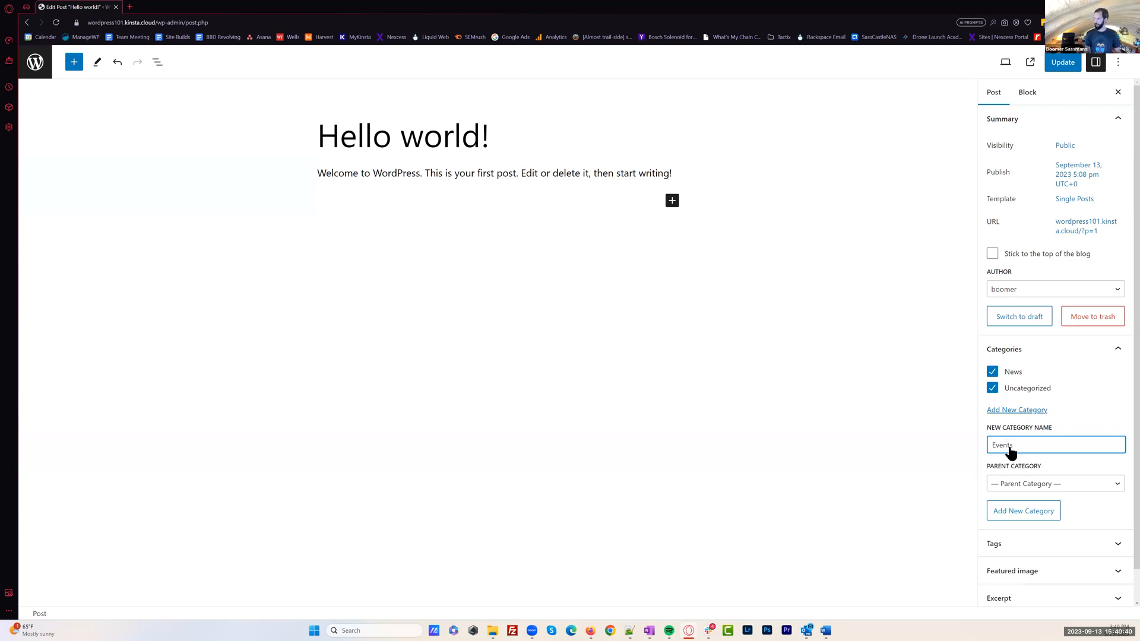
key(Return)
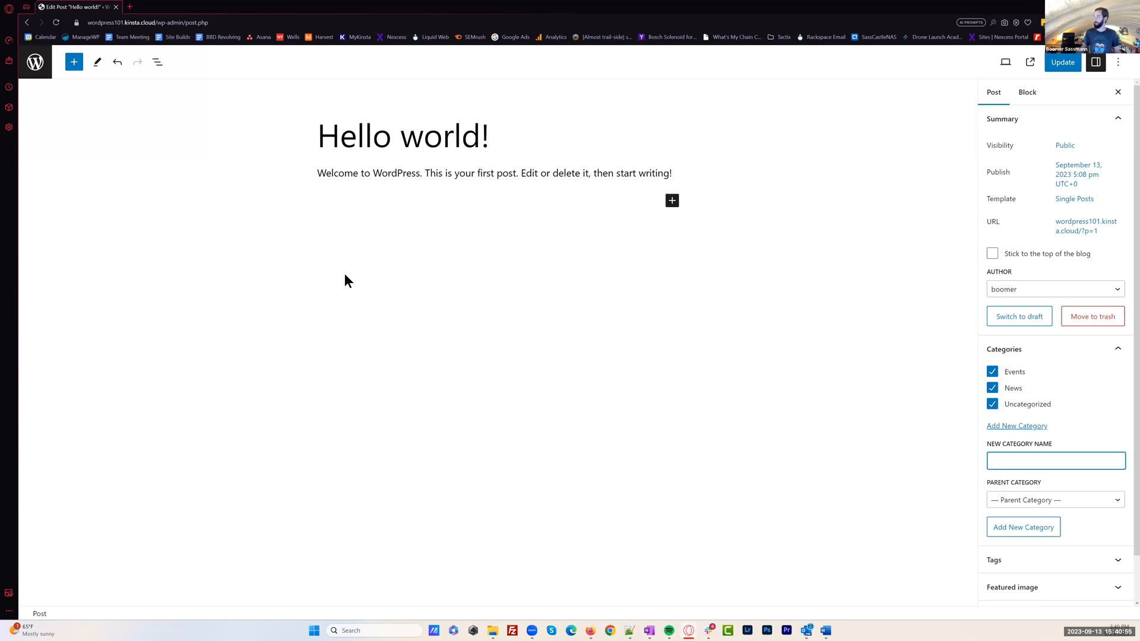
Remove the Uncategorized and Events categories from the post, keeping only News assigned
click(992, 404)
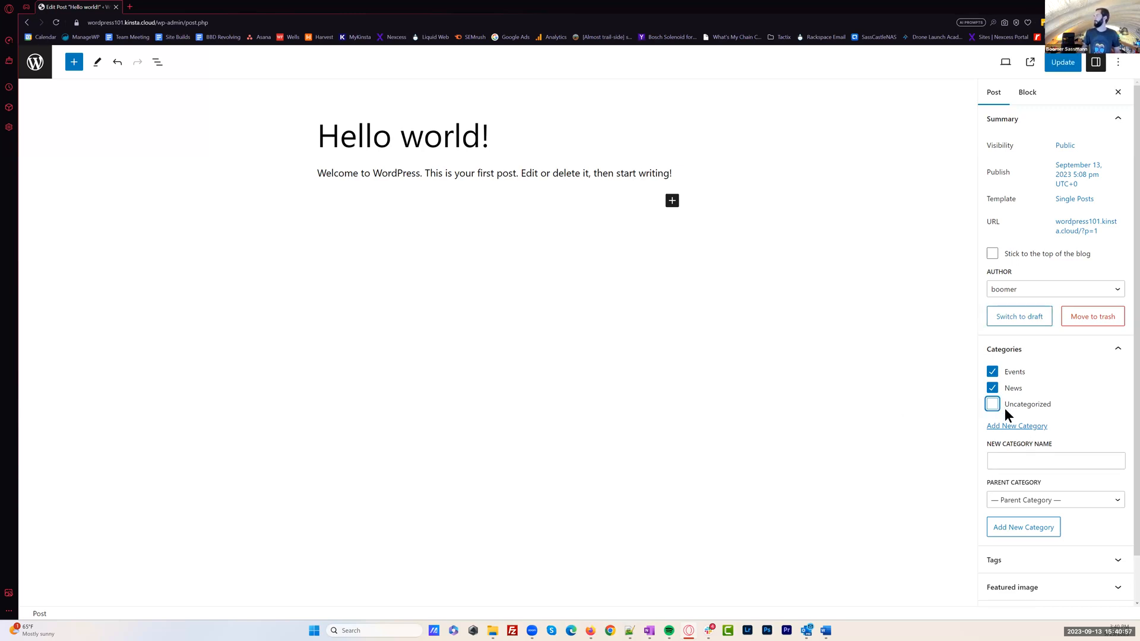
click(992, 371)
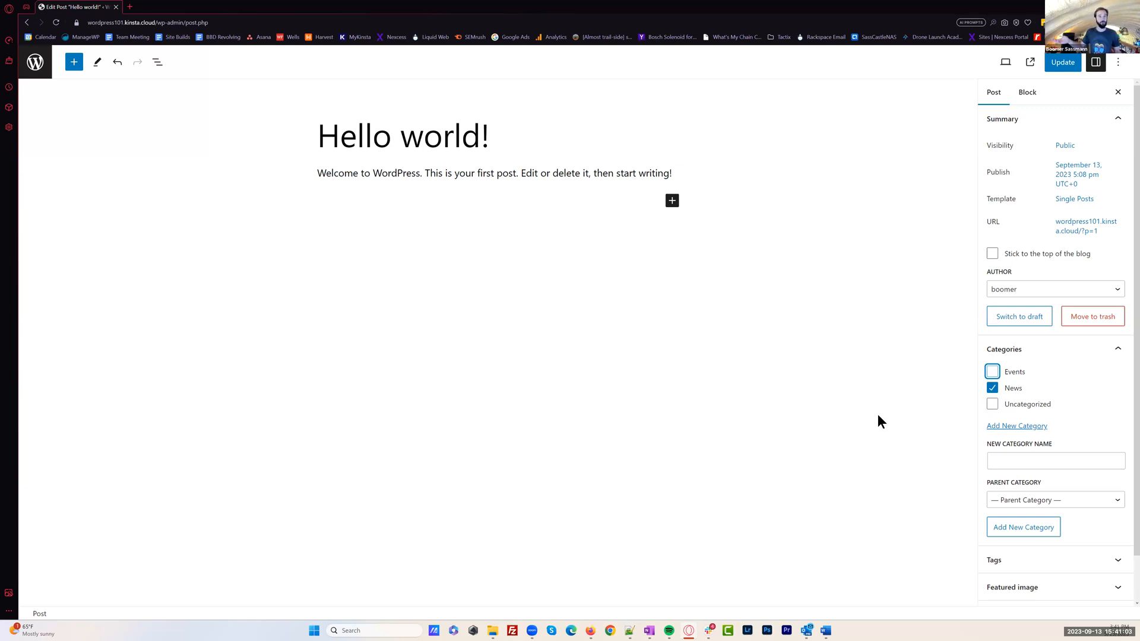
click(808, 394)
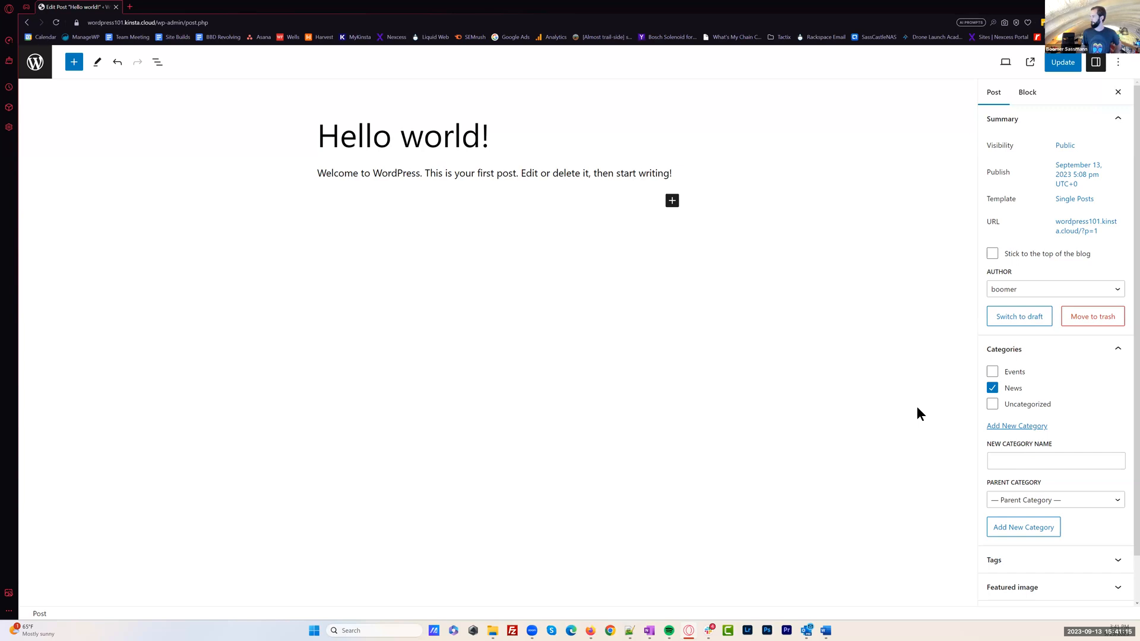
Expand the post's Tags settings, collapse the Categories and Summary settings, and place the cursor in the new tag field
scroll(1057, 408, down, 1)
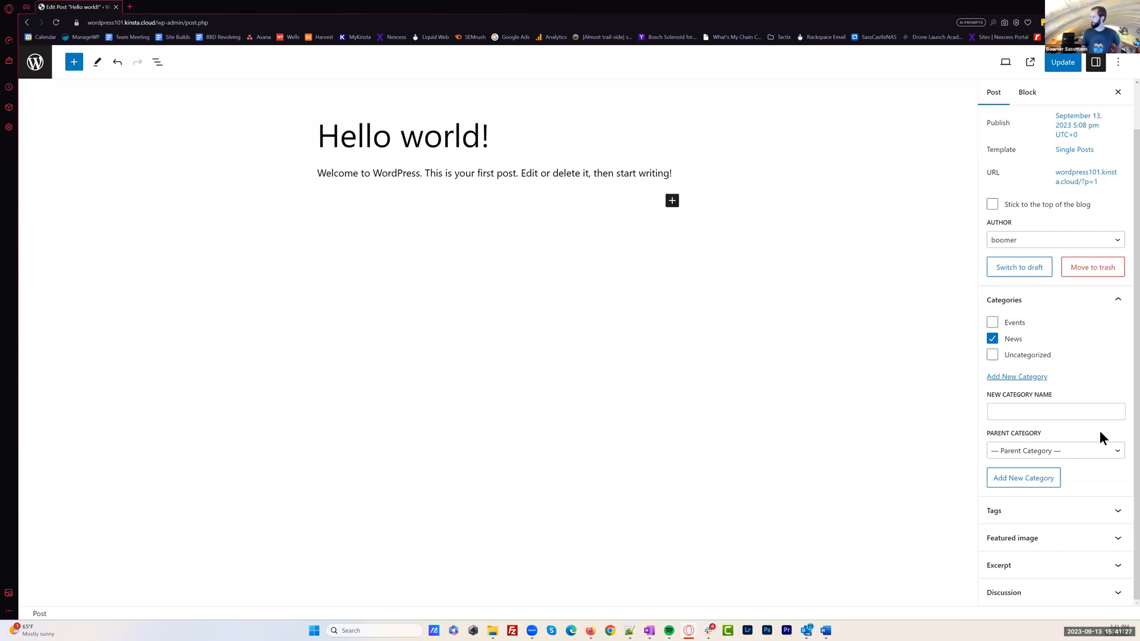
click(1097, 515)
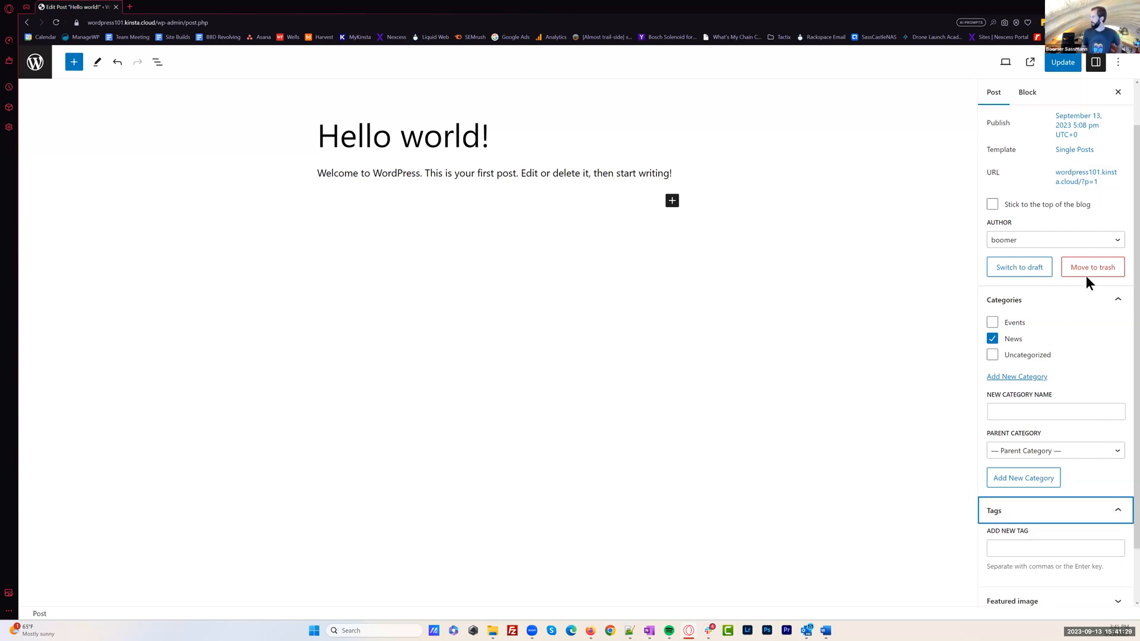
scroll(1078, 196, up, 2)
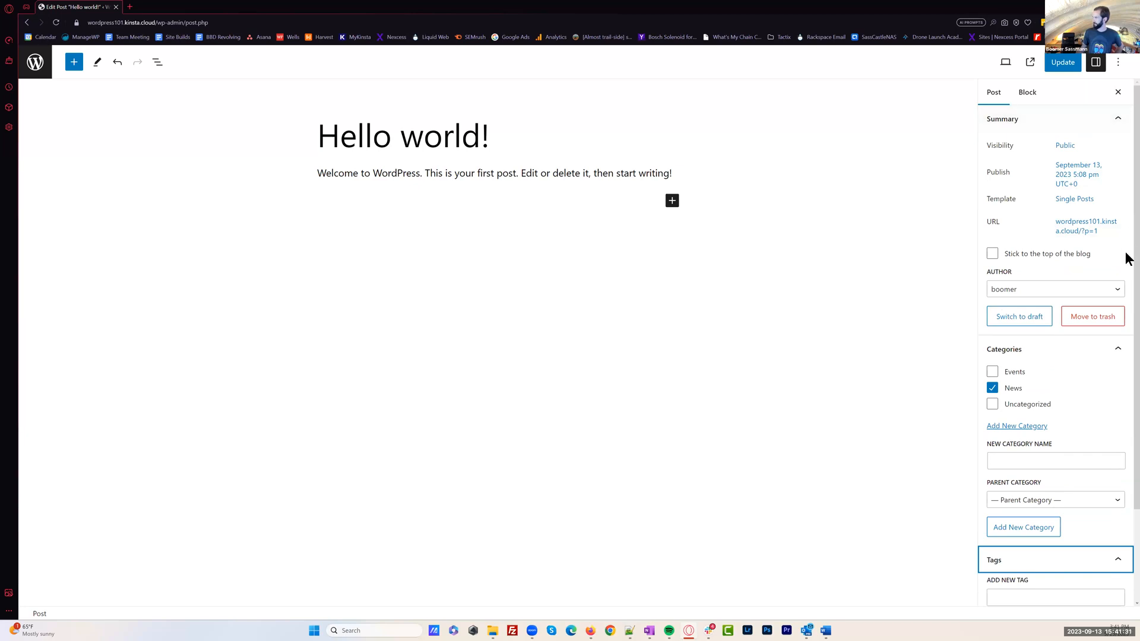
click(1120, 355)
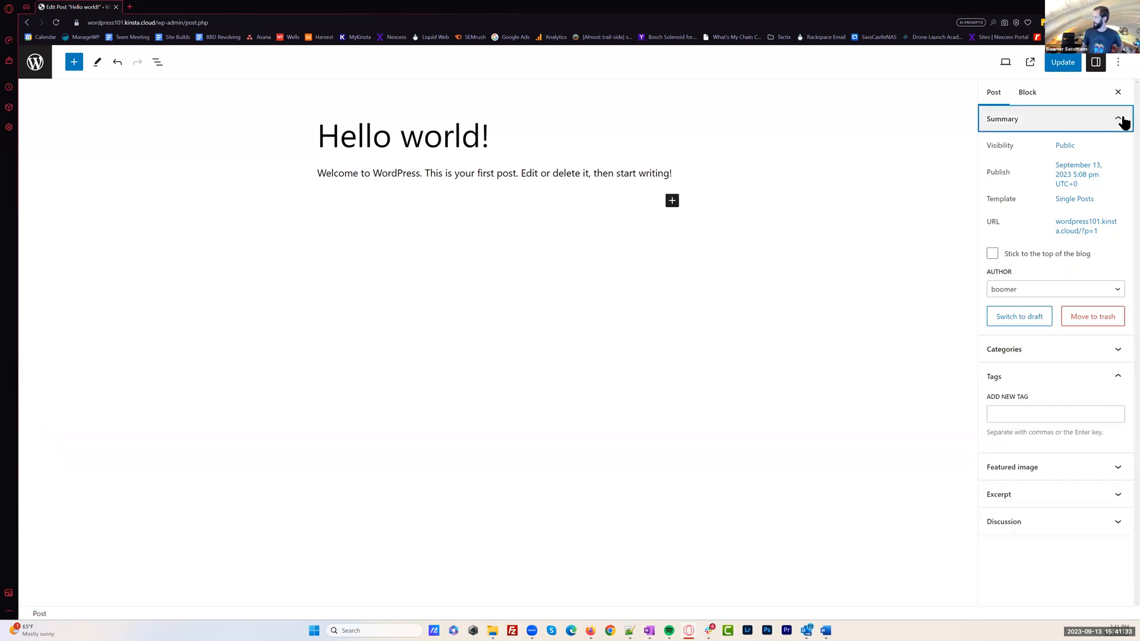
click(1119, 119)
click(1034, 213)
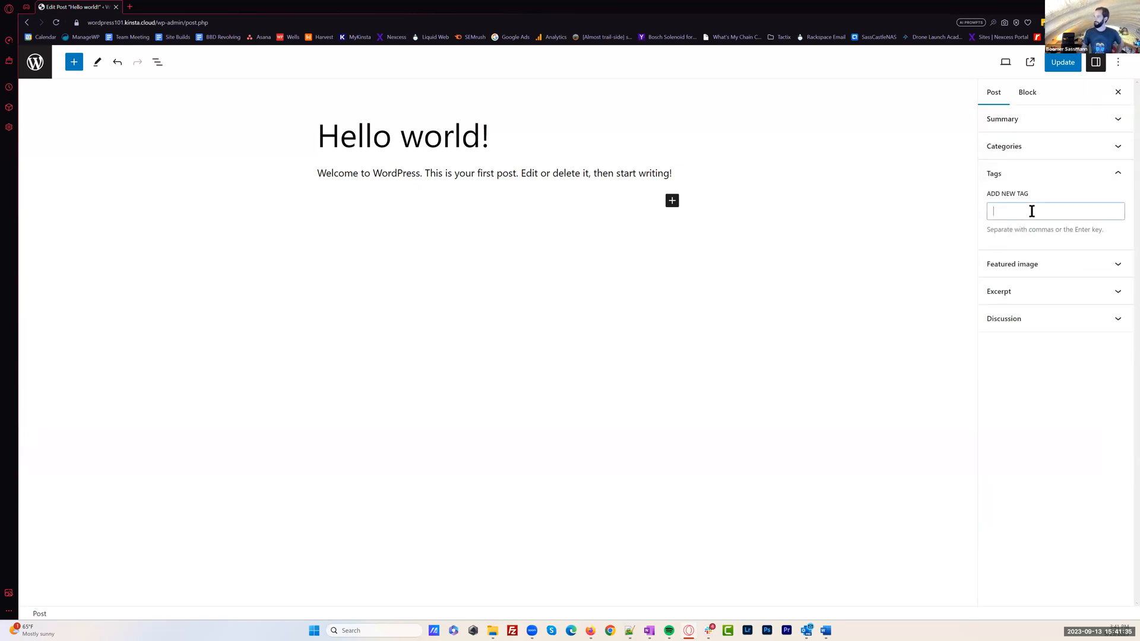
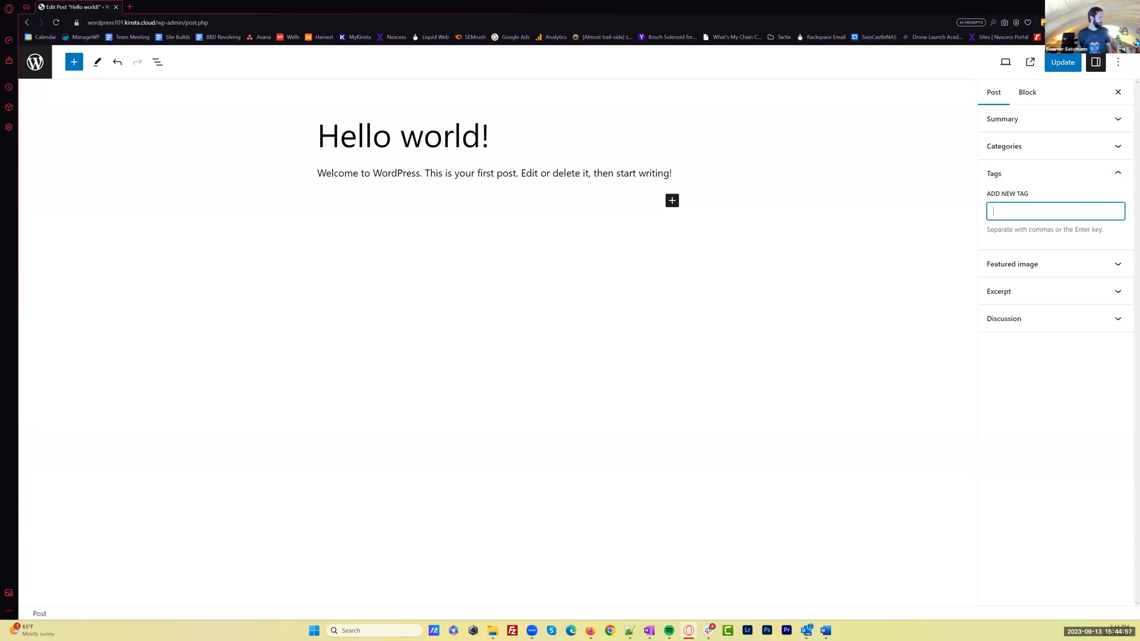
Add the tags Alignments, Brakes and Tires to the "Hello world!" post, clearing the stray bullet tag pasted with the first one
key(alt+Tab)
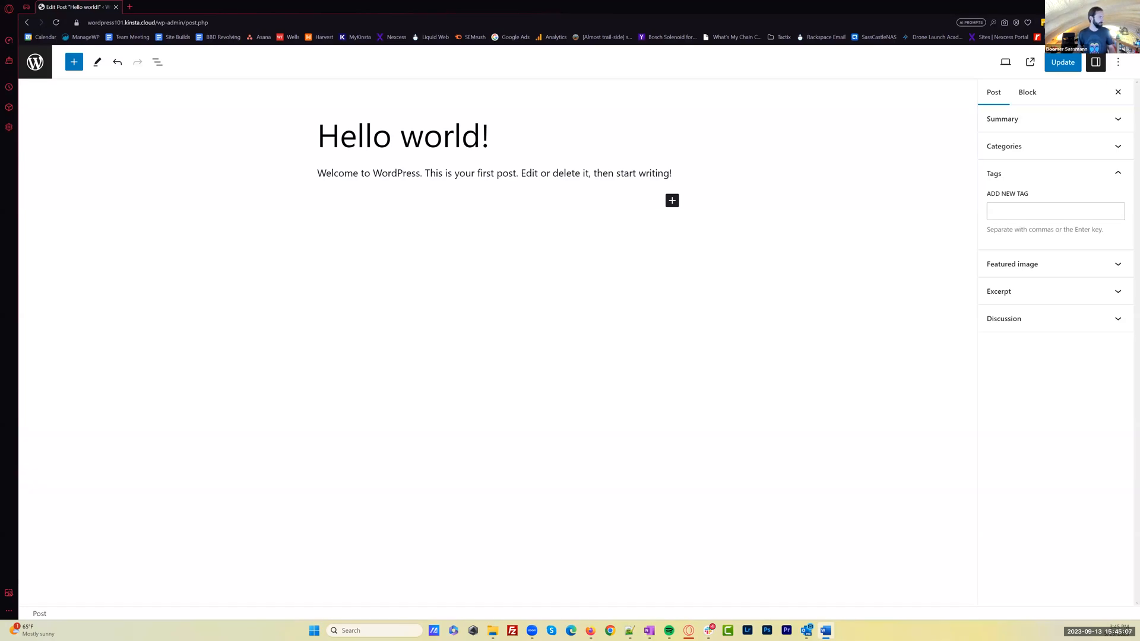
click(1015, 209)
key(ctrl+v)
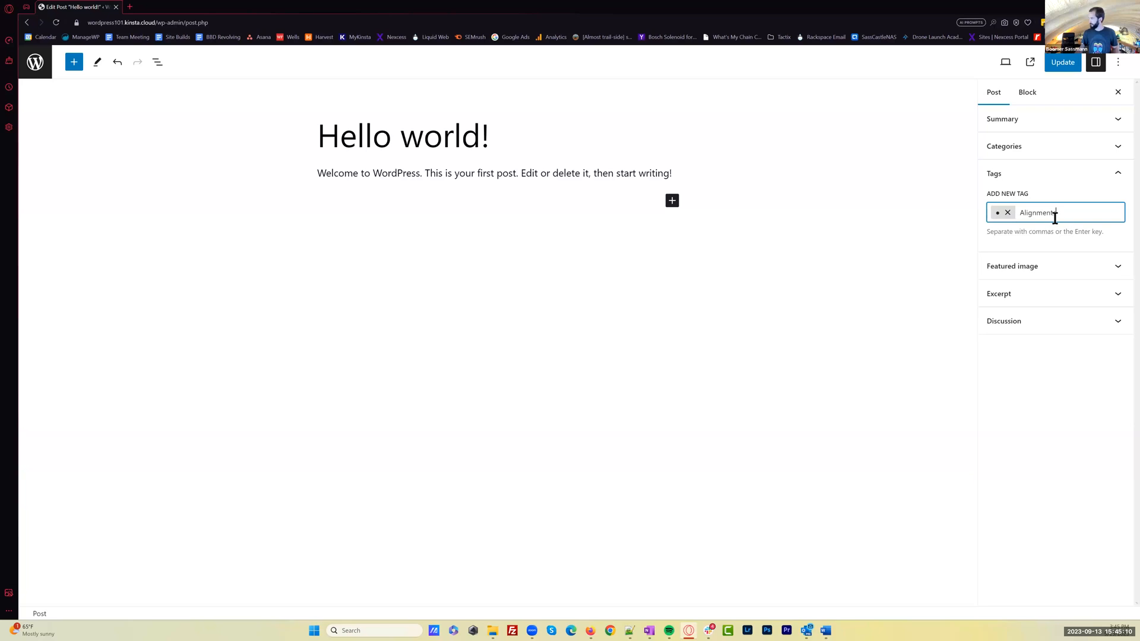
click(1008, 213)
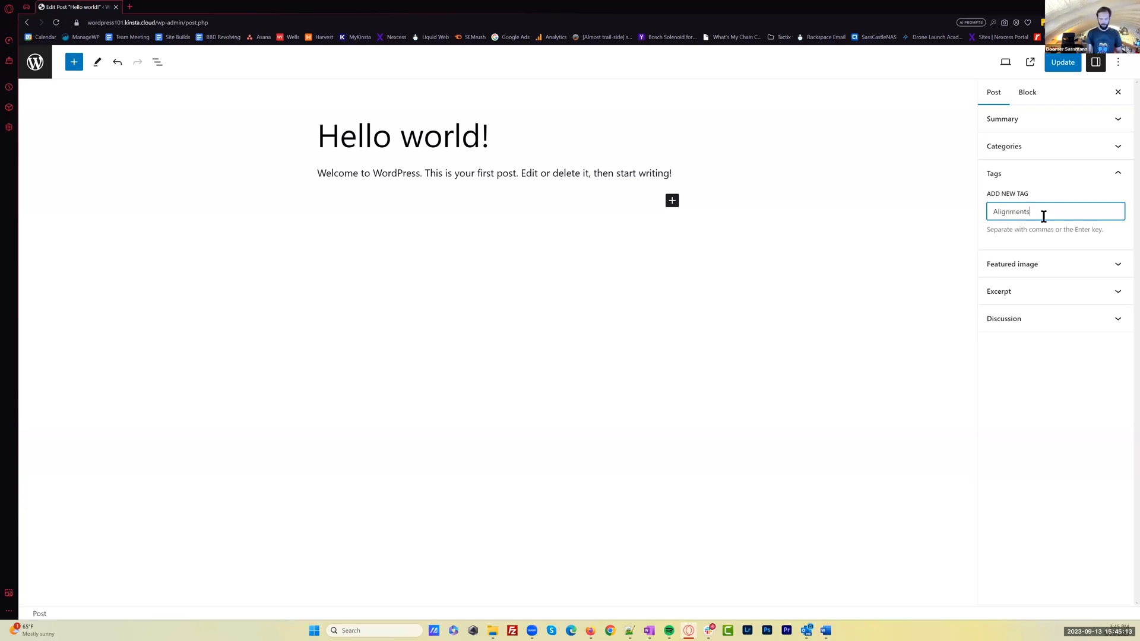
key(Return)
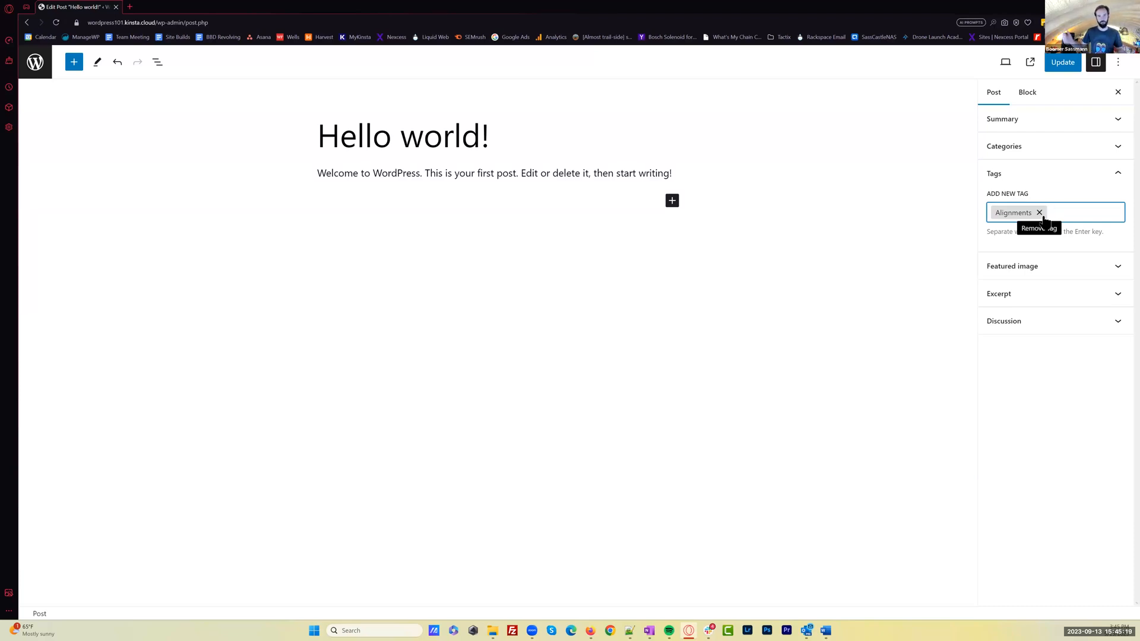
text(Brakes)
key(Return)
text(Tires)
key(Return)
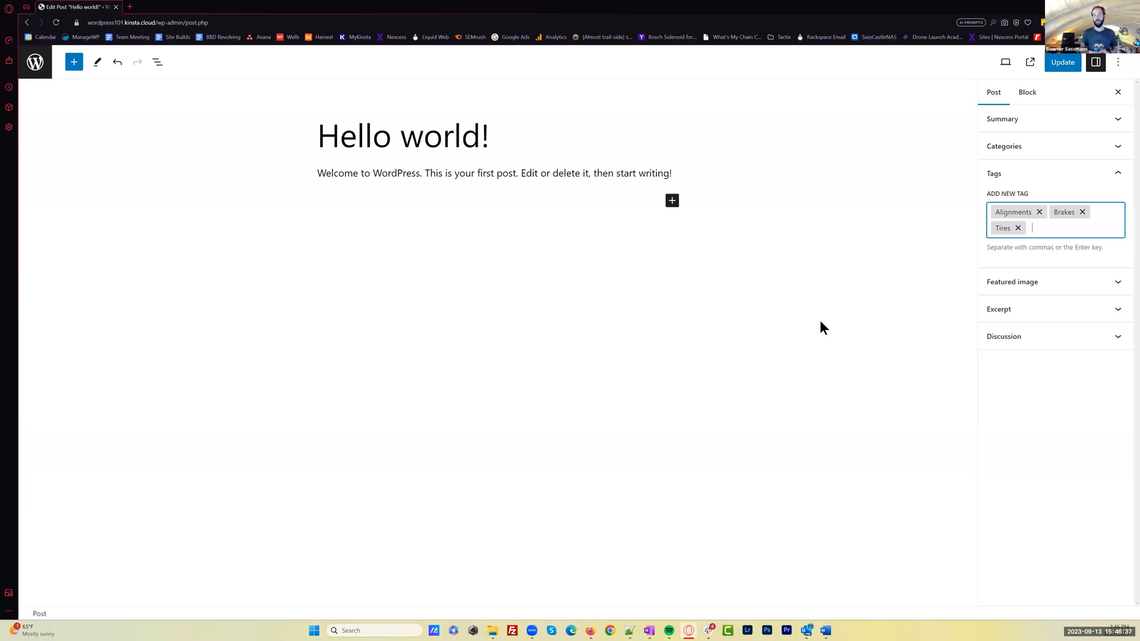
Expand the post's featured image settings, open the image picker, and check its media library before returning to file upload
click(1041, 280)
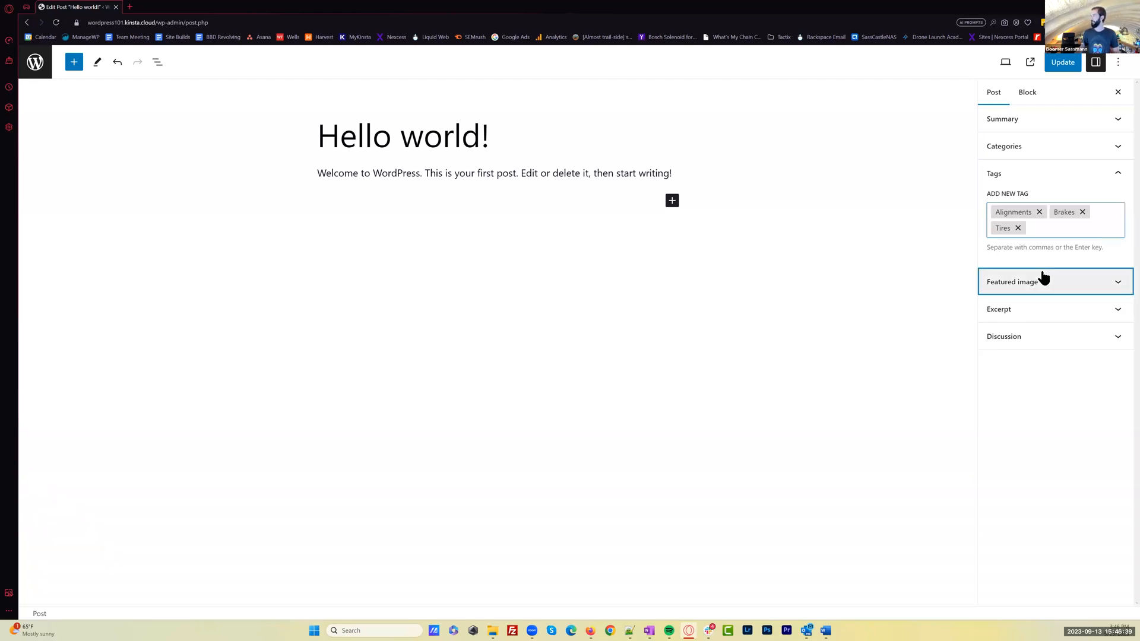
click(1049, 322)
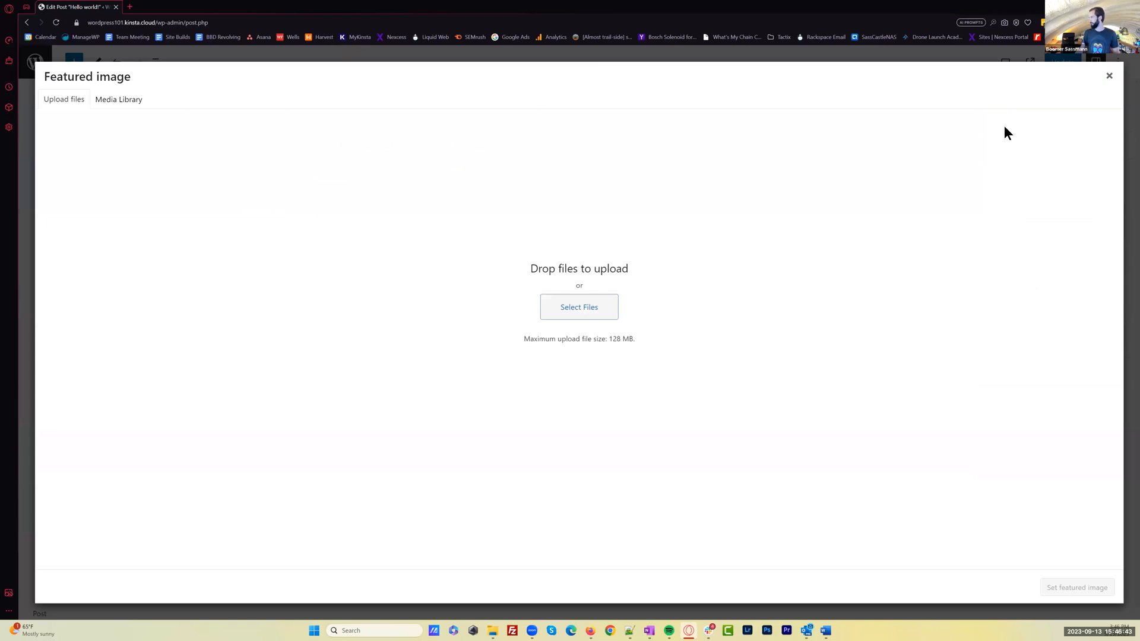
click(1108, 76)
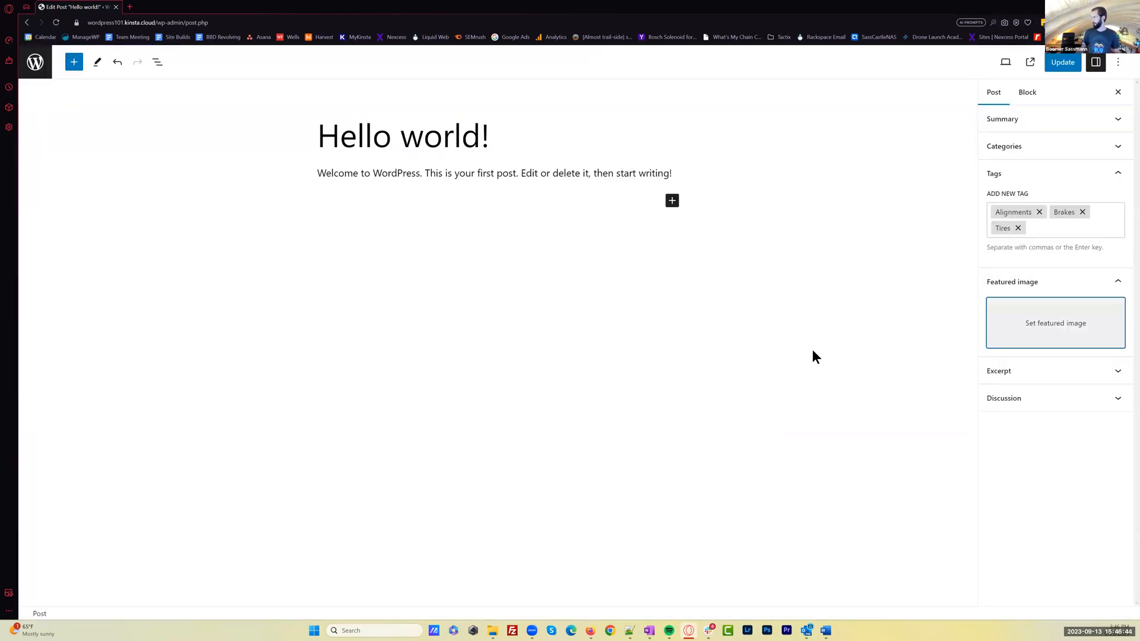
click(1027, 325)
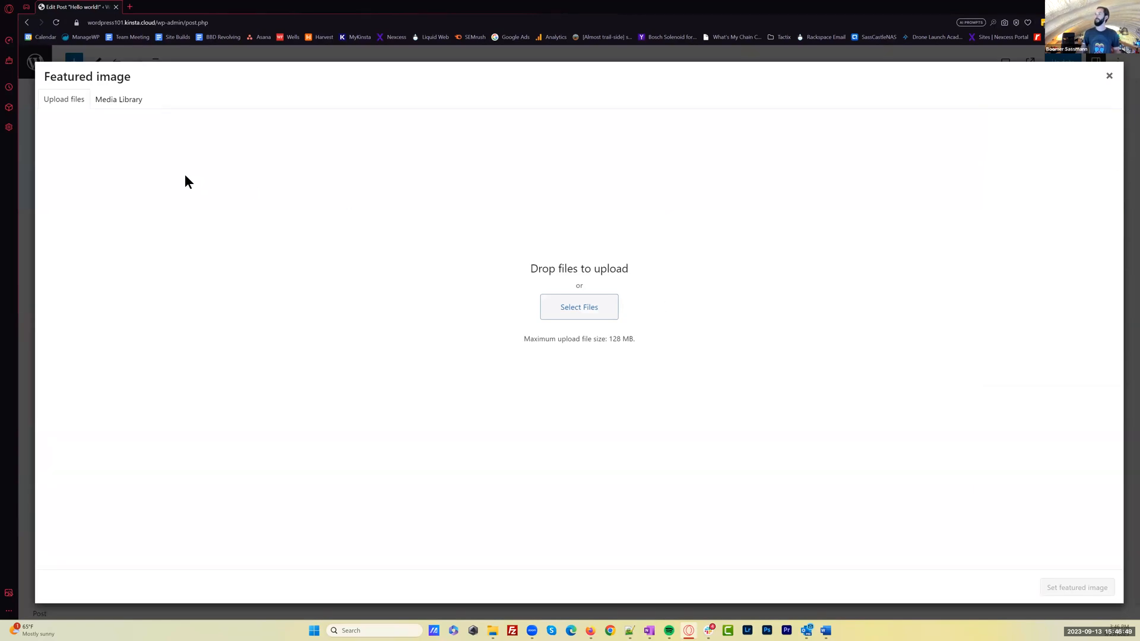
click(121, 105)
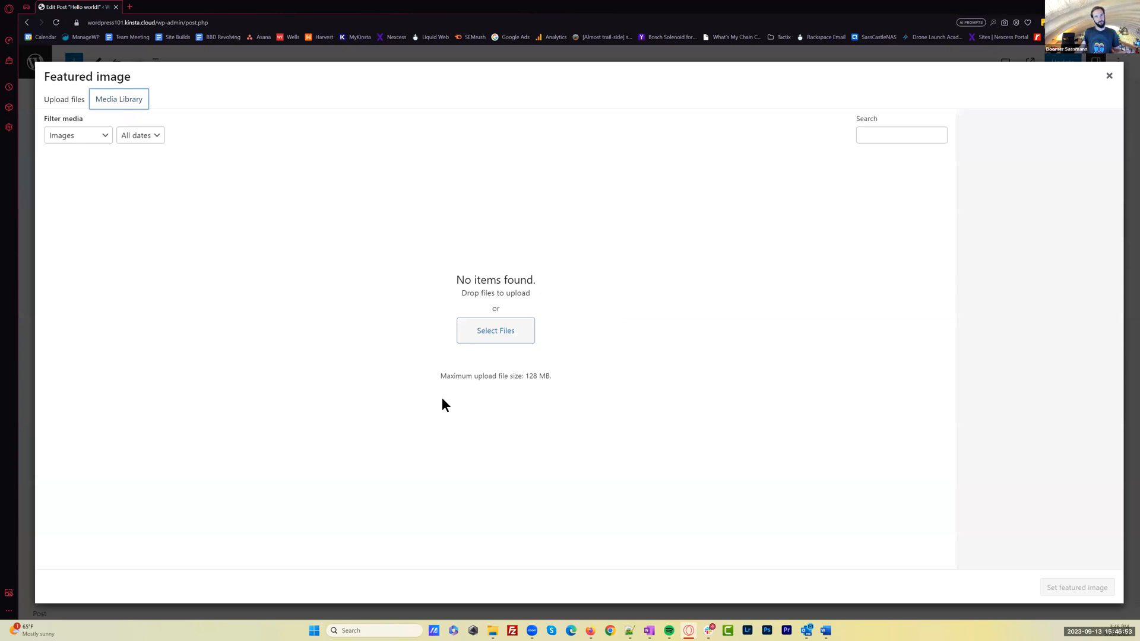
click(65, 100)
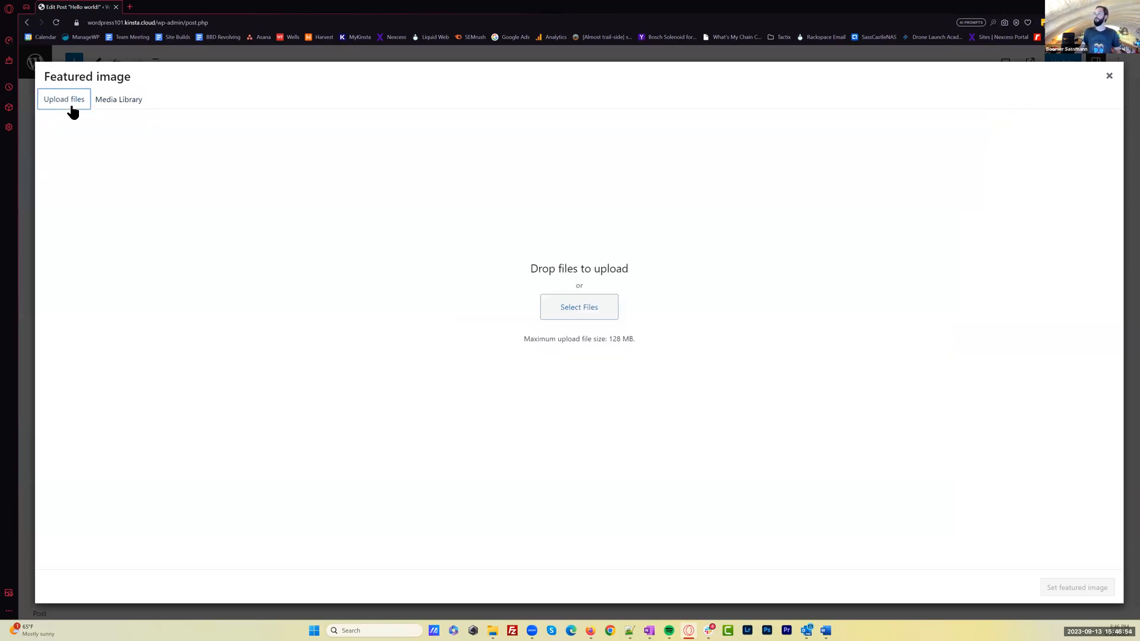
Upload AshevilleVWRepairGallery13.jpg from the Gallery folder of WordPress Site Build on the Desktop and set it as the featured image
click(570, 309)
click(484, 537)
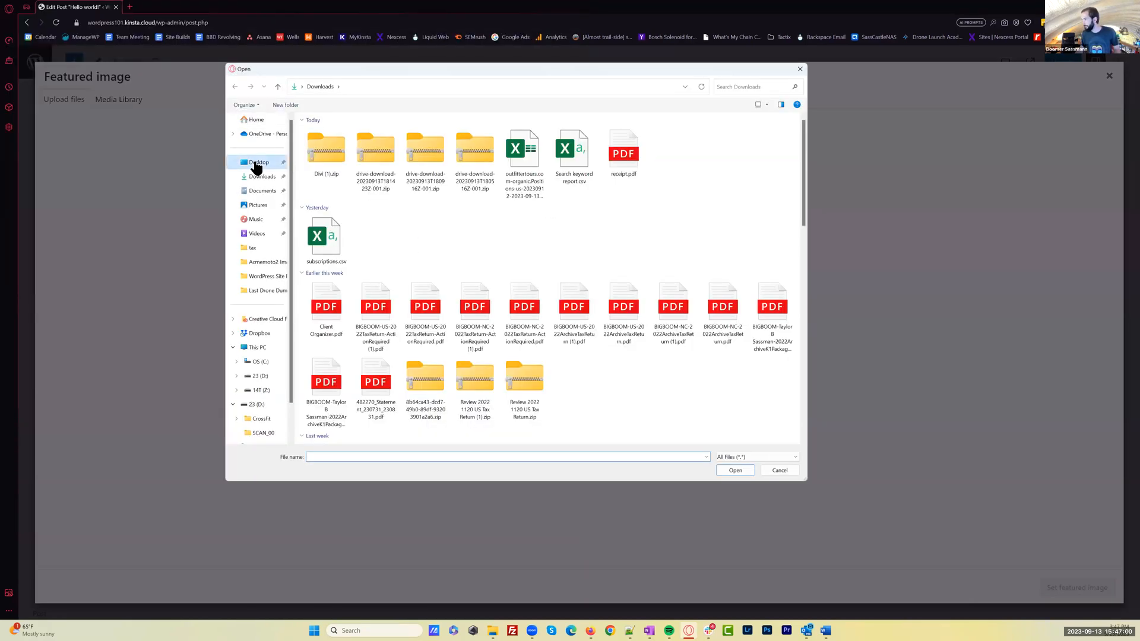
click(255, 162)
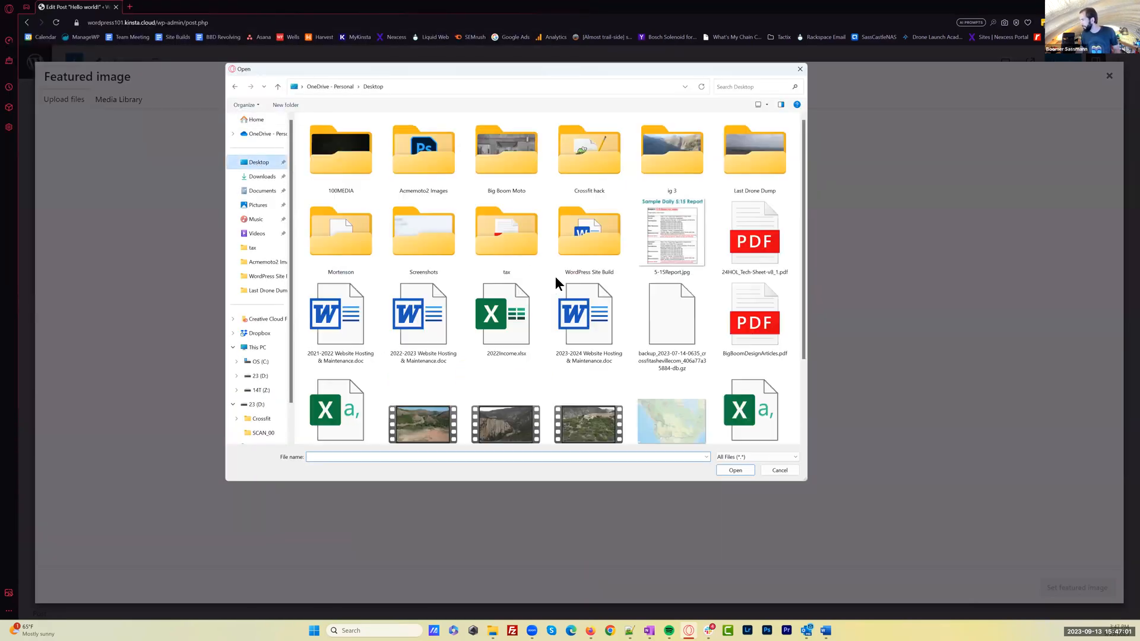
double_click(583, 231)
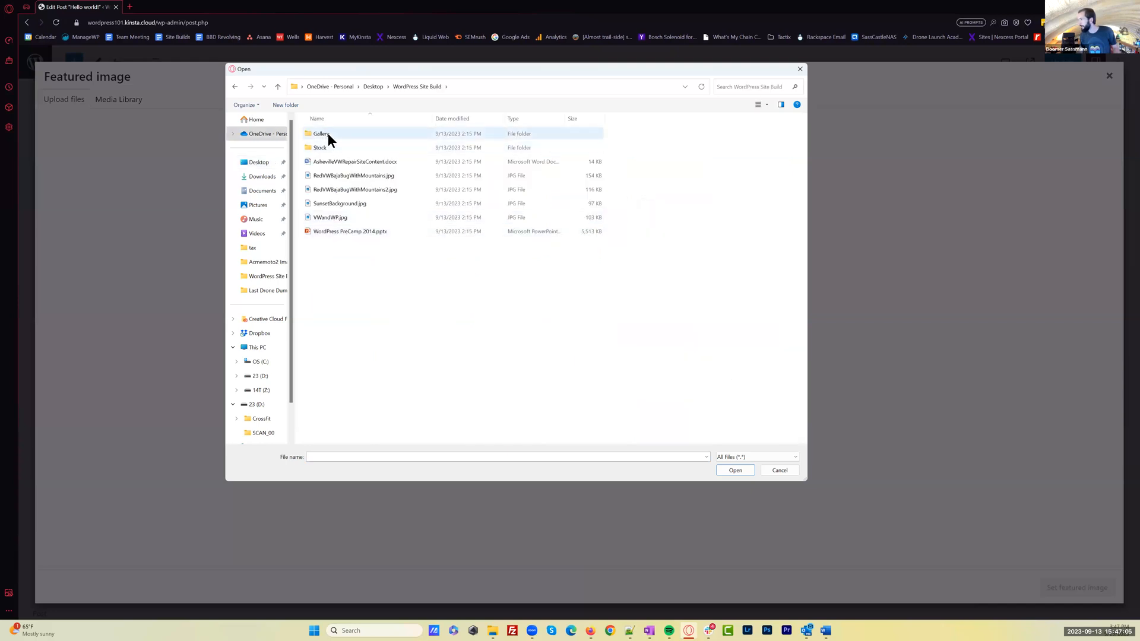
double_click(323, 147)
click(409, 86)
double_click(332, 134)
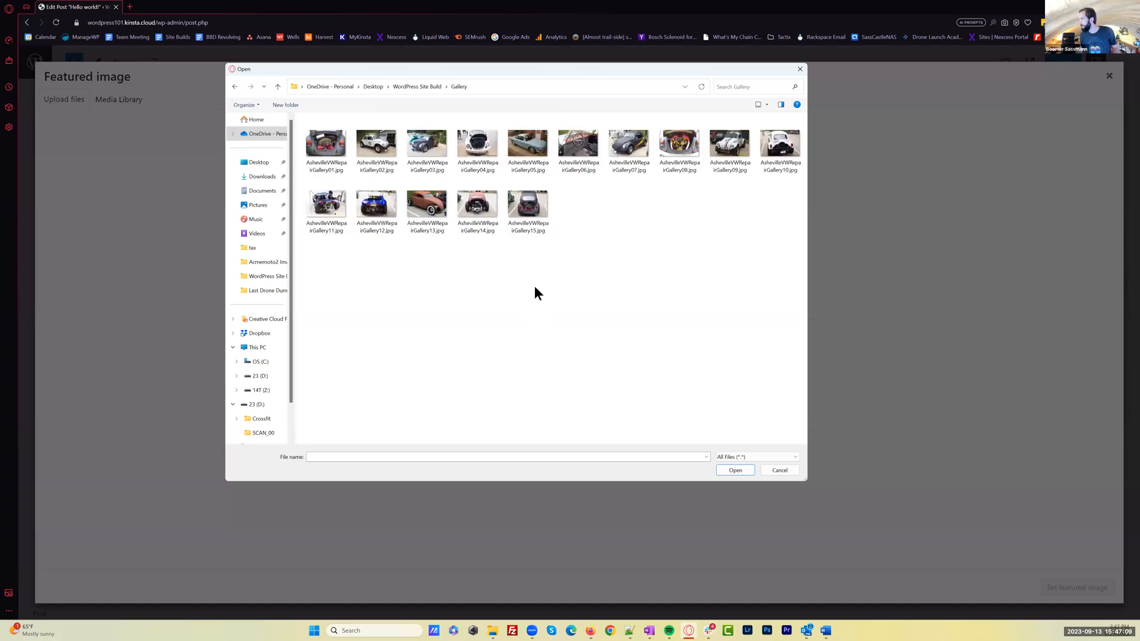
double_click(427, 205)
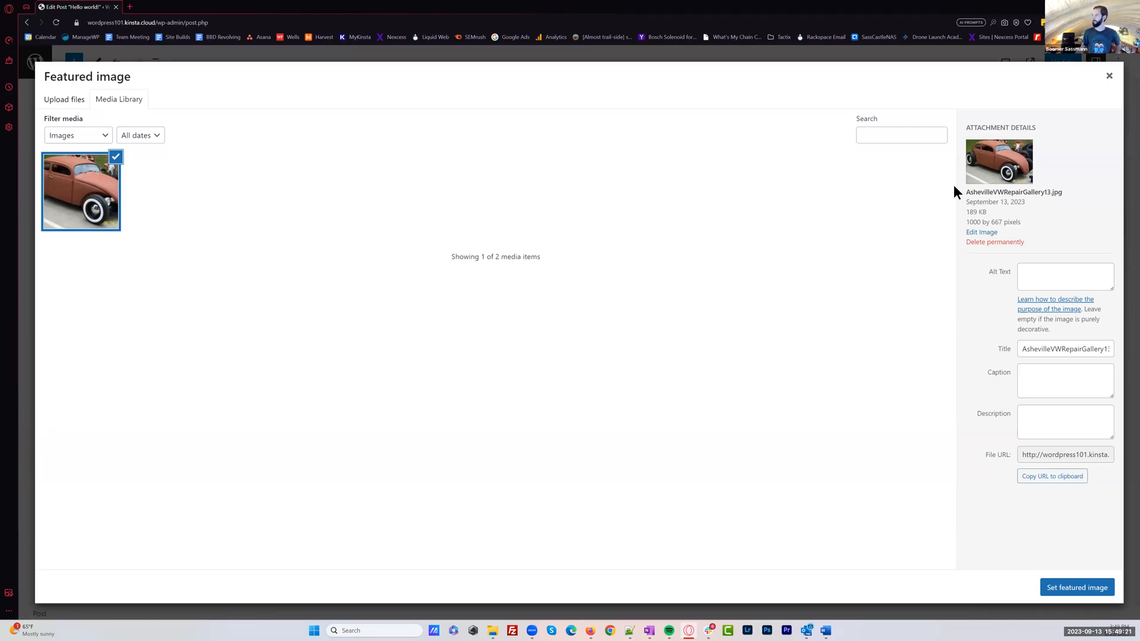
click(1034, 279)
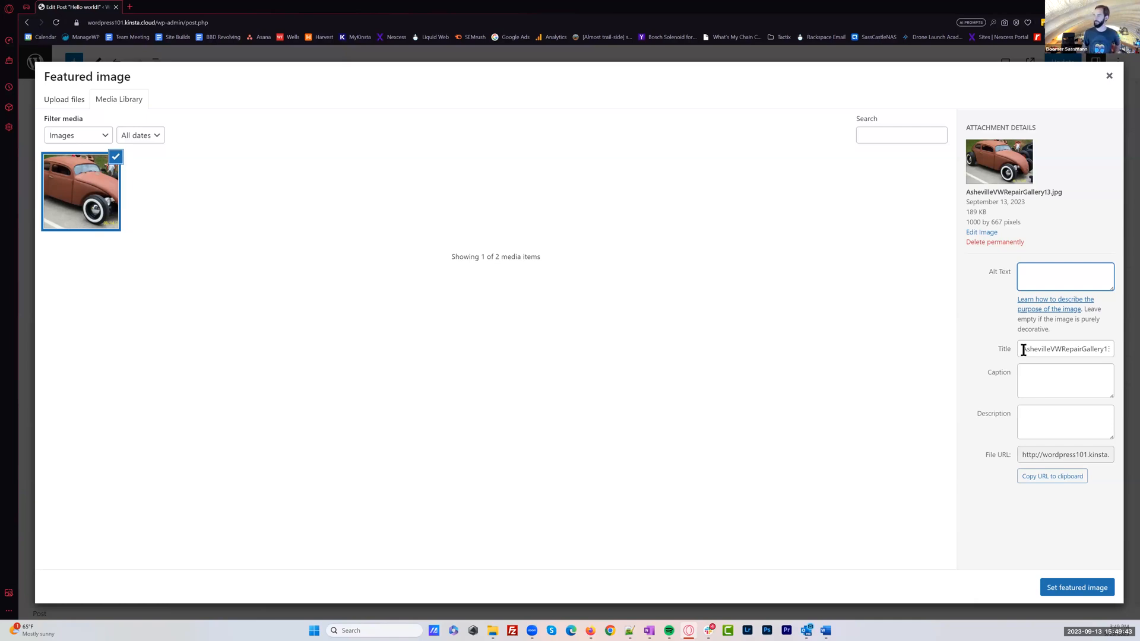
click(1078, 593)
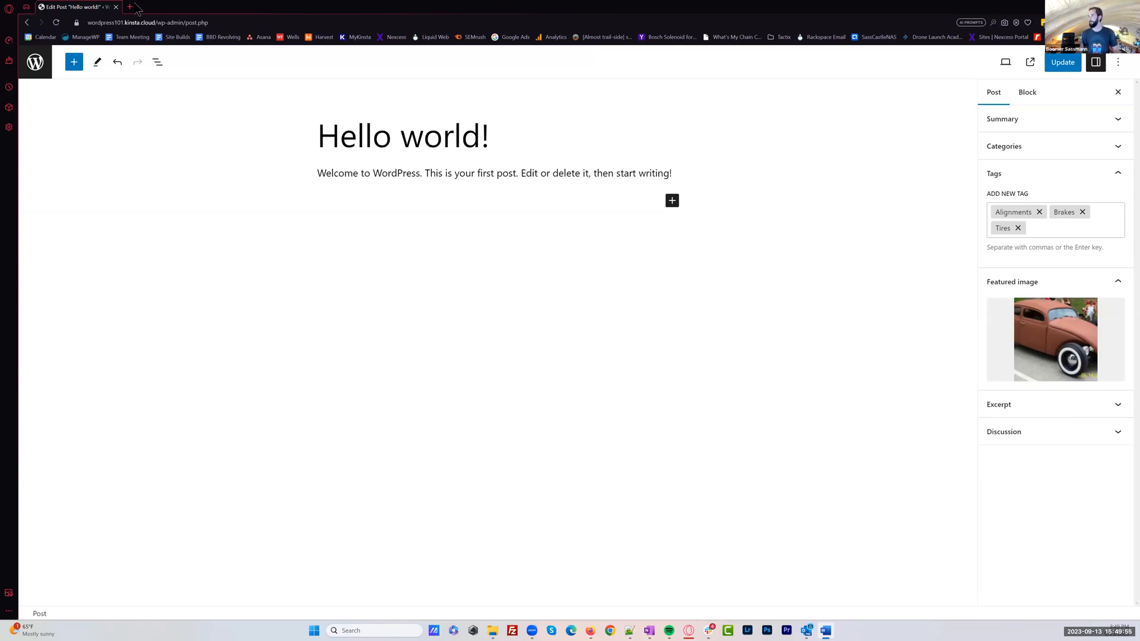
Search the web for "lorum ipsum" in a new browser tab and open lipsum.com
key(ctrl+t)
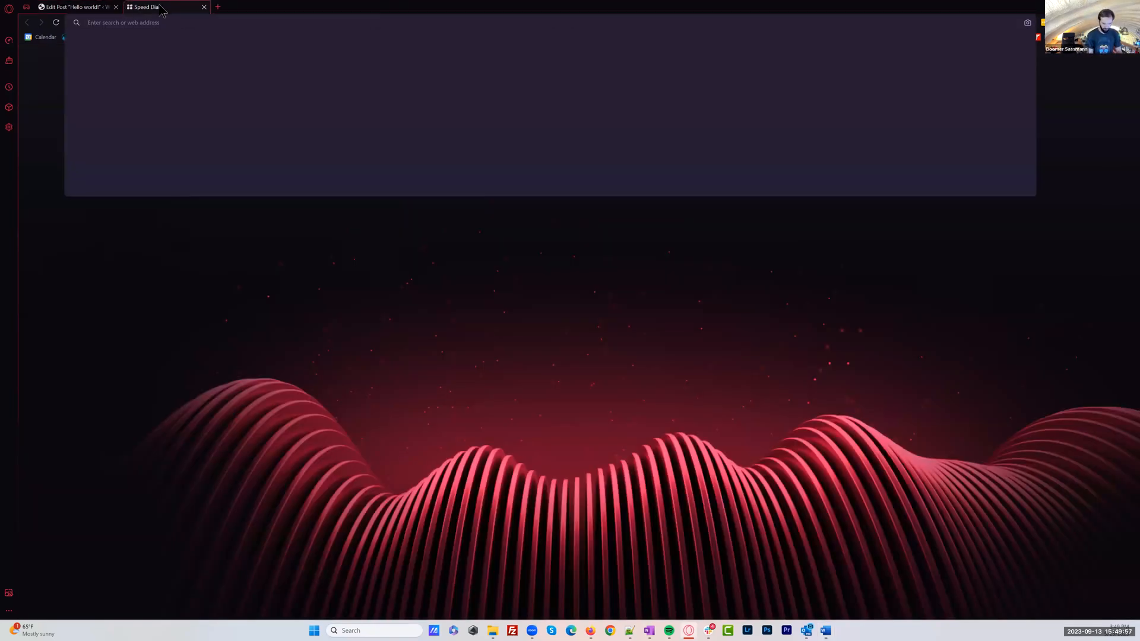
text(lorum ipsum)
key(Return)
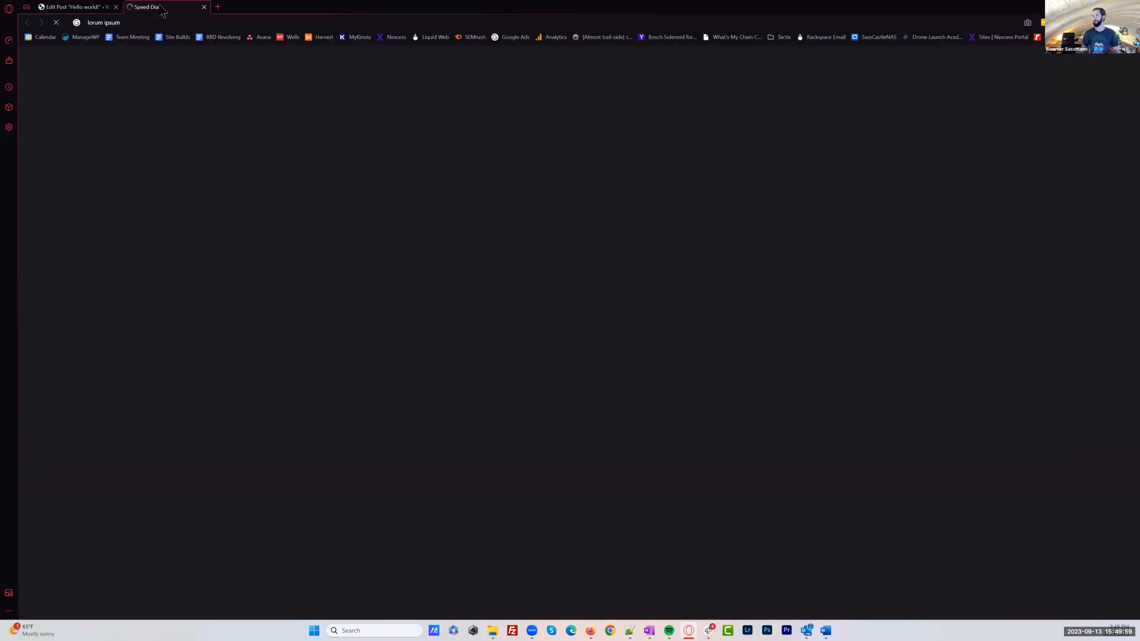
click(180, 185)
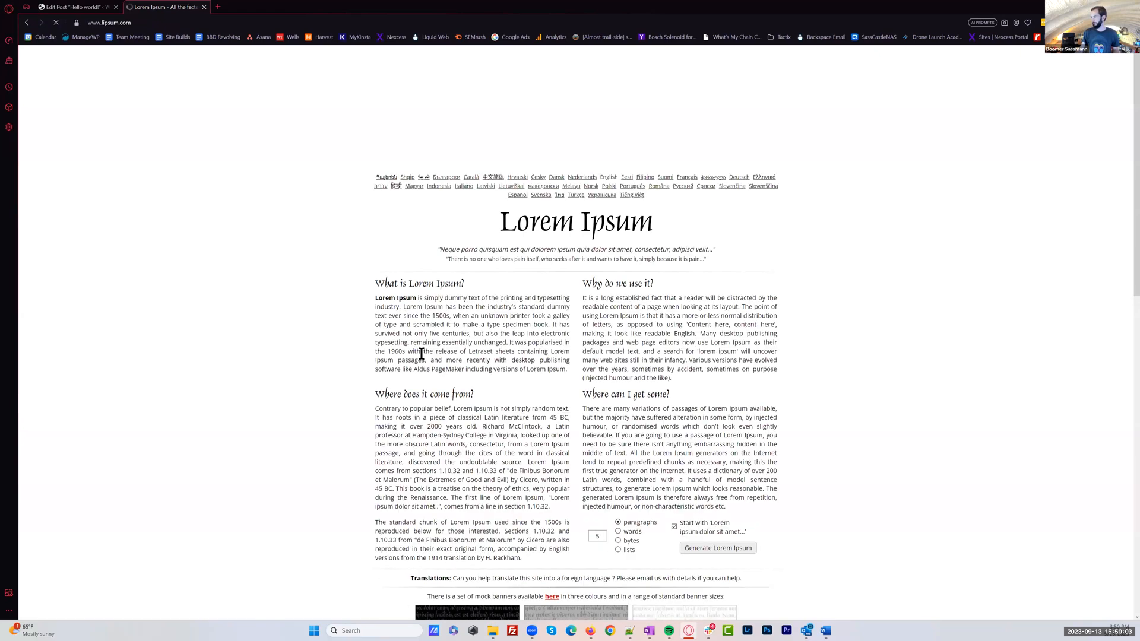
Copy the standard Lorem Ipsum passage without its quotation marks and close the site to return to the post editor
scroll(380, 295, down, 8)
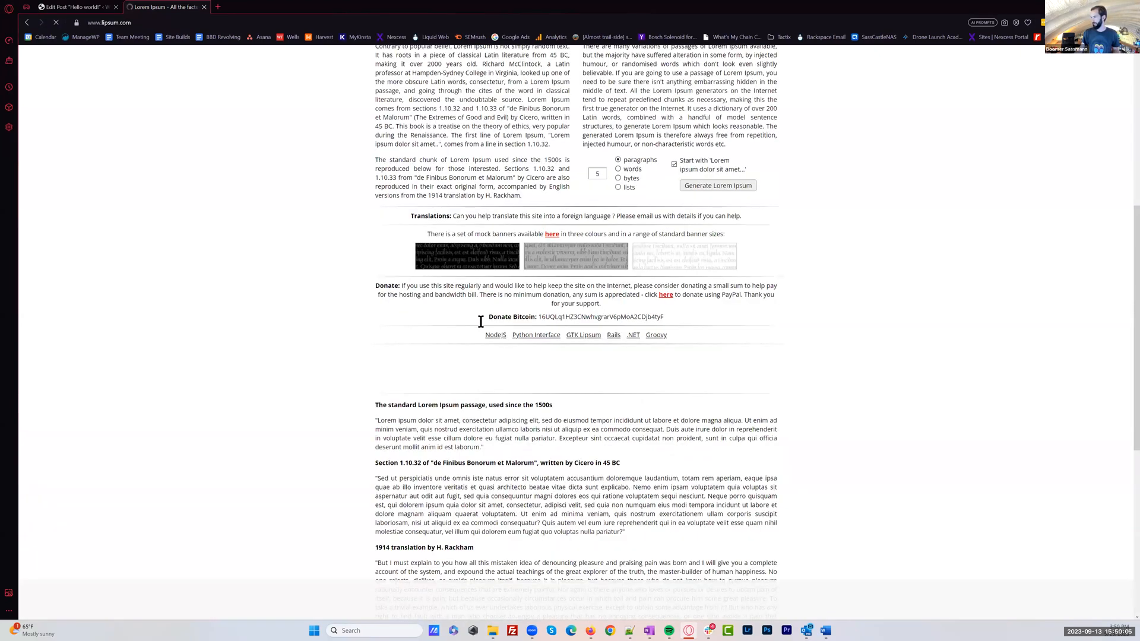
drag(377, 293, 481, 320)
key(ctrl+c)
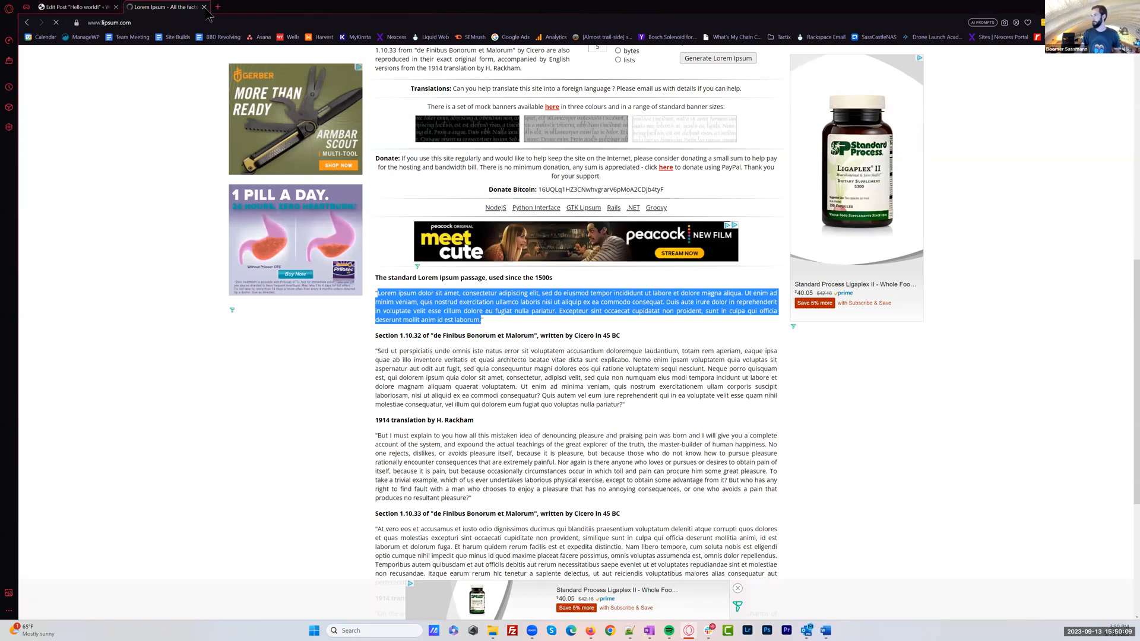
click(205, 7)
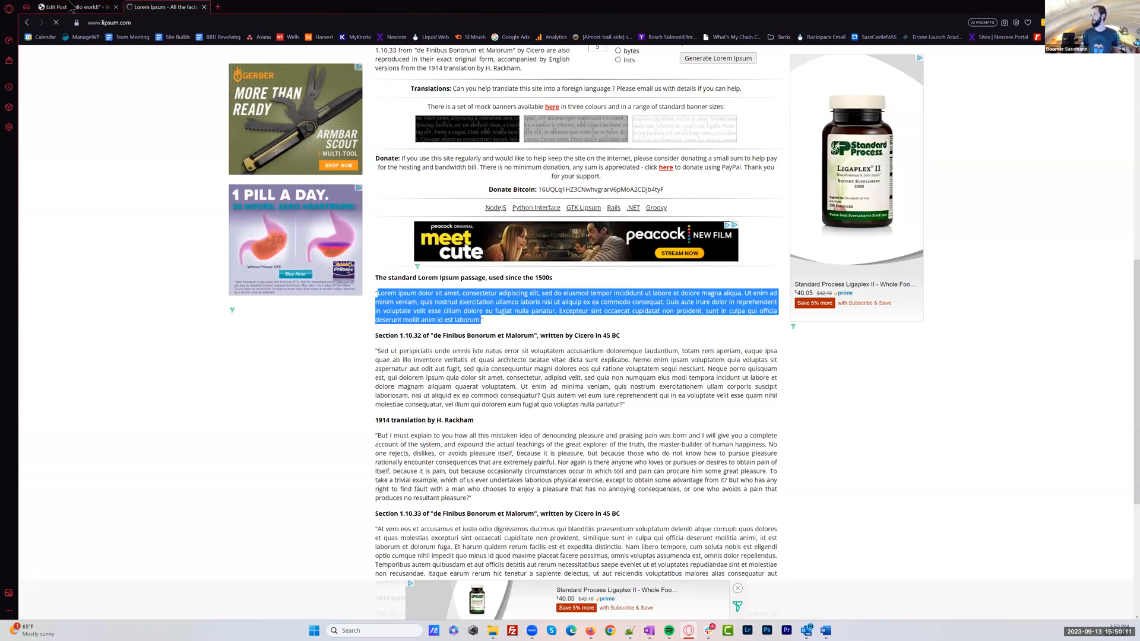
click(344, 173)
click(558, 196)
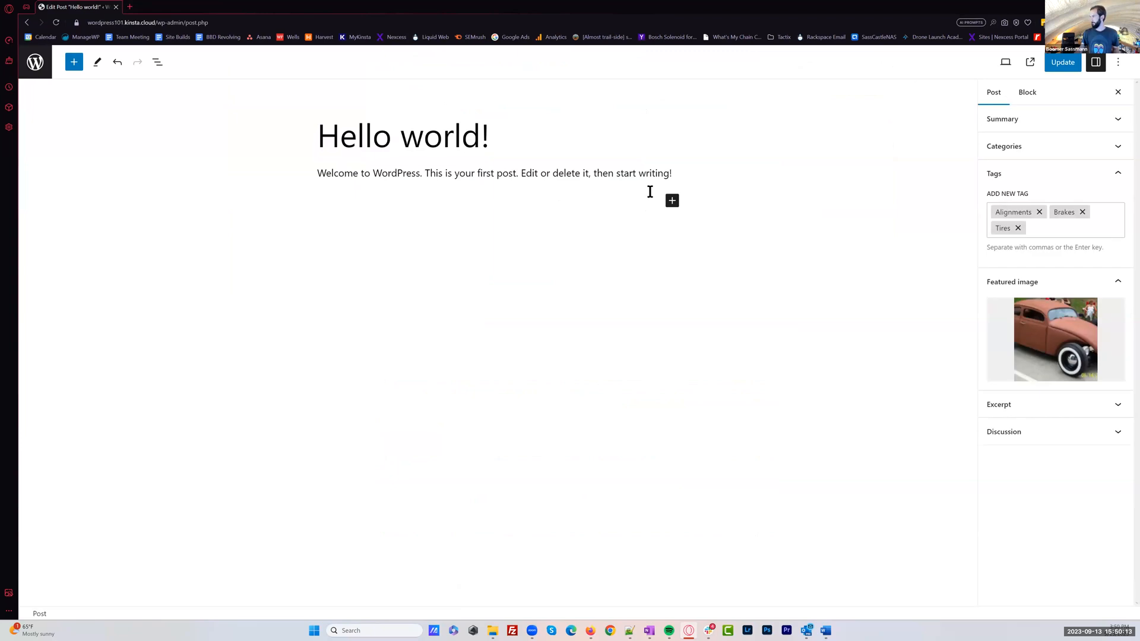
Browse the full block library's text, media and design blocks, and insert a Paragraph block below the welcome paragraph
click(672, 200)
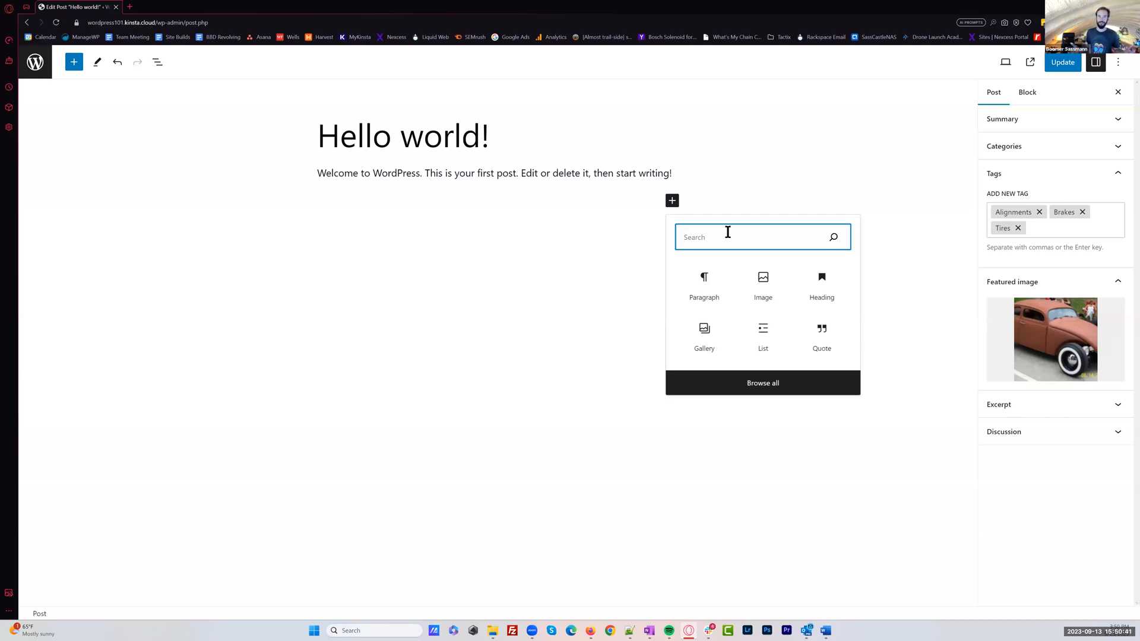
click(766, 385)
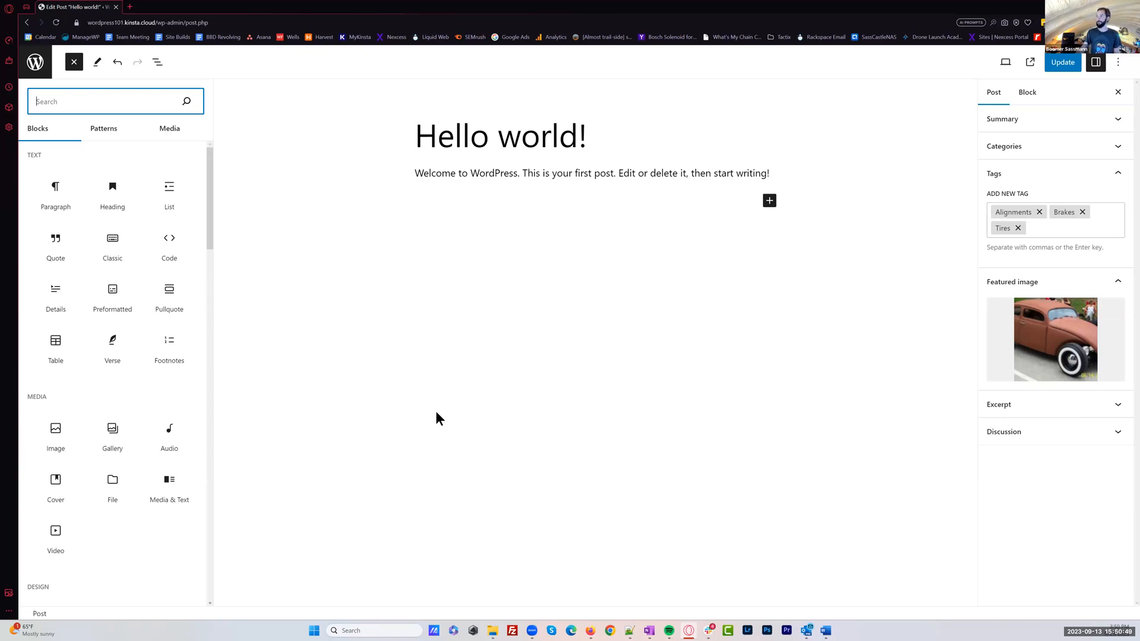
drag(208, 198, 208, 190)
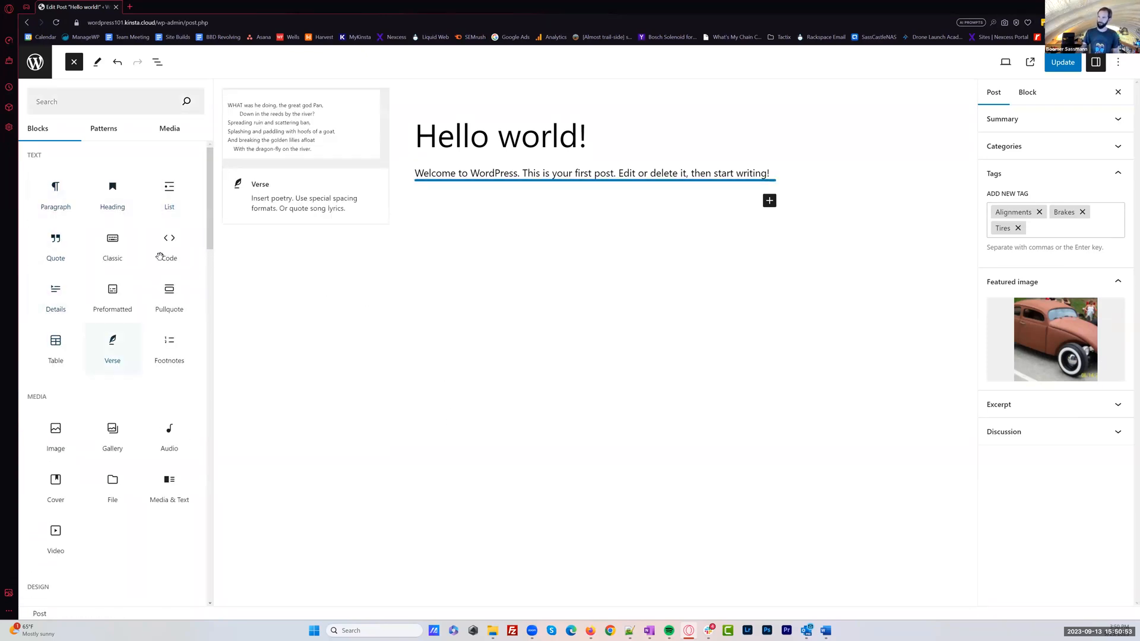
scroll(151, 248, down, 3)
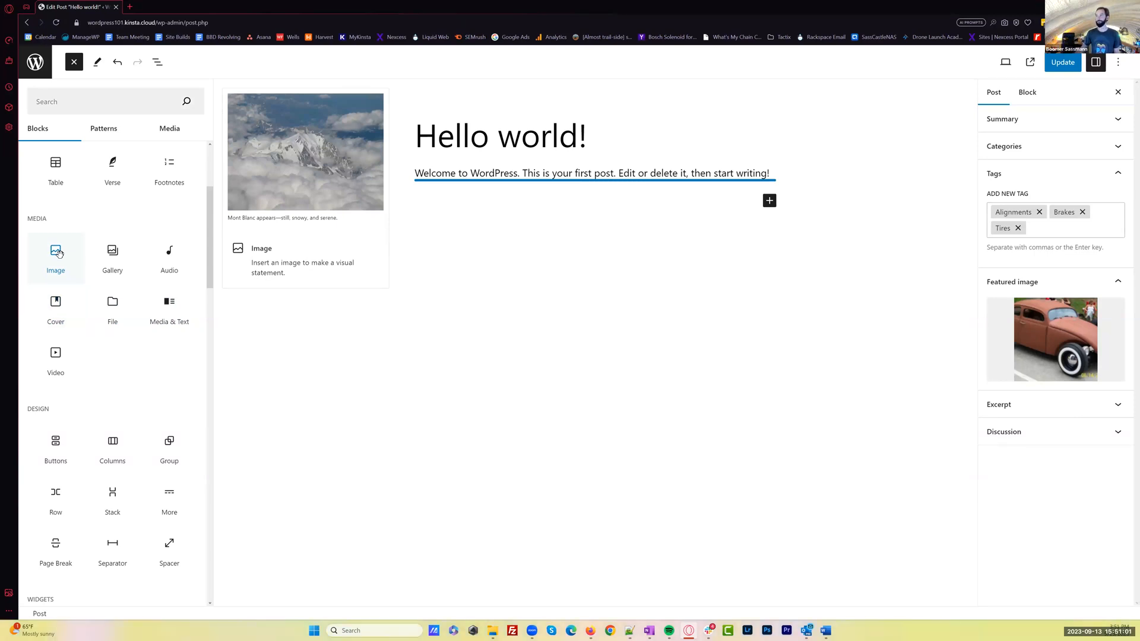
scroll(133, 386, down, 3)
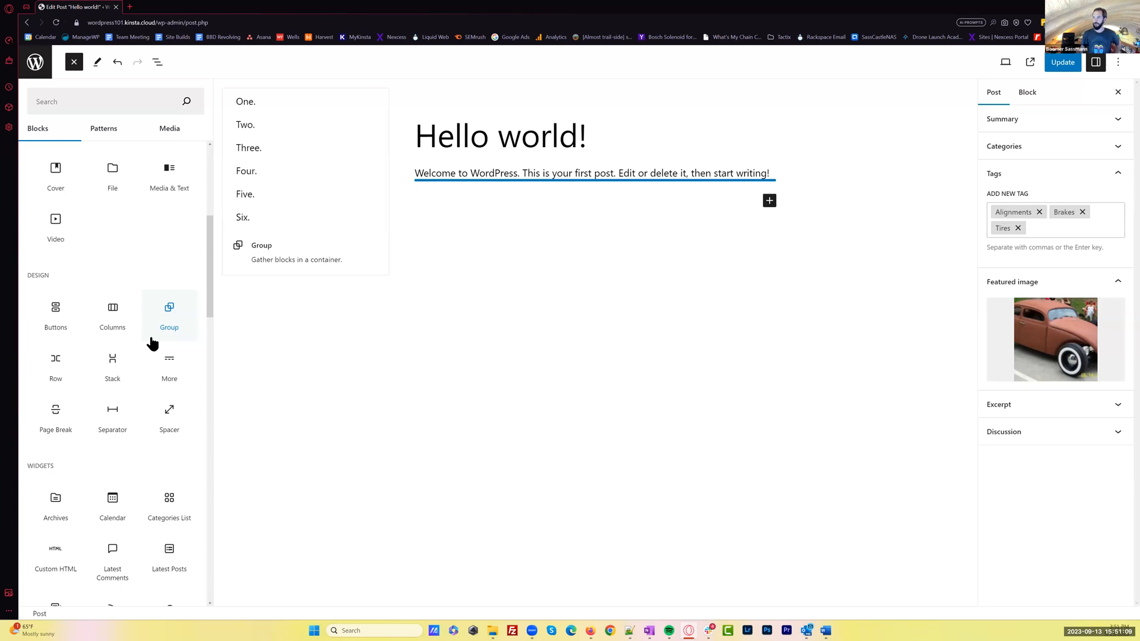
scroll(152, 343, up, 7)
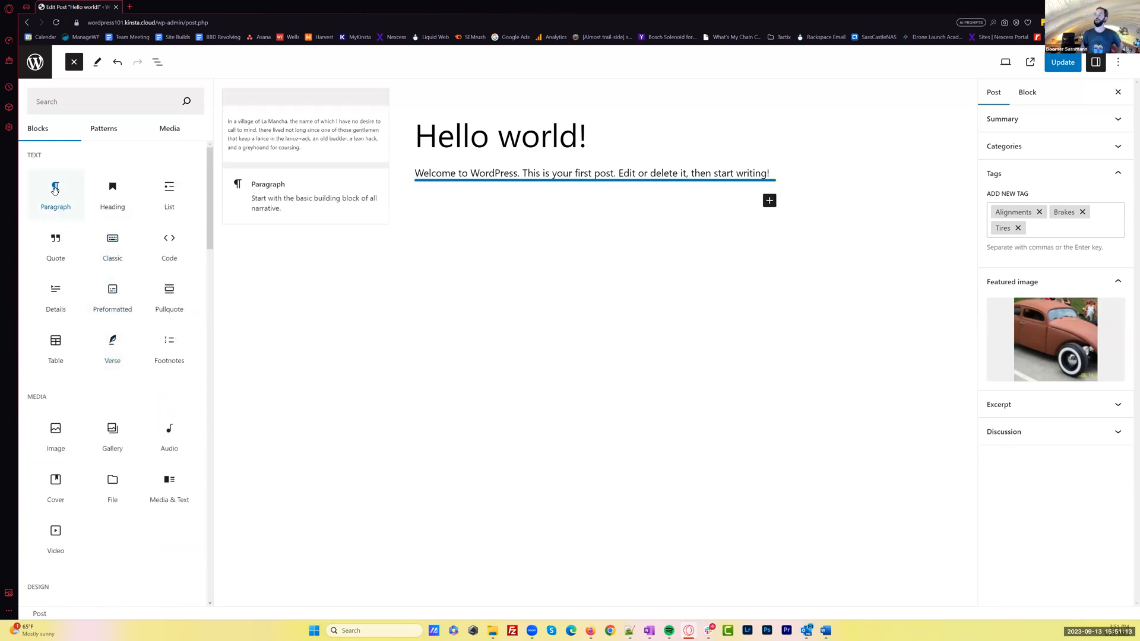
click(55, 191)
mouse_move(67, 195)
mouse_down()
mouse_move(294, 239)
mouse_move(55, 191)
mouse_up()
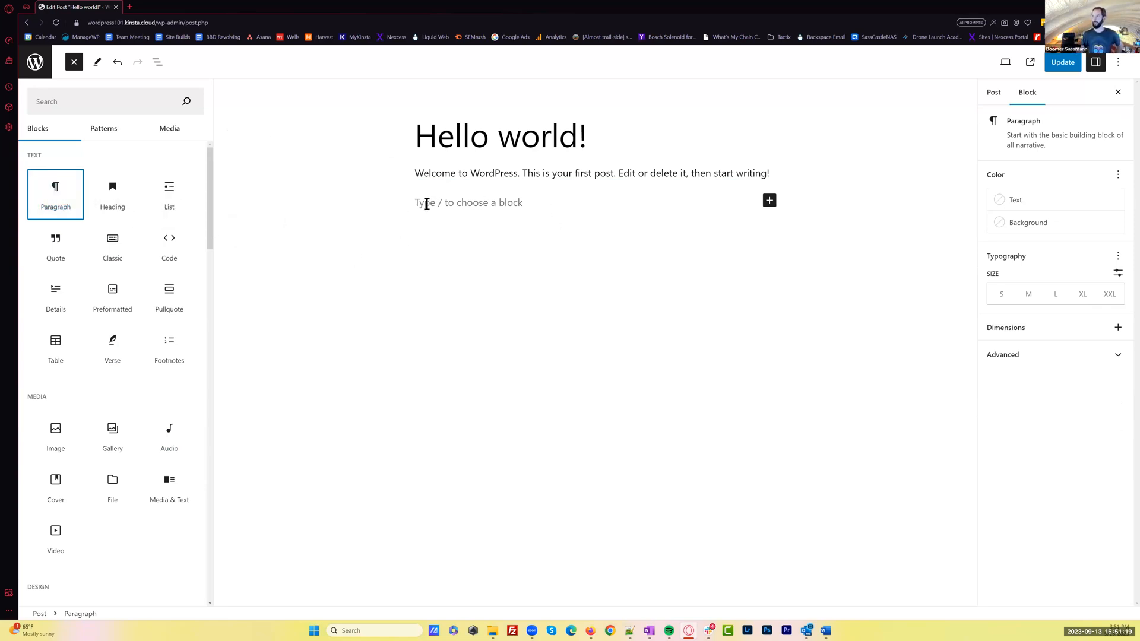
Paste the copied Lorem Ipsum passage into the empty paragraph block and start another paragraph below it
key(Escape)
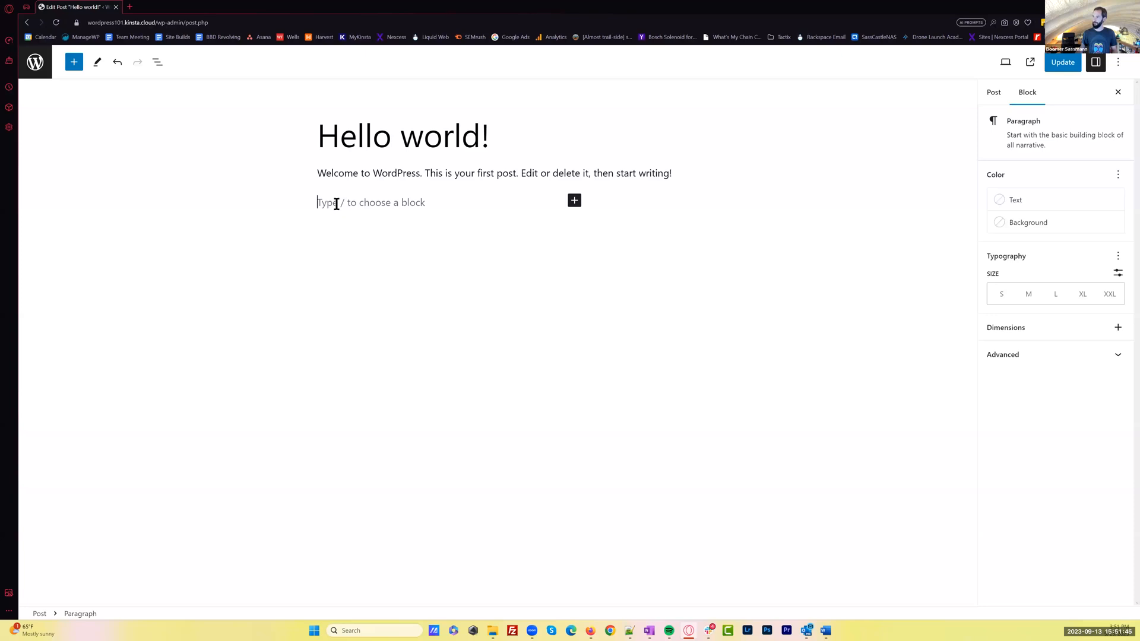
text(Lorem ipsum dolor sit amet, consectetur adipiscing elit, sed do eiusmod tempor incididunt ut labore et dolore magna aliqua. Ut enim ad minim veniam, quis nostrud exercitation ullamco laboris nisi ut aliquip ex ea commodo consequat. Duis aute irure dolor in reprehenderit in voluptate velit esse cillum dolore eu fugiat nulla pariatur. Excepteur sint occaecat cupidatat non proident, sunt in culpa qui officia deserunt mollit anim id est laborum.)
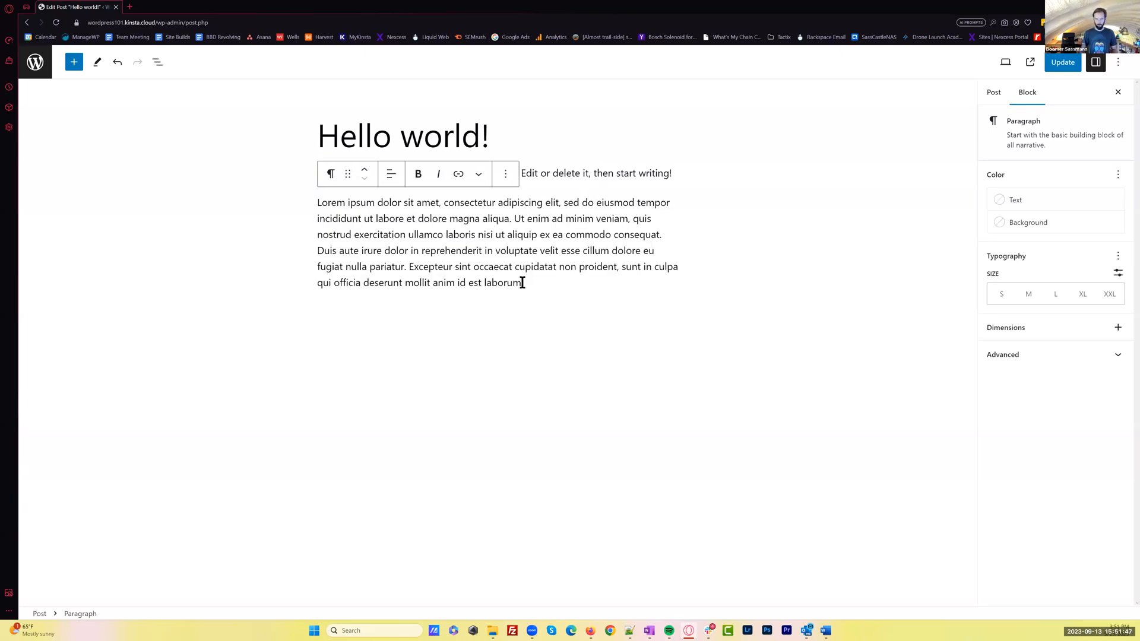
key(Return)
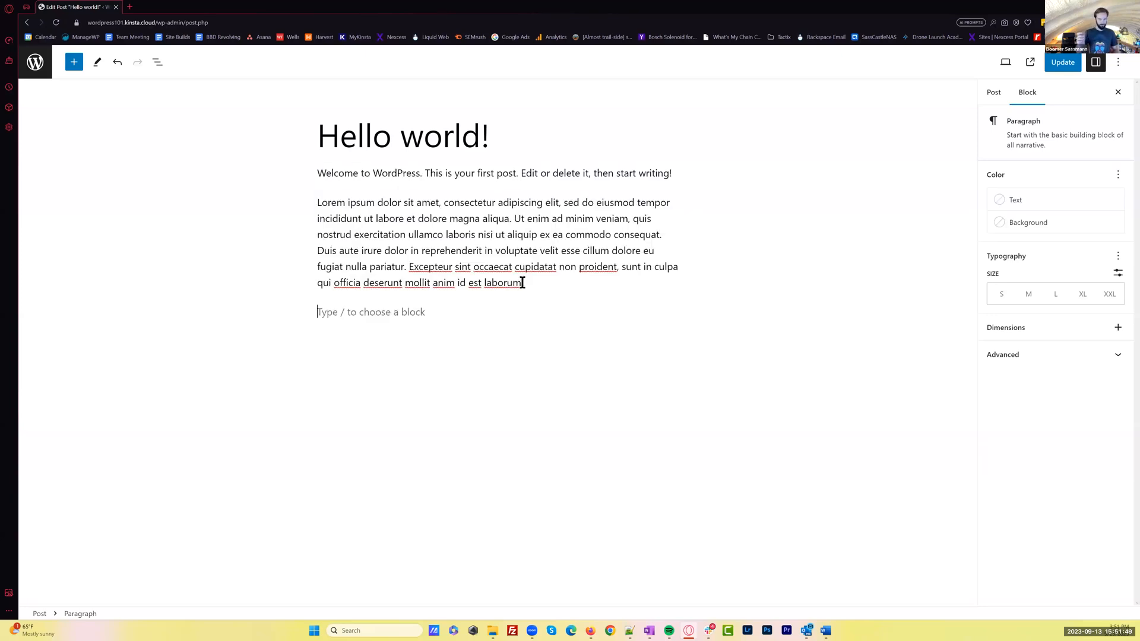
Paste the Lorem Ipsum passage as a second paragraph and insert a Media & Text block below it
text(Lorem ipsum dolor sit amet, consectetur adipiscing elit, sed do eiusmod tempor incididunt ut labore et dolore magna aliqua. Ut enim ad minim veniam, quis nostrud exercitation ullamco laboris nisi ut aliquip ex ea commodo consequat. Duis aute irure dolor in reprehenderit in voluptate velit esse cillum dolore eu fugiat nulla pariatur. Excepteur sint occaecat cupidatat non proident, sunt in culpa qui officia deserunt mollit anim id est laborum.)
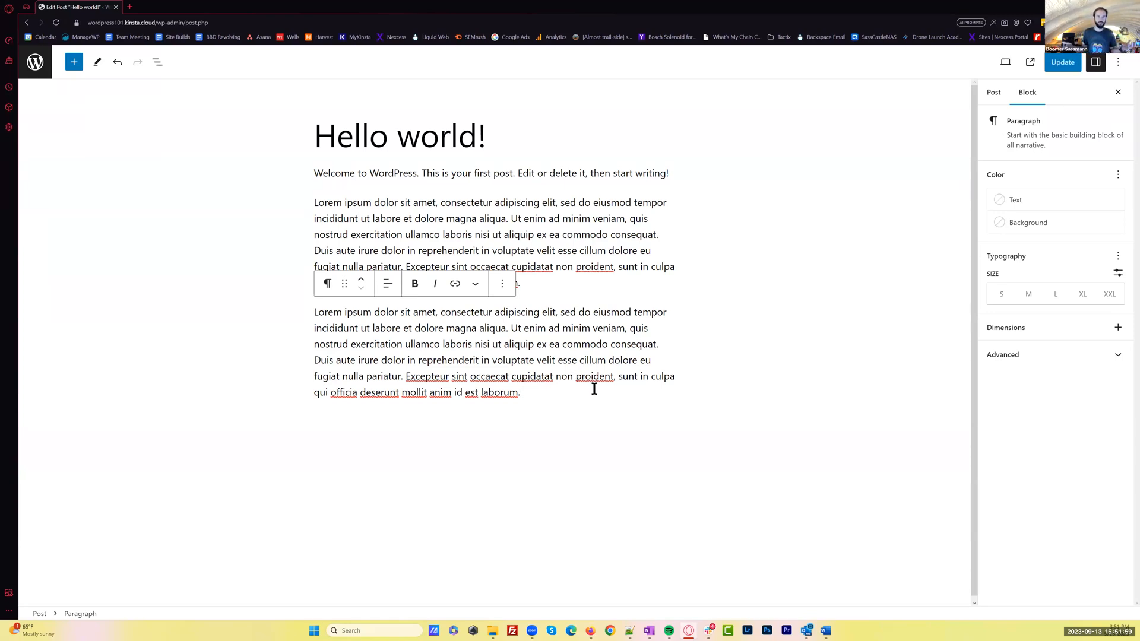
click(578, 442)
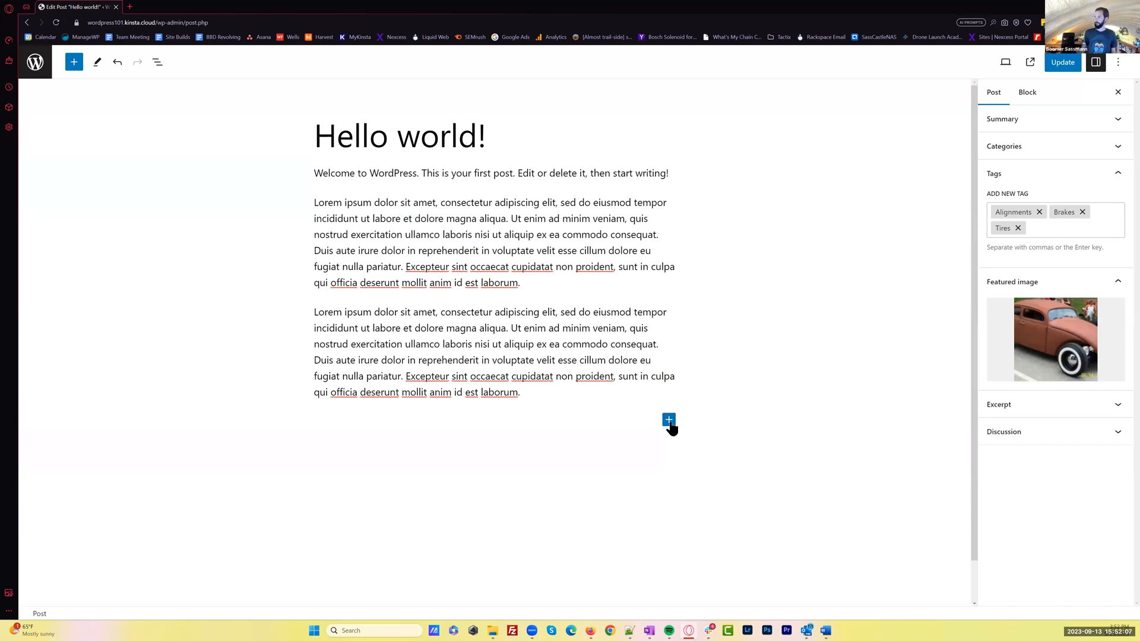
click(74, 62)
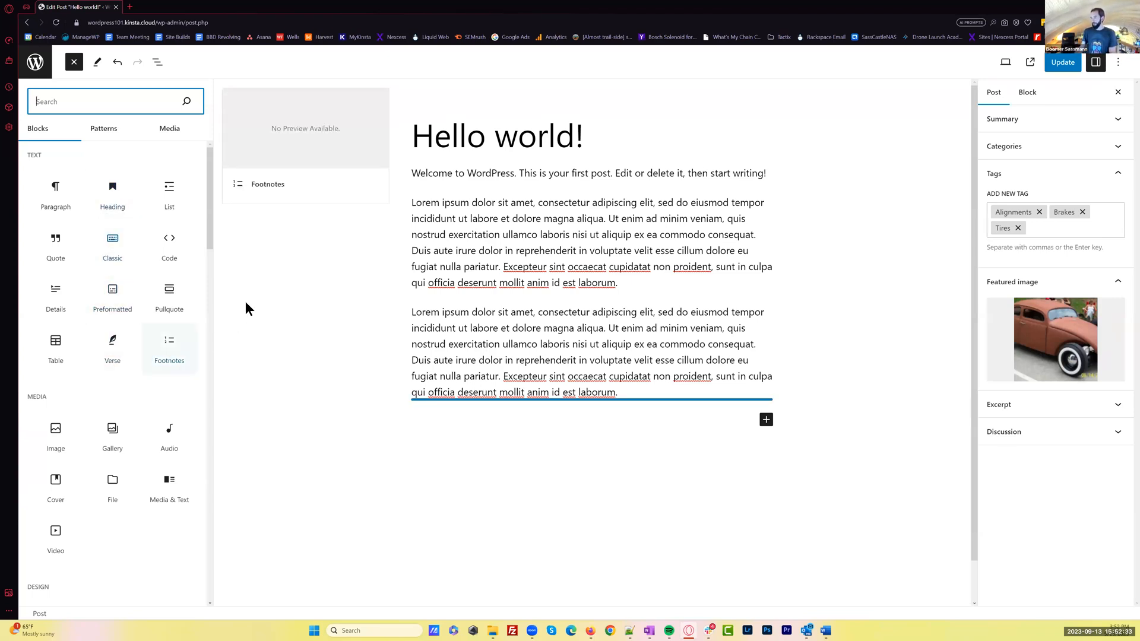
drag(209, 239, 211, 272)
mouse_move(167, 376)
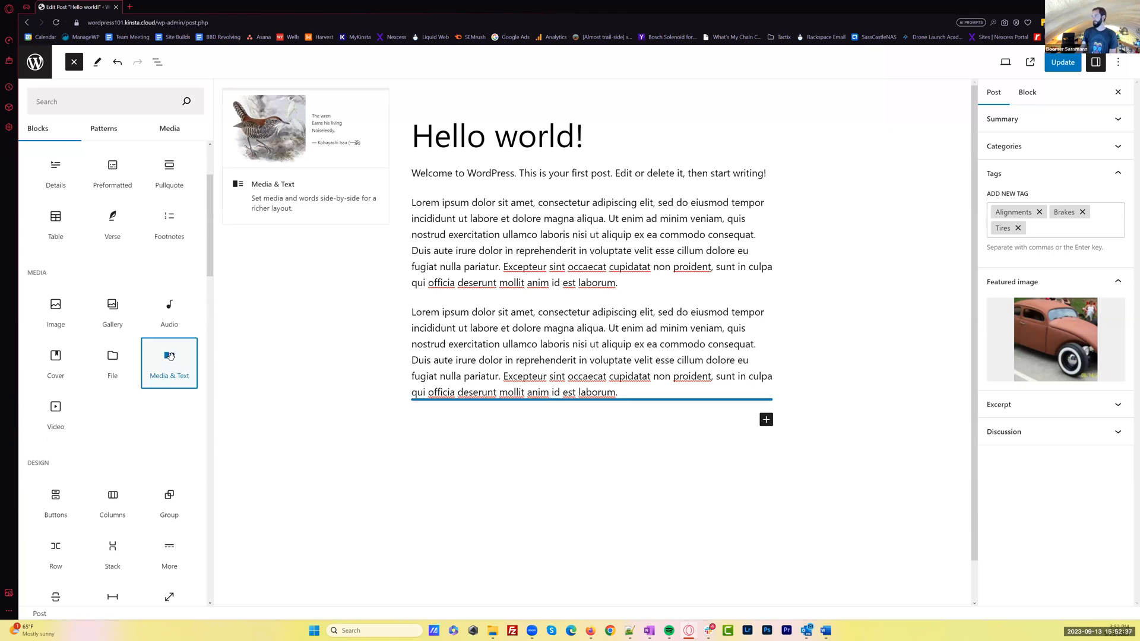
click(170, 356)
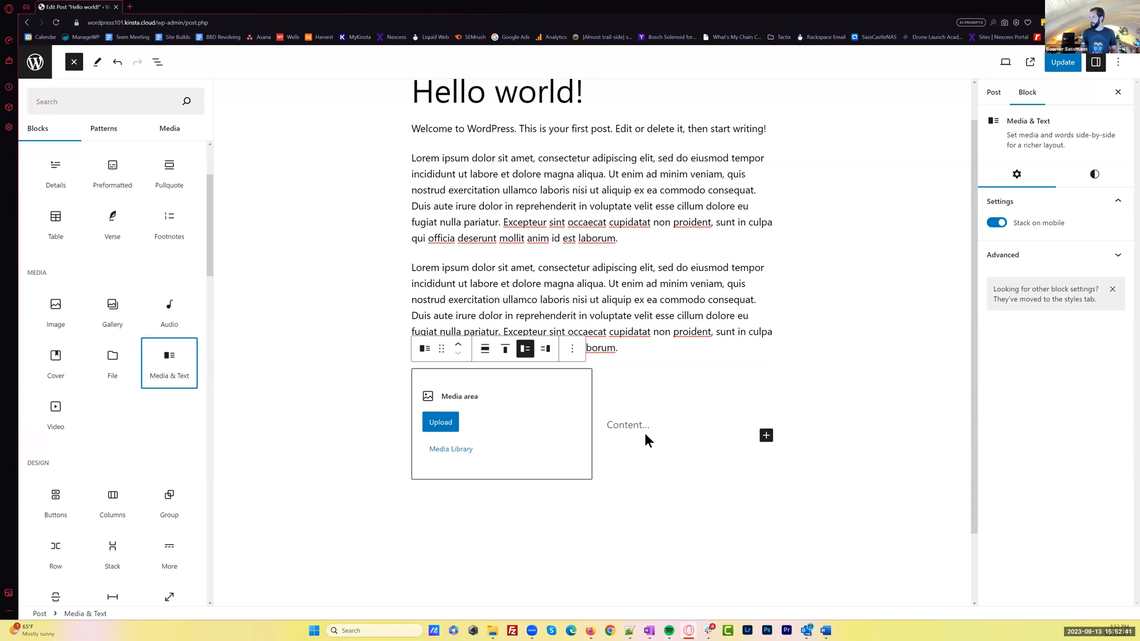
Fill the block's content with "Heading" and a pasted Lorem Ipsum paragraph, cutting its text after "commodo consequat."
click(629, 425)
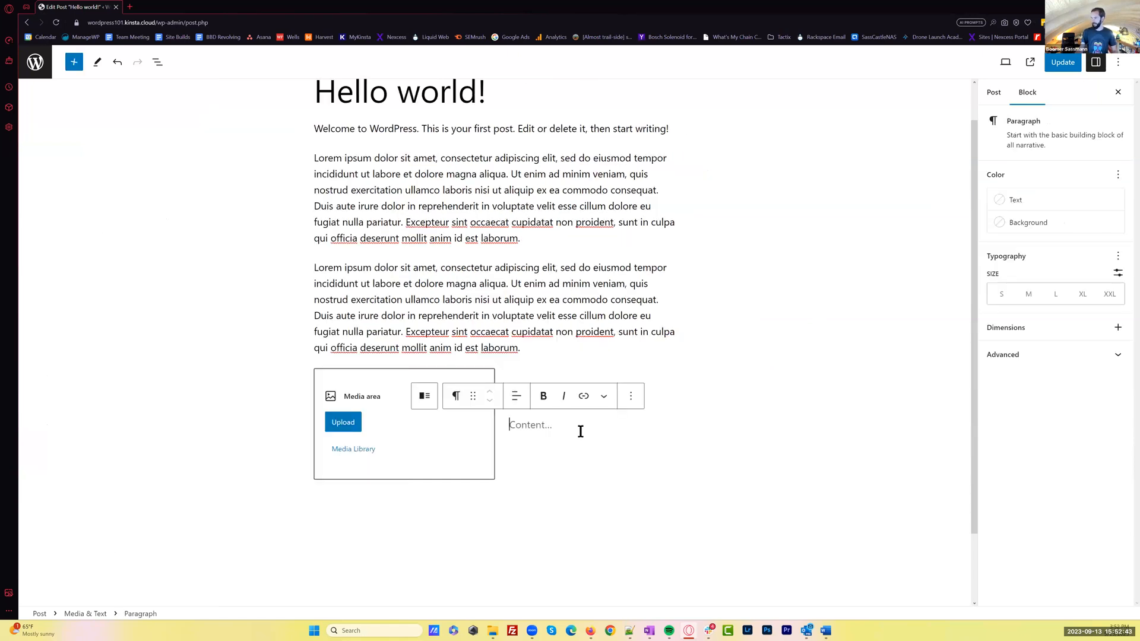
text(Heading)
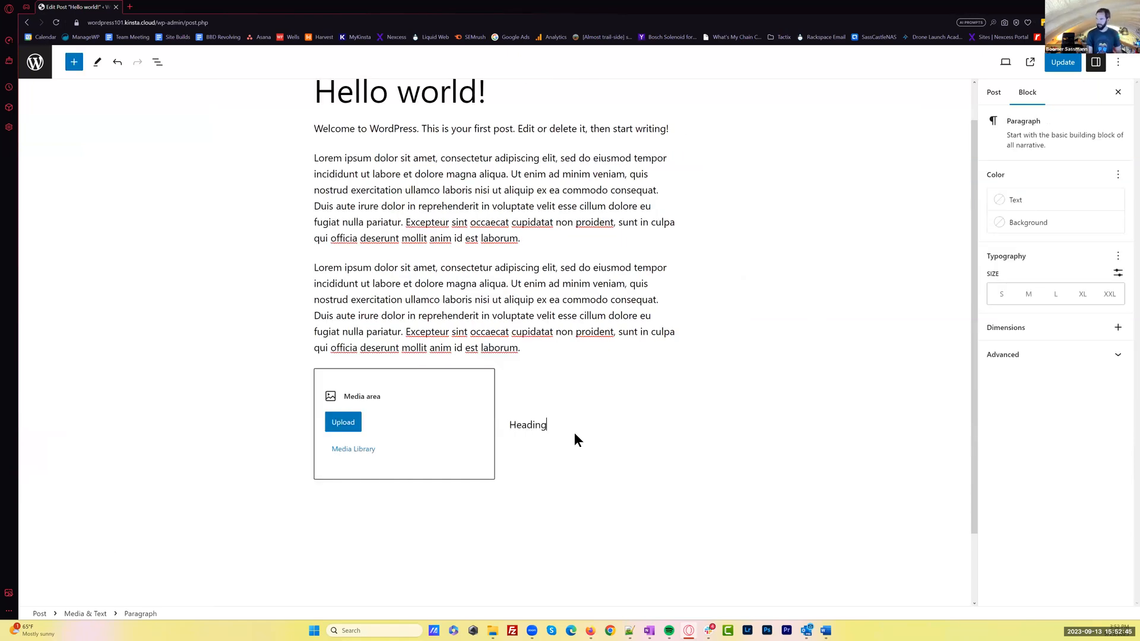
key(Return)
text(Lorem ipsum dolor sit amet, consectetur adipiscing elit, sed do eiusmod tempor incididunt ut labore et dolore magna aliqua. Ut enim ad minim veniam, quis nostrud exercitation ullamco laboris nisi ut aliquip ex ea commodo consequat. Duis aute irure dolor in reprehenderit in voluptate velit esse cillum dolore eu fugiat nulla pariatur. Excepteur sint occaecat cupidatat non proident, sunt in culpa qui officia deserunt mollit anim id est laborum.)
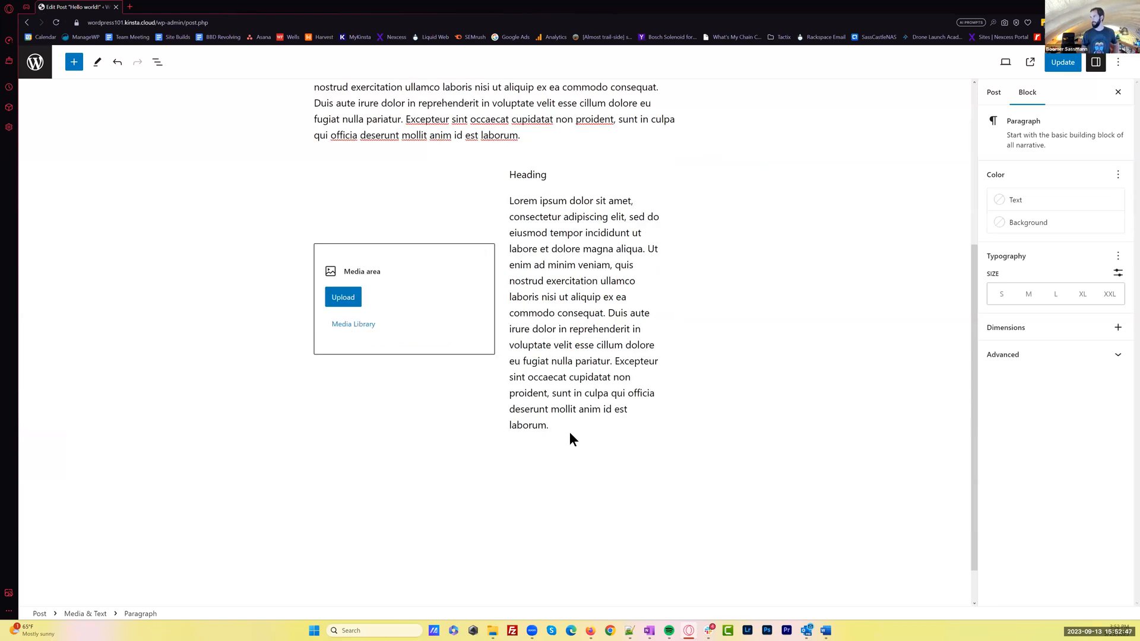
drag(556, 426, 607, 313)
key(BackSpace)
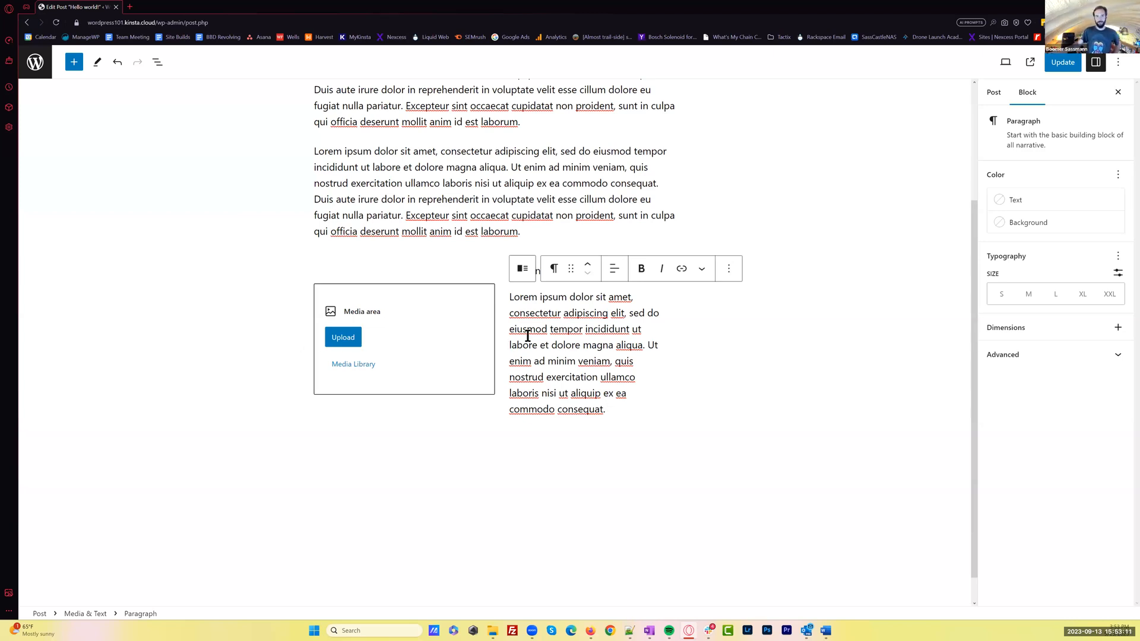
Upload AshevilleVWRepairGallery05.jpg from the Gallery folder into the Media & Text block's media area
click(346, 338)
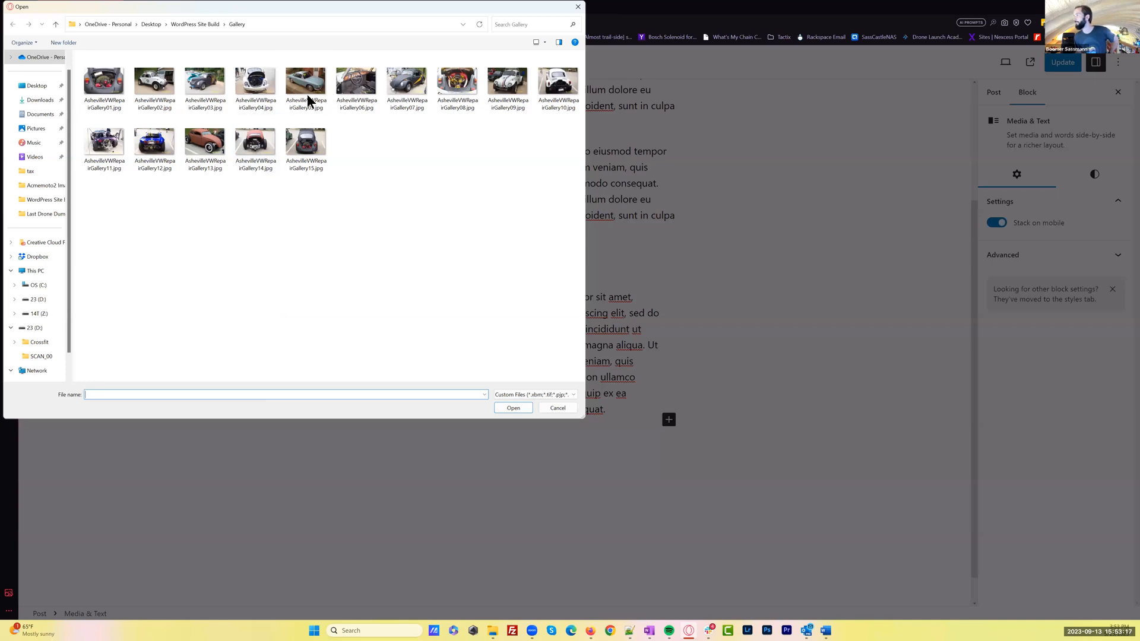
click(312, 89)
click(511, 408)
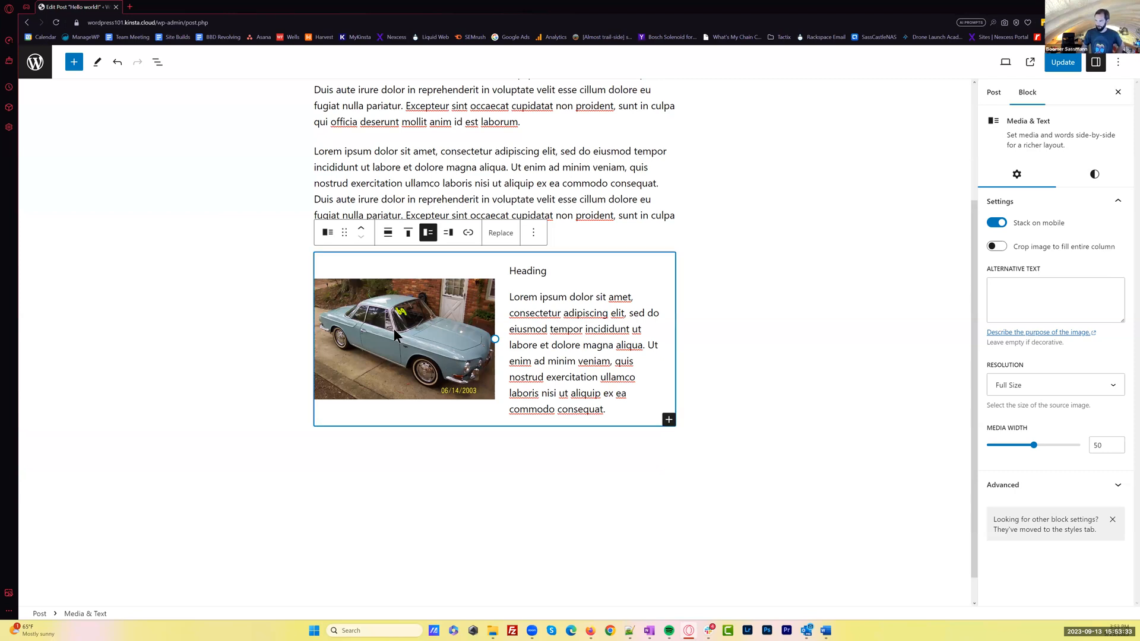
click(602, 345)
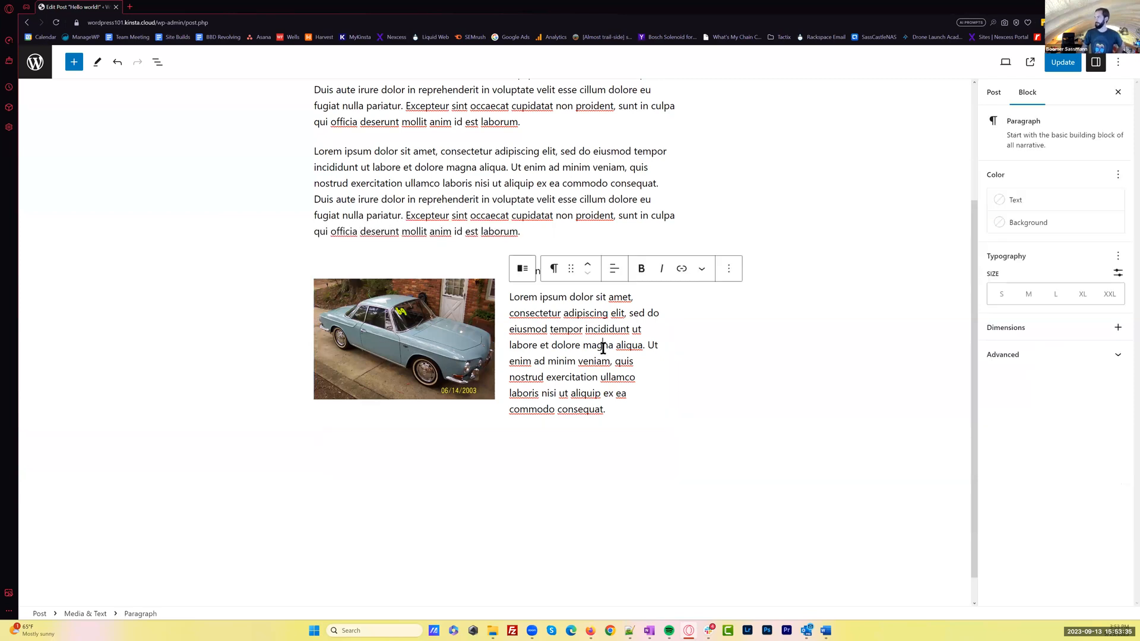
Duplicate the Media & Text block and show the copy's image to the right of its text
click(386, 325)
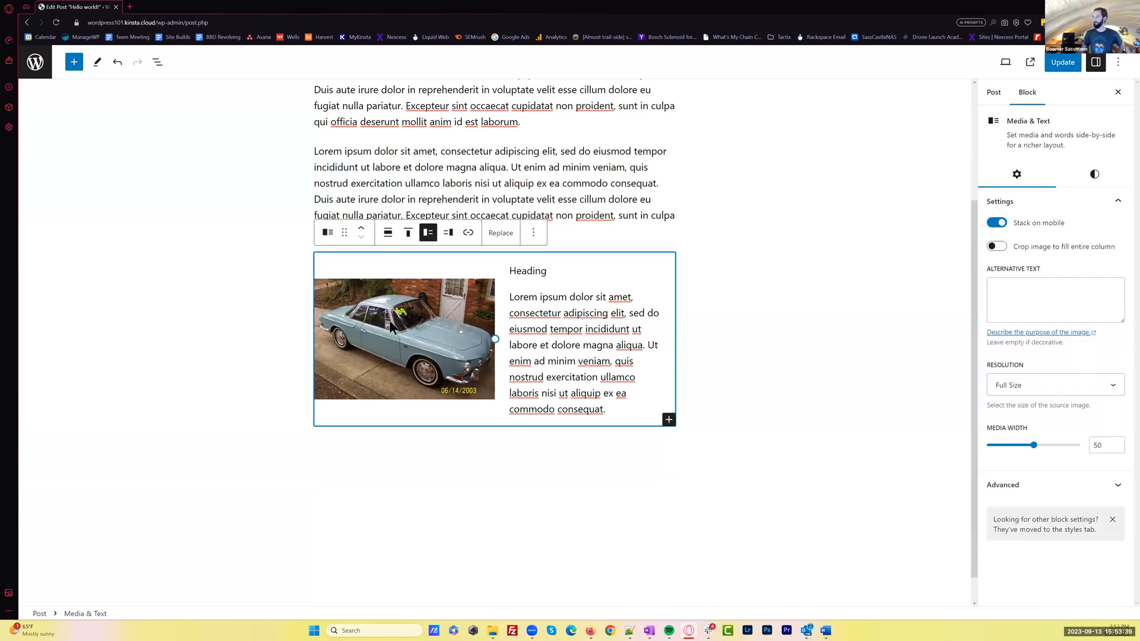
click(534, 234)
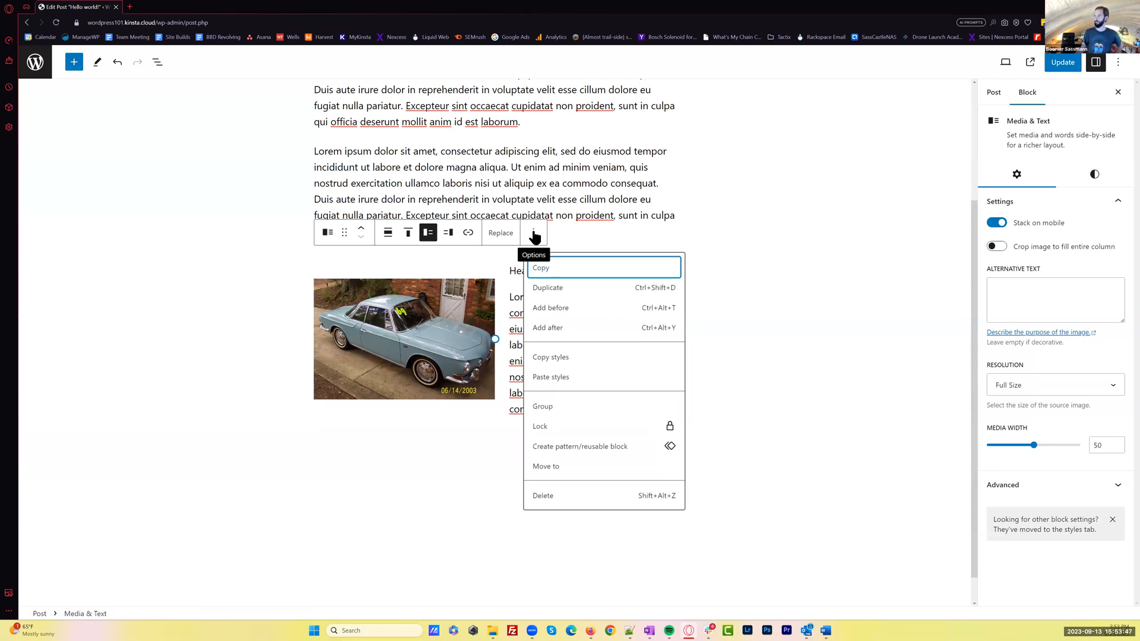
click(569, 288)
scroll(730, 324, down, 3)
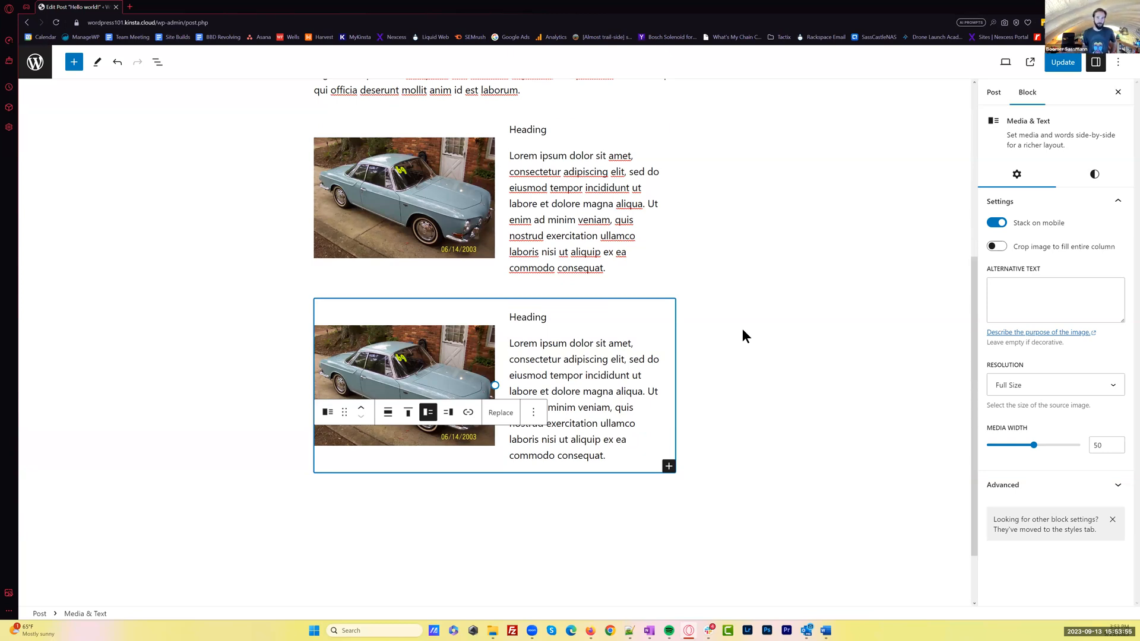
key(ctrl+s)
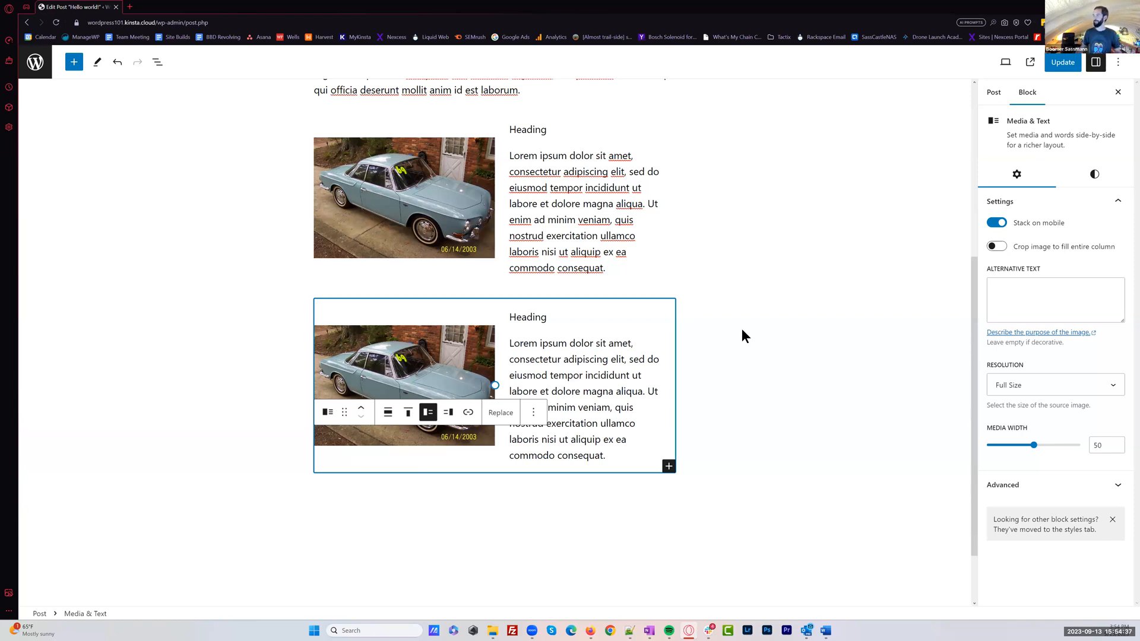
click(448, 413)
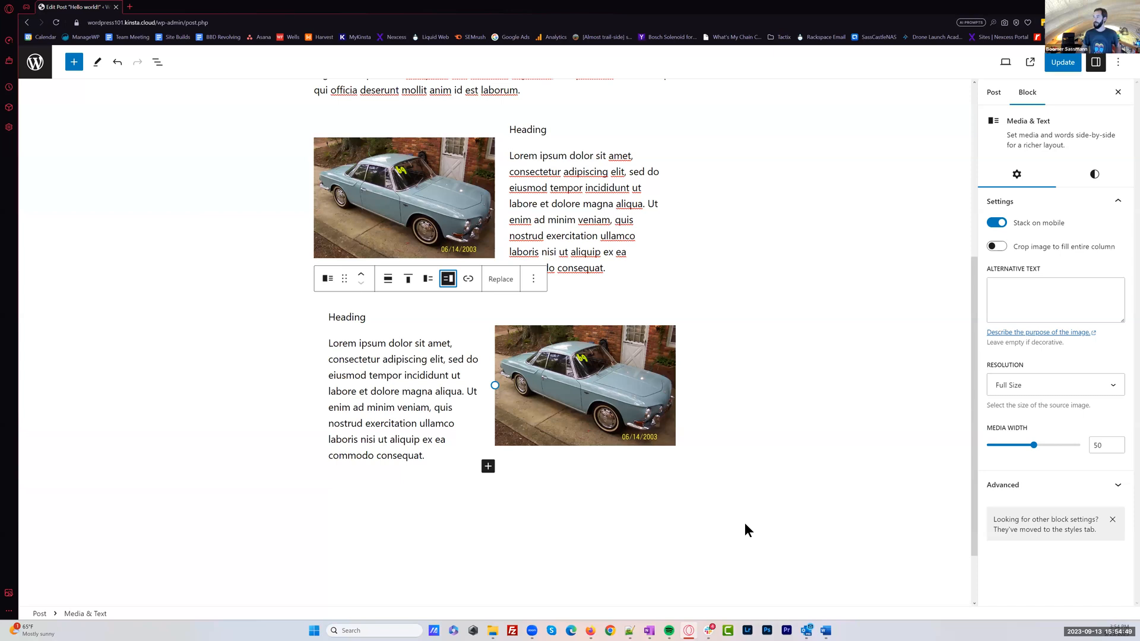
click(472, 389)
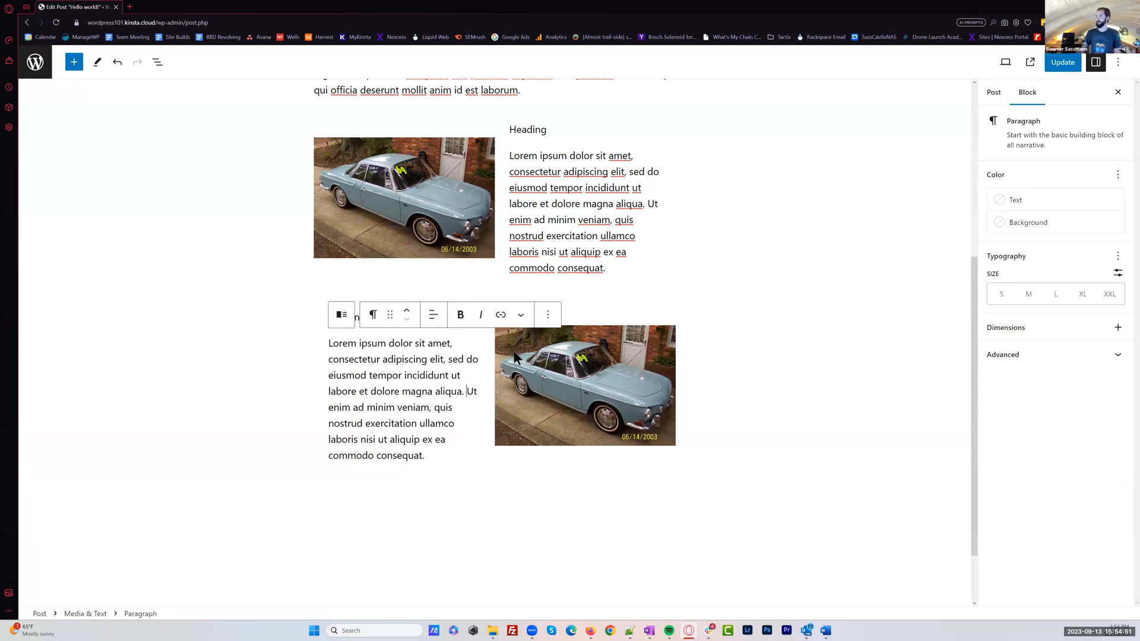
click(547, 315)
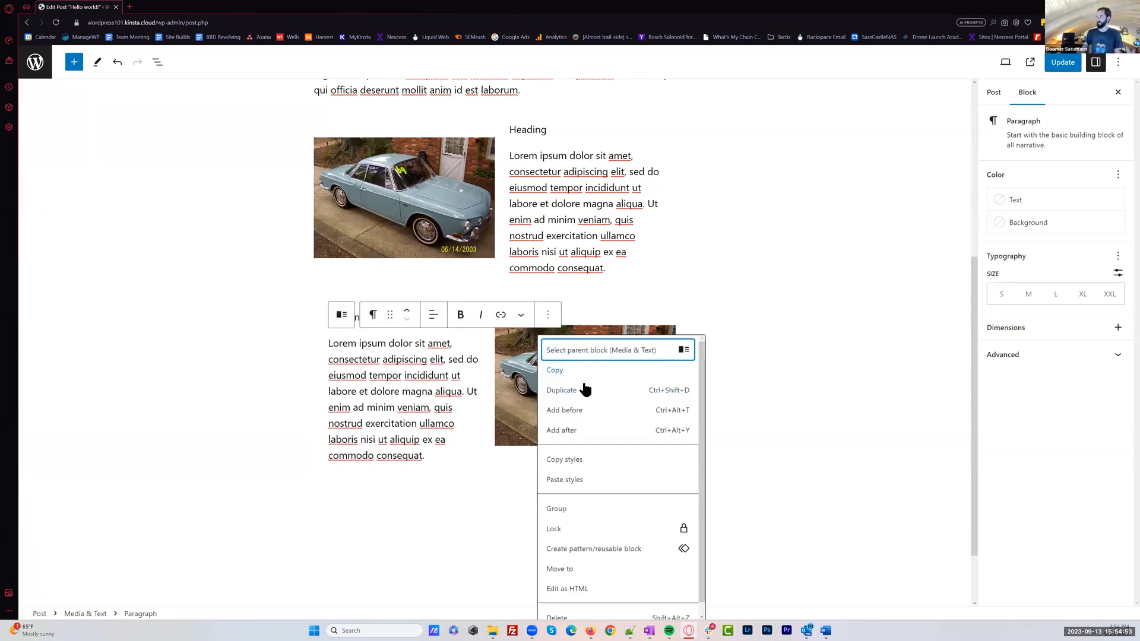
key(ctrl+shift+d)
scroll(524, 384, down, 2)
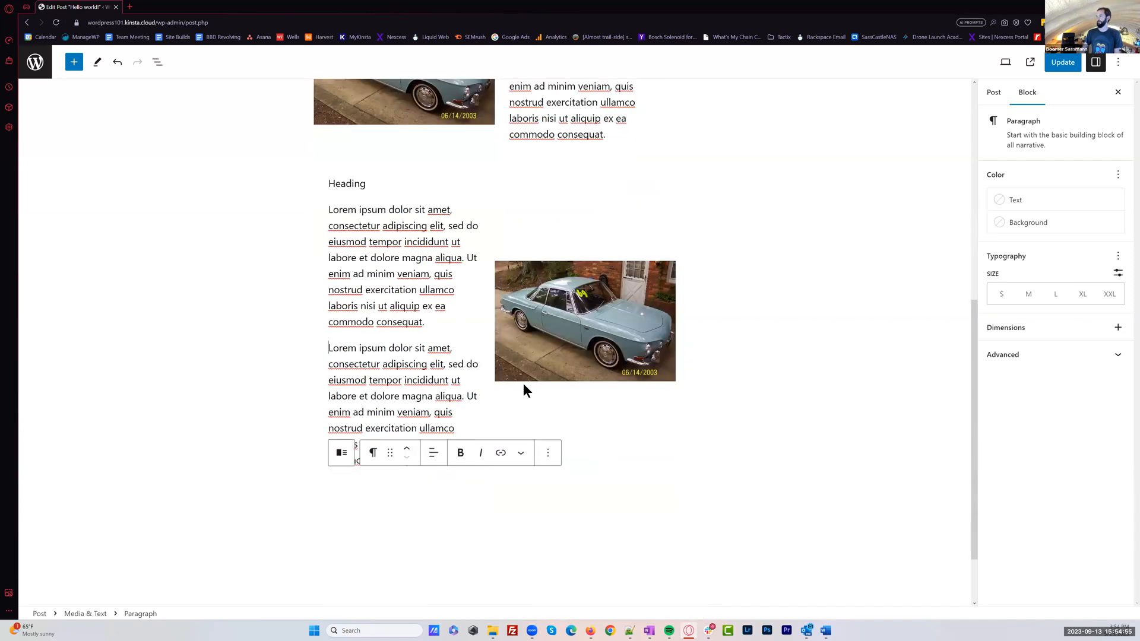
scroll(770, 408, down, 2)
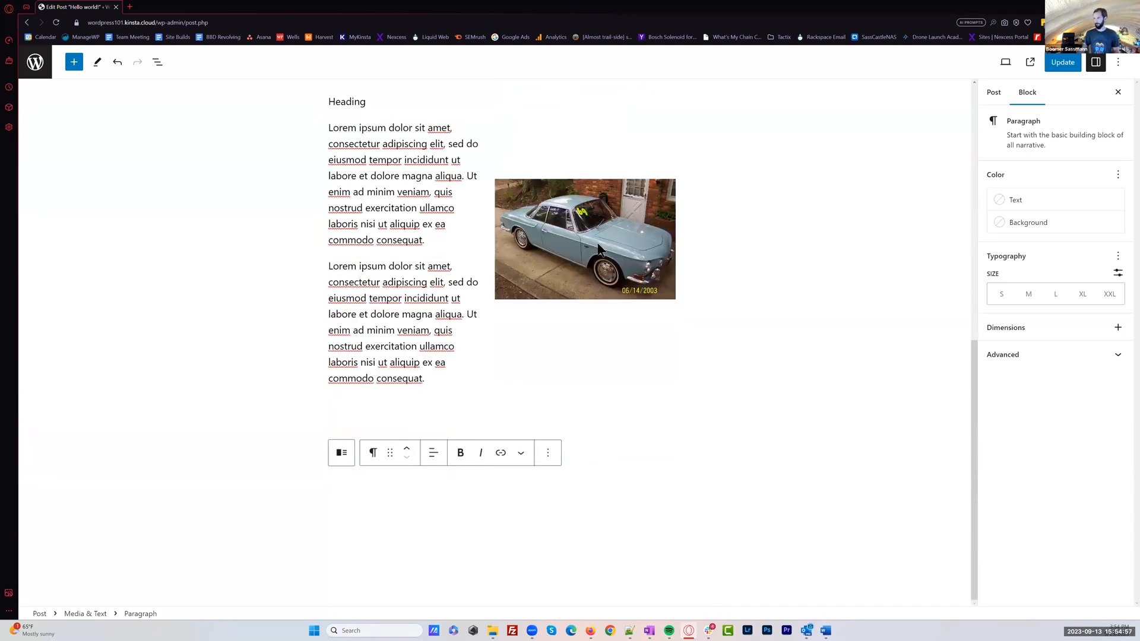
key(ctrl+z)
Duplicate the second Media & Text block and show the new copy's image to the left of its text
click(697, 233)
click(472, 220)
click(533, 203)
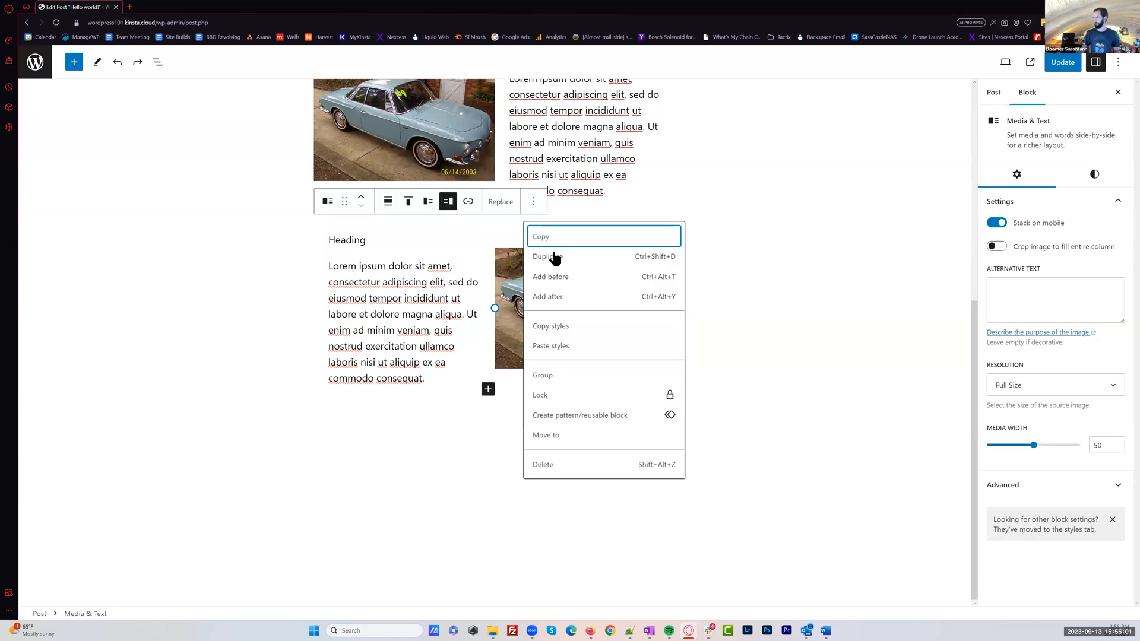
click(554, 257)
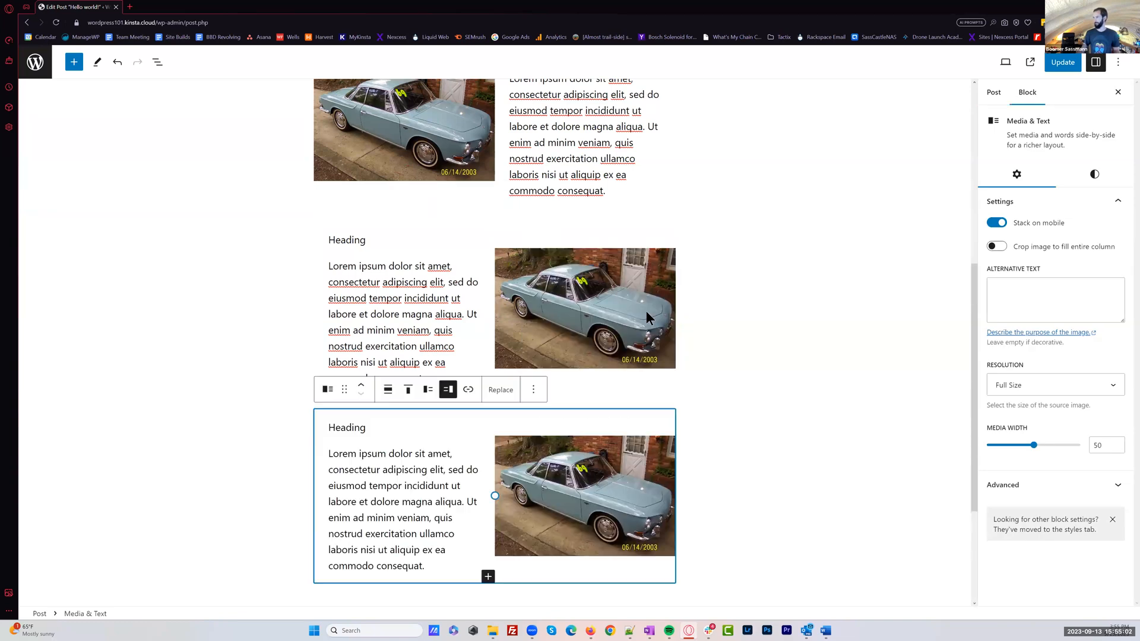
click(427, 390)
click(810, 397)
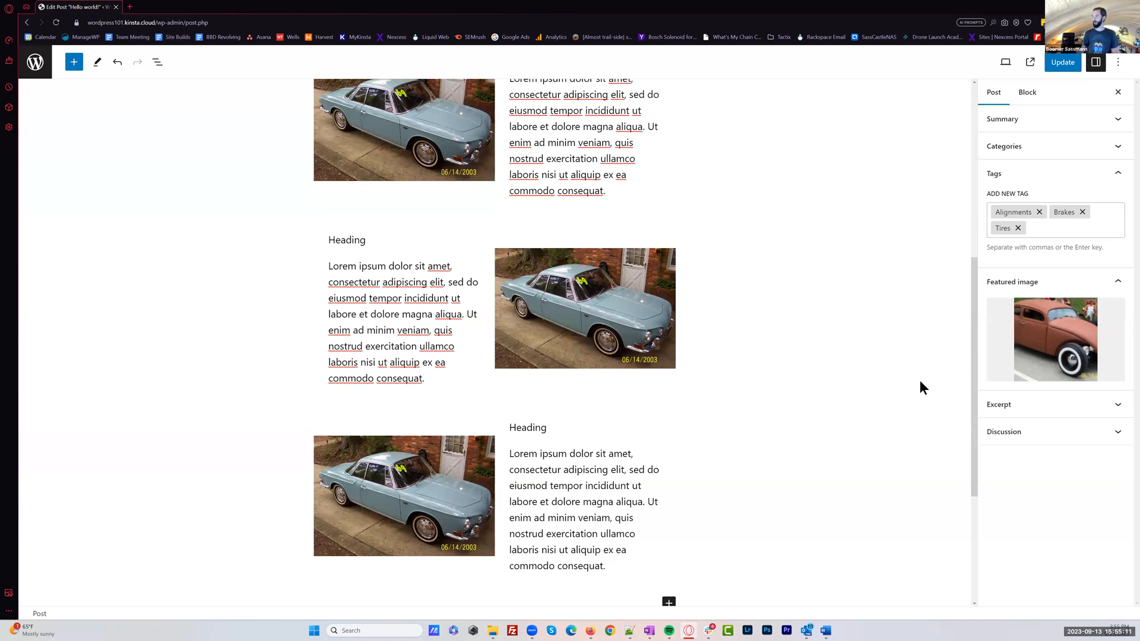
Check the three alternating Media & Text blocks and update the post
scroll(866, 411, down, 4)
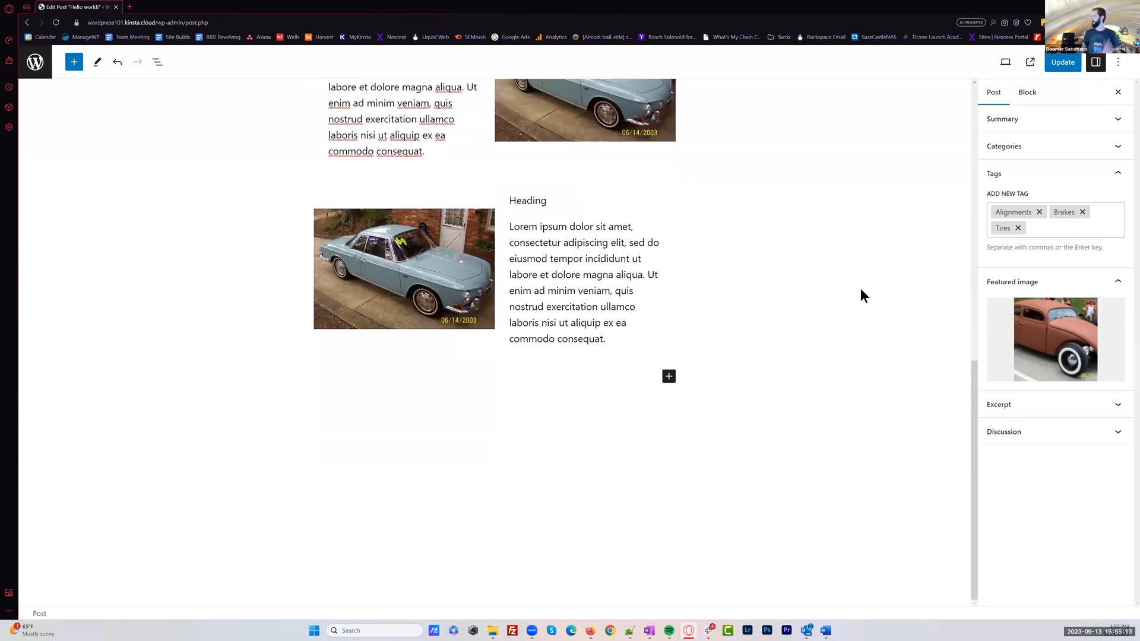
scroll(858, 324, up, 5)
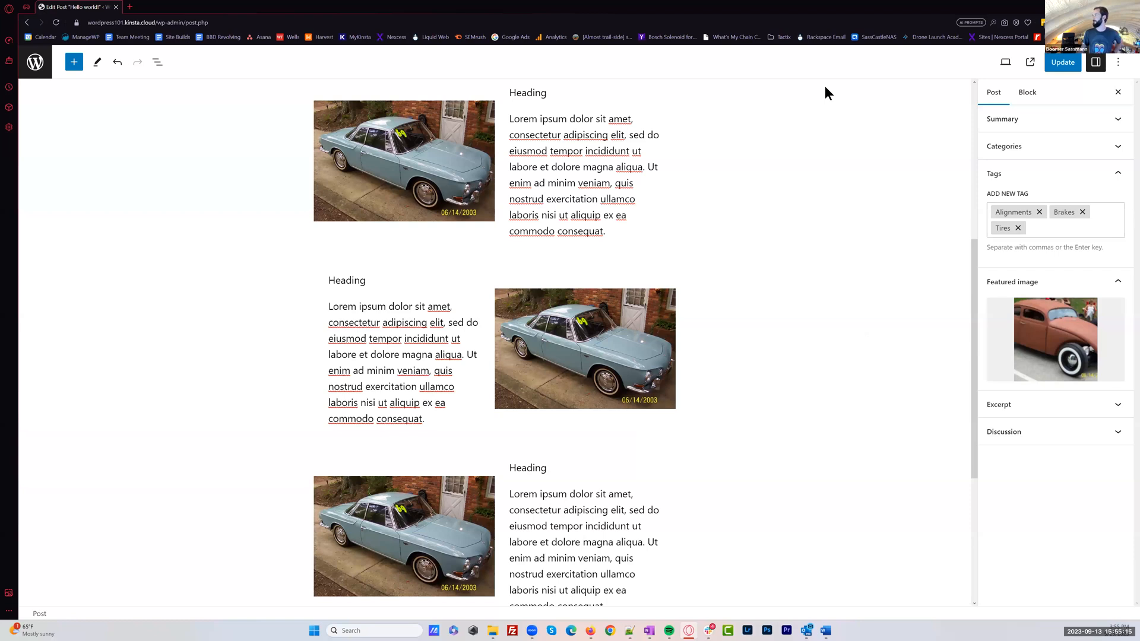
scroll(824, 85, up, 6)
click(1049, 66)
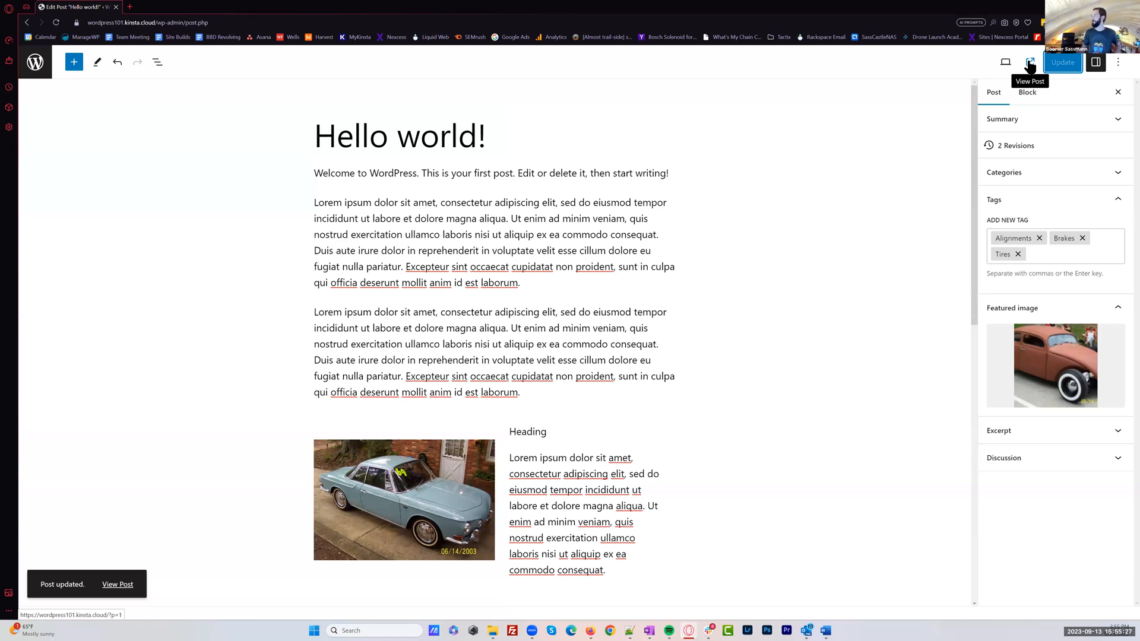
Preview the post at tablet and mobile sizes and check how the Media & Text blocks stack on mobile
click(1006, 63)
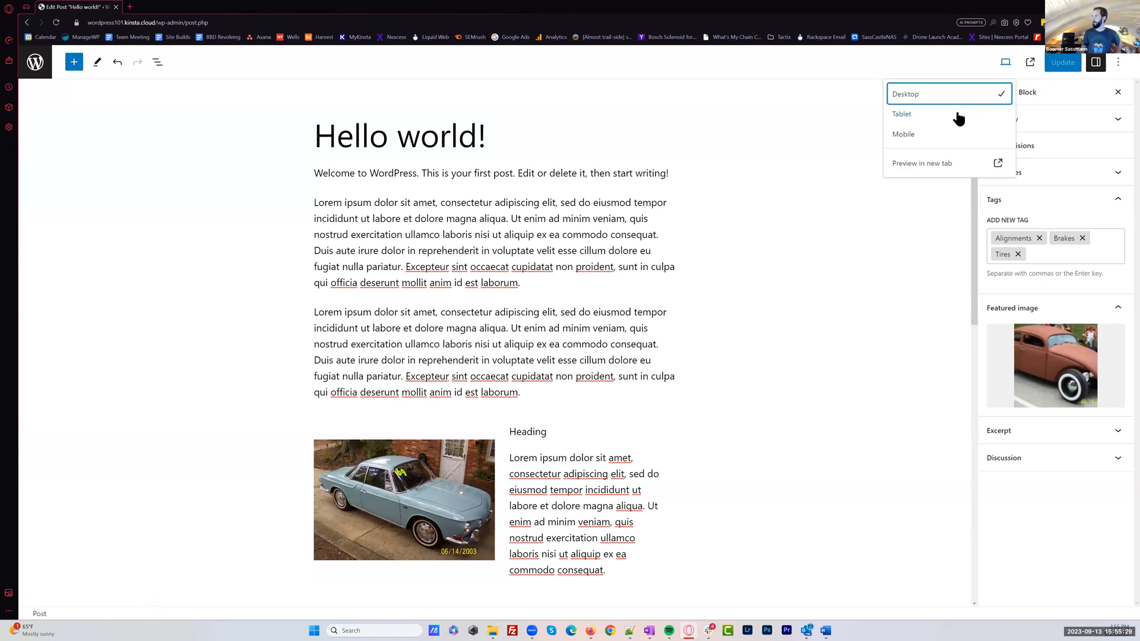
click(985, 110)
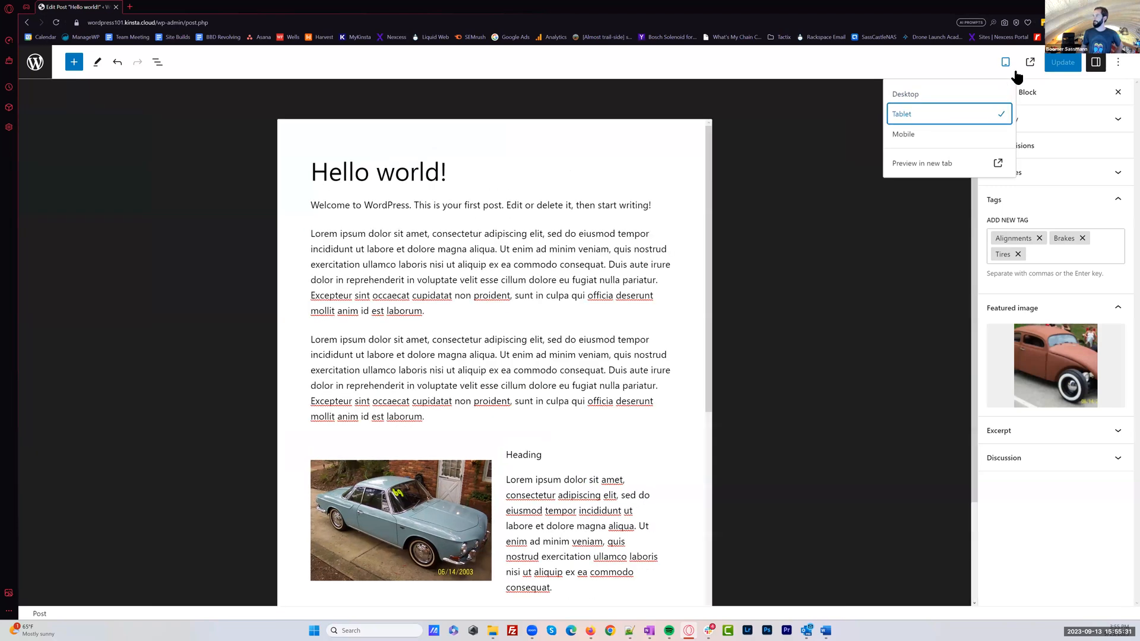
click(936, 135)
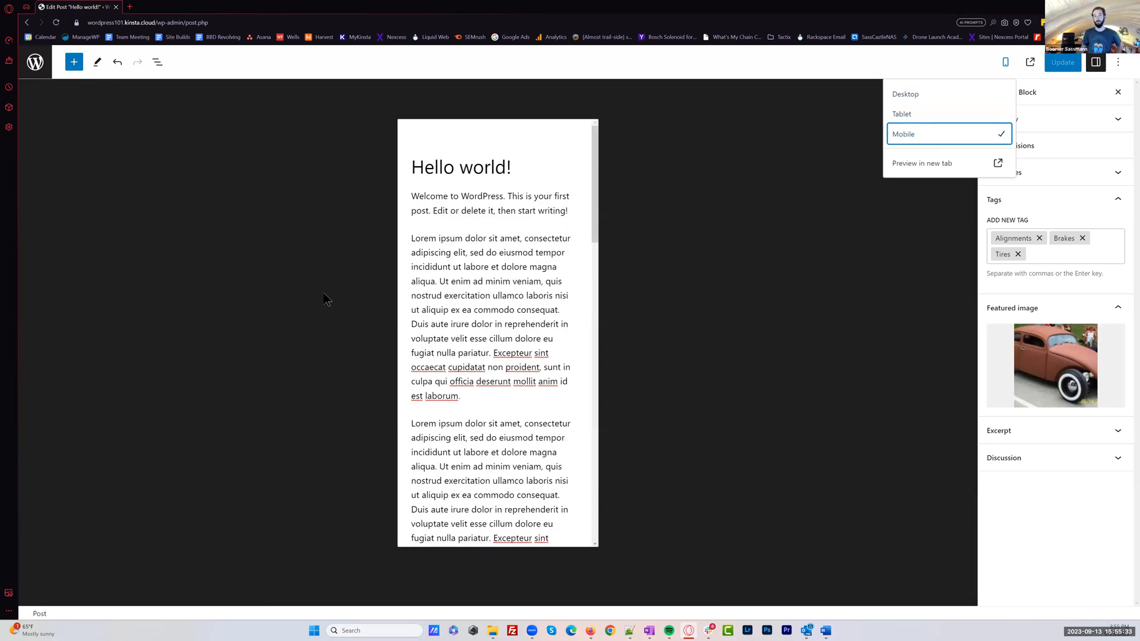
scroll(443, 322, down, 10)
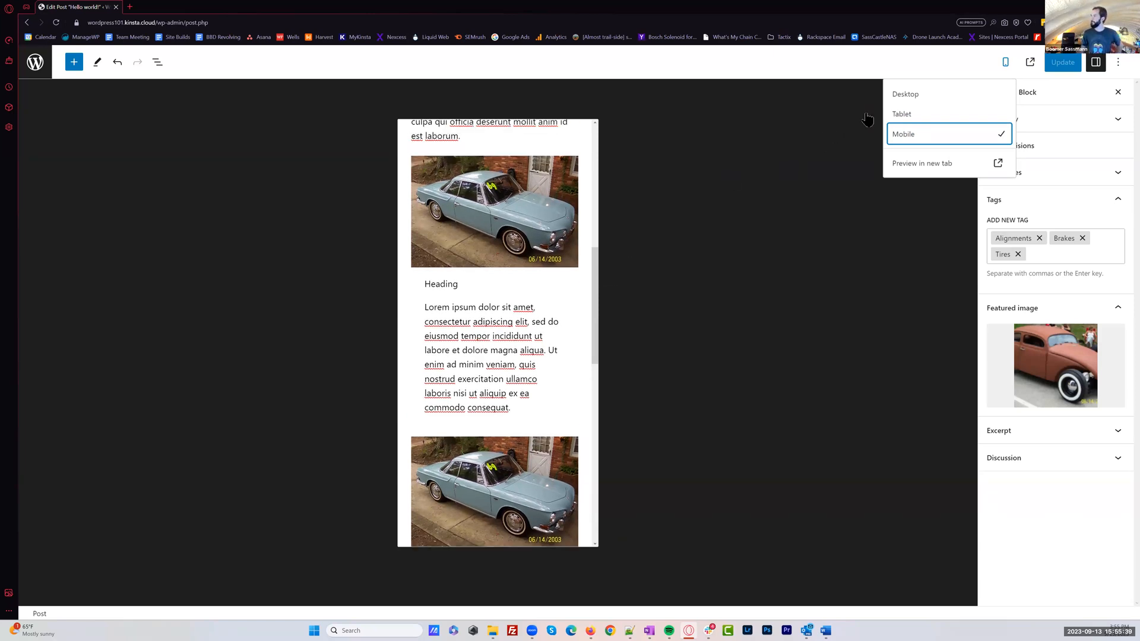
Preview the post in a new browser tab and look over its featured image, title and paragraphs
click(941, 167)
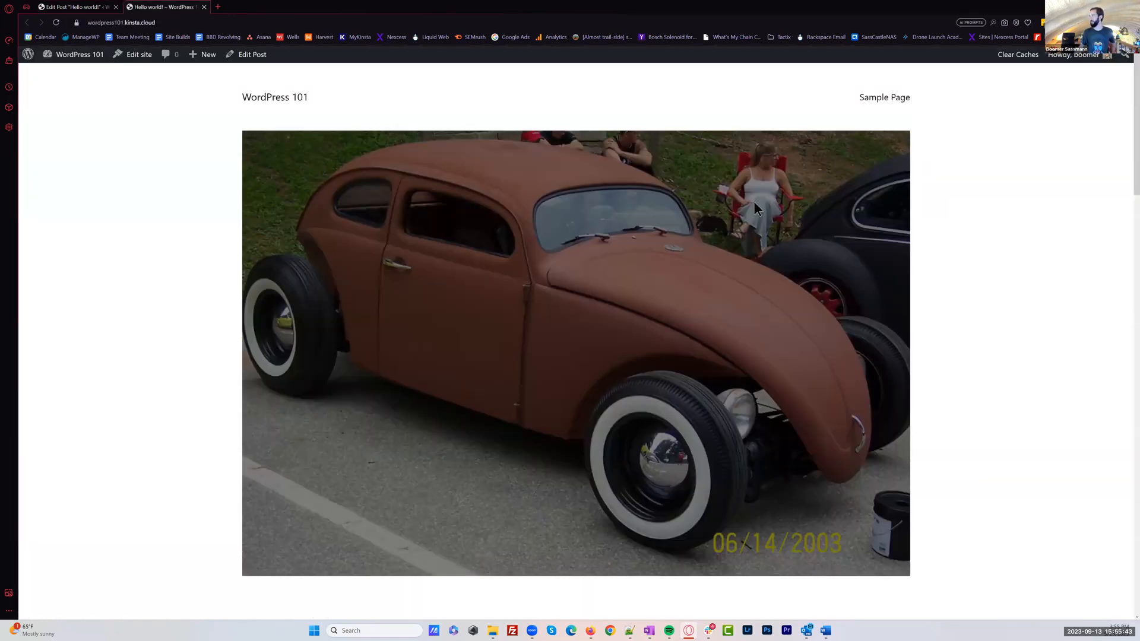
scroll(1003, 295, down, 1)
scroll(1047, 168, down, 2)
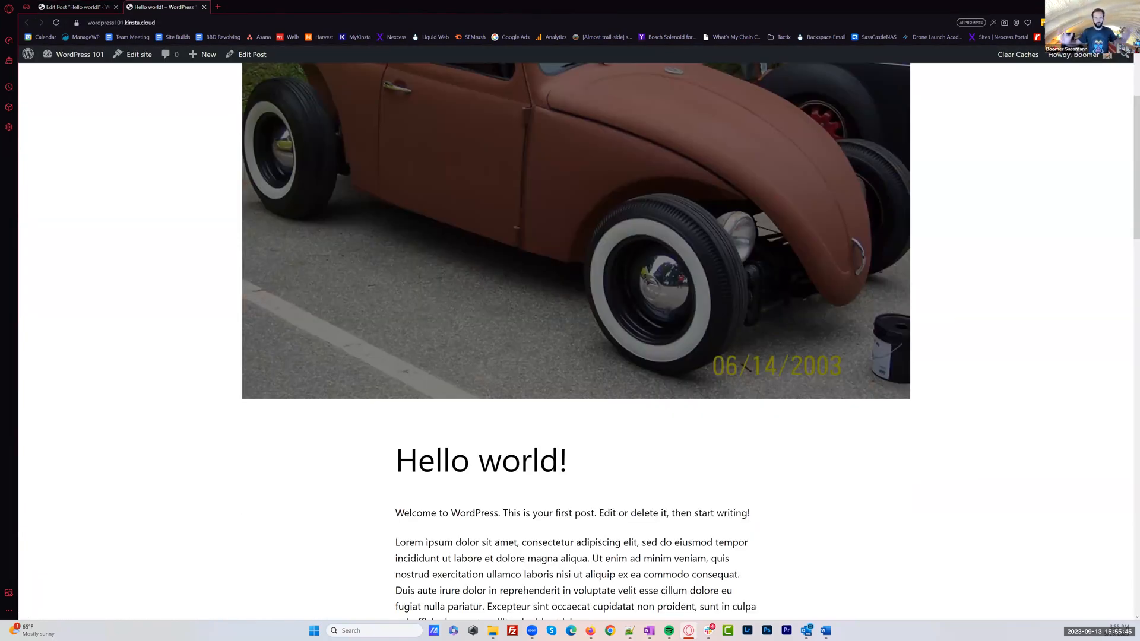
scroll(569, 321, down, 3)
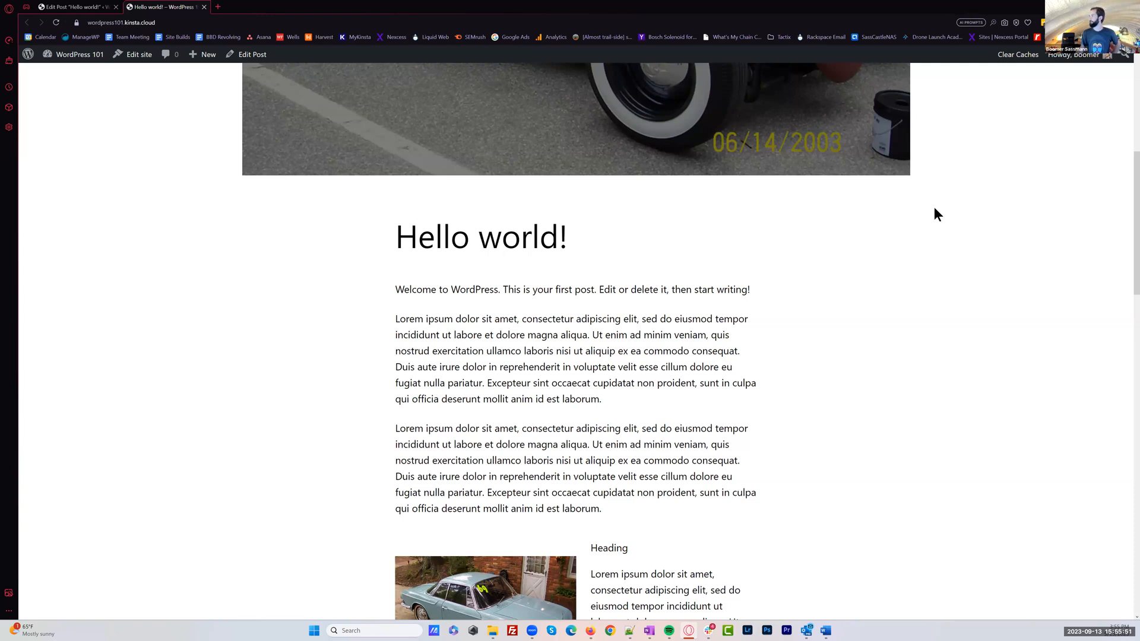
scroll(900, 275, up, 3)
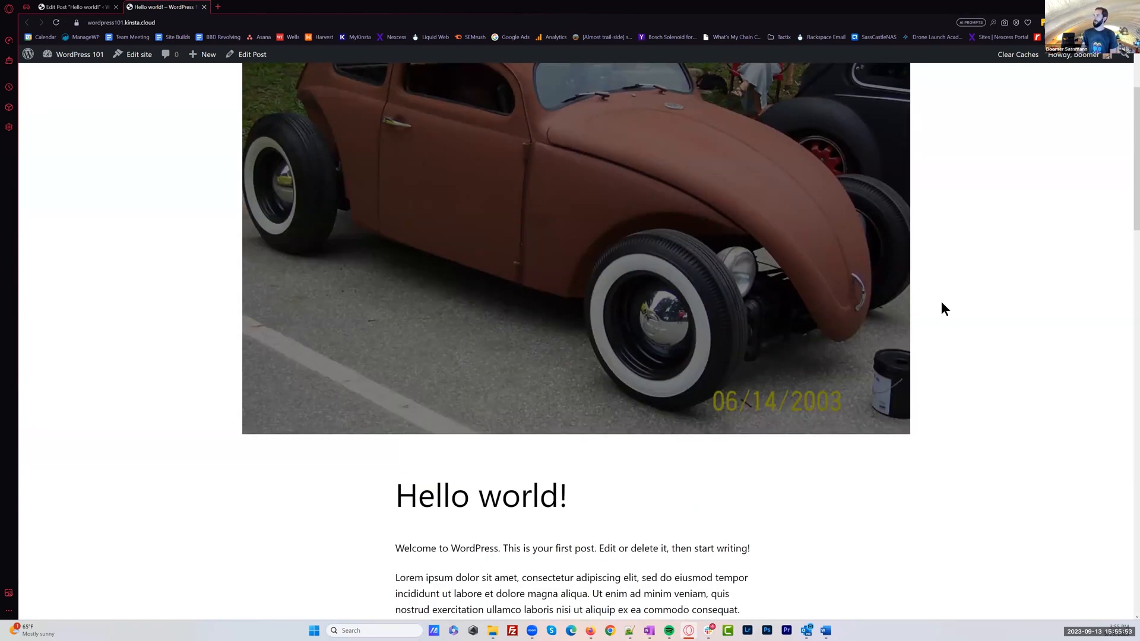
Look over the post page from its featured image and title down to the posted date, category and tags
scroll(944, 309, up, 1)
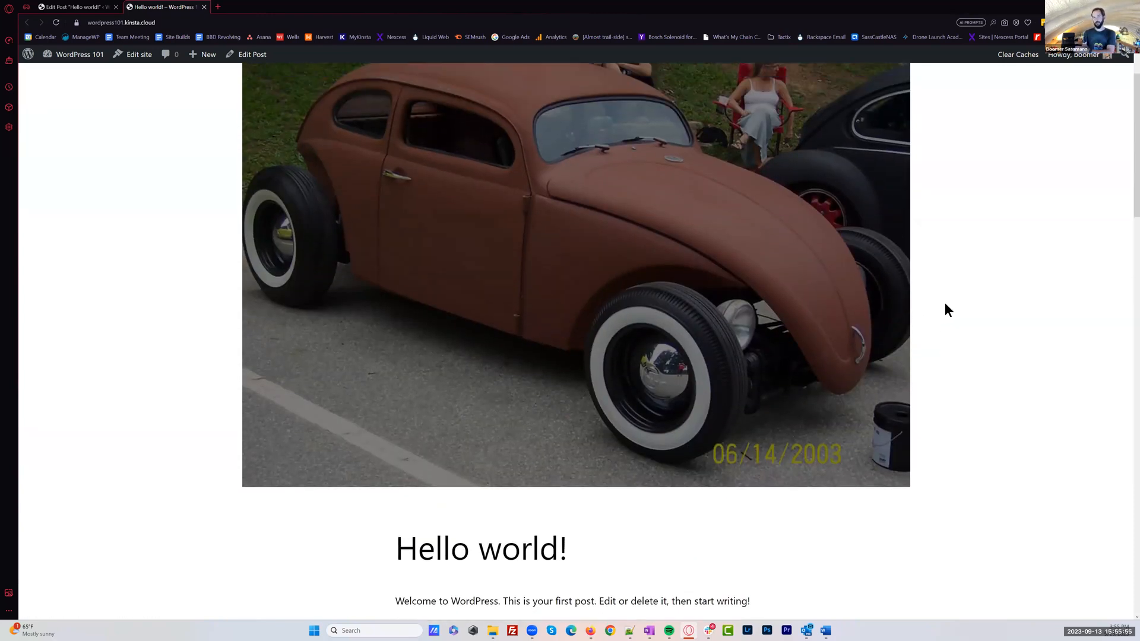
scroll(948, 310, down, 1)
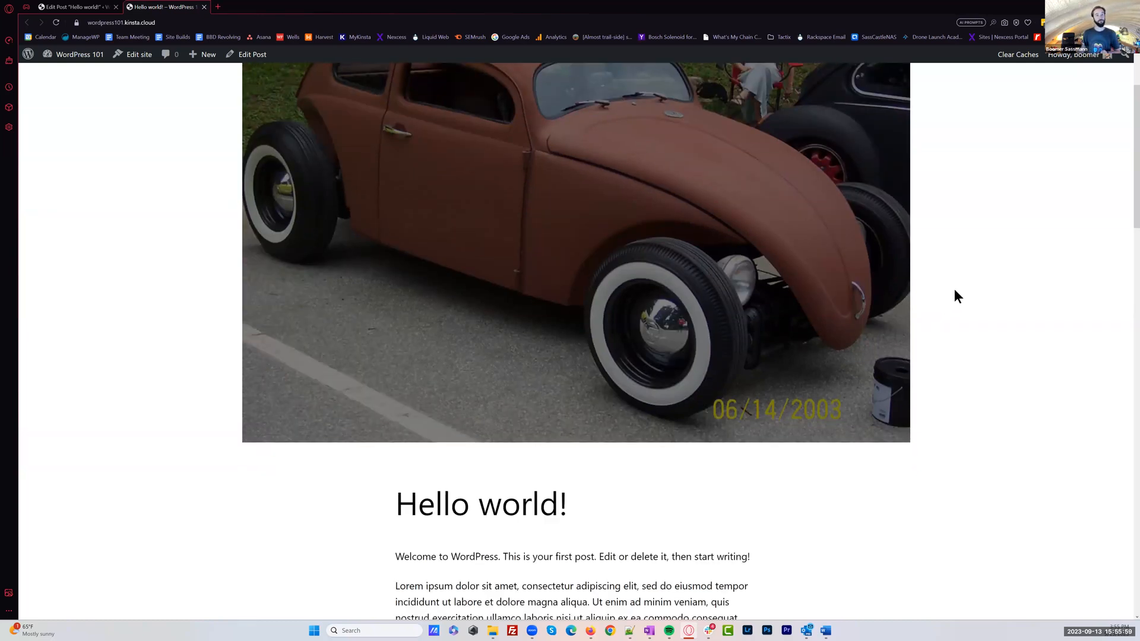
scroll(955, 291, up, 1)
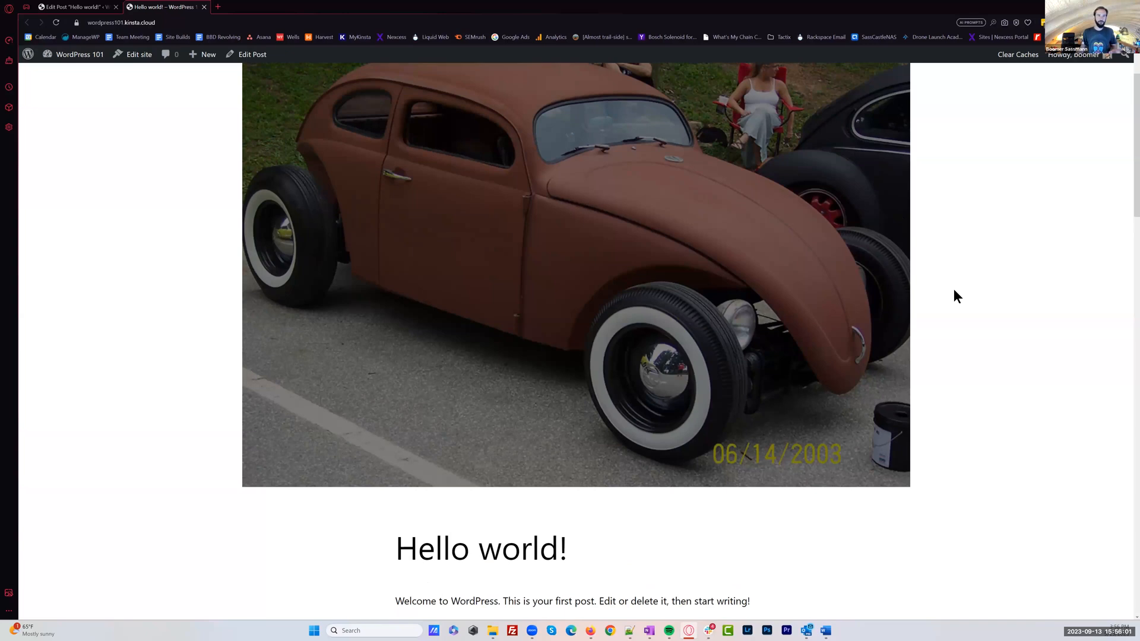
scroll(955, 295, up, 2)
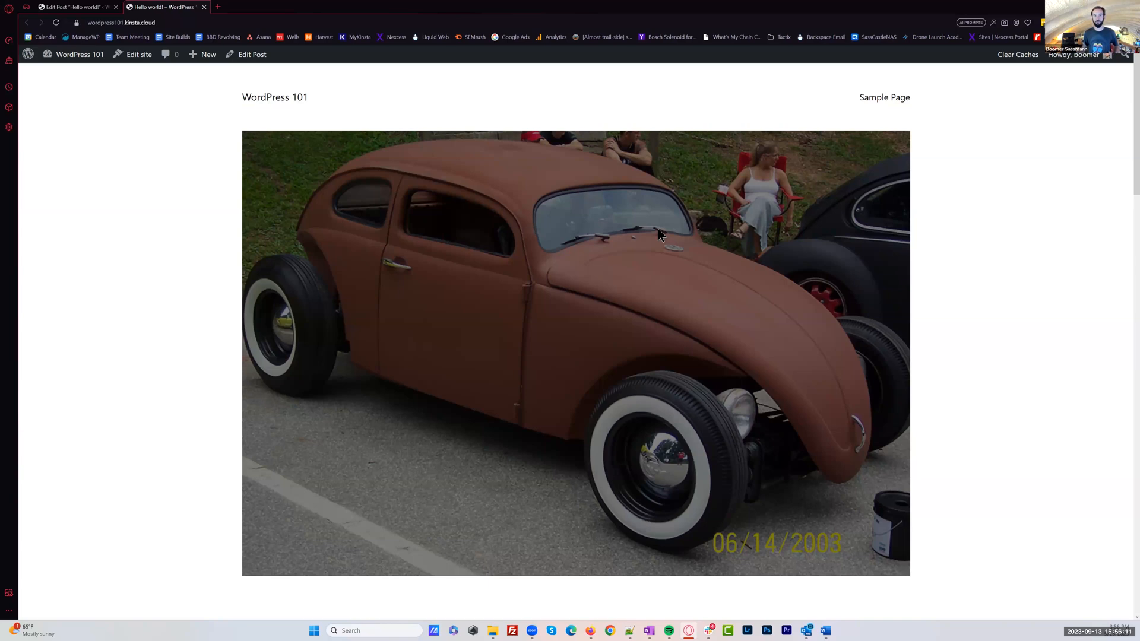
scroll(555, 83, down, 5)
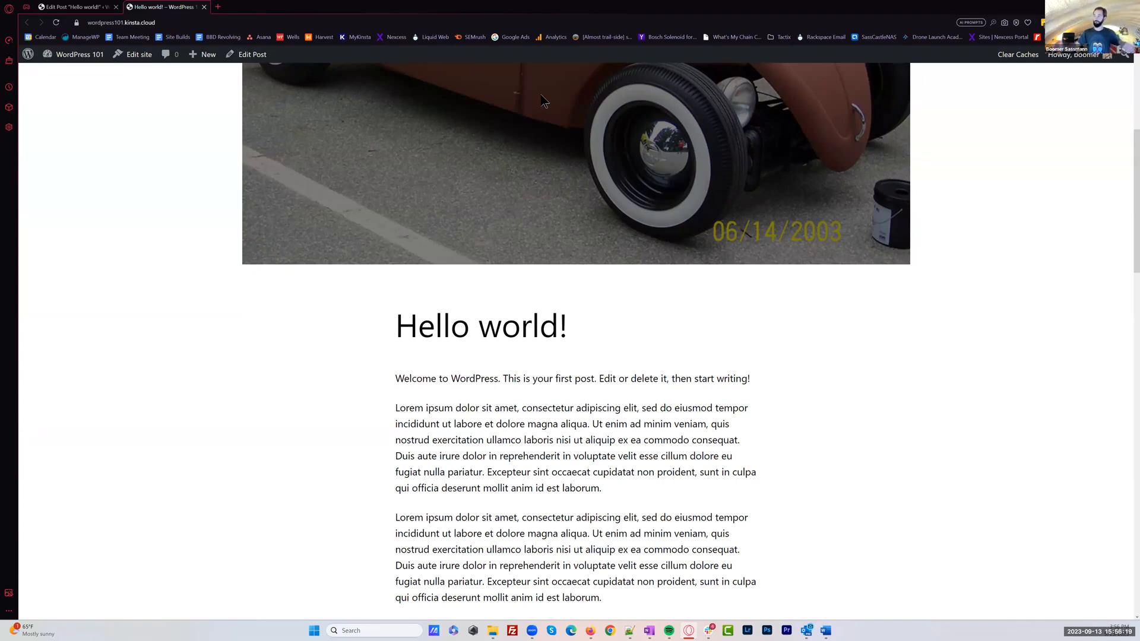
scroll(538, 289, down, 2)
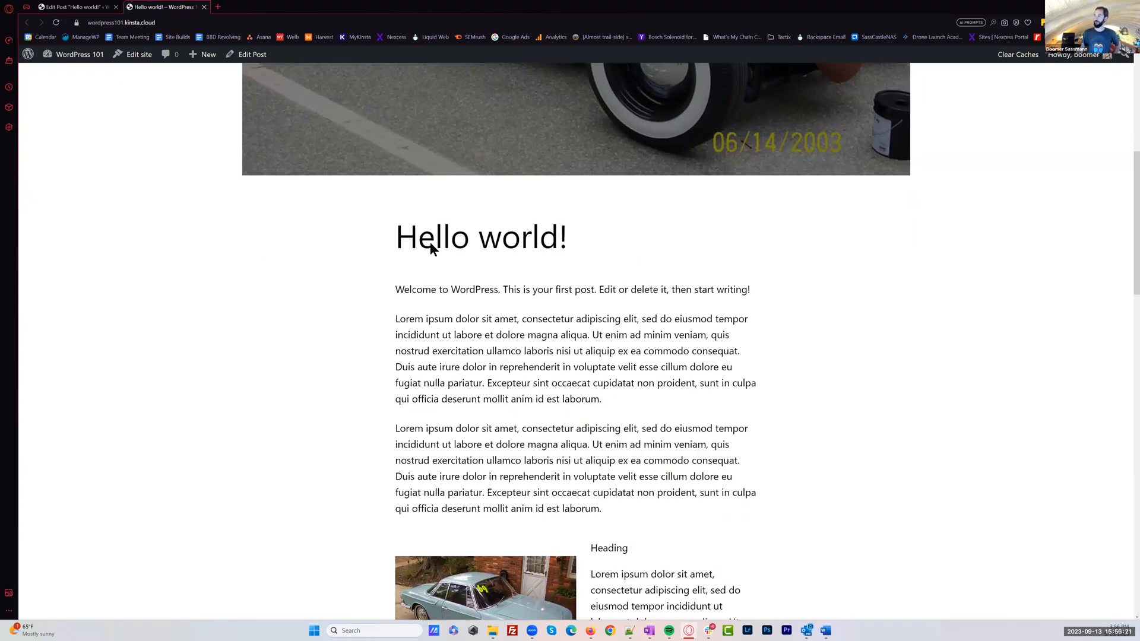
triple_click(428, 238)
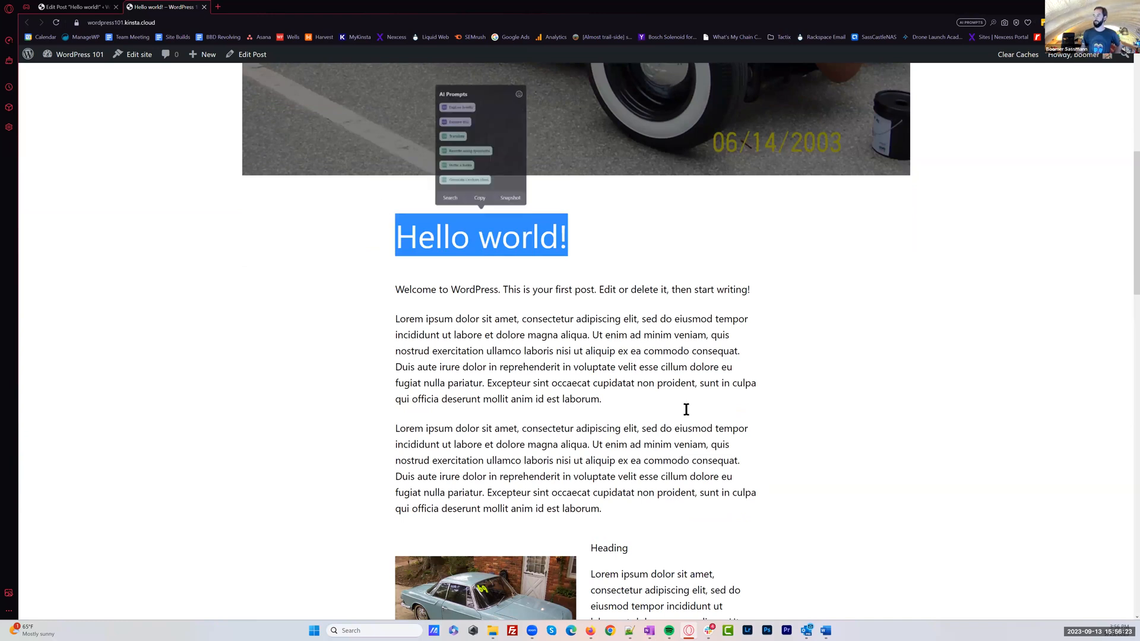
scroll(685, 407, down, 9)
scroll(657, 386, down, 10)
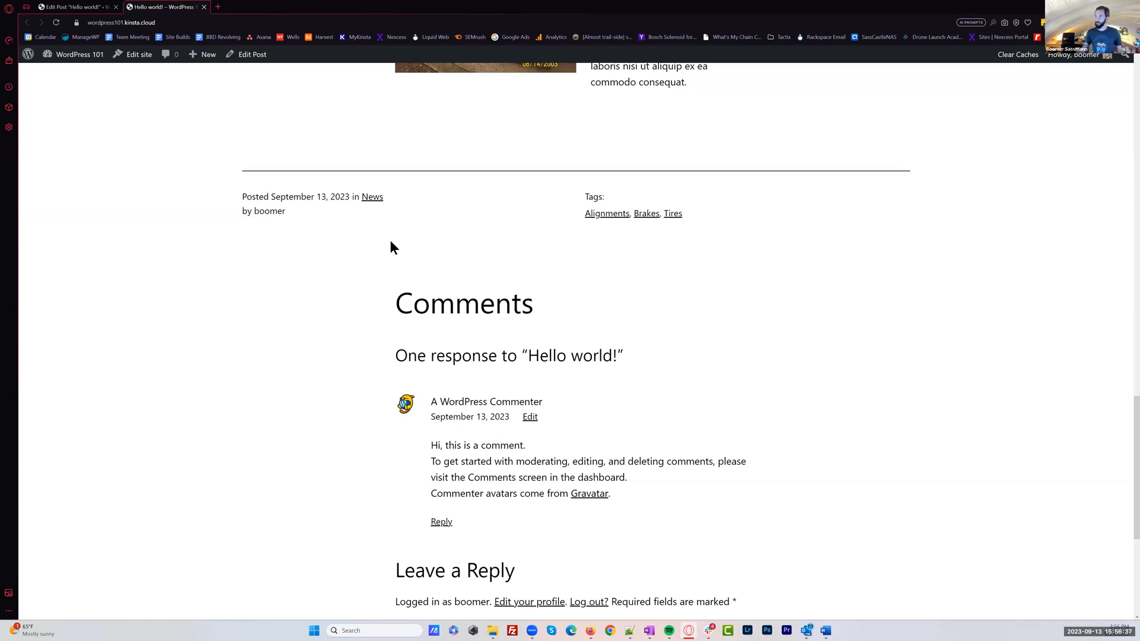
Examine the posted date, category and author line below the post's content
drag(243, 197, 383, 197)
click(267, 212)
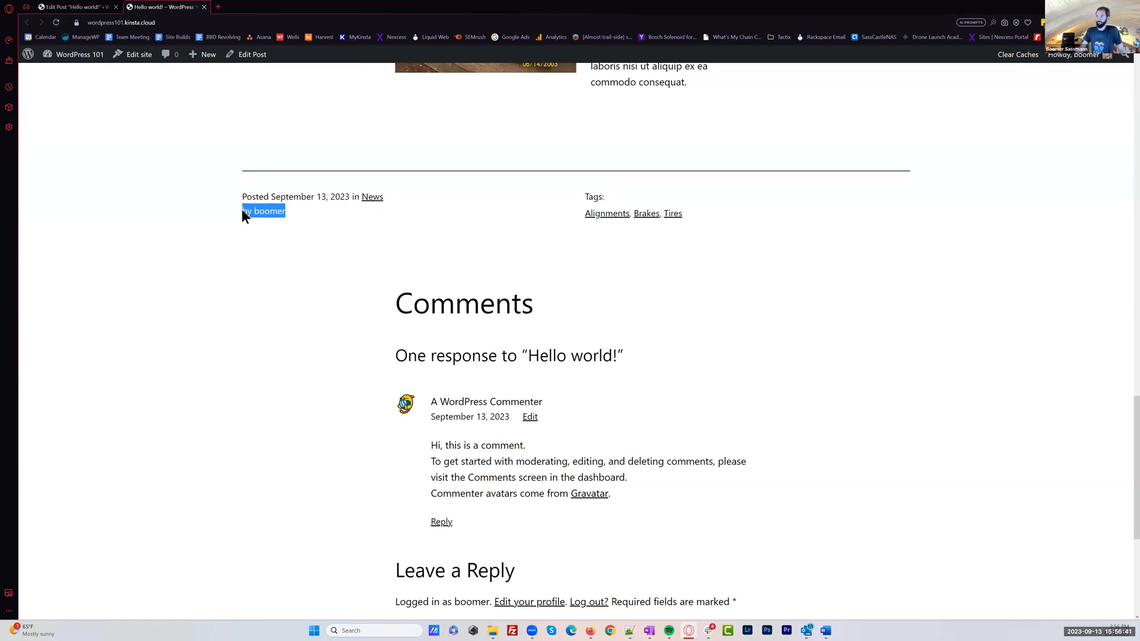
drag(279, 196, 336, 197)
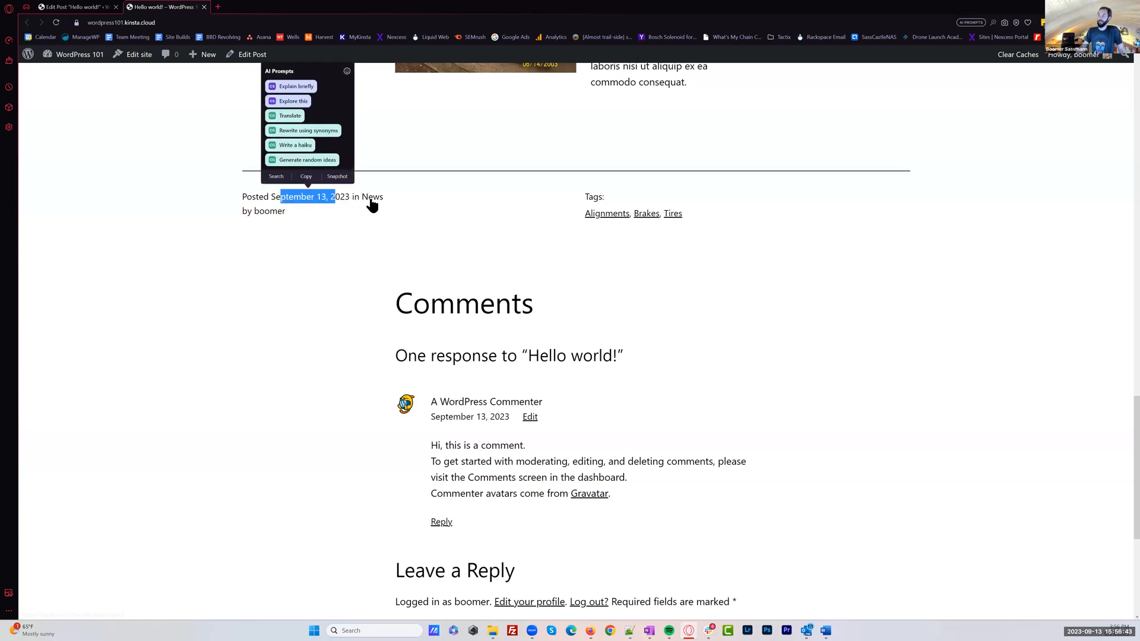
click(373, 210)
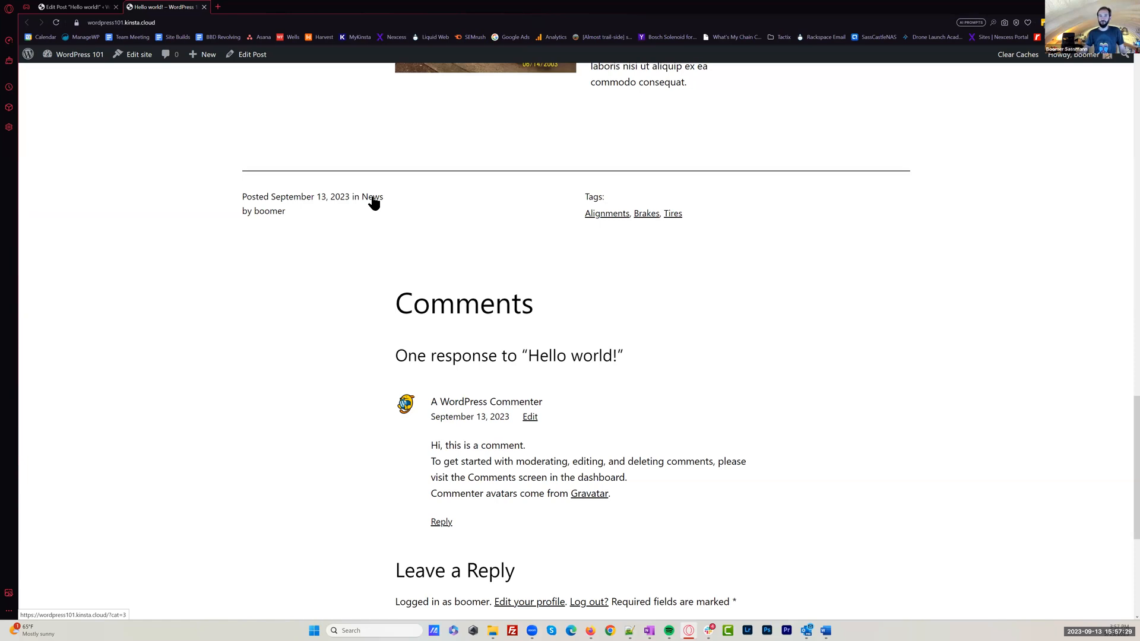
View the News category archive in a new browser tab and return to the post
middle_click(372, 197)
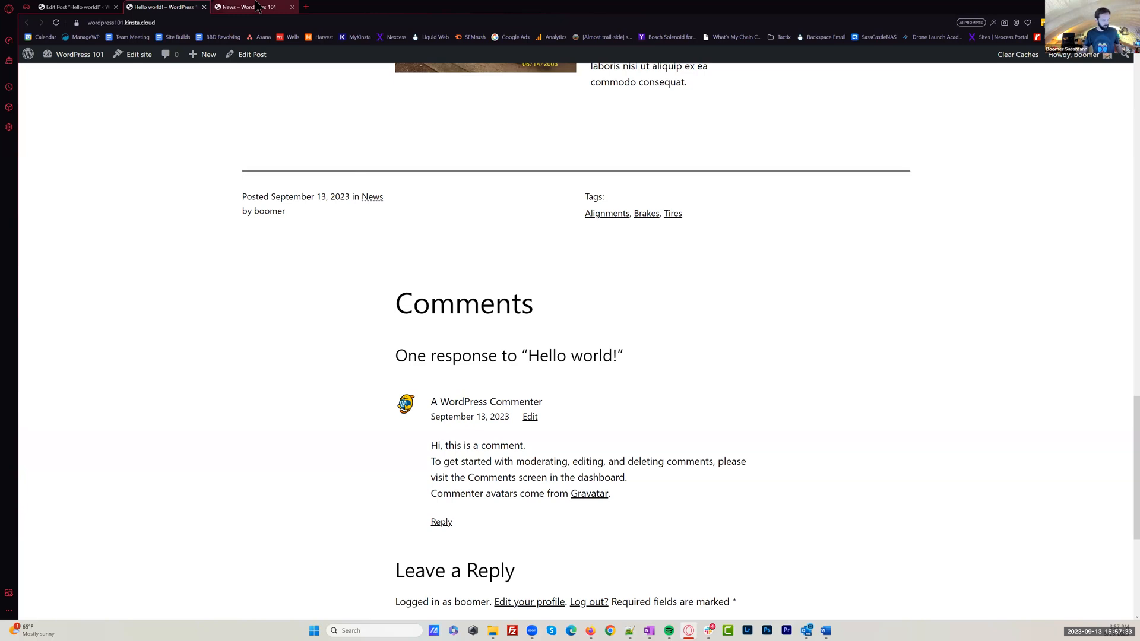
click(259, 7)
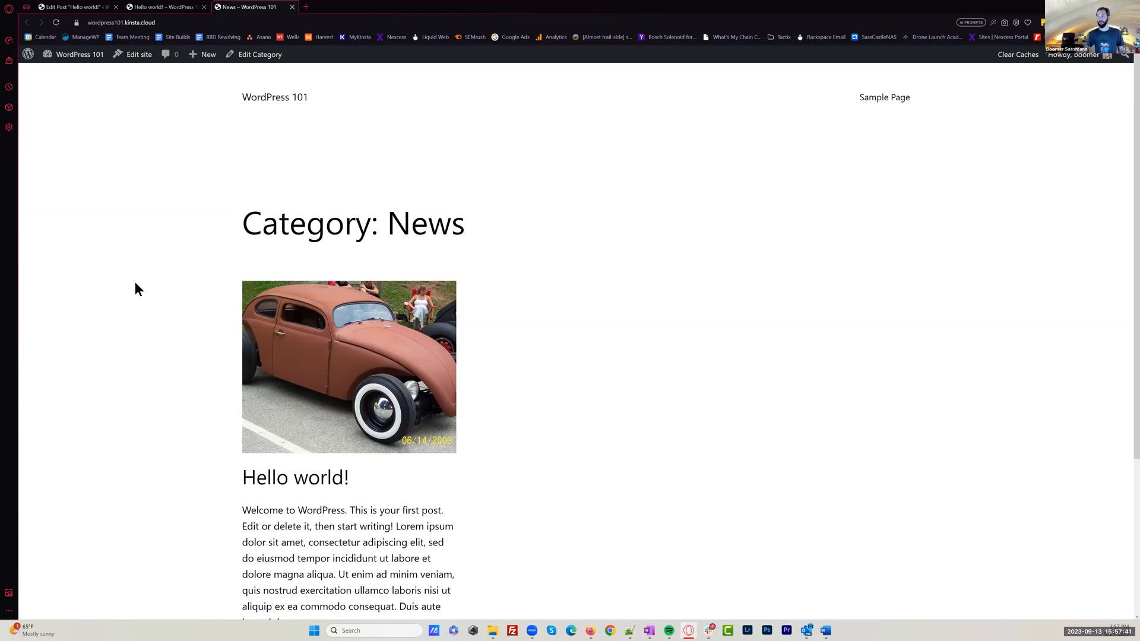
click(161, 7)
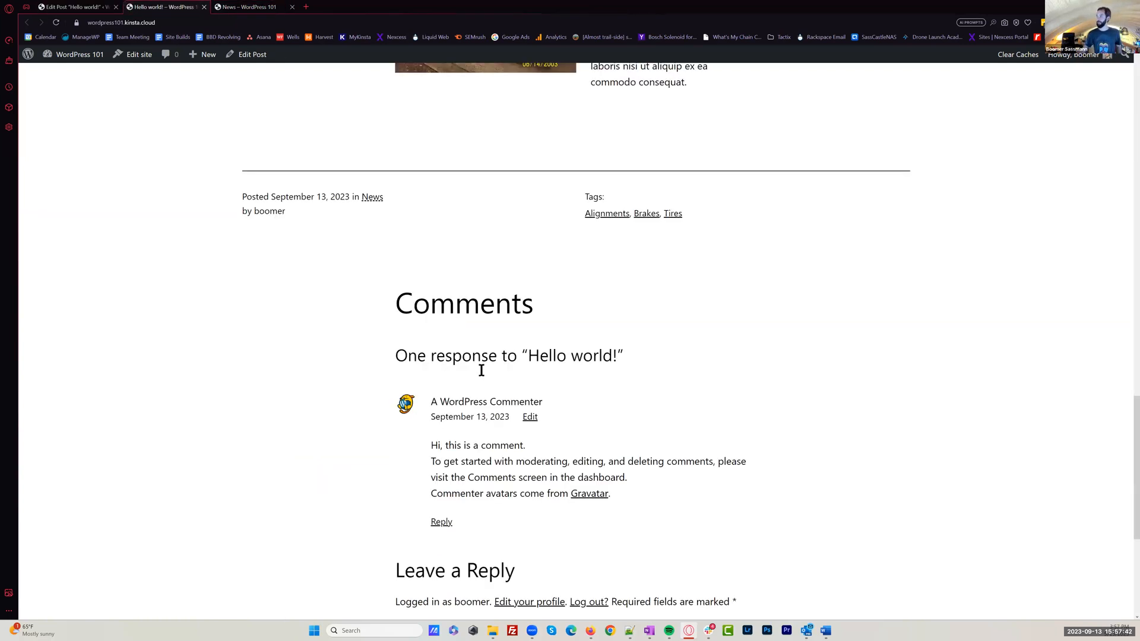
View the Alignments tag archive in a new browser tab and close both archive tabs
middle_click(600, 217)
click(367, 7)
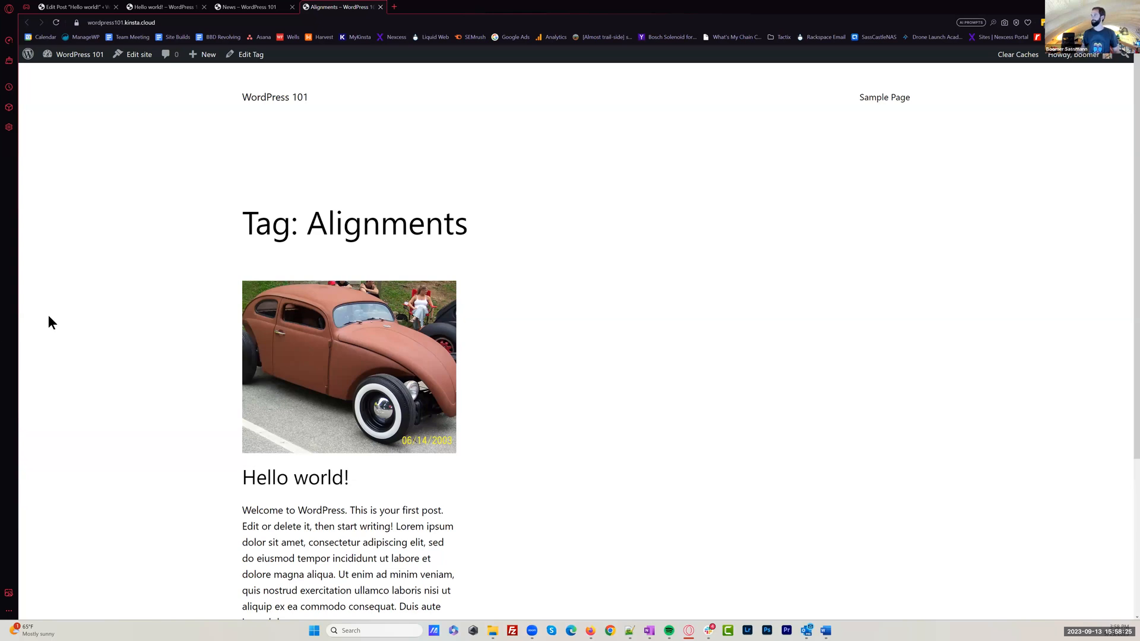
click(163, 6)
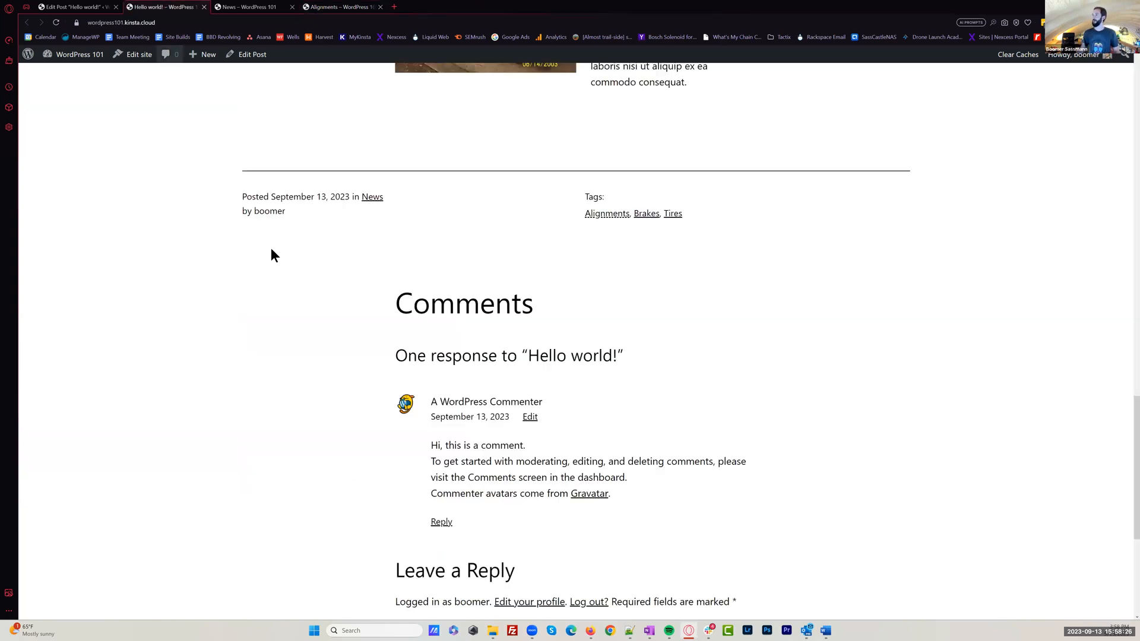
click(277, 8)
click(292, 6)
click(292, 7)
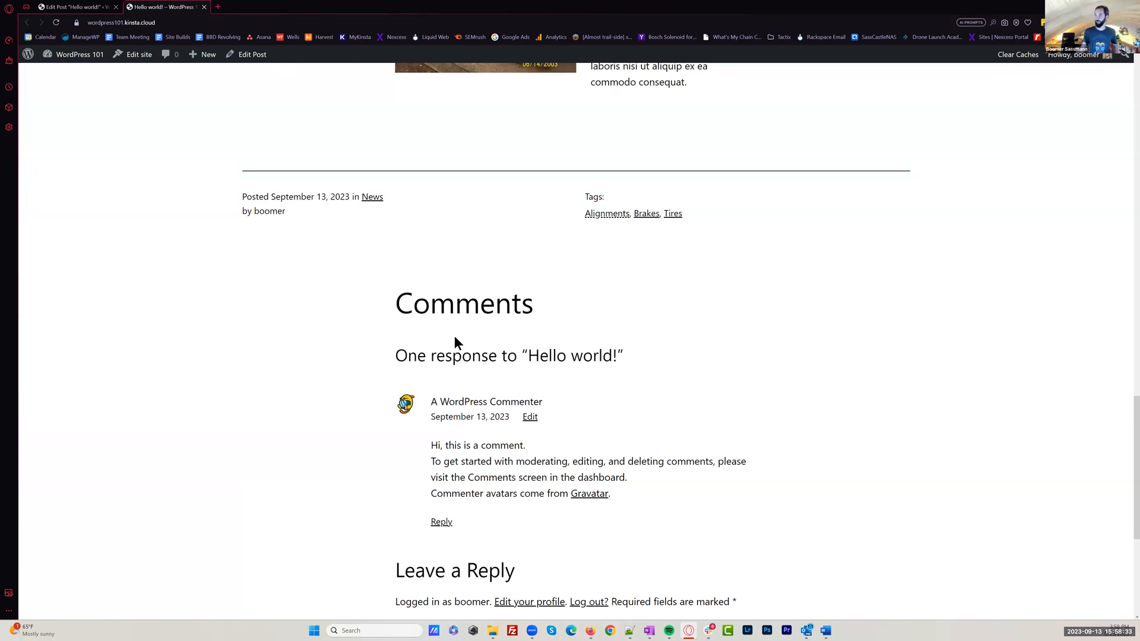
Look over the post's Comments section, the Leave a Reply form and the page footer
scroll(672, 364, down, 1)
scroll(770, 356, down, 1)
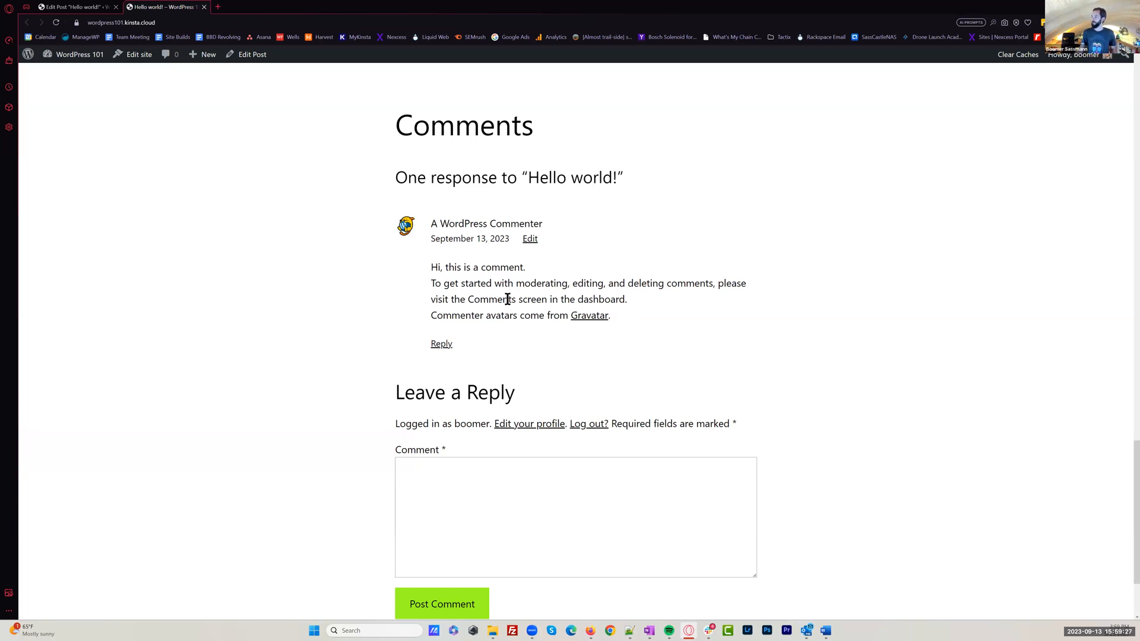
scroll(517, 307, down, 2)
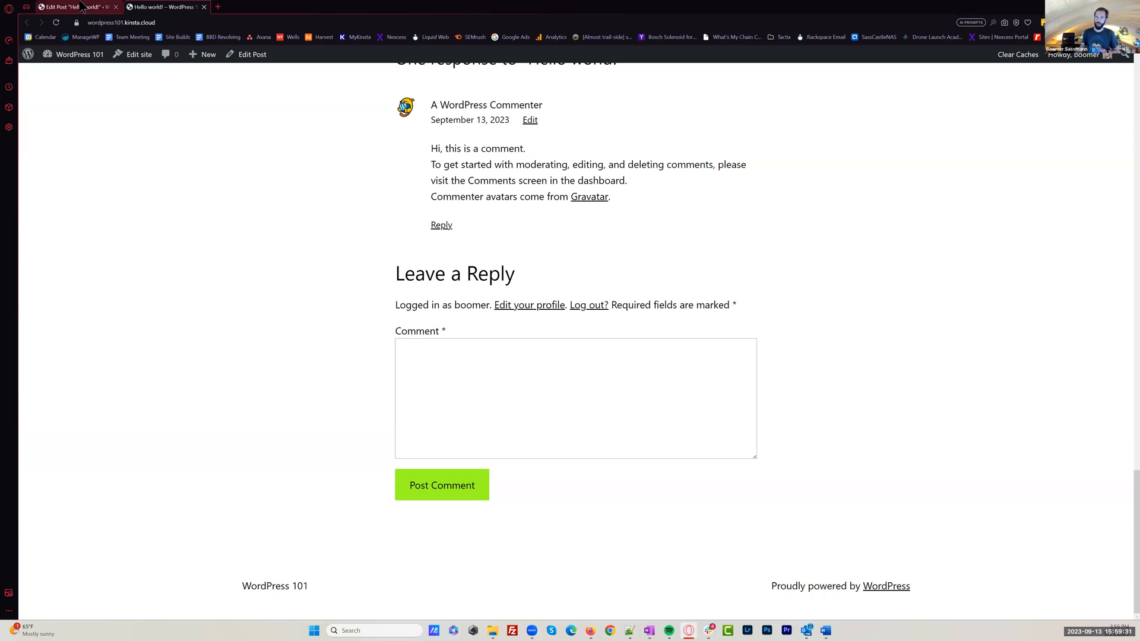
Go back to the post editor and restore its preview size to Desktop
click(80, 8)
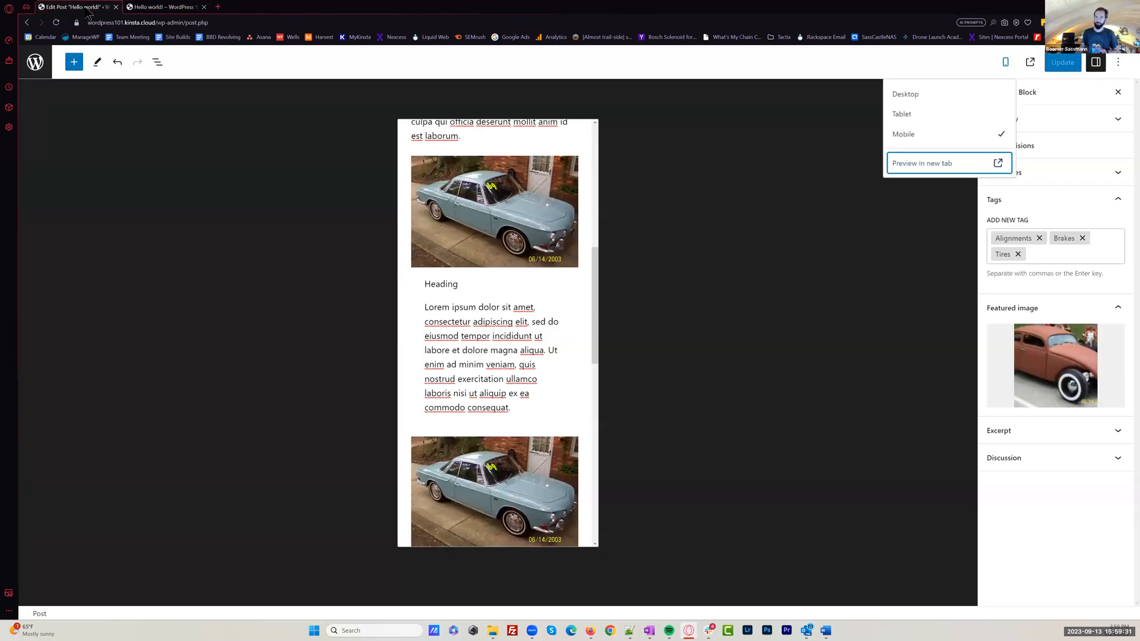
click(936, 97)
click(876, 267)
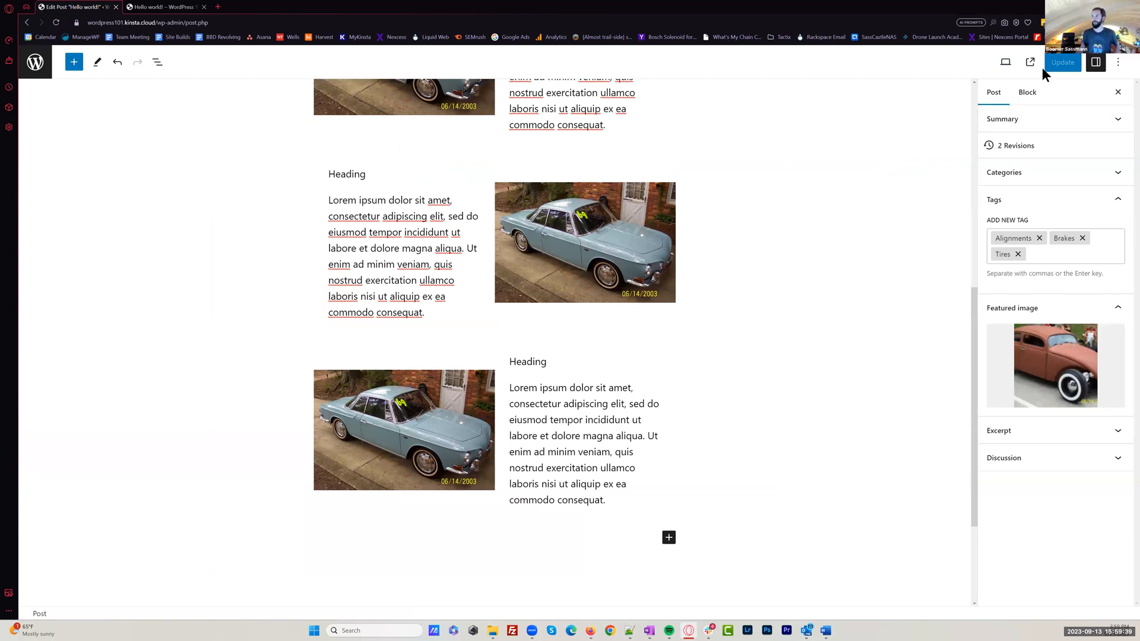
Exit the editor to the posts list and open a new post in a separate browser tab
click(35, 65)
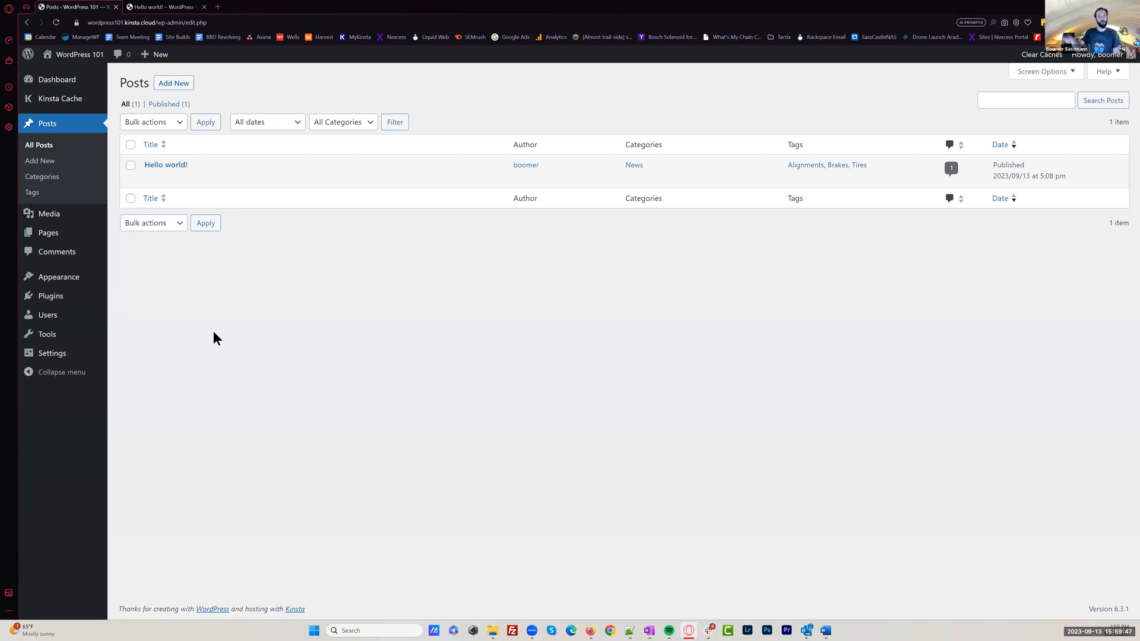
middle_click(184, 89)
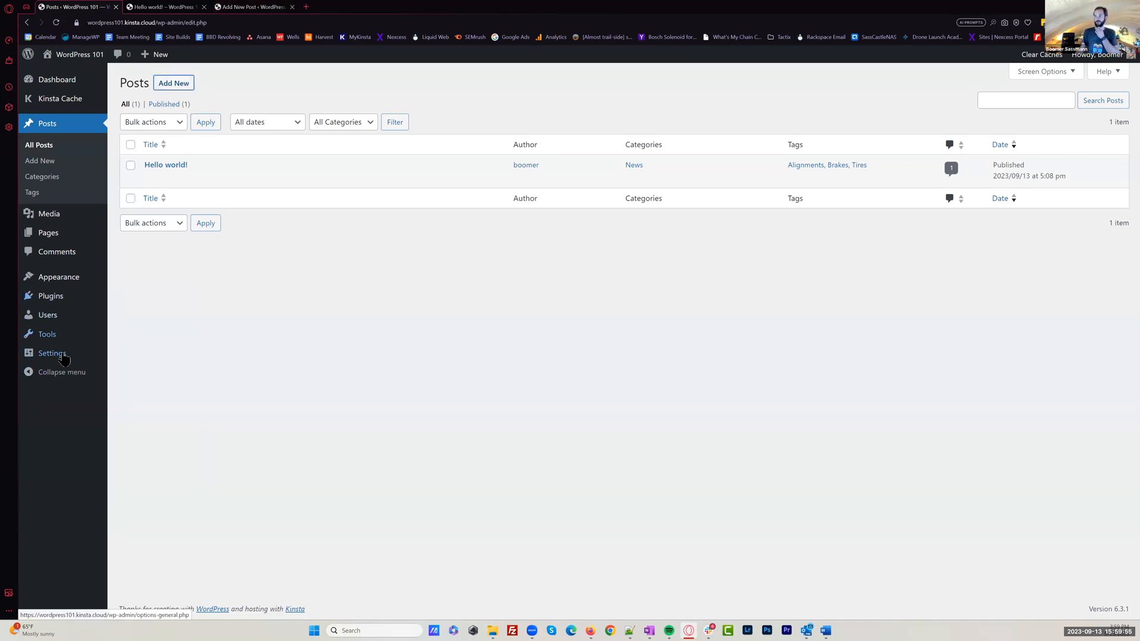
In the Discussion settings, disallow comments on new posts and require users to be registered and logged in to comment
mouse_move(64, 358)
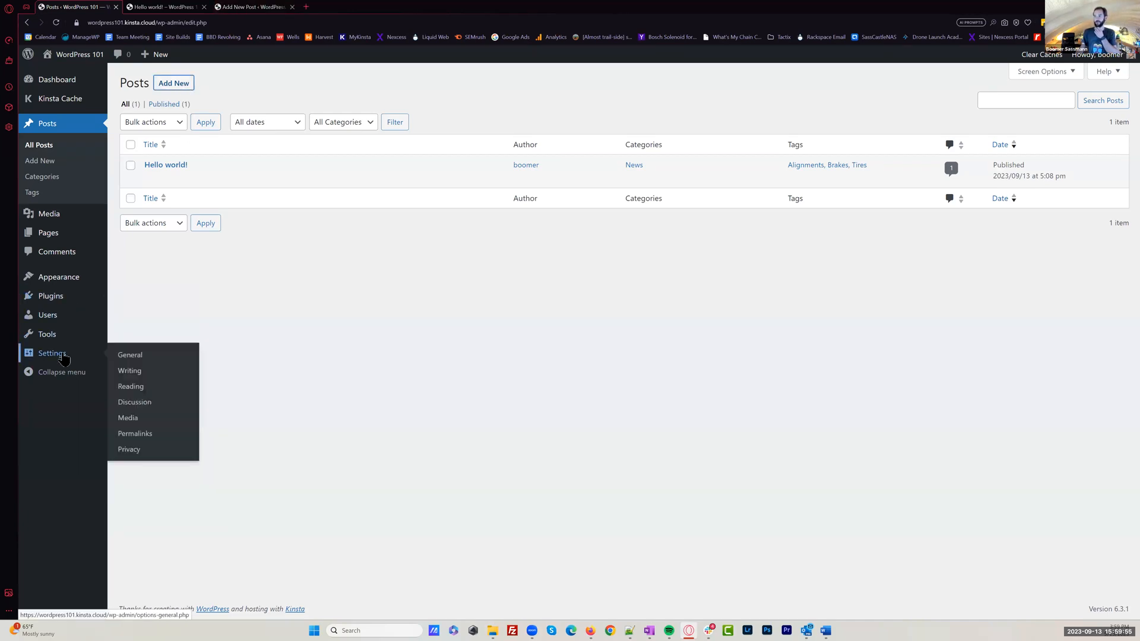
click(143, 405)
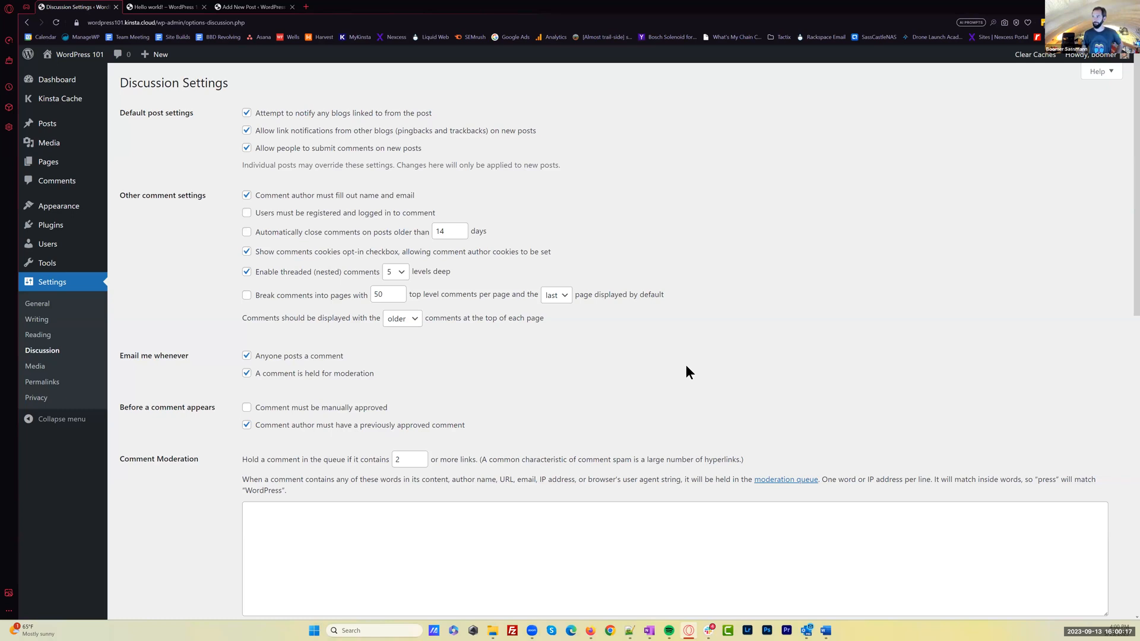
click(246, 149)
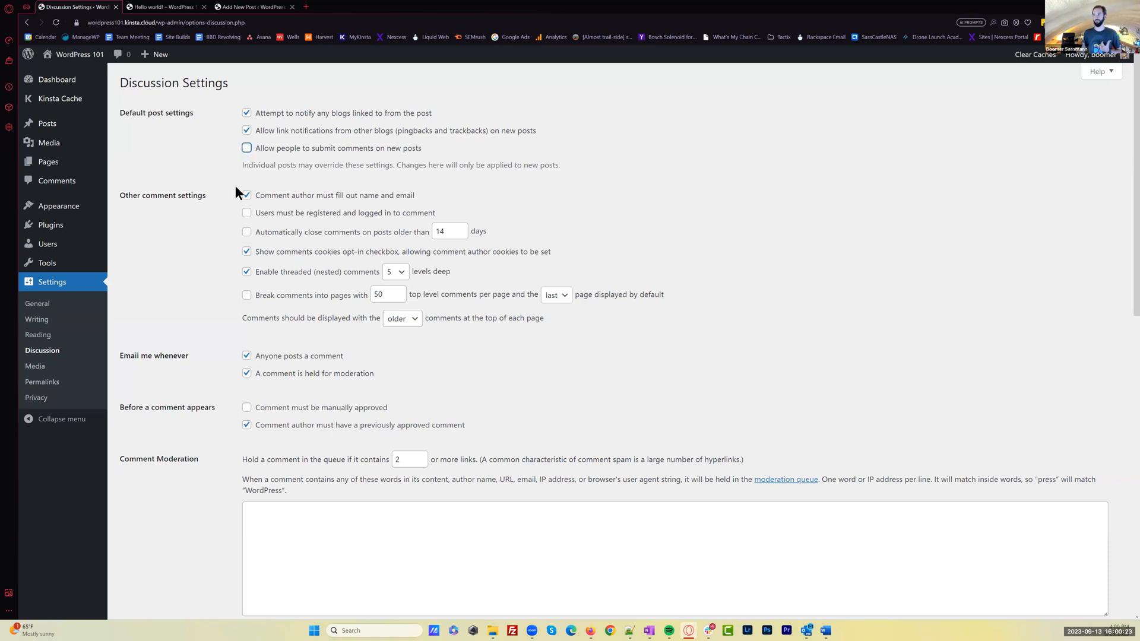
click(247, 214)
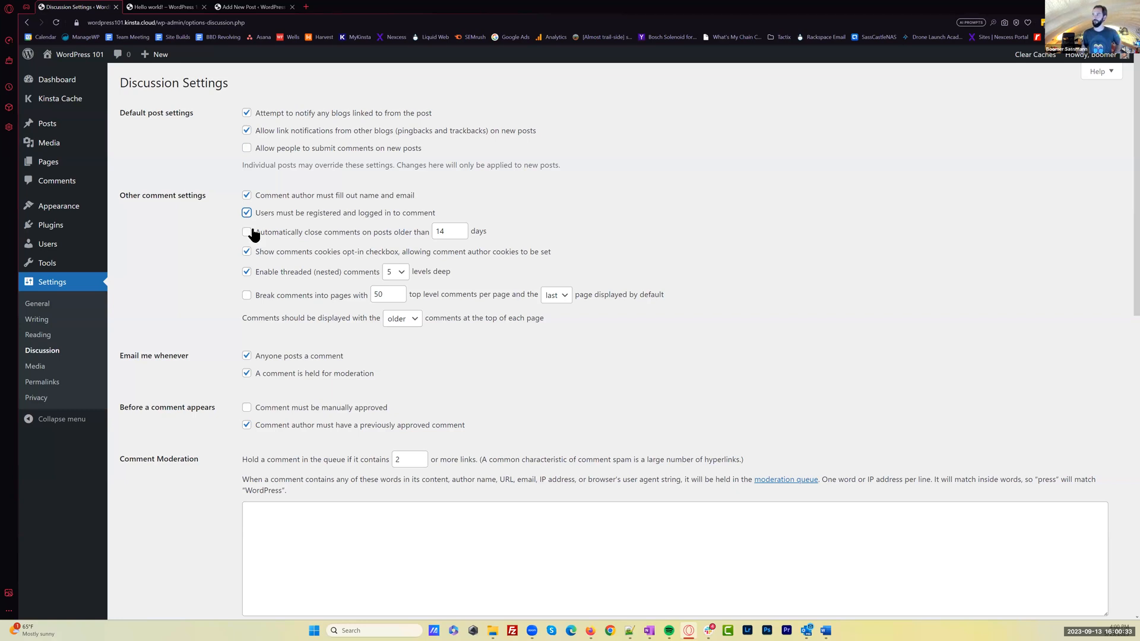
Enable automatic closing of comments on posts older than 0 days
click(247, 233)
key(Tab)
text(0)
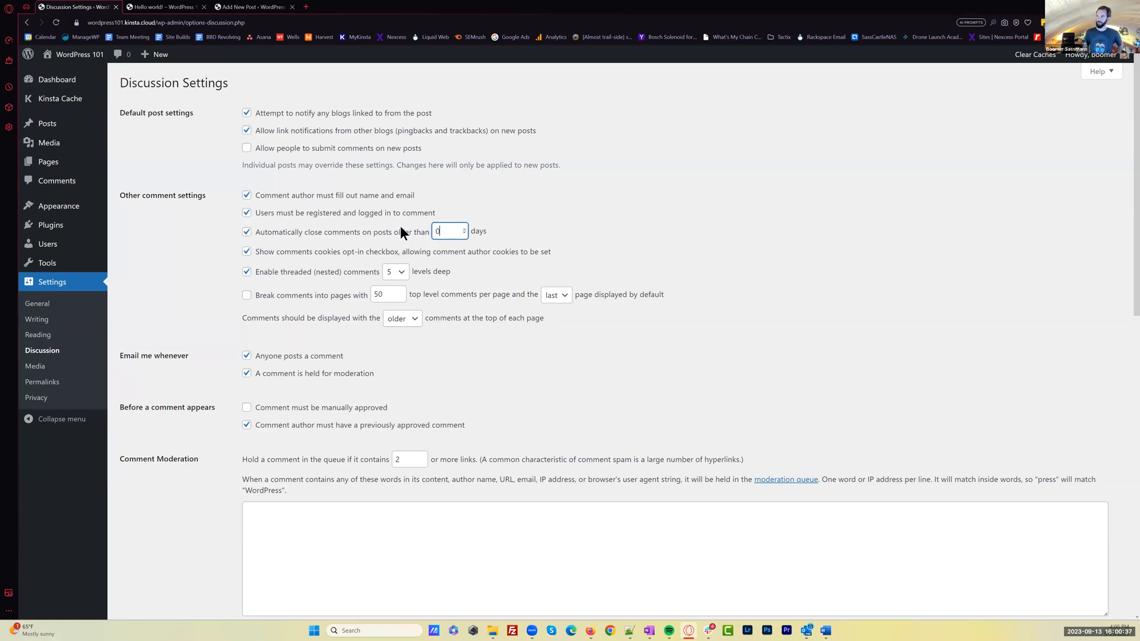
click(612, 235)
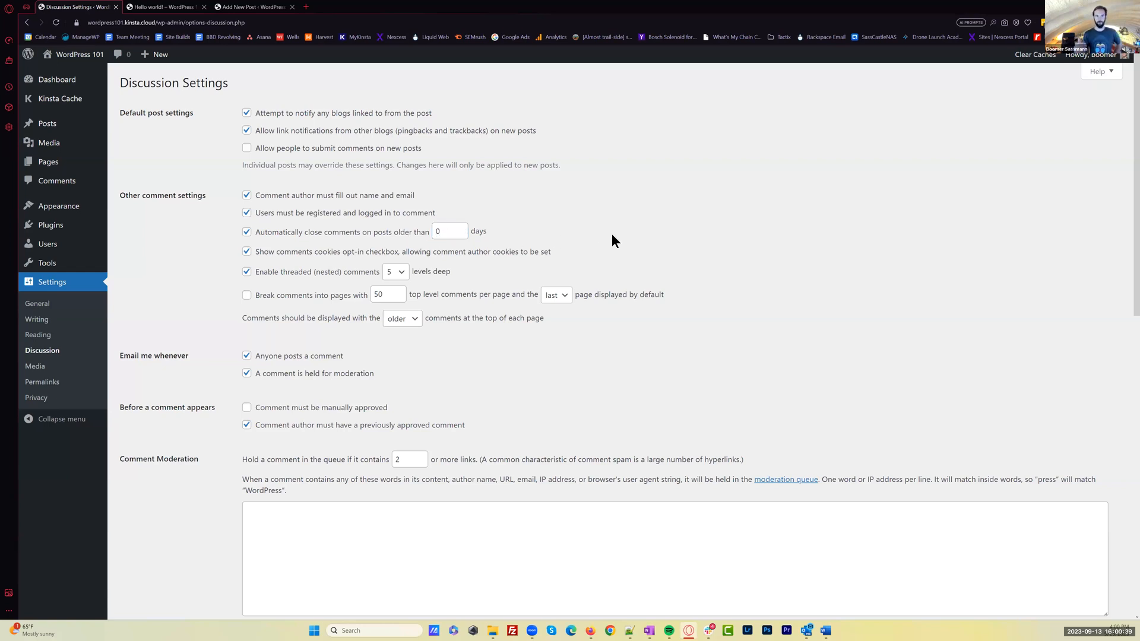
Require comments to be manually approved and save the Discussion settings
scroll(653, 267, down, 3)
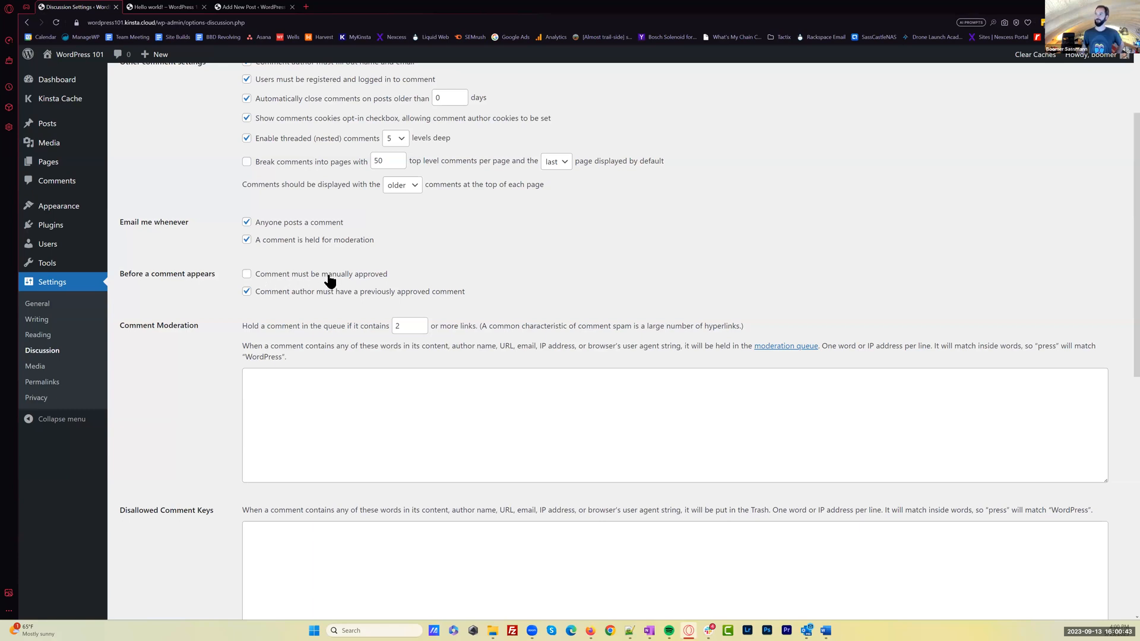
click(279, 276)
scroll(353, 308, down, 8)
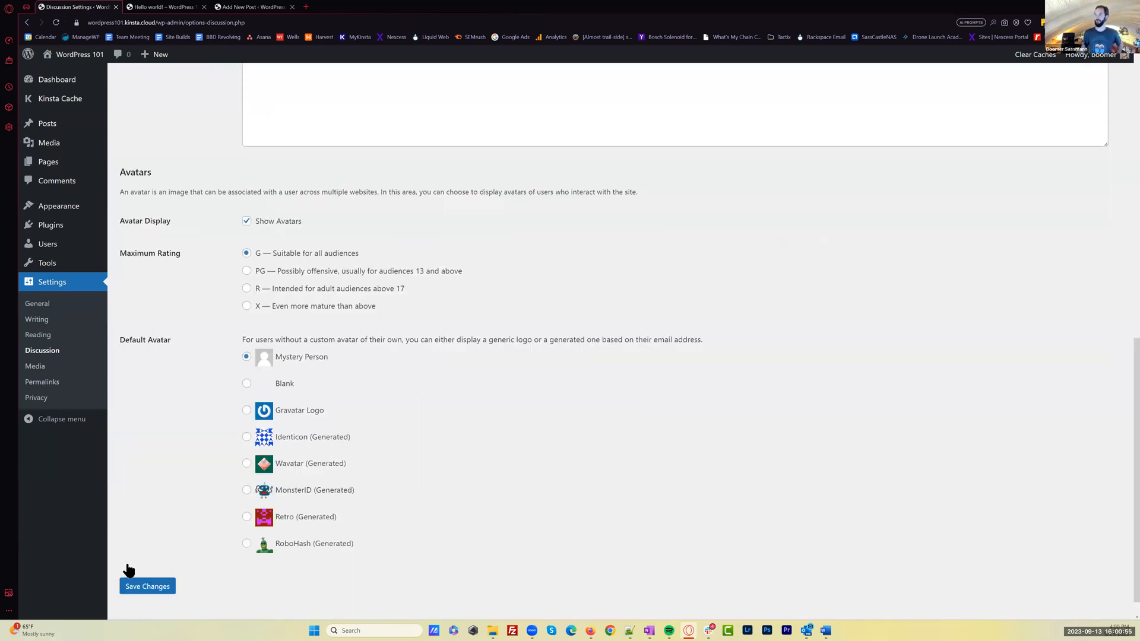
click(147, 564)
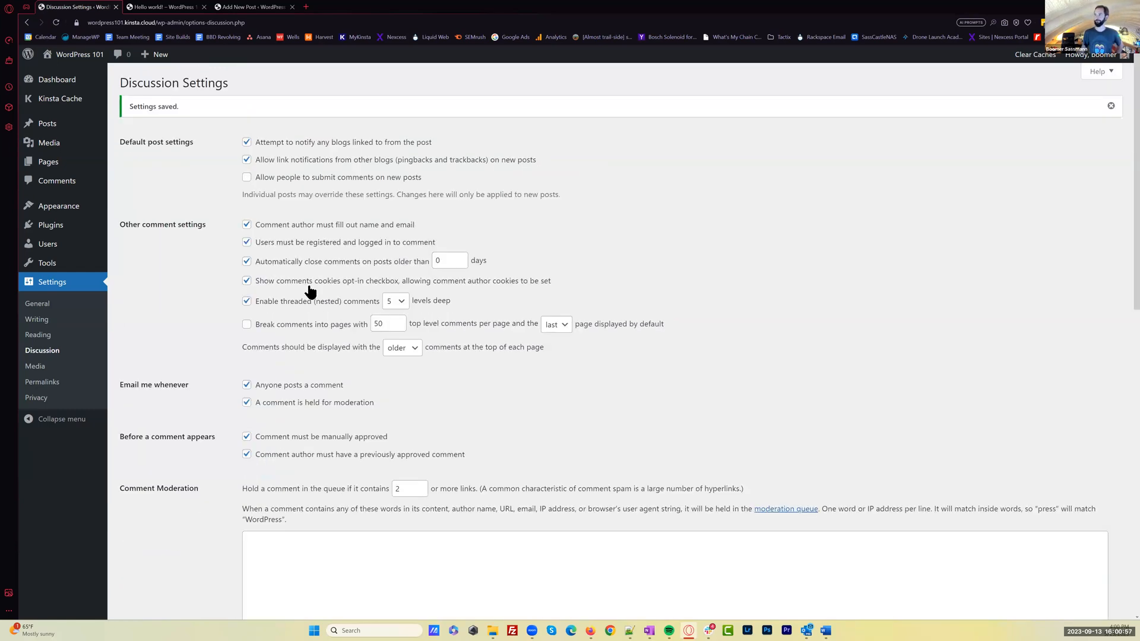
Reload the Hello world! post to check its comments area, and close its tab to reach the new post
click(160, 7)
scroll(394, 321, up, 1)
click(56, 22)
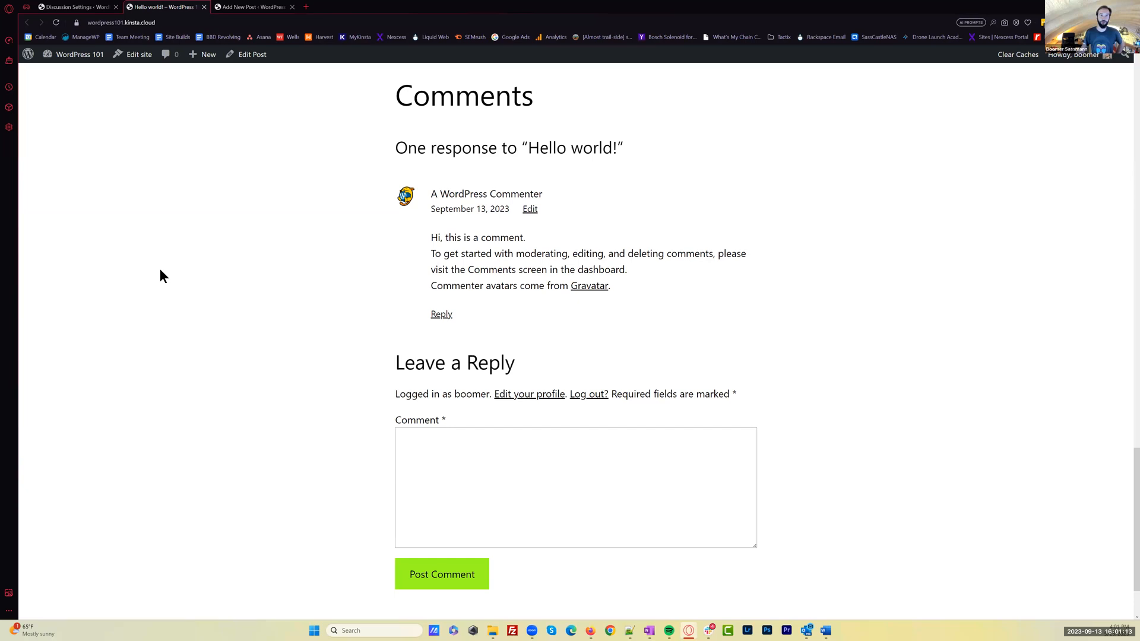
scroll(249, 280, up, 15)
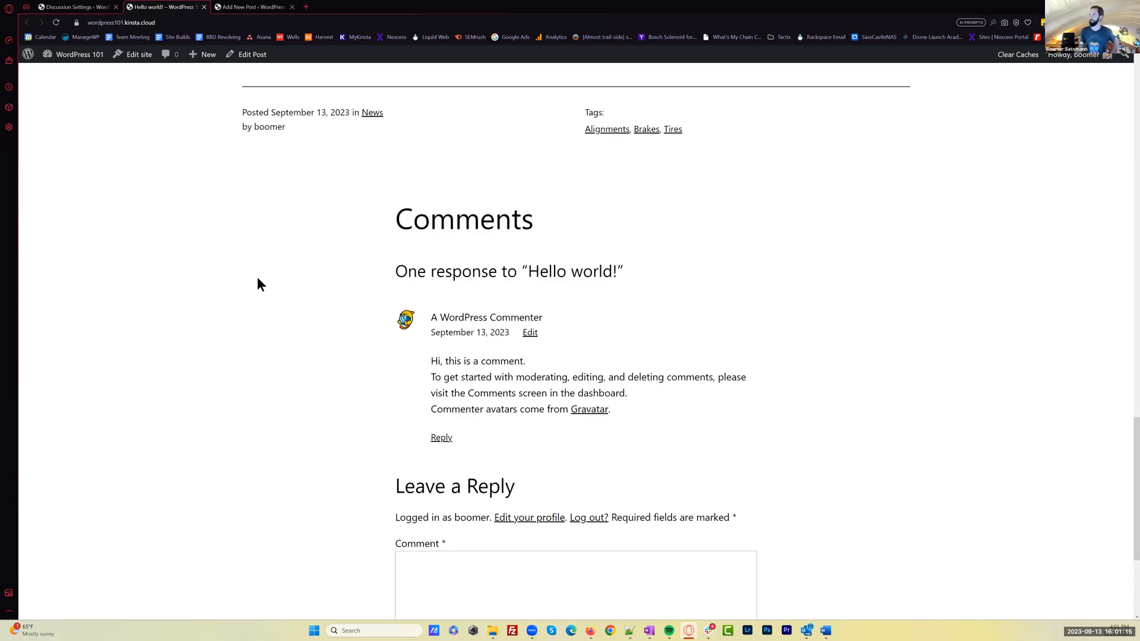
click(204, 7)
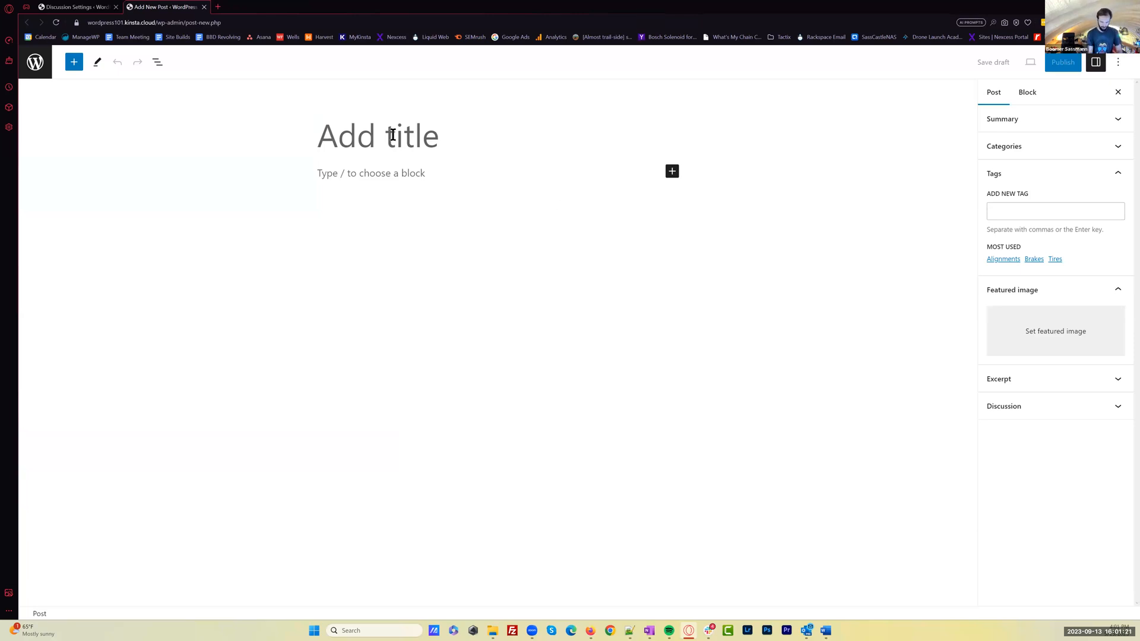
Title the new post "VW Event" and insert a Gallery block beneath the title
text(VW )
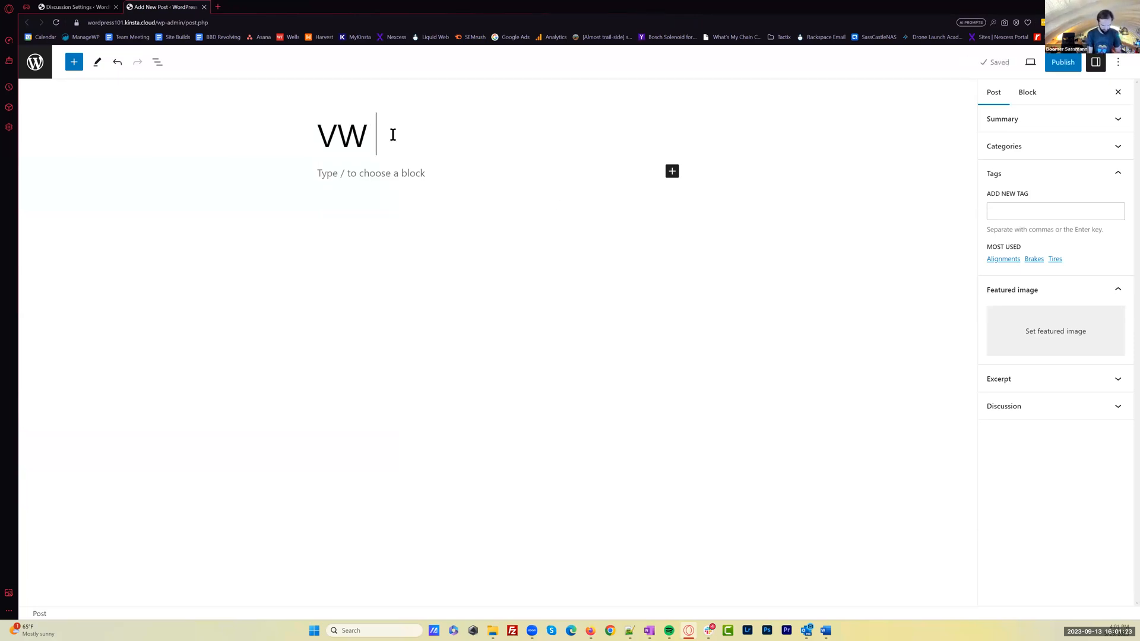
text(Event)
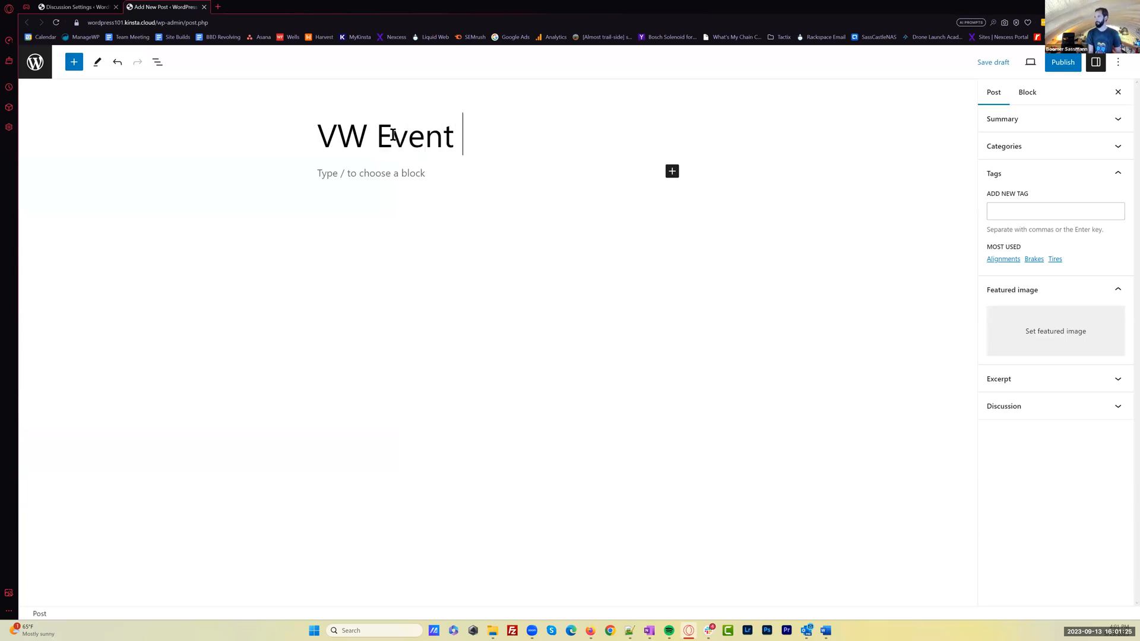
click(436, 174)
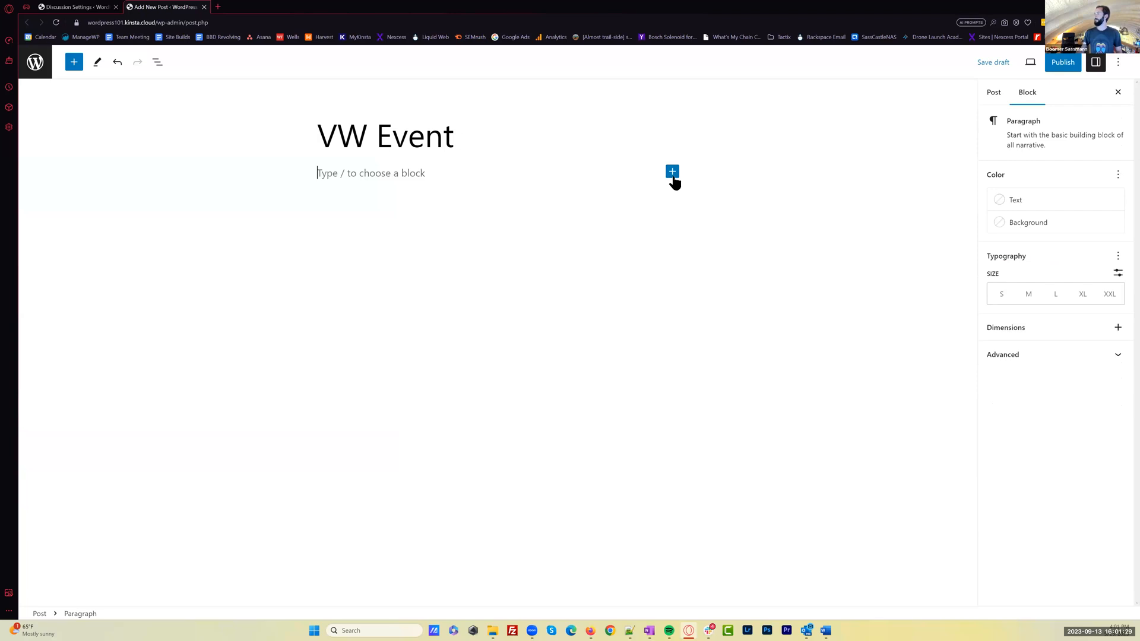
click(673, 173)
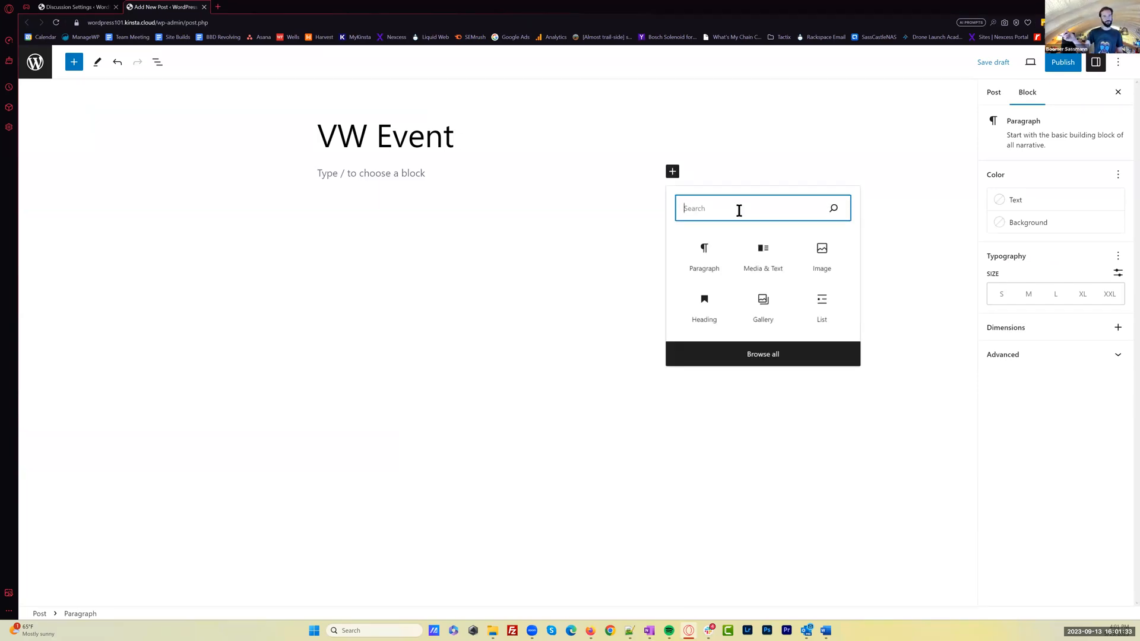
text(gall)
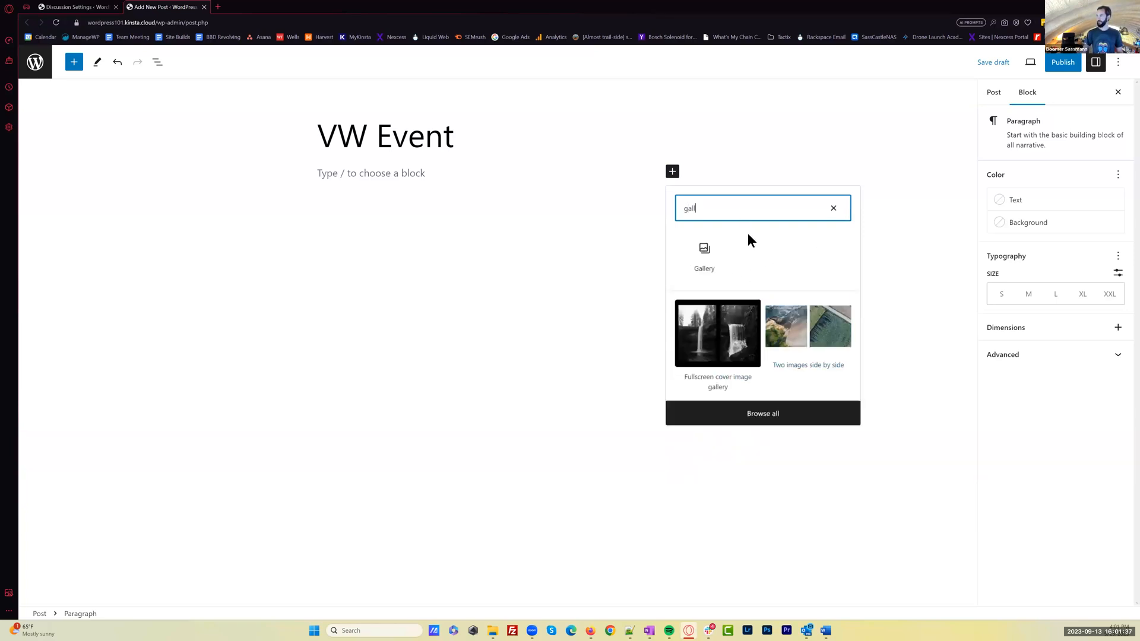
click(705, 253)
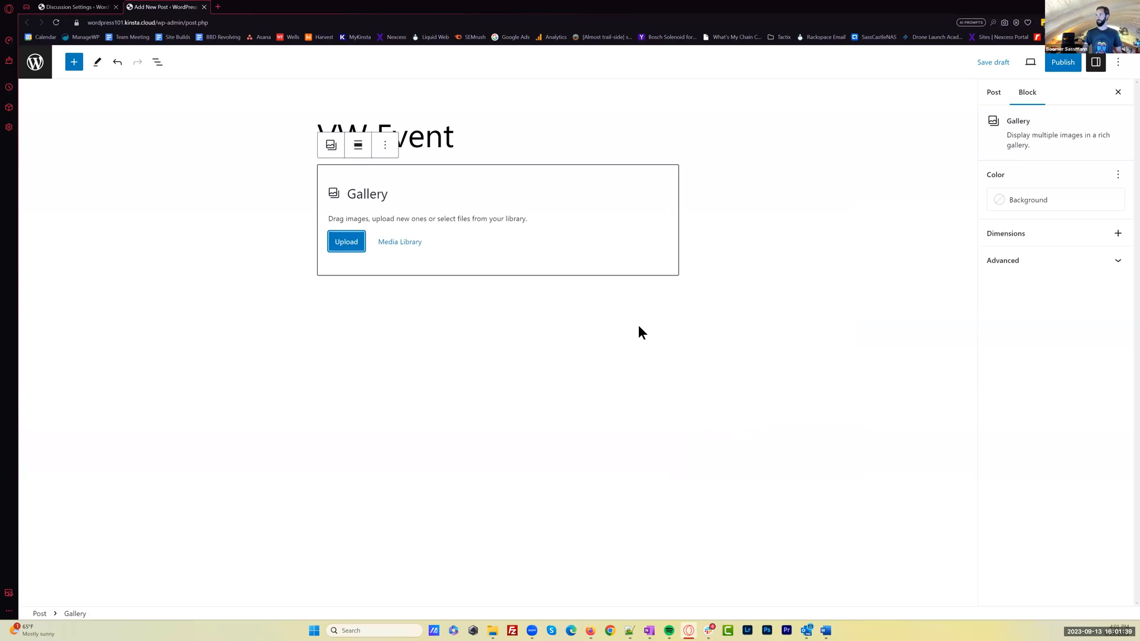
Upload all the images from the Gallery folder, AshevilleVWRepairGallery01.jpg through AshevilleVWRepairGallery15.jpg, into the gallery block
click(350, 242)
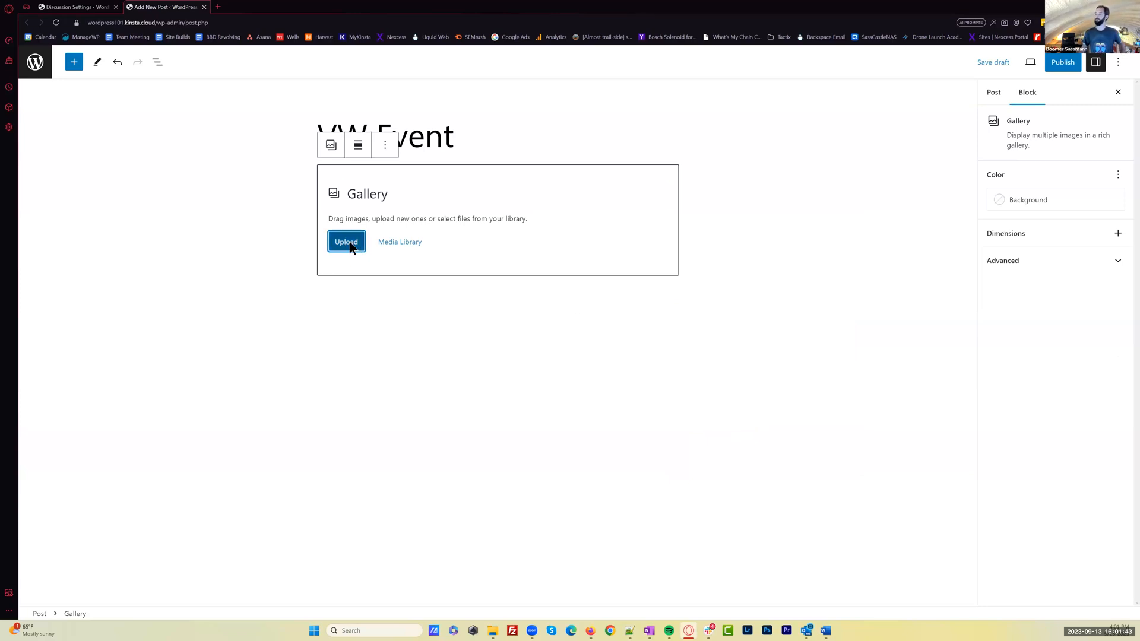
click(362, 288)
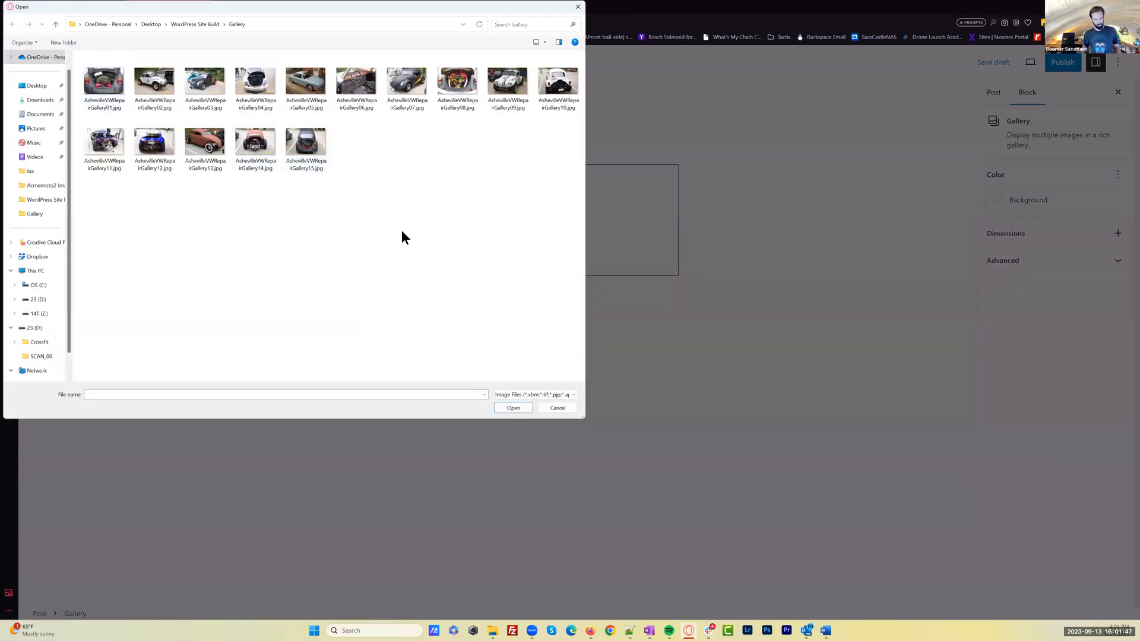
key(ctrl+a)
click(512, 408)
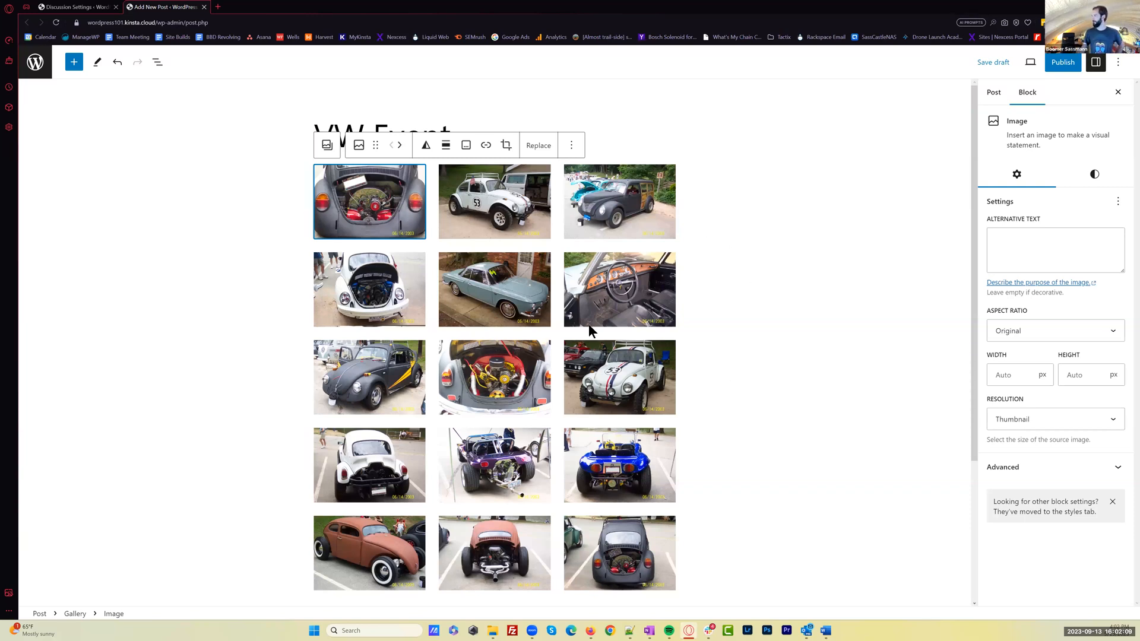
Examine the aspect ratio choices for the first gallery image and look over the uploaded photos, leaving no image selected
click(1080, 337)
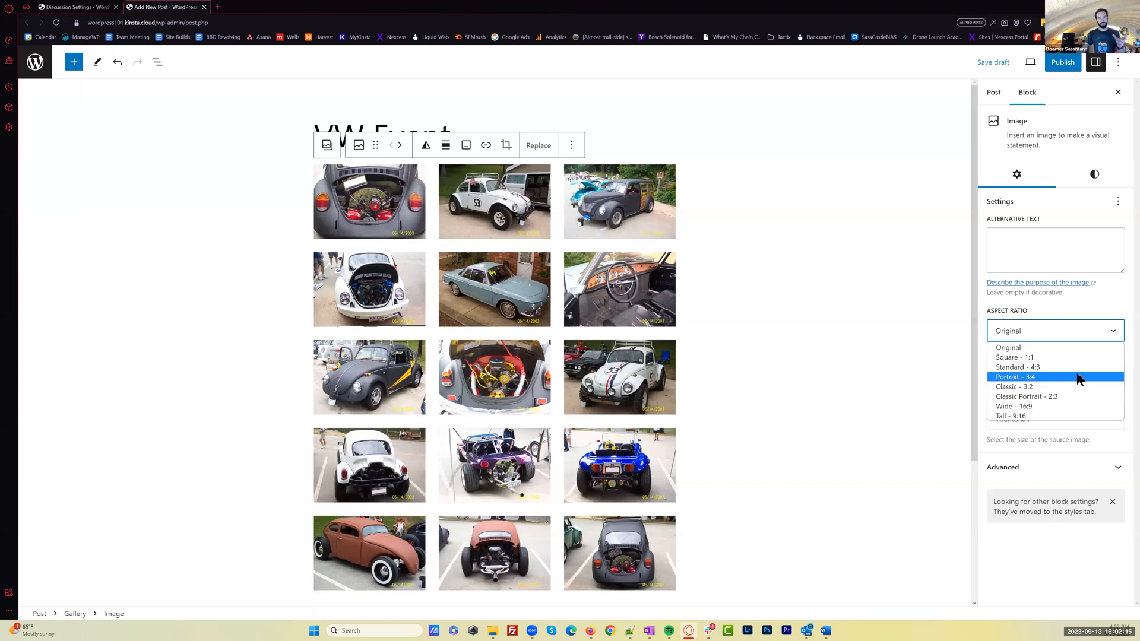
click(1090, 336)
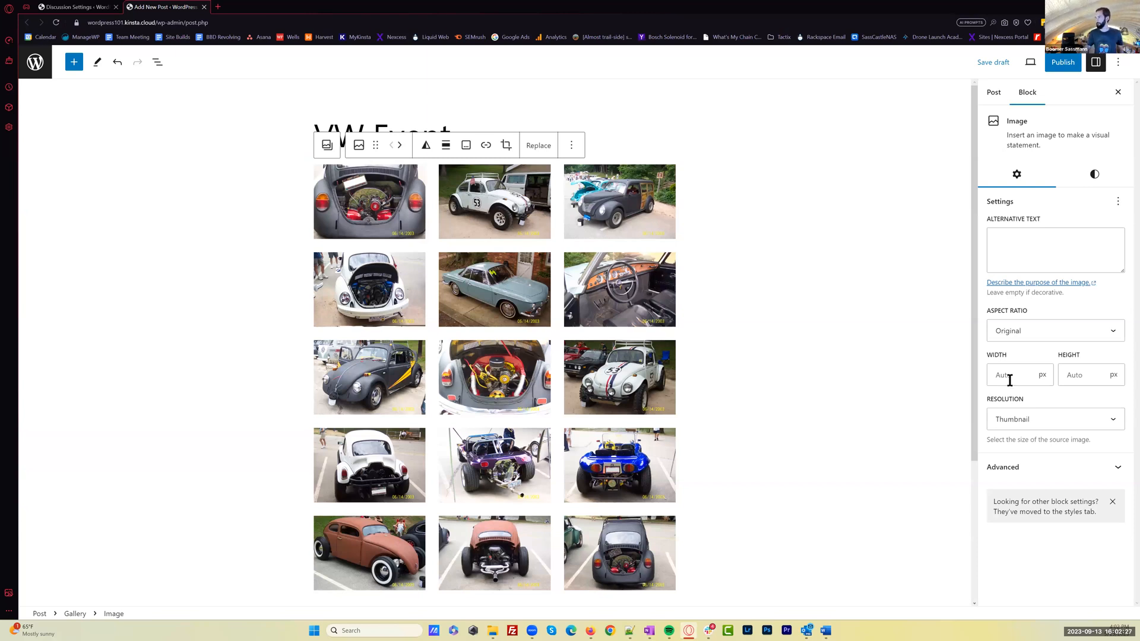
scroll(878, 481, down, 2)
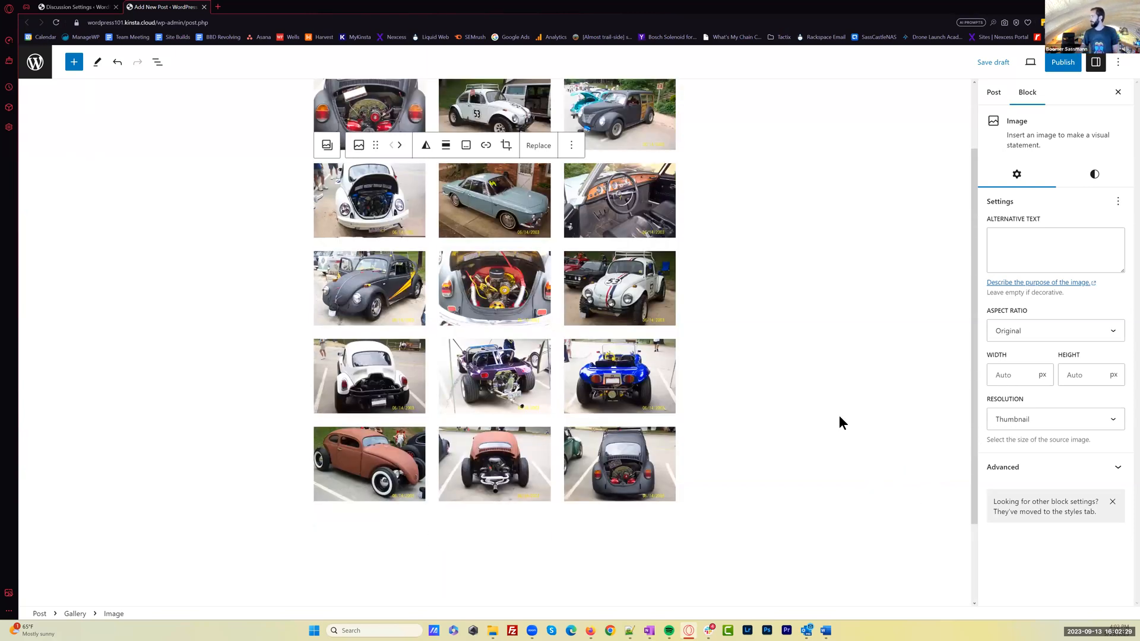
scroll(890, 374, up, 2)
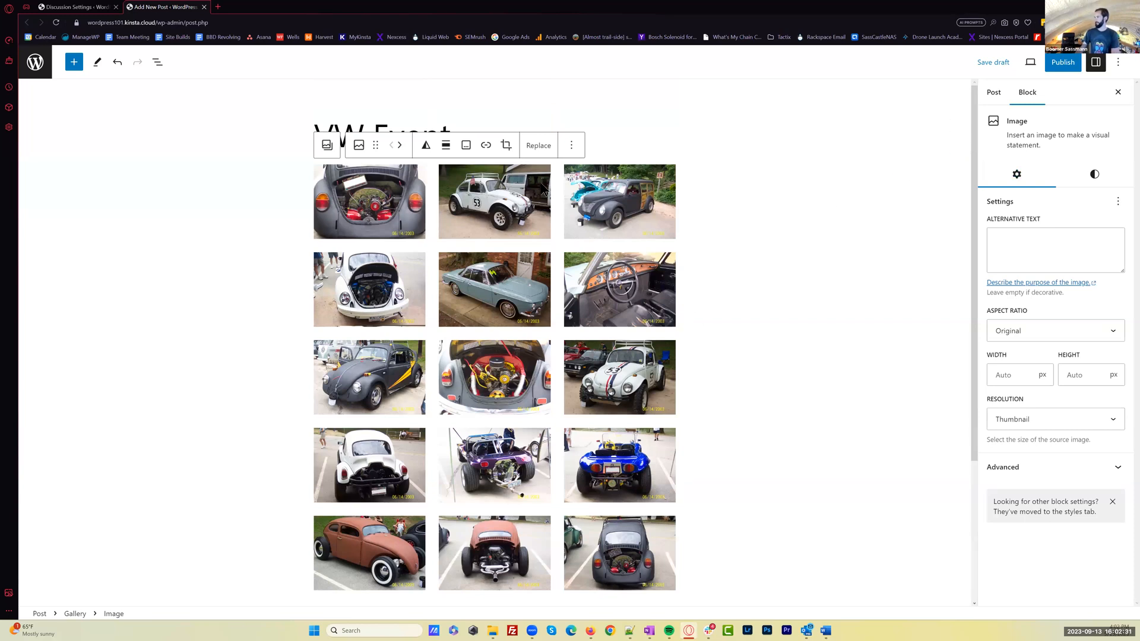
click(620, 213)
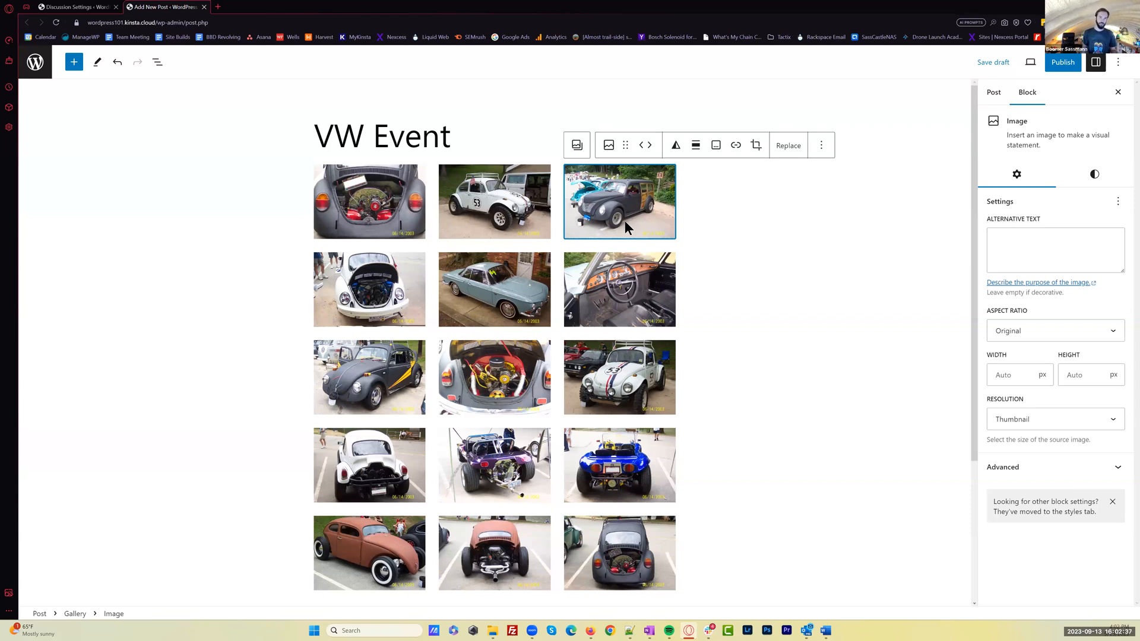
click(806, 247)
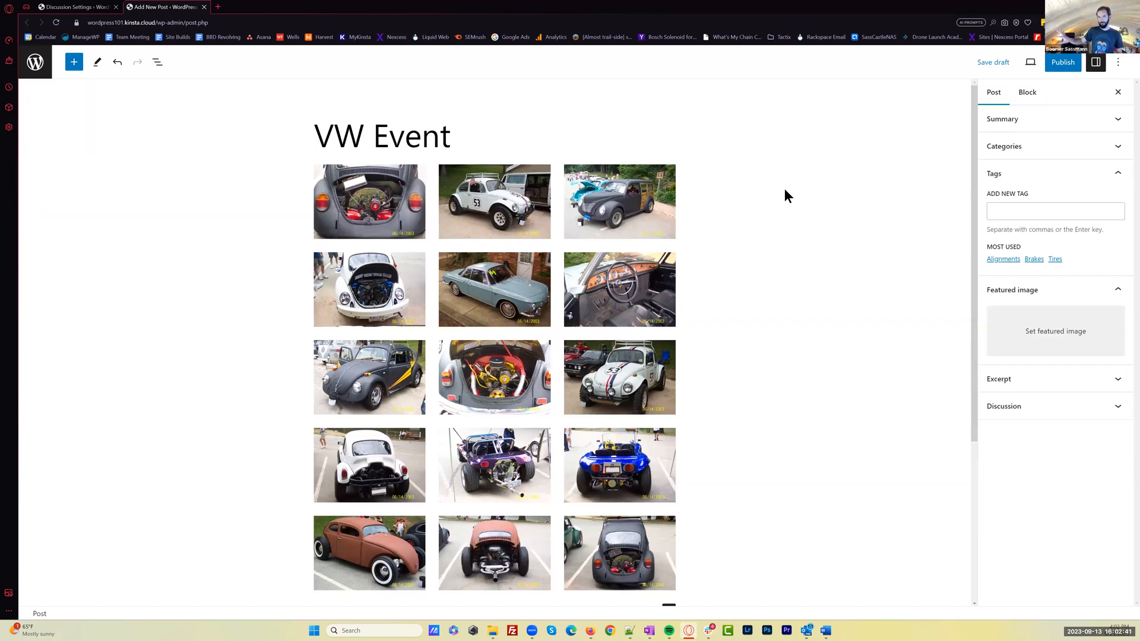
Assign the post to the Events and News categories and add the tags "Photo Gallery of VW's" and "Tires"
click(1034, 148)
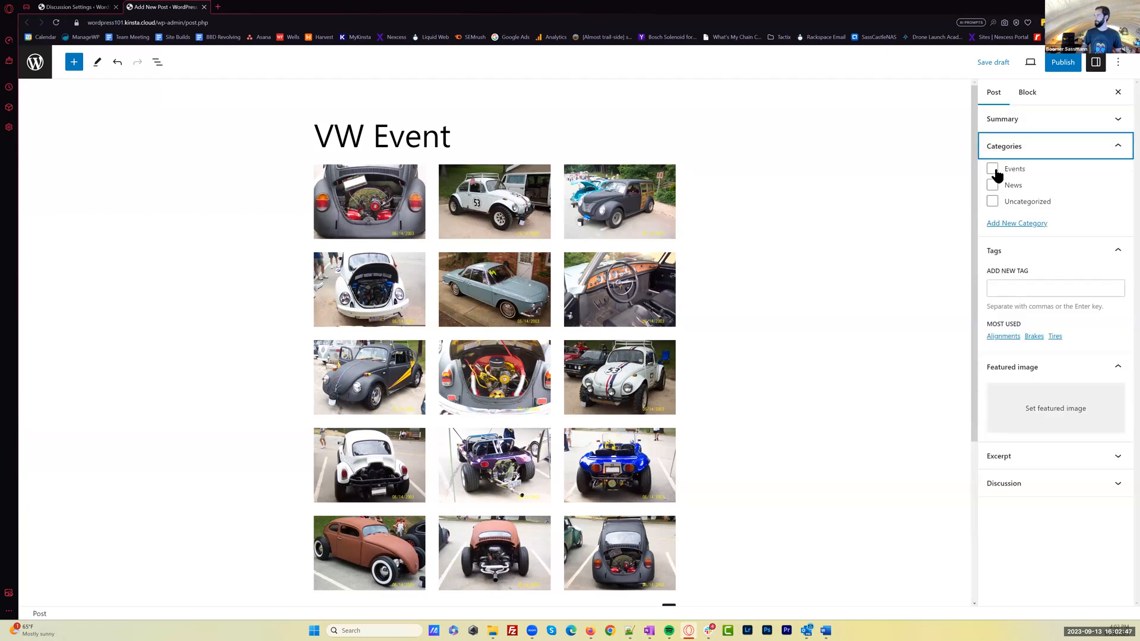
click(993, 170)
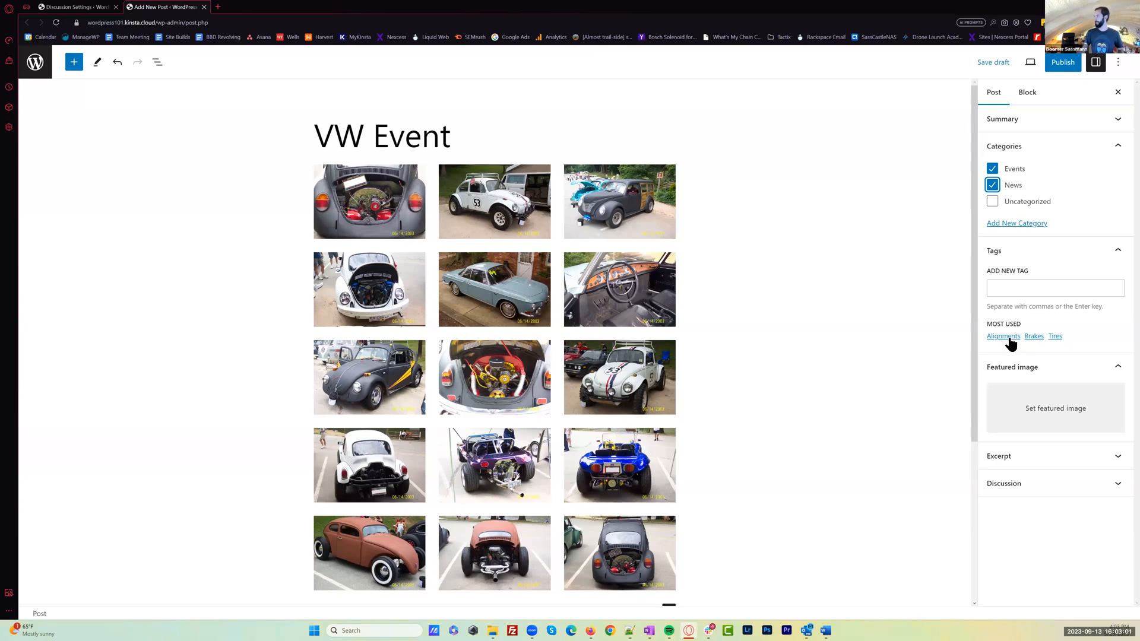
click(1011, 287)
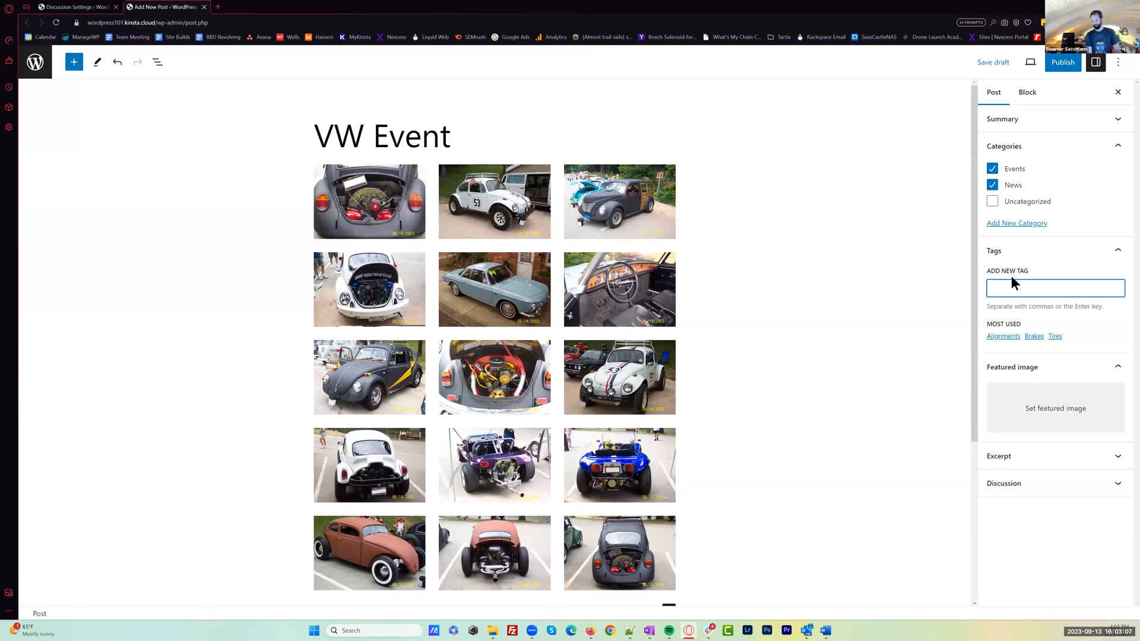
text(Photo Gallery of VW's)
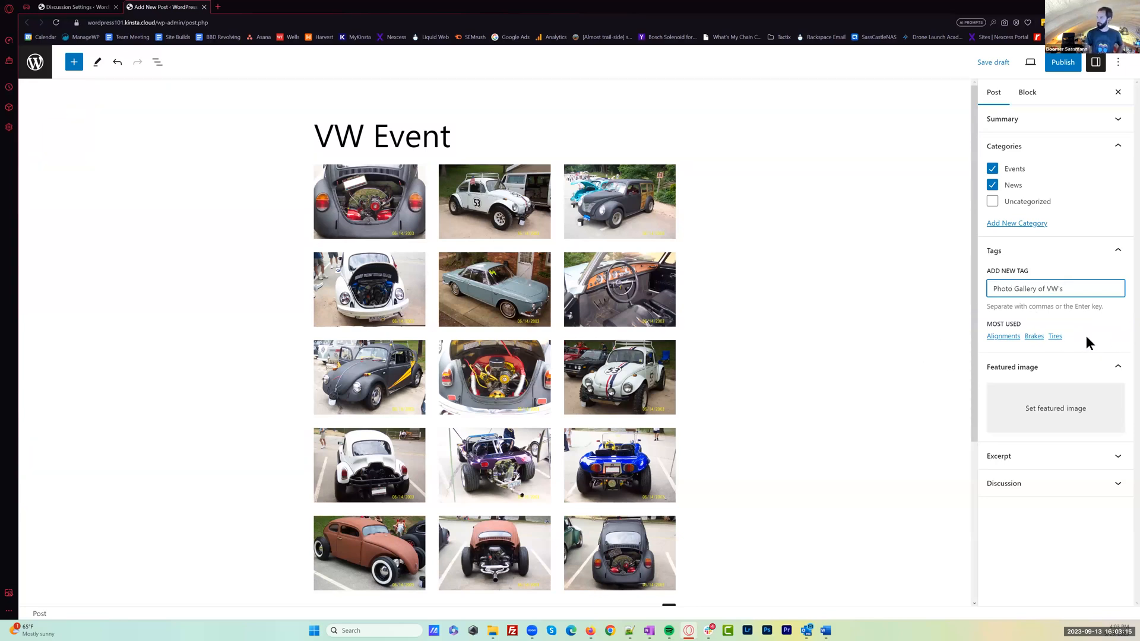
key(Return)
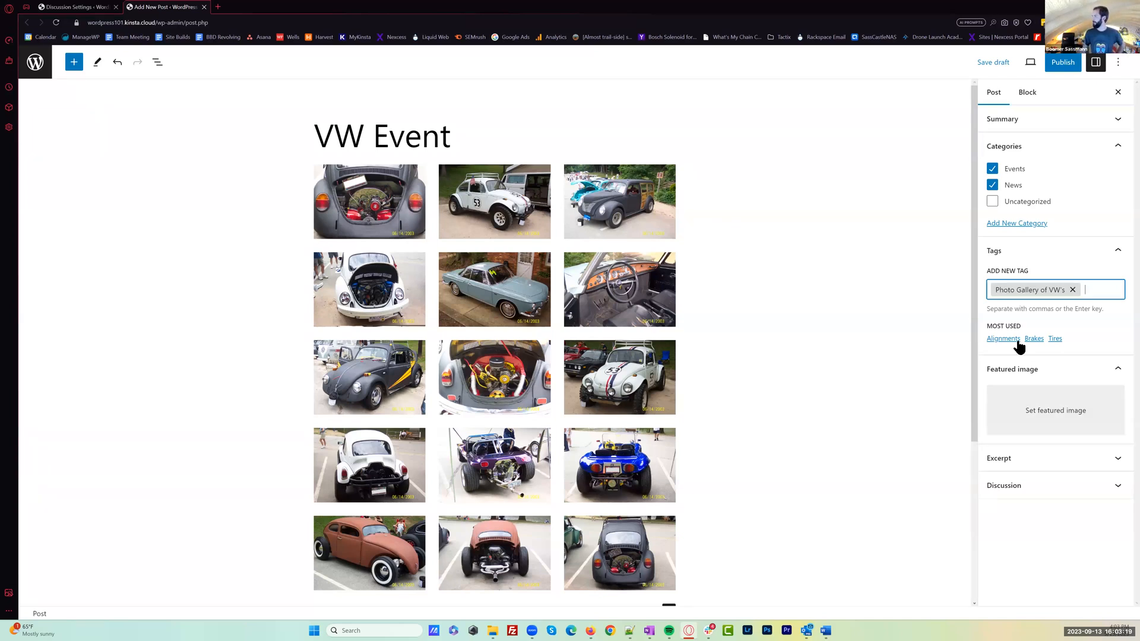
click(1055, 340)
Set the media library photo AshevilleVWRepairGallery02.jpg, the white number 53 Beetle, as the post's featured image
click(1079, 437)
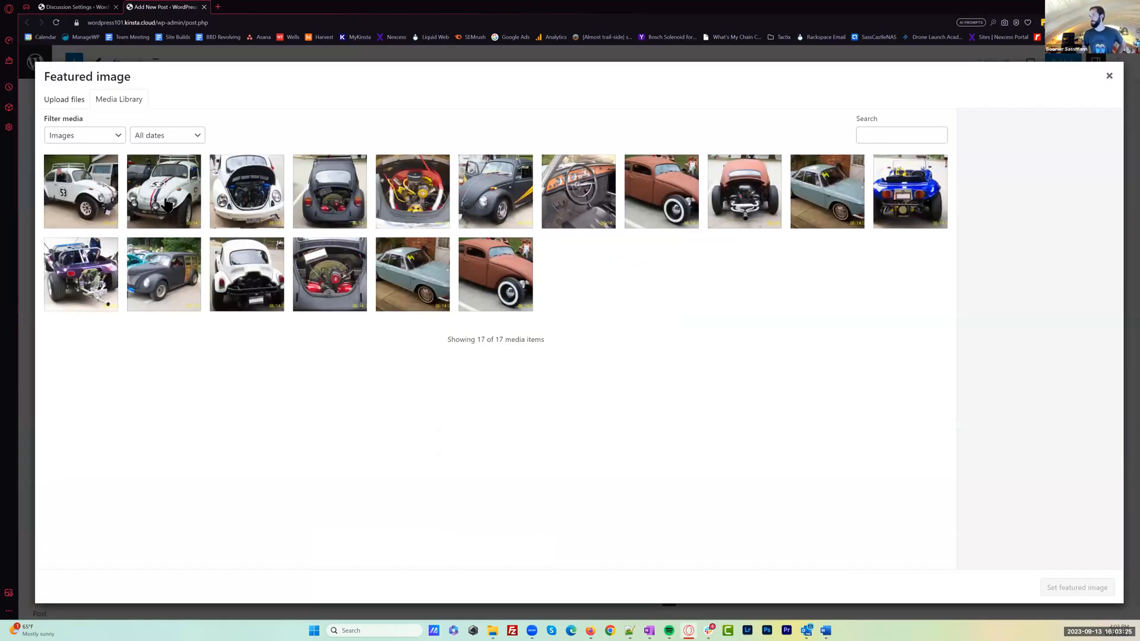
click(77, 189)
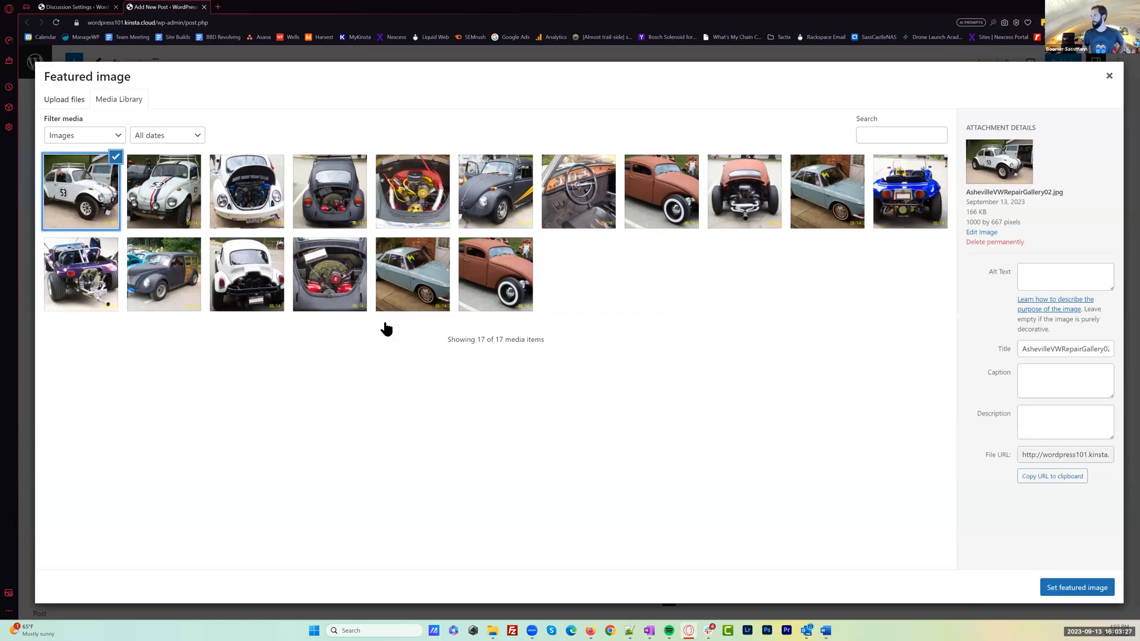
click(1083, 589)
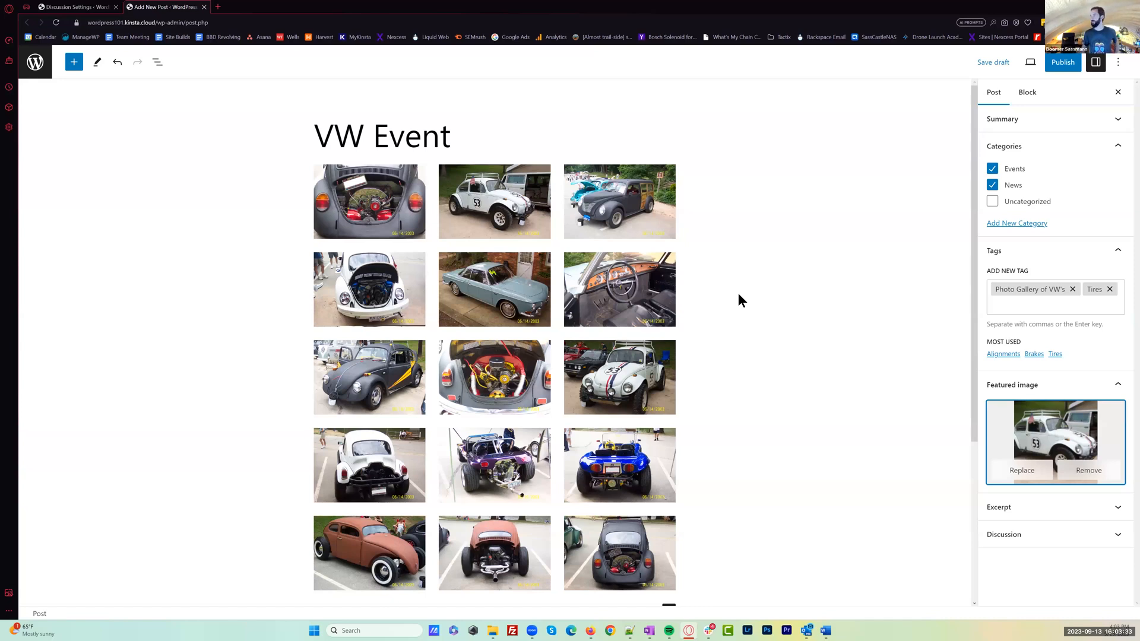
Publish the VW Event post immediately with public visibility, turning off the pre-publish checks for future posts
click(1062, 63)
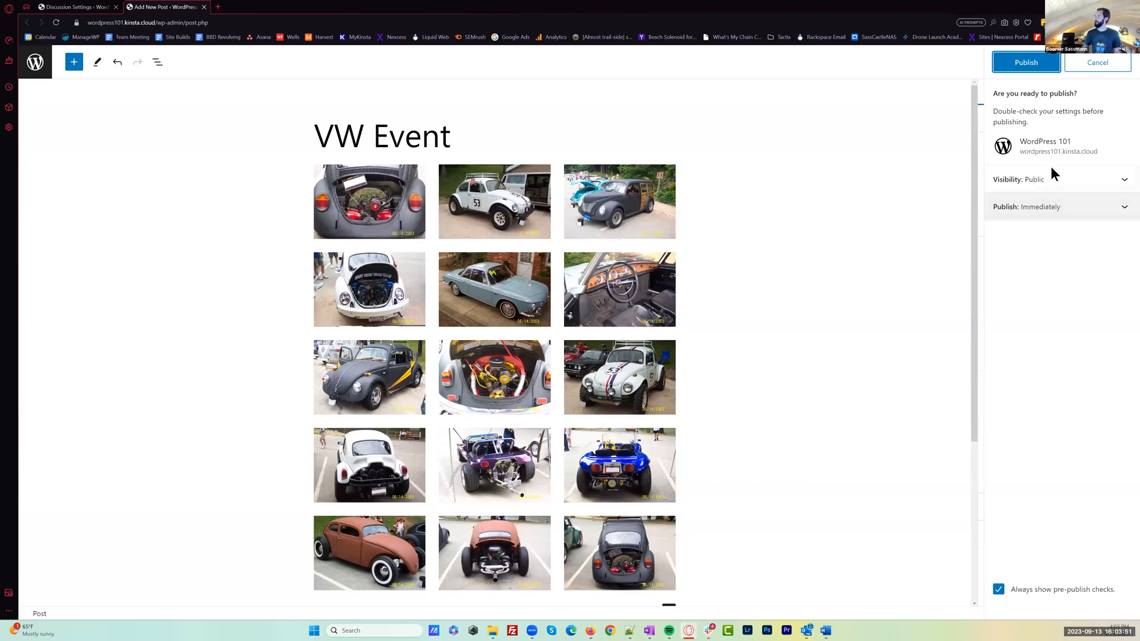
click(1085, 181)
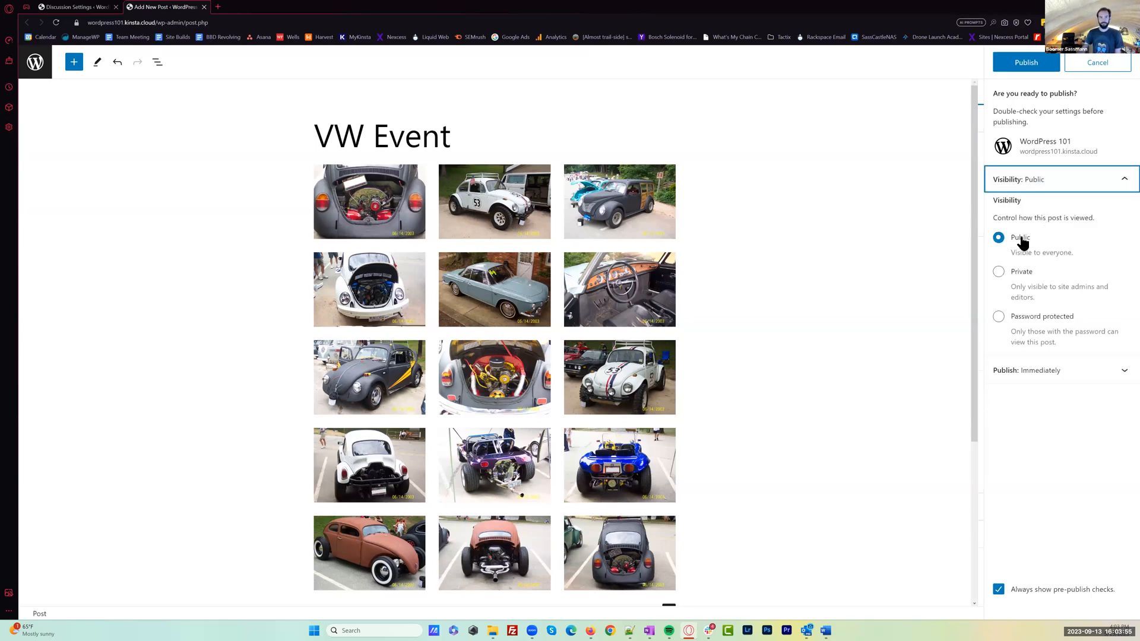
click(1107, 371)
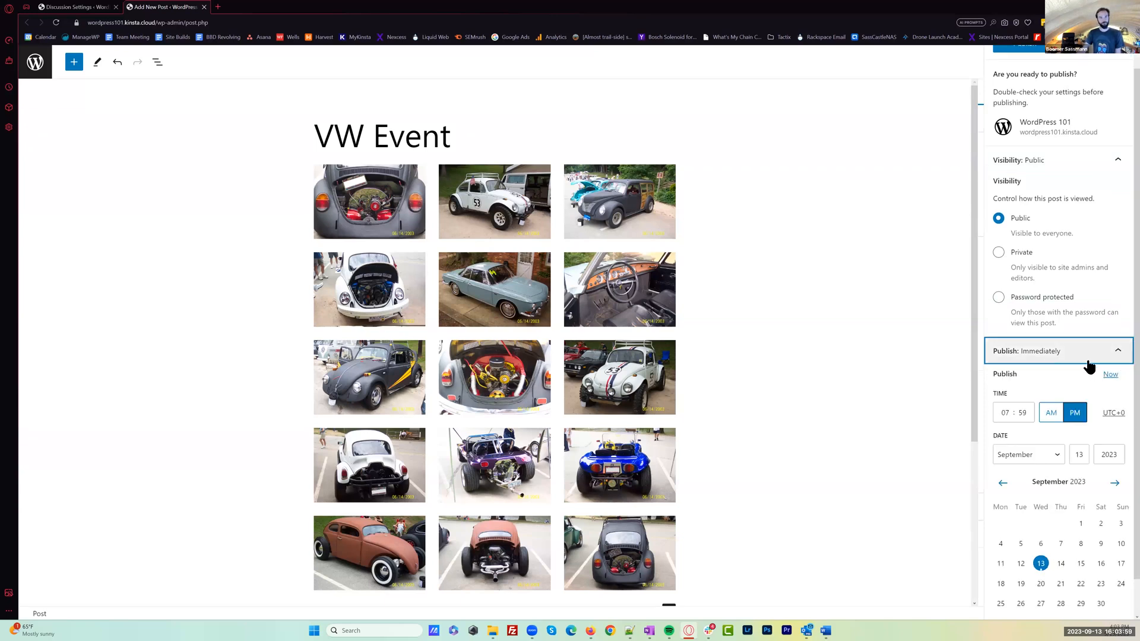
scroll(1084, 369, down, 1)
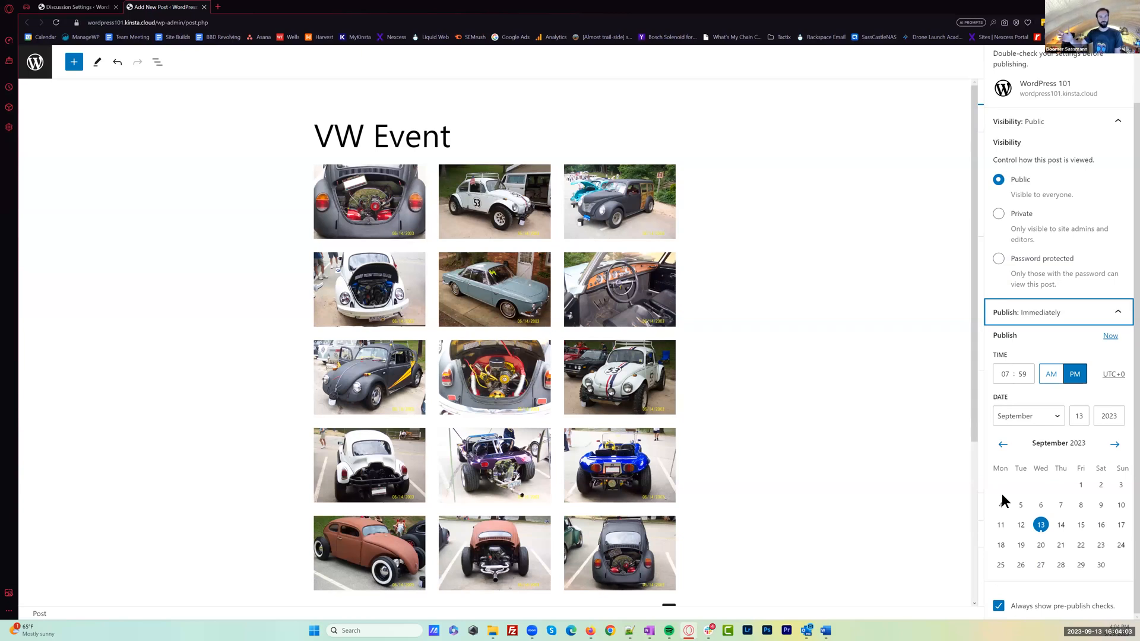
click(999, 606)
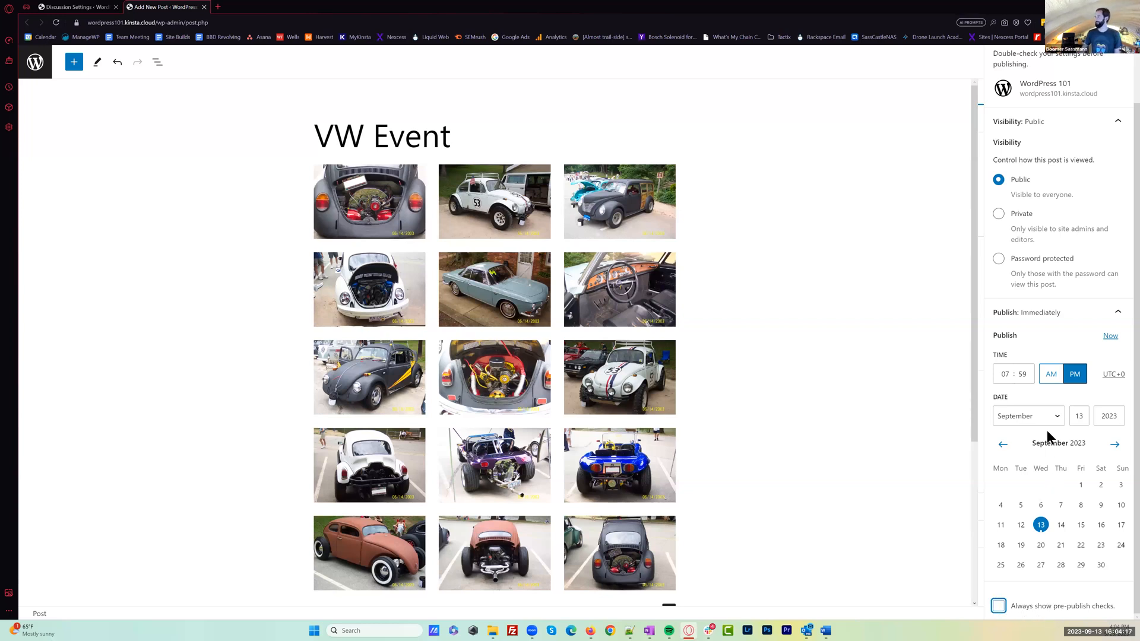
scroll(1005, 283, up, 2)
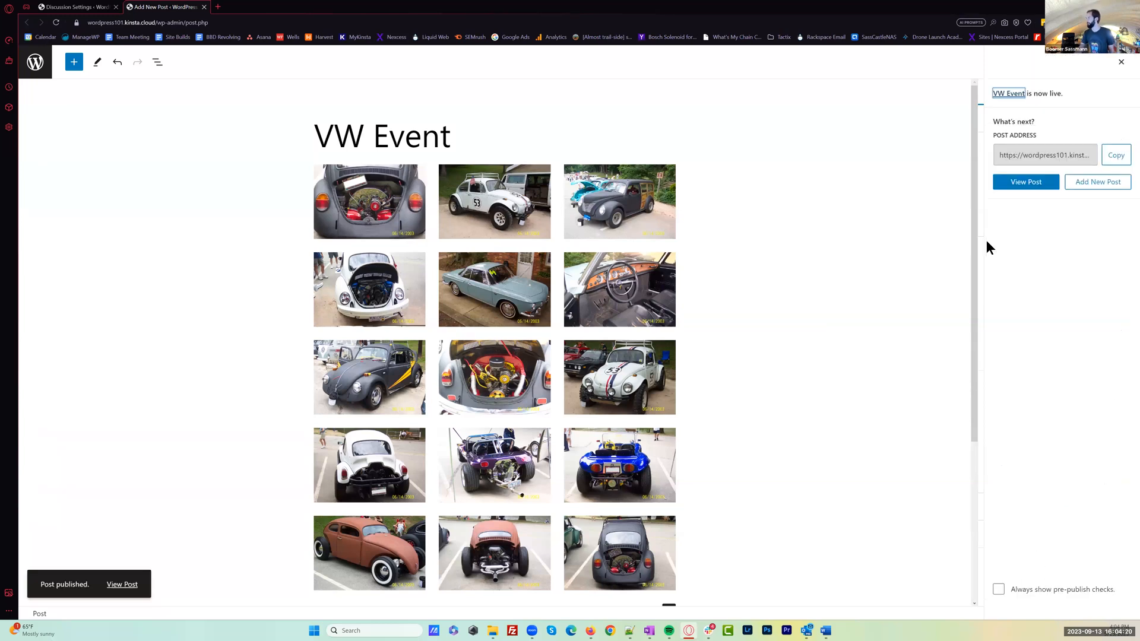
View the published VW Event post and look over its featured image, photo gallery, categories and tags
click(1031, 184)
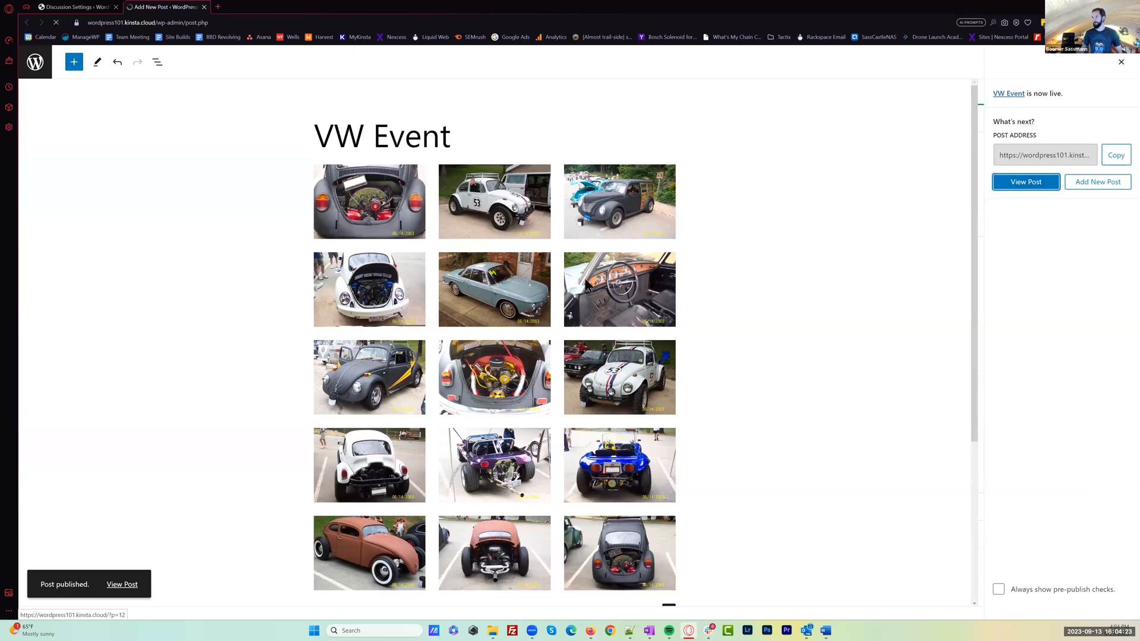
scroll(1002, 328, down, 3)
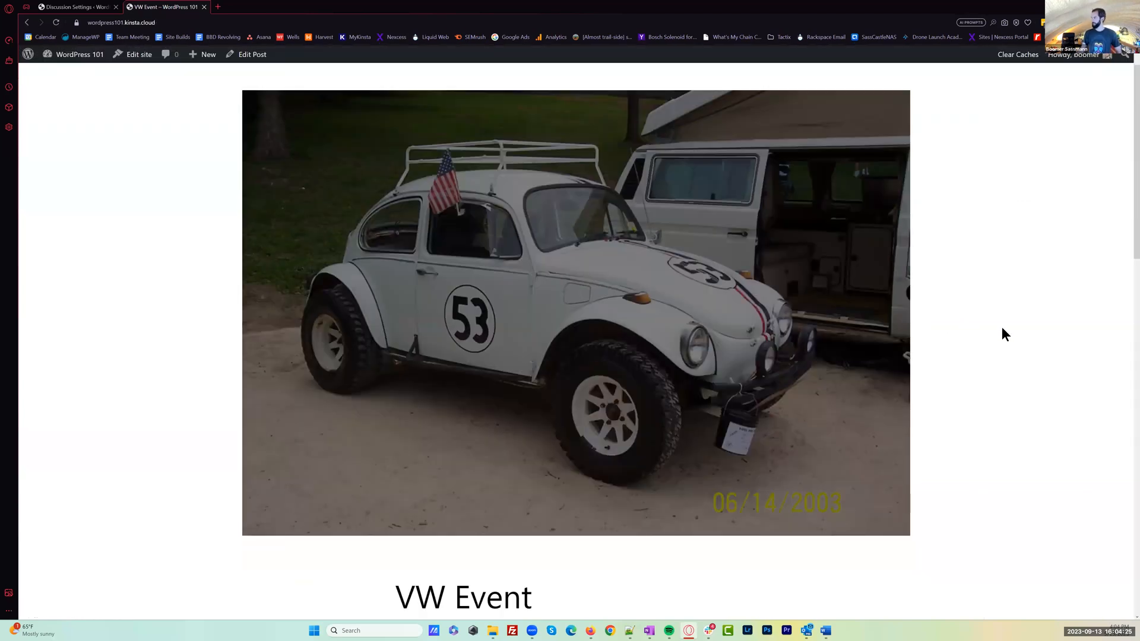
scroll(1002, 328, down, 2)
scroll(1002, 328, down, 3)
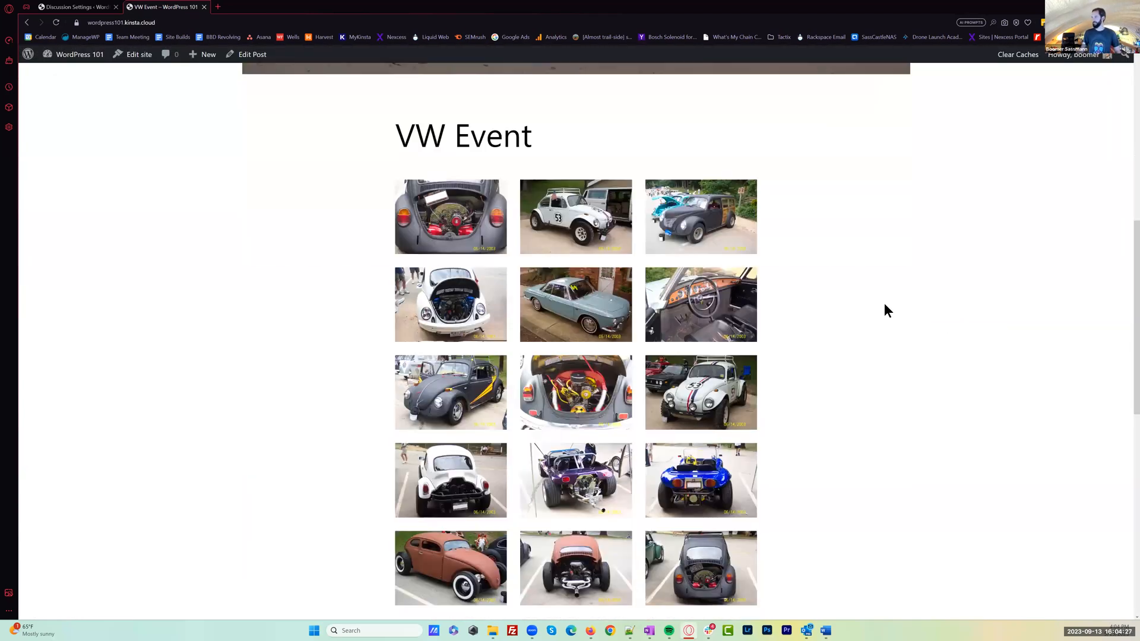
scroll(593, 296, down, 2)
scroll(639, 352, up, 2)
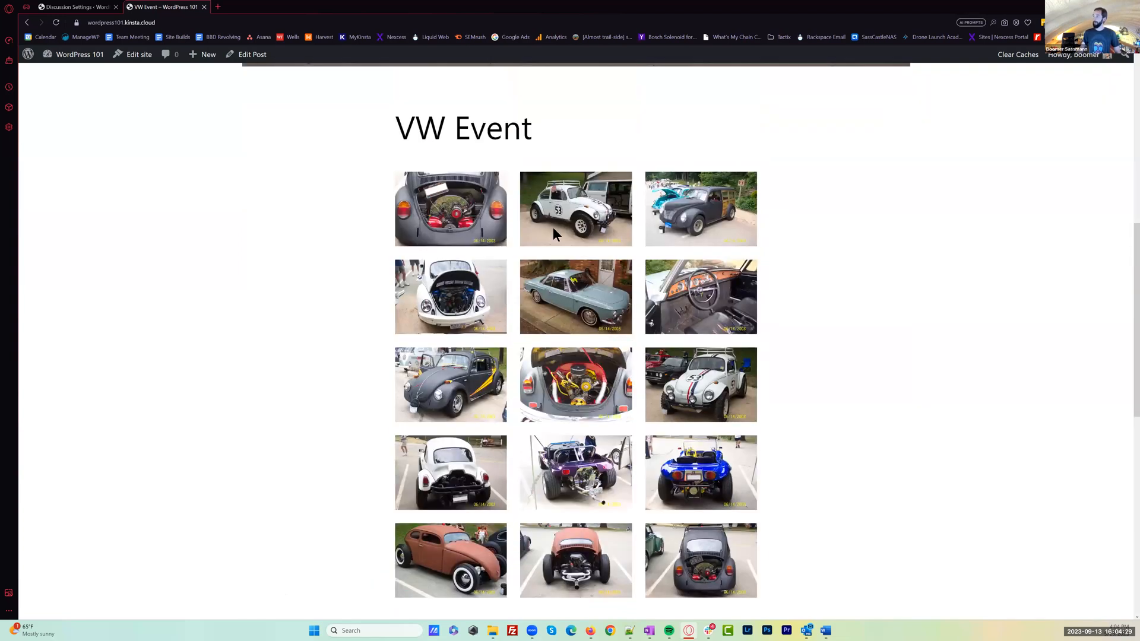
scroll(553, 227, down, 3)
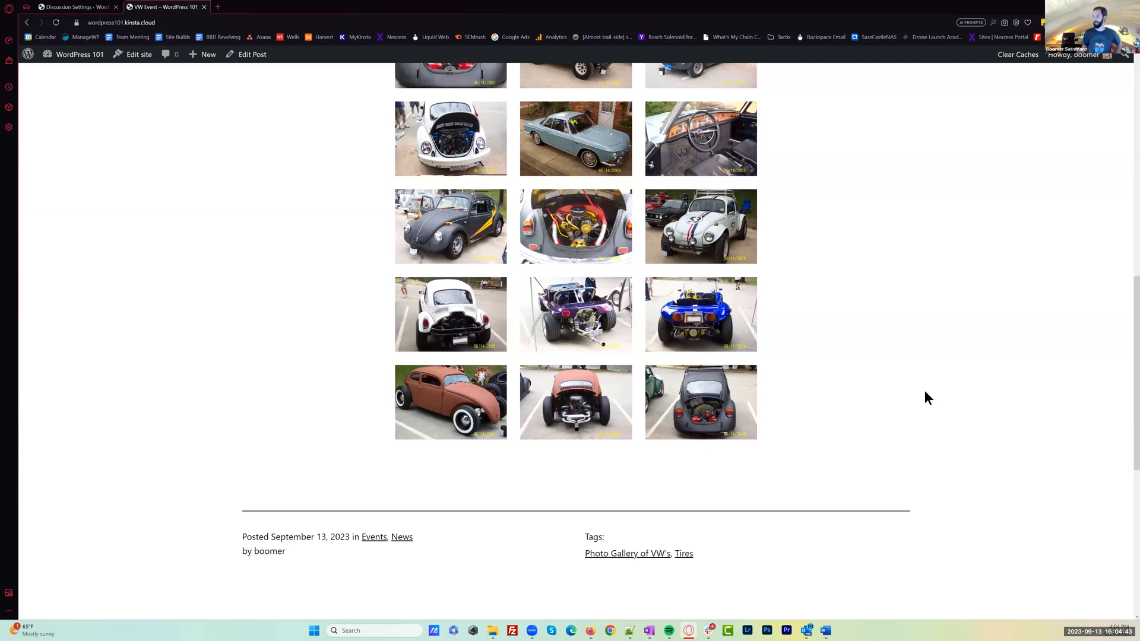
Open the News category archive from the VW Event post and look over its listed posts
scroll(911, 384, down, 3)
click(401, 359)
scroll(221, 393, down, 2)
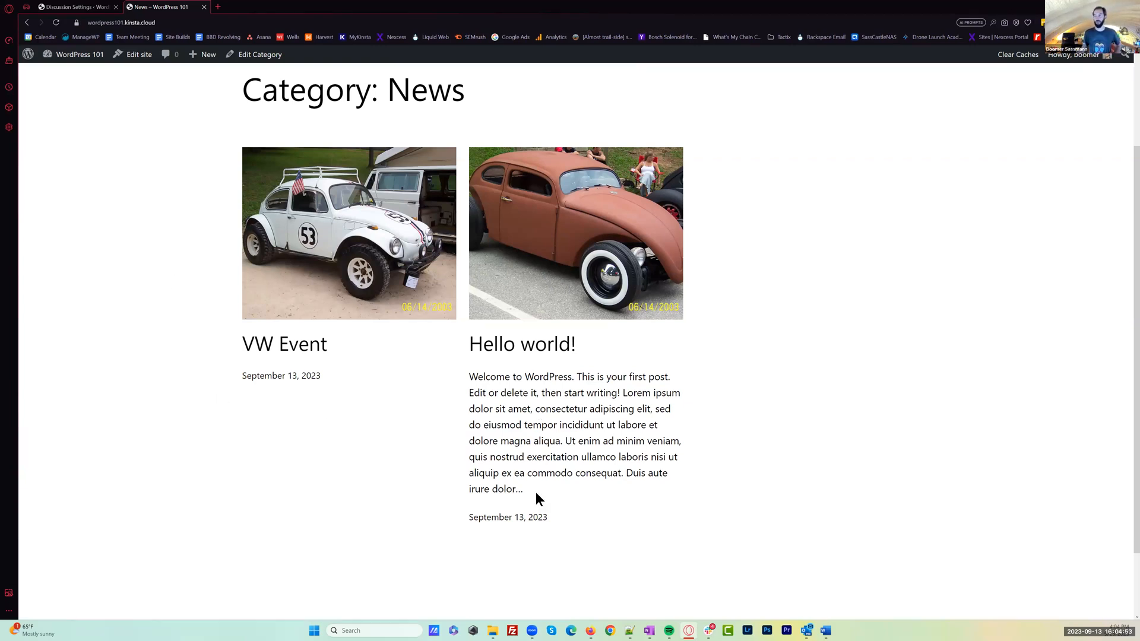
Look over the News archive, return to the site's dashboard, and open Sample Page for editing from the Pages list
scroll(792, 393, down, 2)
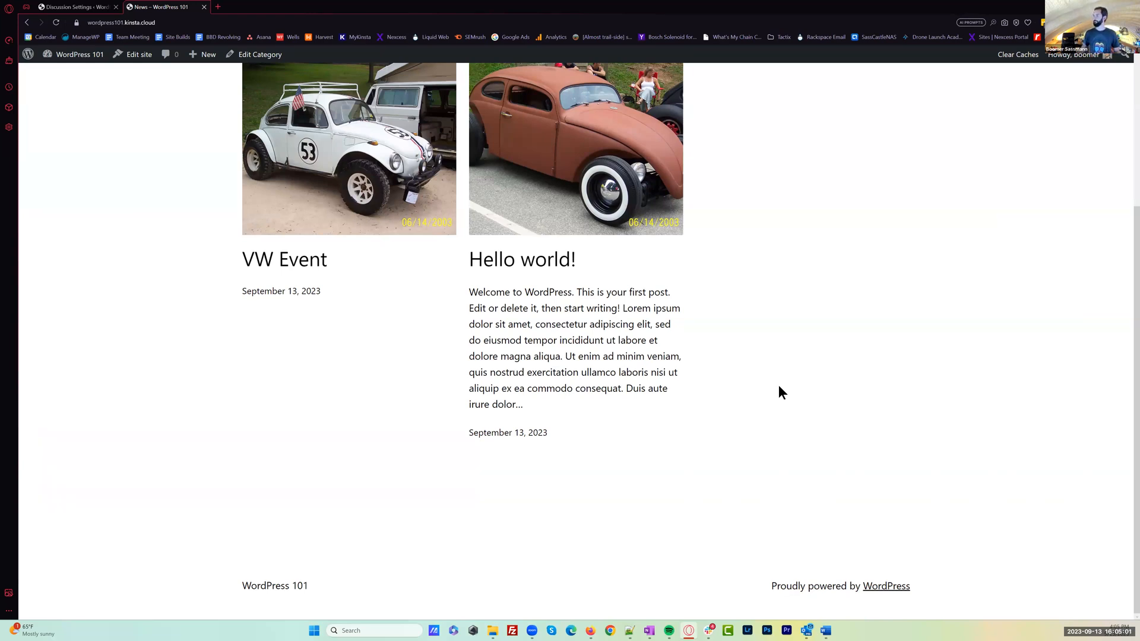
scroll(765, 368, up, 5)
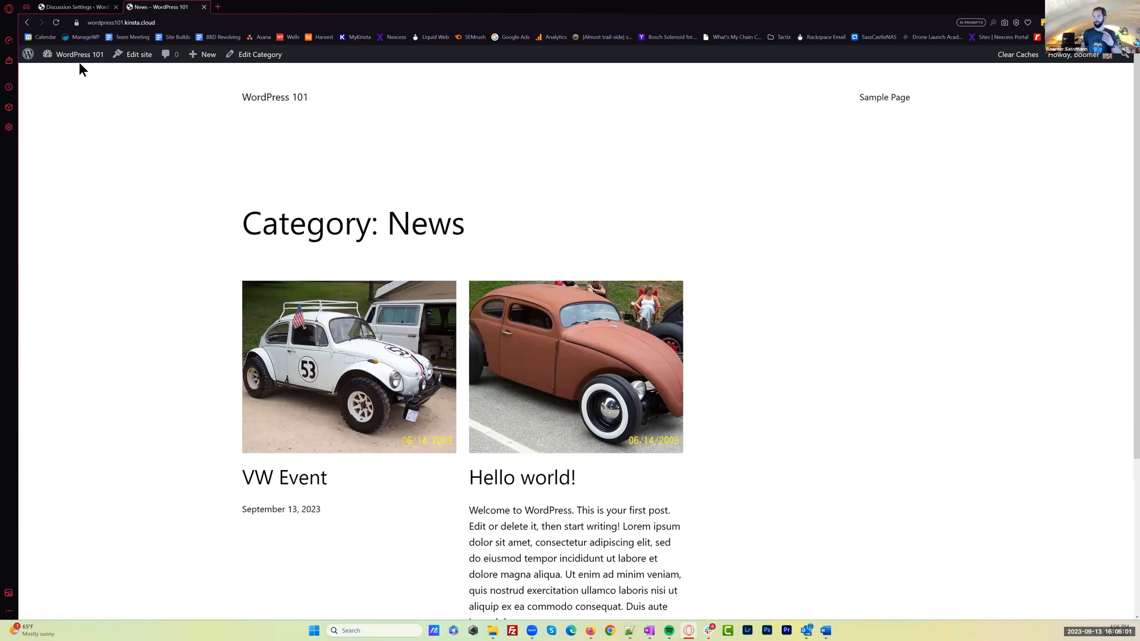
mouse_move(84, 67)
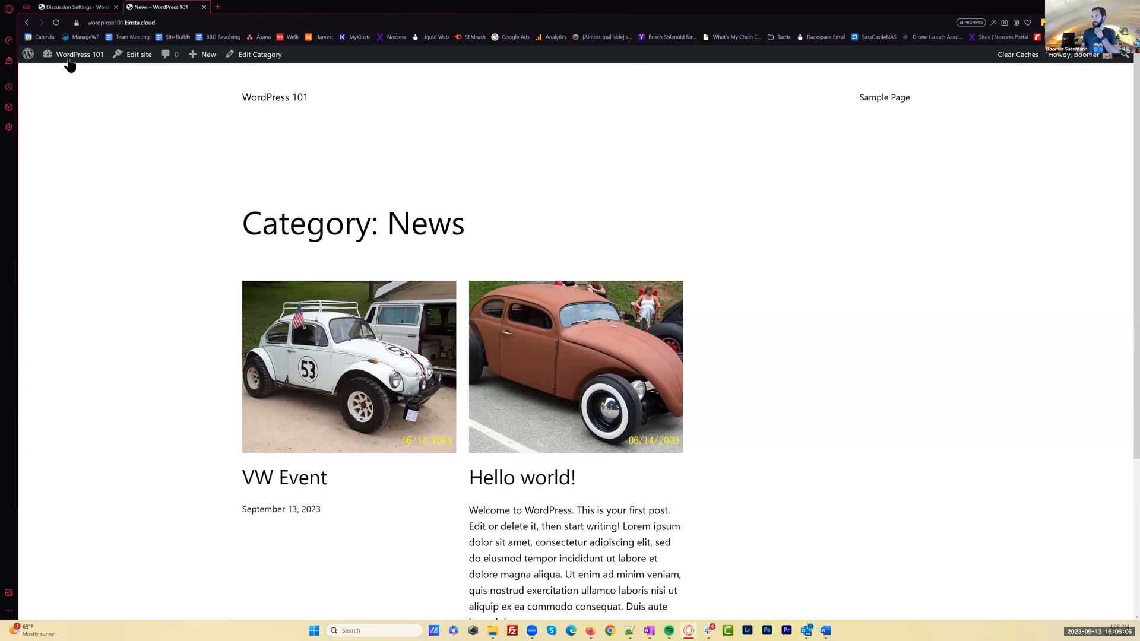
click(61, 74)
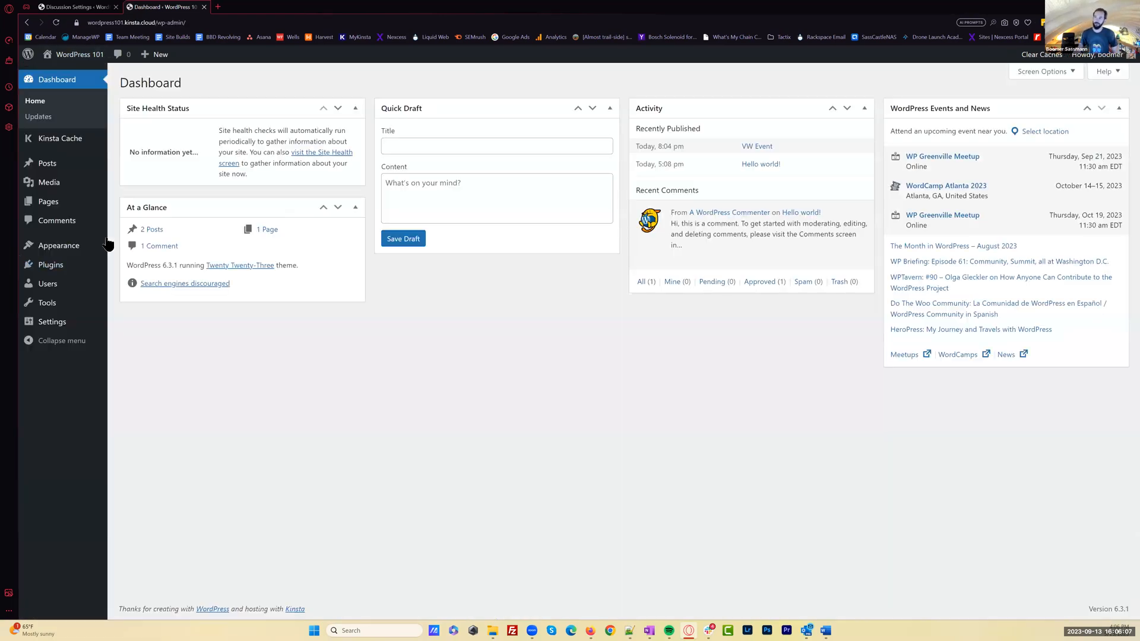
click(53, 203)
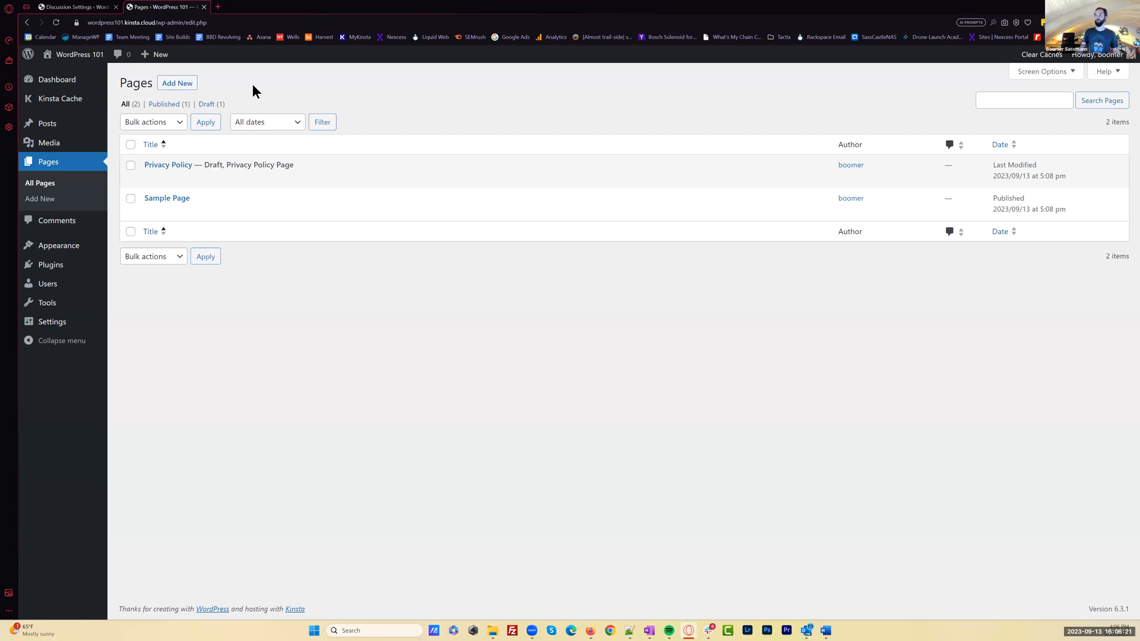
click(173, 199)
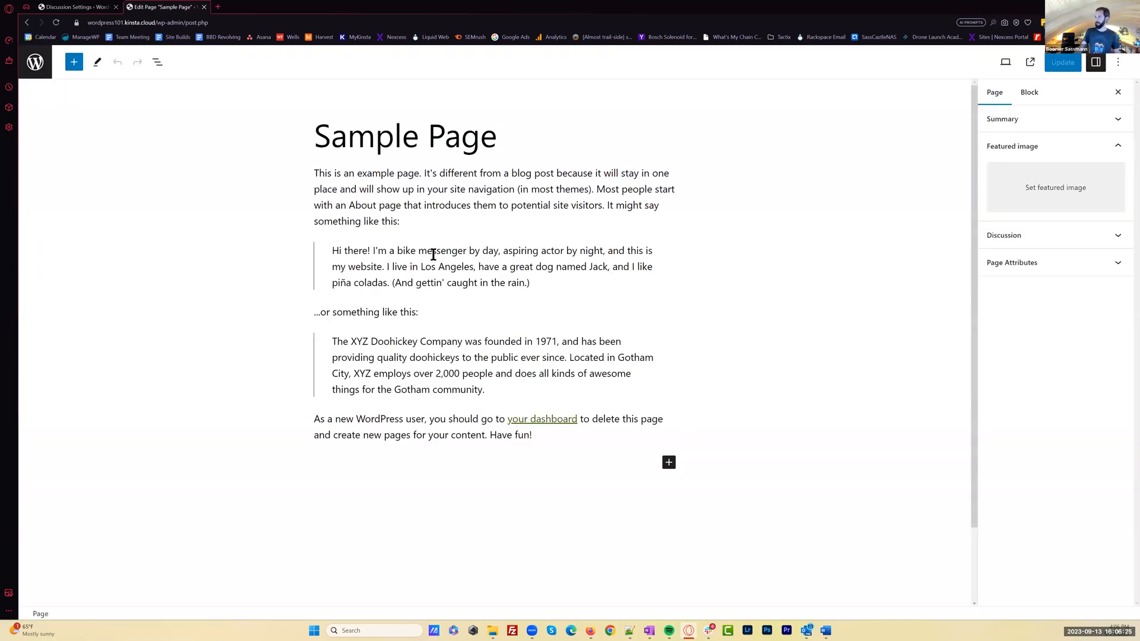
Inspect the opening paragraph and first quote block of Sample Page, and return to the Pages list
click(405, 199)
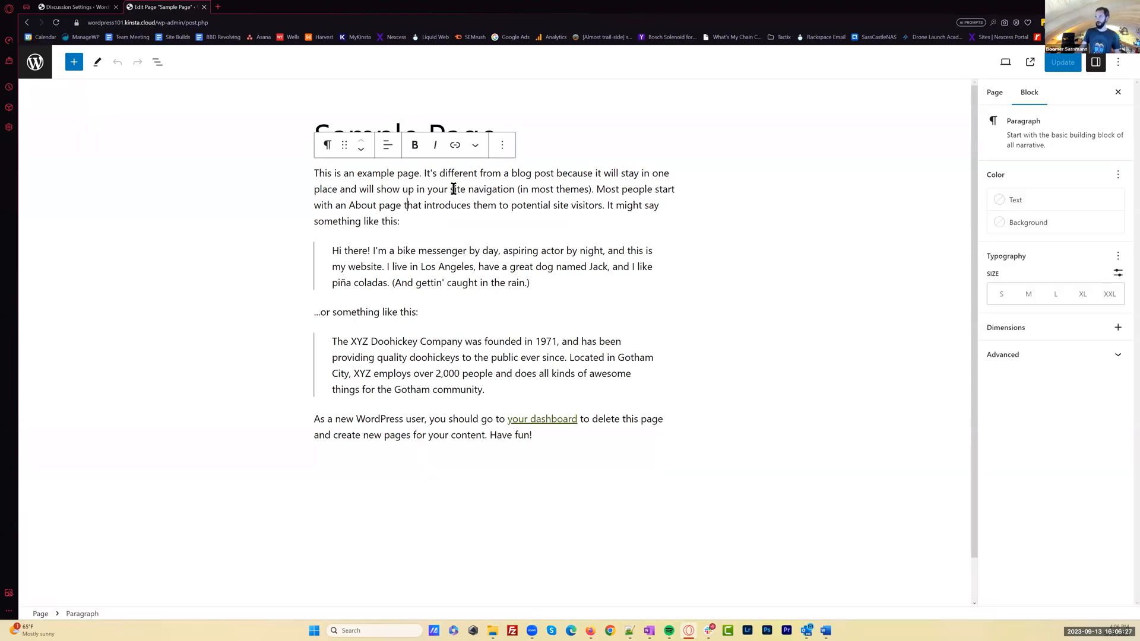
click(422, 267)
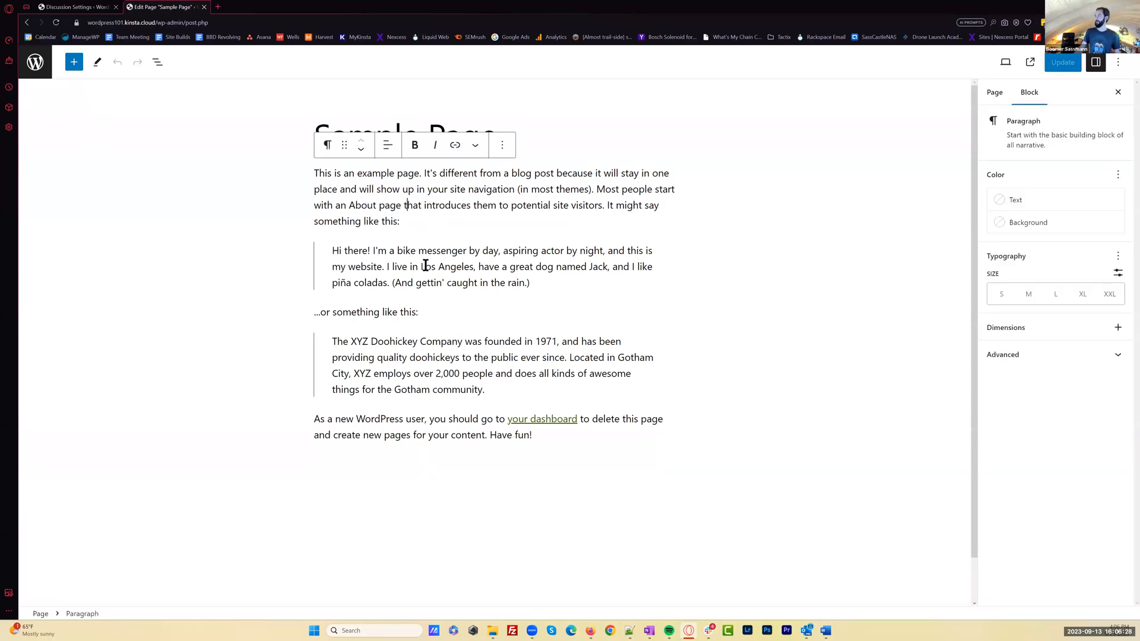
click(469, 279)
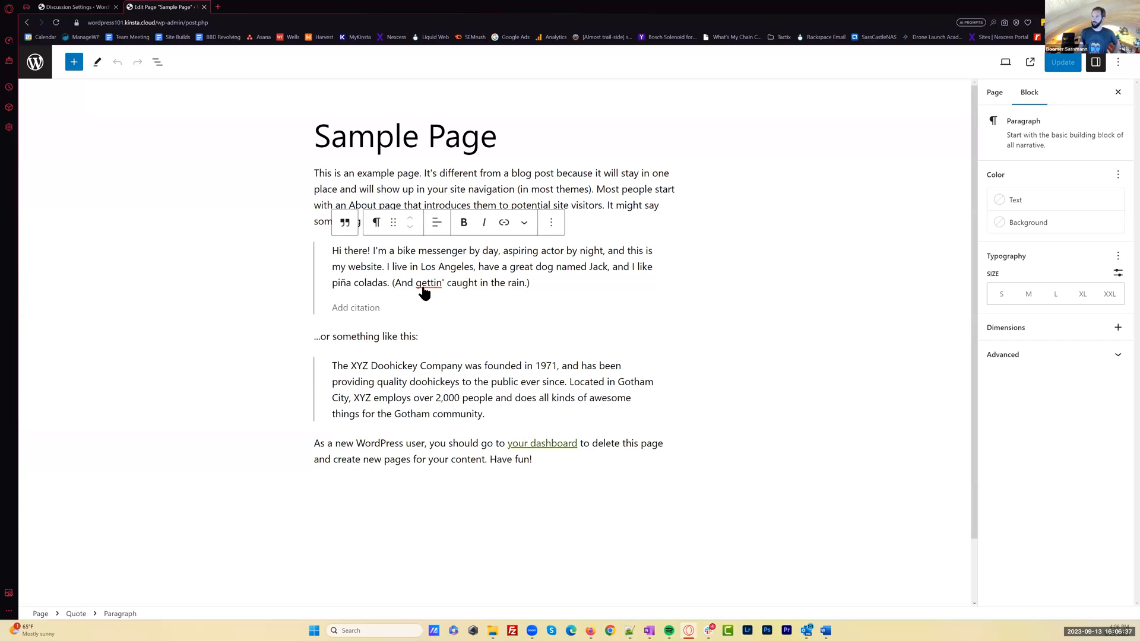
click(37, 64)
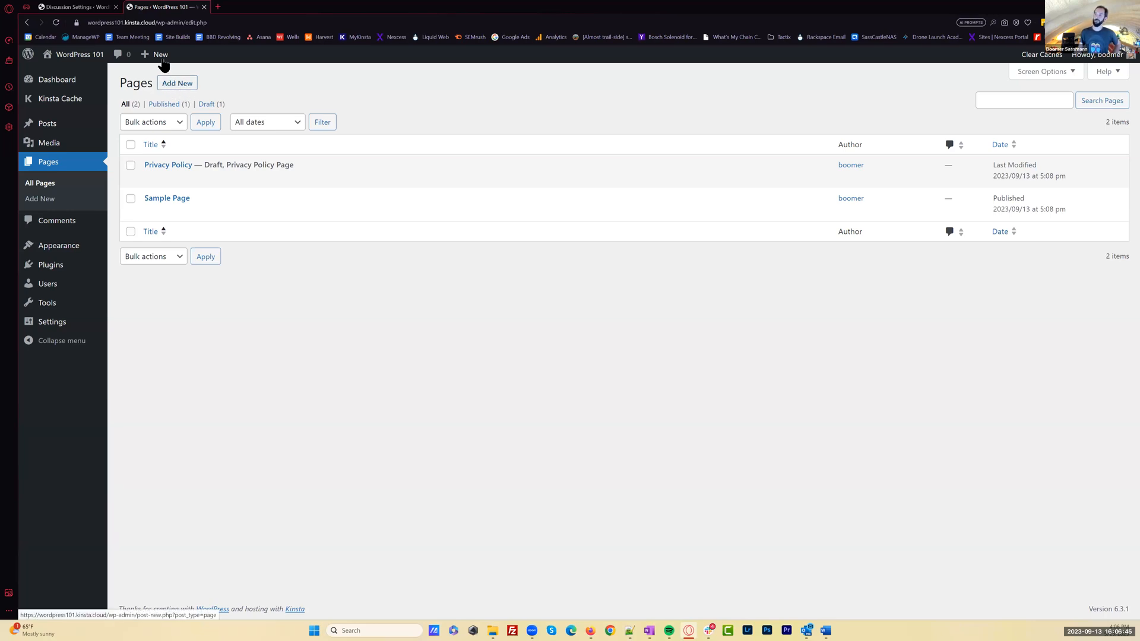
Add a new page titled Welcome
mouse_move(160, 60)
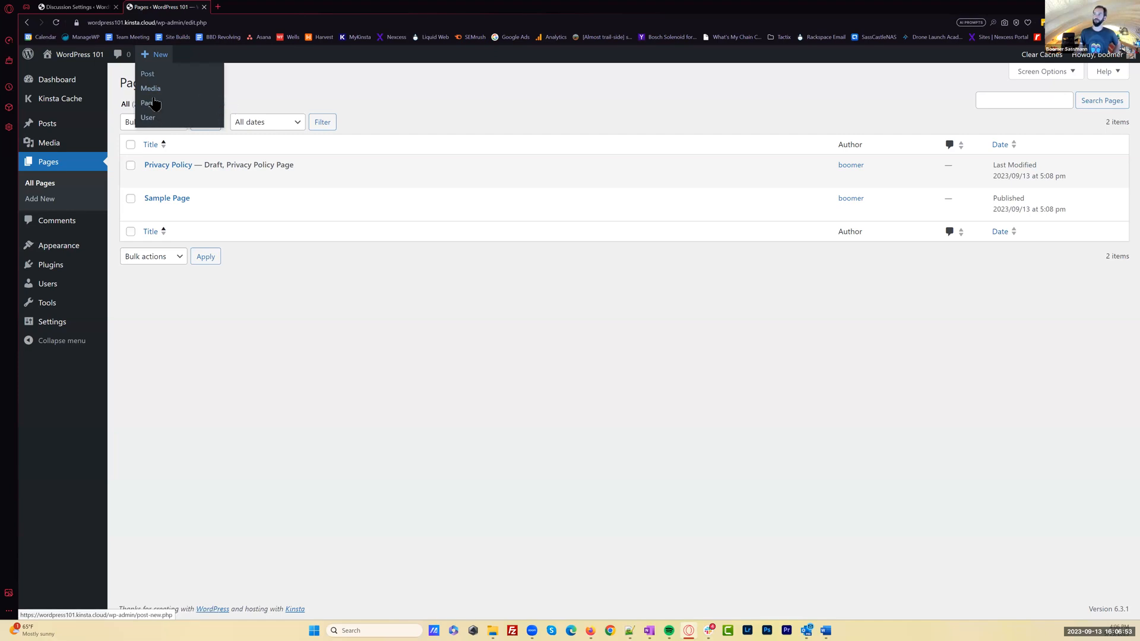
click(177, 83)
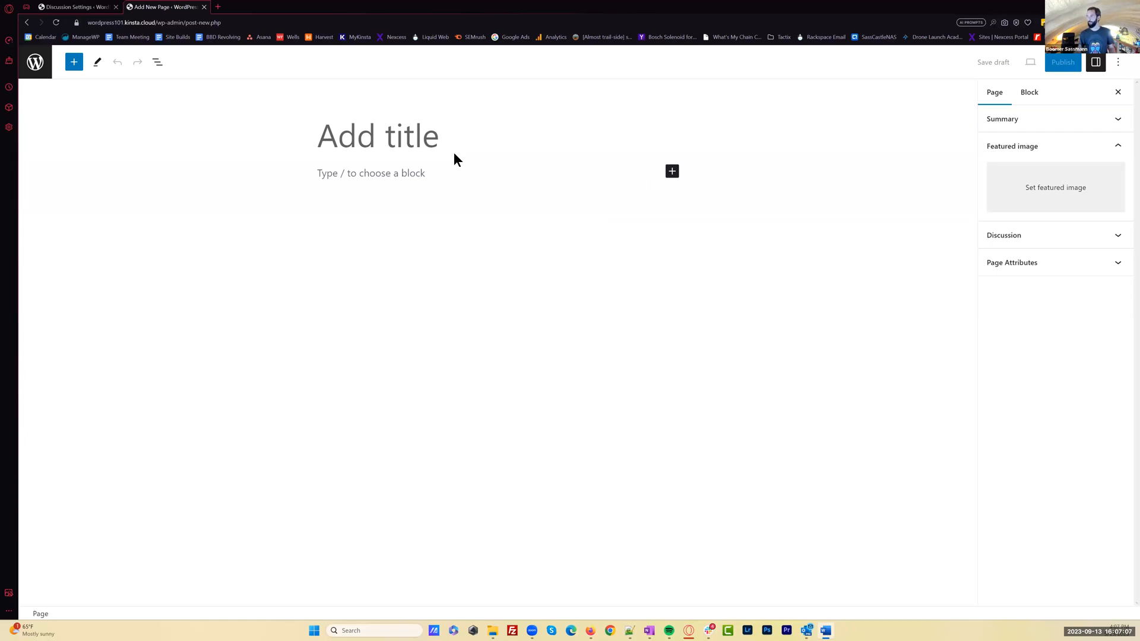
text(Welcome)
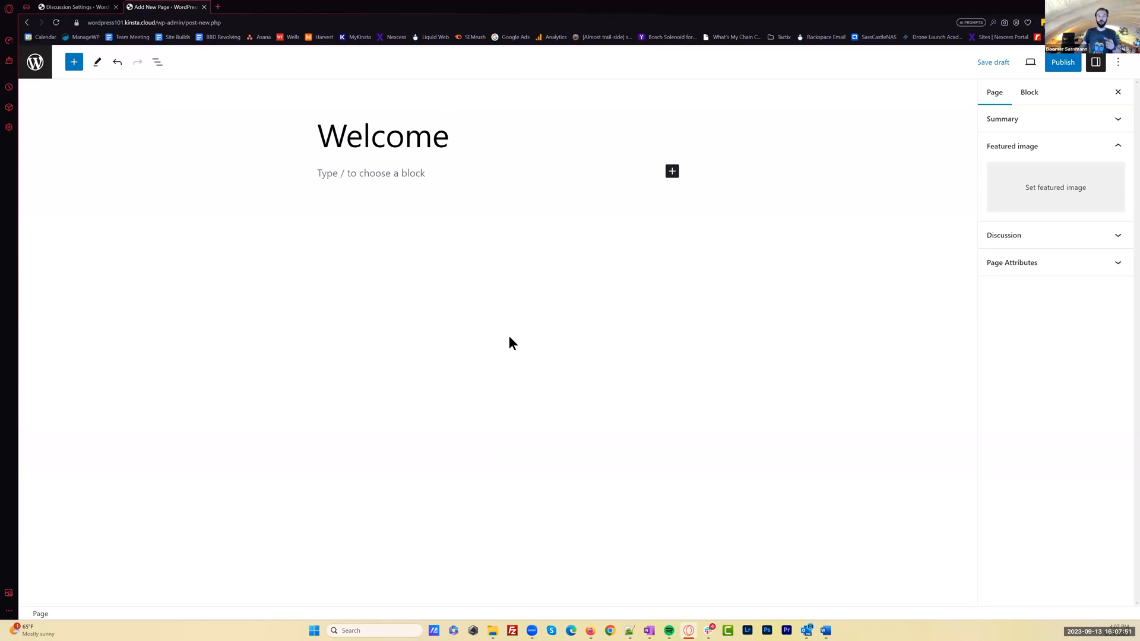
Copy the Home section text from the Word site content document, from "Welcome to Asheville VW Repair" through the bullet list, into the Welcome page body
key(alt+Tab)
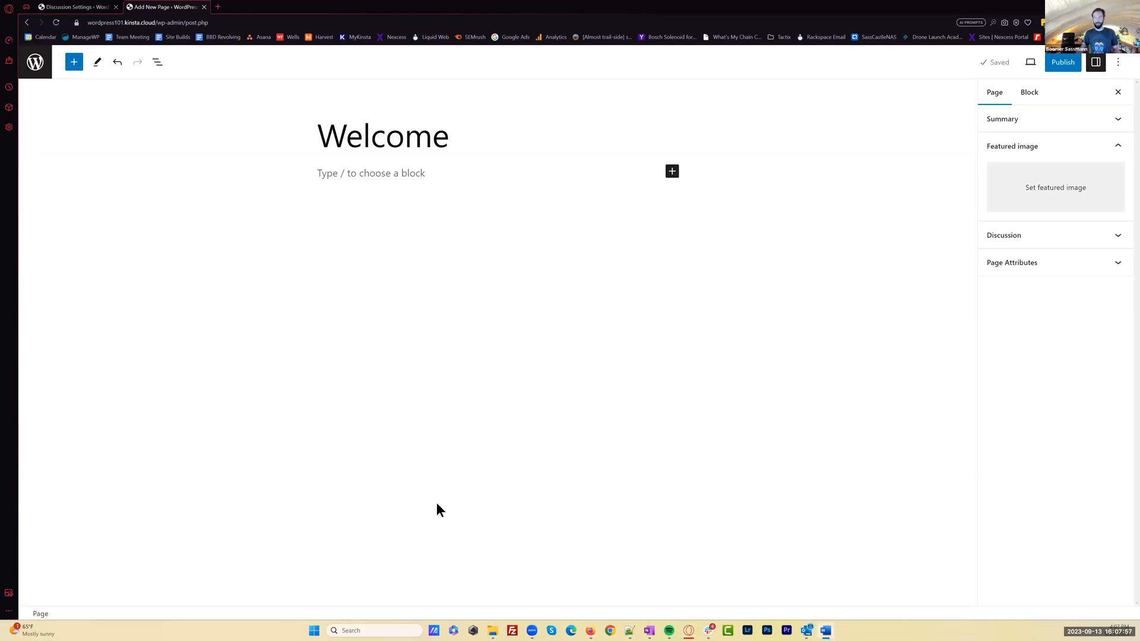
click(374, 173)
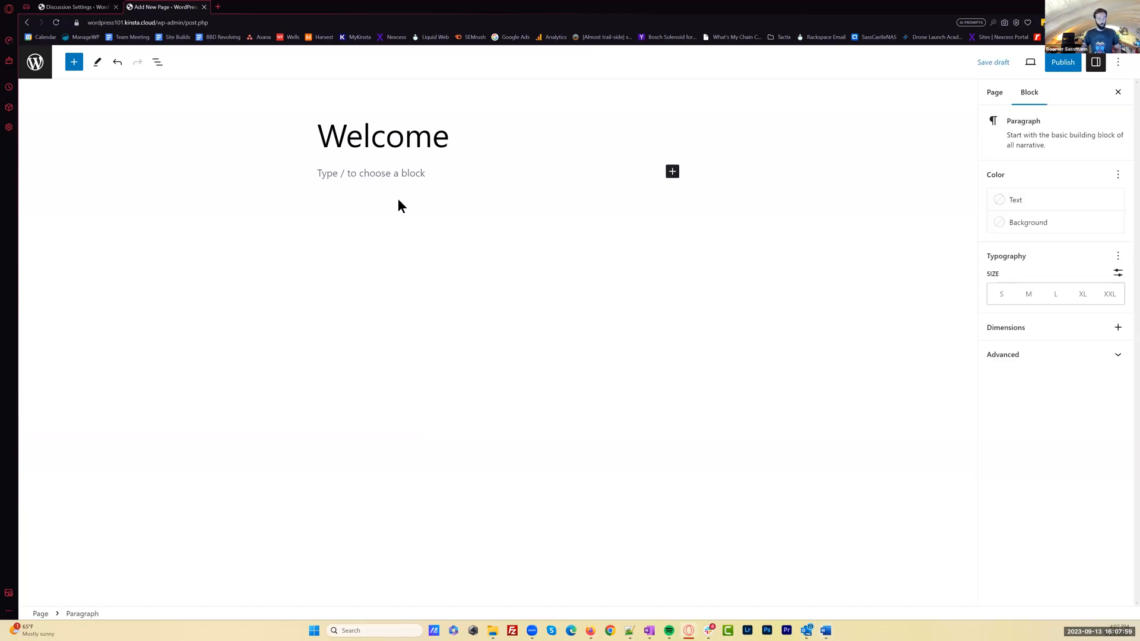
key(ctrl+v)
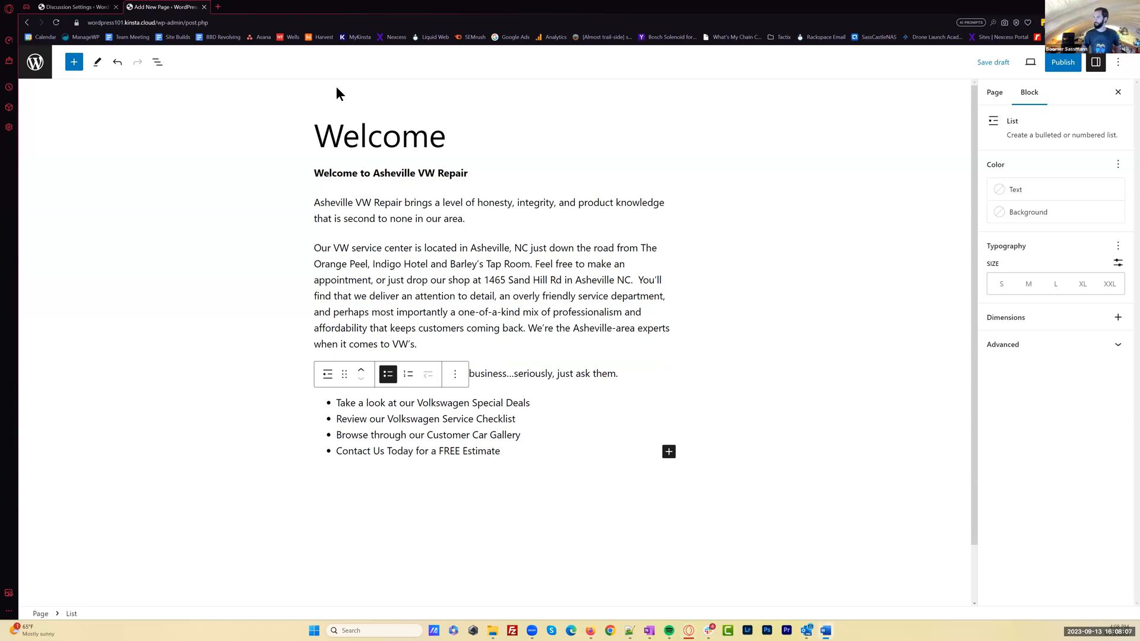
Switch to Word, enlarge the AshevilleVWRepairSiteContent.docx window to look through its page sections, and return to the Welcome page editor
key(alt+Tab)
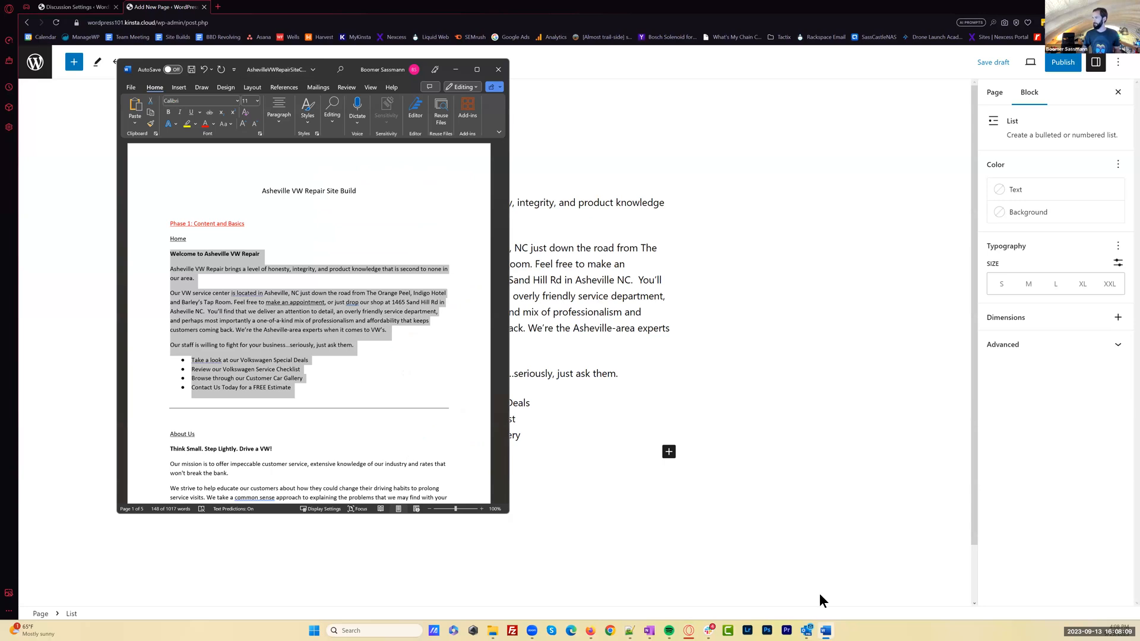
drag(509, 514, 831, 603)
scroll(494, 391, up, 2)
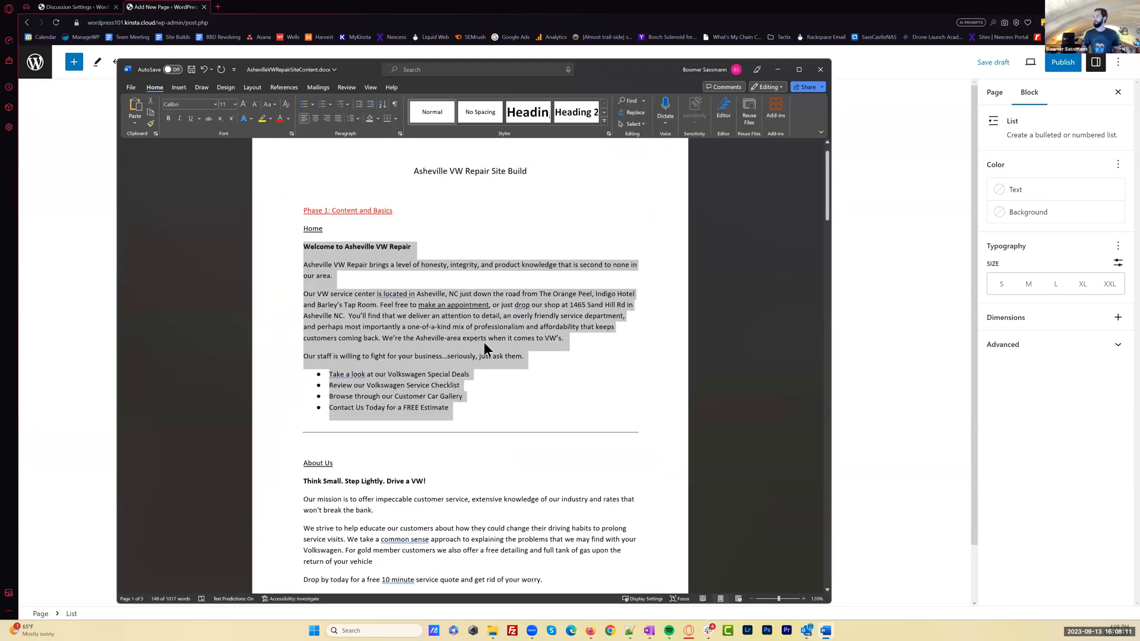
scroll(483, 342, down, 15)
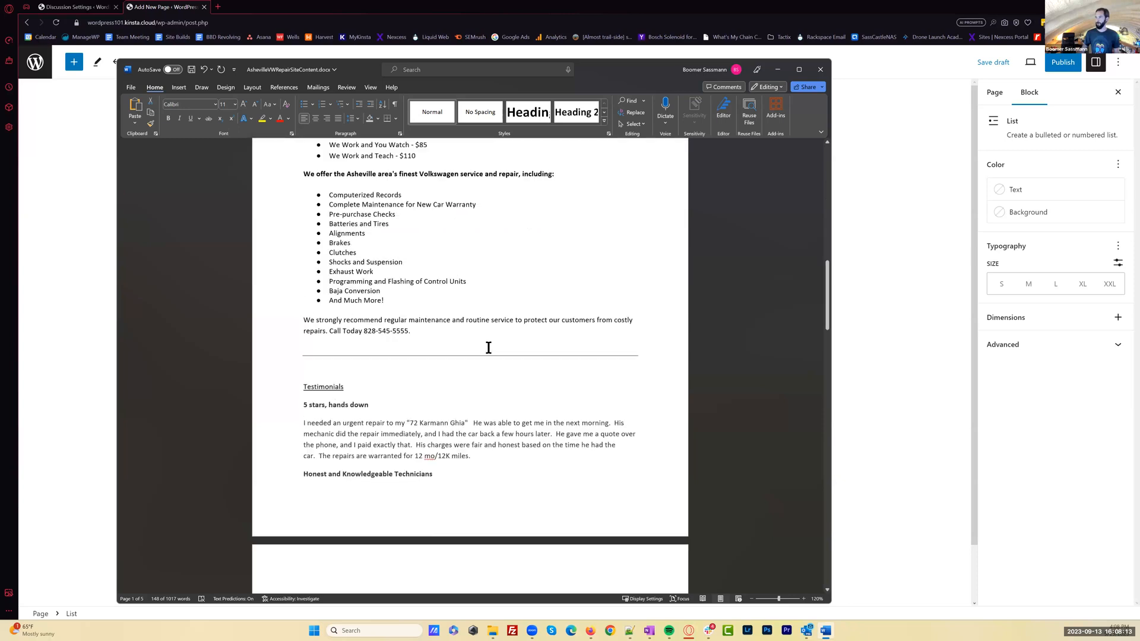
scroll(550, 361, up, 2)
scroll(549, 361, up, 13)
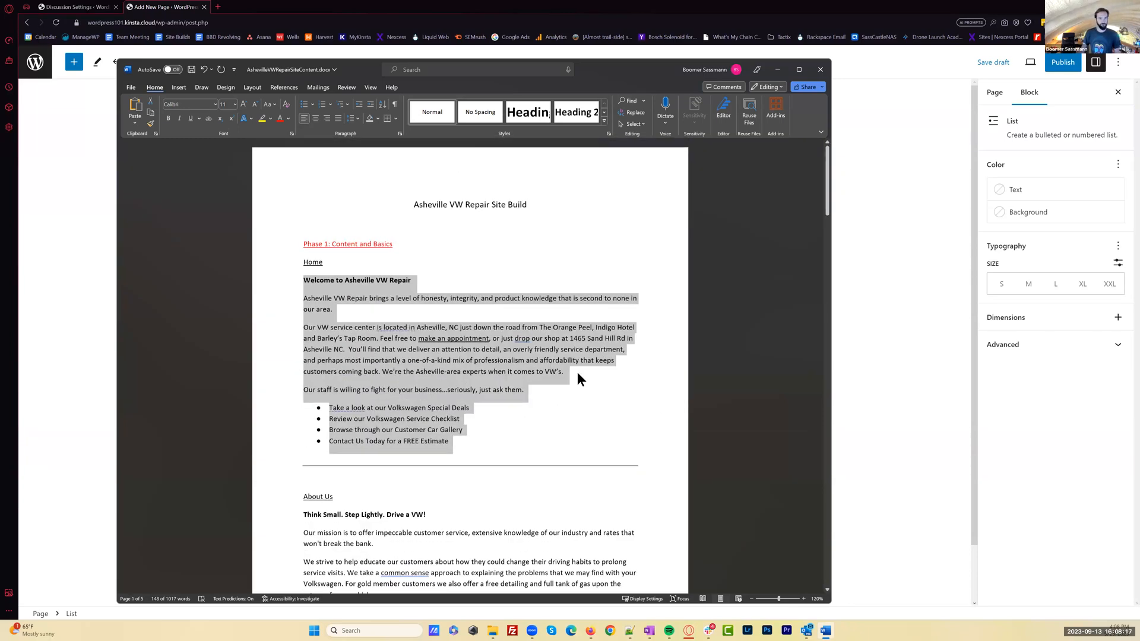
click(524, 312)
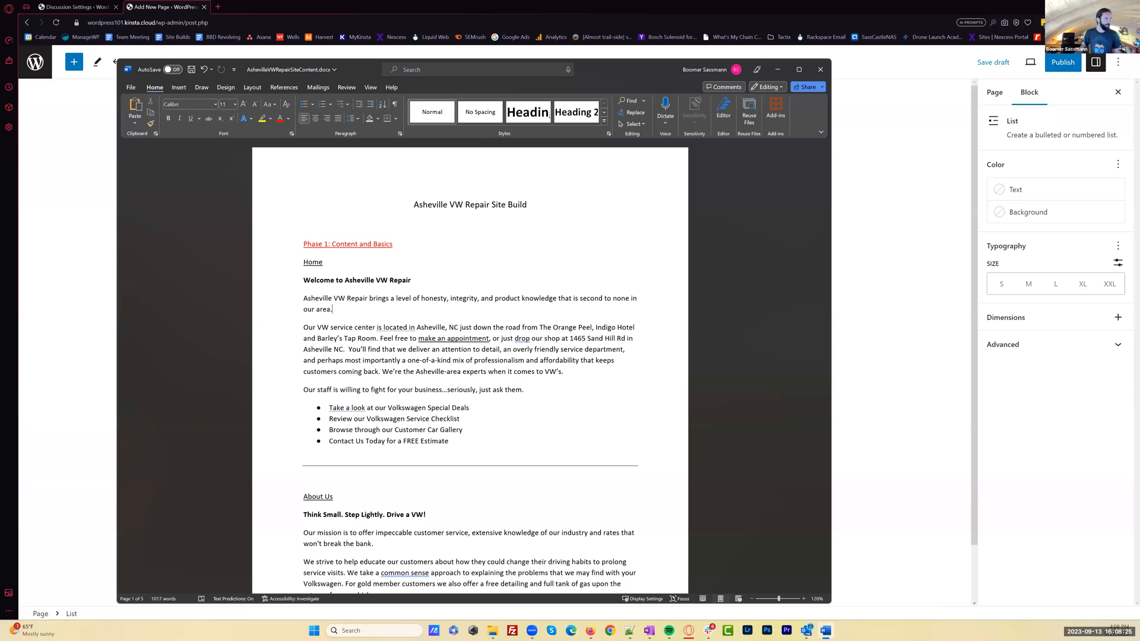
click(778, 69)
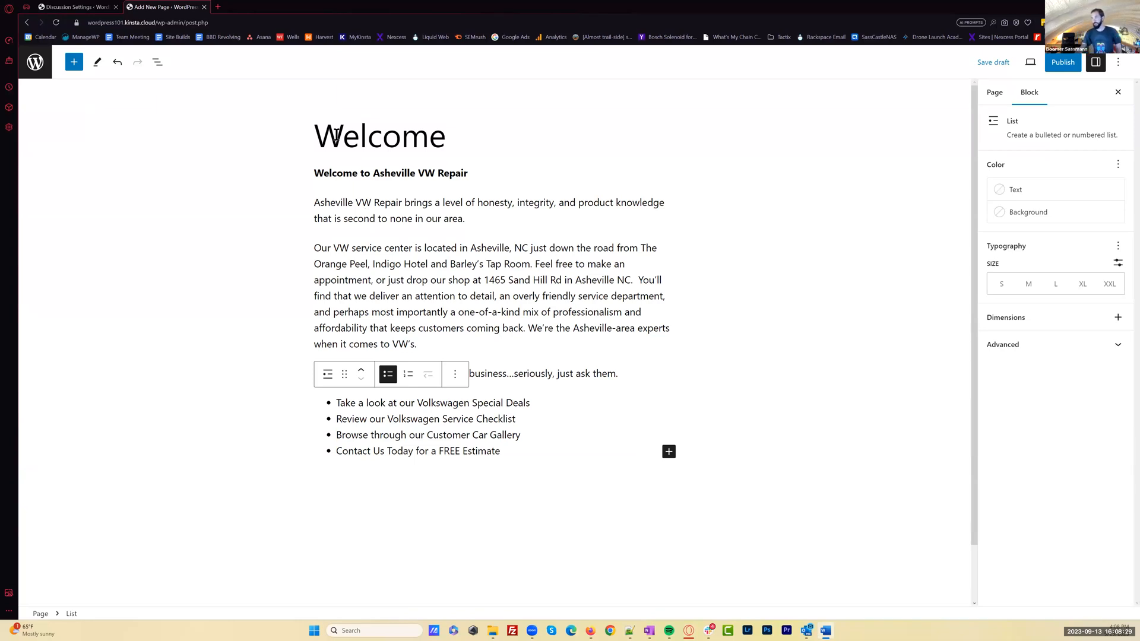
Examine how the pasted Welcome page content is split into blocks, checking the bold opening line, the paragraphs and the list items
triple_click(371, 170)
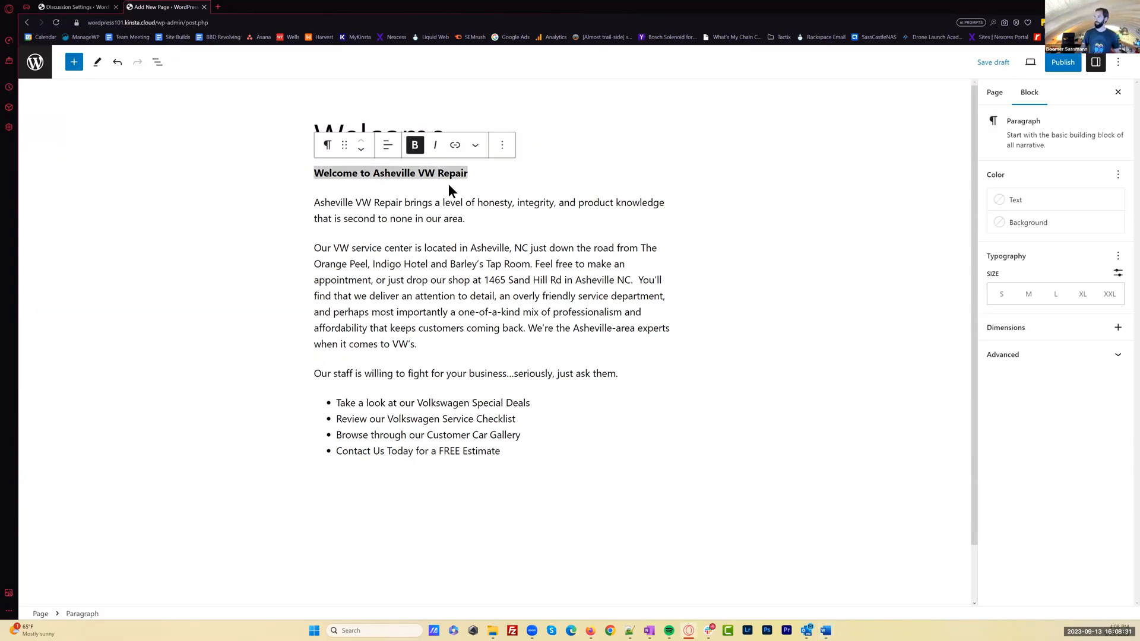
click(469, 174)
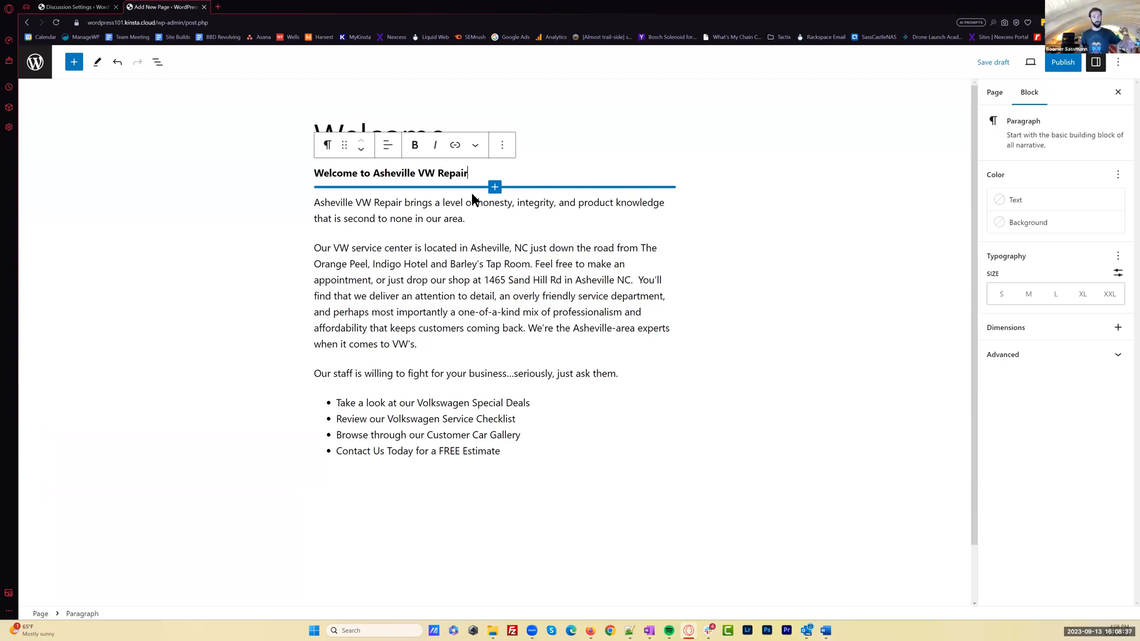
triple_click(436, 172)
click(446, 219)
click(476, 264)
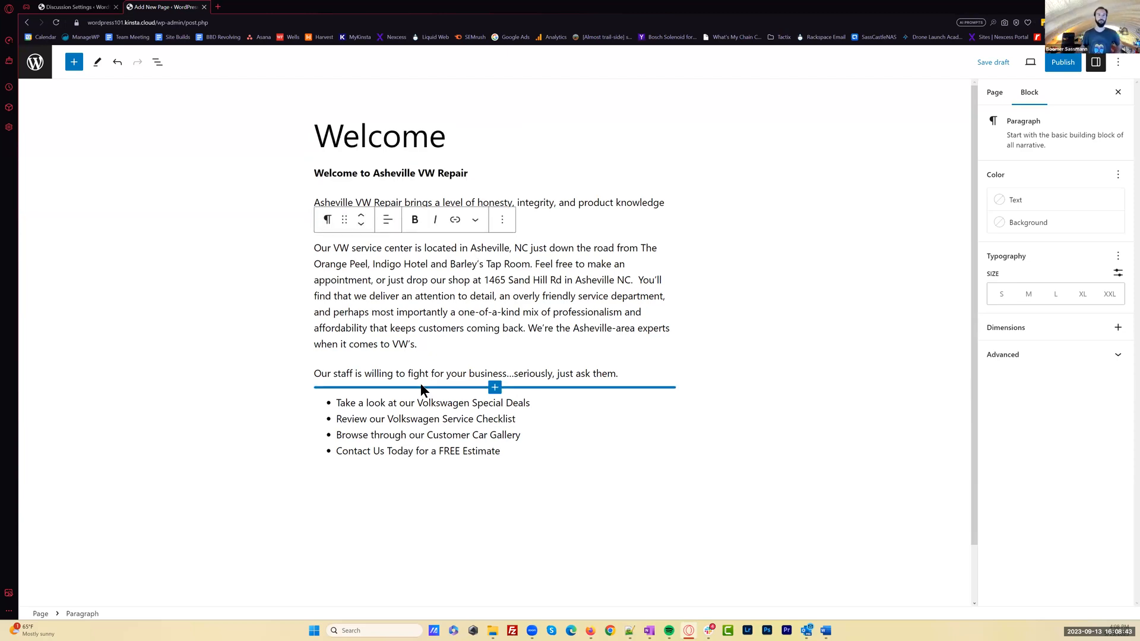
click(474, 420)
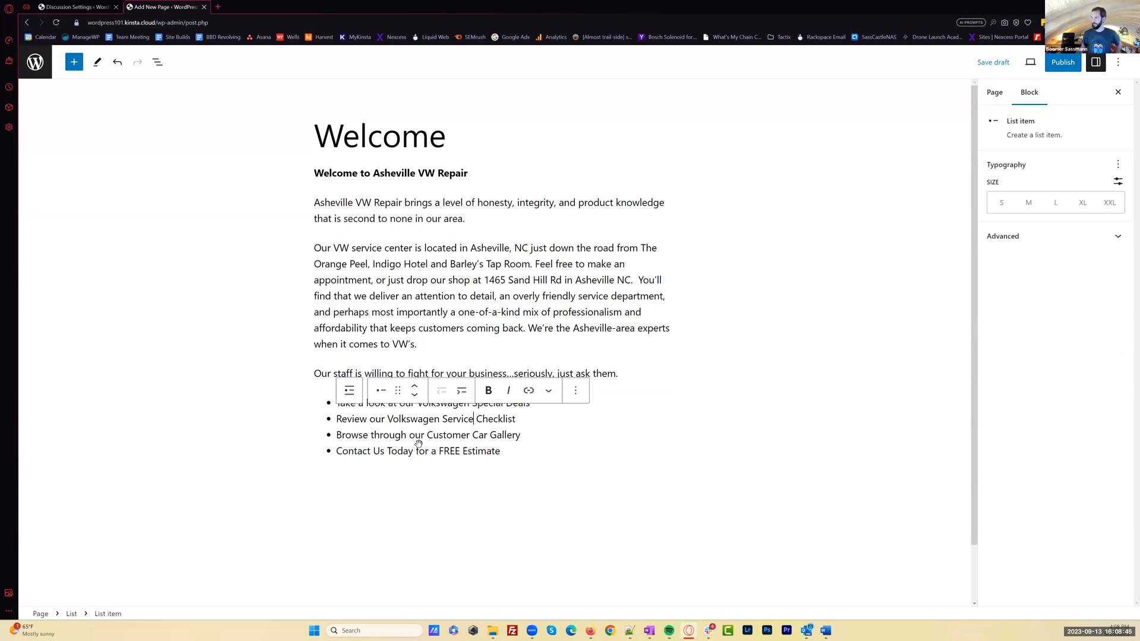
click(428, 452)
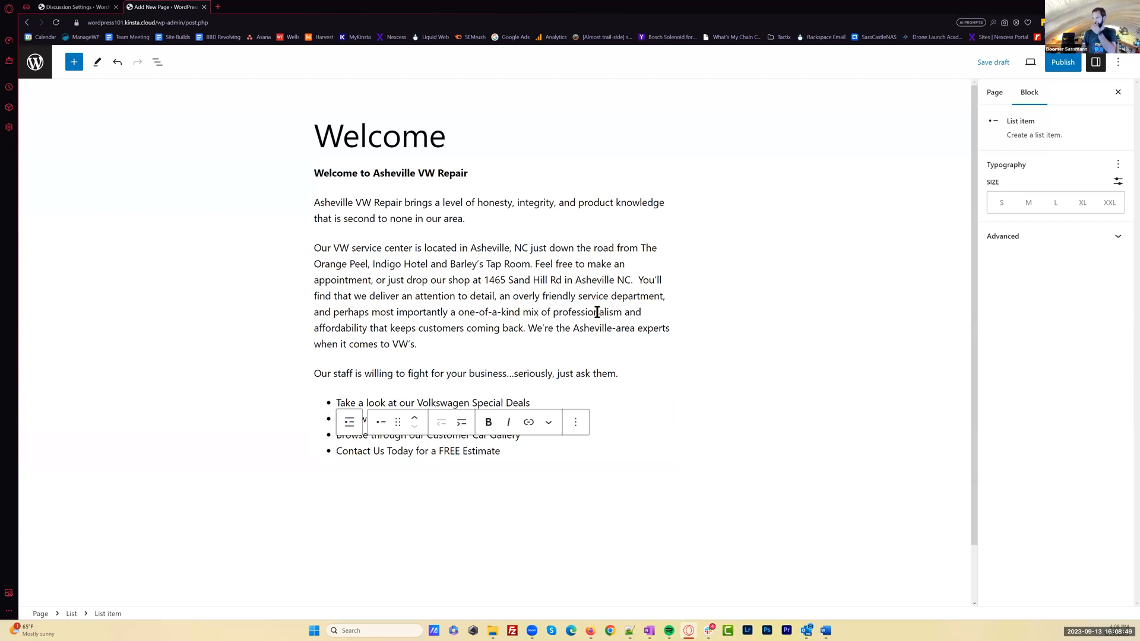
click(472, 276)
click(506, 451)
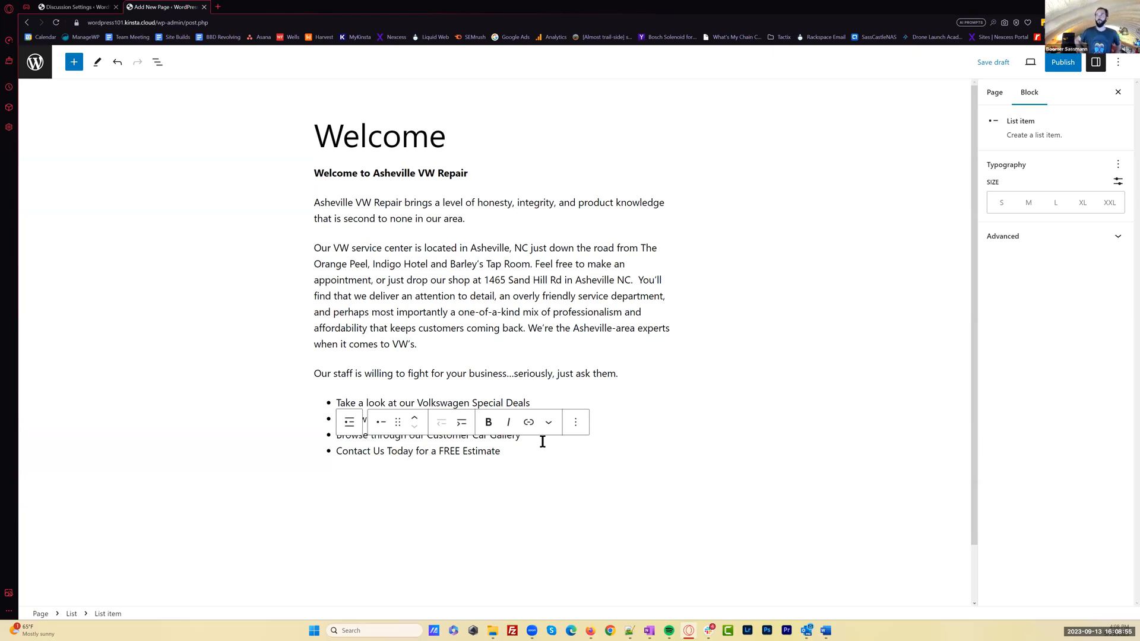
key(ctrl+s)
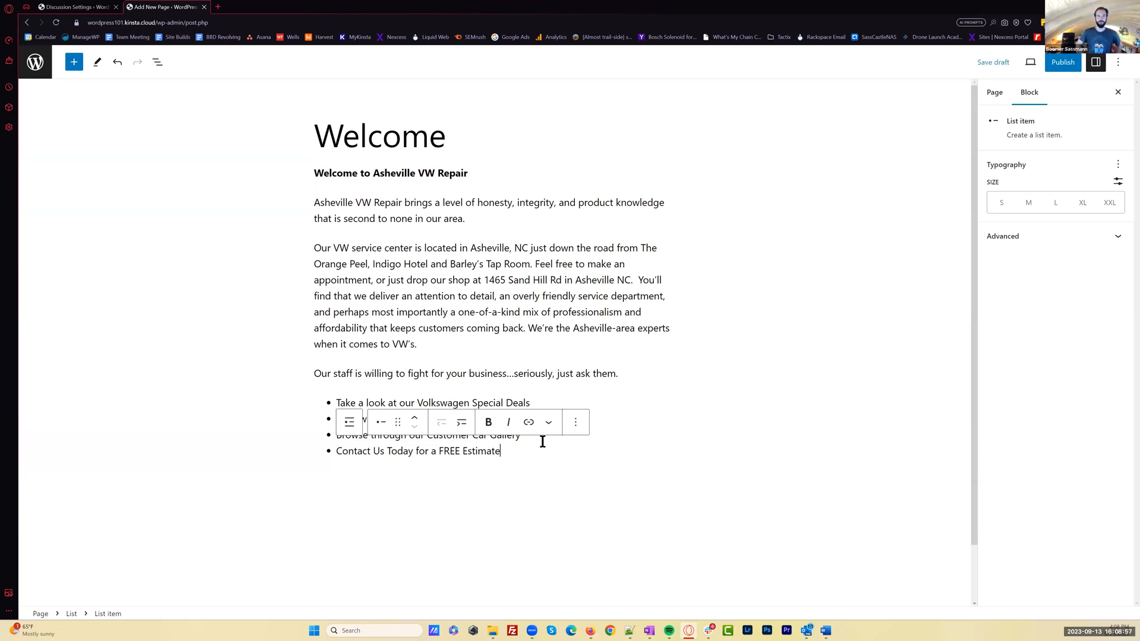
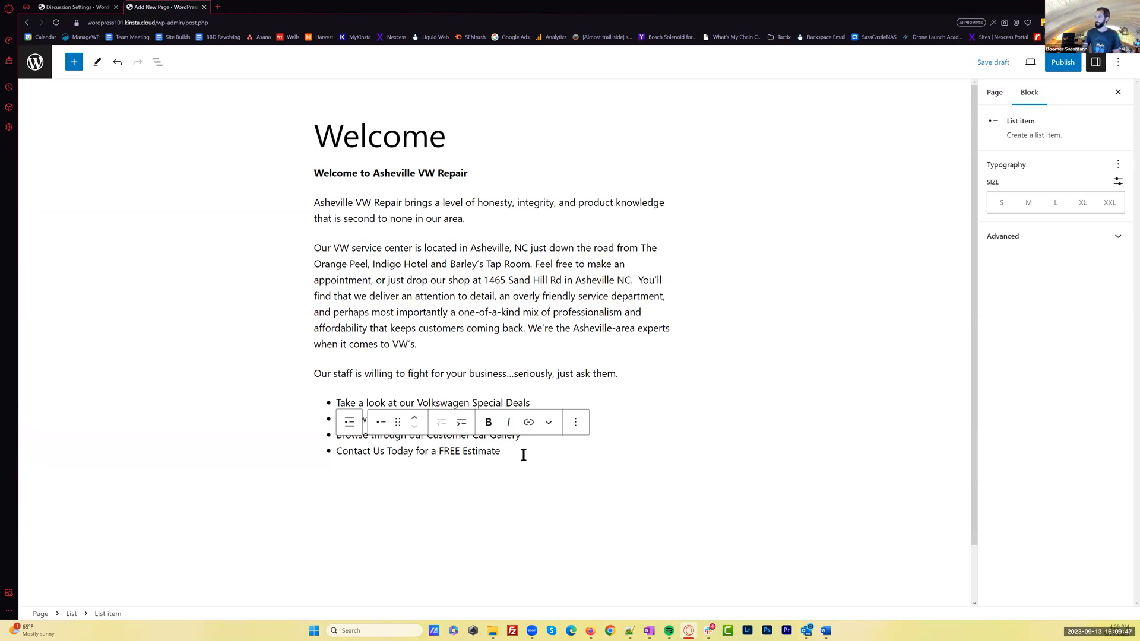
Insert a Cover block below the bullet list on the Welcome page, searching the block inserter for "cover"
click(501, 480)
click(668, 478)
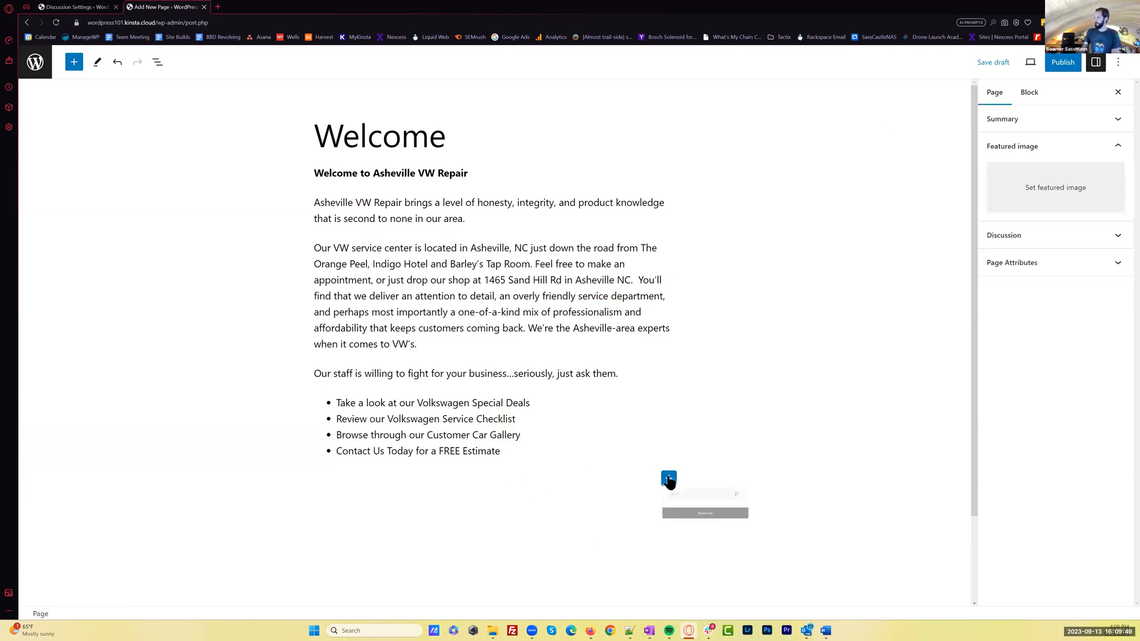
scroll(854, 427, down, 2)
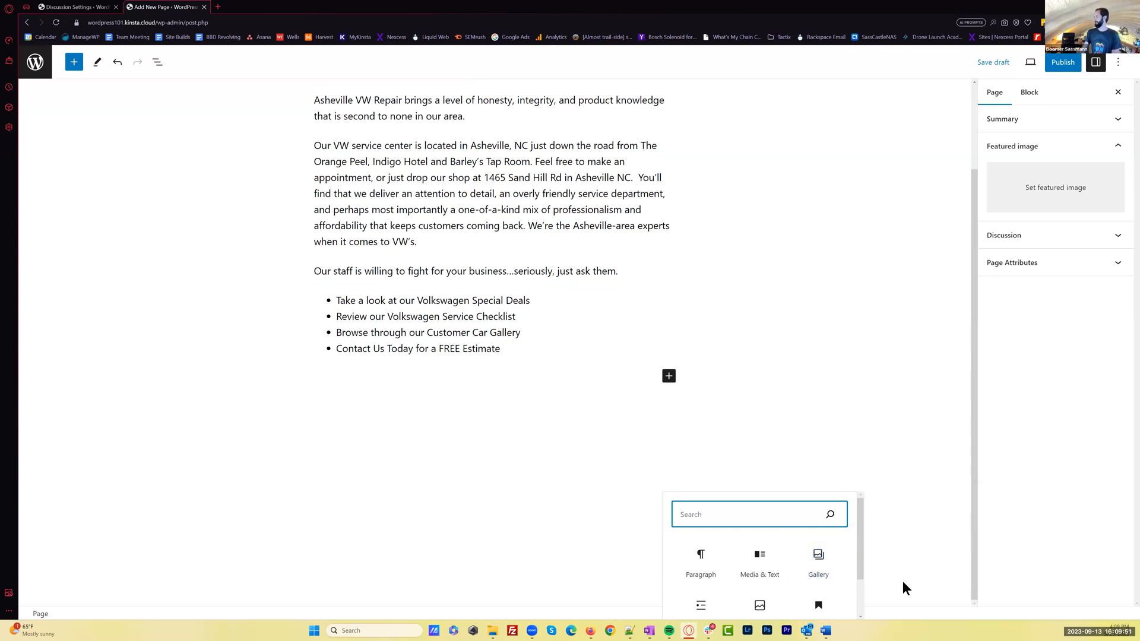
scroll(860, 581, down, 1)
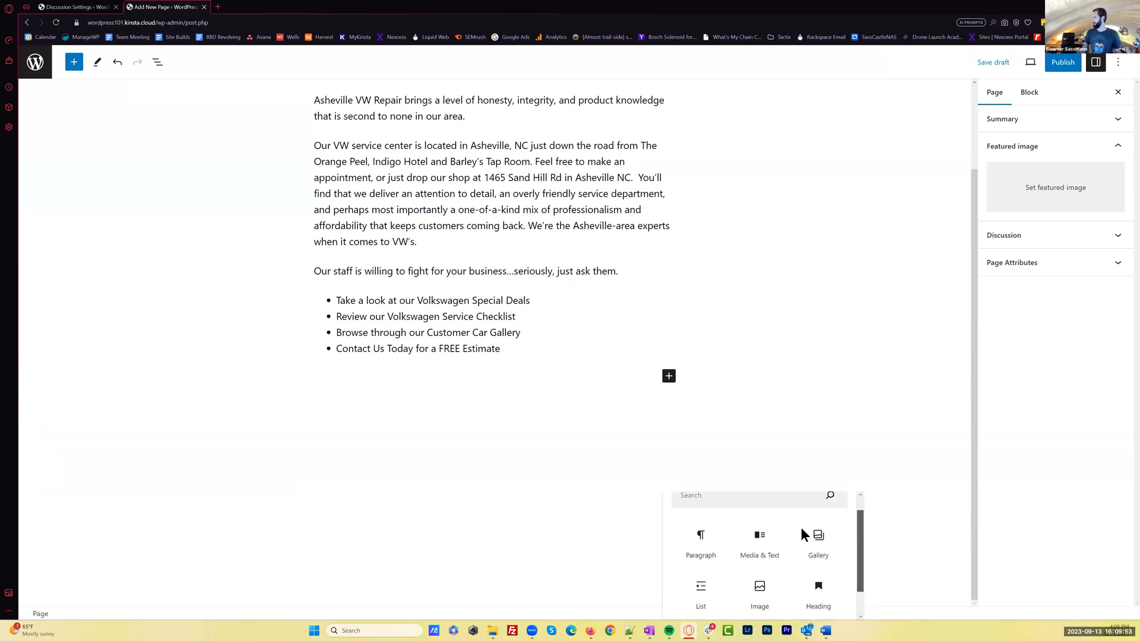
scroll(784, 522, up, 1)
click(764, 517)
text(cover)
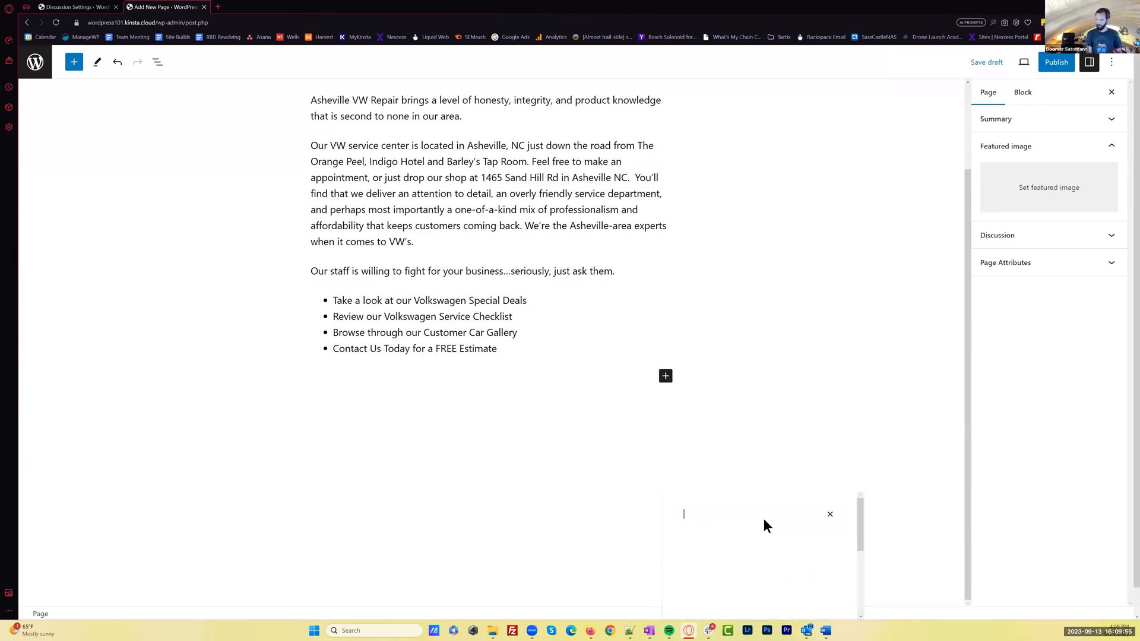
click(701, 561)
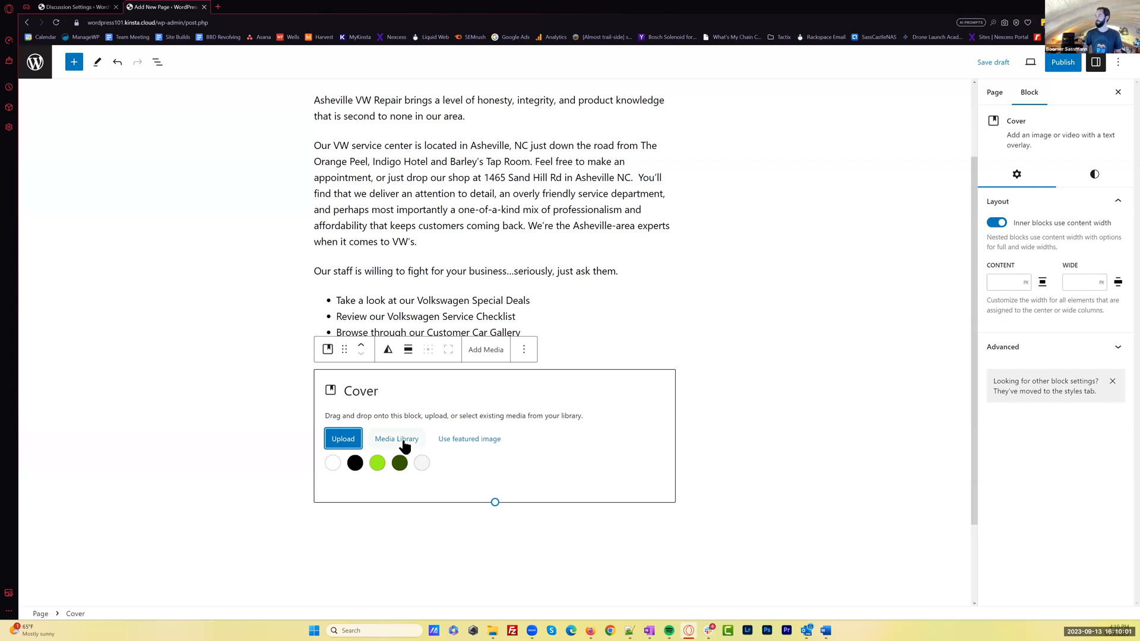
Upload RedVWBajaBugWithMountains.jpg from the WordPress Site Build folder as the Cover block's background image
click(355, 440)
click(353, 422)
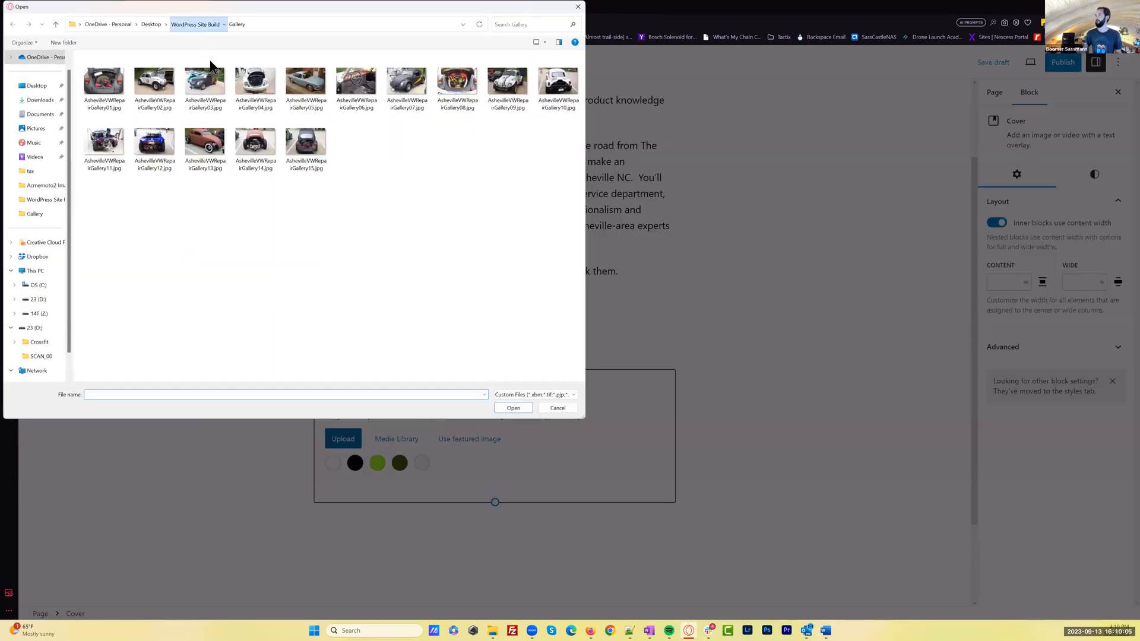
click(212, 91)
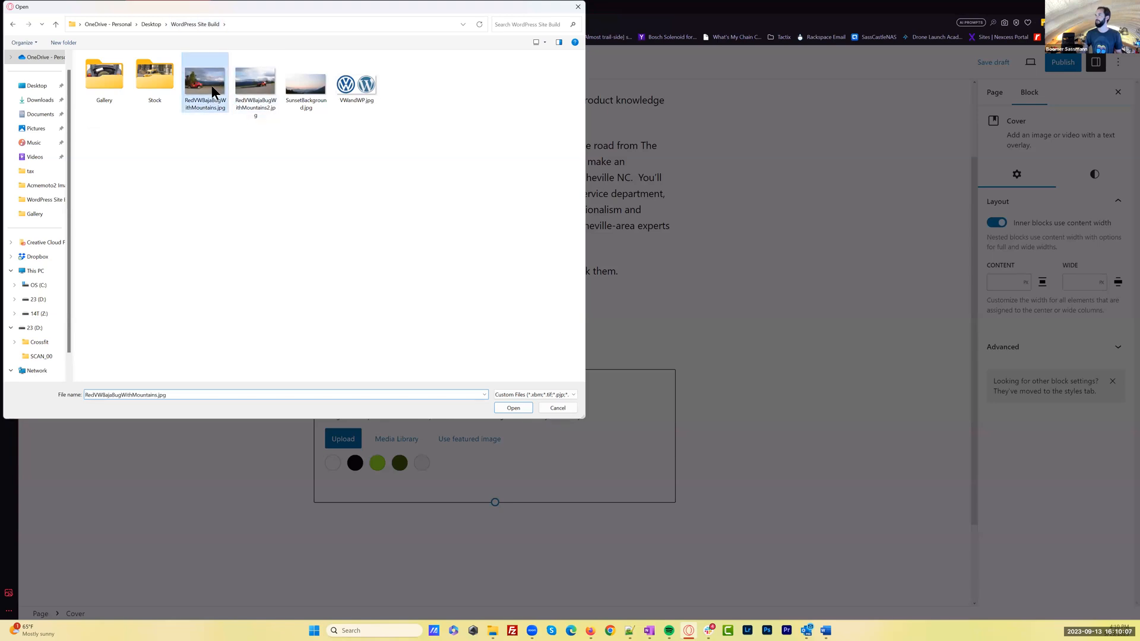
key(Return)
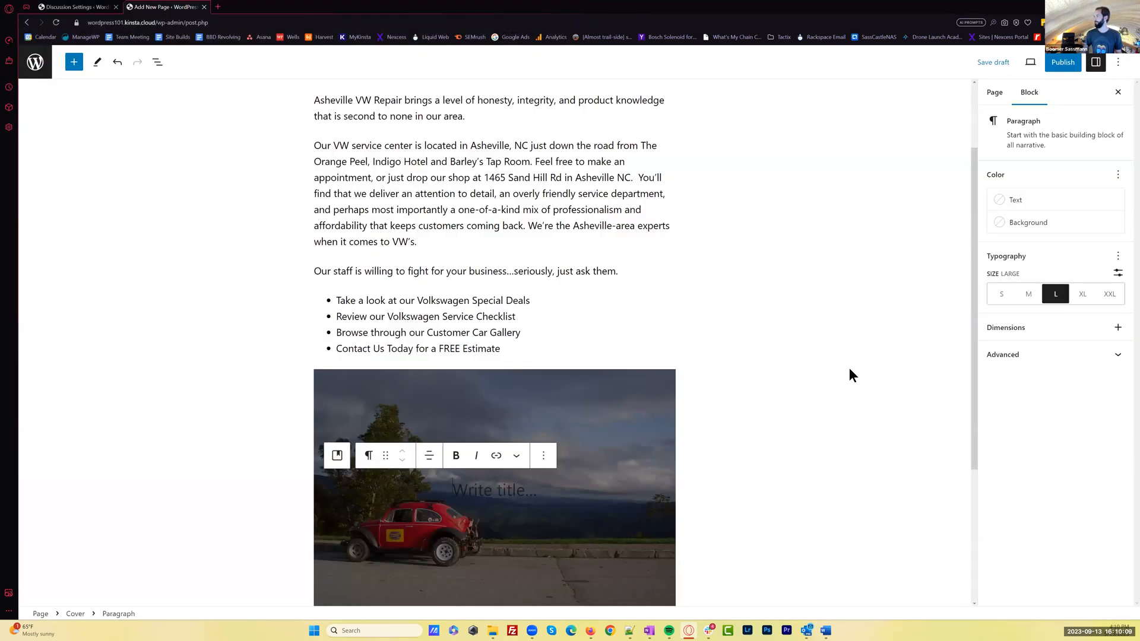
Align the Cover block to full width after trying wide width, and shift its focal point to 53% left and 74% top
scroll(728, 362, down, 2)
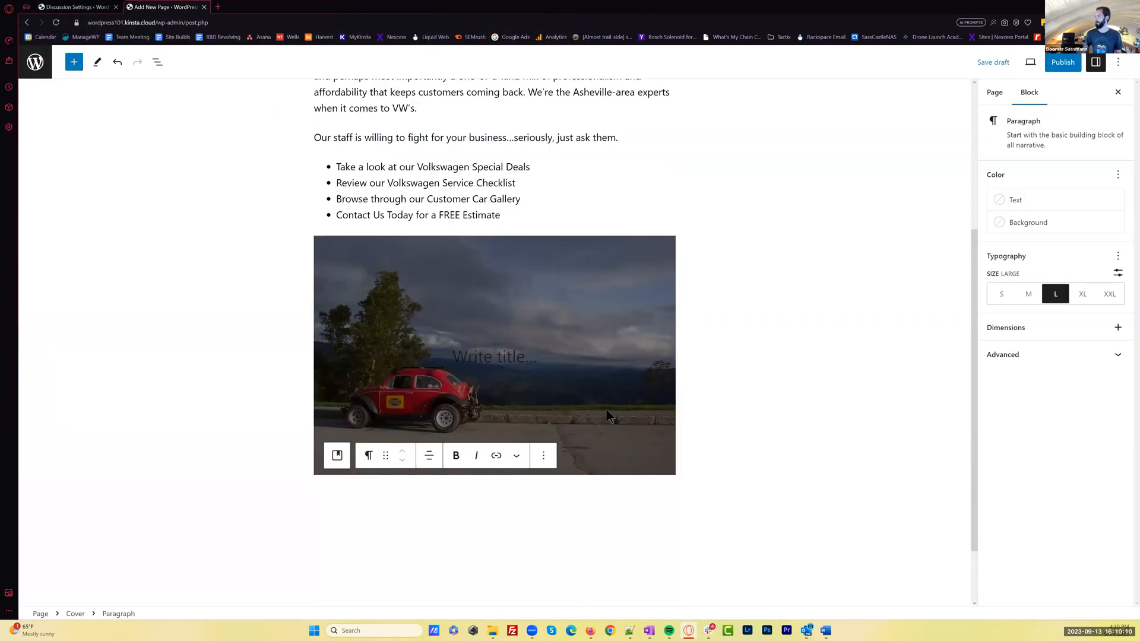
click(569, 311)
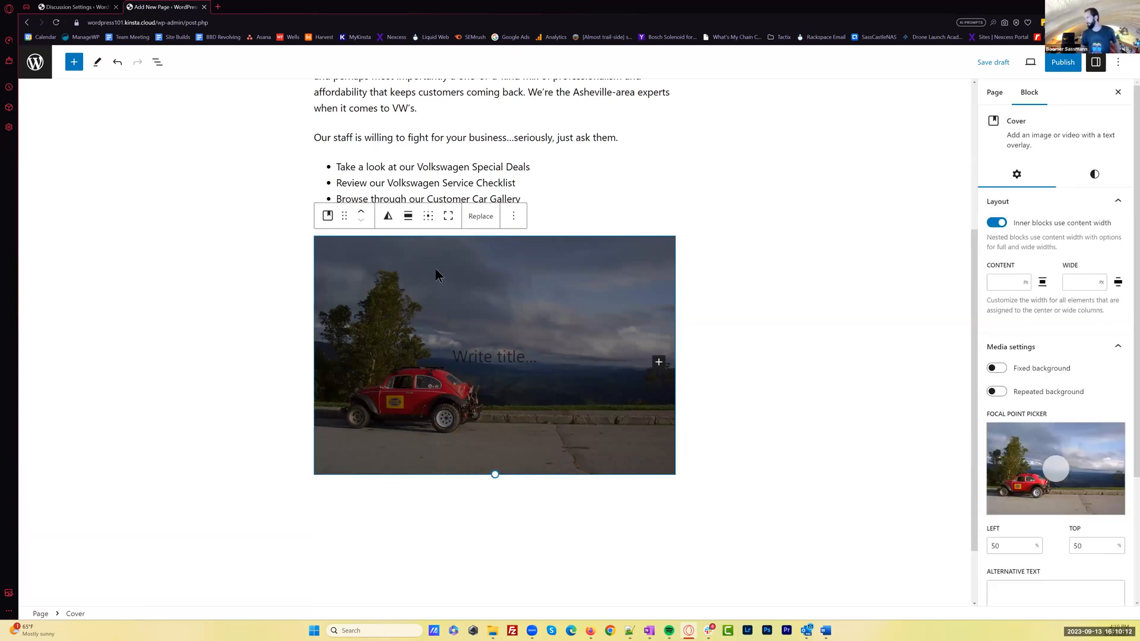
click(409, 218)
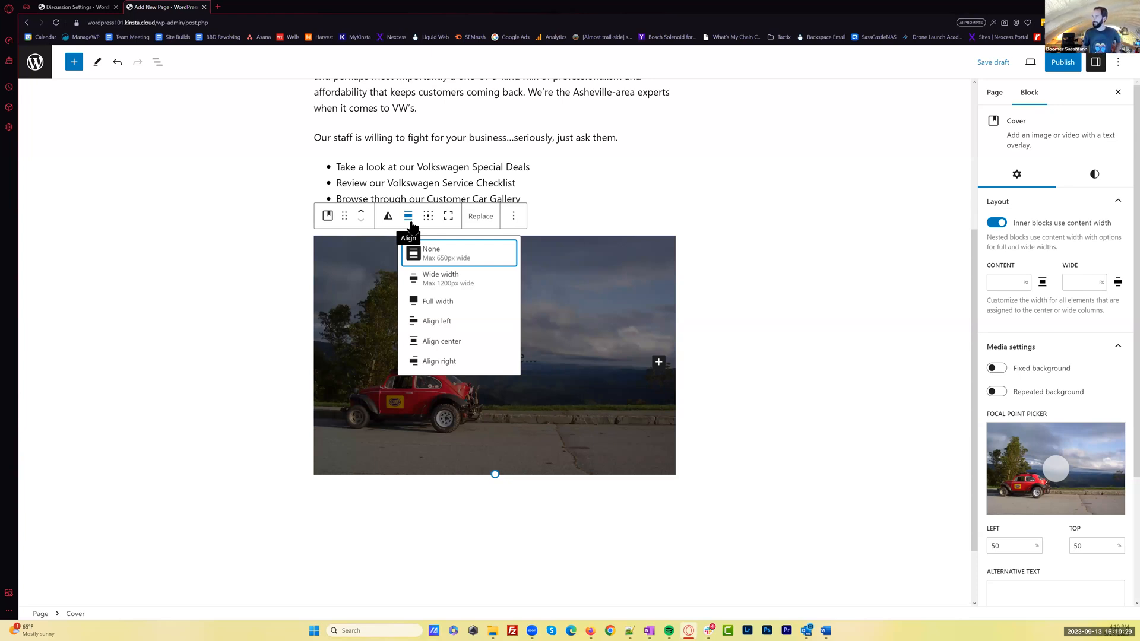
click(460, 279)
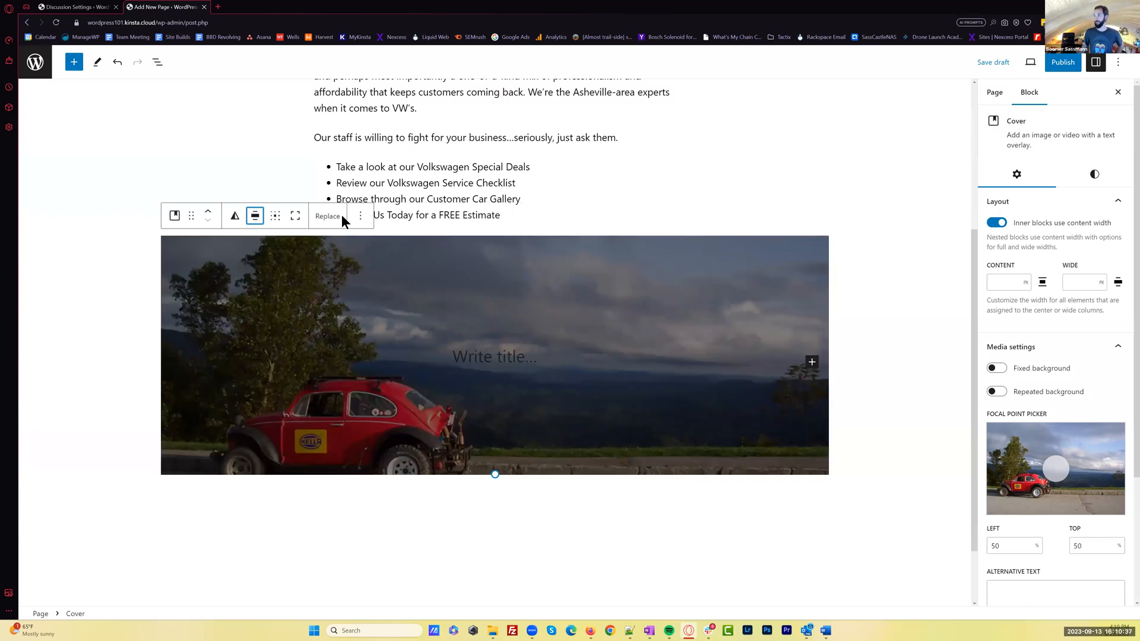
click(255, 216)
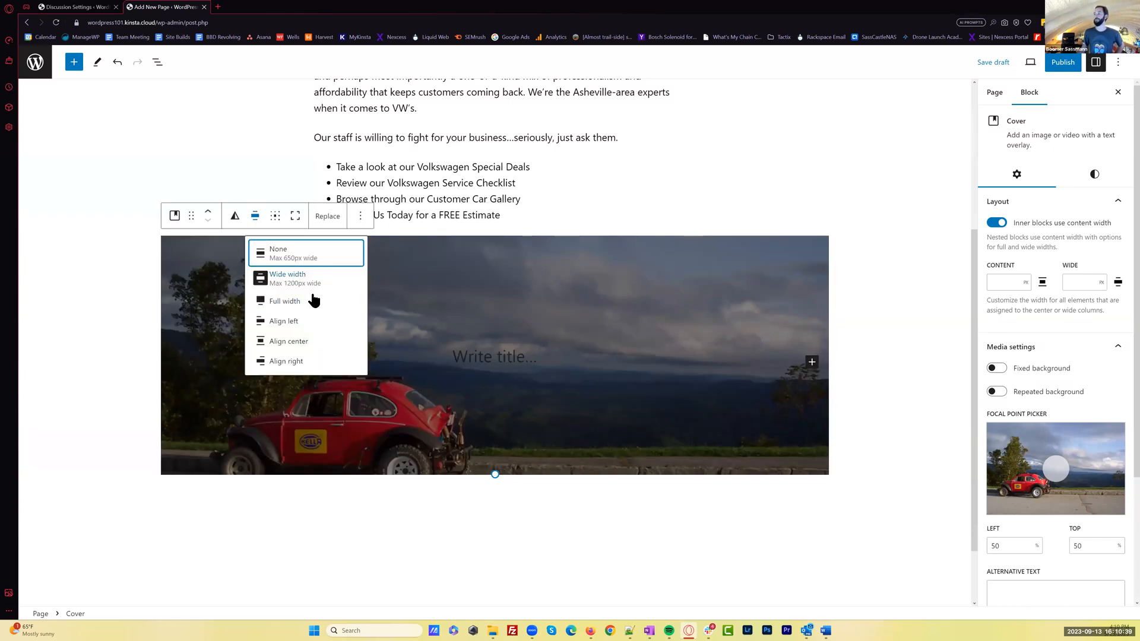
click(305, 302)
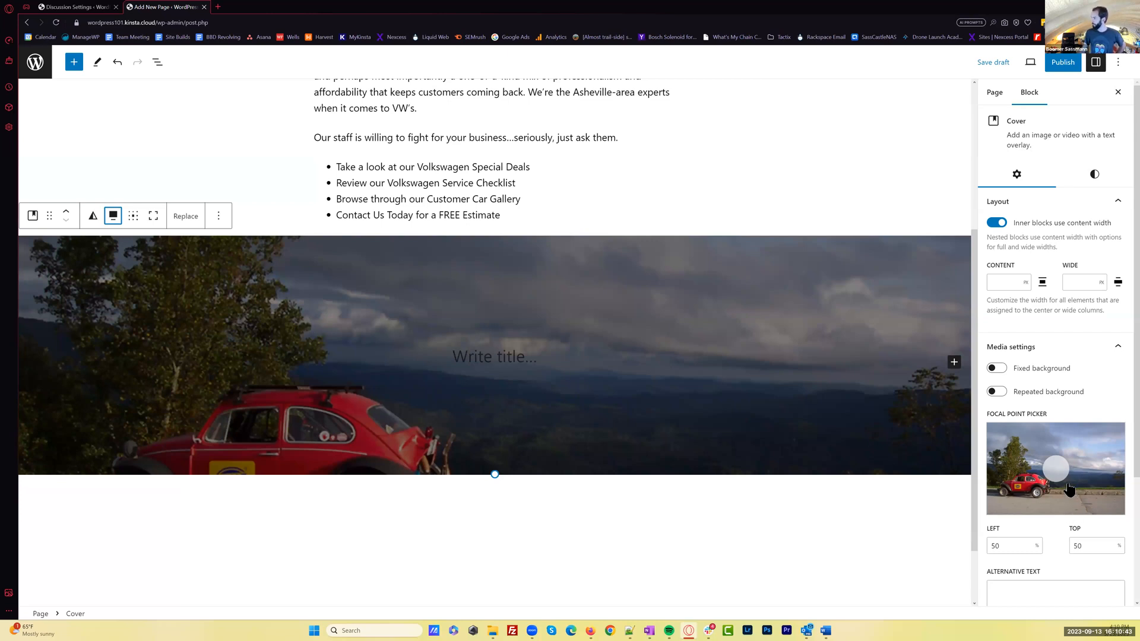
drag(1057, 471, 1059, 492)
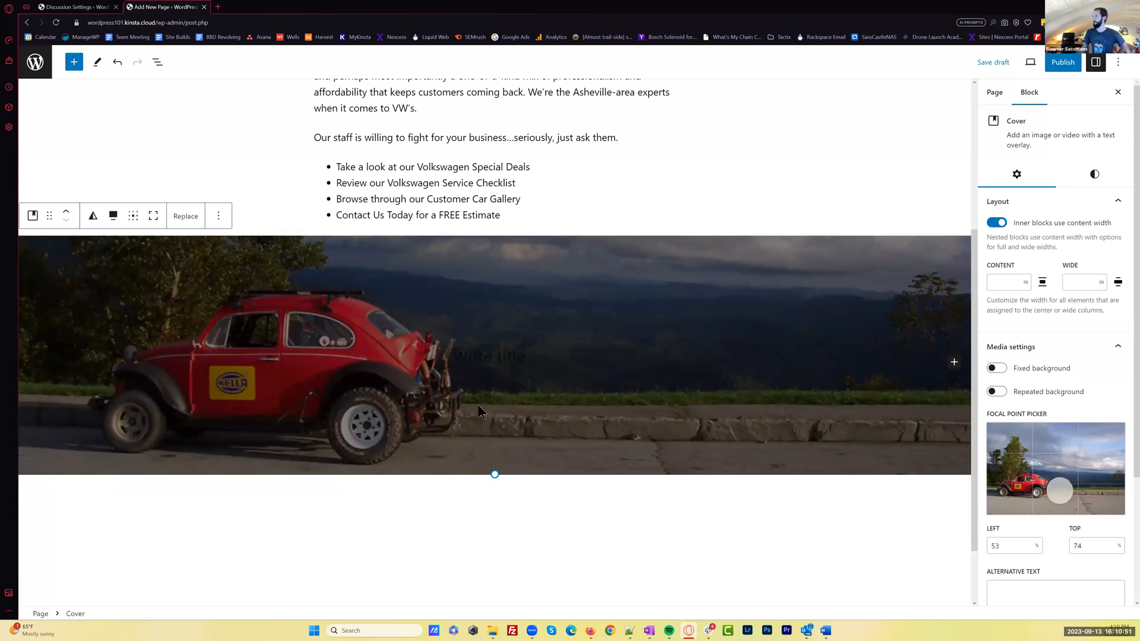
Enter "Welcome to Asheville VW Repair" as the title text on the Cover image
click(480, 358)
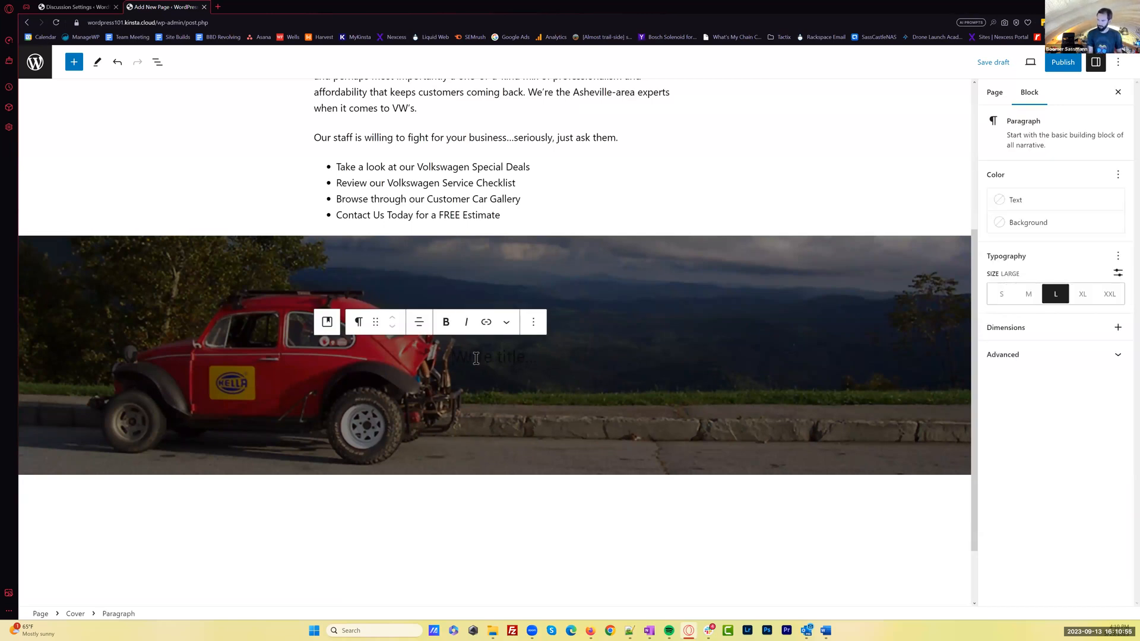
text(Welcome to Ashe)
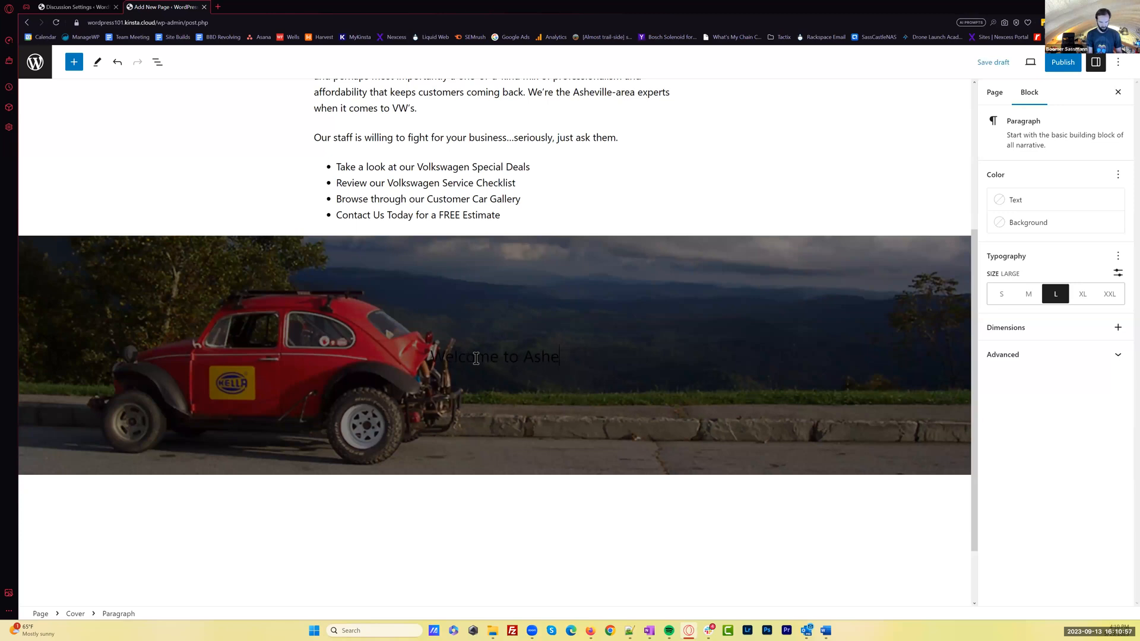
text(ville VW Repair)
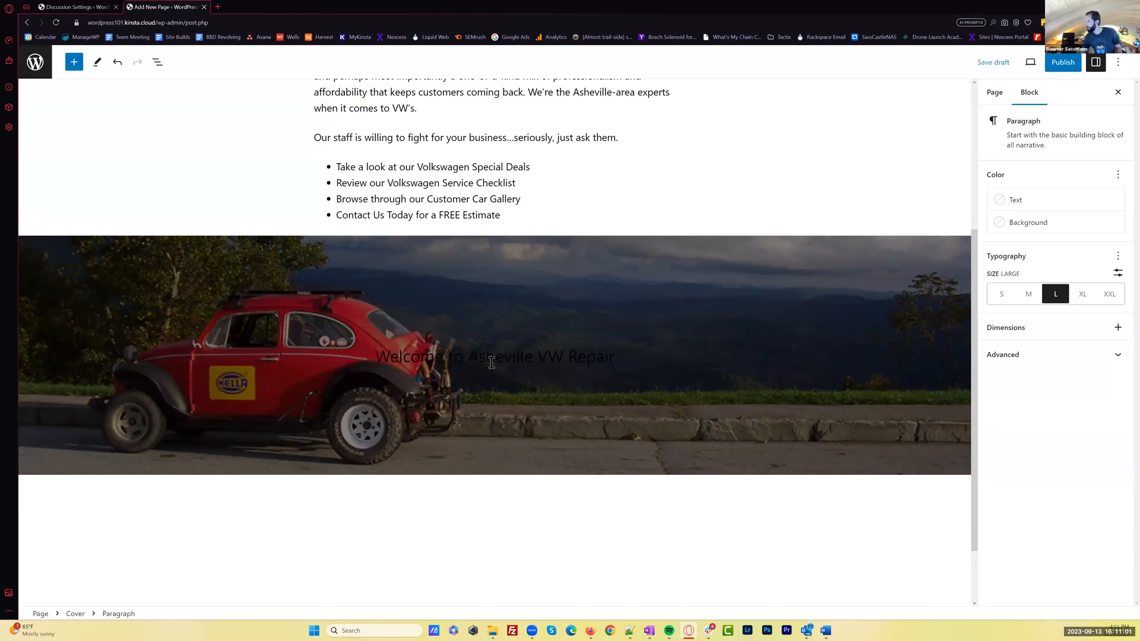
Change the Cover title's text color to white (#FFFFFF)
key(ctrl+a)
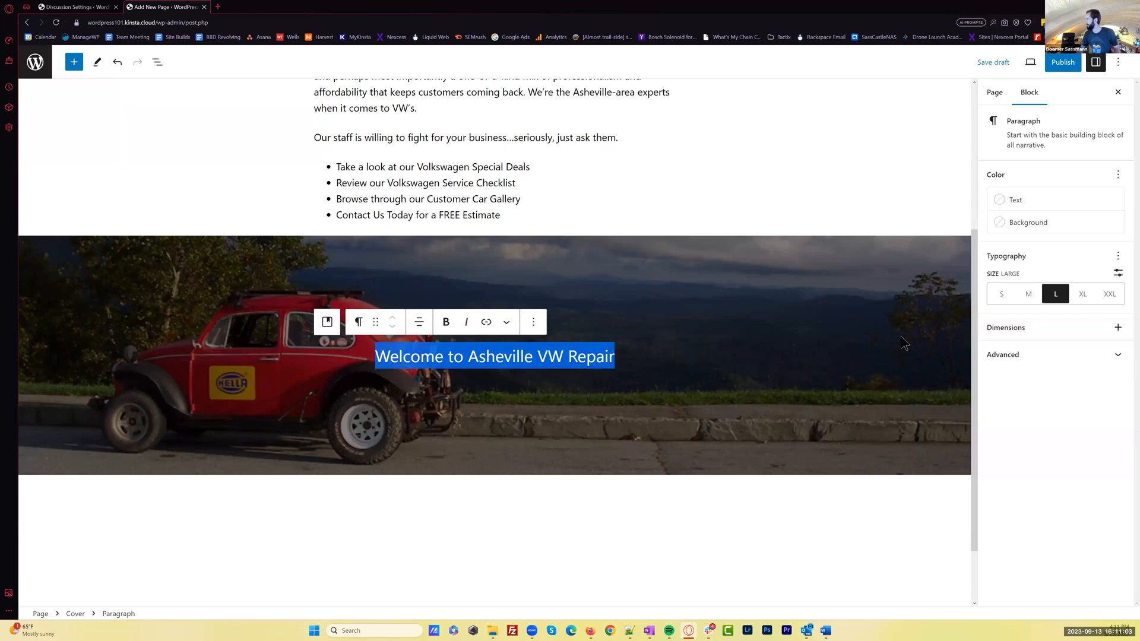
click(1016, 200)
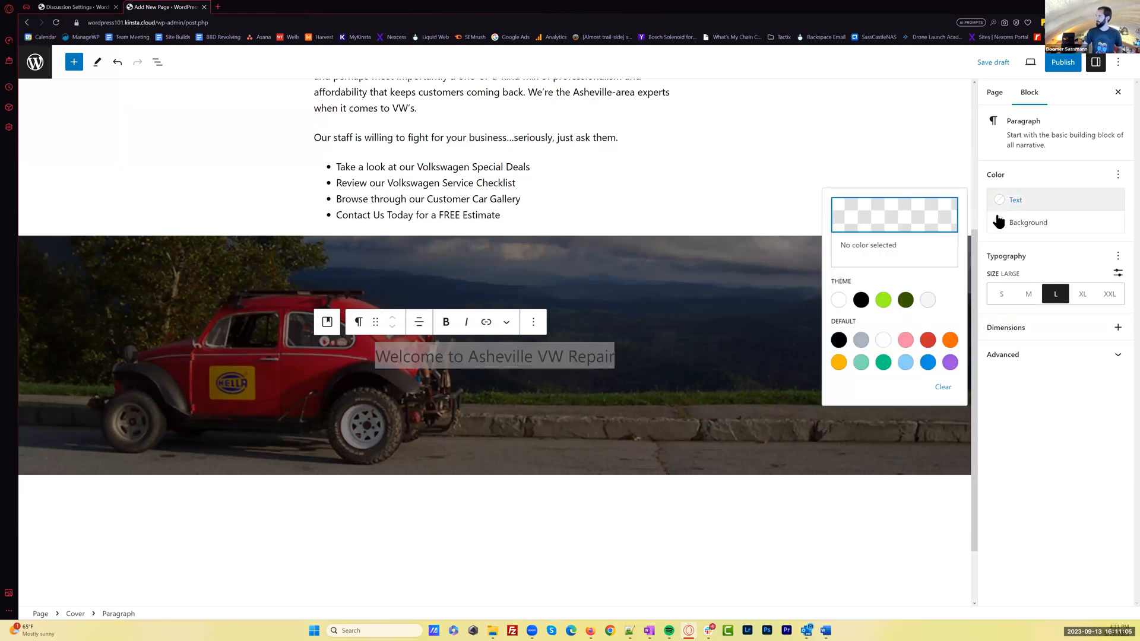
click(883, 341)
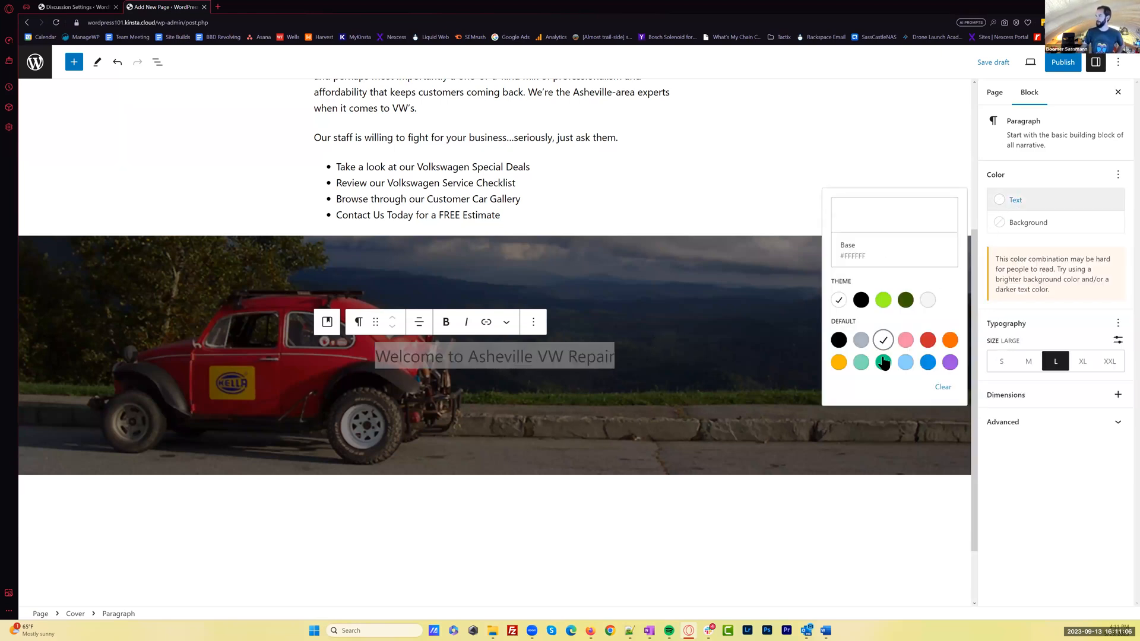
click(881, 525)
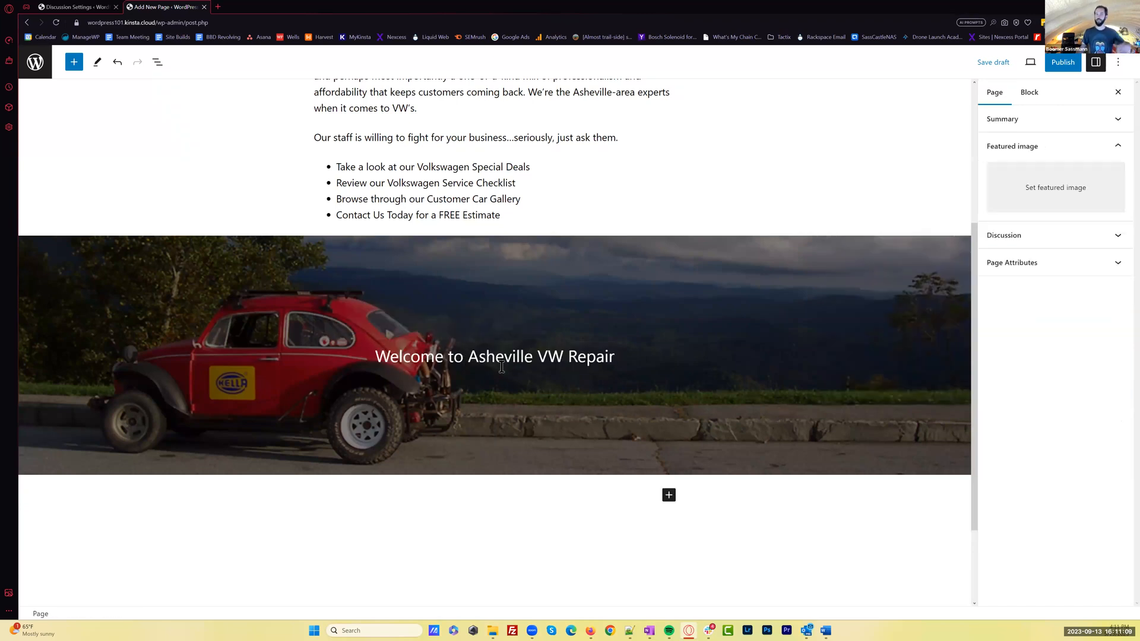
Move the Cover block to the start of the page content, directly under the Welcome page title
click(426, 426)
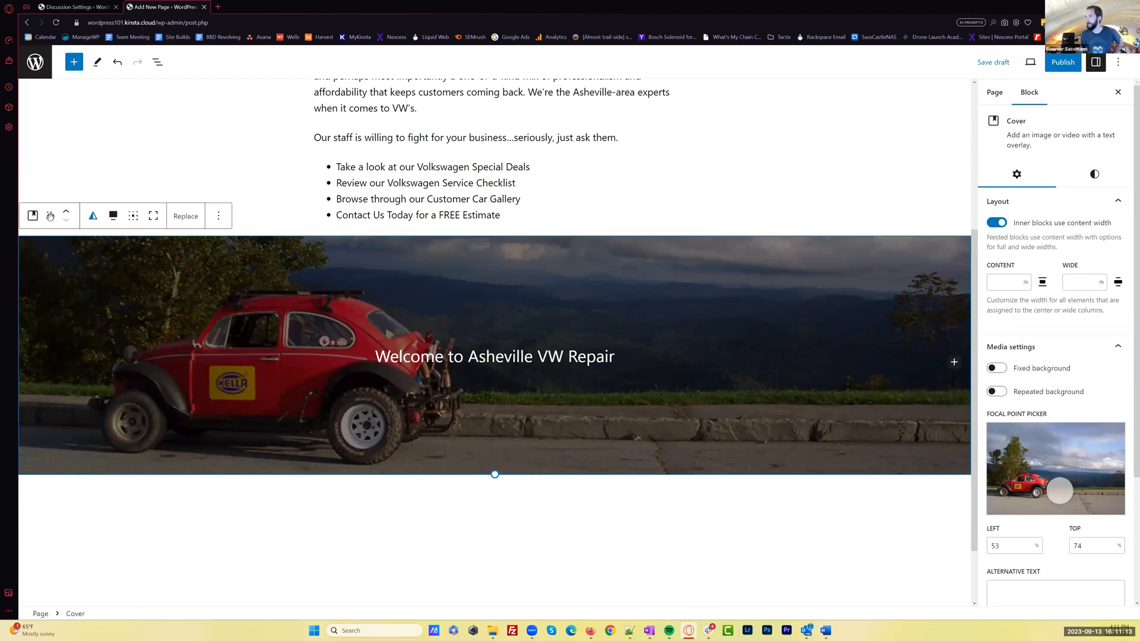
drag(50, 215, 316, 221)
scroll(595, 245, up, 4)
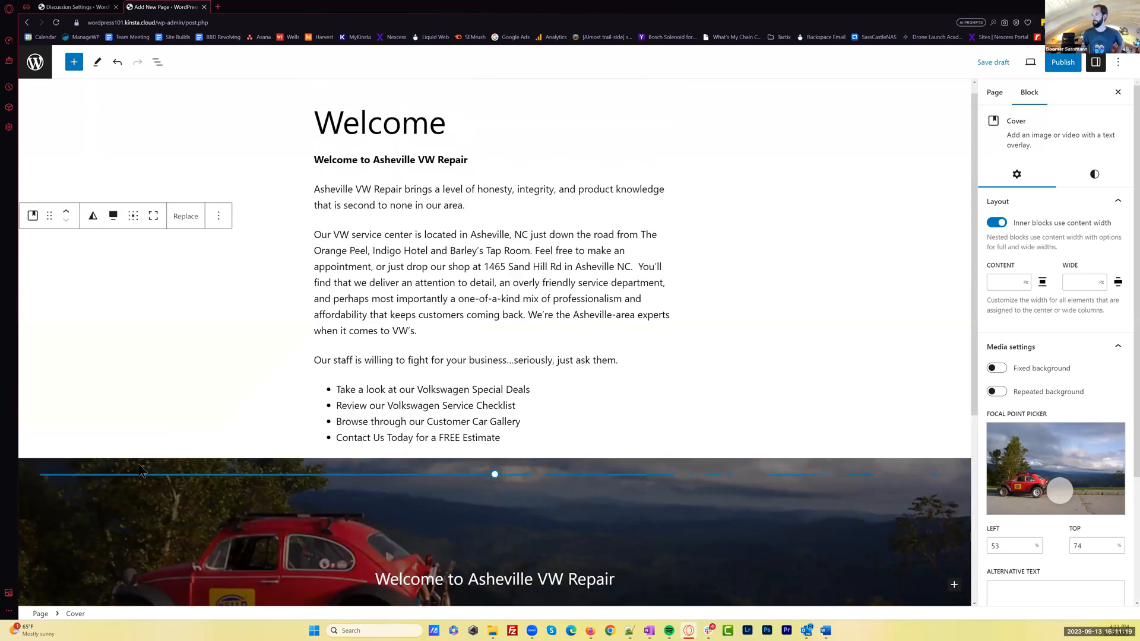
drag(50, 439, 349, 161)
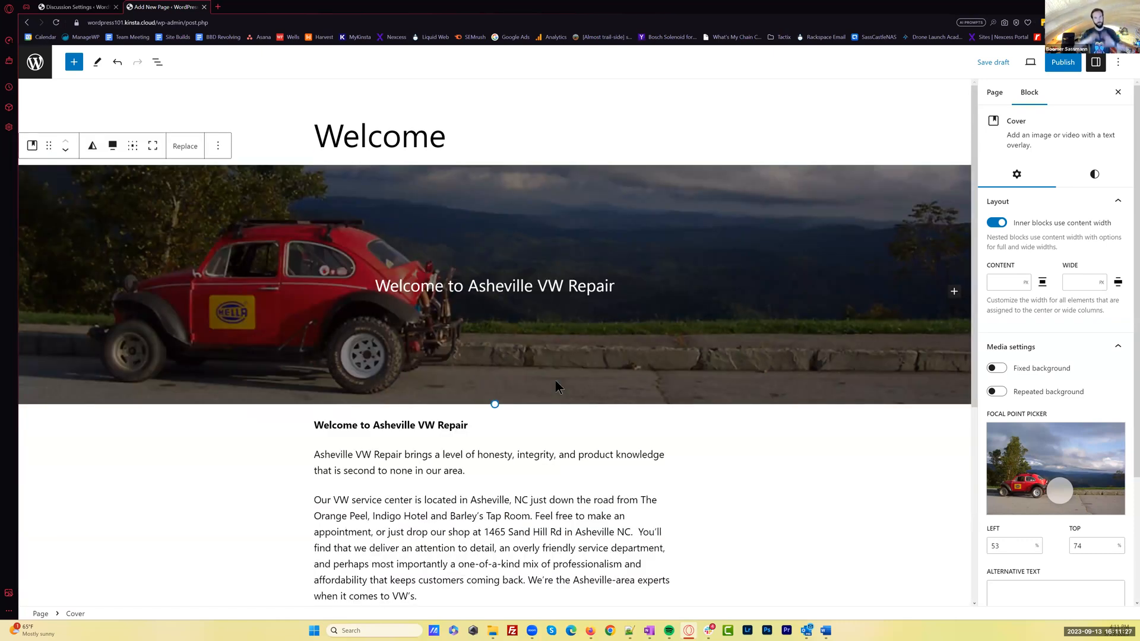
Review the Welcome page layout from the cover image down through the paragraphs and bullet list
click(582, 500)
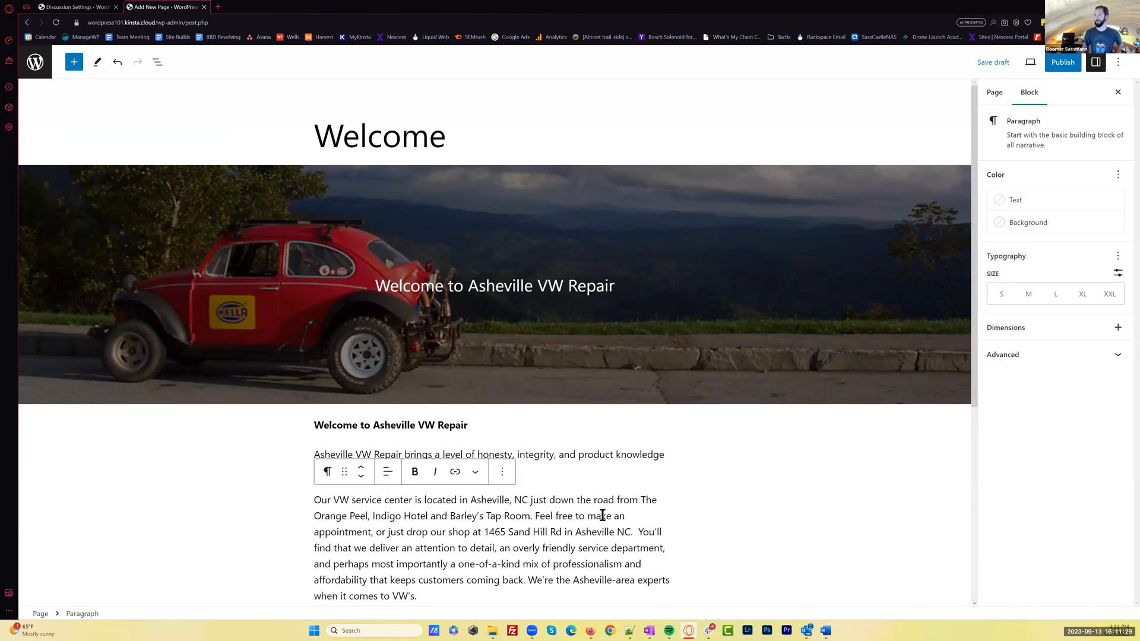
scroll(601, 515, down, 2)
mouse_move(602, 521)
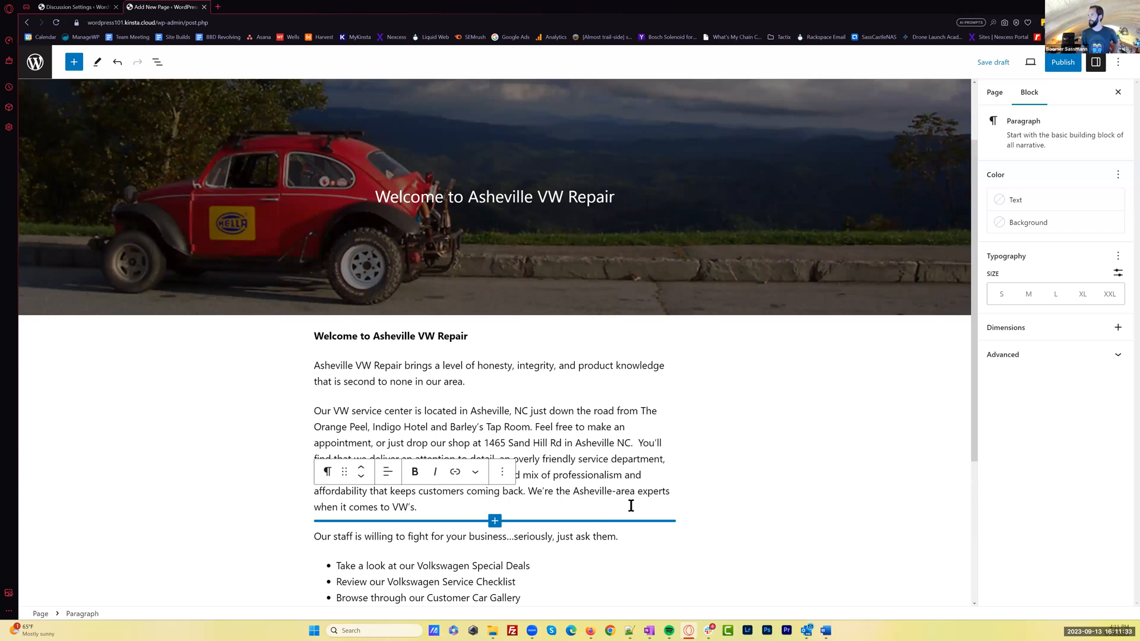
scroll(674, 447, up, 1)
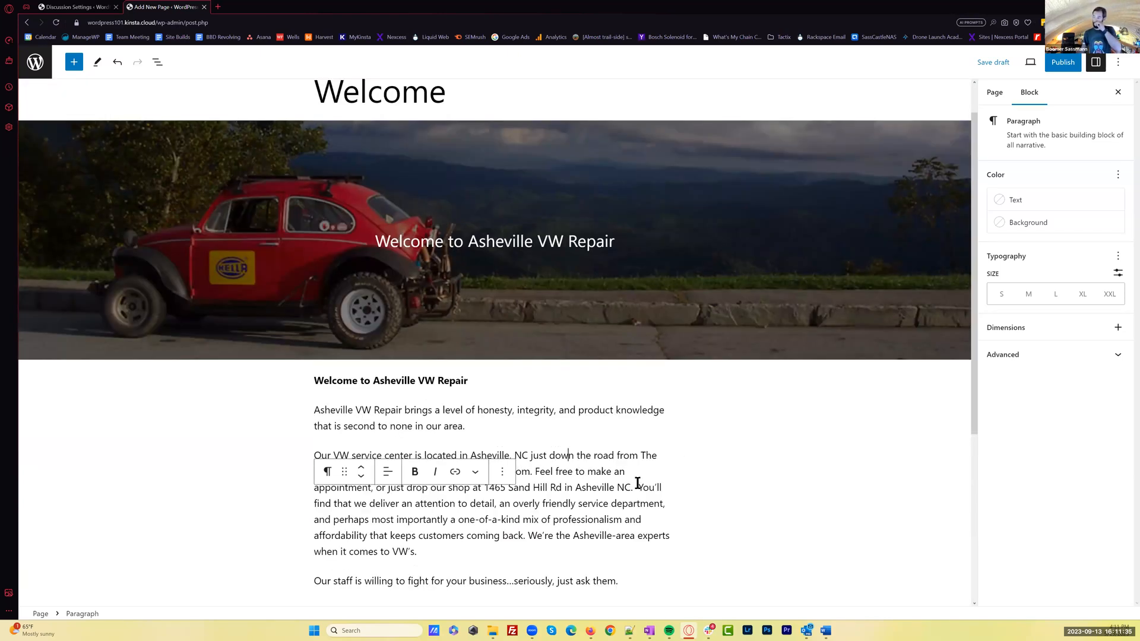
scroll(649, 487, down, 2)
scroll(653, 490, up, 1)
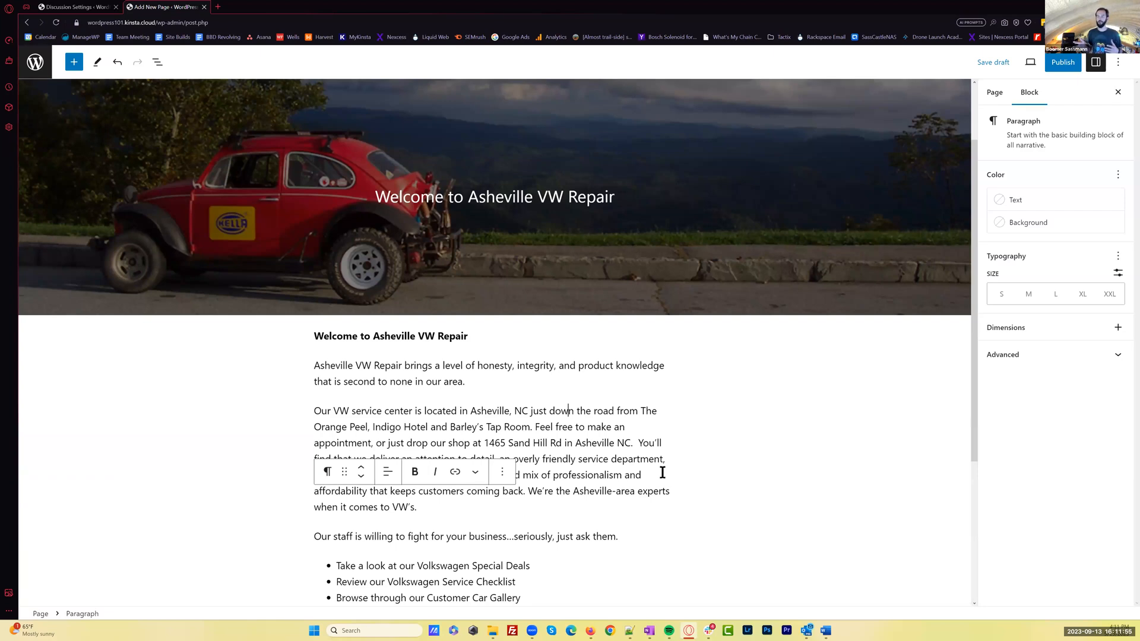
key(ctrl+s)
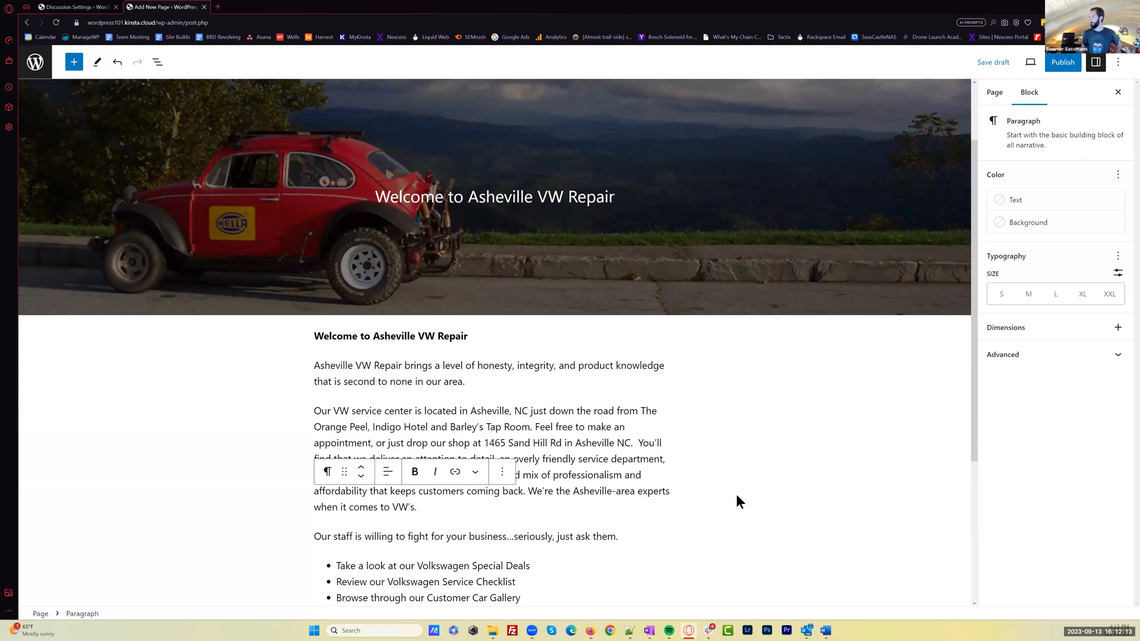
scroll(737, 495, down, 4)
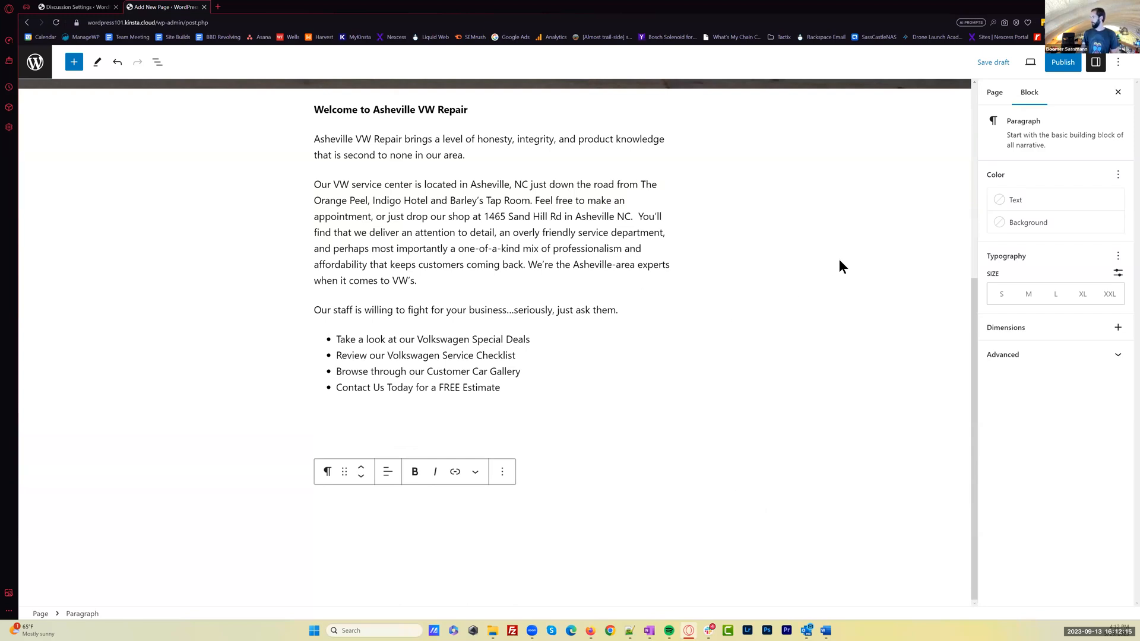
click(895, 255)
scroll(867, 274, up, 5)
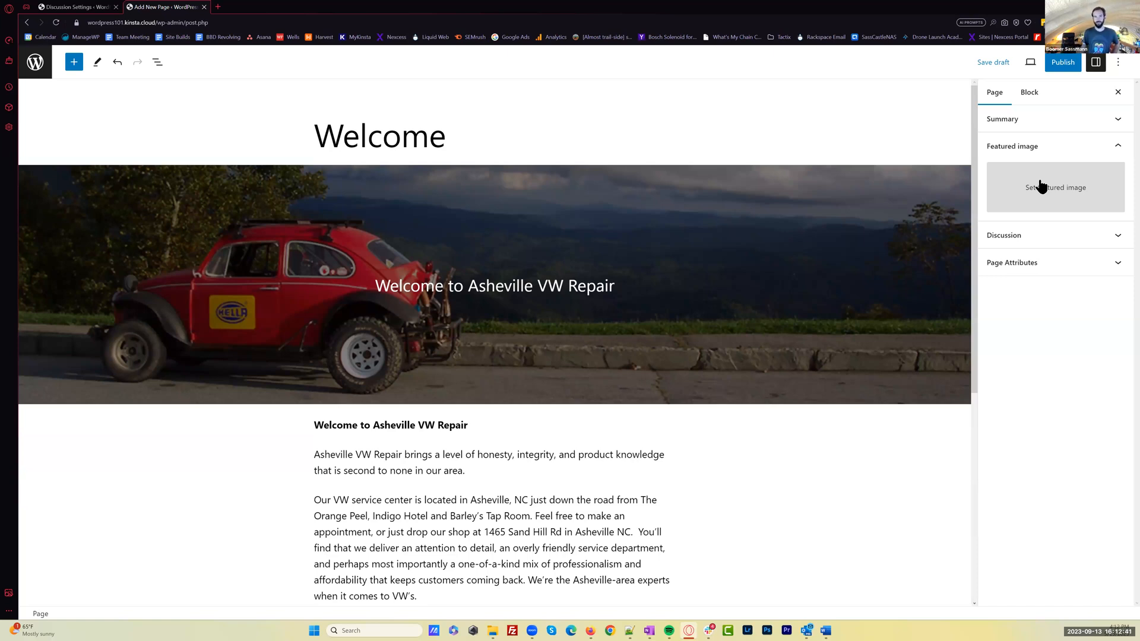
Publish the Welcome page and return to the list of all pages
click(1065, 68)
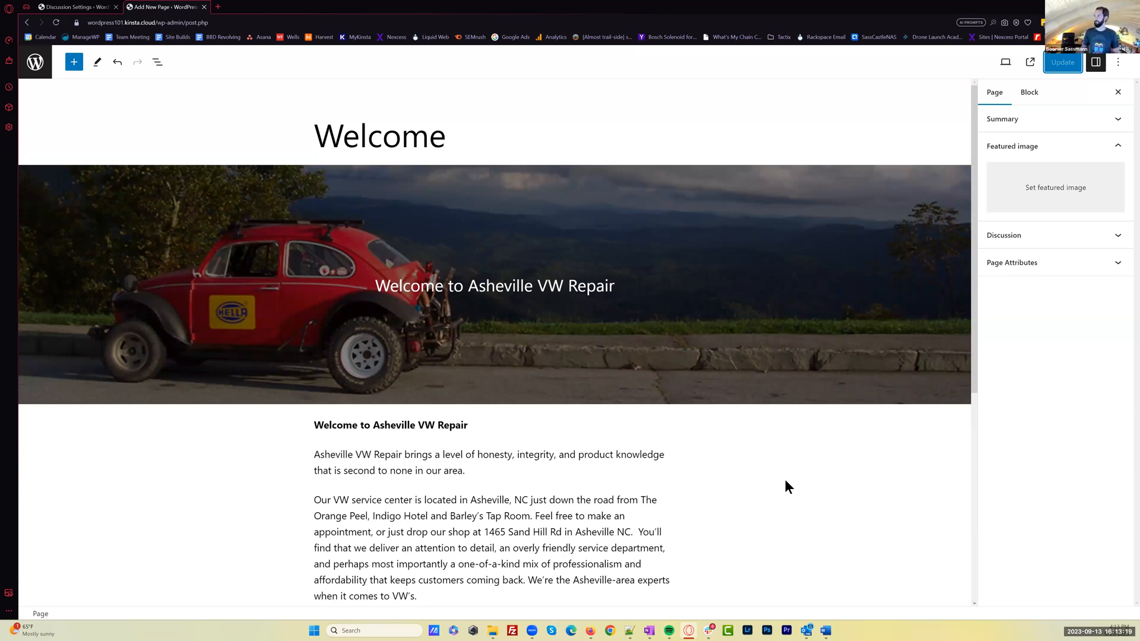
click(22, 65)
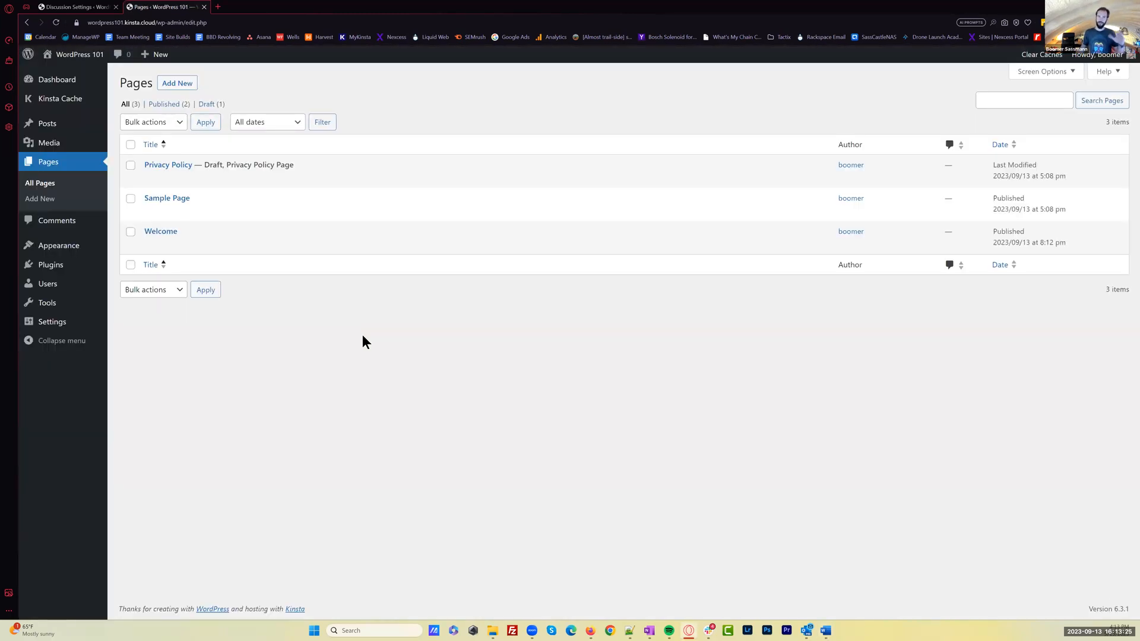
Open four blank new-page editors in separate browser tabs, check each one, and return to the first
middle_click(178, 87)
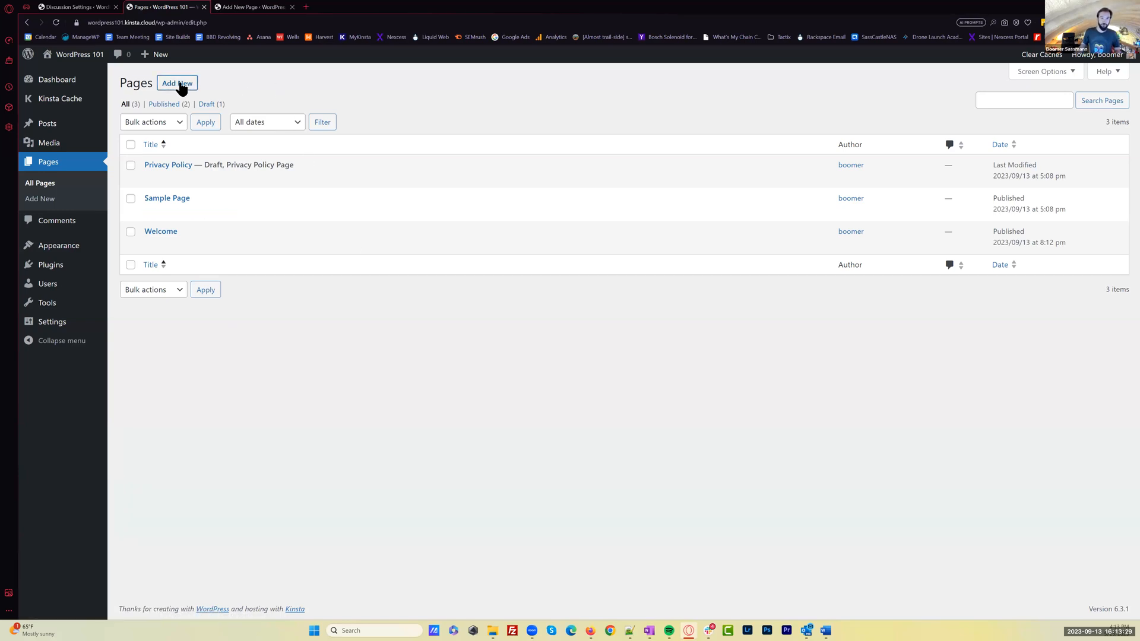
middle_click(181, 88)
middle_click(181, 87)
middle_click(181, 87)
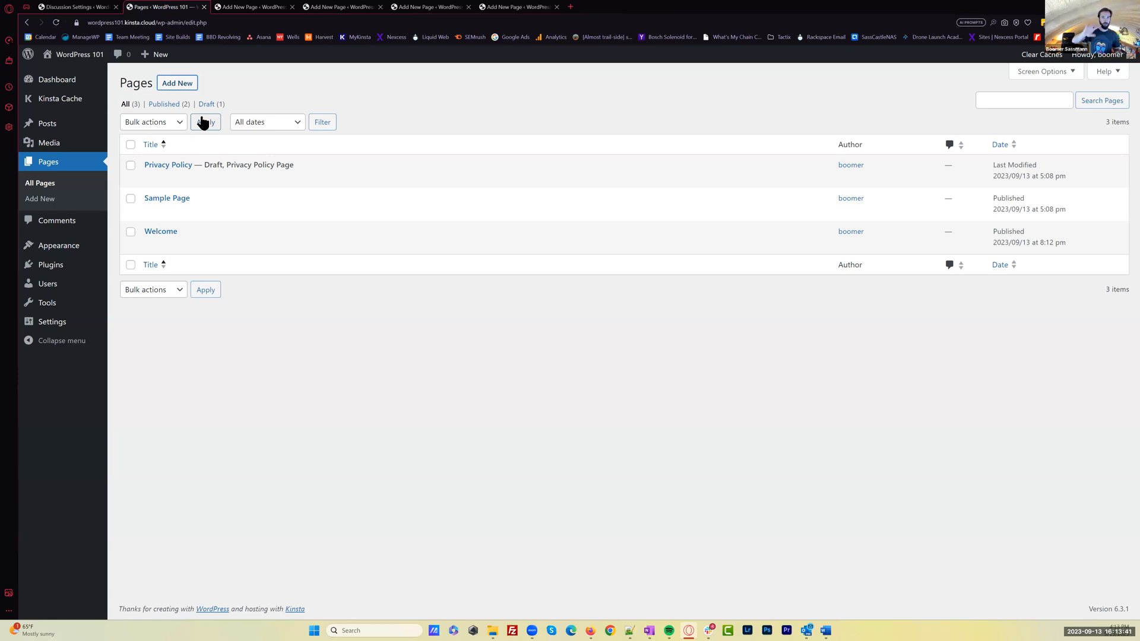
click(272, 6)
click(361, 5)
click(441, 5)
click(521, 4)
click(254, 6)
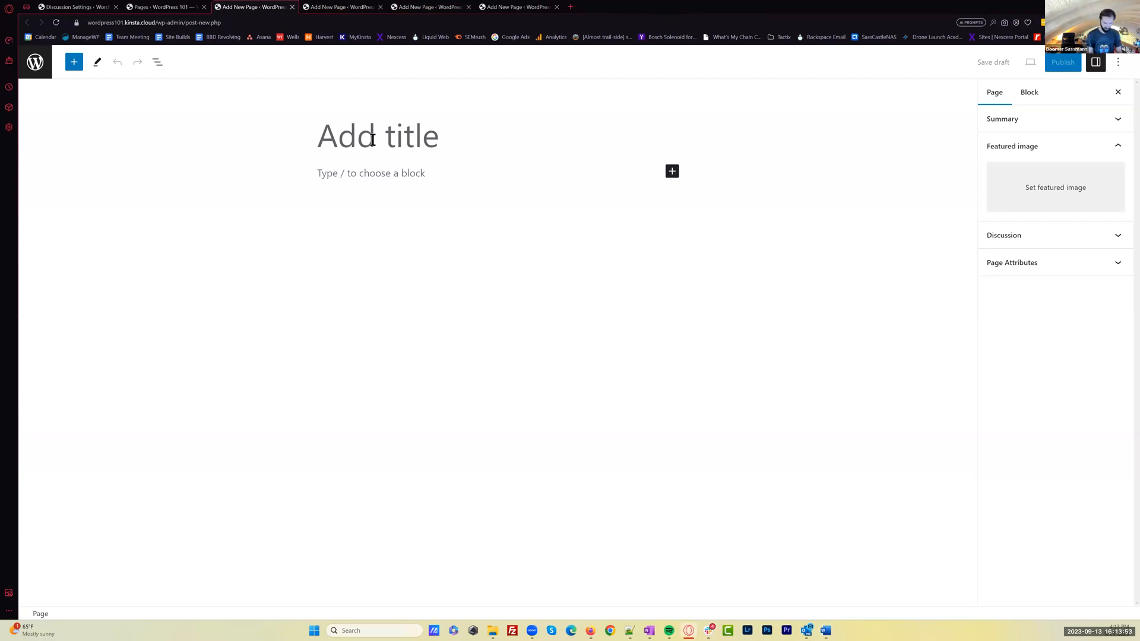
Title the new page About Us, paste the prepared mission text starting "Think Small. Step Lightly. Drive a VW!", and publish it
text(About Us)
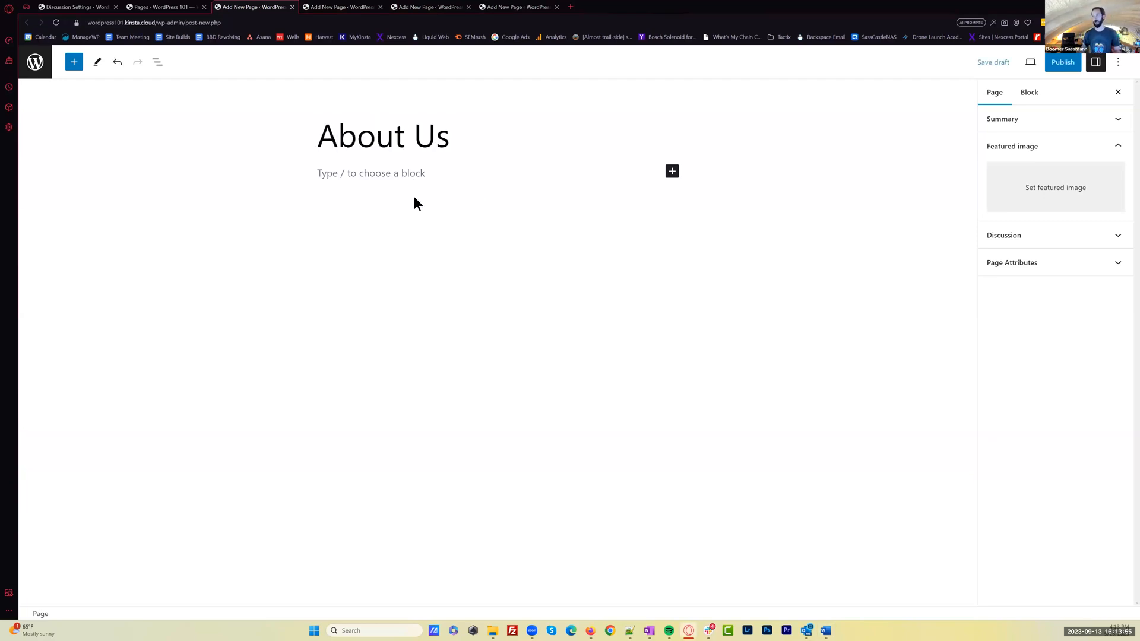
click(416, 177)
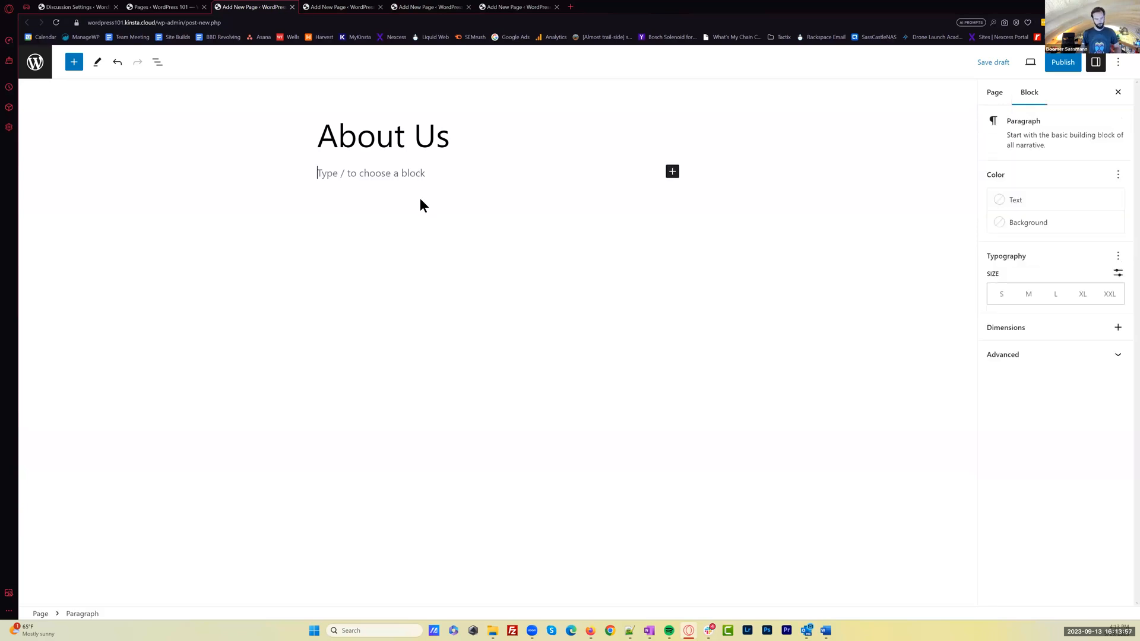
key(ctrl+v)
click(1060, 62)
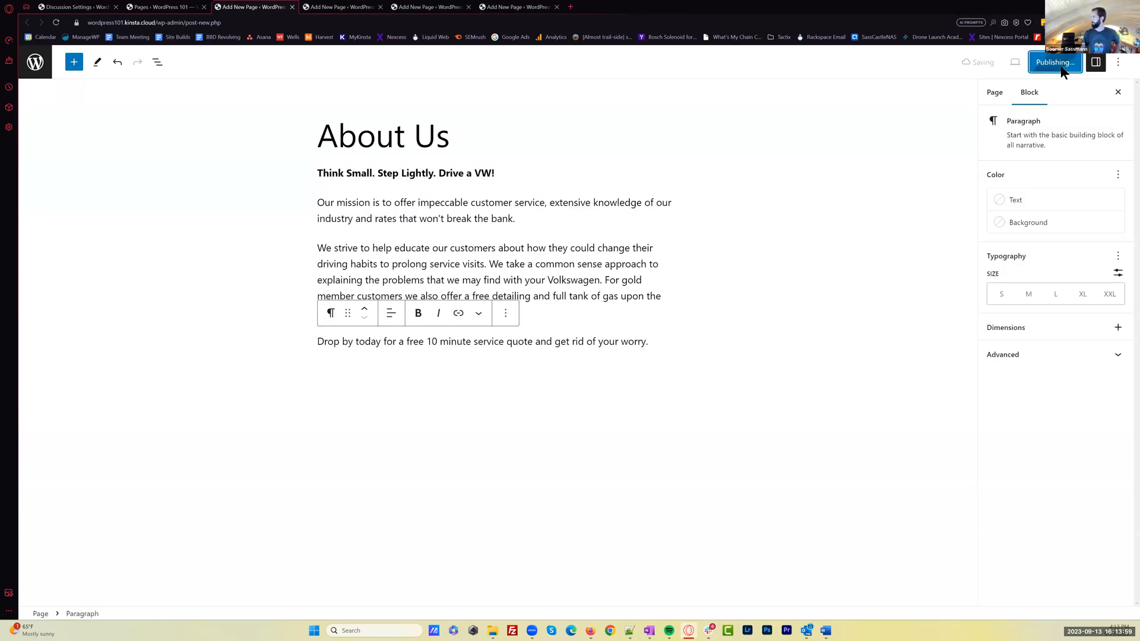
In the second blank editor, create the Services page with the pasted service descriptions, pricing and repair lists, and publish it
click(350, 7)
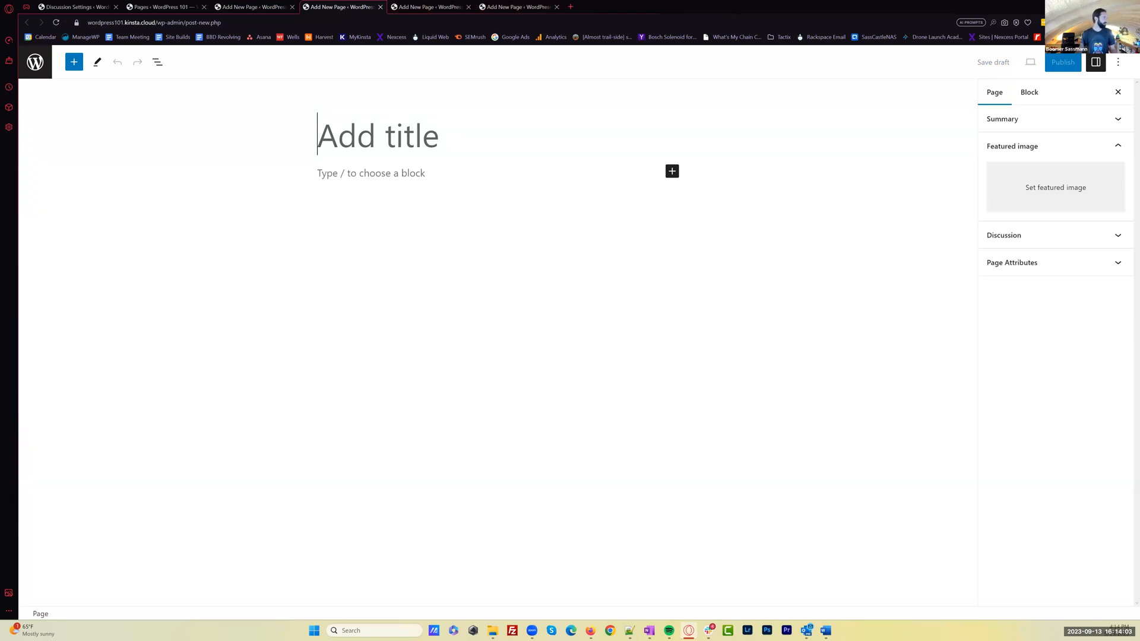
click(369, 148)
text(Services)
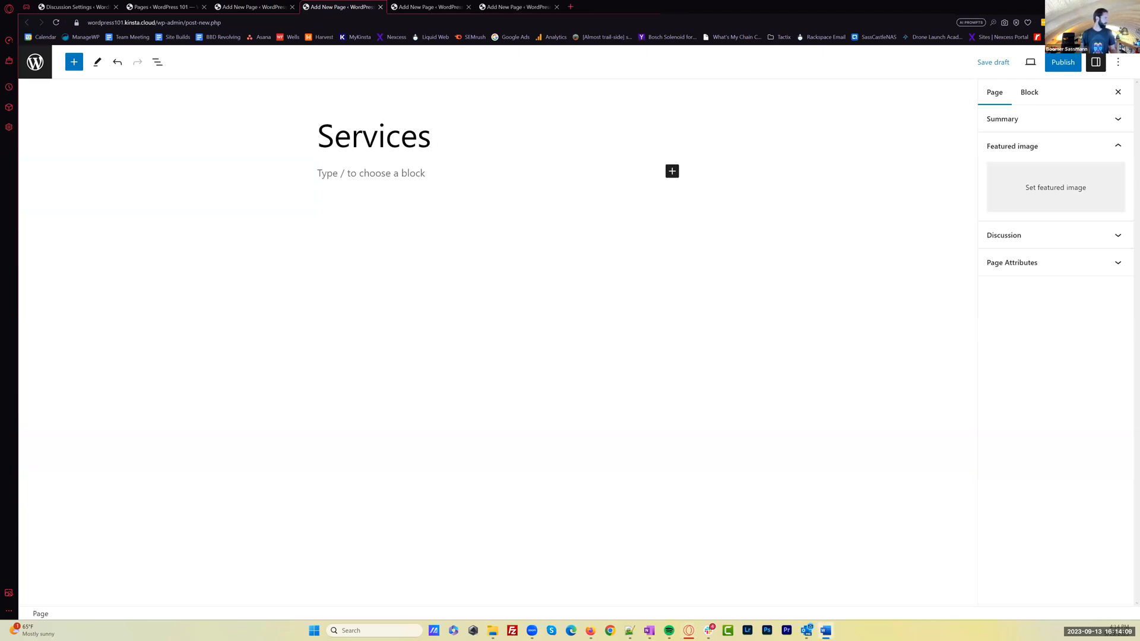
click(396, 177)
key(ctrl+v)
scroll(613, 270, up, 4)
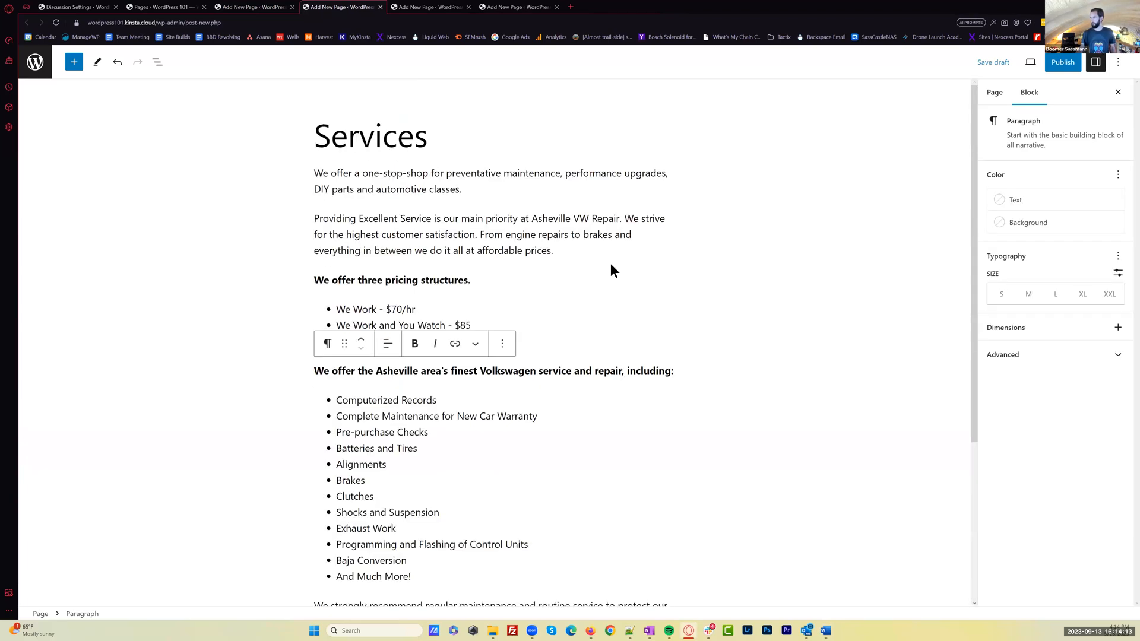
click(1063, 62)
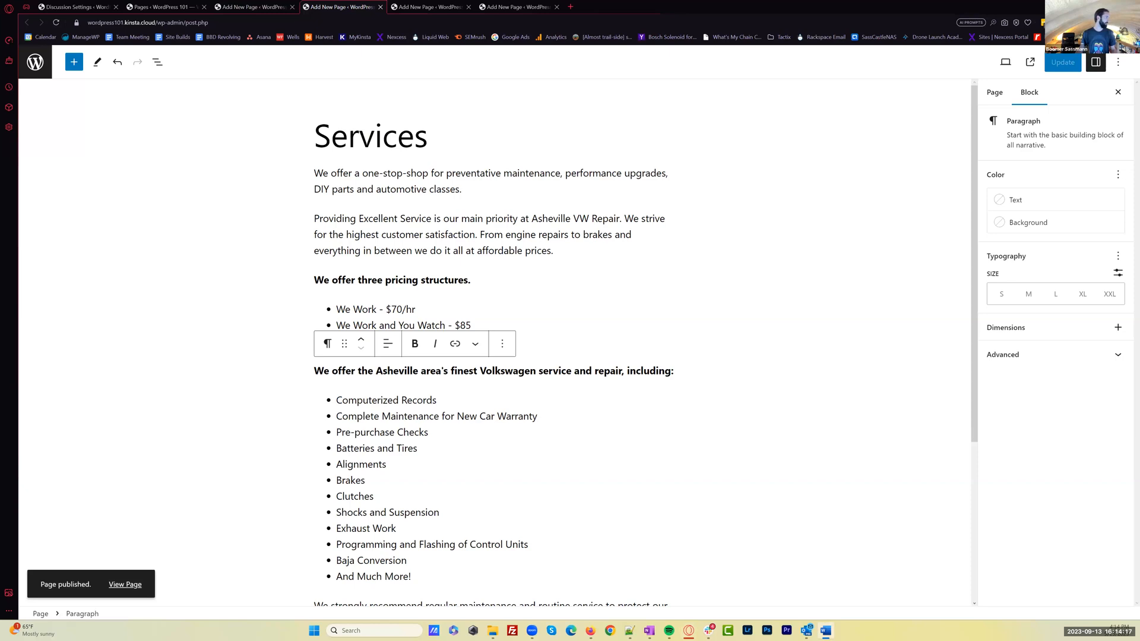
In the third blank editor, create the Testimonials page with the two pasted customer reviews and publish it
click(422, 6)
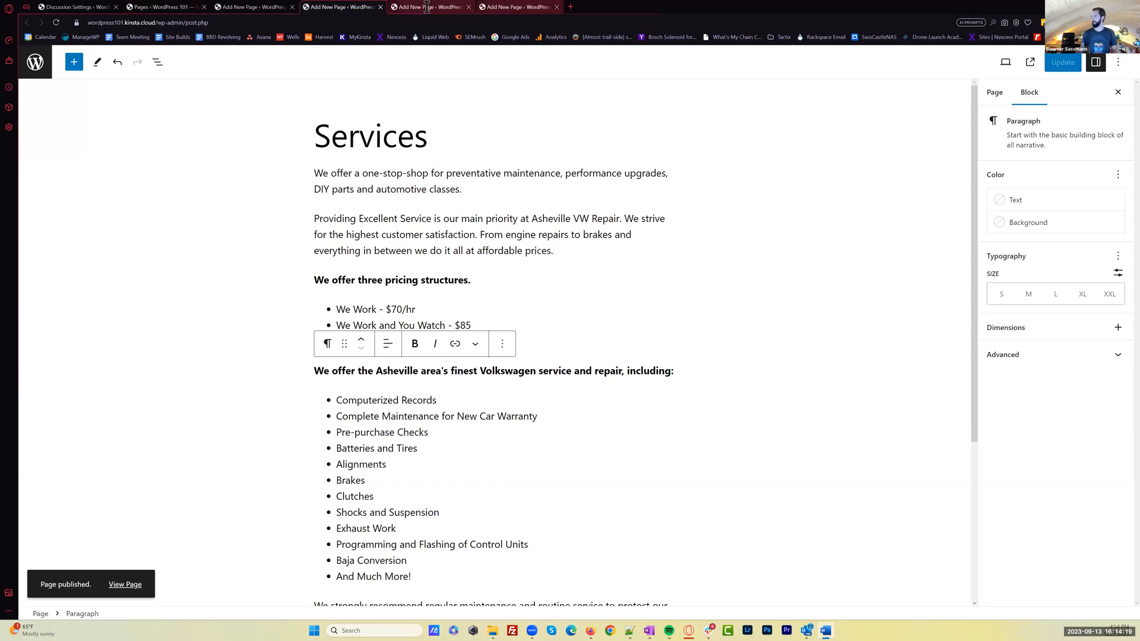
text(Testimonials)
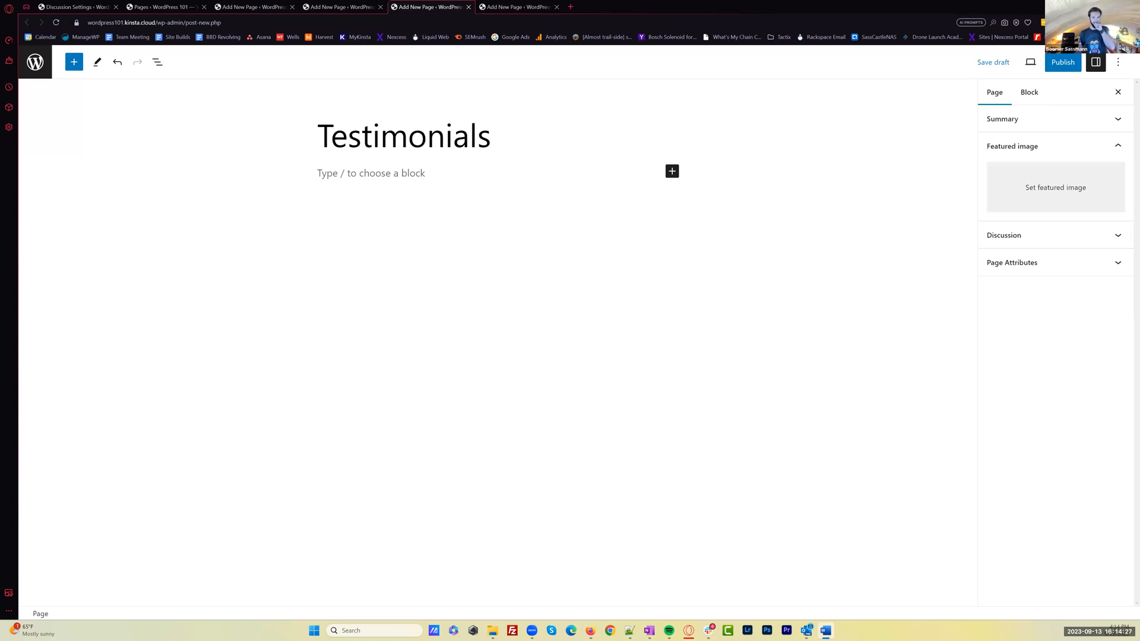
click(375, 173)
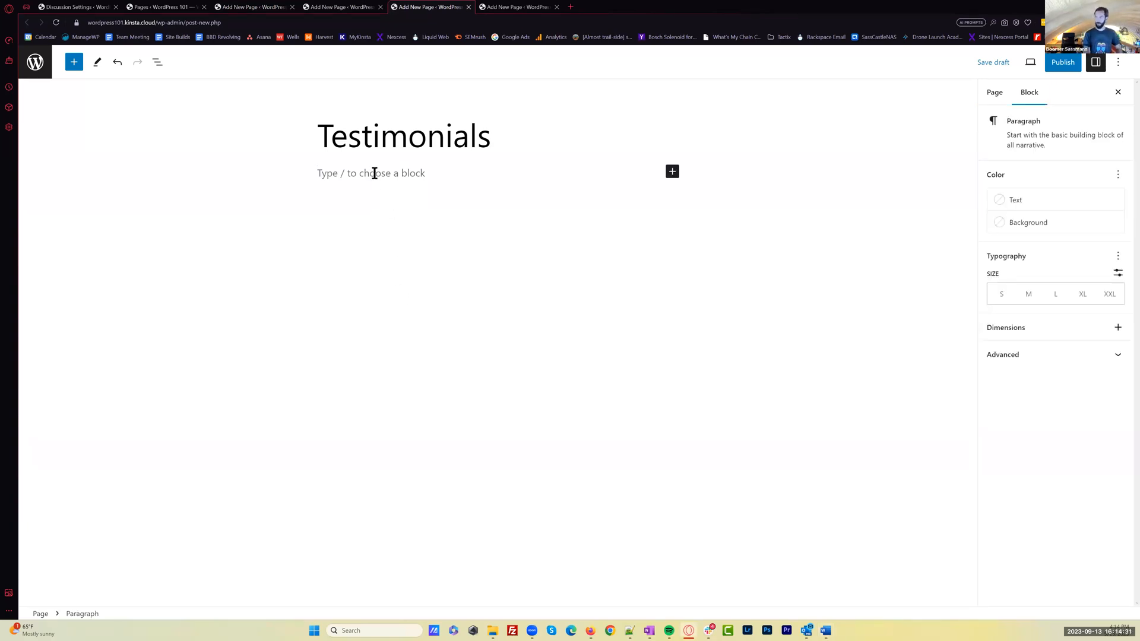
text(5 stars, hands down I needed an urgent repair to my "72 Karmann Ghia"  He was able to get me in the next morning.  His mechanic did the repair immediately, and I had the car back a few hours later.  He gave me a quote over the phone, and I paid exactly that.  His charges were fair and honest based on the time he had the car.  The repairs are warranted for 12 mo/12K miles. For the last couple of years I've been using Asheville VW Repair  for routine oil changes. This visit it was an oil change and problems with a check engine light and faulty door module. They were able to diagnose and repair both problems and even billed the repairs to my VW extended warranty. All I had to pay was my $100 warranty deductible plus the oil change. Techs are always courteous and know what they are doing.)
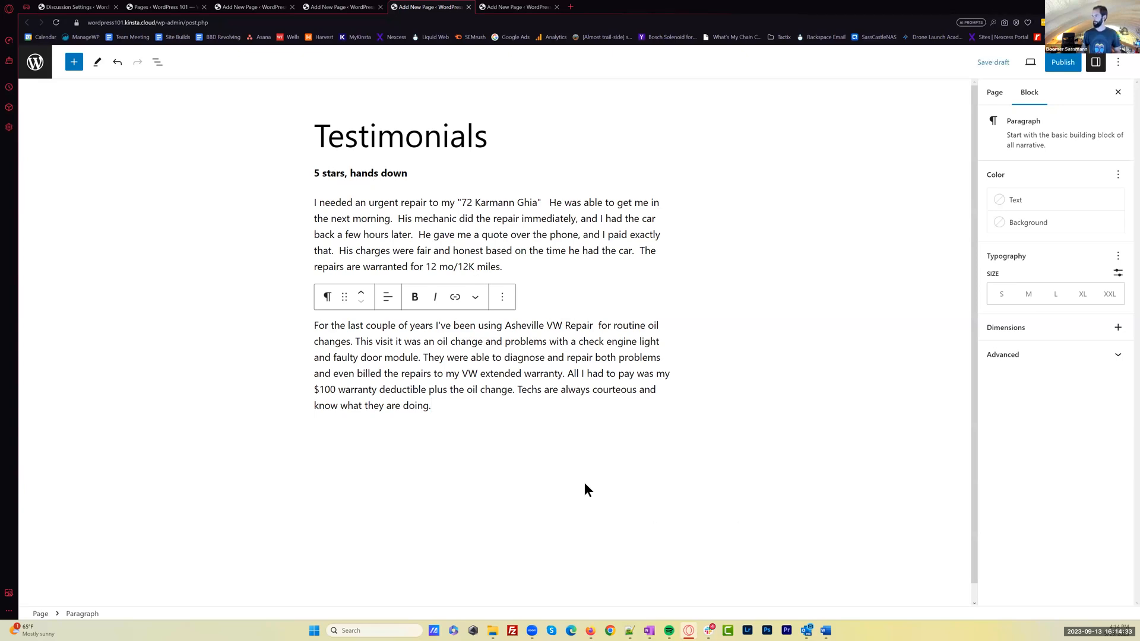
click(584, 482)
click(1063, 61)
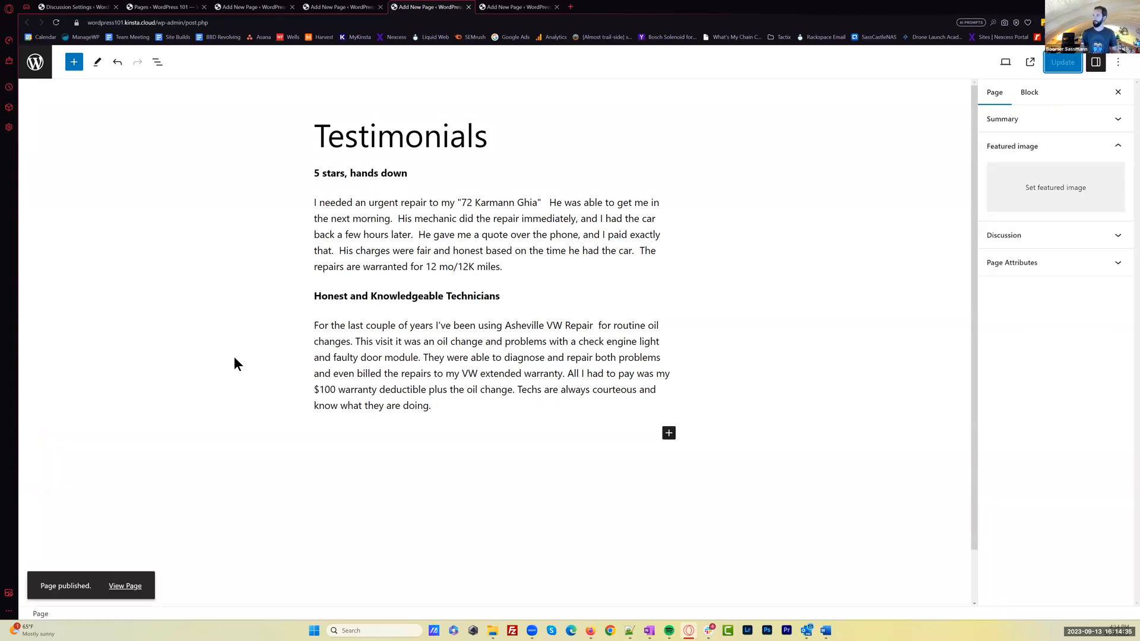
In the fourth blank editor, create the Contact page with the pasted opening hours, contact details and quote form note, and publish it
key(ctrl+Tab)
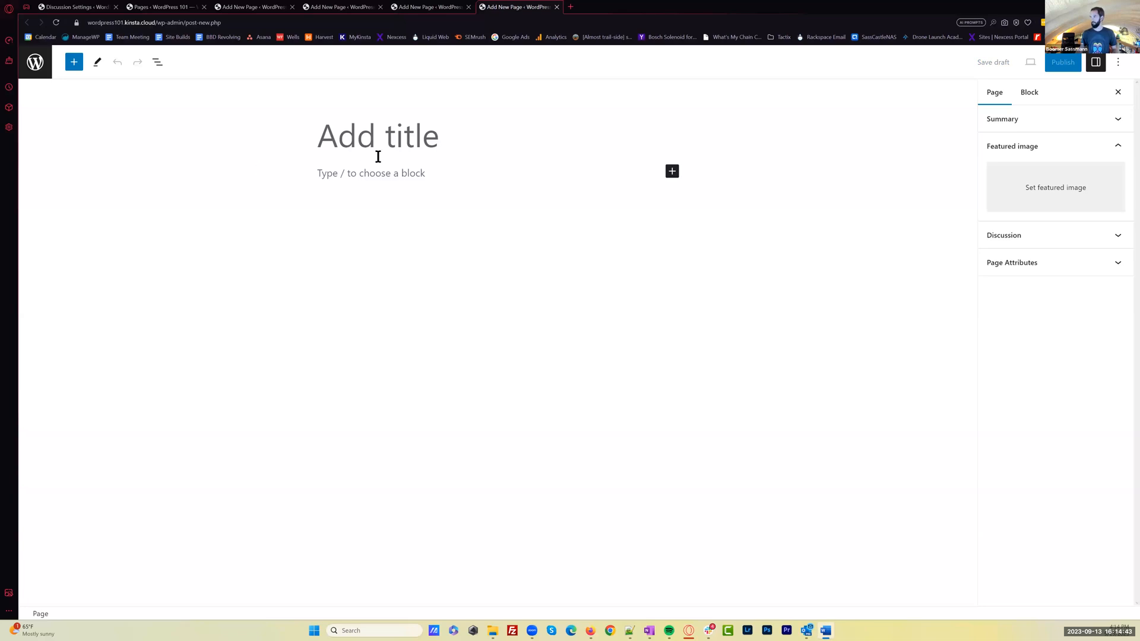
text(Contact)
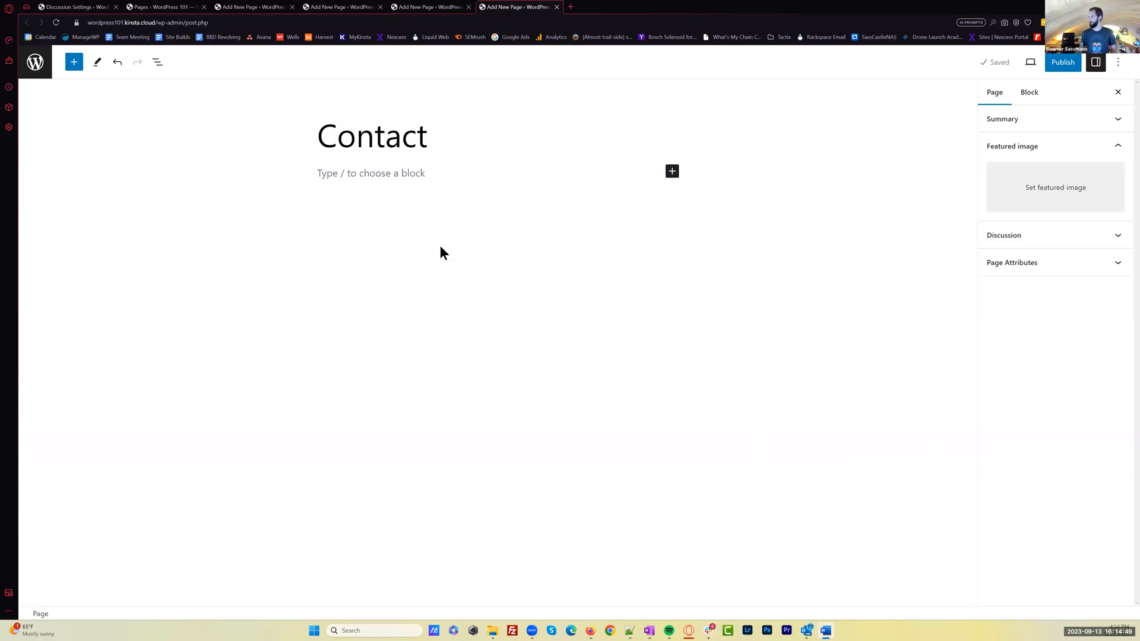
click(343, 173)
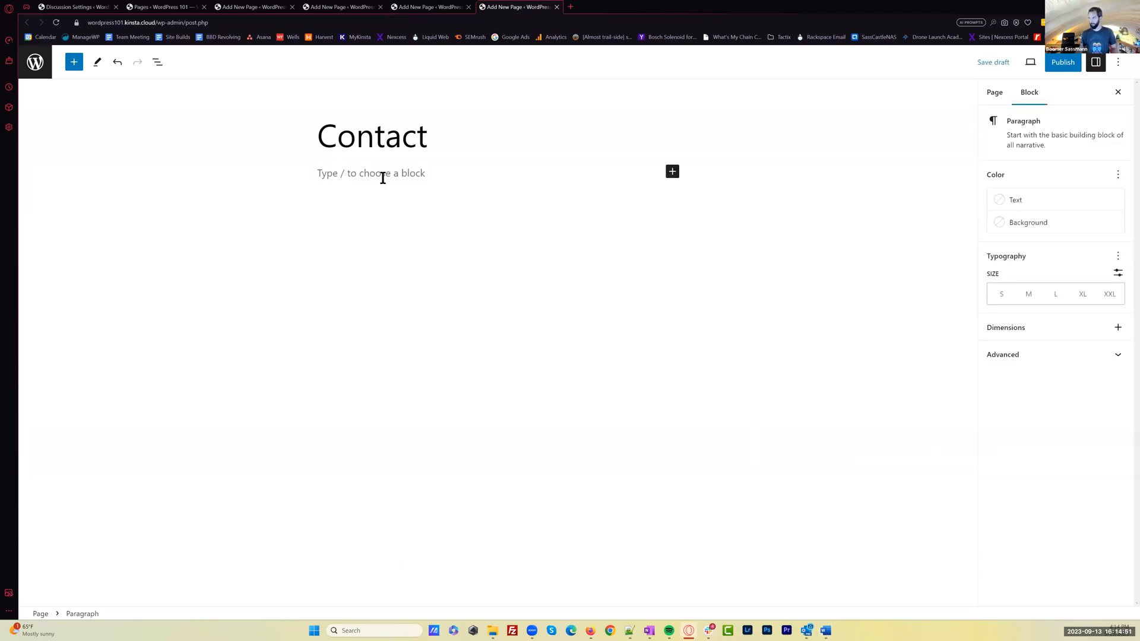
key(ctrl+v)
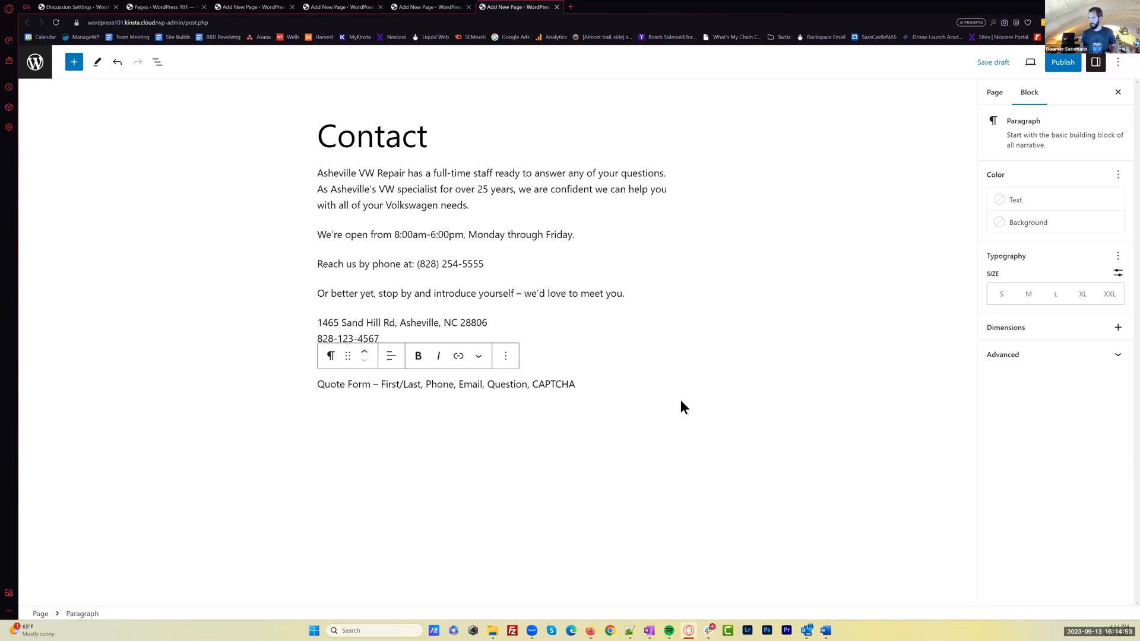
click(1063, 62)
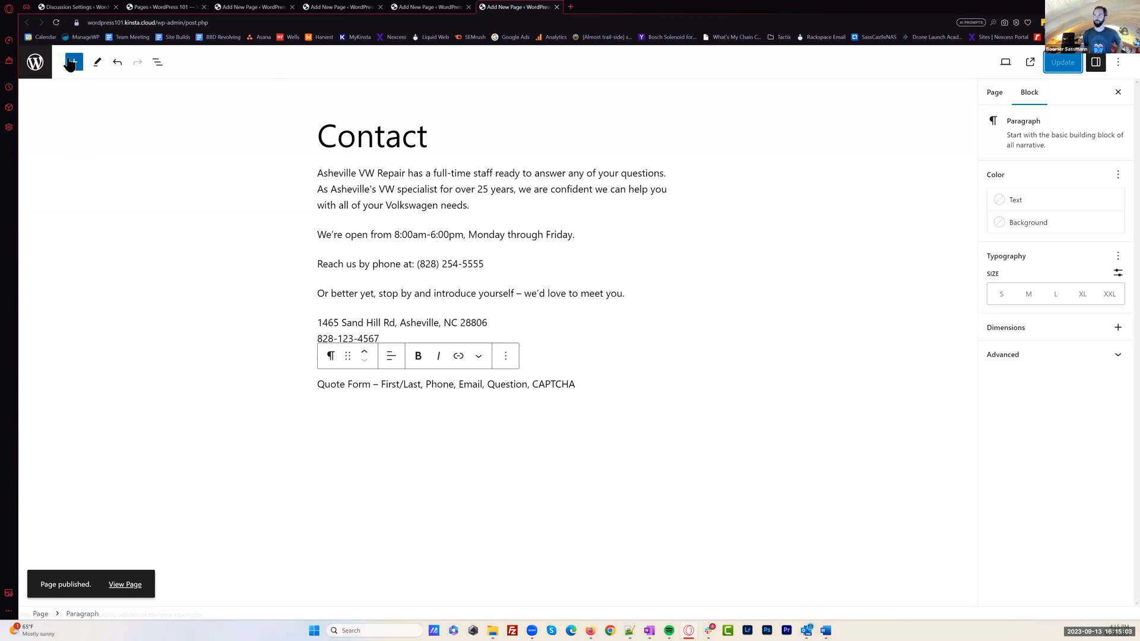
Return to the pages list, add a page titled Blog without any content, and publish it
click(39, 67)
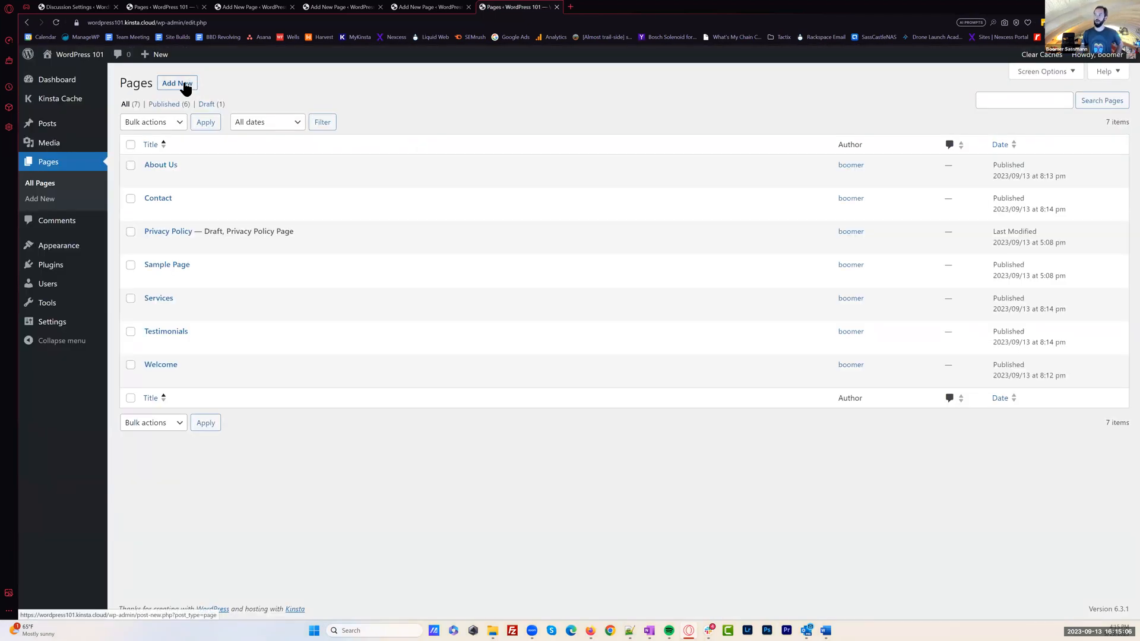
click(185, 88)
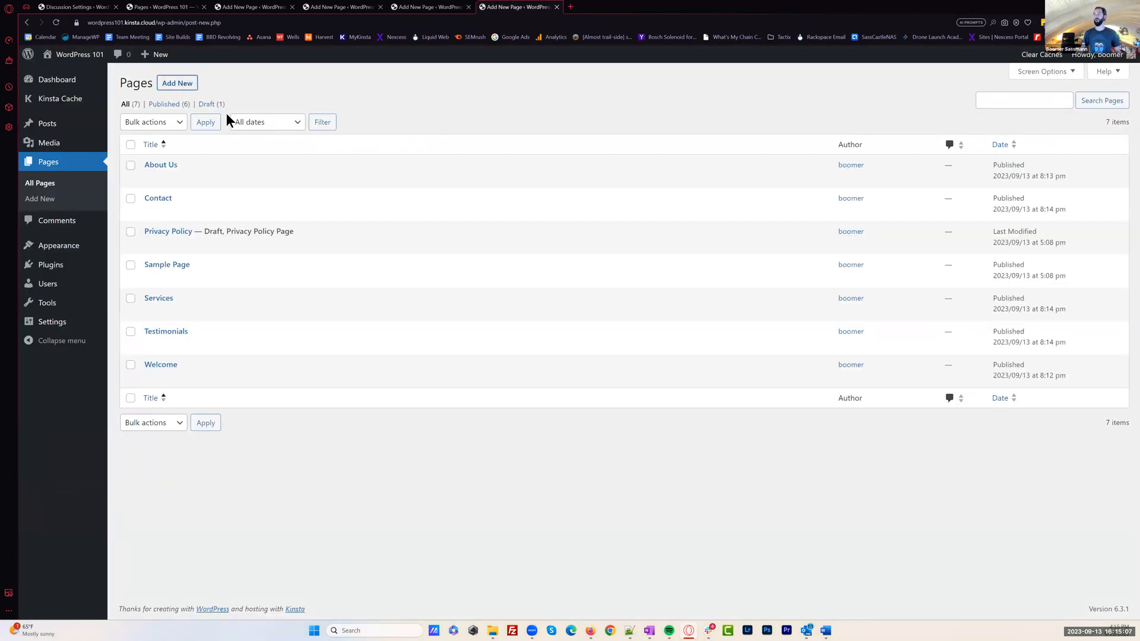
click(347, 134)
text(Blog)
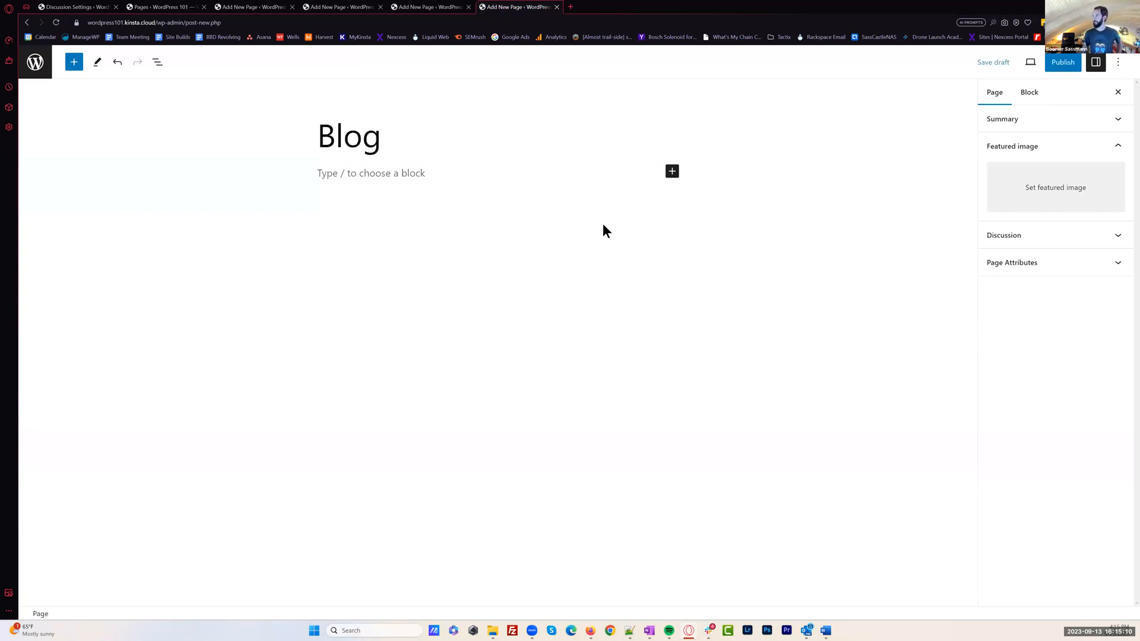
click(1060, 61)
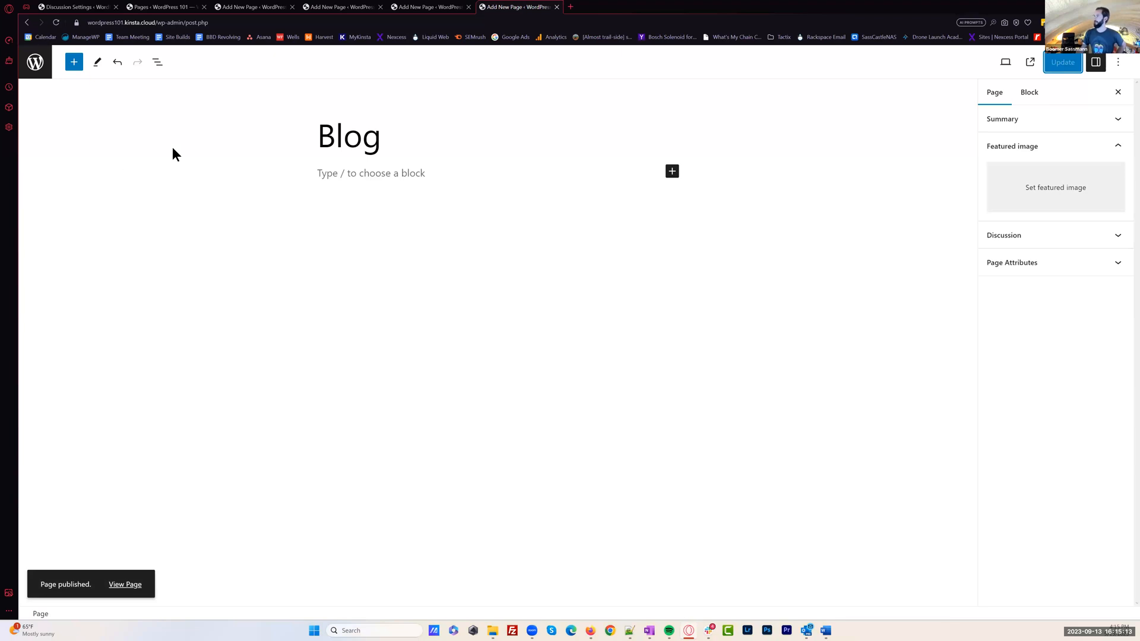
Close the browser tabs of the finished page editors and refresh the list of all pages
click(188, 7)
click(246, 8)
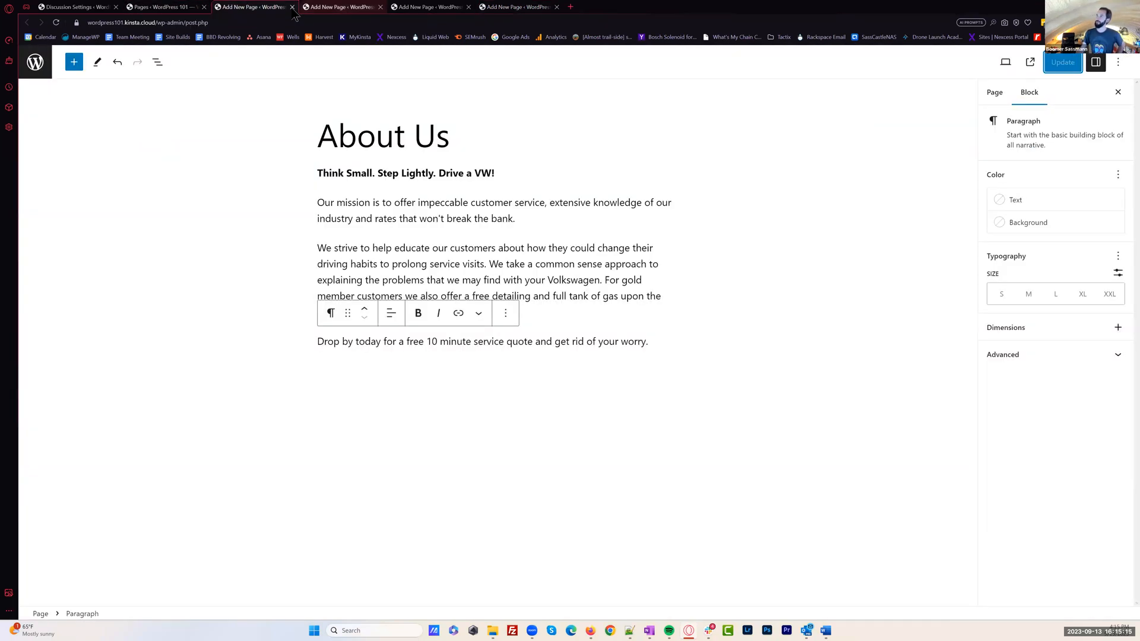
click(292, 6)
click(292, 6)
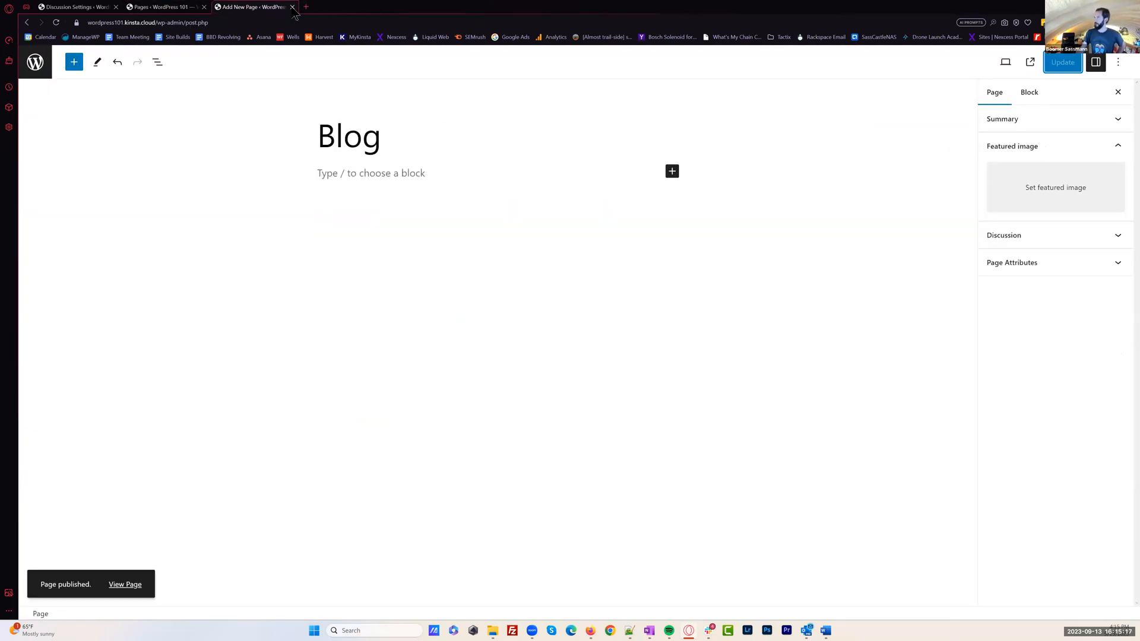
click(292, 6)
middle_click(234, 8)
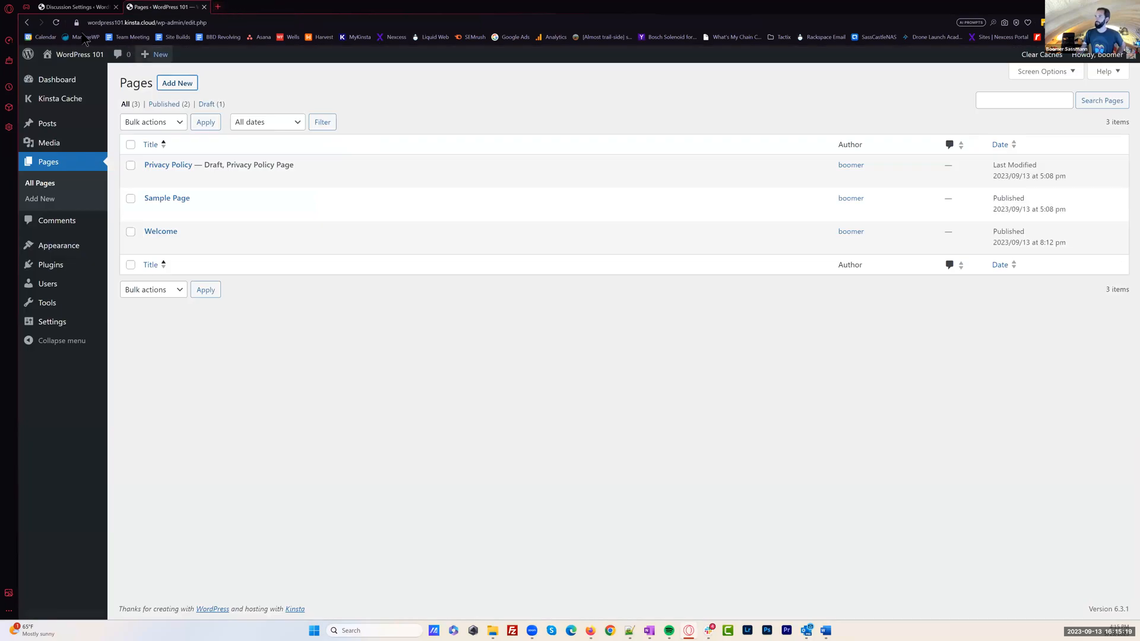
click(56, 22)
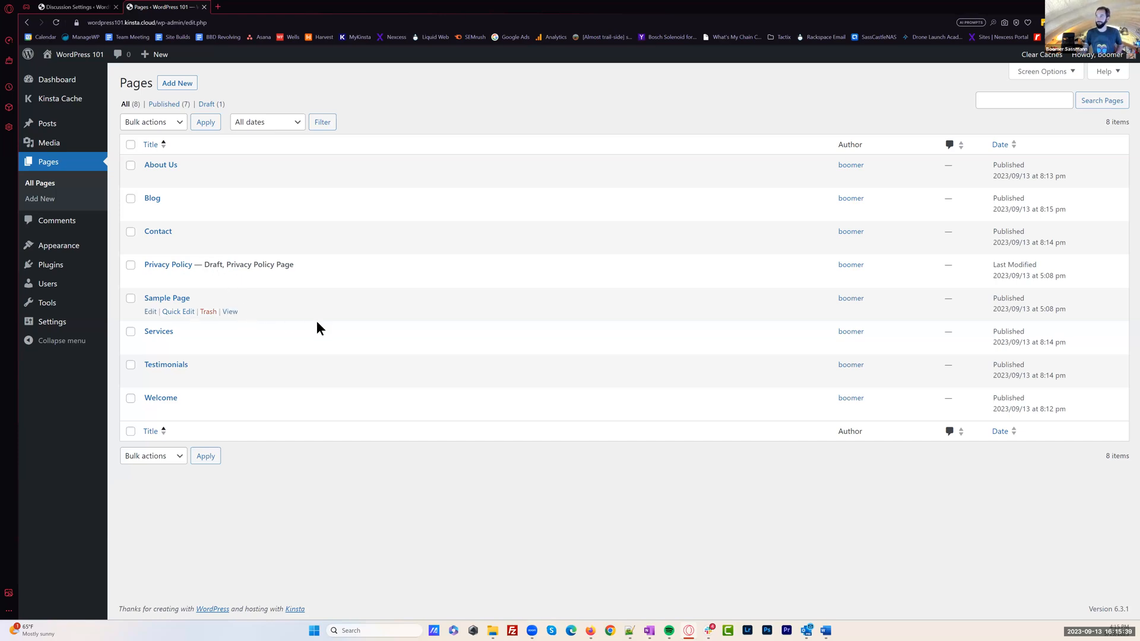
Move Sample Page to the trash and open the WordPress 101 site's front page
click(208, 312)
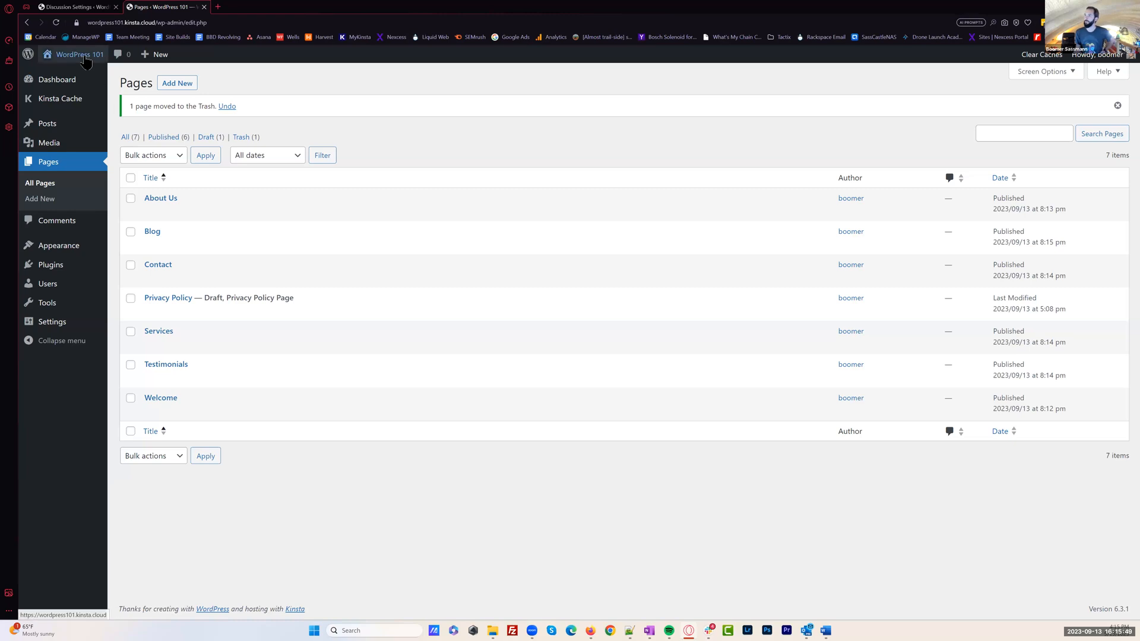
mouse_move(87, 60)
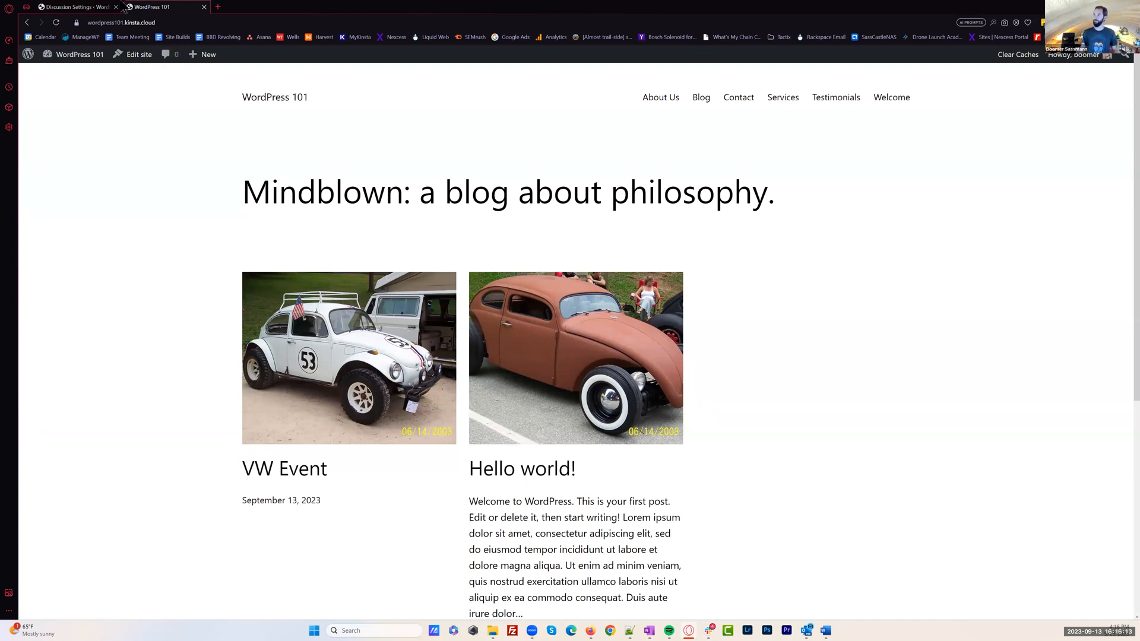
In the site's Reading settings, switch the homepage display to a static page and choose Welcome as the homepage
click(96, 7)
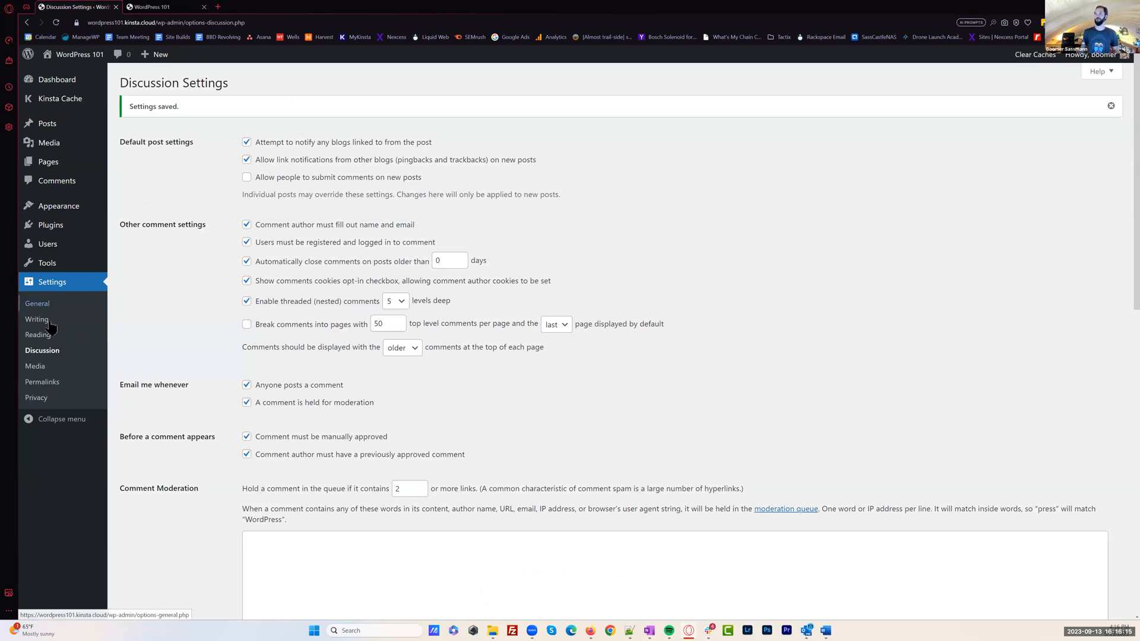
click(50, 339)
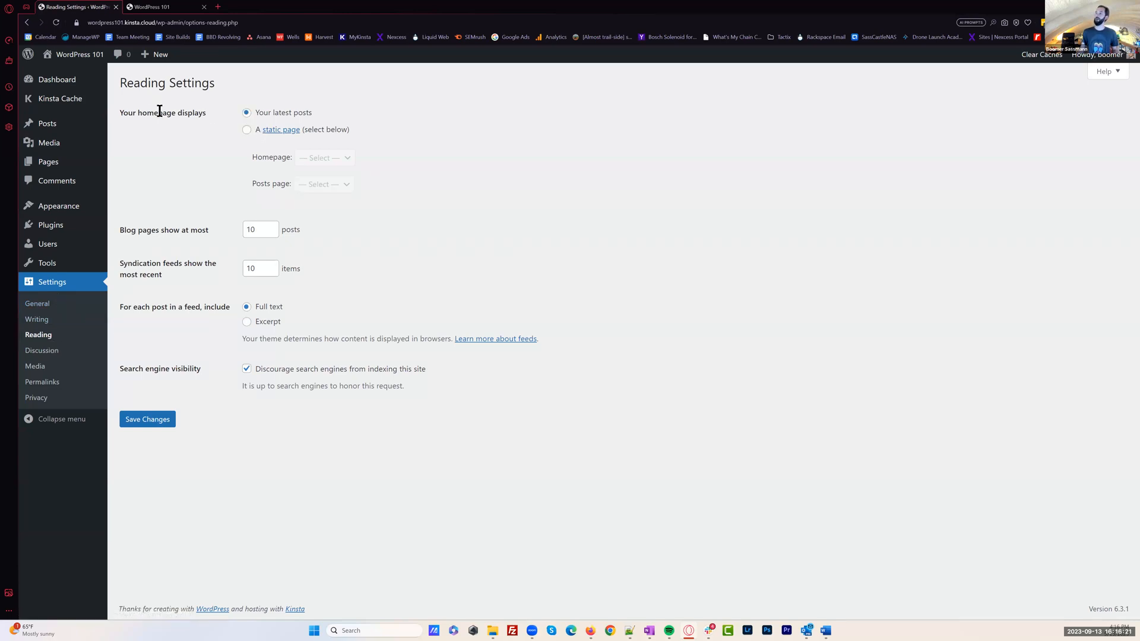
drag(120, 113, 206, 113)
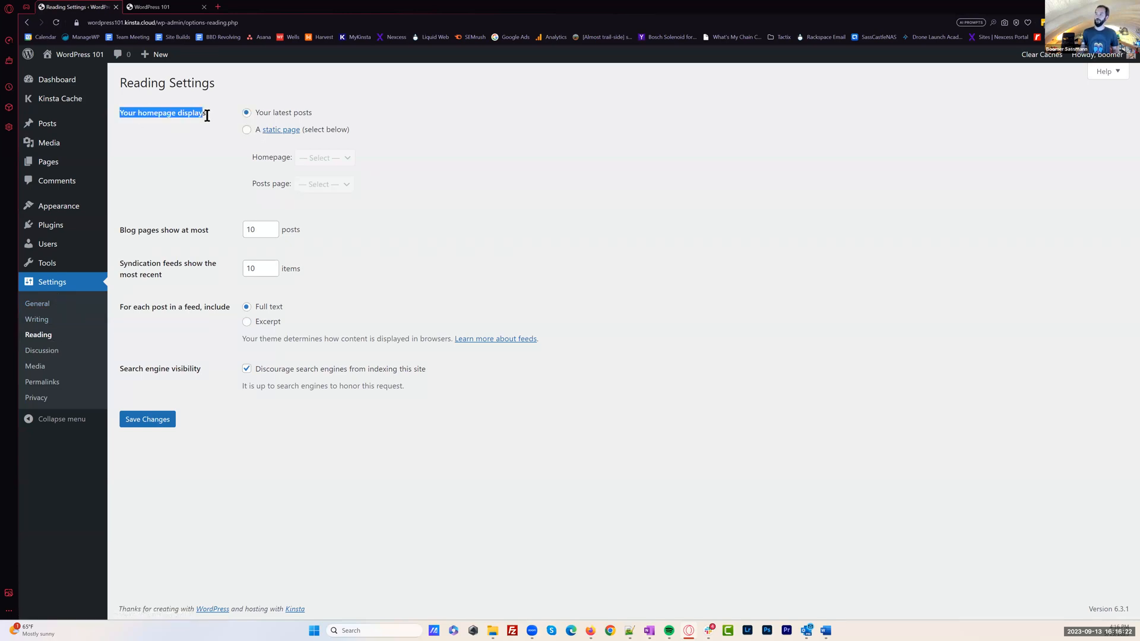
click(246, 130)
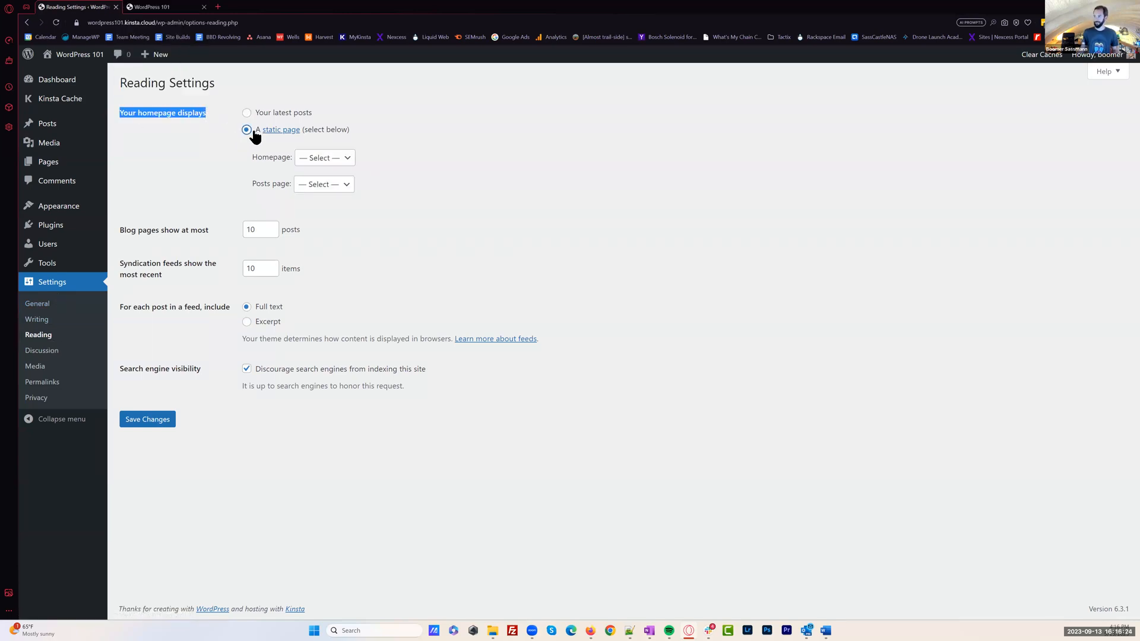
click(328, 157)
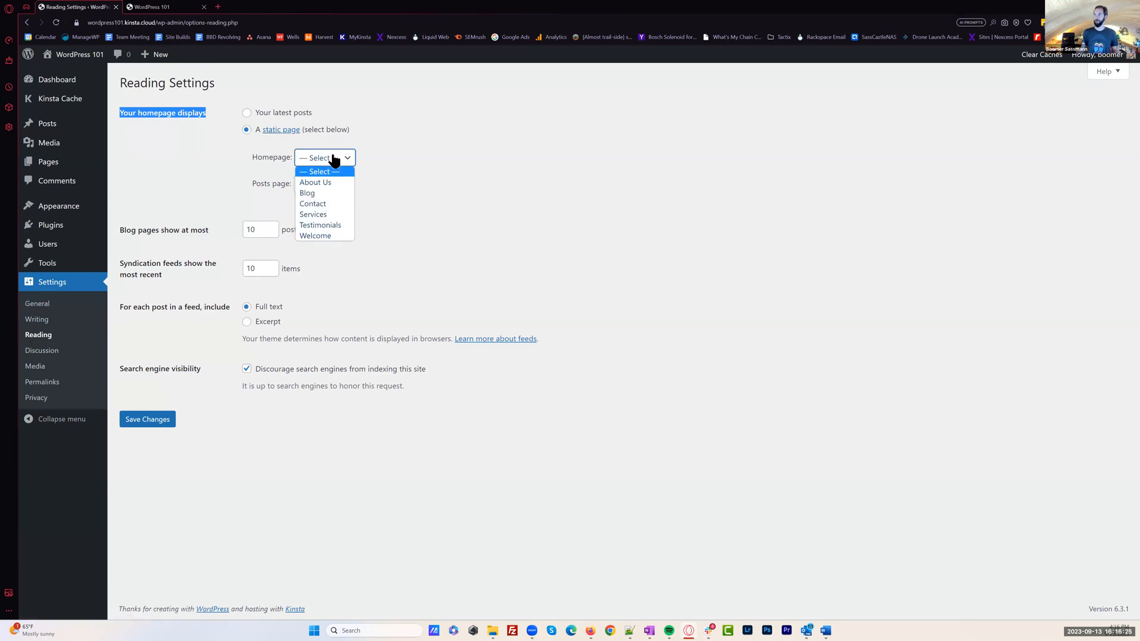
click(339, 235)
click(424, 182)
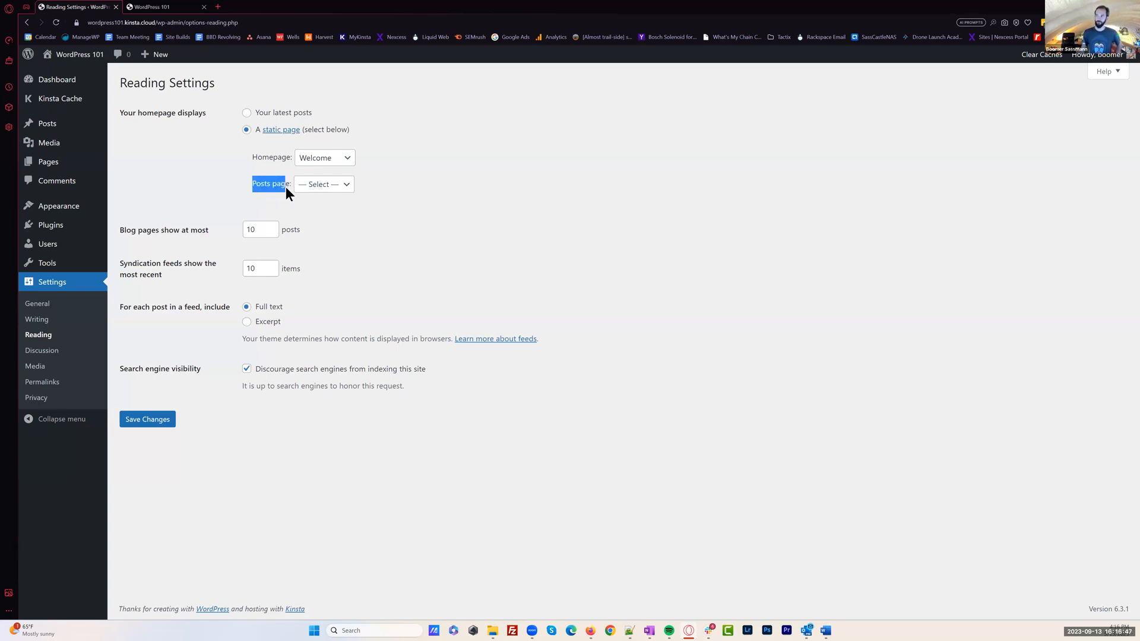
Set Blog as the posts page and save the Reading settings
click(342, 185)
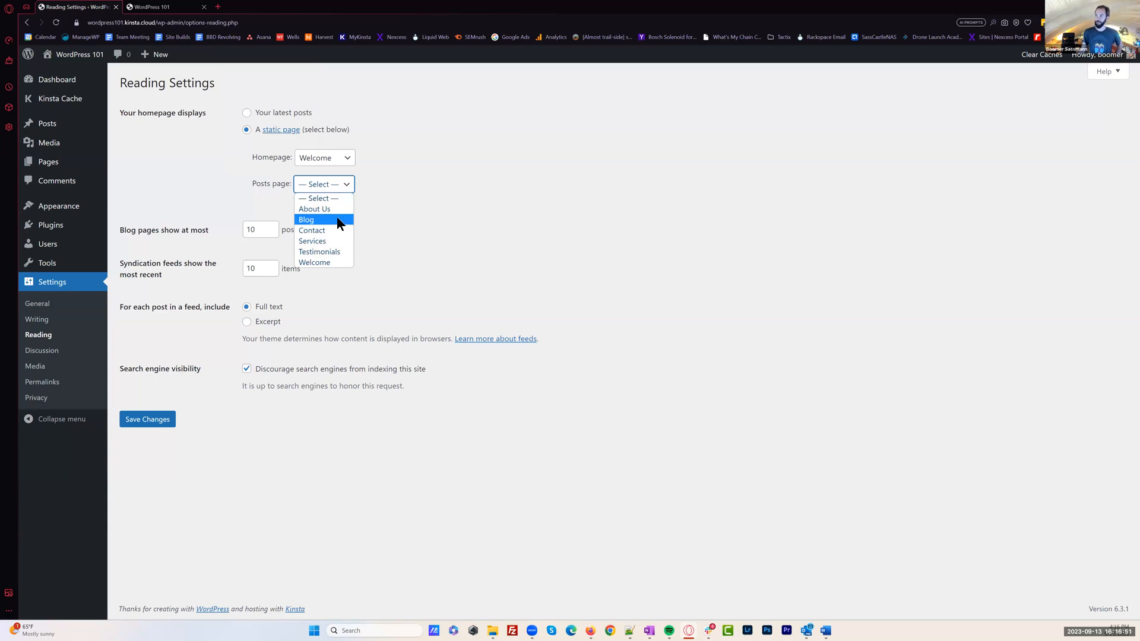
click(336, 217)
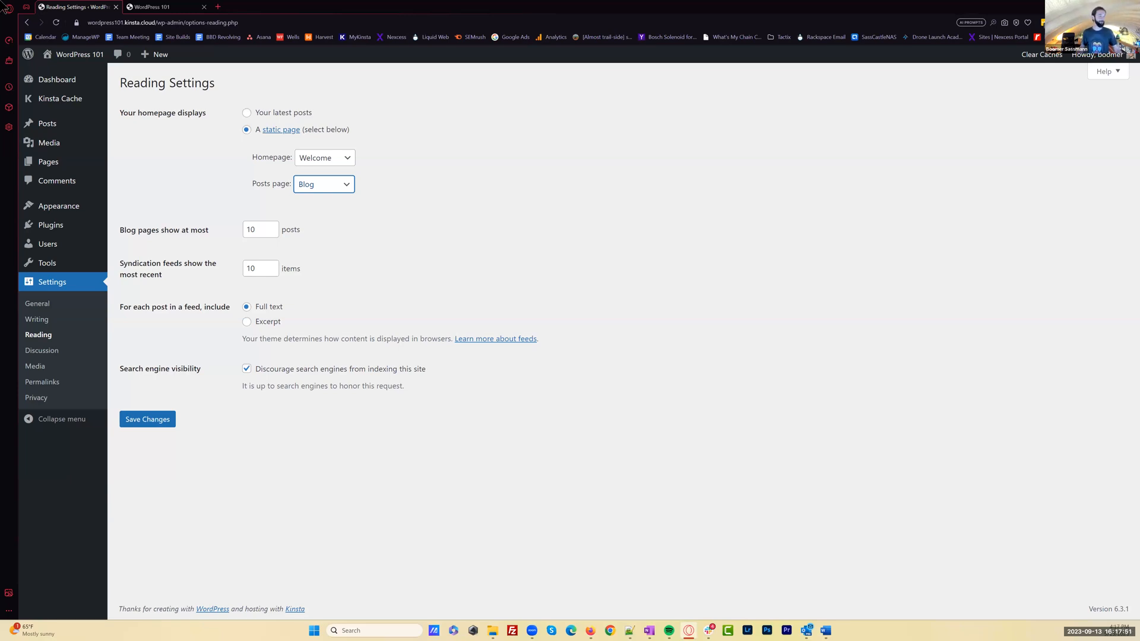
click(386, 280)
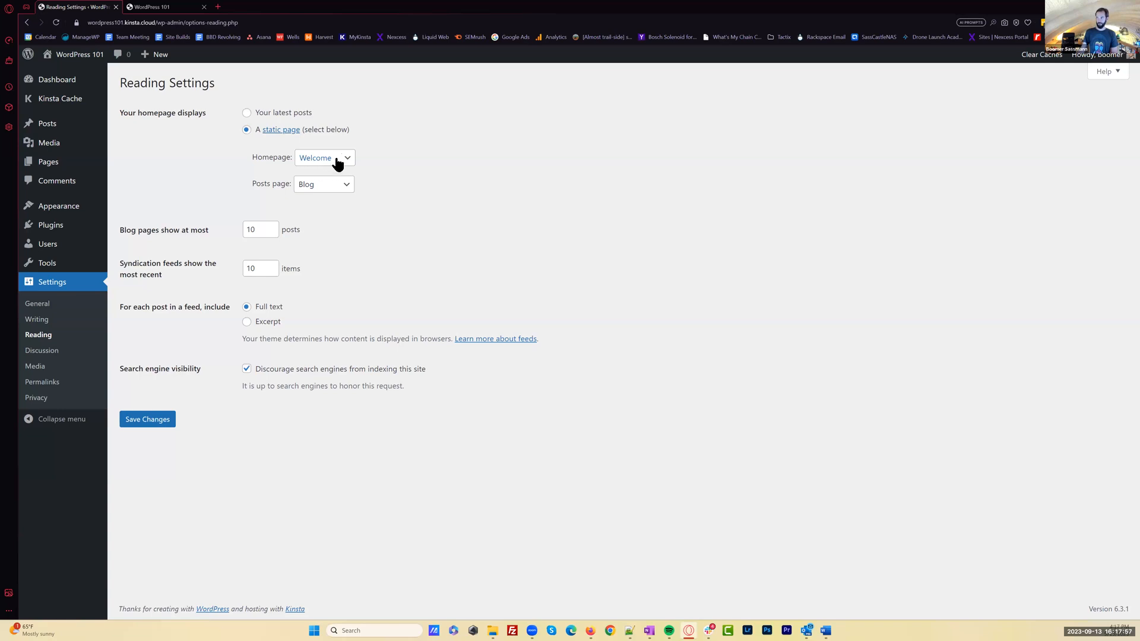
click(160, 421)
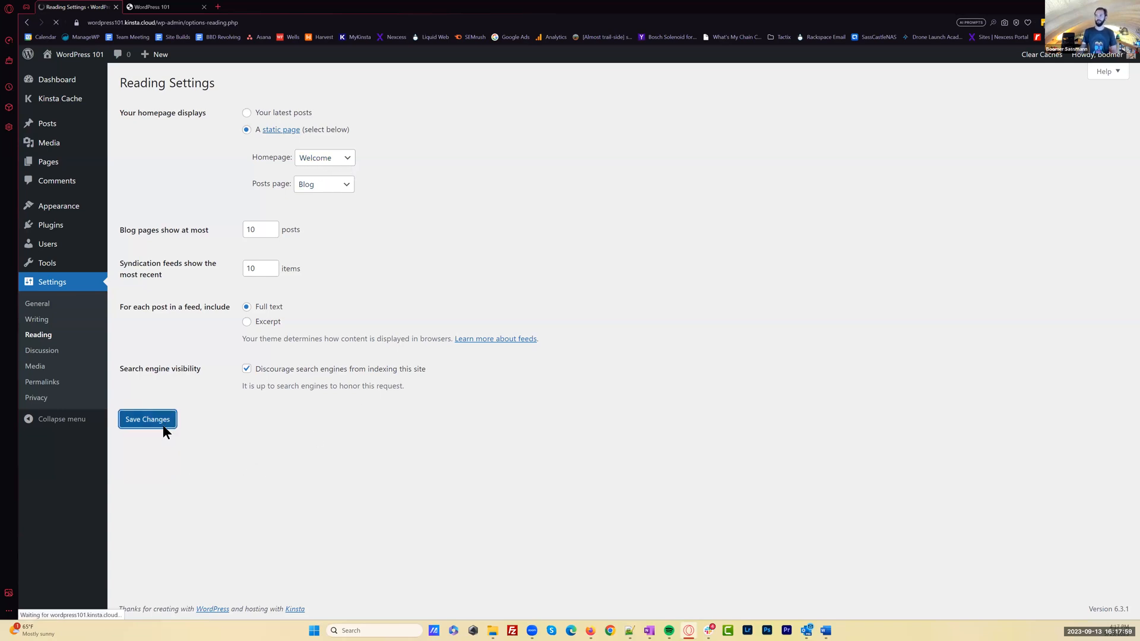
Reload the site's front page and look over the new static homepage
click(156, 7)
click(58, 24)
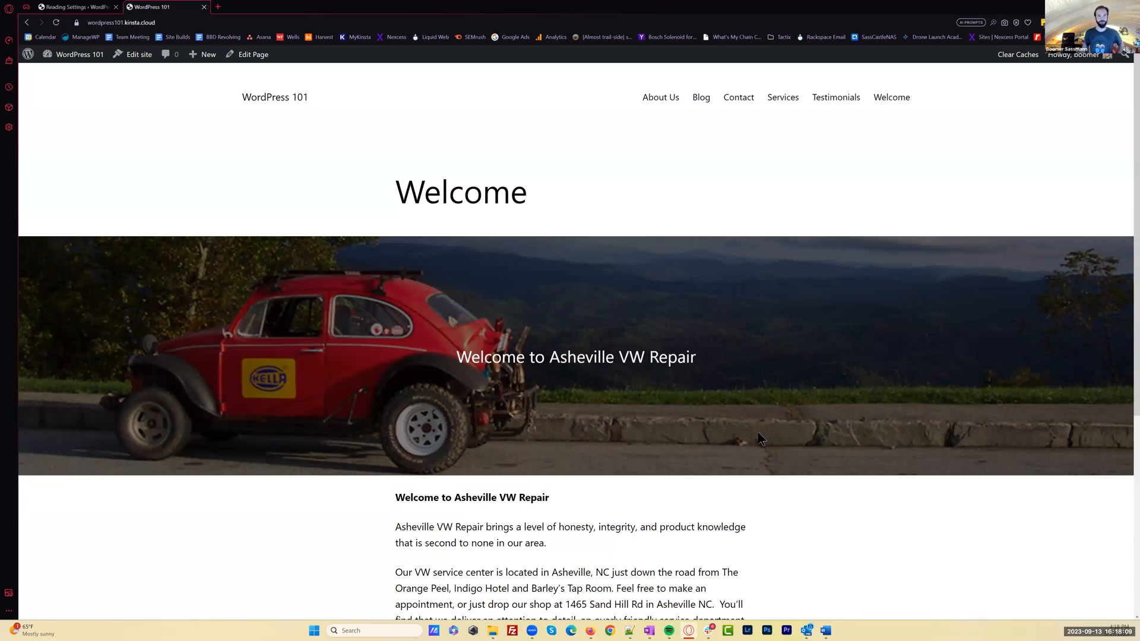
scroll(815, 453, down, 1)
scroll(812, 447, down, 5)
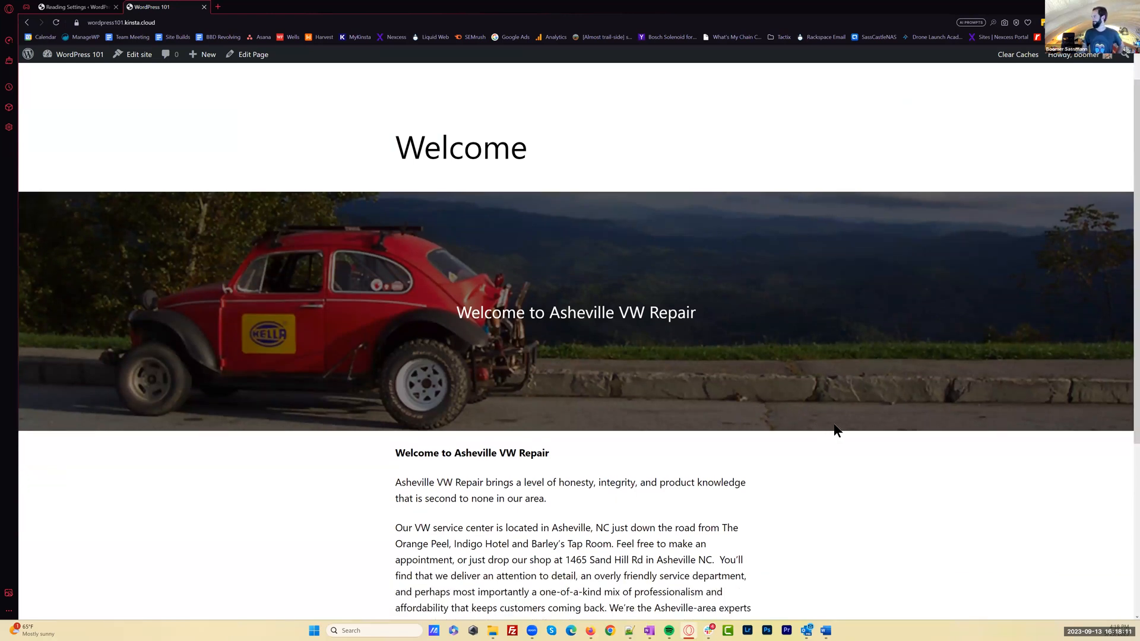
scroll(840, 423, up, 6)
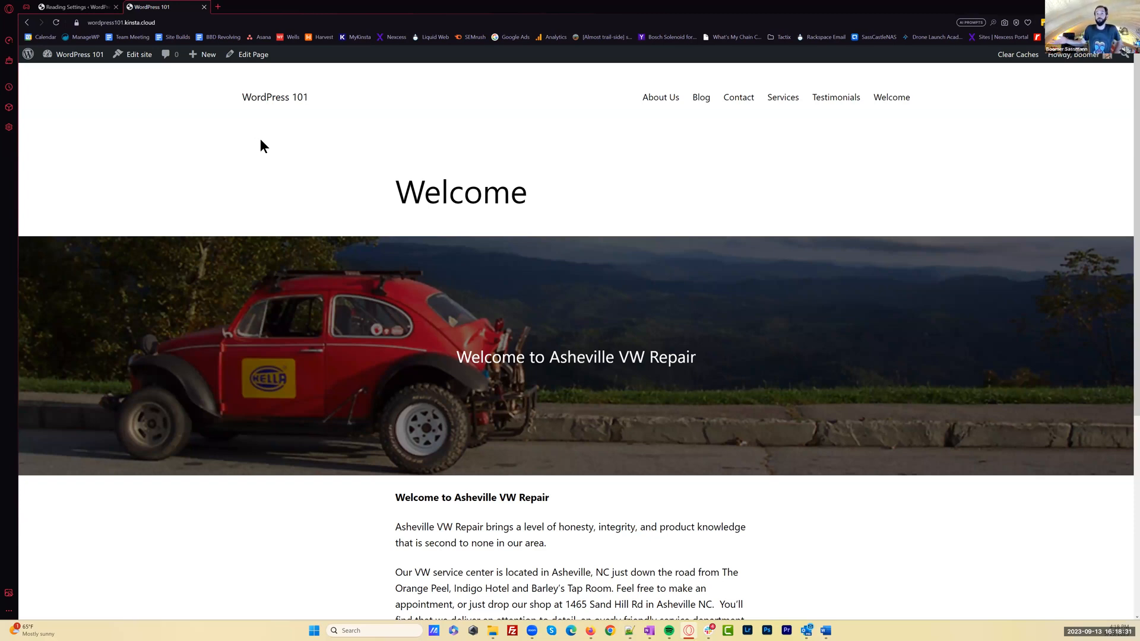
Return to the site's admin area and view the installed themes
click(72, 6)
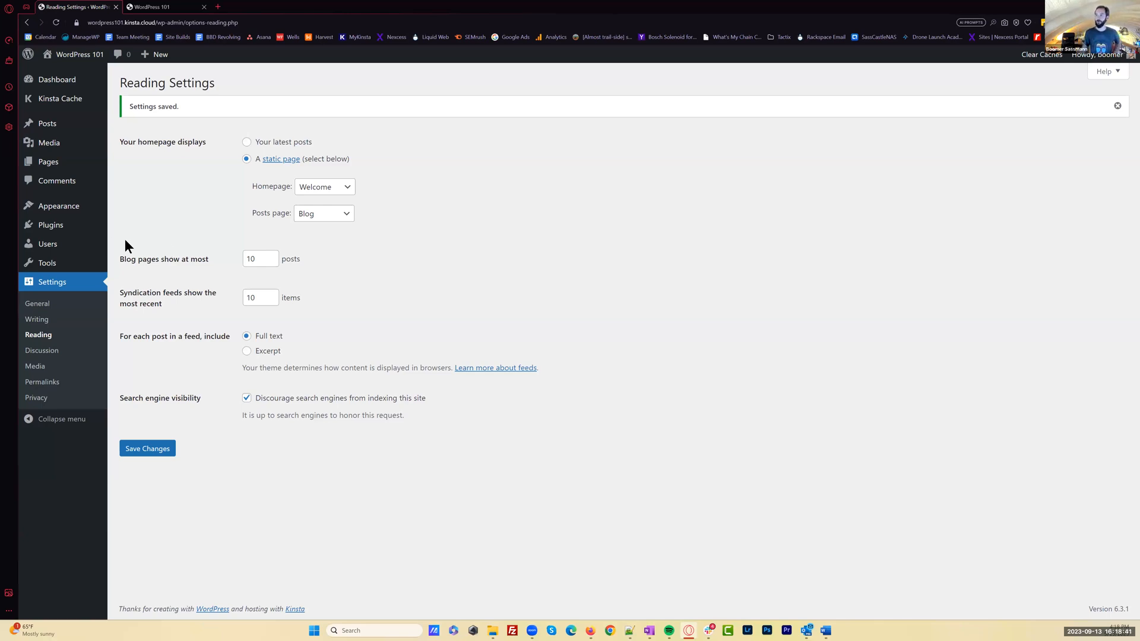
click(67, 212)
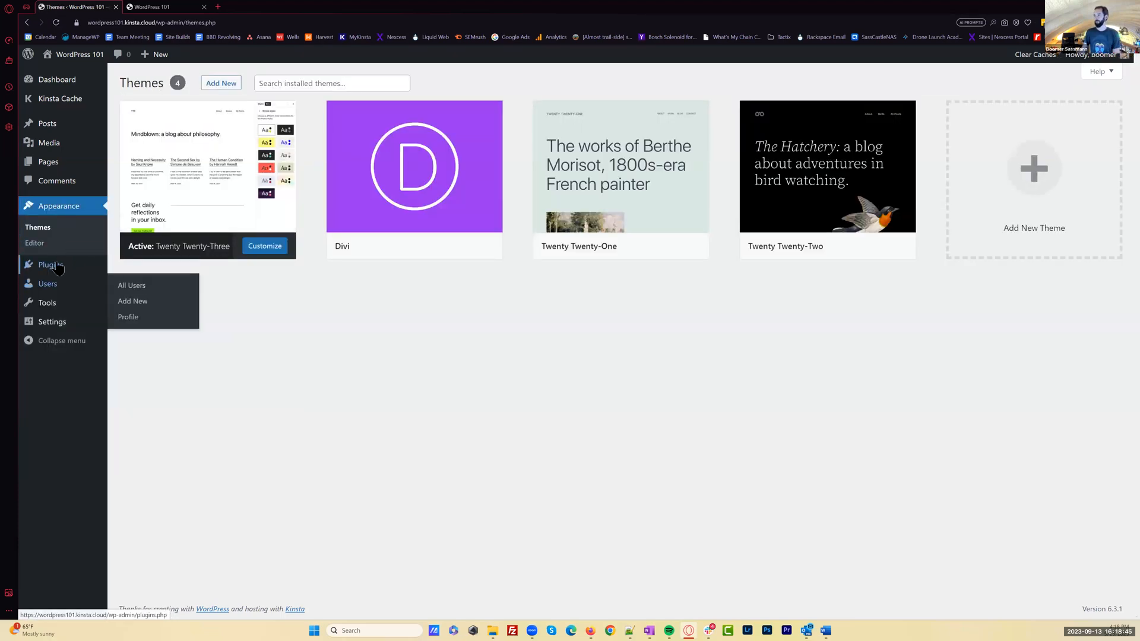
mouse_move(70, 328)
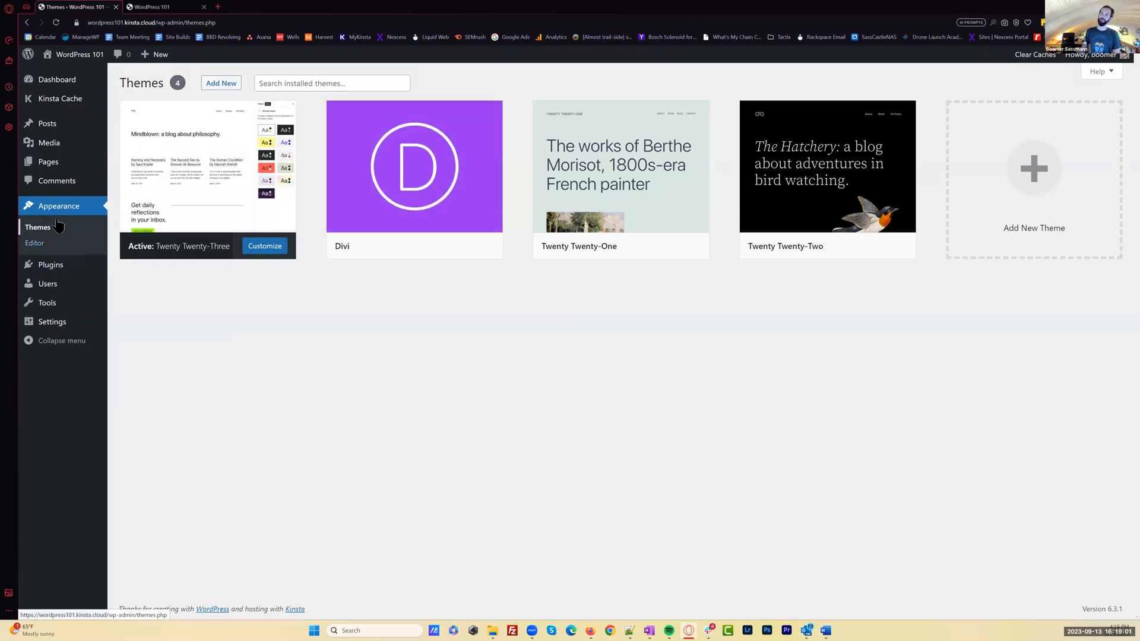
mouse_move(55, 307)
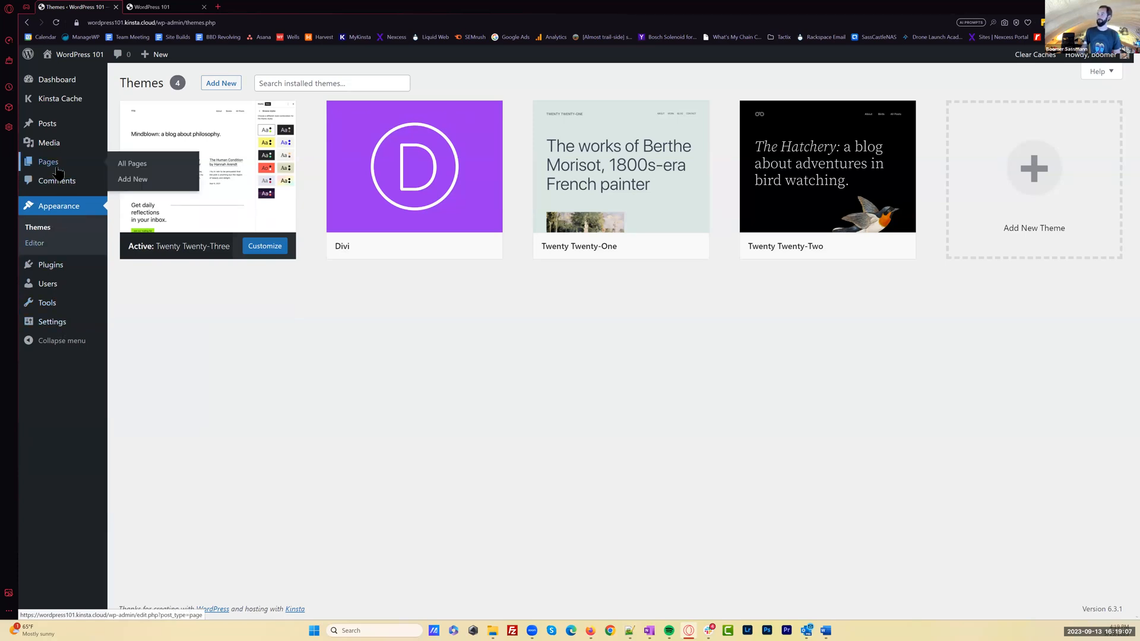
mouse_move(59, 143)
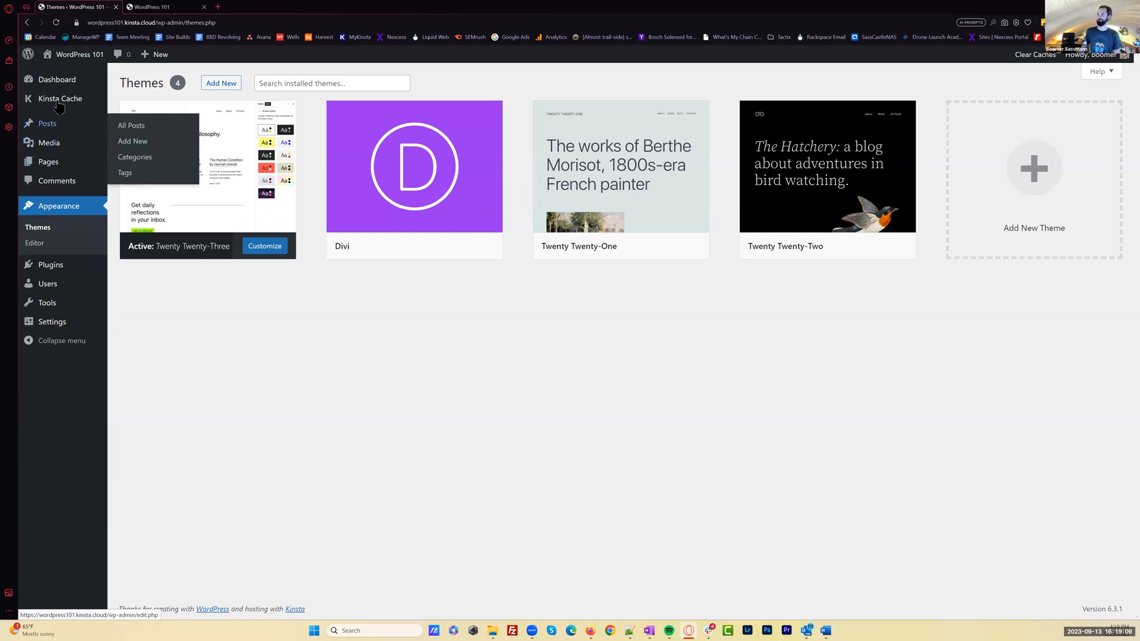
mouse_move(64, 82)
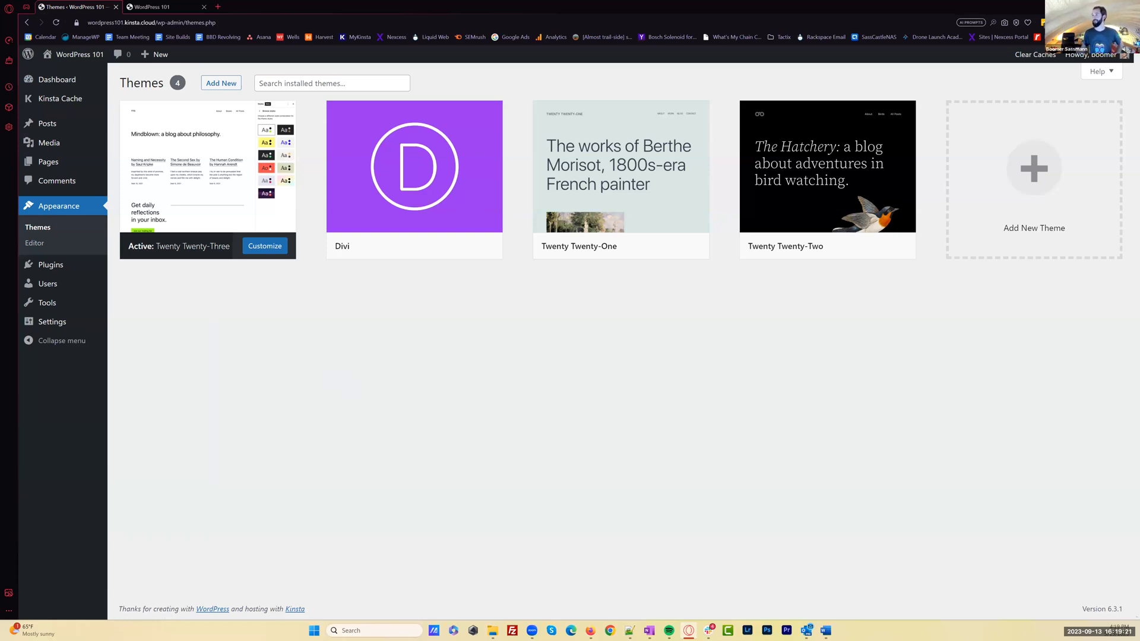
On the live site, visit the About Us, Contact, Services, Testimonials and Welcome pages in turn through the site navigation
key(ctrl+Tab)
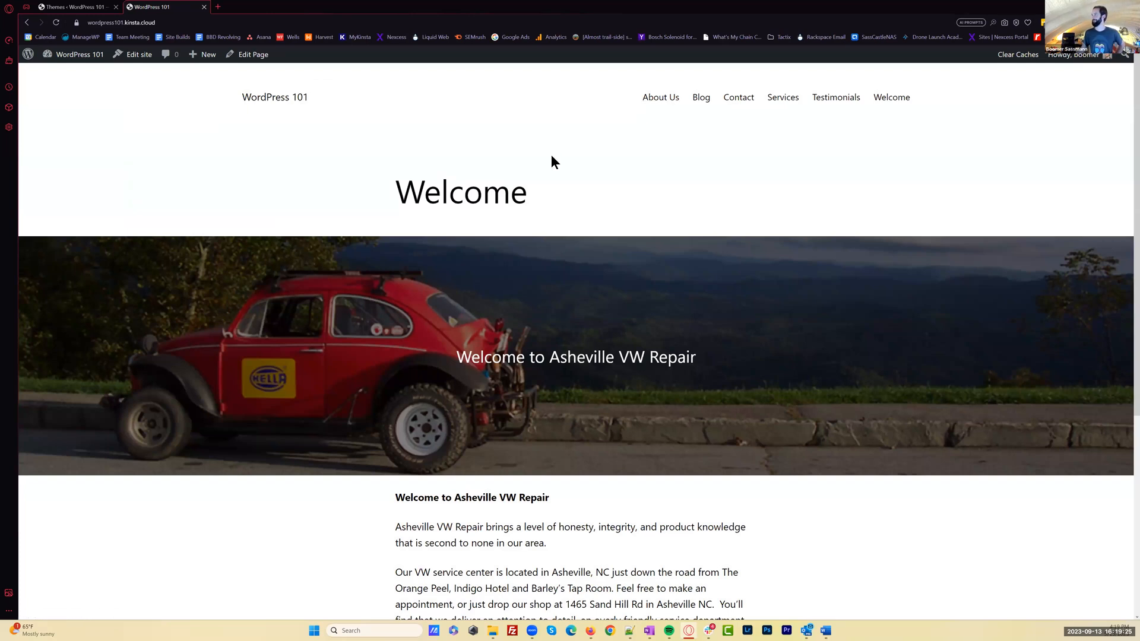
click(655, 99)
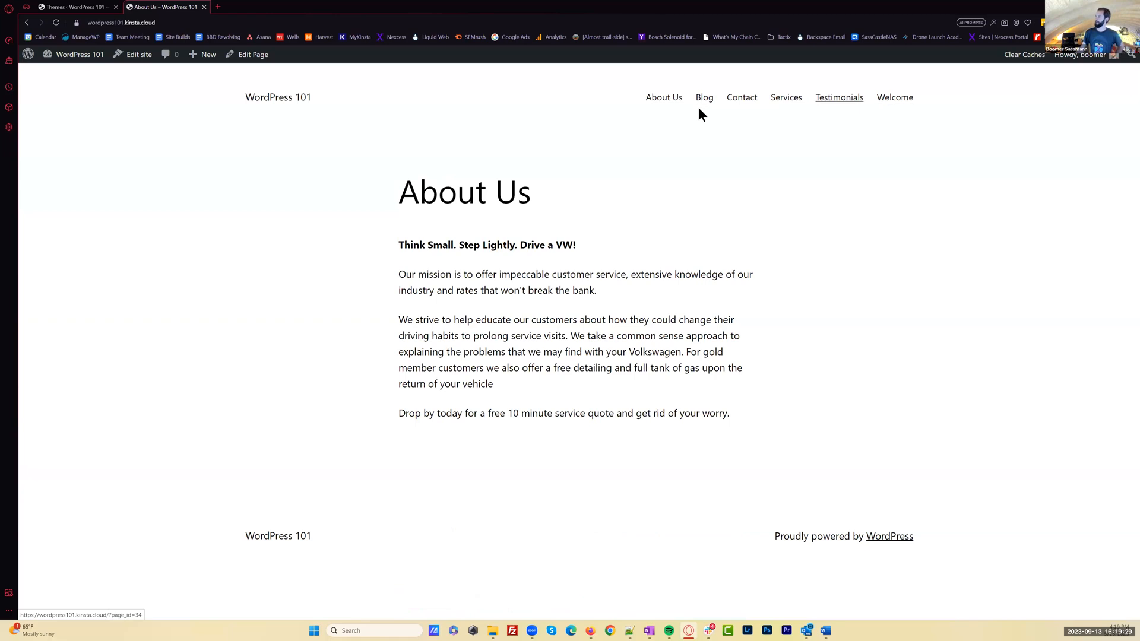
click(748, 98)
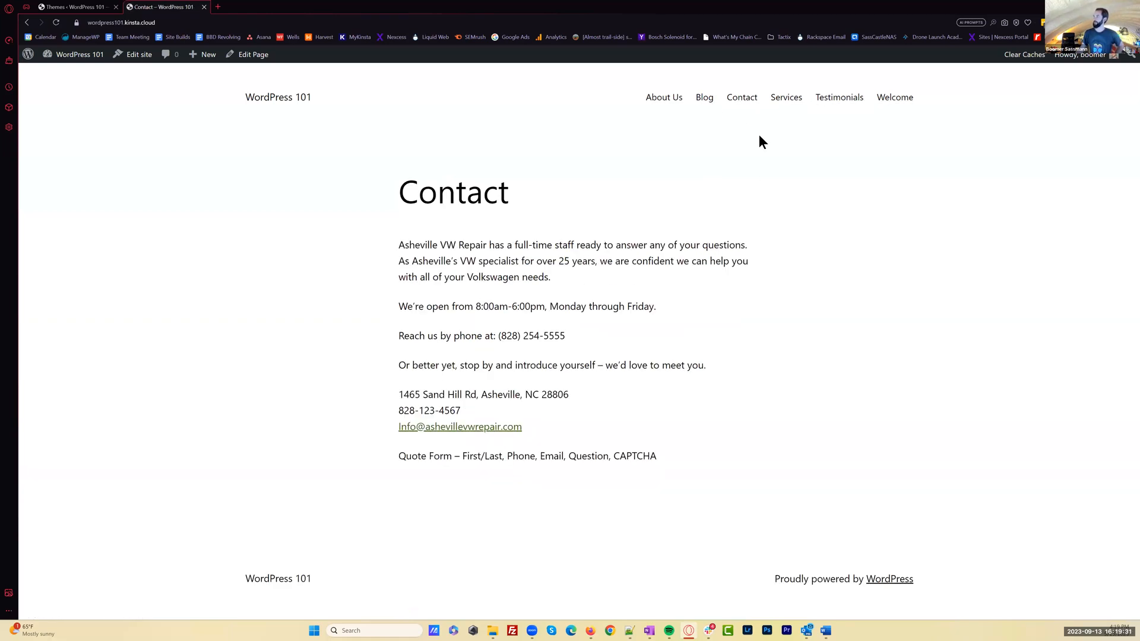
click(784, 100)
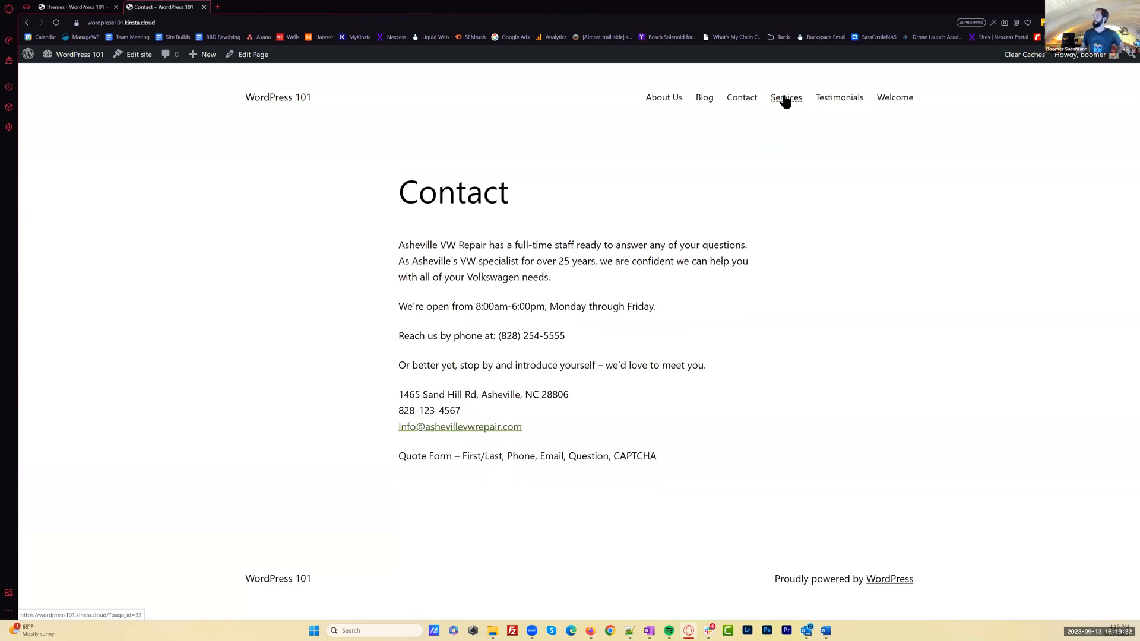
click(841, 98)
click(896, 98)
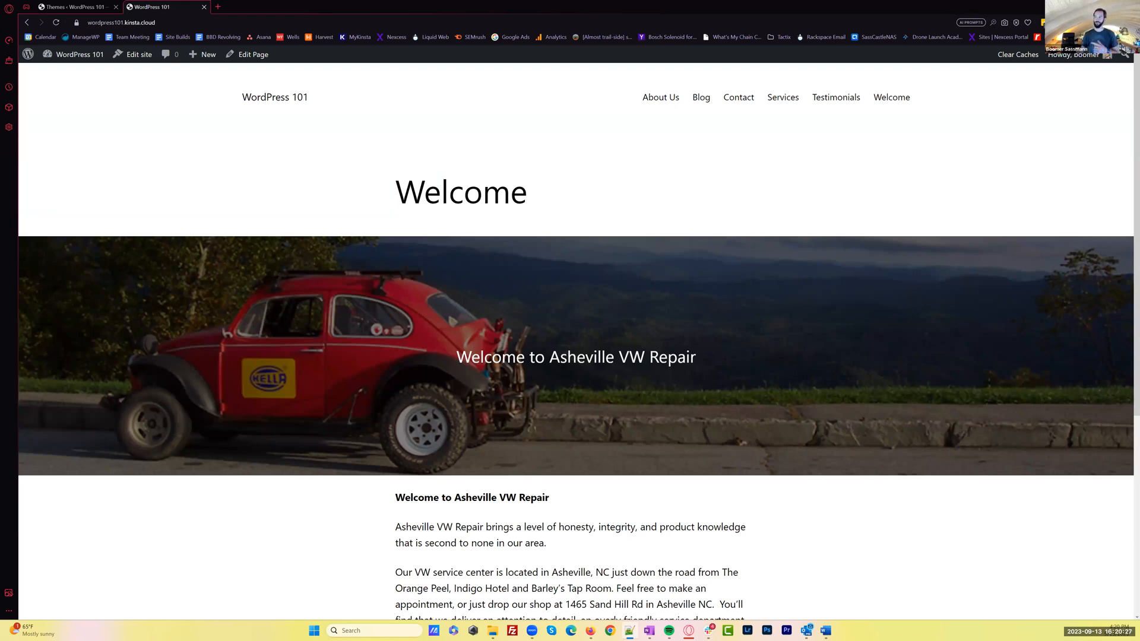
Return to the themes overview, start customizing the active Twenty Twenty-Three theme, and open its navigation menu
click(89, 7)
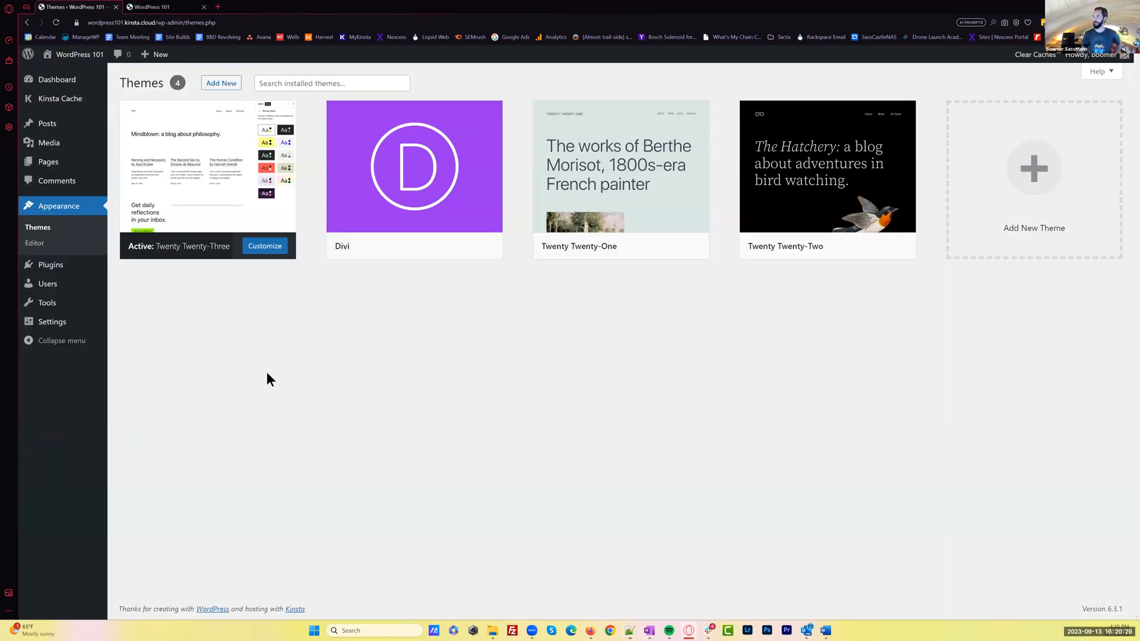
mouse_move(65, 80)
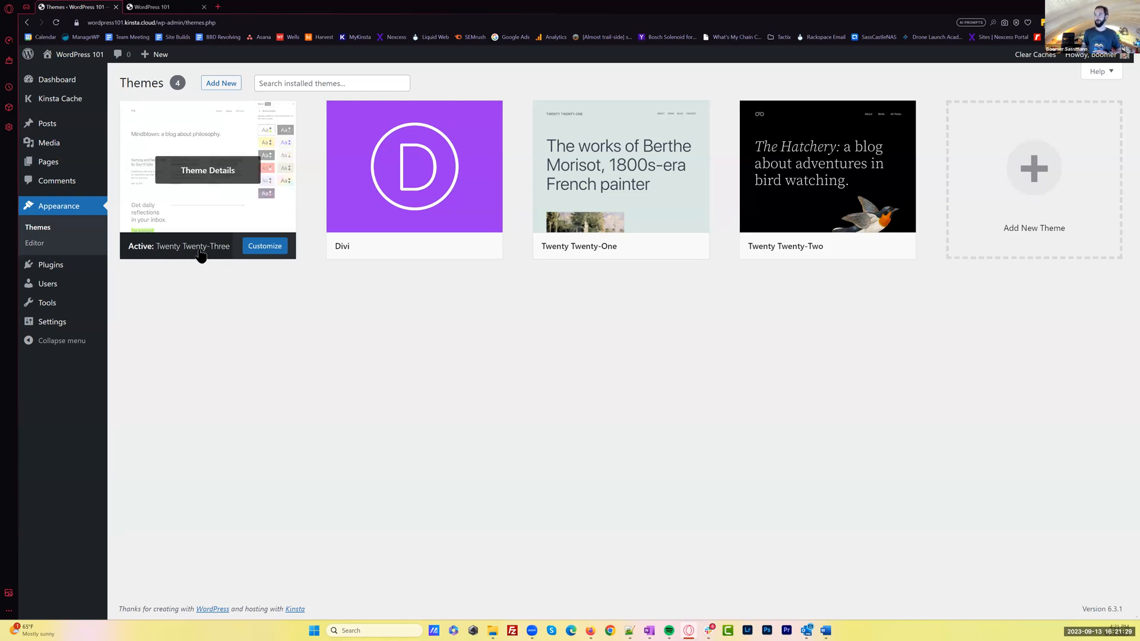
click(267, 248)
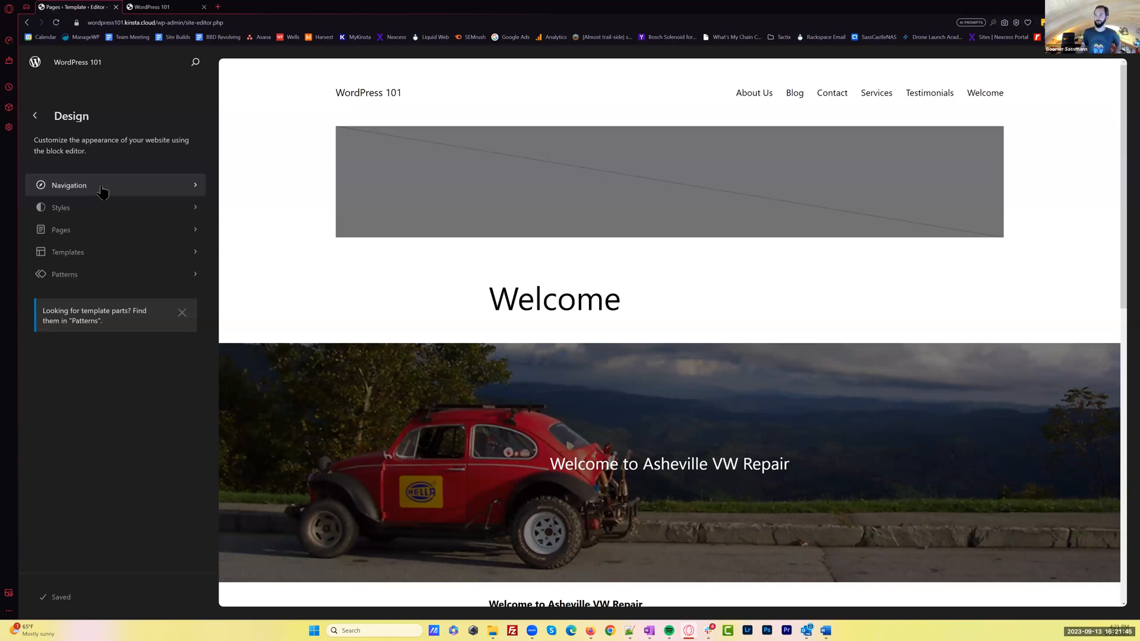
click(102, 191)
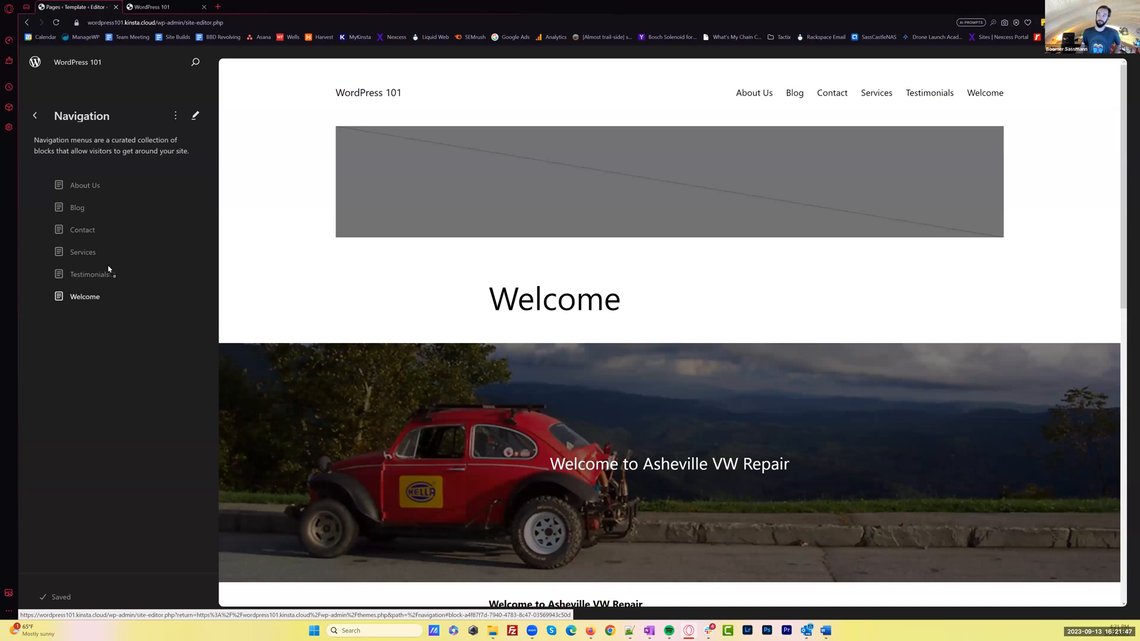
Reorder the navigation menu so that Welcome comes first and Contact comes last, after Testimonials, as top-level items
click(108, 276)
click(682, 363)
drag(86, 296, 89, 185)
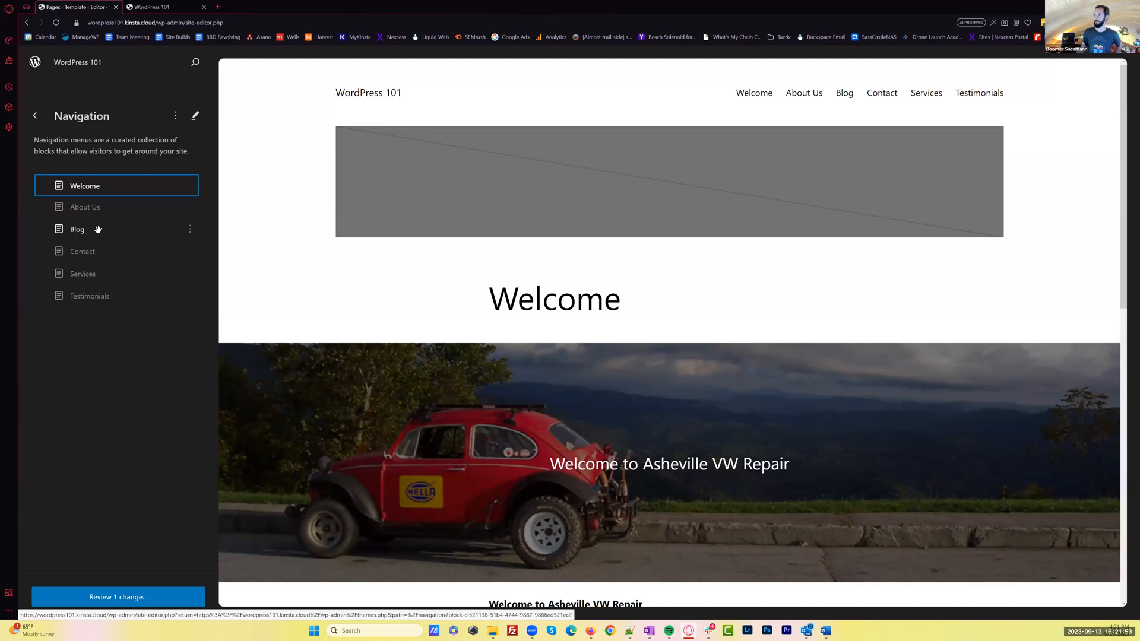
drag(89, 249, 86, 295)
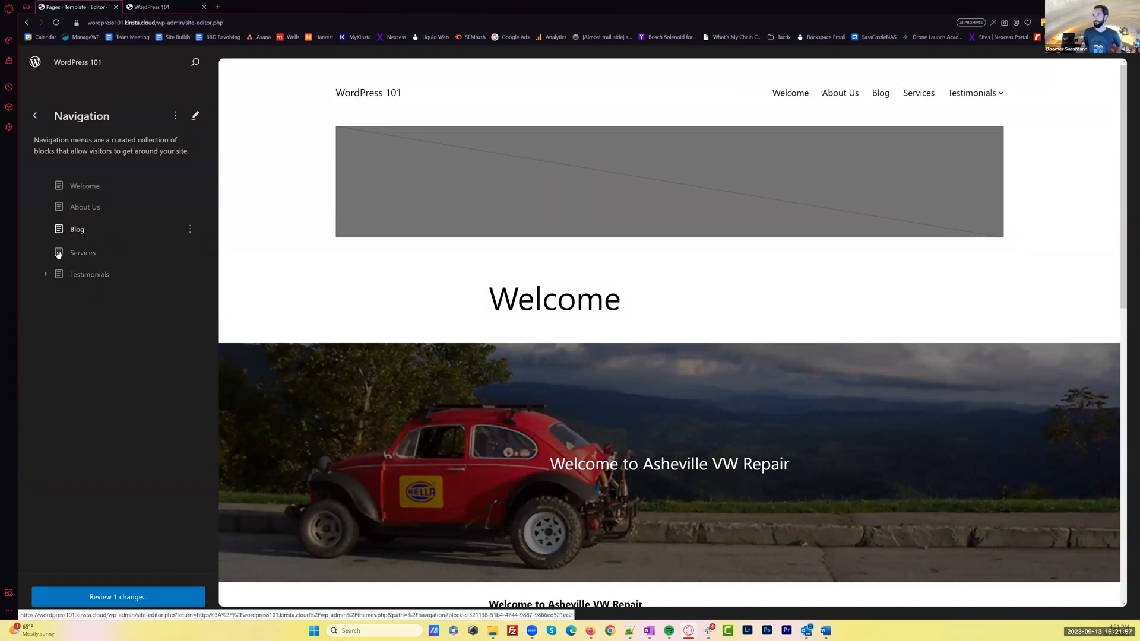
click(45, 275)
drag(77, 299, 44, 304)
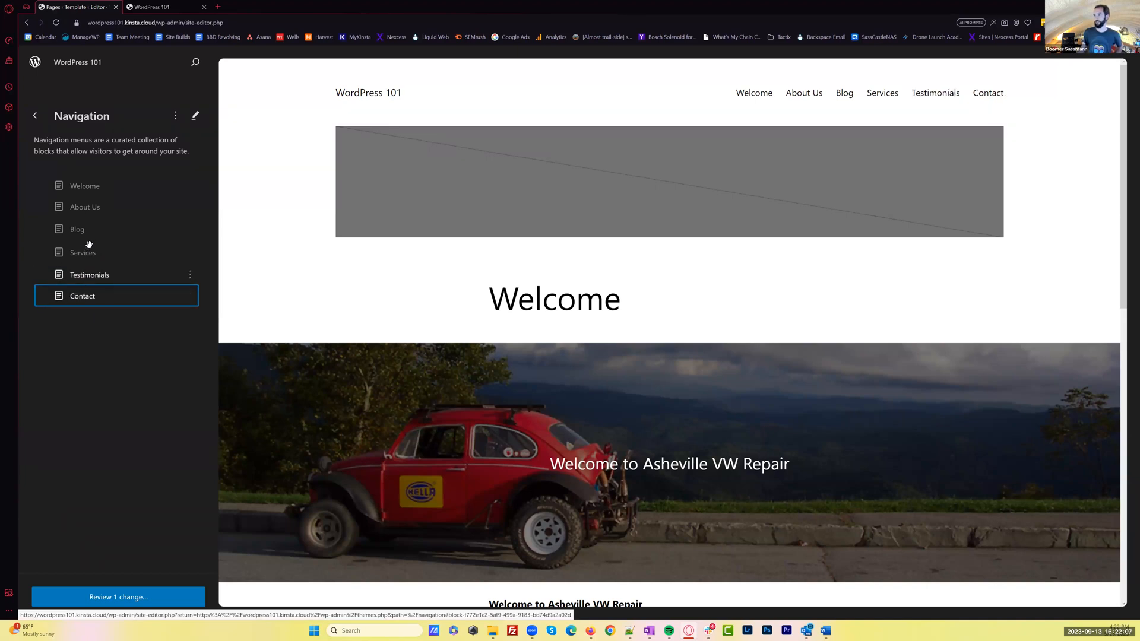
Nest Testimonials under Services in the navigation menu, then open the page preview for full editing and advance past the Edit your site introduction
drag(77, 275, 102, 259)
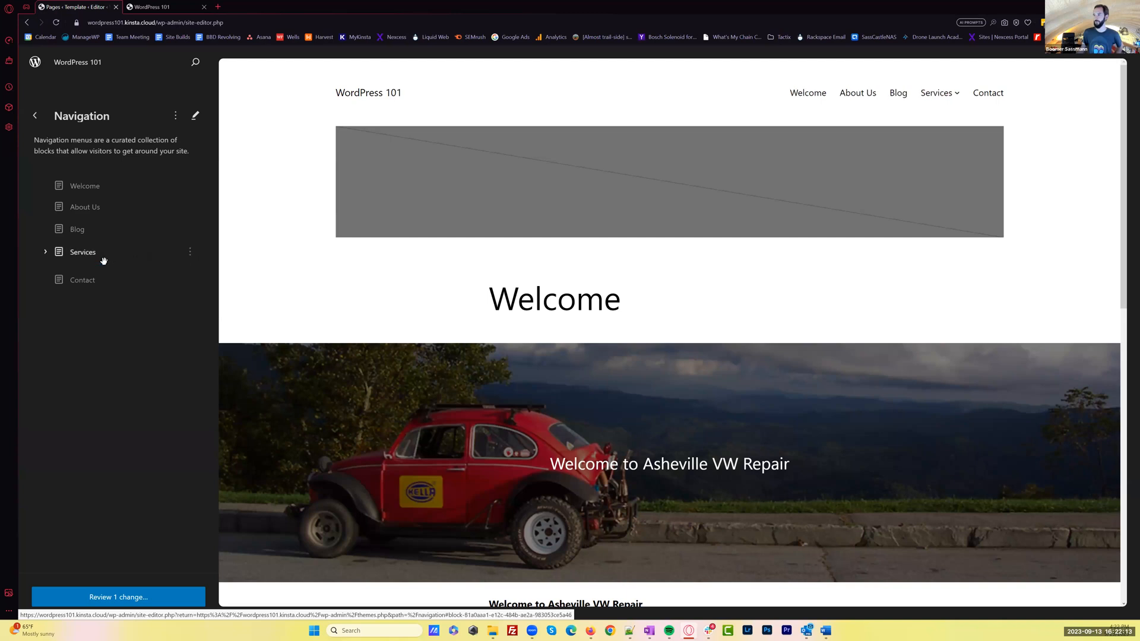
click(44, 252)
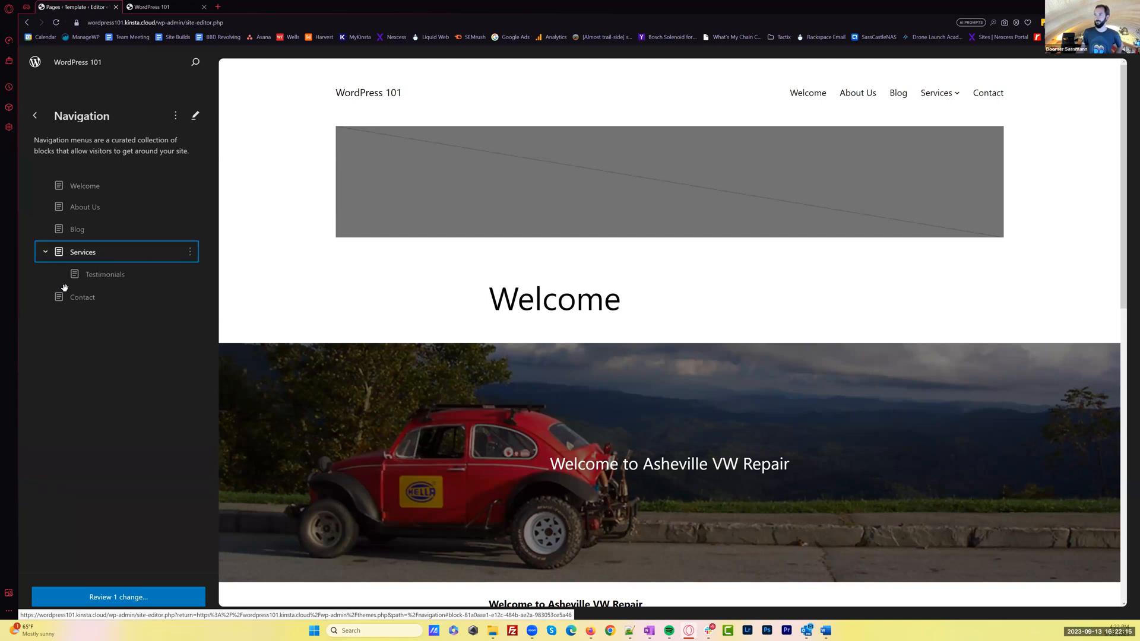
click(956, 96)
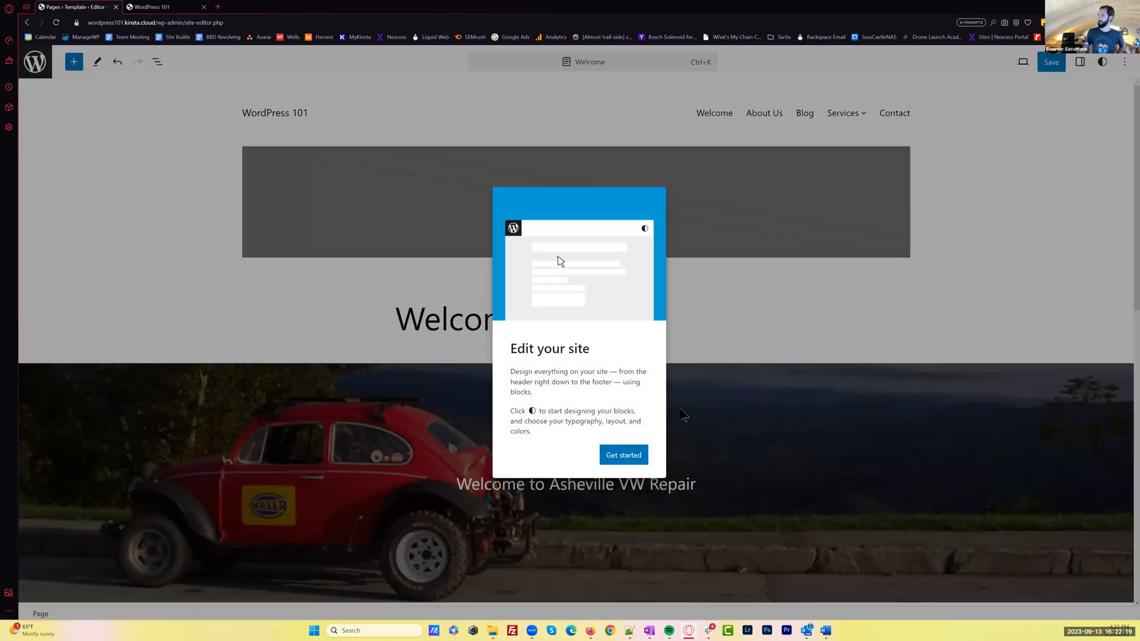
click(623, 455)
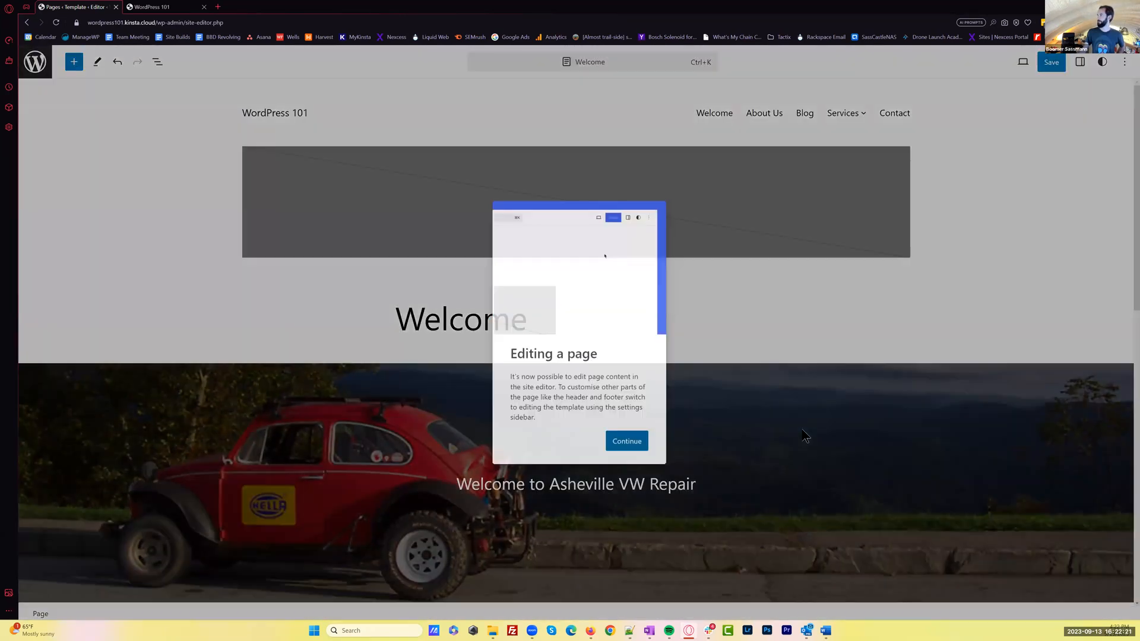
Dismiss the page editing introduction, leave the site editor without saving the menu changes, and return to the themes overview
click(623, 443)
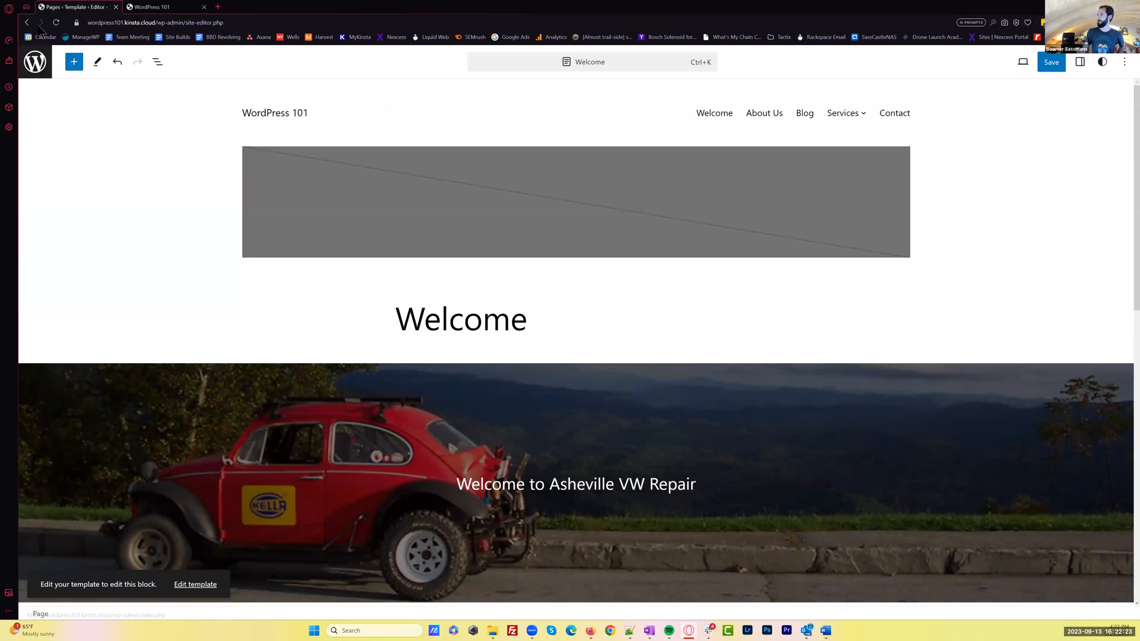
click(35, 62)
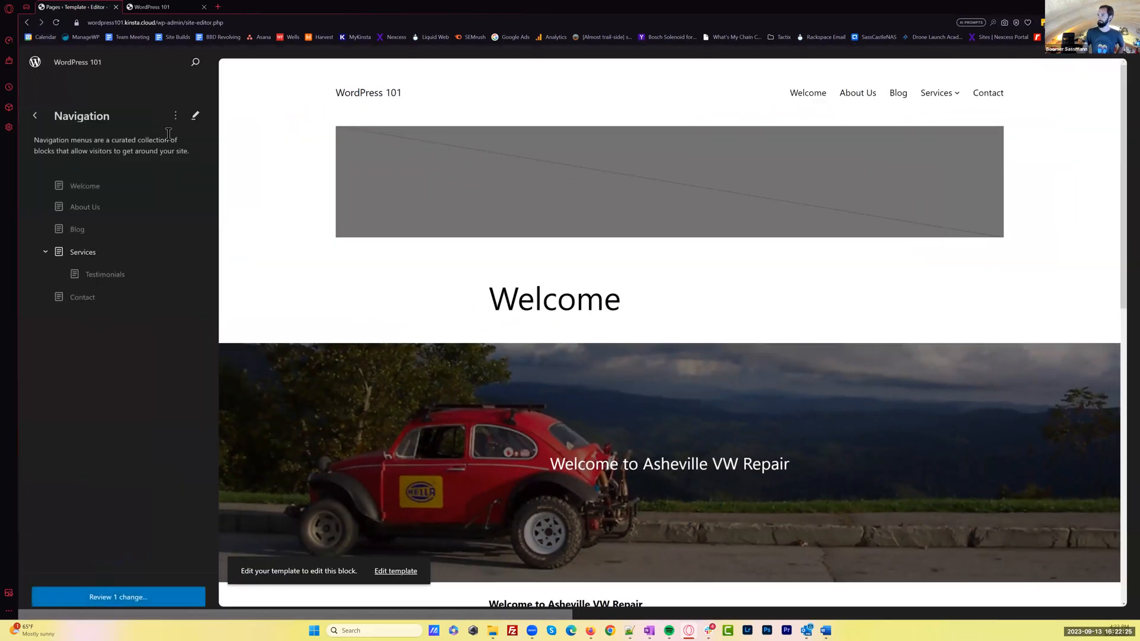
click(36, 117)
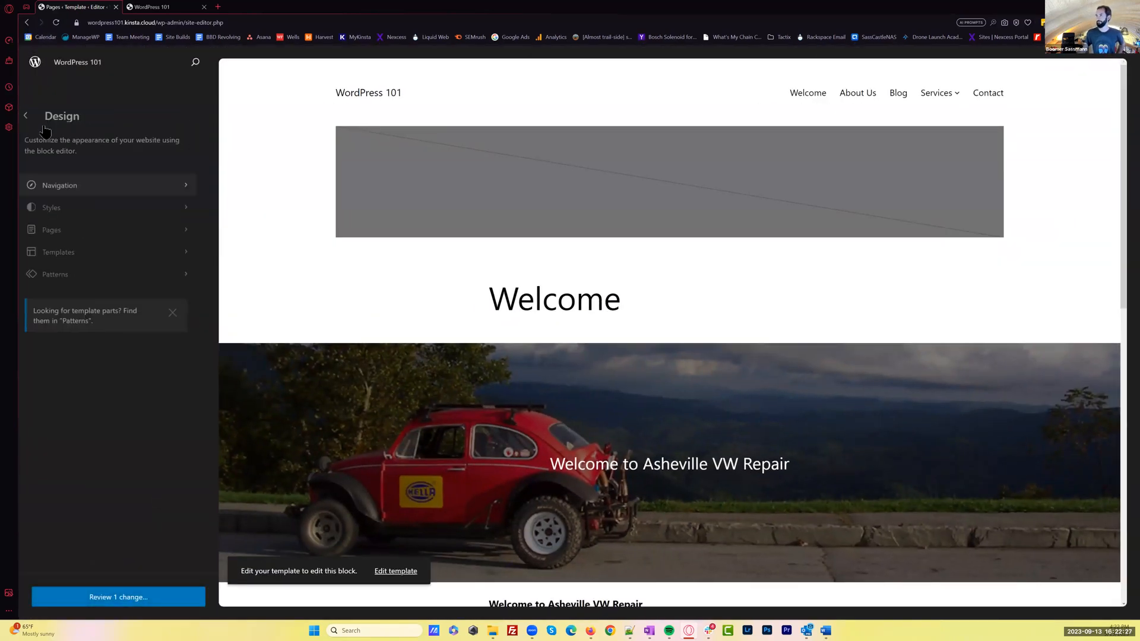
click(35, 62)
click(624, 70)
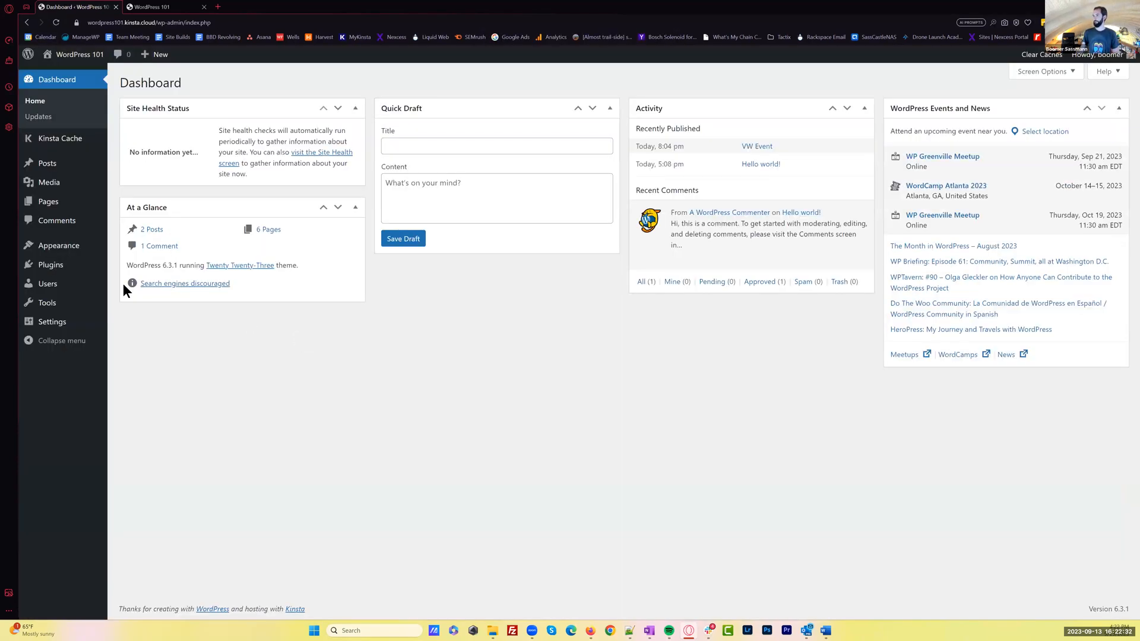
click(59, 245)
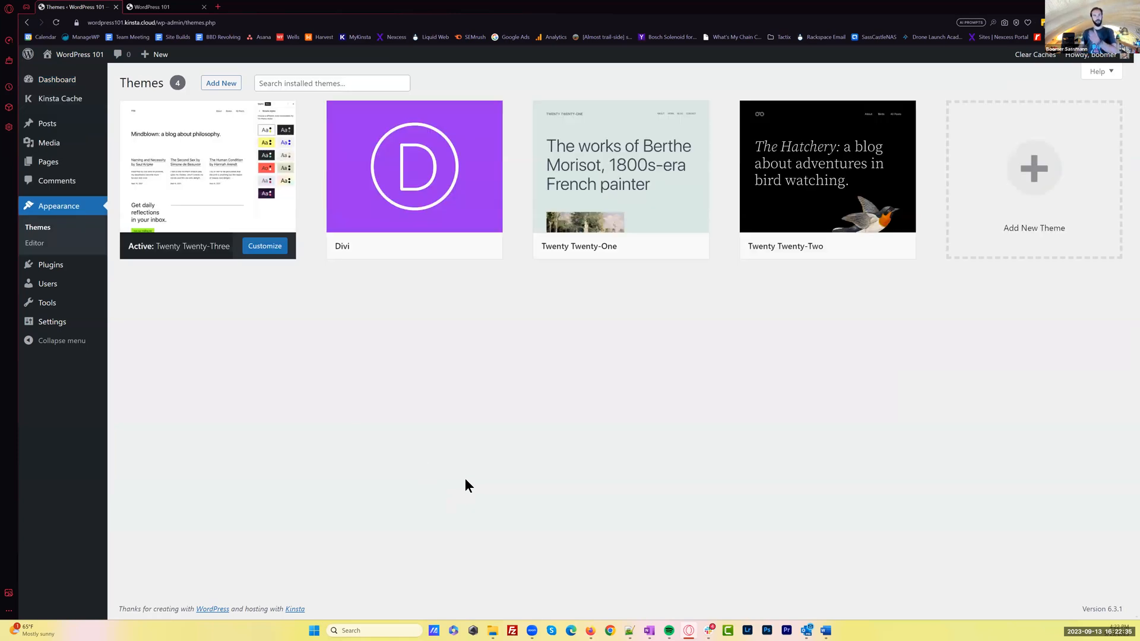
Check the live homepage in the current theme, then activate the Twenty Twenty-Two theme
click(180, 6)
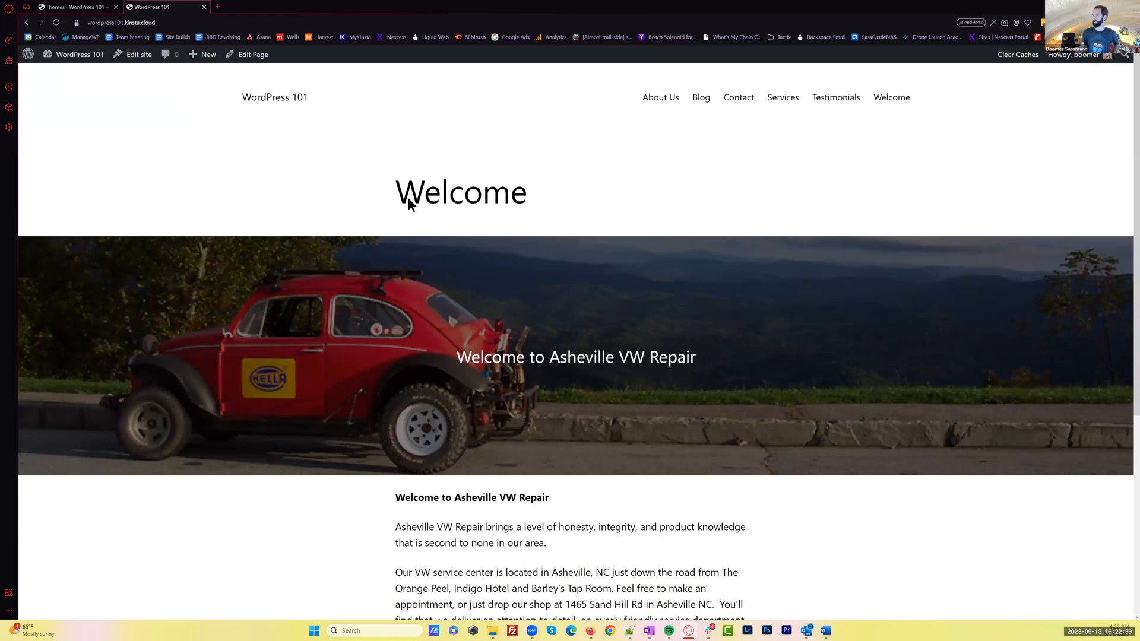
click(95, 7)
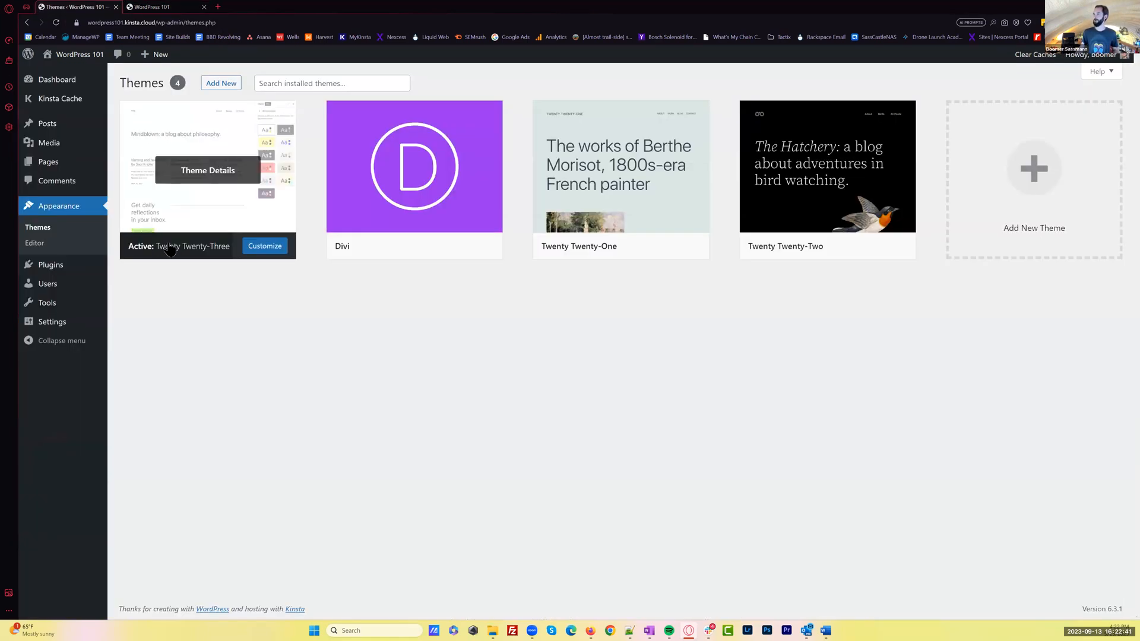
mouse_move(828, 247)
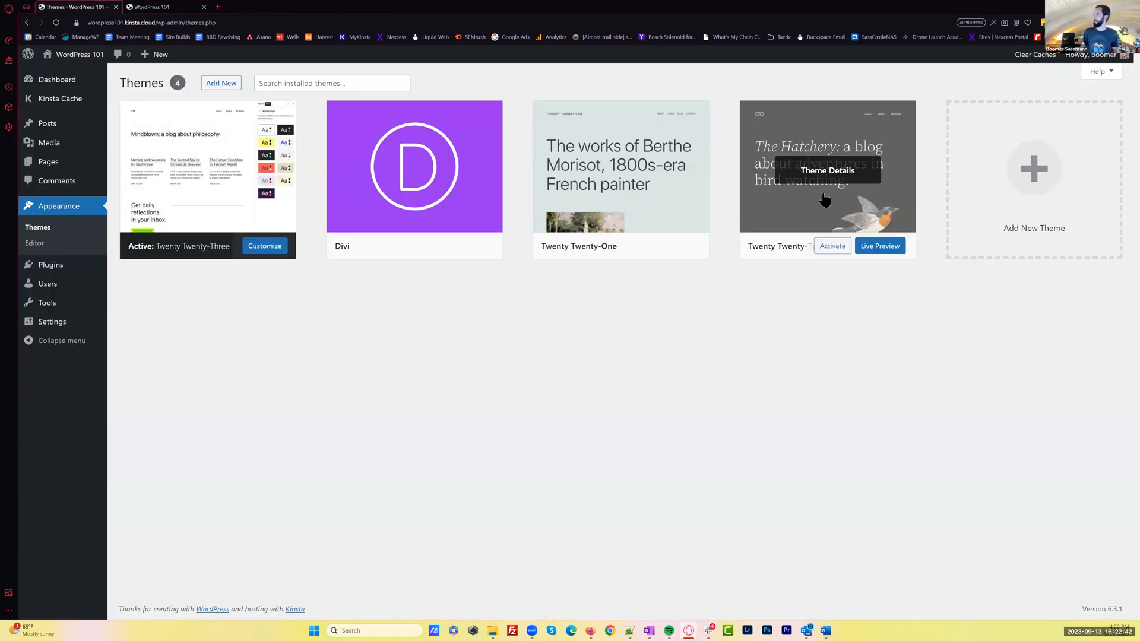
click(833, 247)
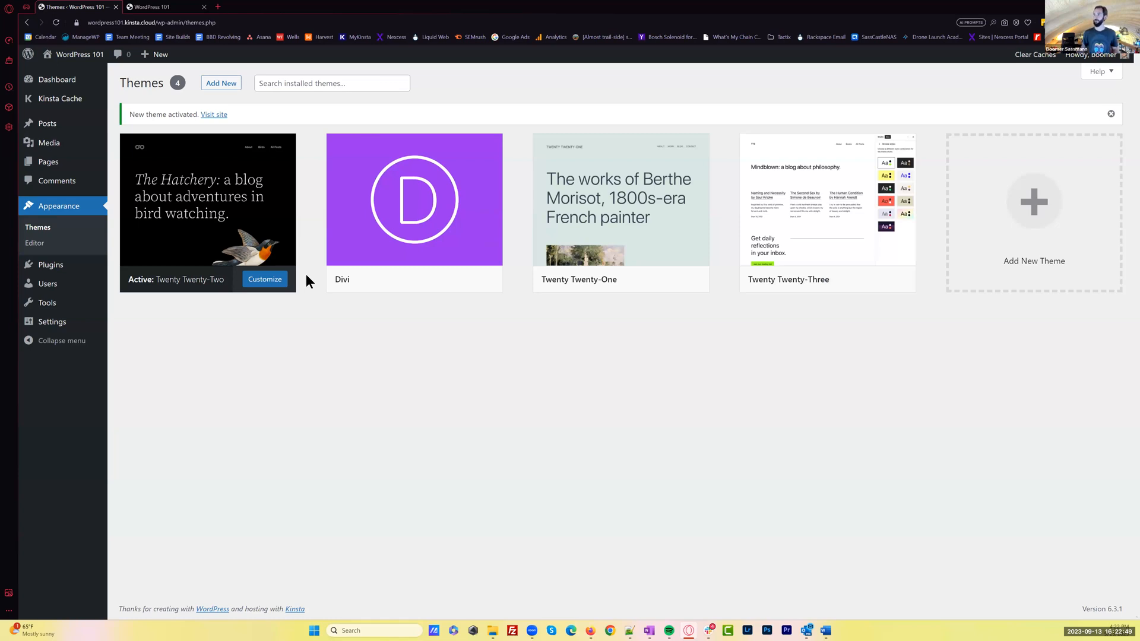
Open the live site in a new tab and review the Welcome page's header, banner, text and footer in Twenty Twenty-Two
middle_click(83, 60)
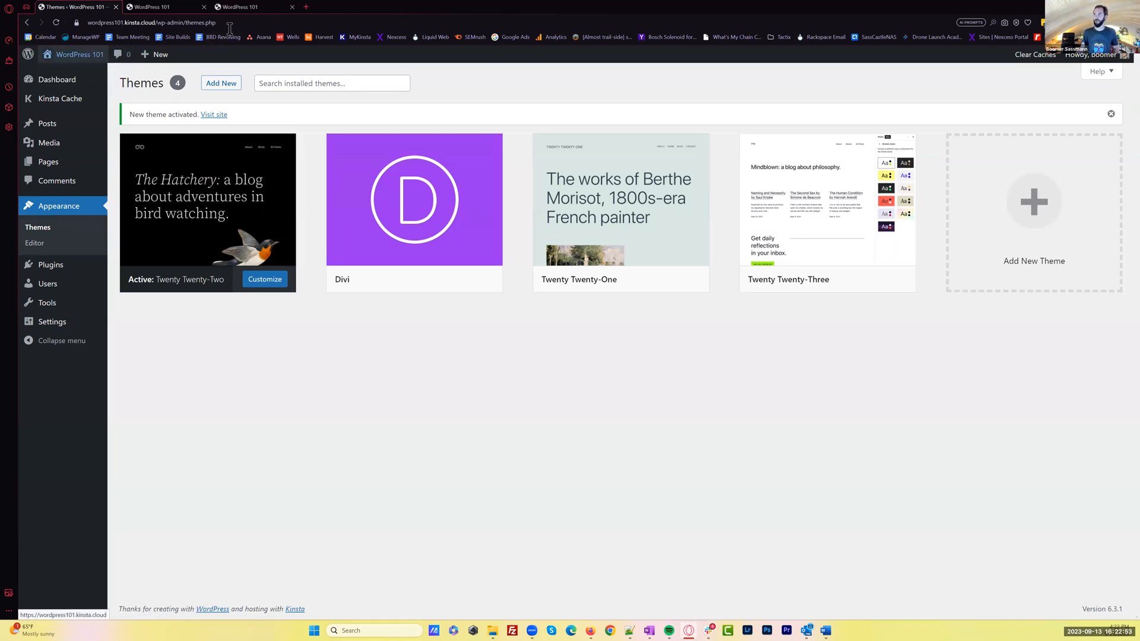
click(255, 7)
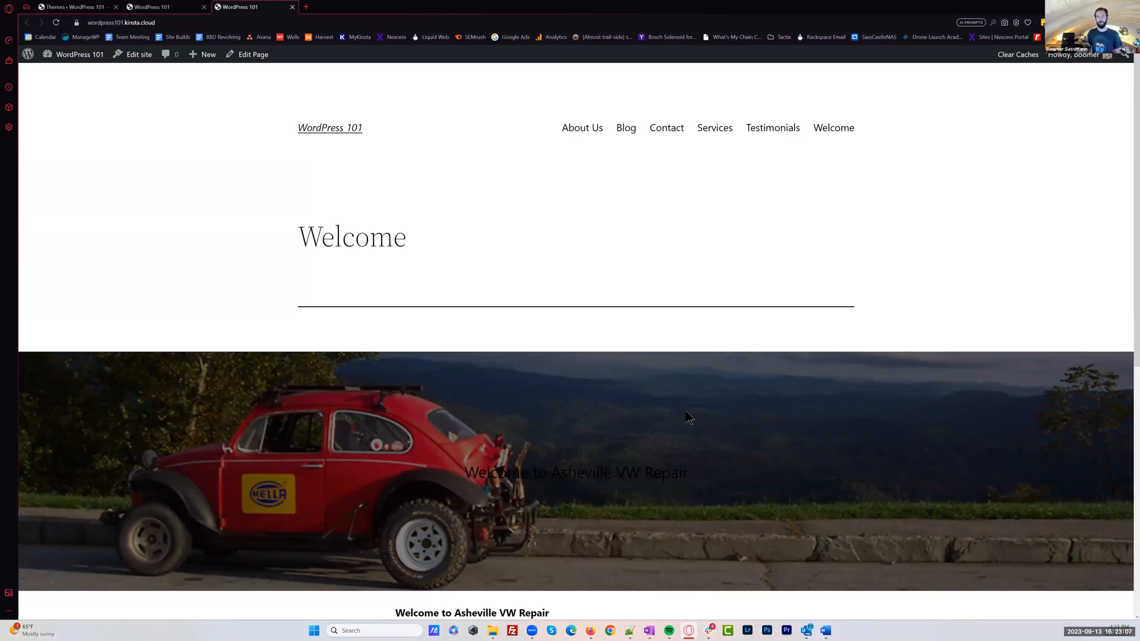
scroll(722, 383, down, 4)
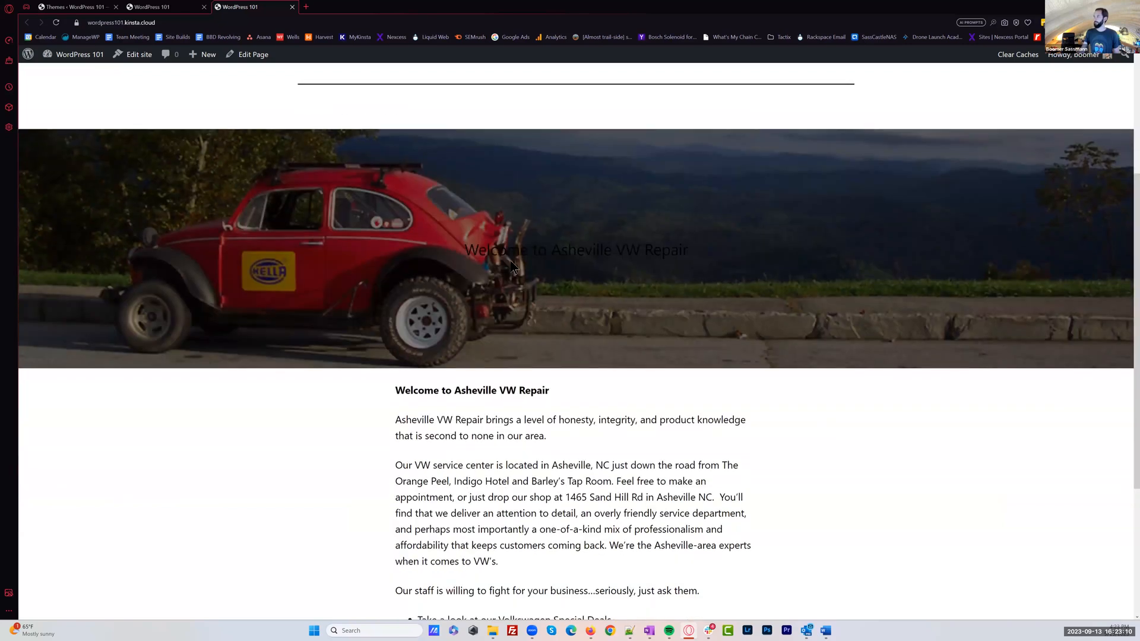
drag(465, 249, 721, 253)
click(844, 390)
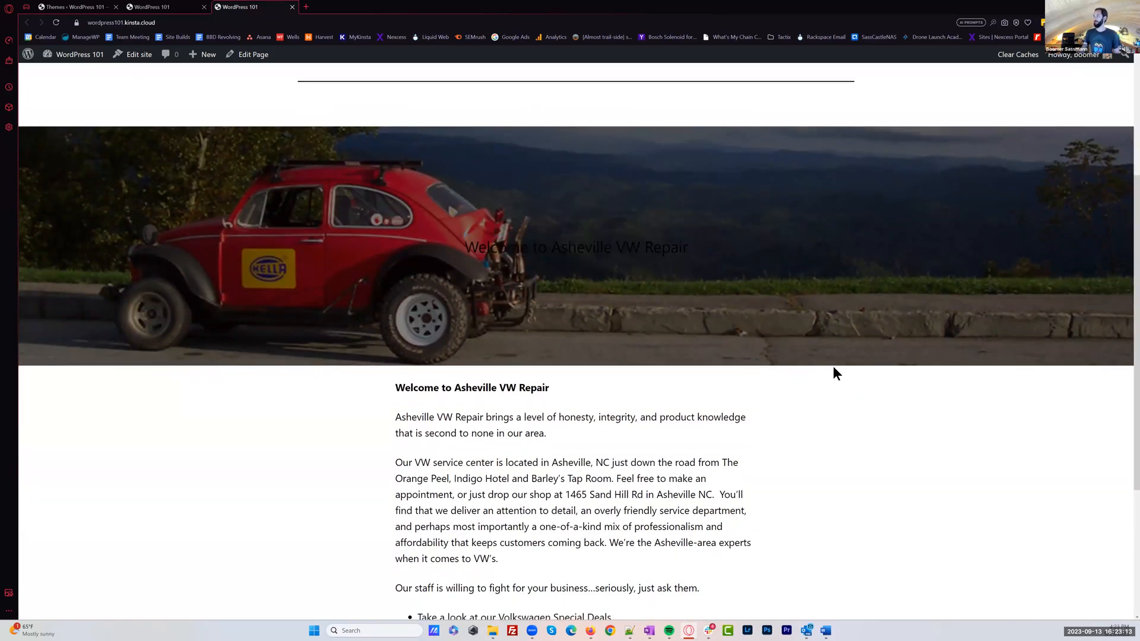
scroll(844, 390, down, 4)
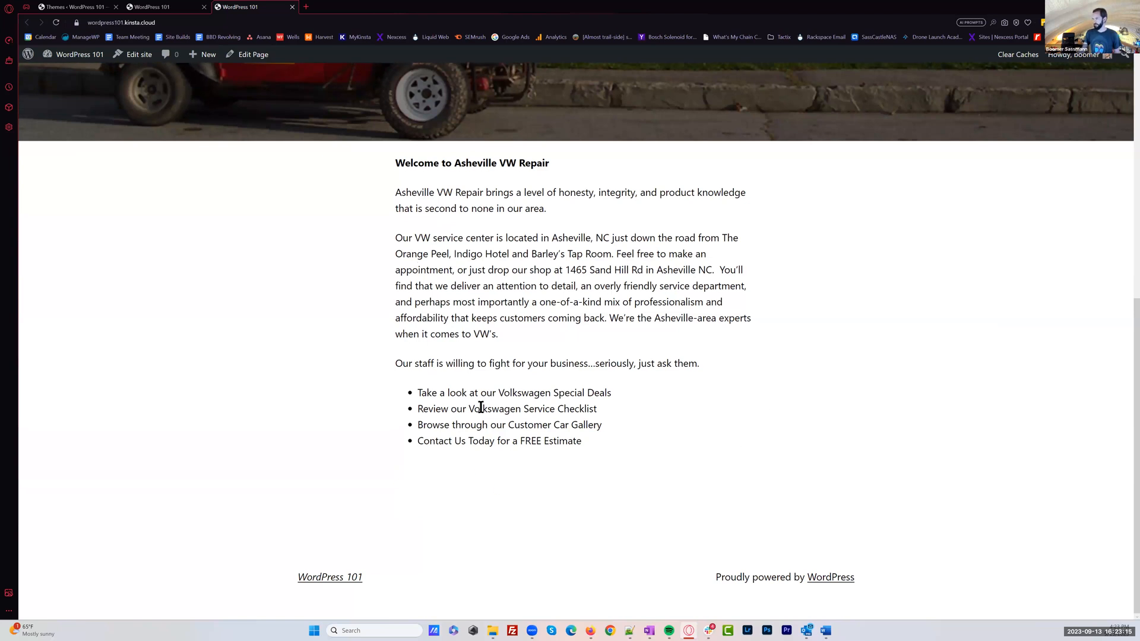
scroll(593, 469, up, 5)
Go to About Us and on to the Blog page, and look through its post list
click(590, 129)
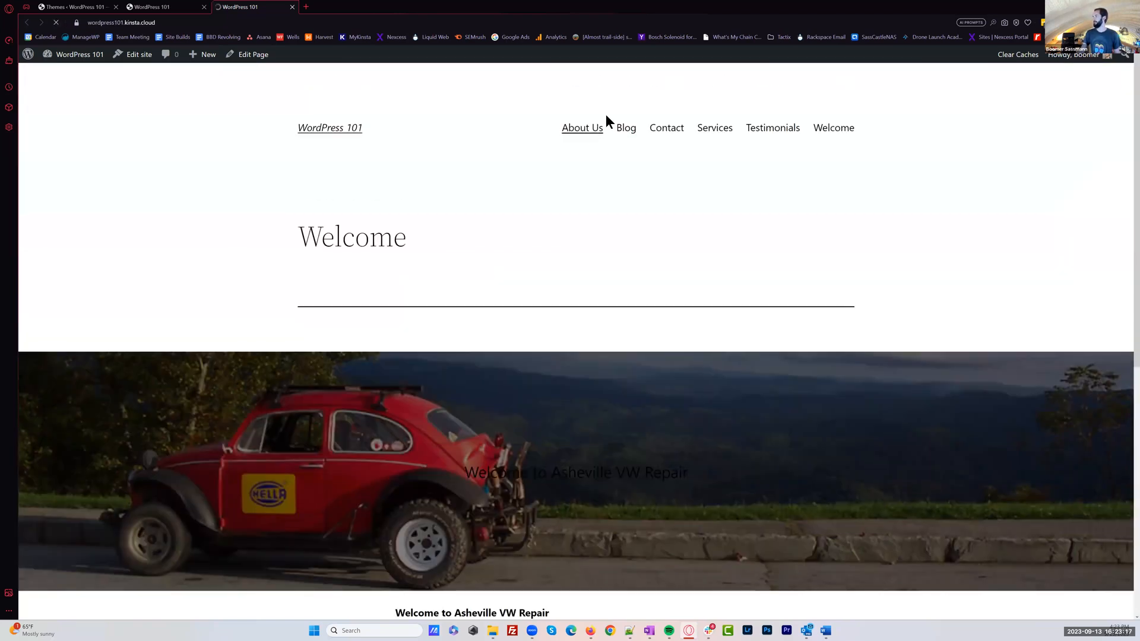
click(643, 132)
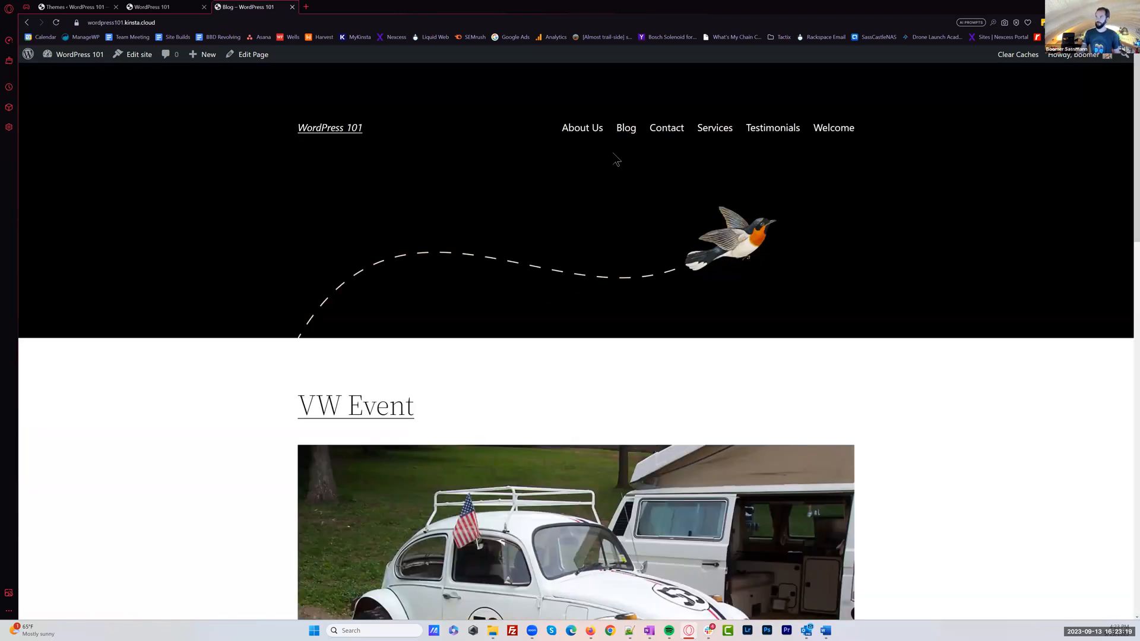
scroll(972, 308, down, 6)
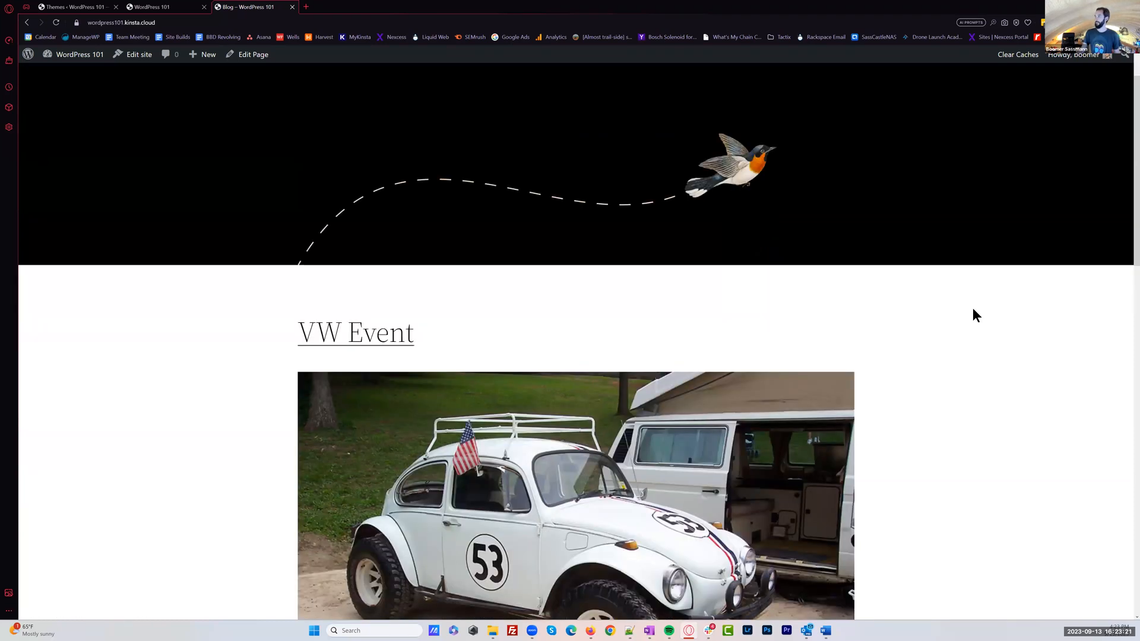
scroll(950, 308, down, 6)
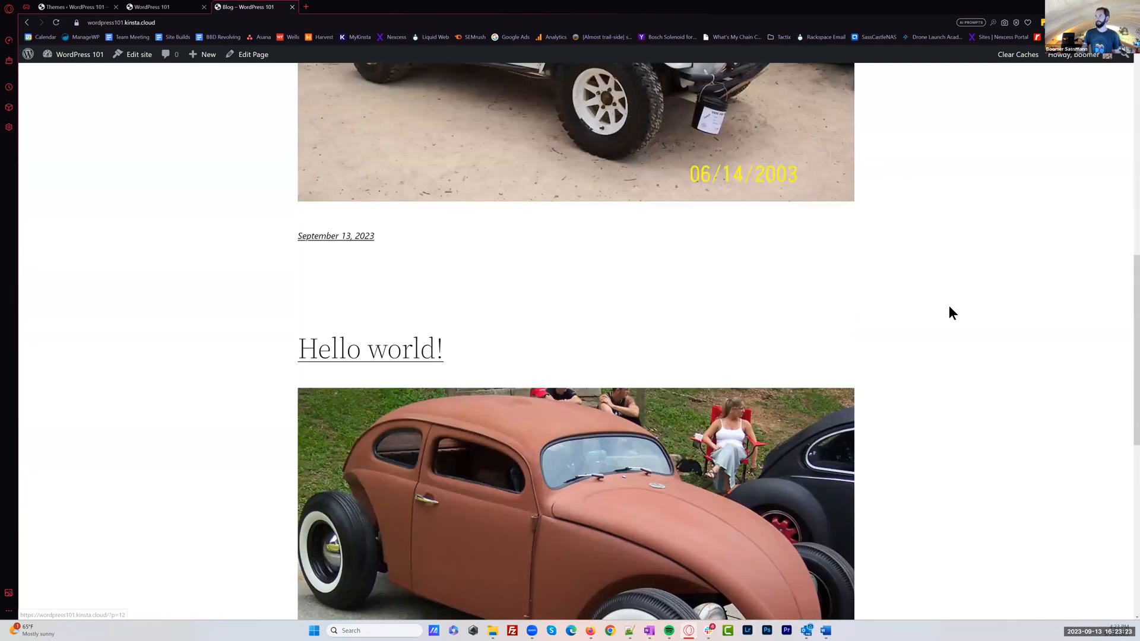
scroll(948, 305, down, 1)
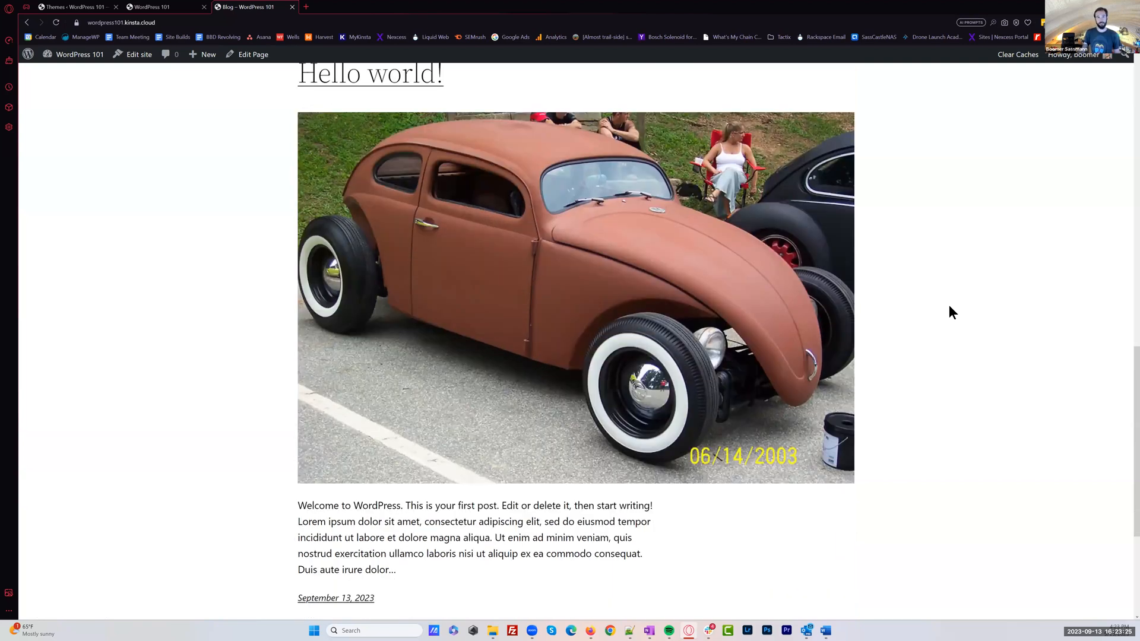
scroll(949, 310, down, 1)
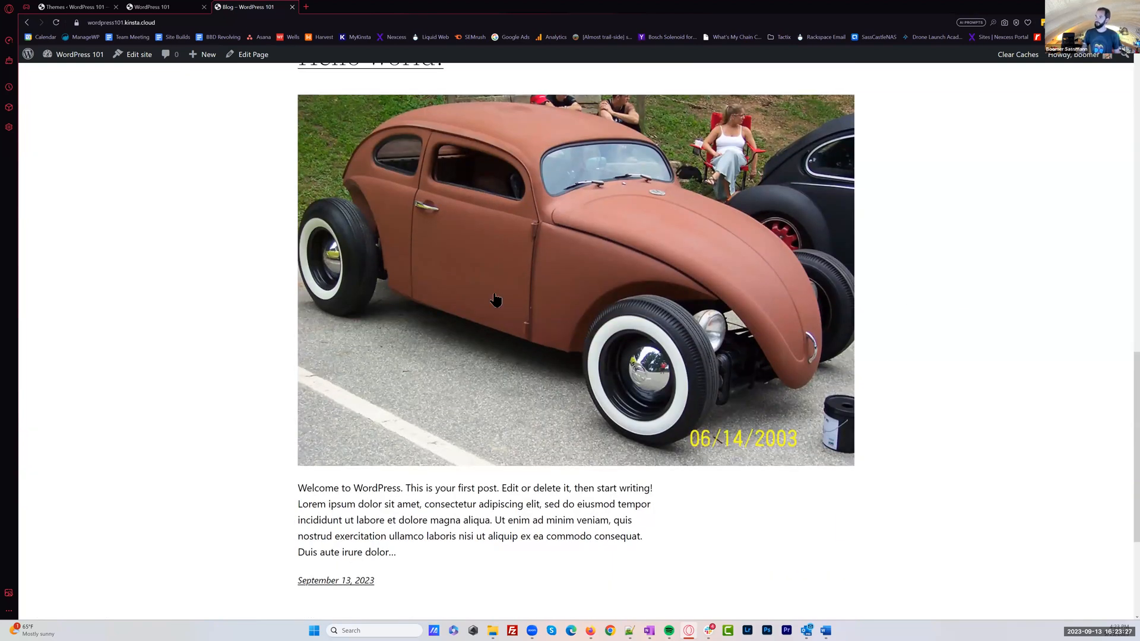
scroll(349, 215, down, 1)
scroll(349, 215, up, 3)
Open the Hello world! post from the blog and review its featured image and content layout
click(370, 215)
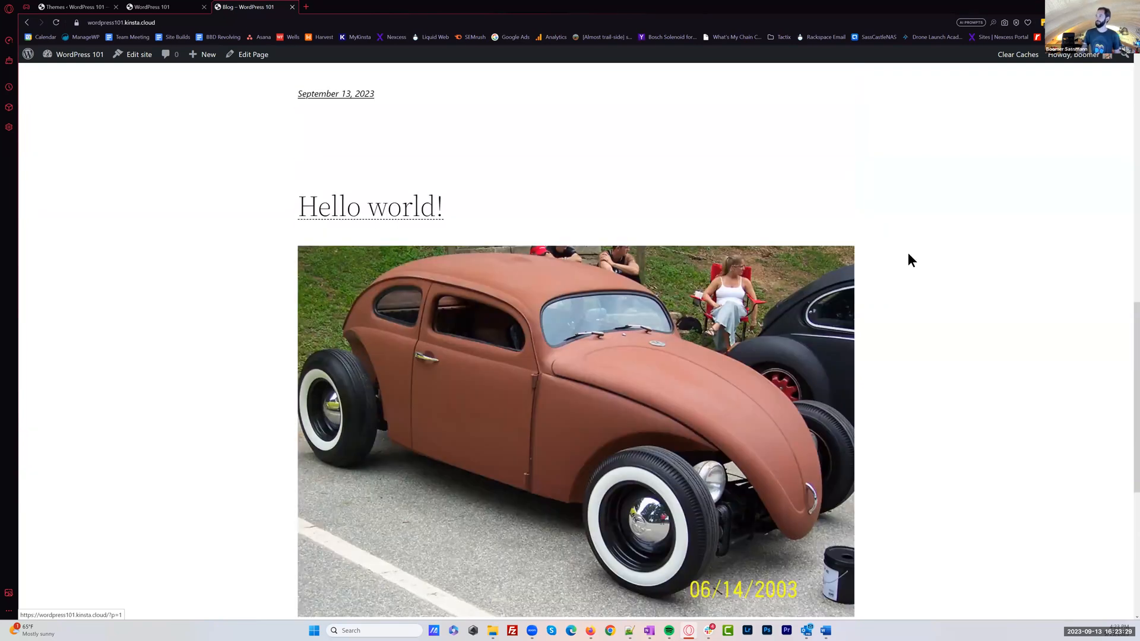
scroll(936, 294, down, 3)
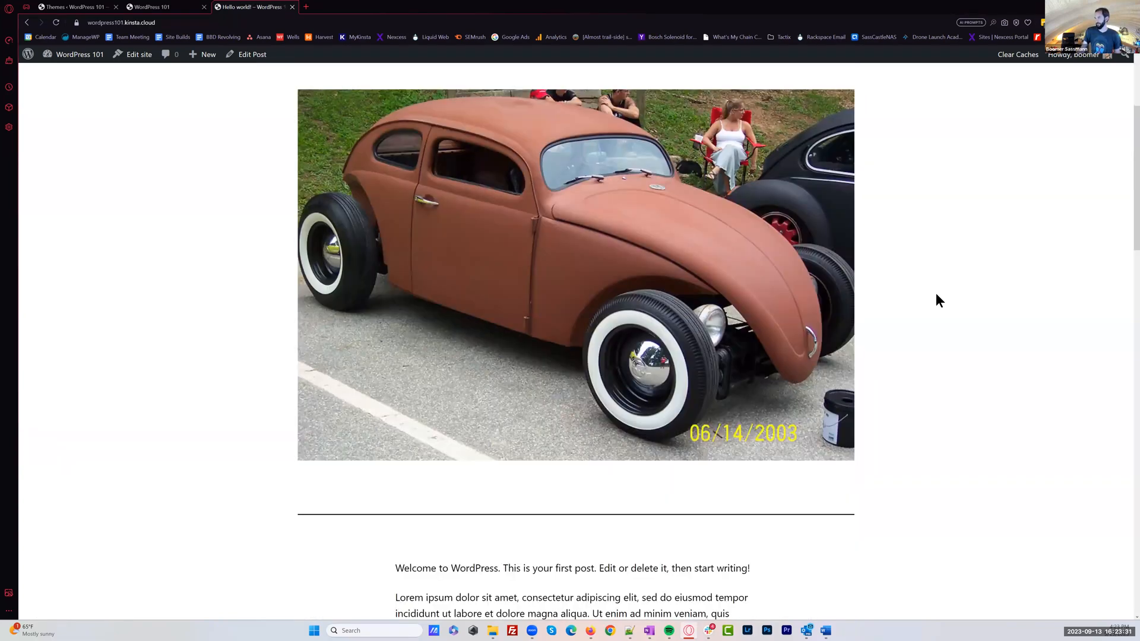
scroll(936, 294, down, 6)
scroll(937, 297, down, 4)
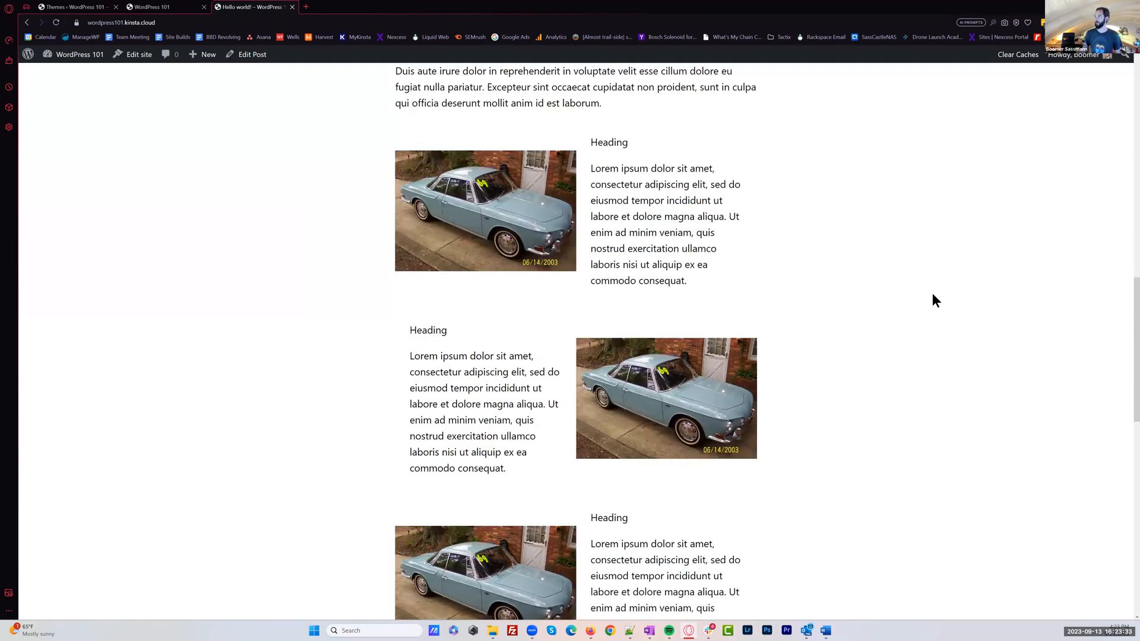
scroll(706, 146, up, 7)
scroll(718, 130, up, 7)
Visit the Services and Testimonials pages, then return to the homepage through the site title
click(730, 129)
click(784, 130)
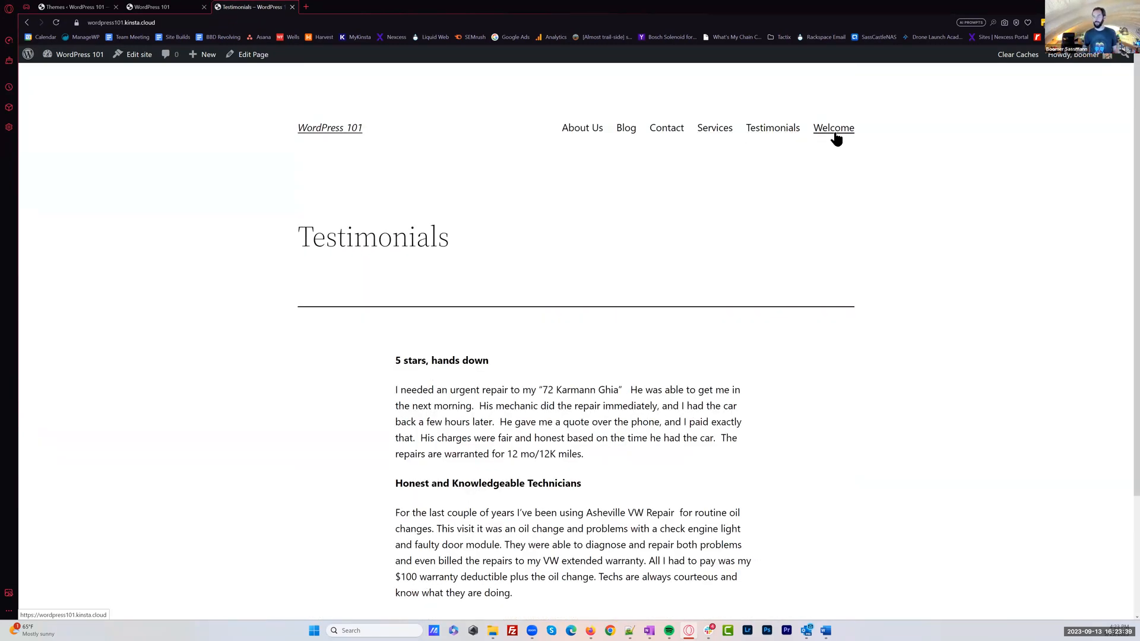
click(328, 130)
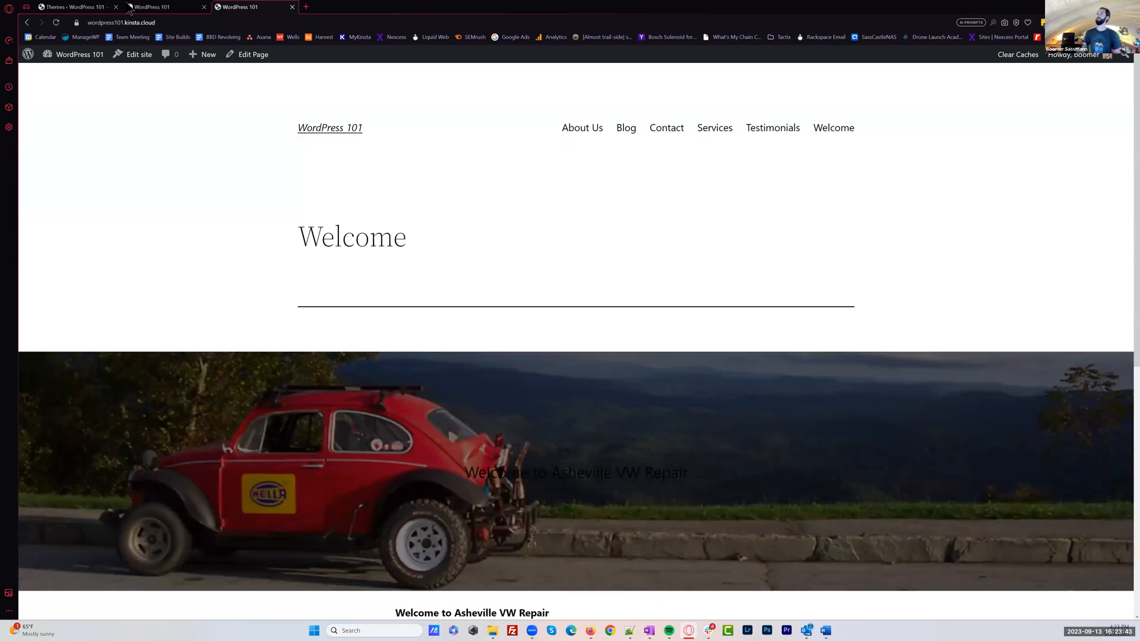
Return to the themes overview and activate the Twenty Twenty-One theme
click(77, 7)
mouse_move(626, 259)
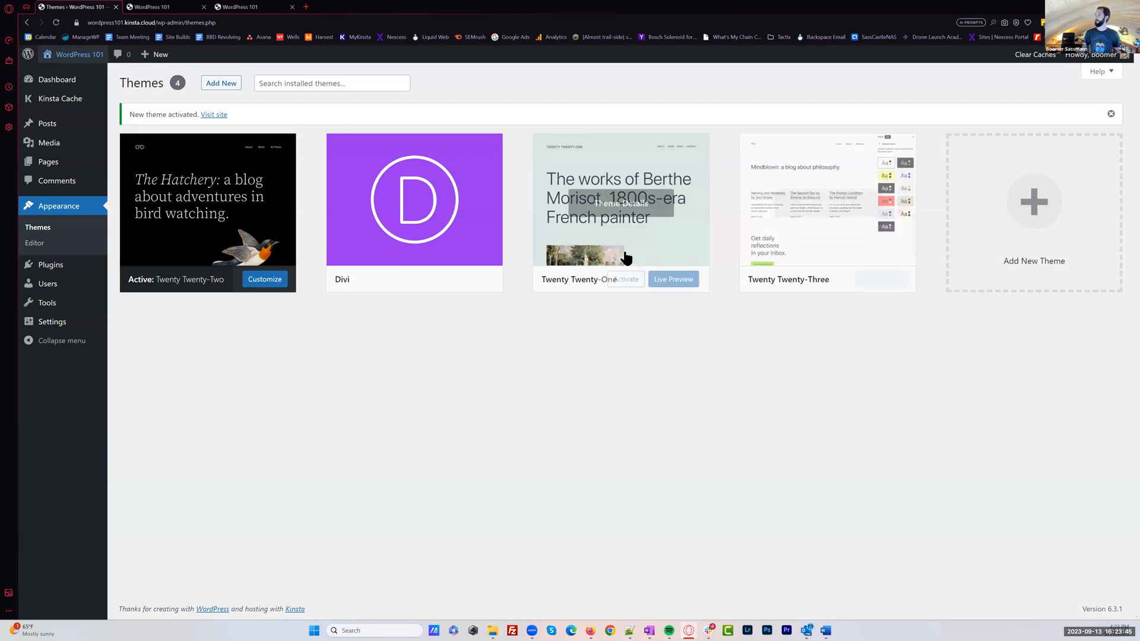
click(624, 281)
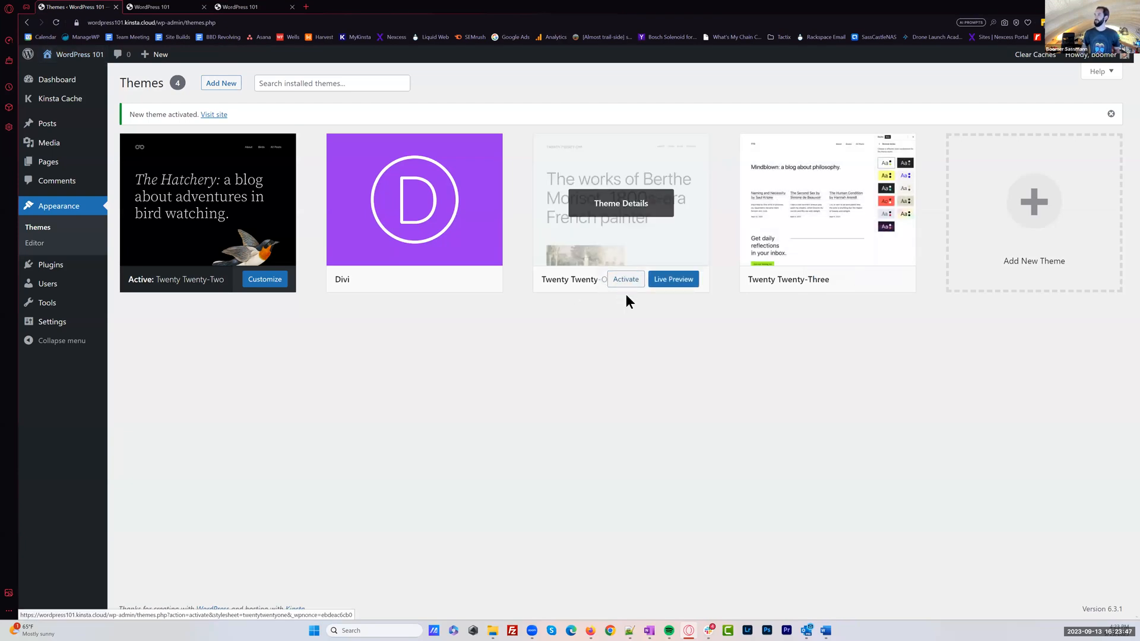
Review the live homepage's header and content in Twenty Twenty-One in a new tab, then return to the themes overview
middle_click(85, 55)
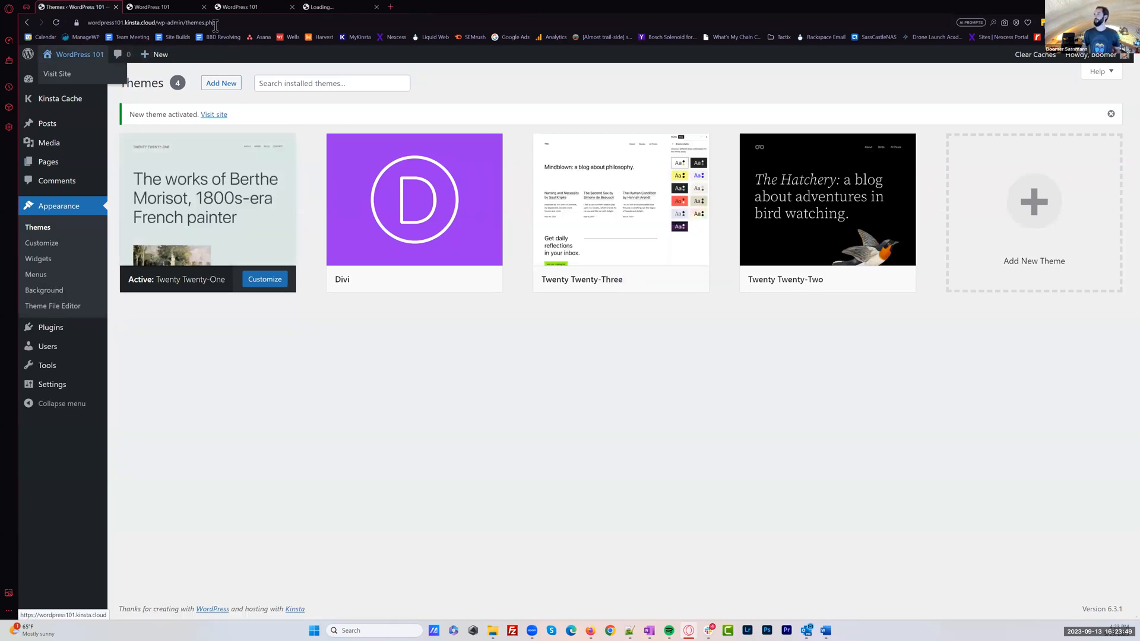
click(333, 7)
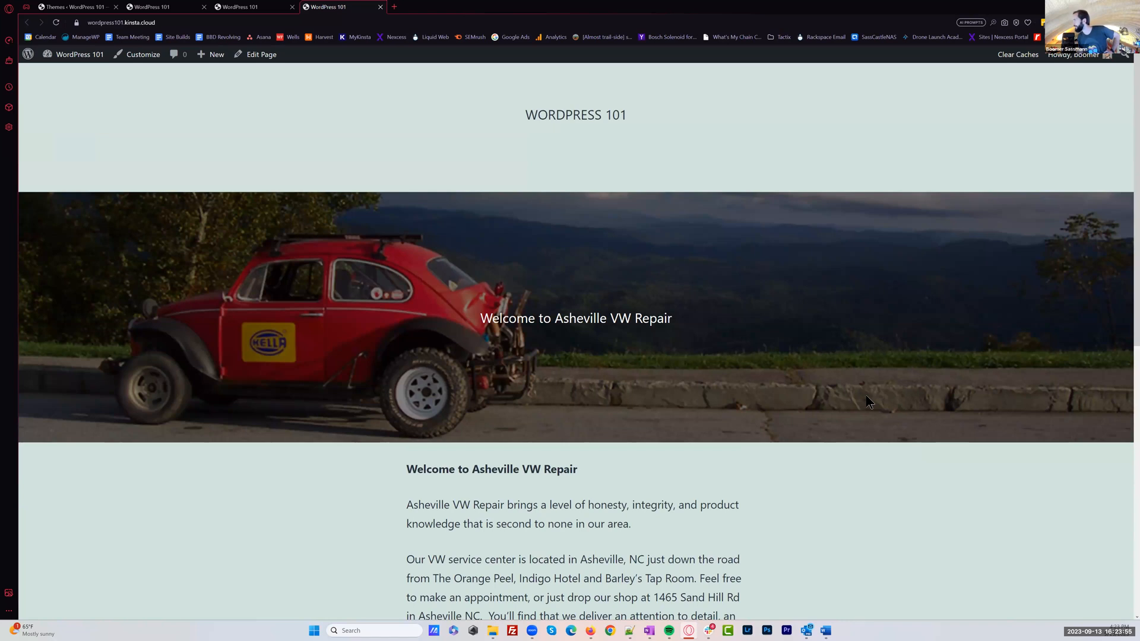
scroll(835, 343, down, 1)
scroll(836, 342, down, 3)
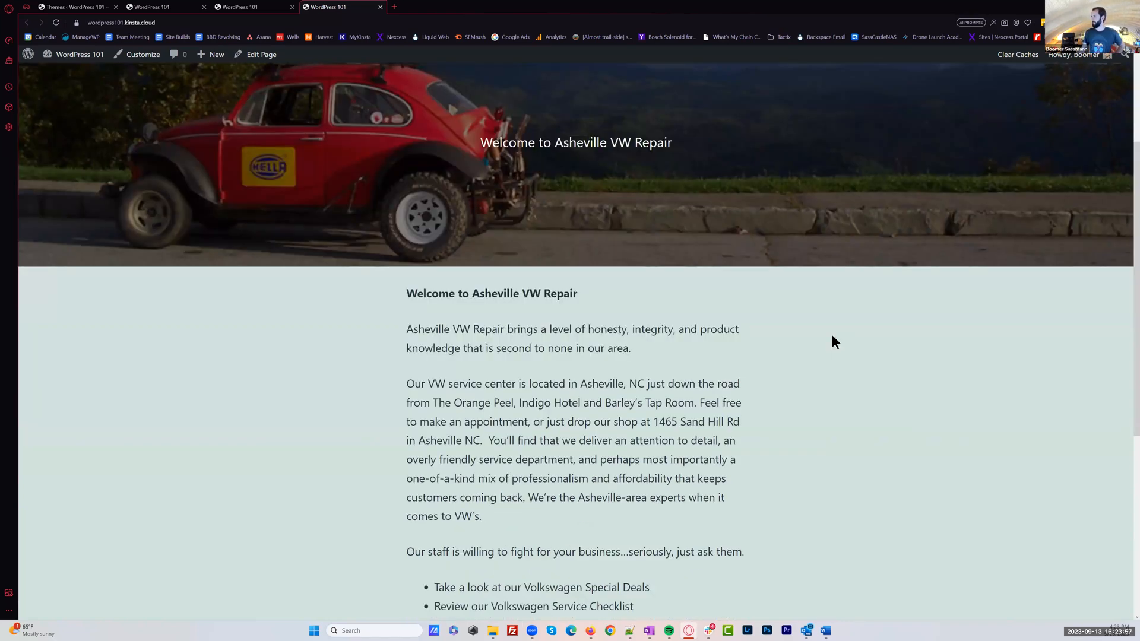
scroll(832, 336, up, 2)
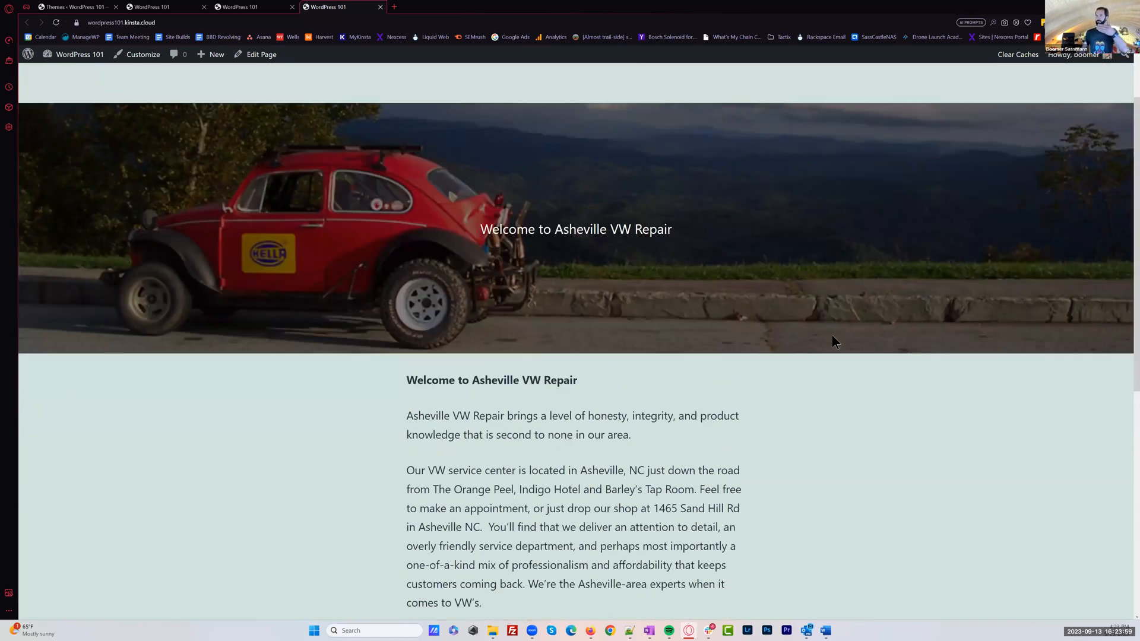
scroll(838, 340, down, 1)
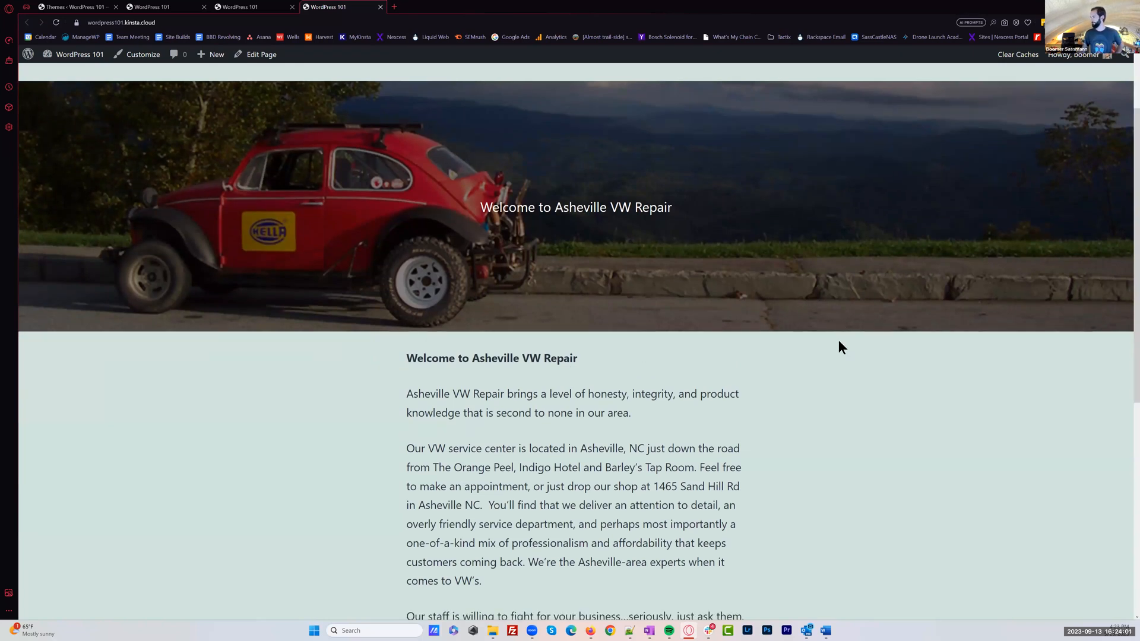
scroll(831, 308, down, 5)
scroll(685, 113, up, 5)
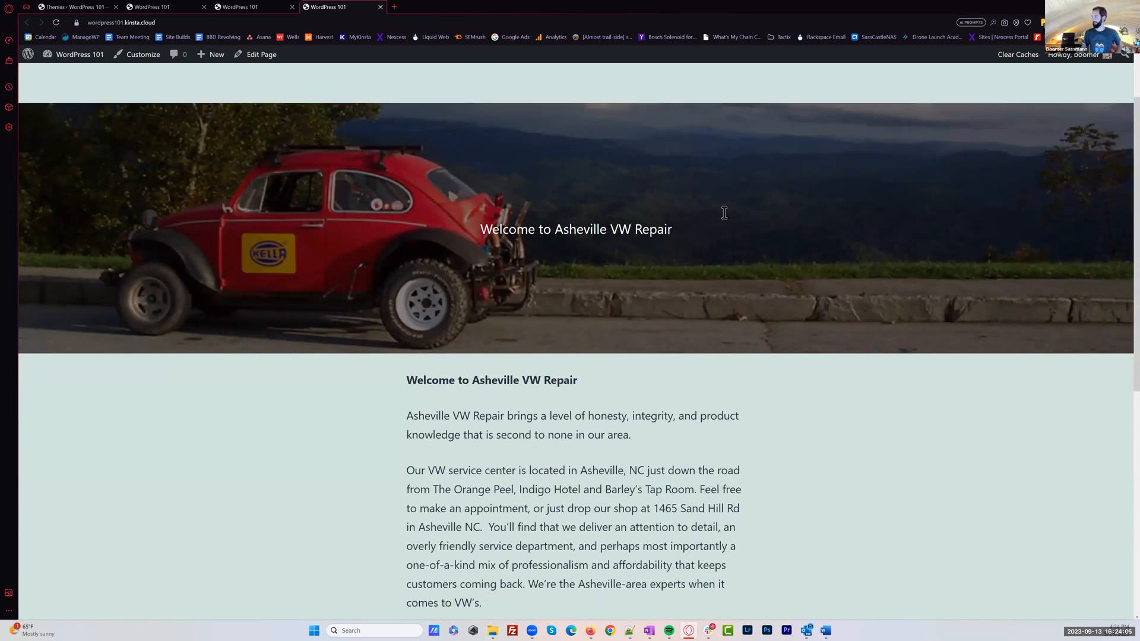
scroll(760, 270, down, 7)
scroll(369, 106, up, 9)
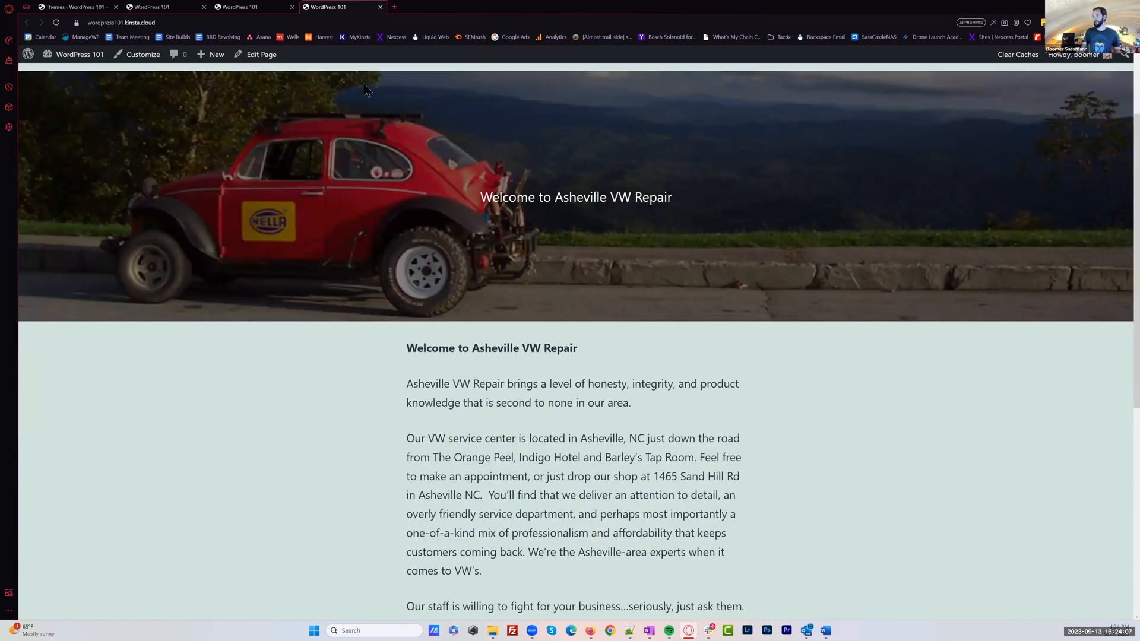
click(74, 6)
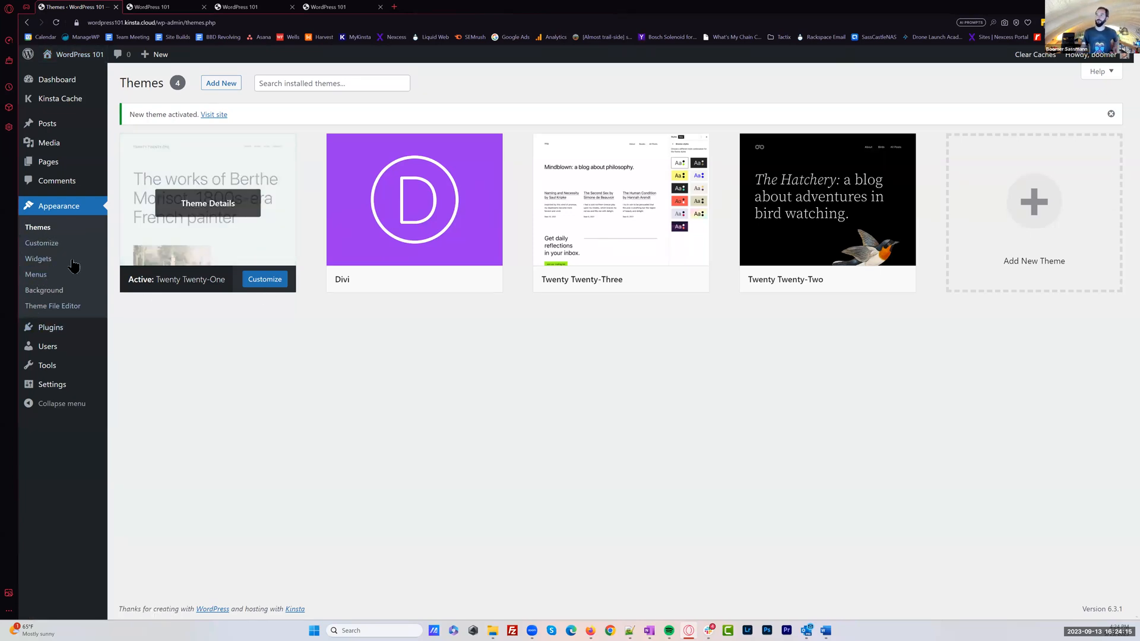
Create a navigation menu named Main Menu and assign it to the Primary menu display location
click(41, 279)
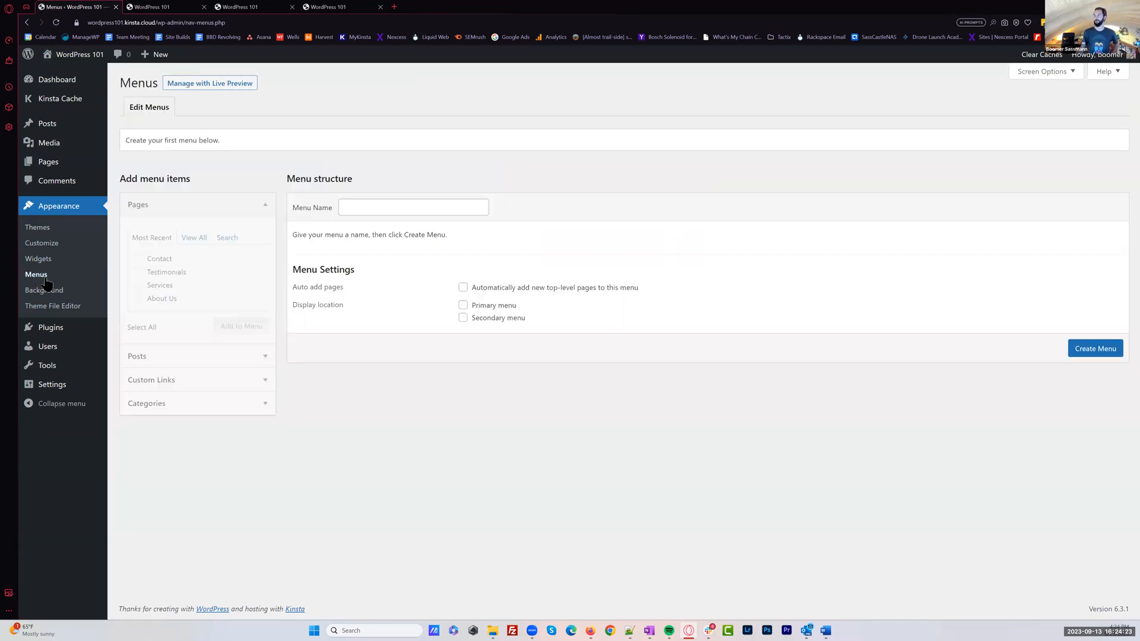
click(364, 206)
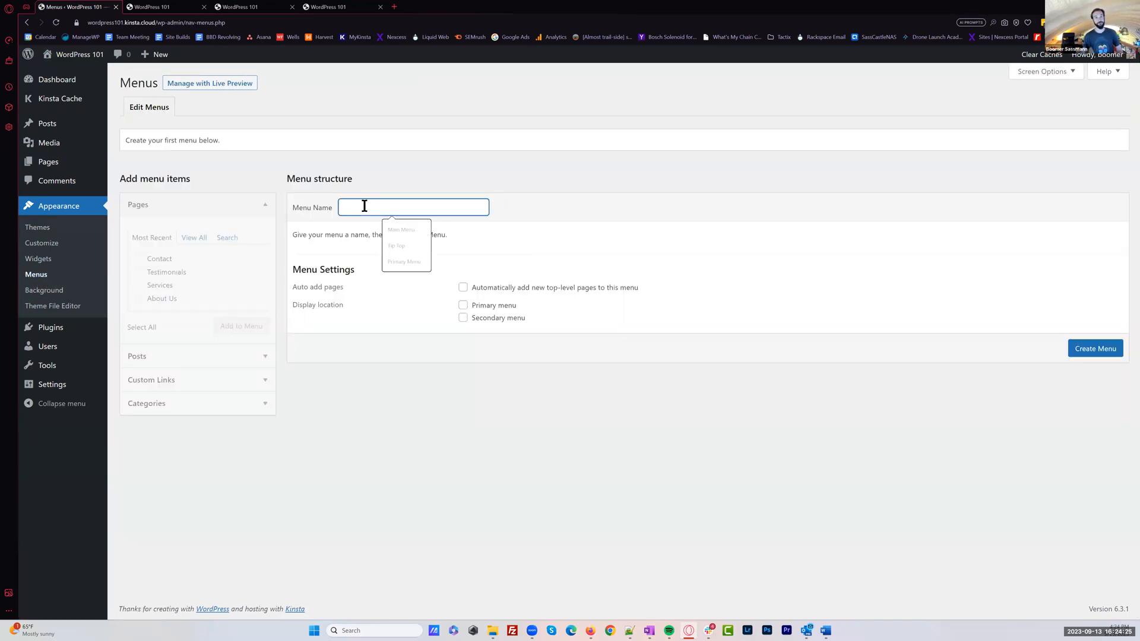
text(Main)
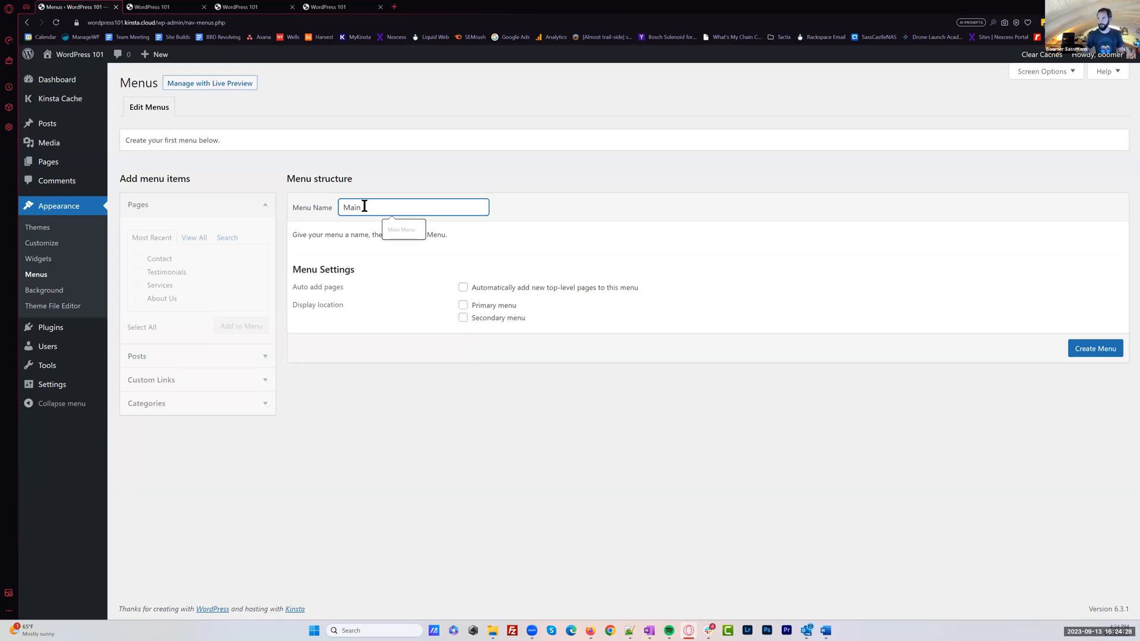
click(408, 229)
click(458, 185)
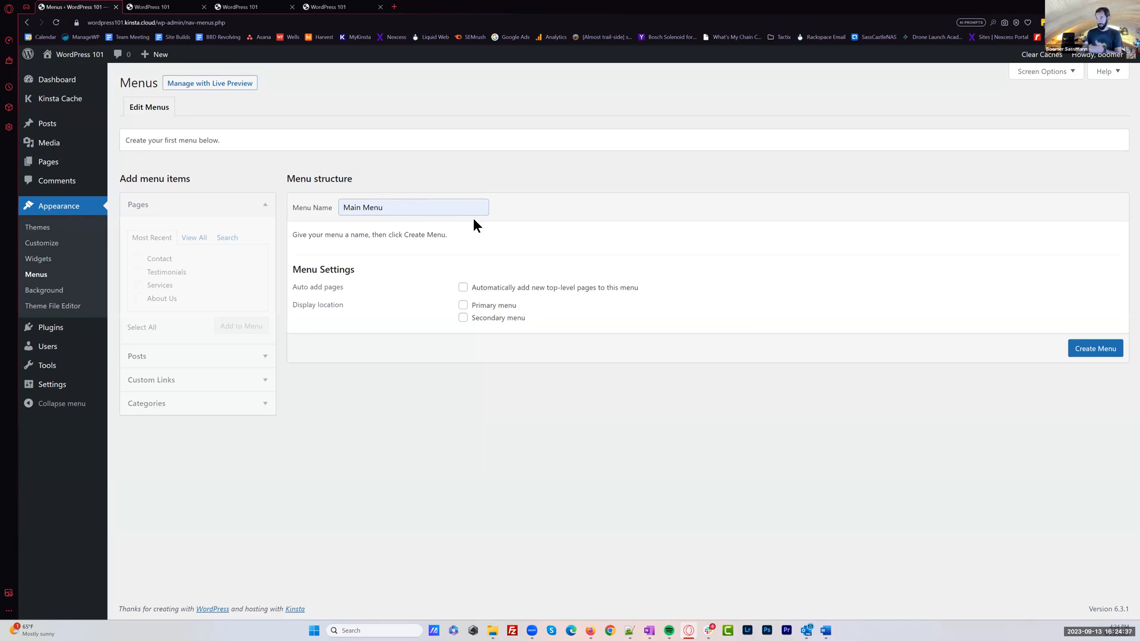
click(481, 309)
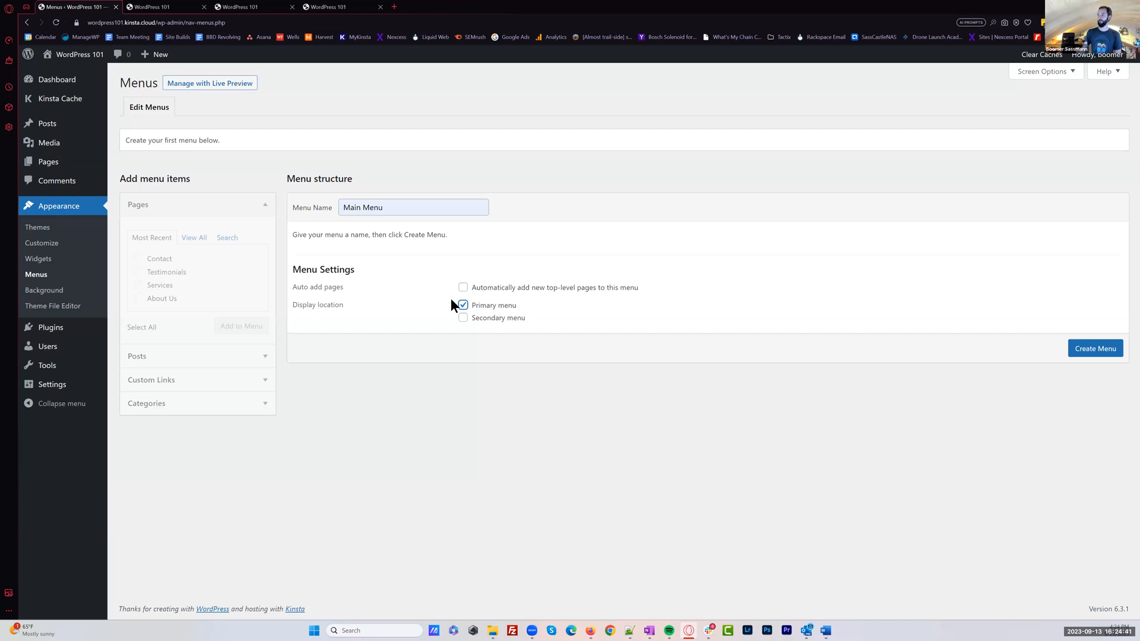
click(1097, 353)
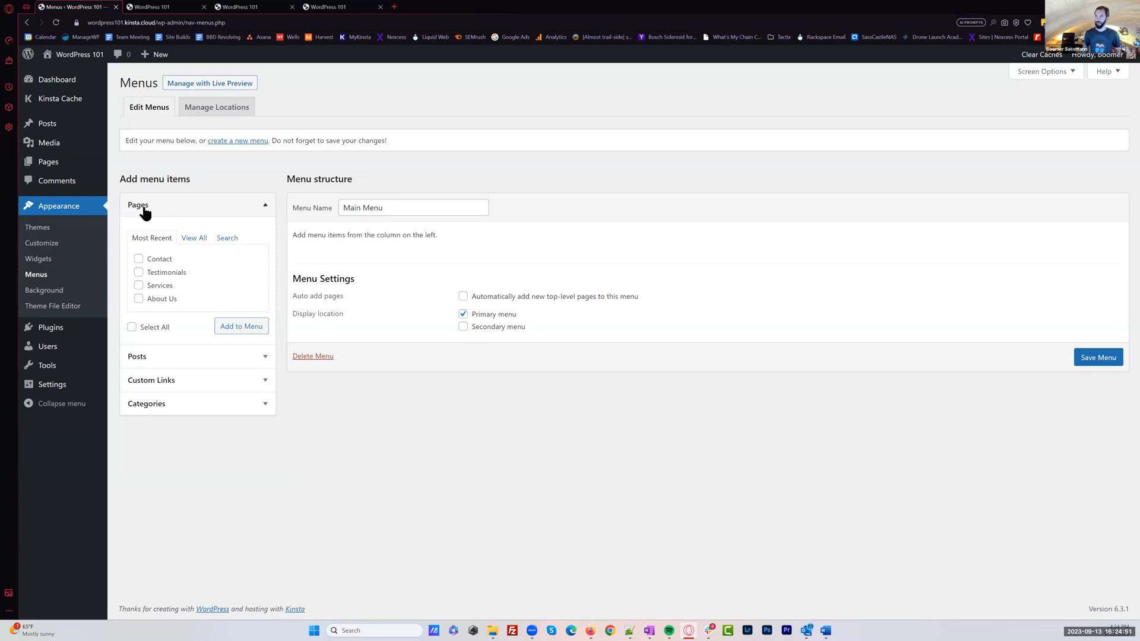
Look through the Posts, Custom Links and Categories sources for menu items, then return to the Pages source
click(160, 359)
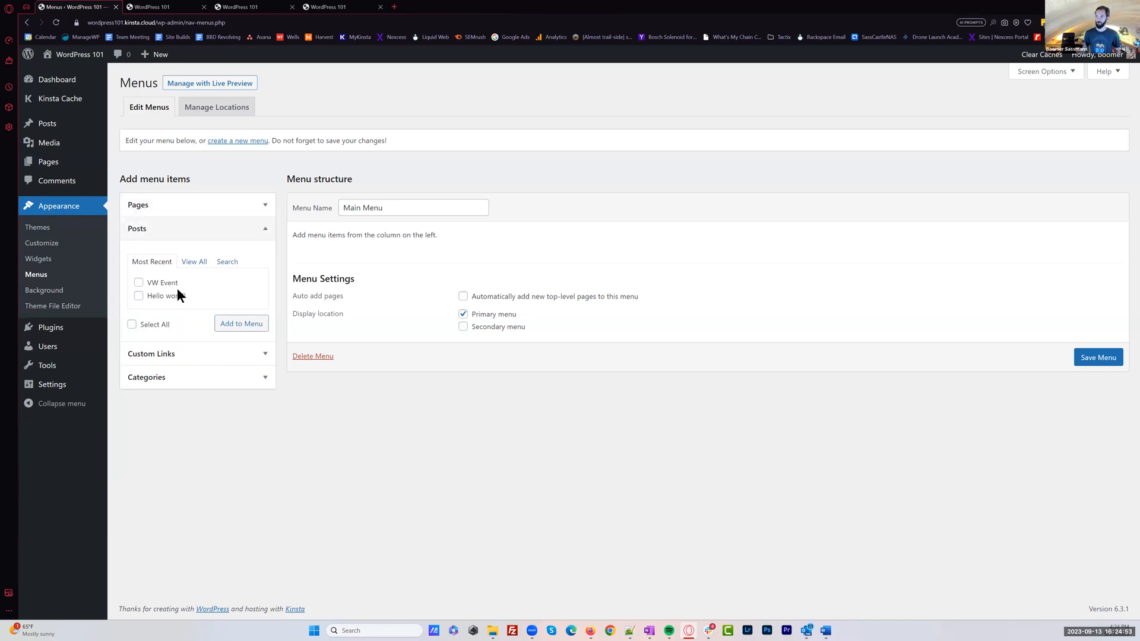
click(172, 356)
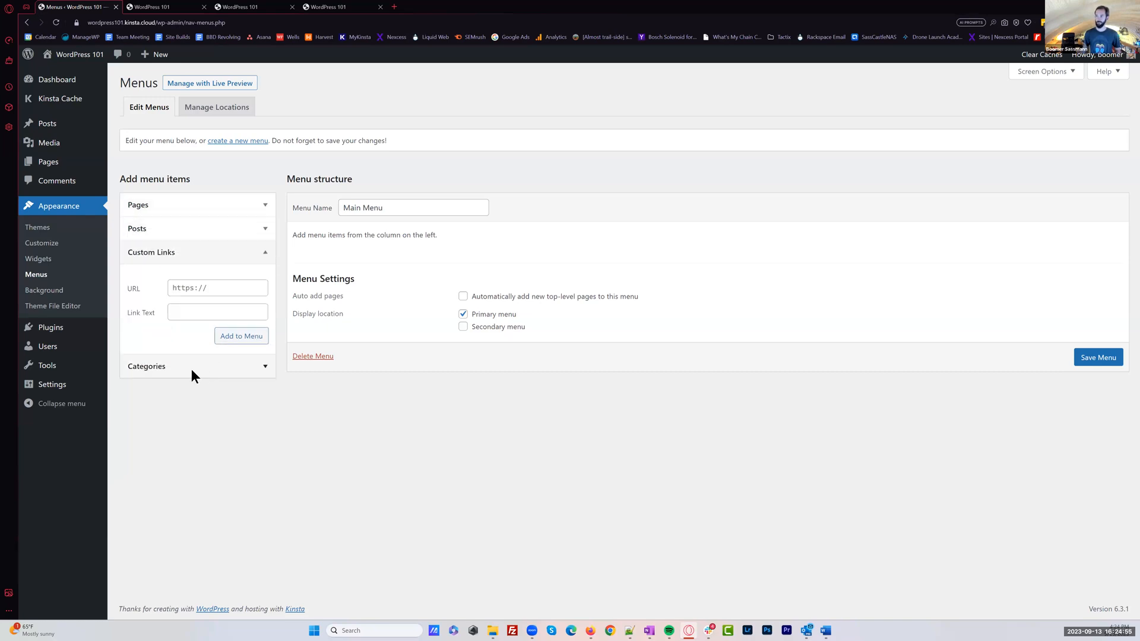
click(191, 373)
click(153, 207)
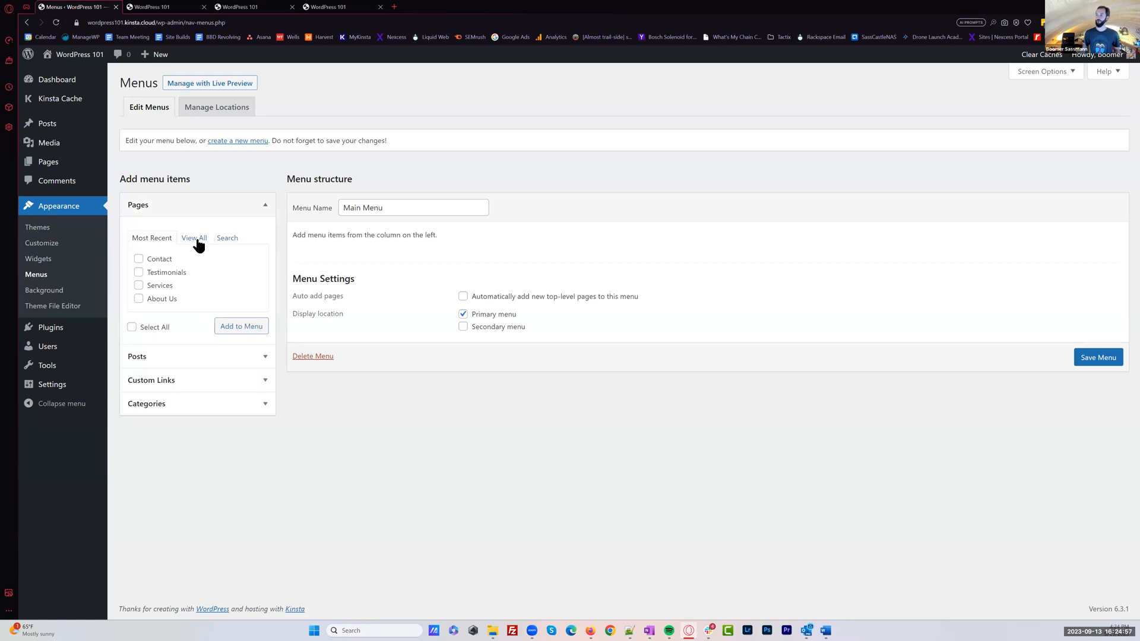
List all of the site's pages and add every one of them to Main Menu
click(195, 239)
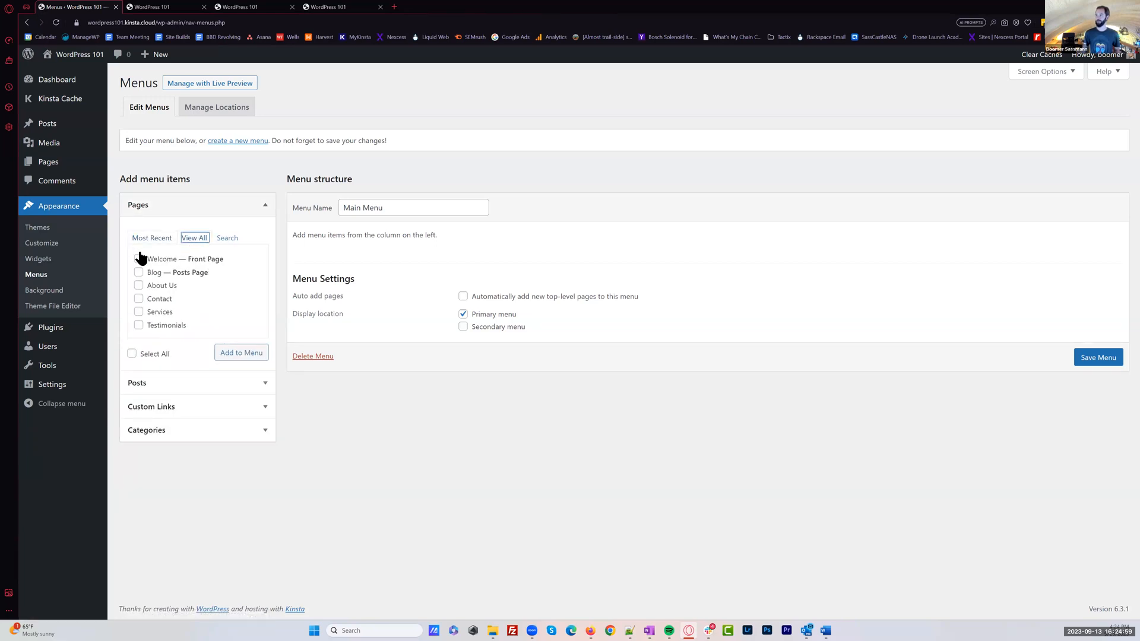
click(132, 353)
click(243, 353)
Order the menu as Welcome, About Us, Services, Blog, Contact with Testimonials nested under Services, and save it
drag(330, 321, 332, 401)
drag(325, 350, 355, 379)
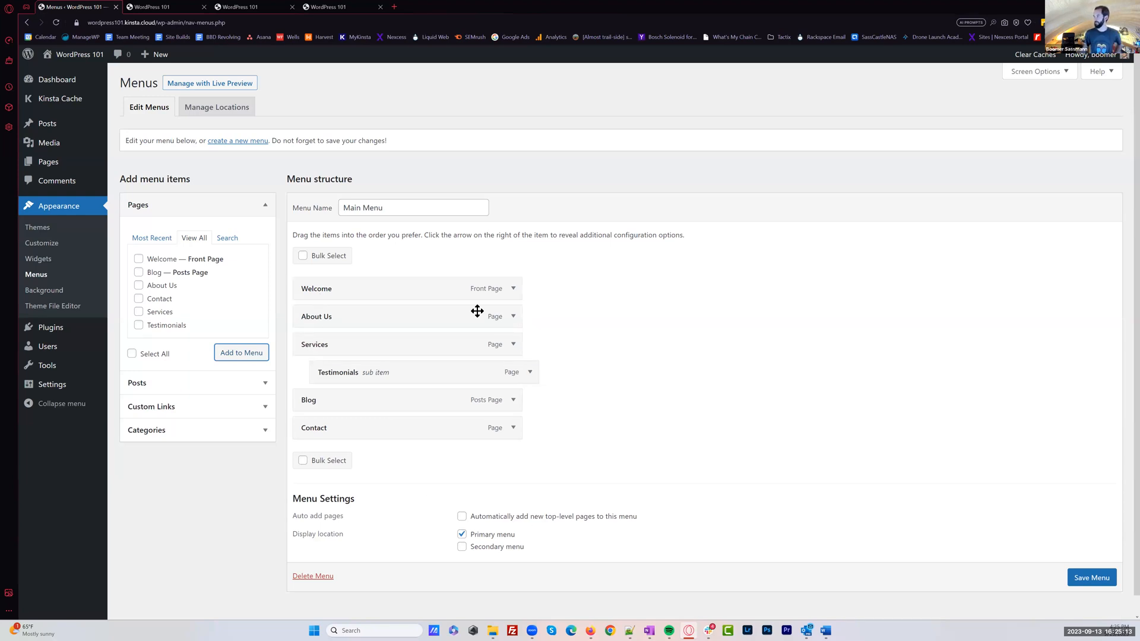
click(1090, 578)
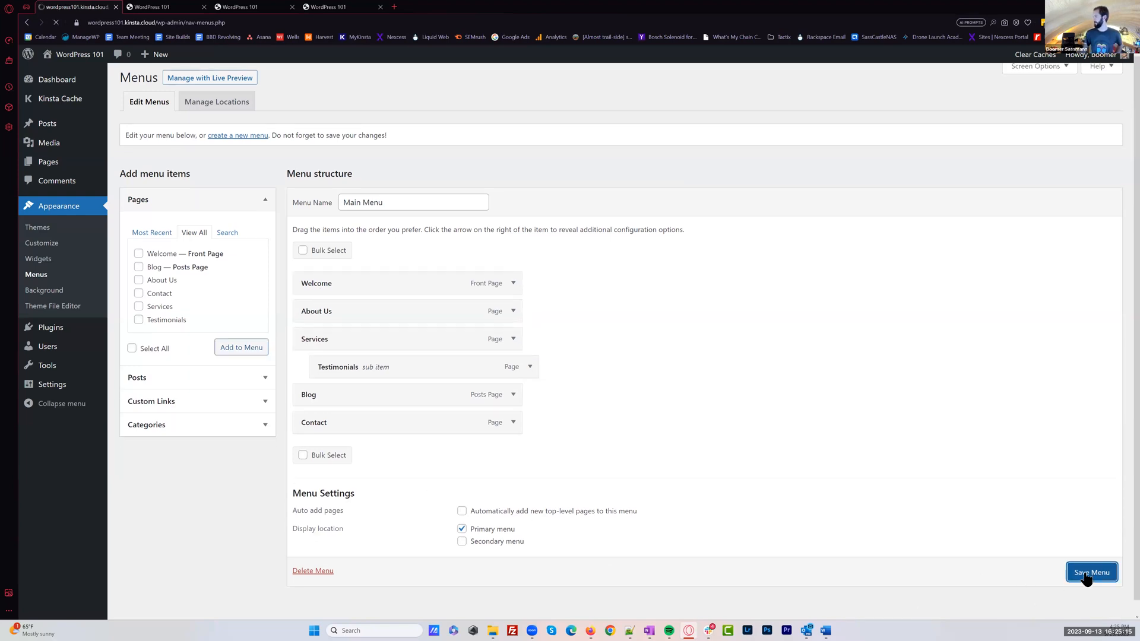
scroll(1091, 607, down, 1)
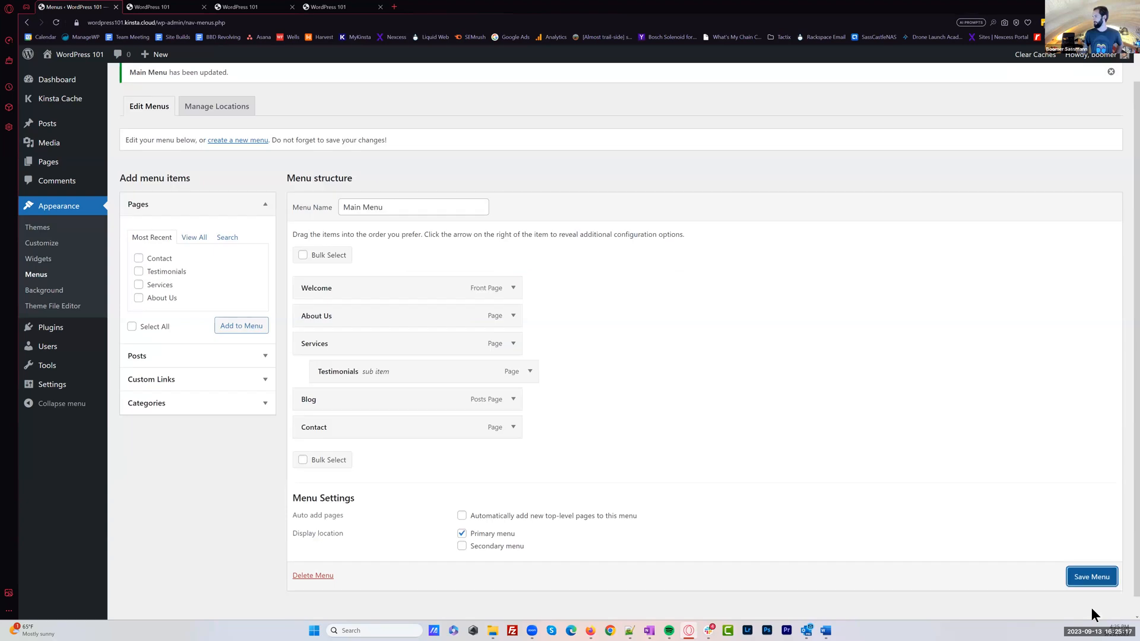
scroll(1061, 573, up, 1)
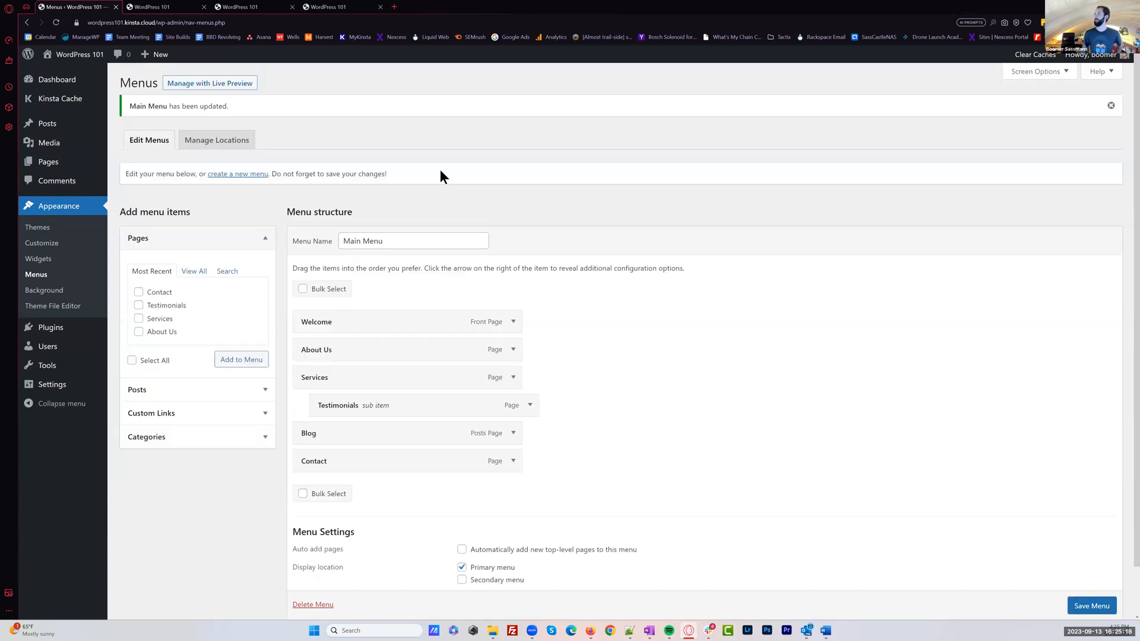
Reload the live homepage, check the header navigation and the Services submenu, then return to the menu editor
click(332, 7)
click(57, 23)
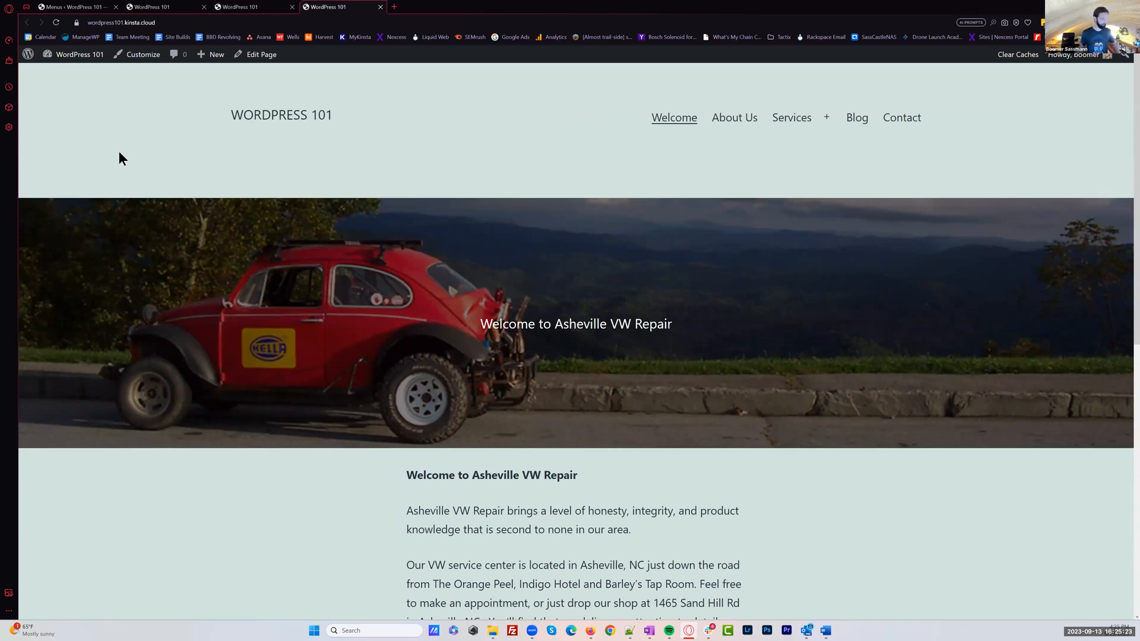
click(825, 118)
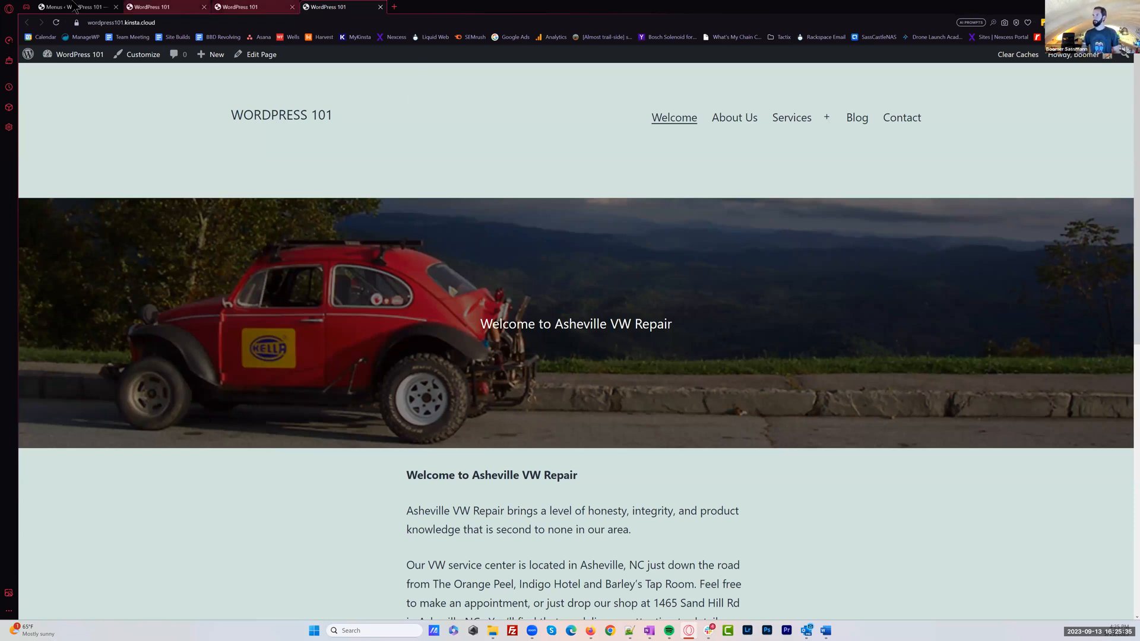
key(ctrl+1)
Open the directory of new themes from the themes overview and browse its Latest and Popular listings
click(68, 212)
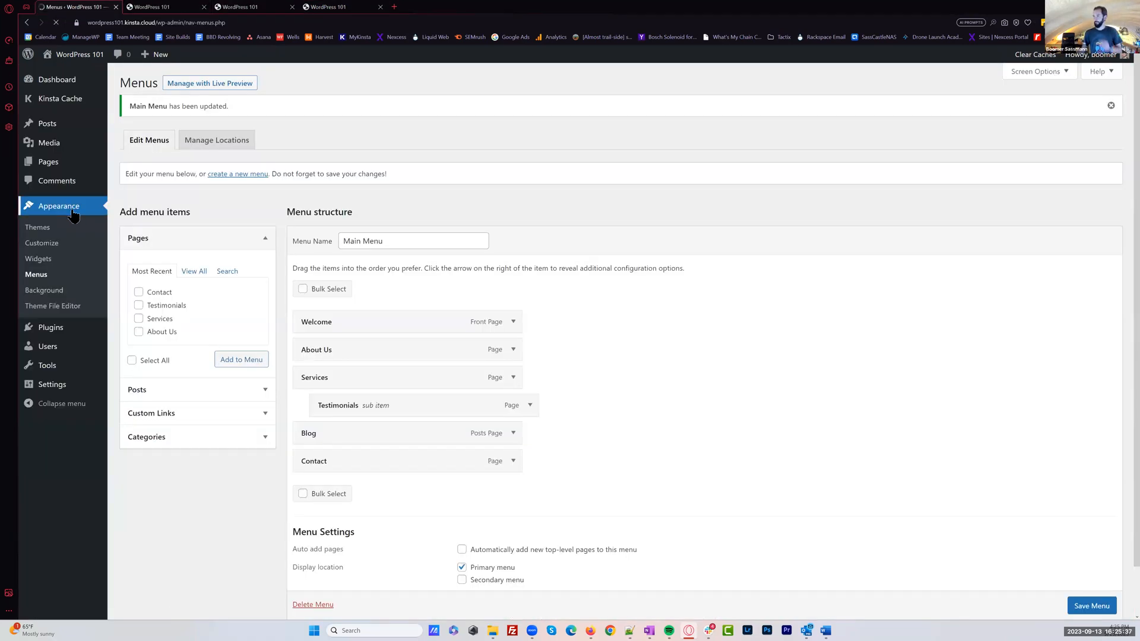
click(229, 85)
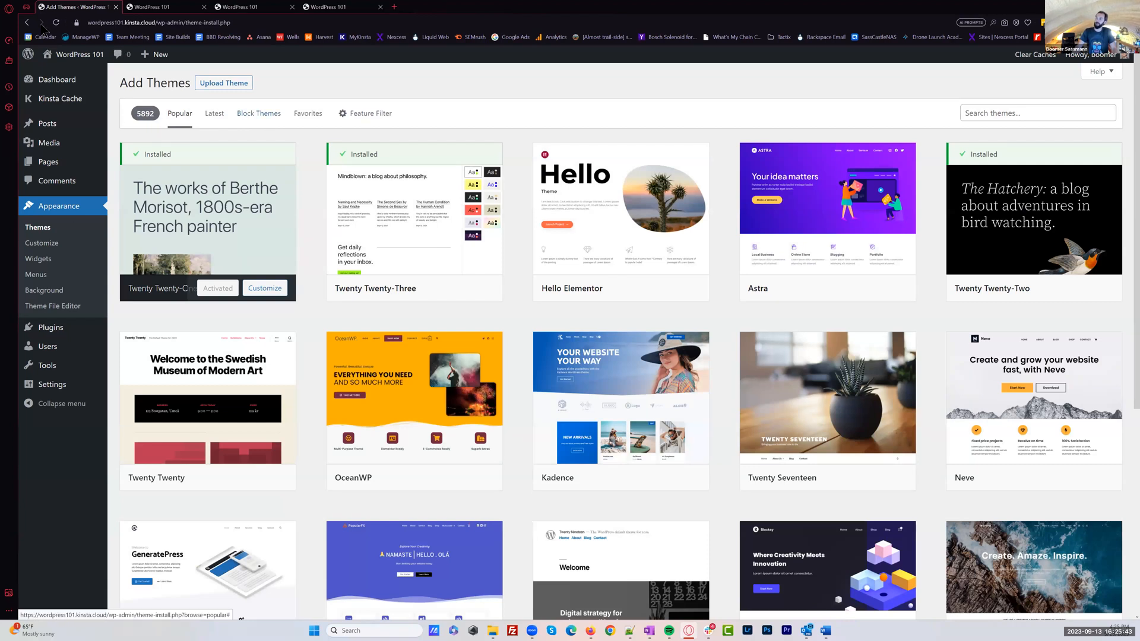
click(28, 25)
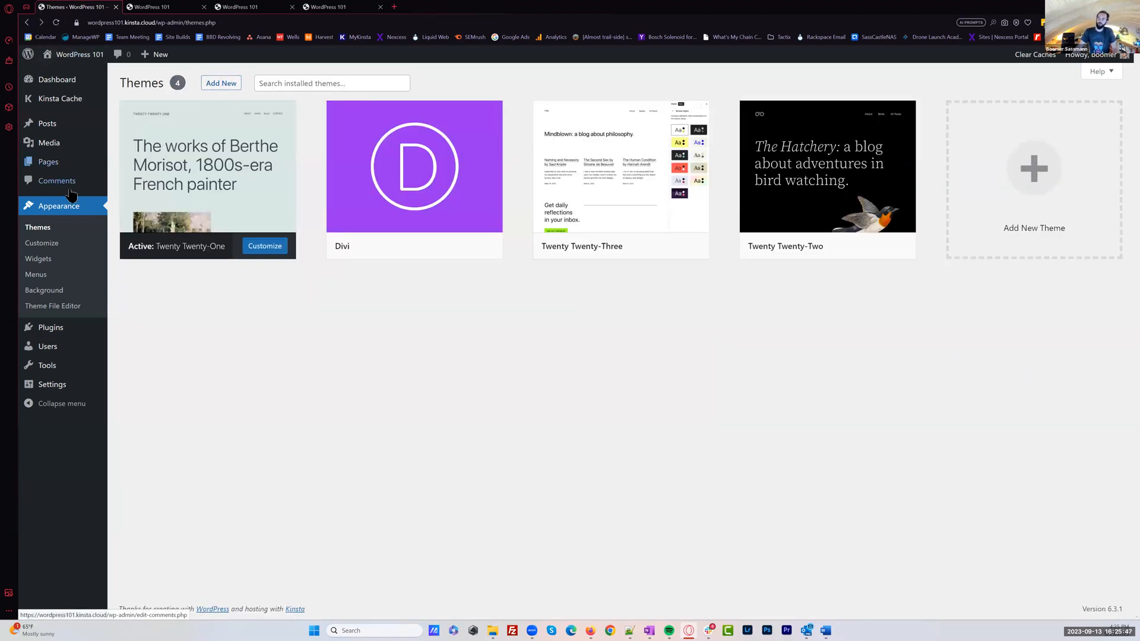
click(216, 87)
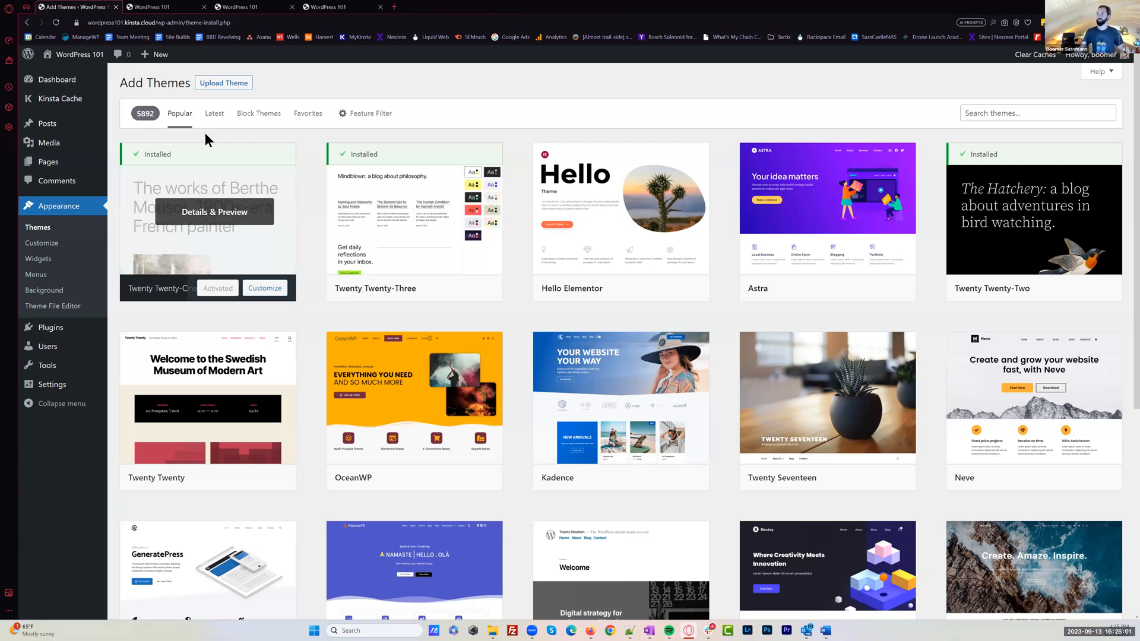
click(215, 114)
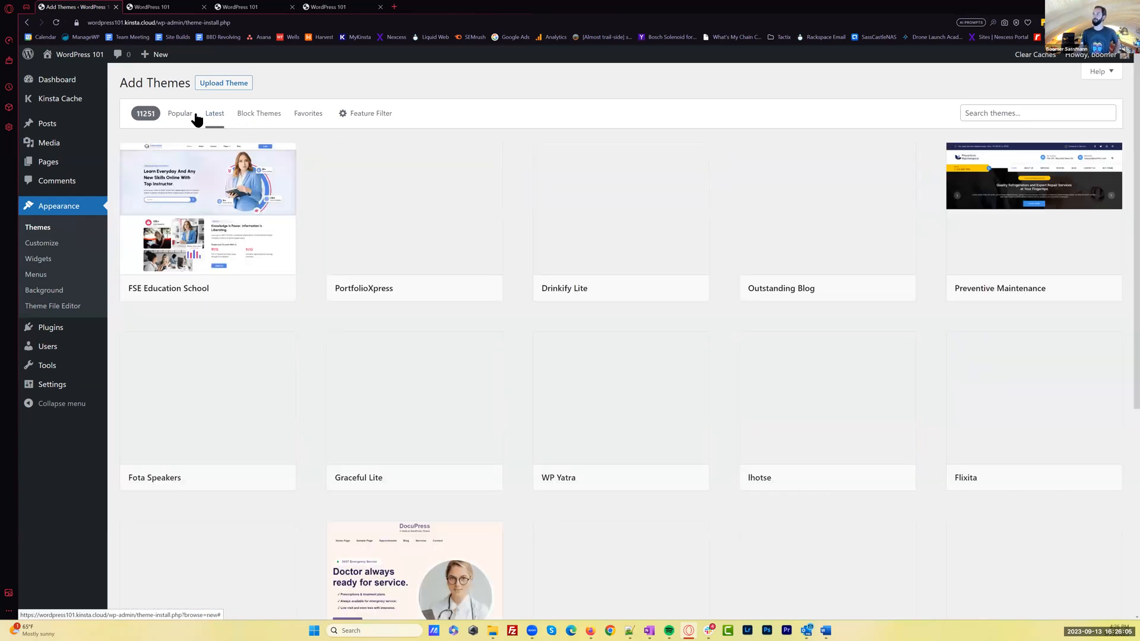
click(180, 116)
click(249, 119)
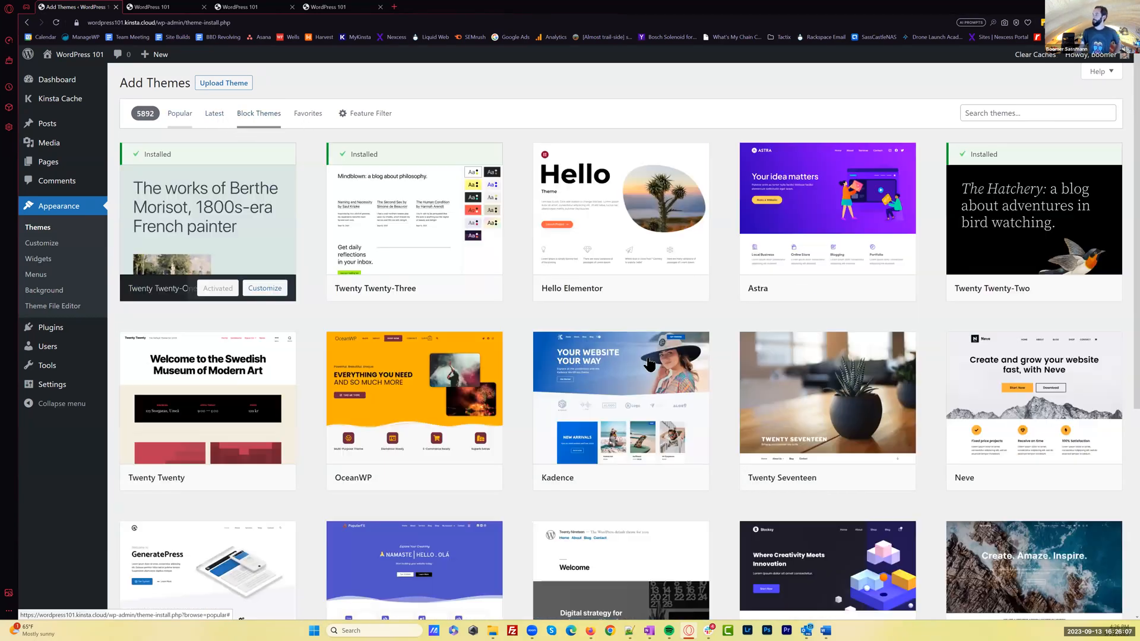
scroll(652, 380, down, 1)
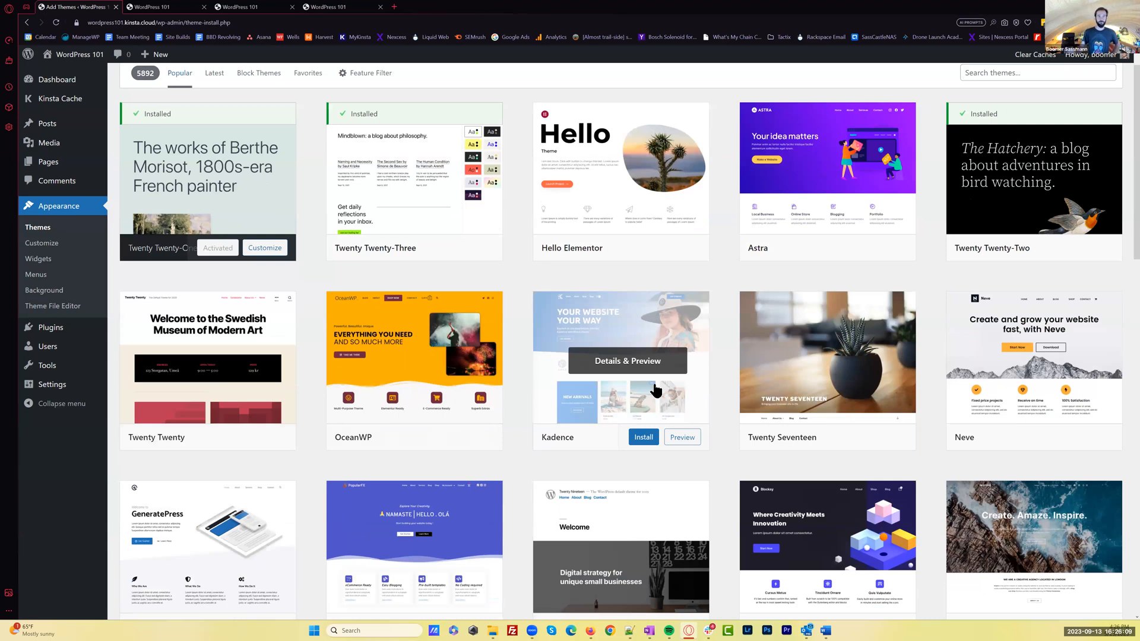
scroll(655, 391, down, 1)
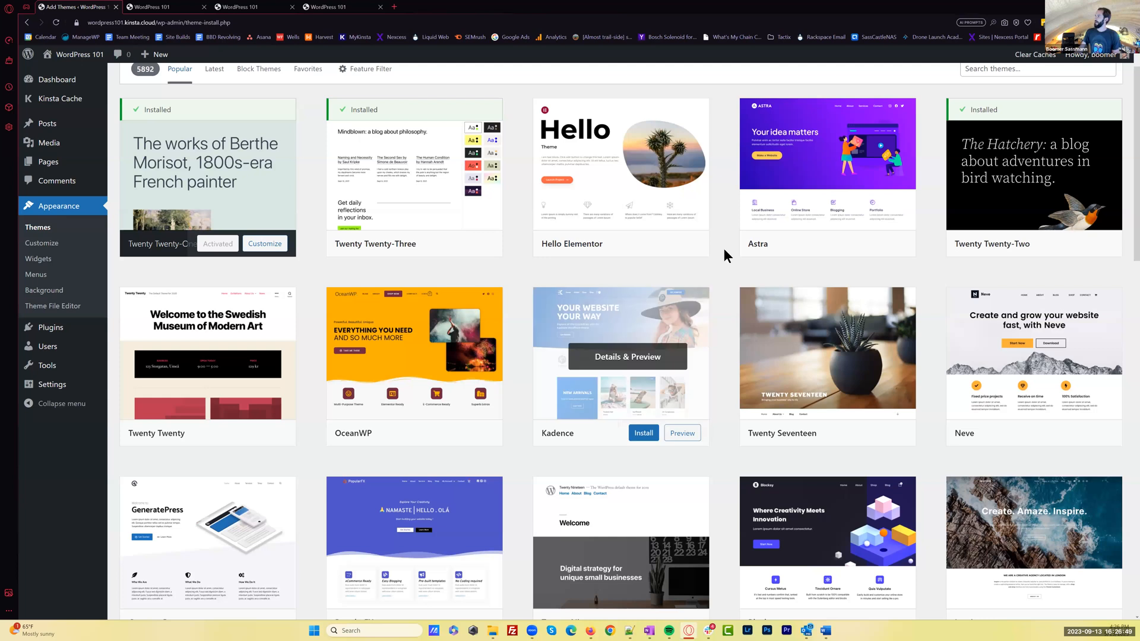
Install the Astra theme from the popular themes and activate it
mouse_move(859, 228)
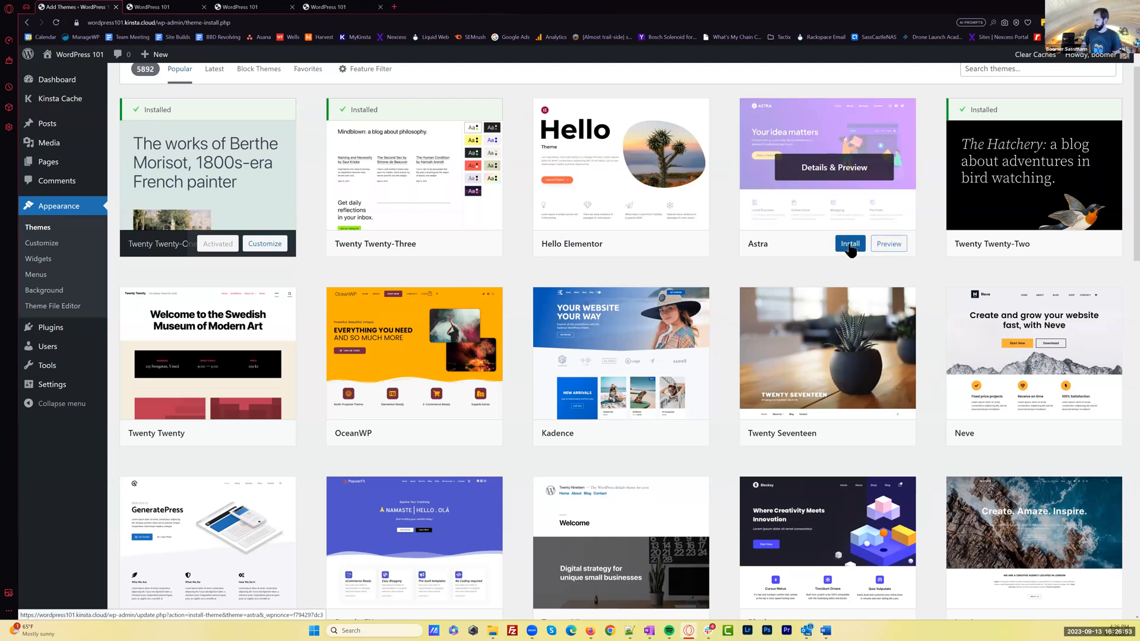
click(849, 249)
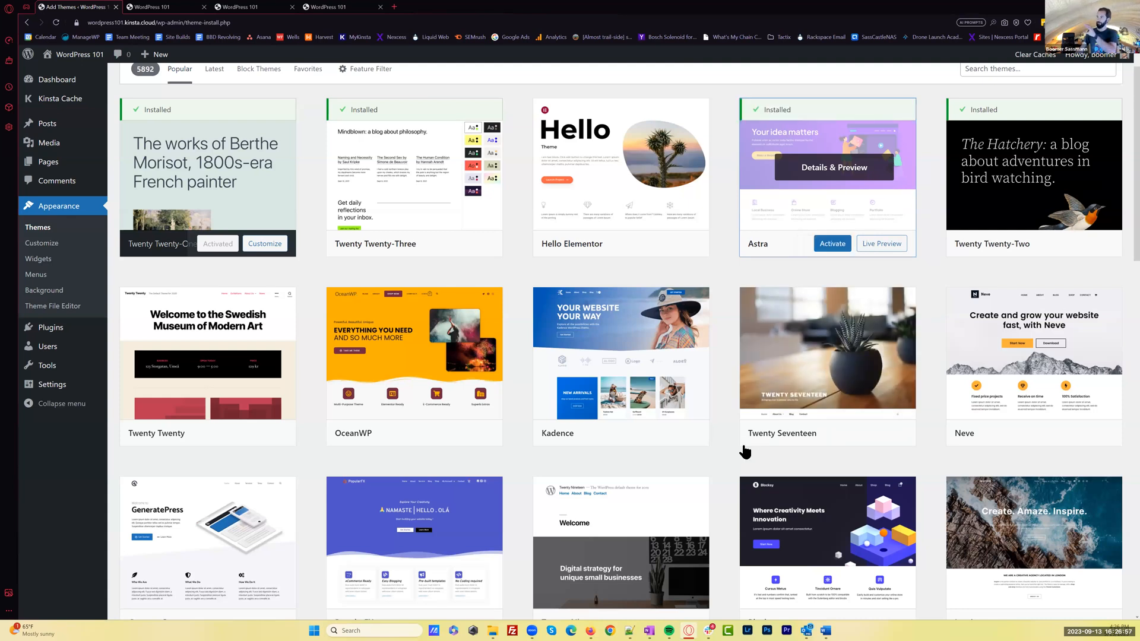
click(832, 244)
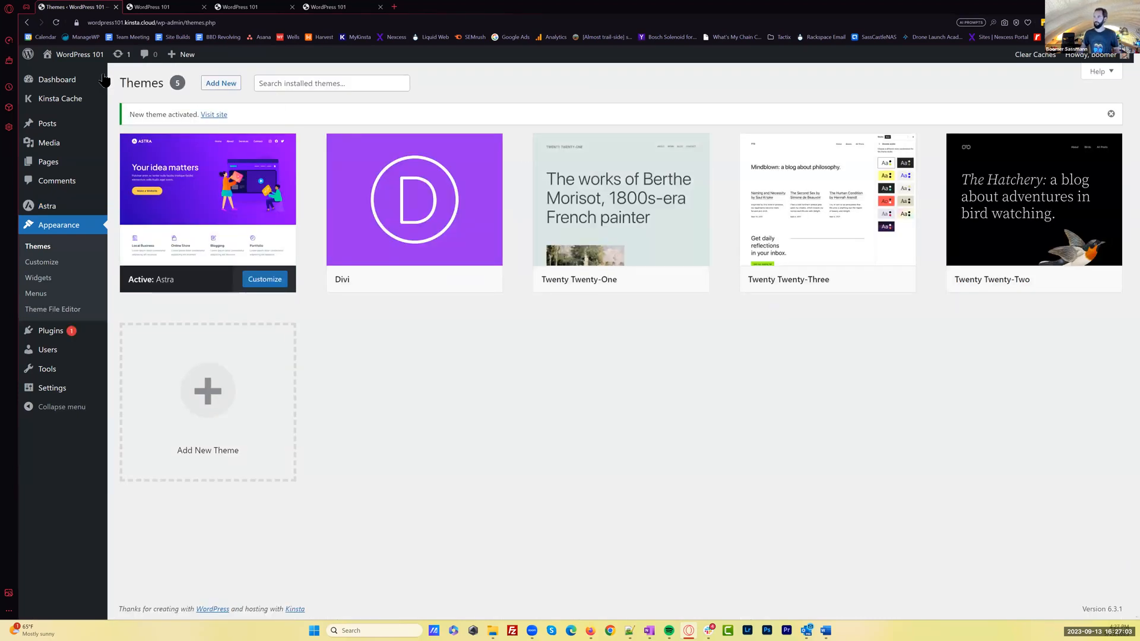
Review the live homepage's header and content in Astra in a new tab, then return to the themes overview
mouse_move(75, 61)
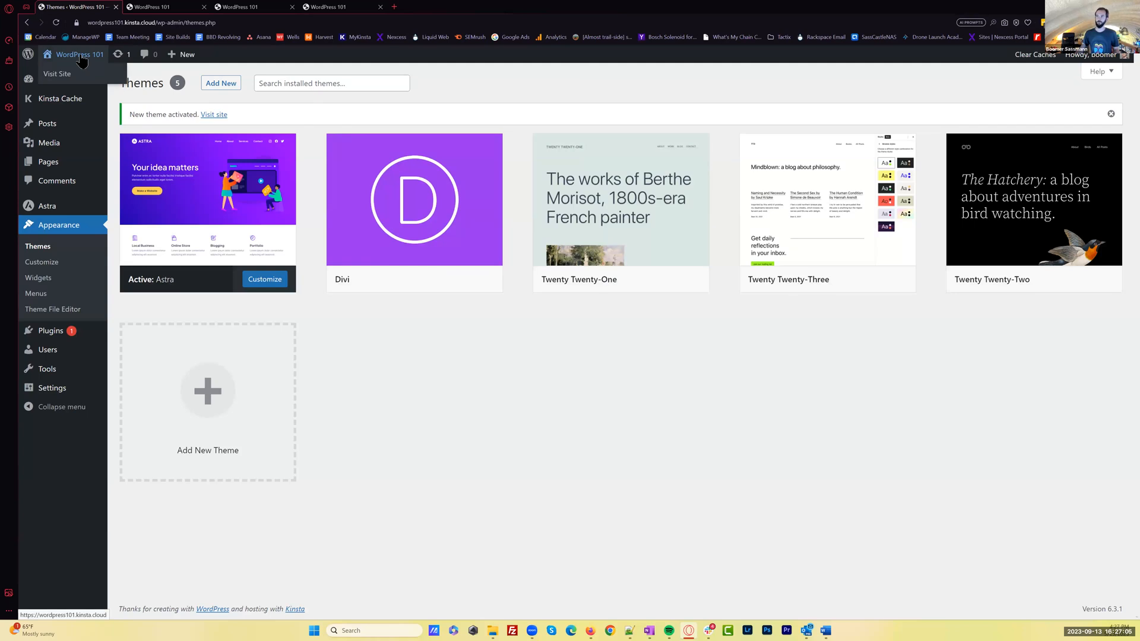
middle_click(81, 57)
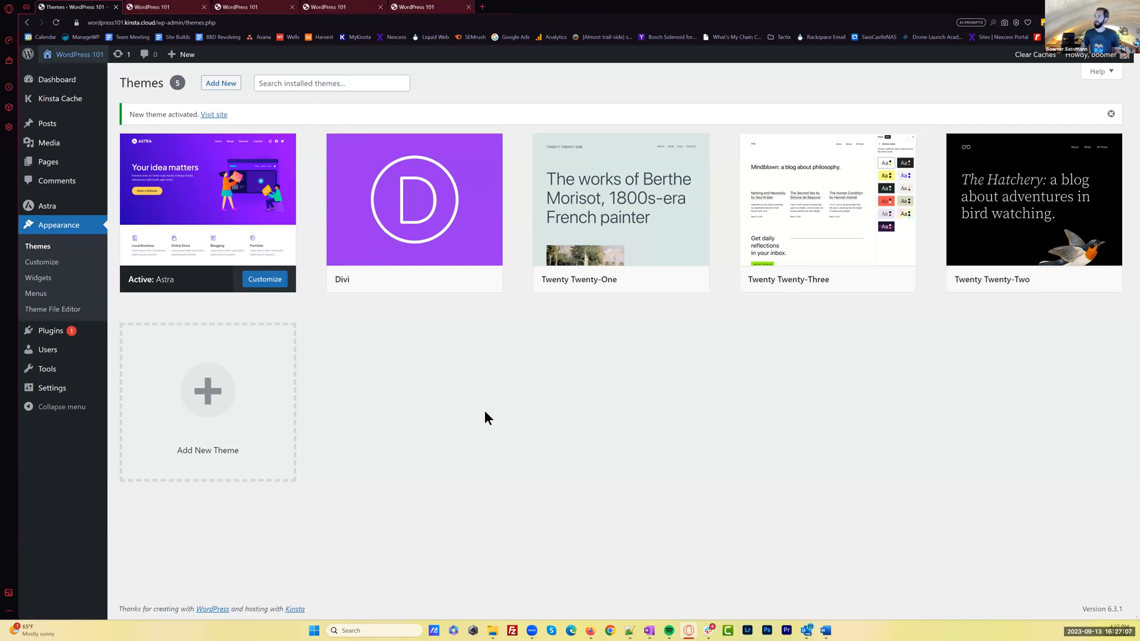
click(432, 7)
scroll(658, 434, down, 2)
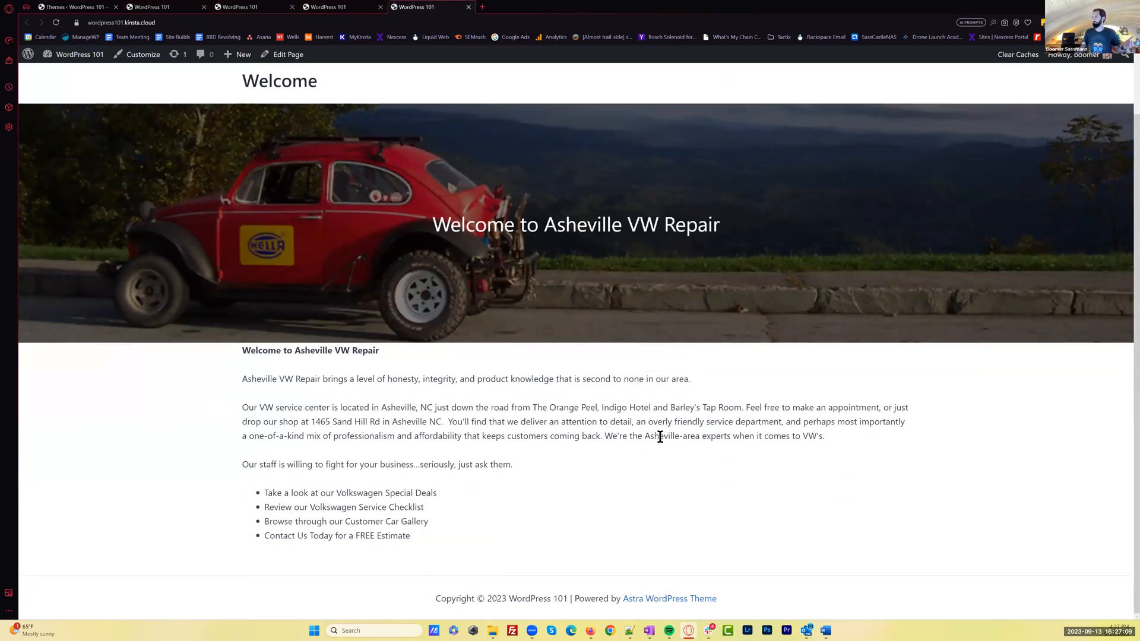
scroll(660, 437, up, 2)
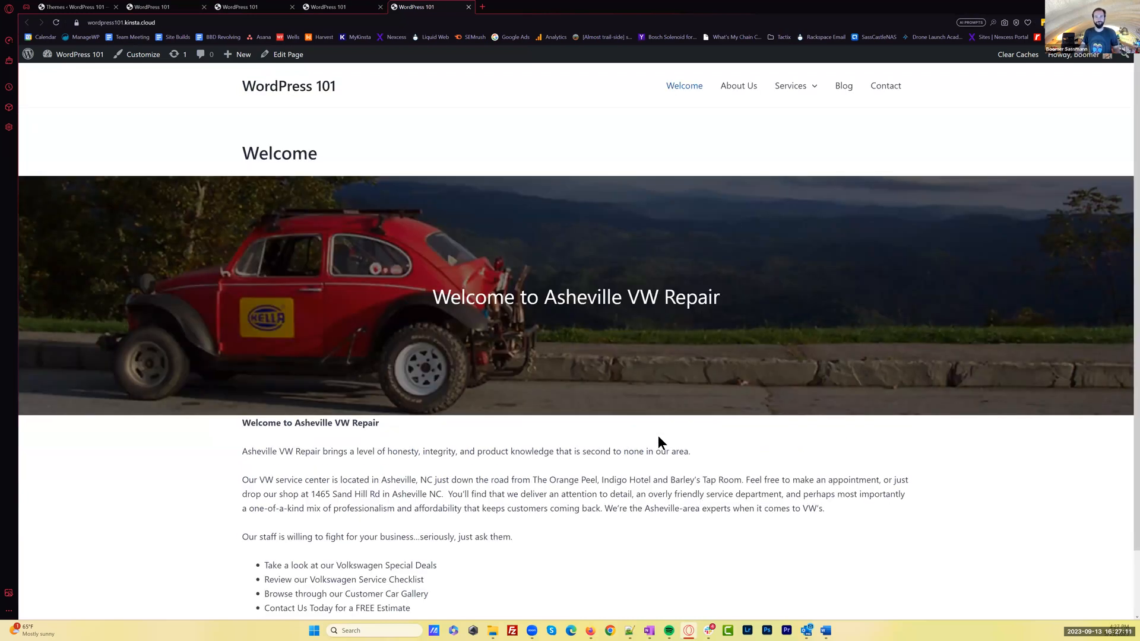
click(72, 6)
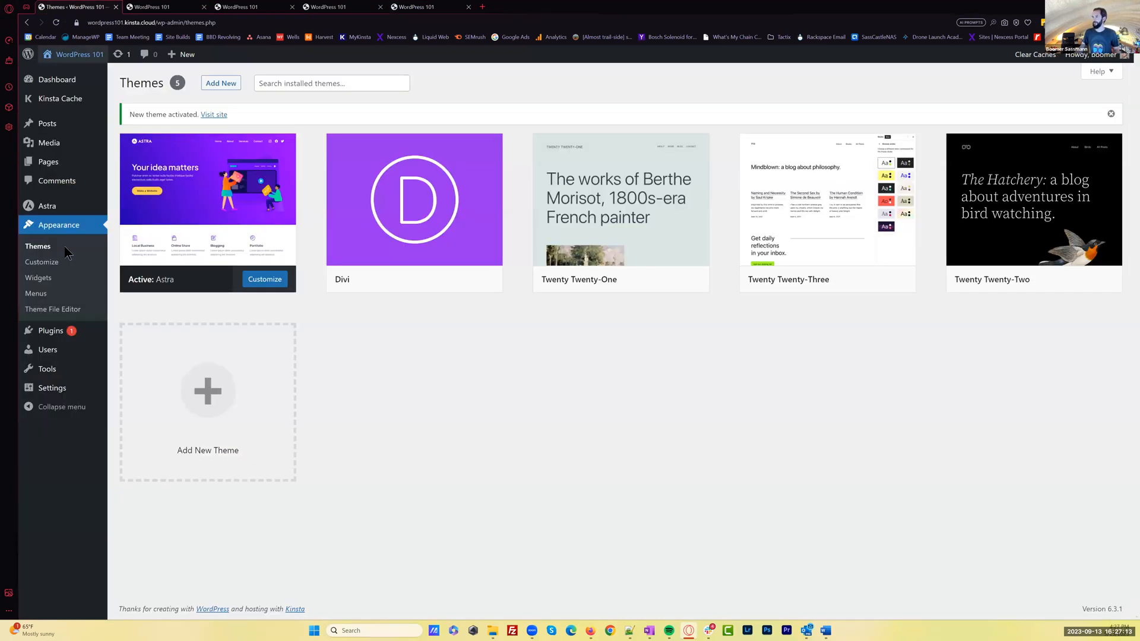
Install the OceanWP theme from the popular themes and activate it
click(218, 85)
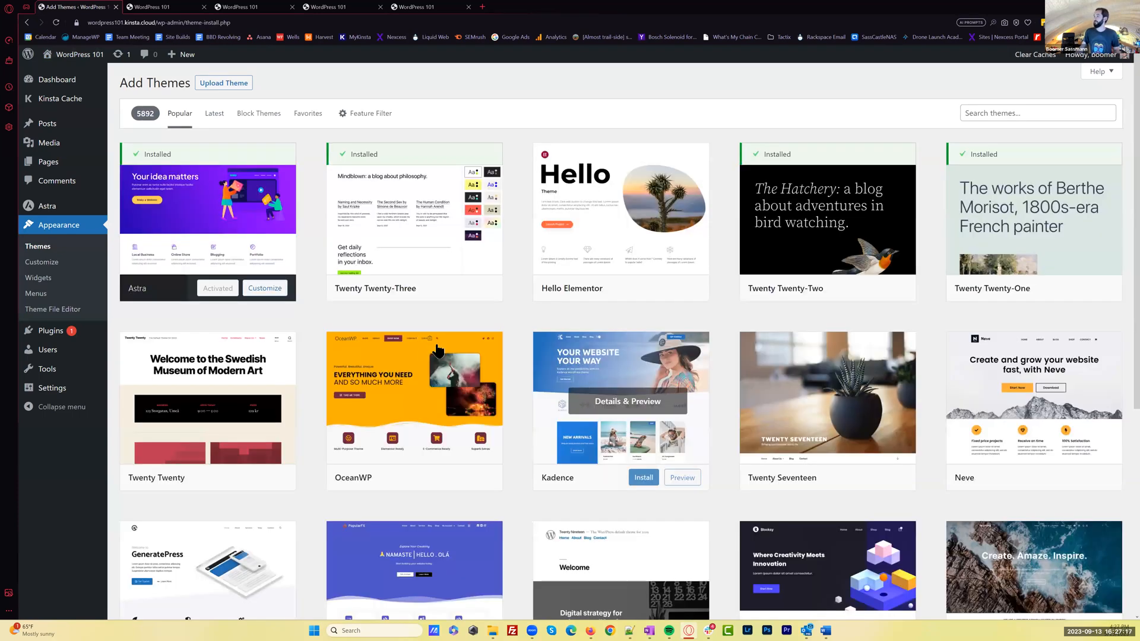
scroll(438, 352, down, 2)
click(424, 344)
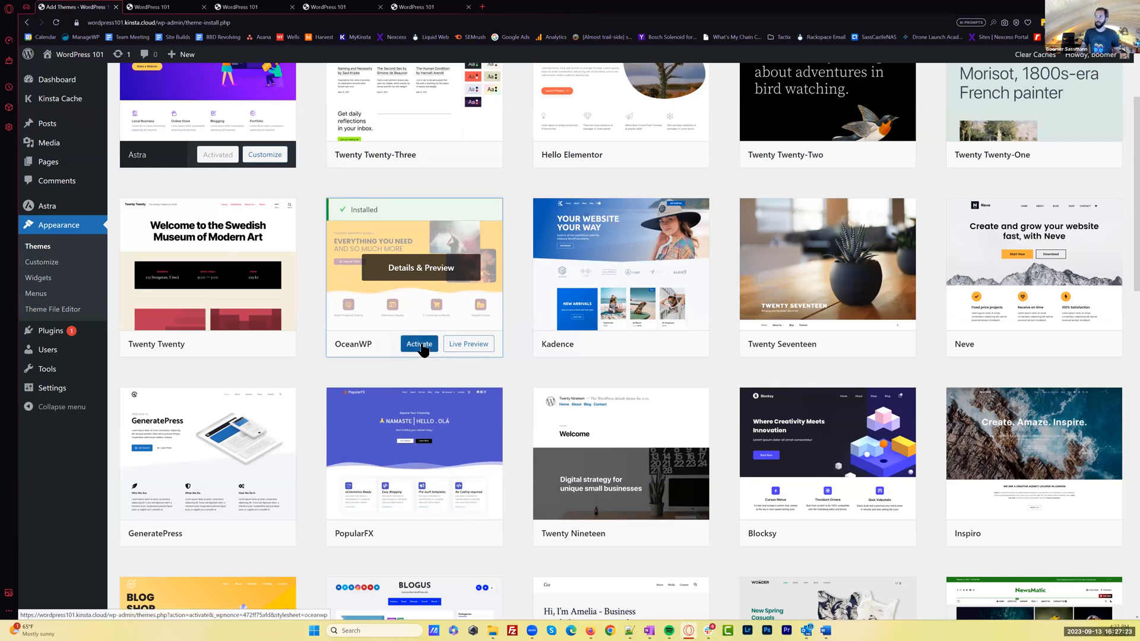
click(420, 344)
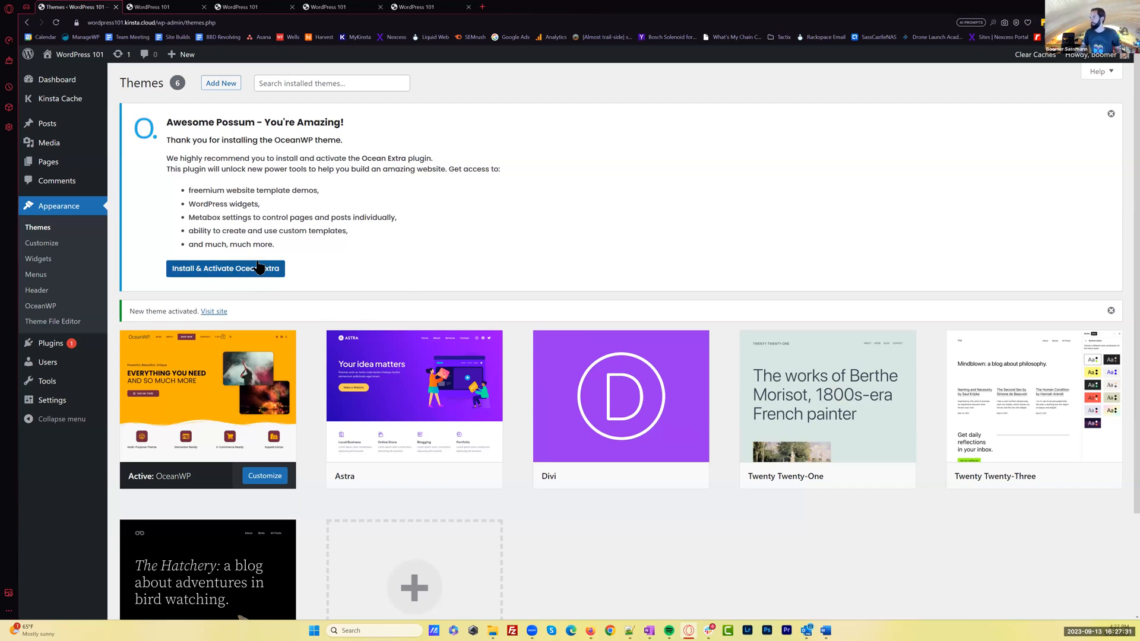
Review the live homepage in OceanWP in a new tab, then return to the themes overview
middle_click(80, 55)
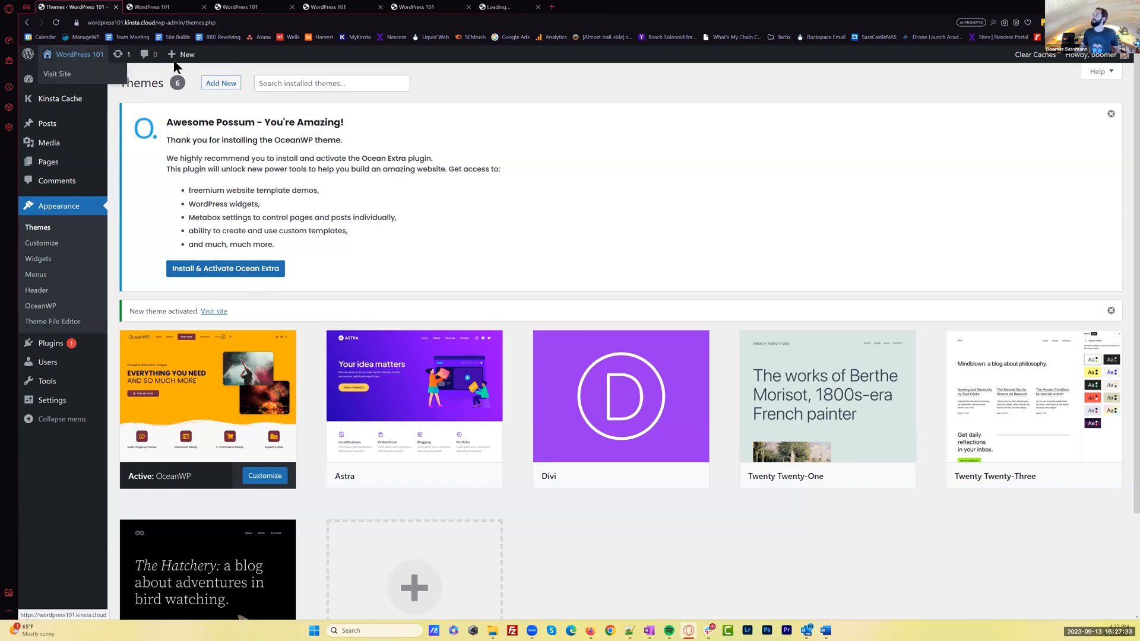
click(509, 7)
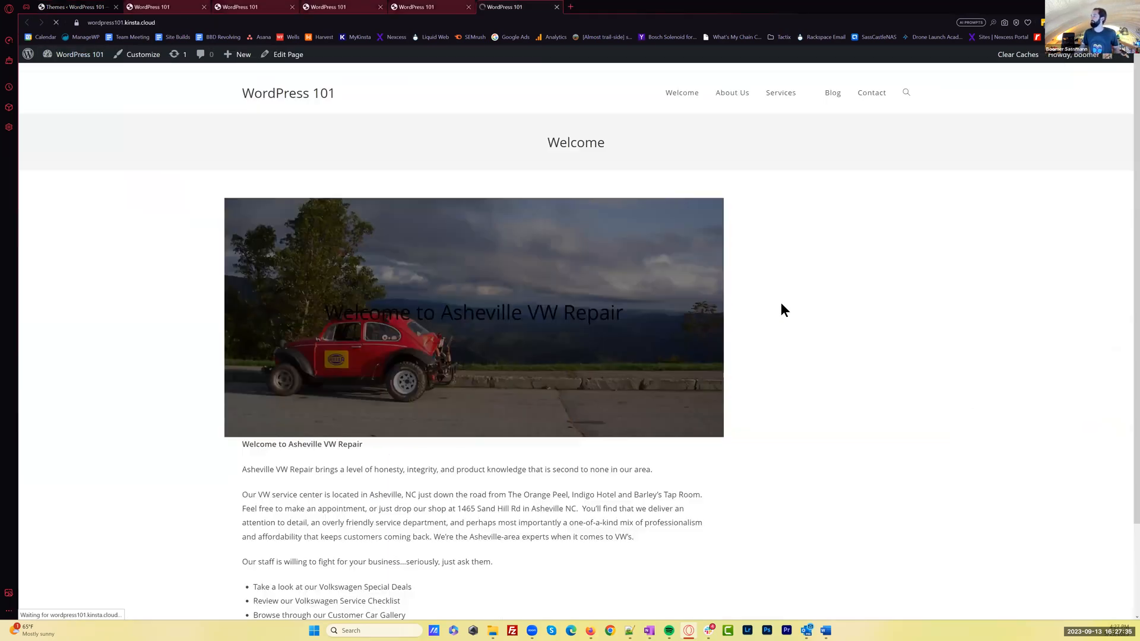
scroll(788, 298, down, 5)
scroll(797, 300, up, 5)
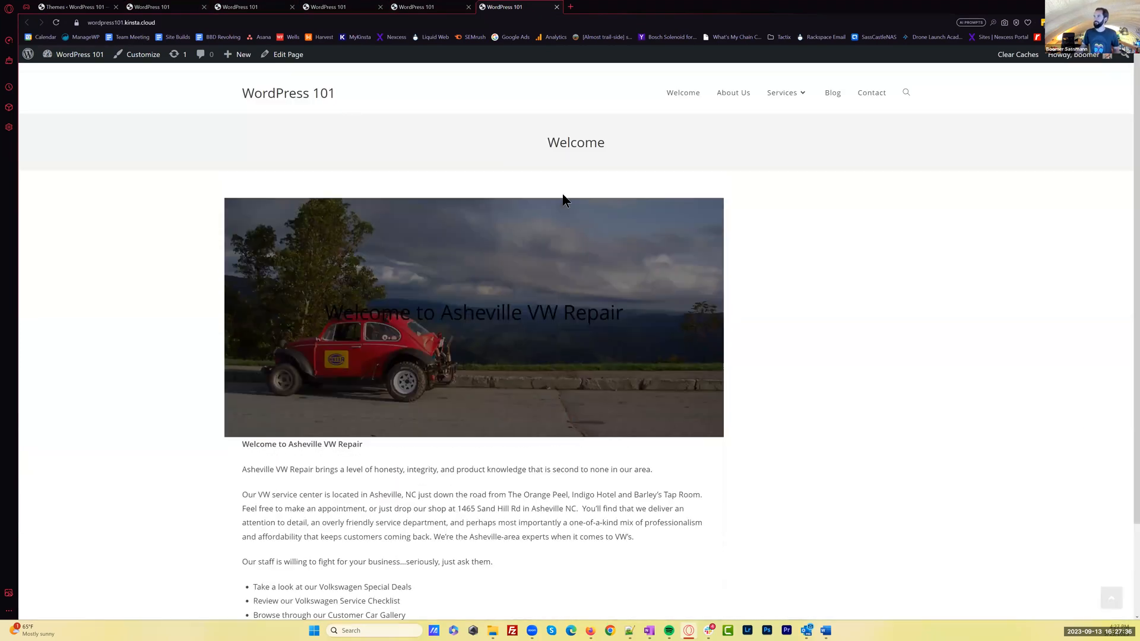
click(92, 7)
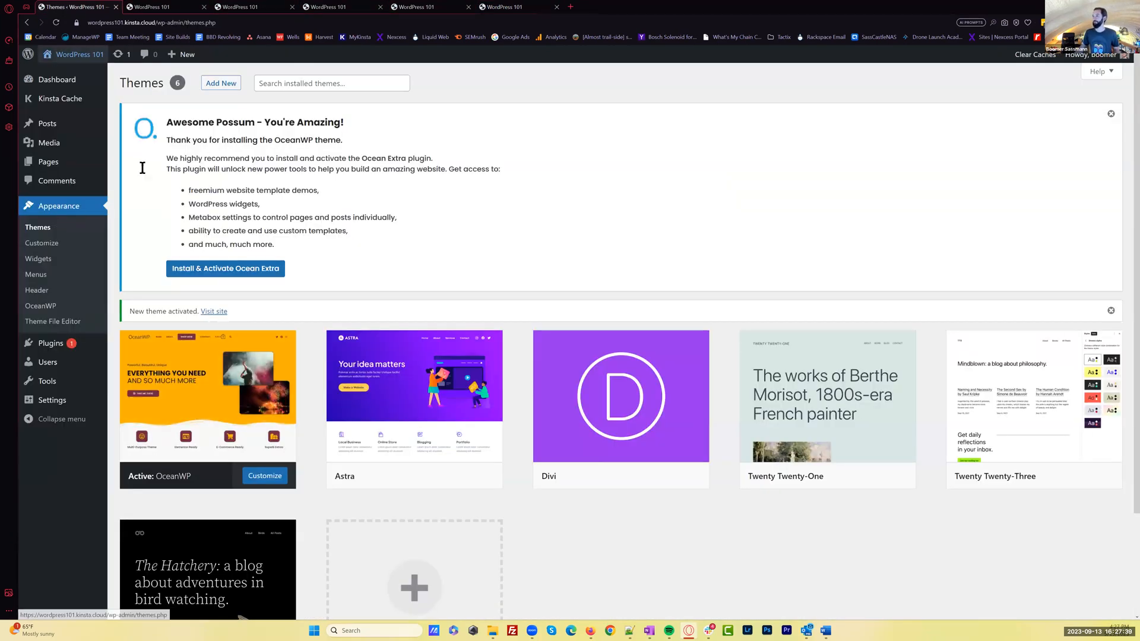
Install the Hestia theme from the popular themes, activate it, and skip its setup wizard
click(218, 84)
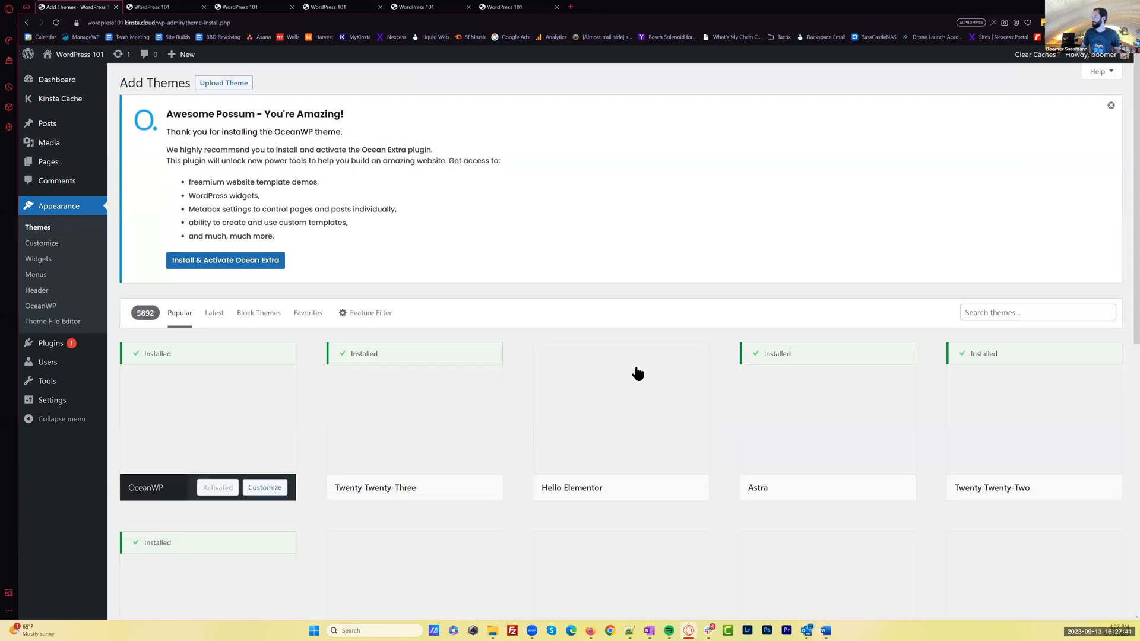
scroll(685, 398, down, 5)
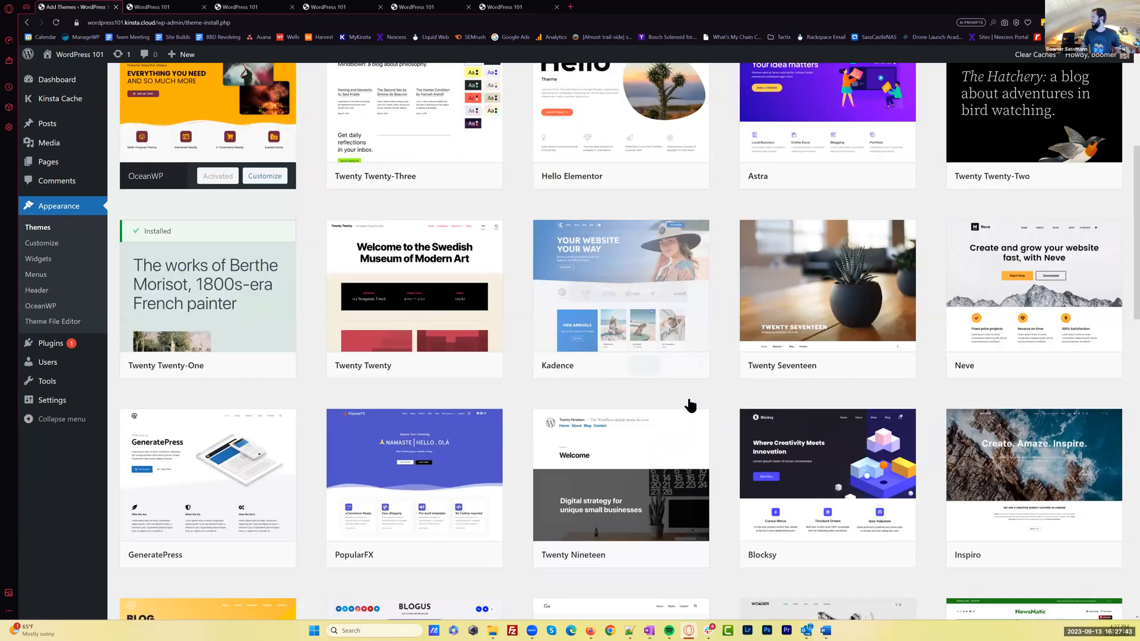
scroll(783, 378, down, 9)
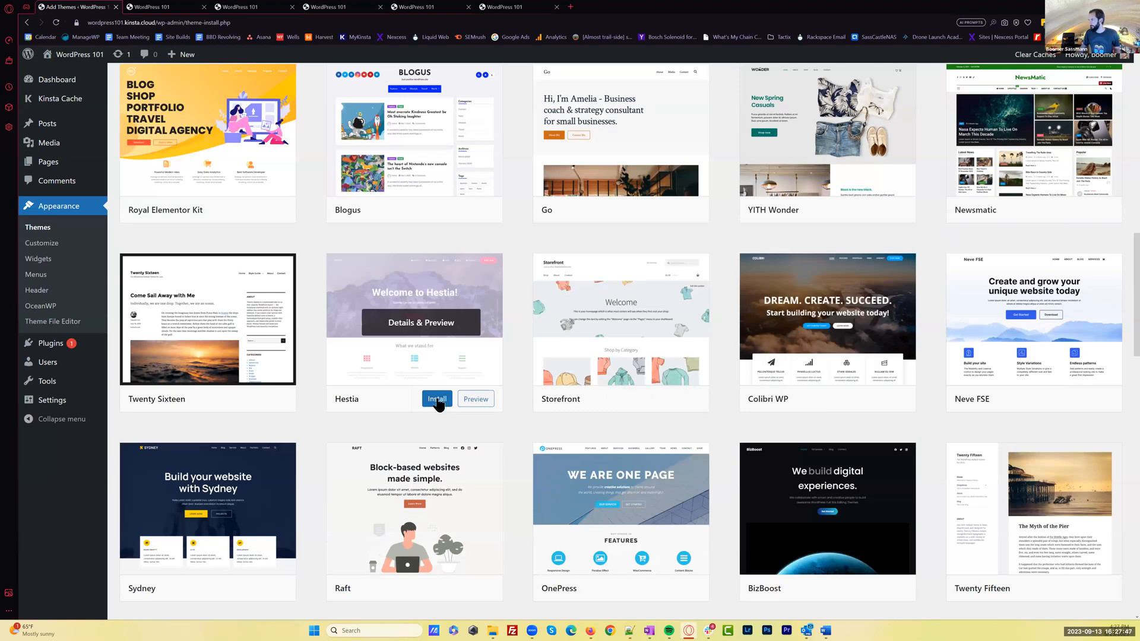
click(438, 401)
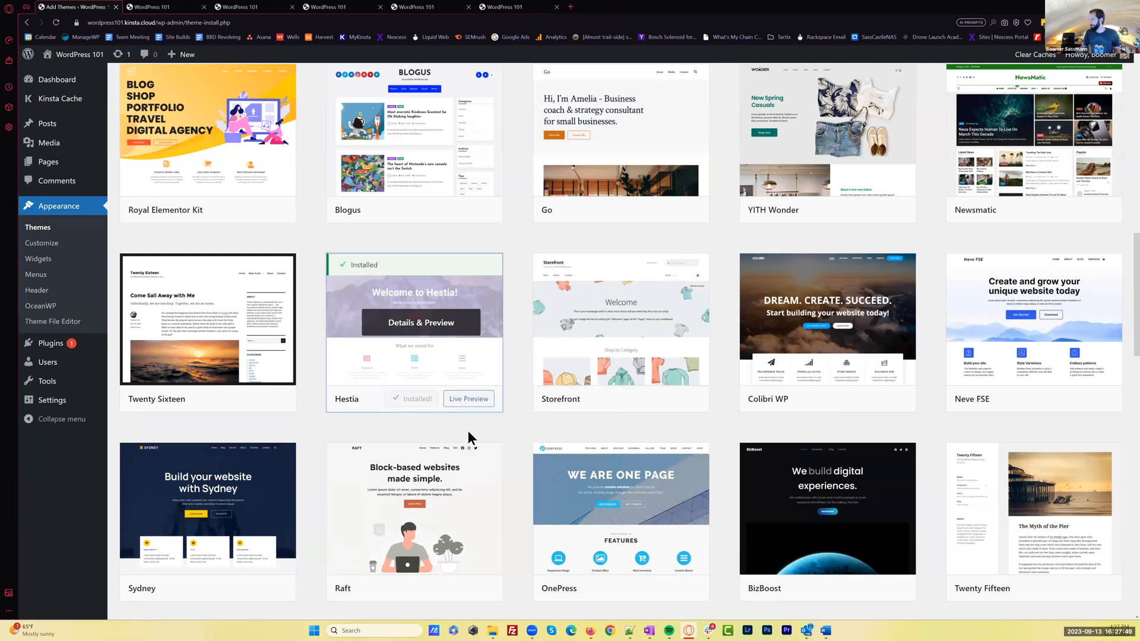
click(421, 404)
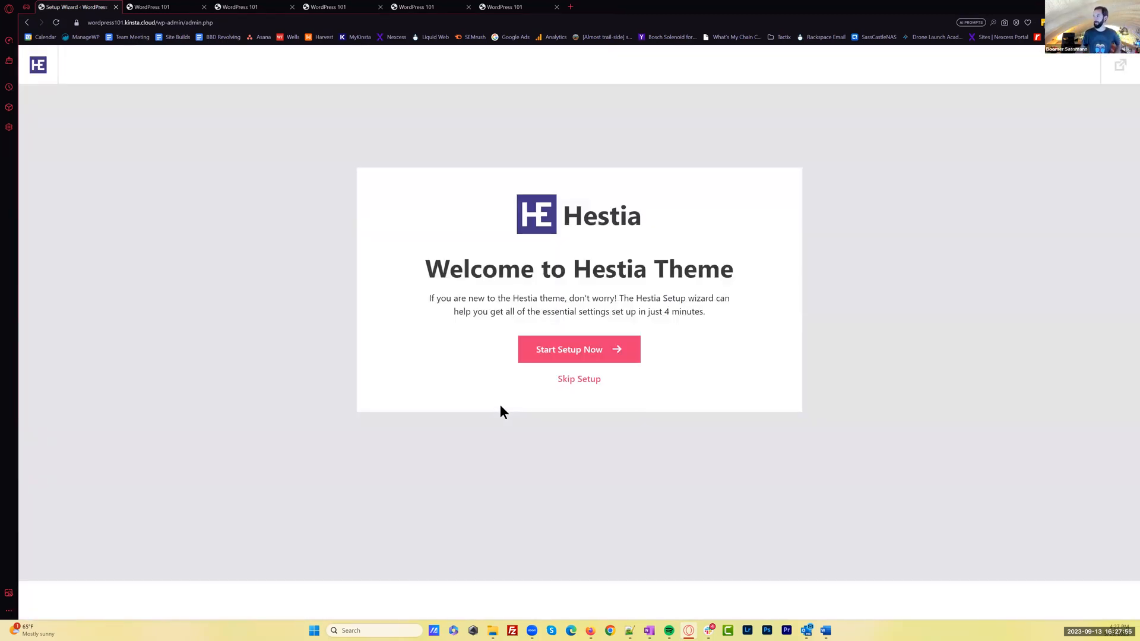
click(584, 381)
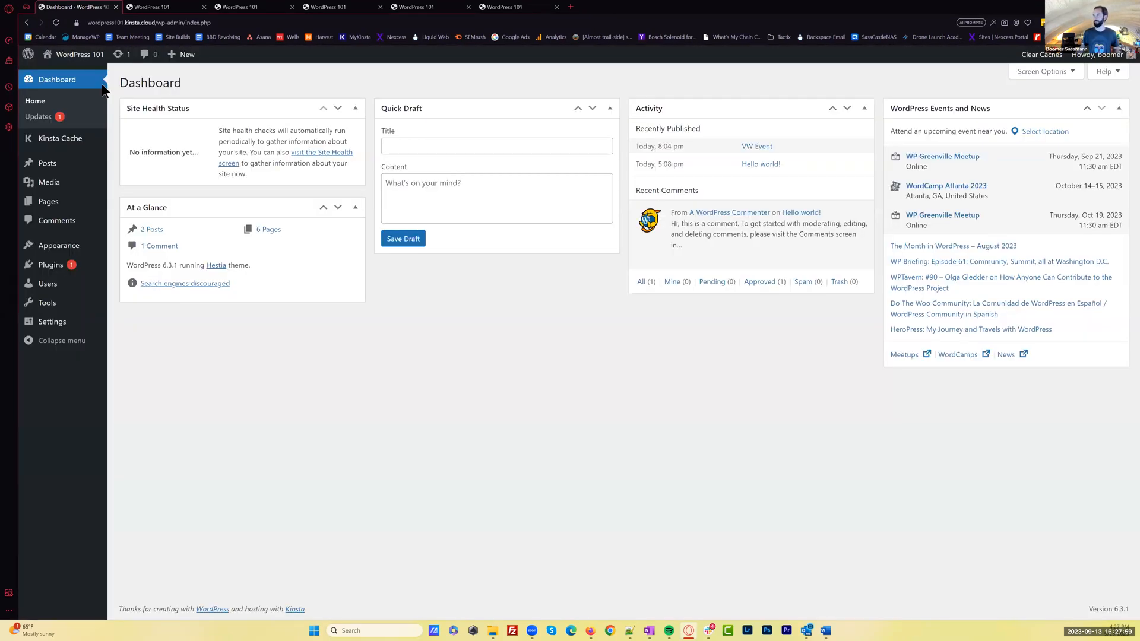
Open the live homepage in a new tab and examine Hestia's large header image, placeholder heading and button
middle_click(90, 56)
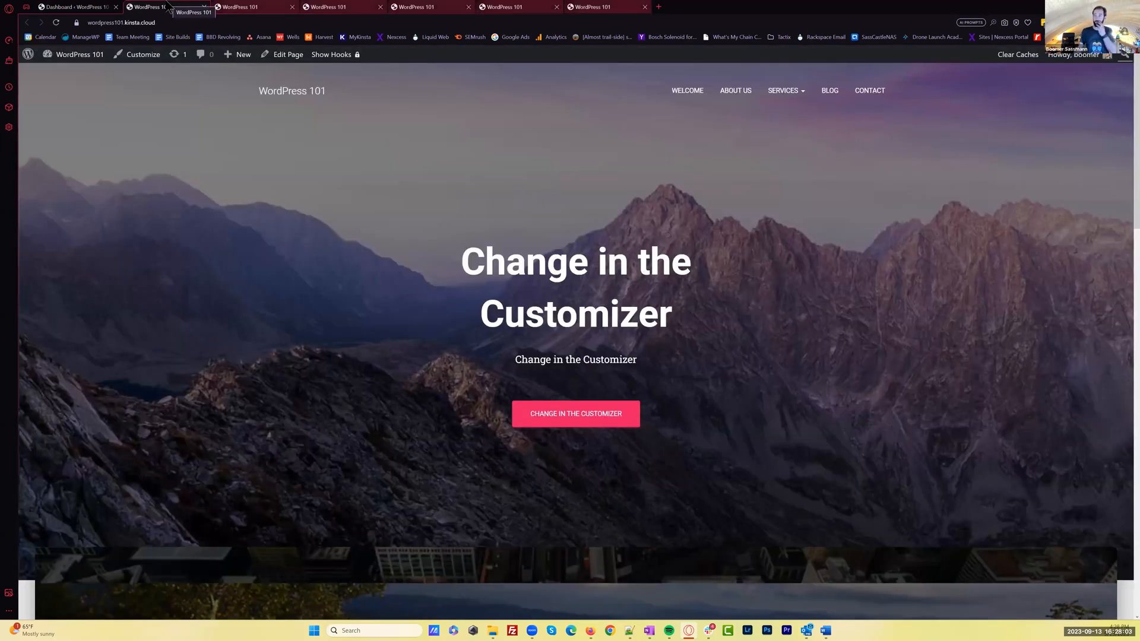
click(594, 7)
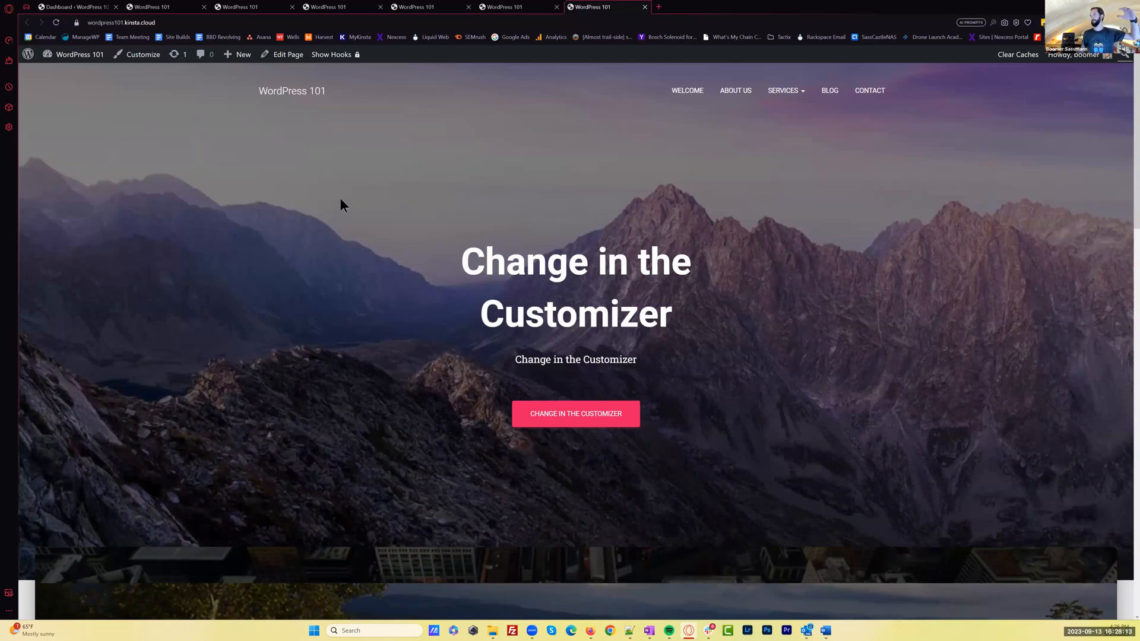
scroll(341, 201, down, 1)
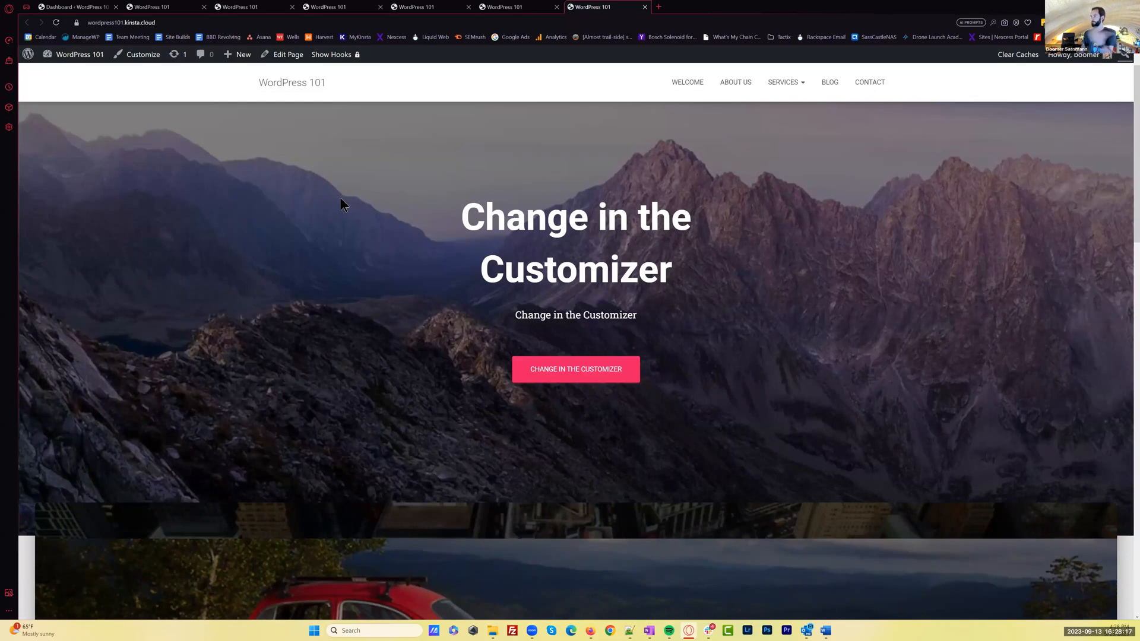
scroll(340, 202, down, 3)
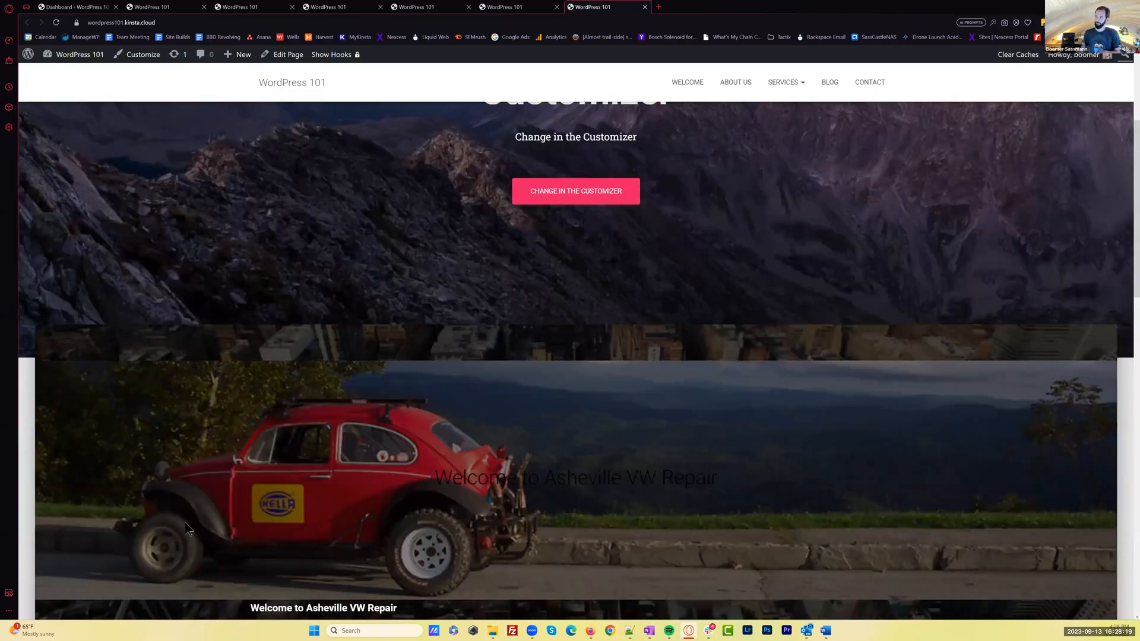
scroll(377, 229, up, 2)
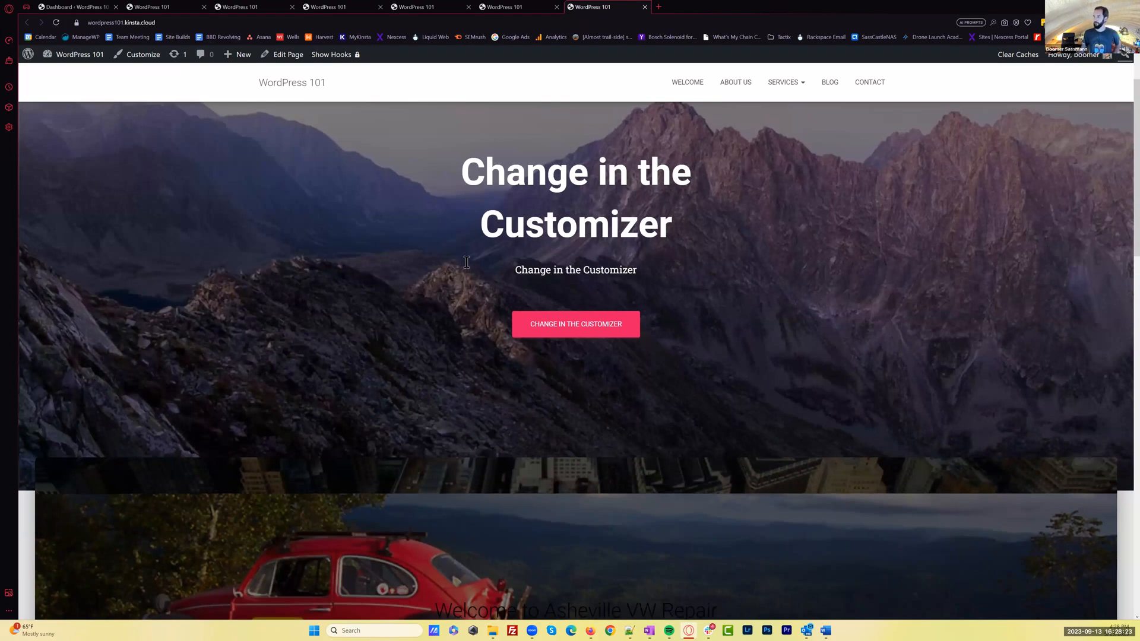
scroll(678, 287, down, 1)
scroll(620, 423, up, 3)
drag(466, 262, 708, 331)
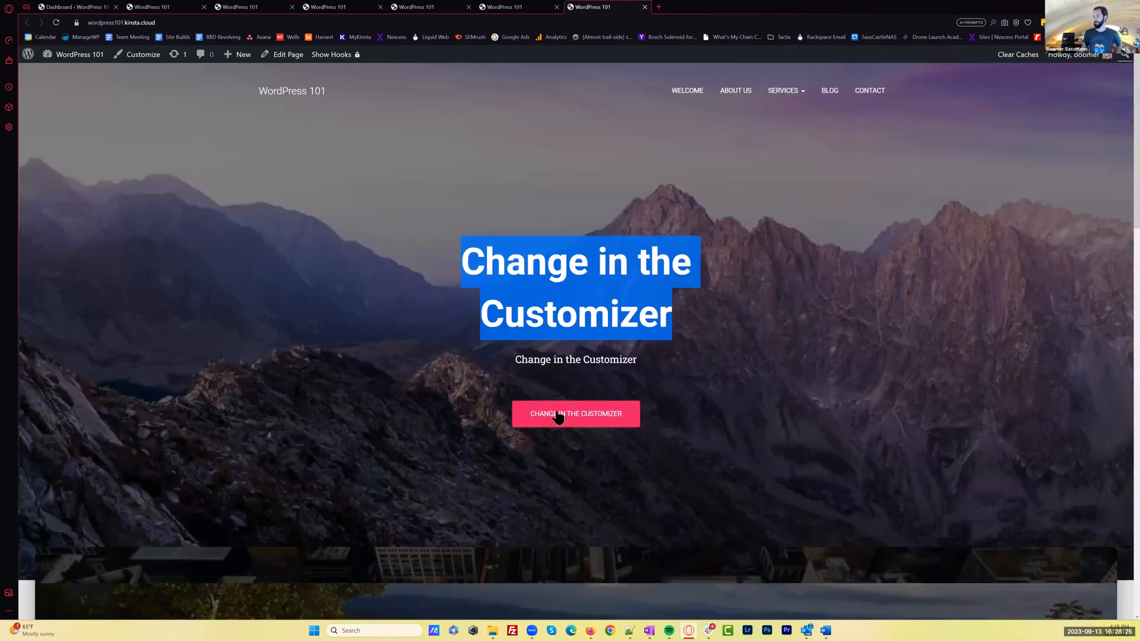
click(564, 416)
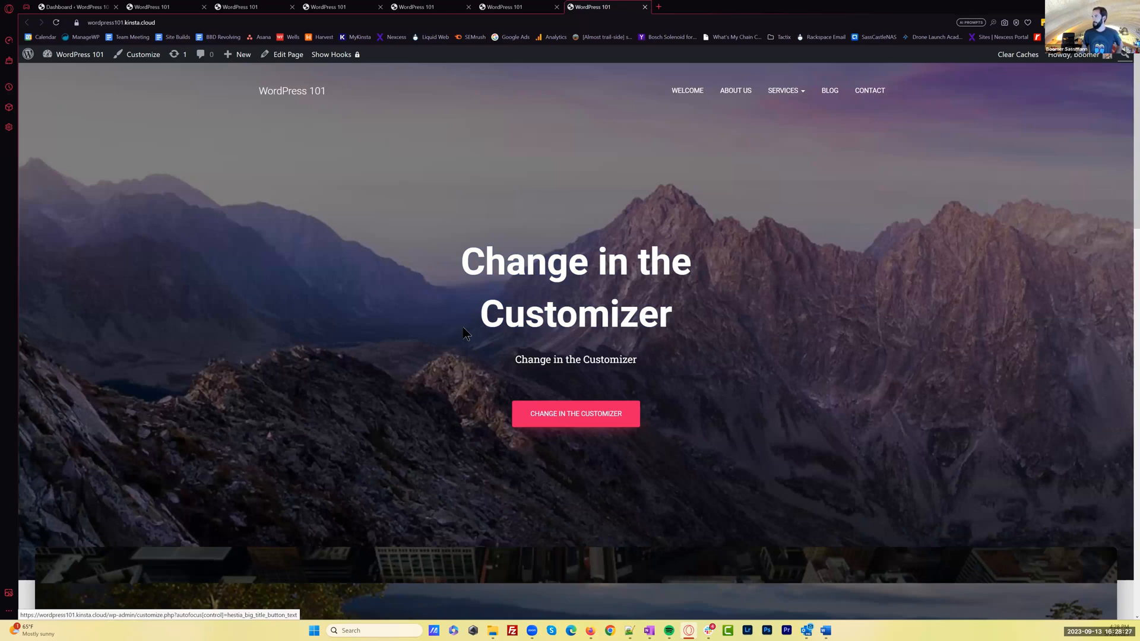
Review the Hestia homepage's welcome content, Blog section and Get in Touch section, then return to the dashboard
scroll(465, 334, down, 5)
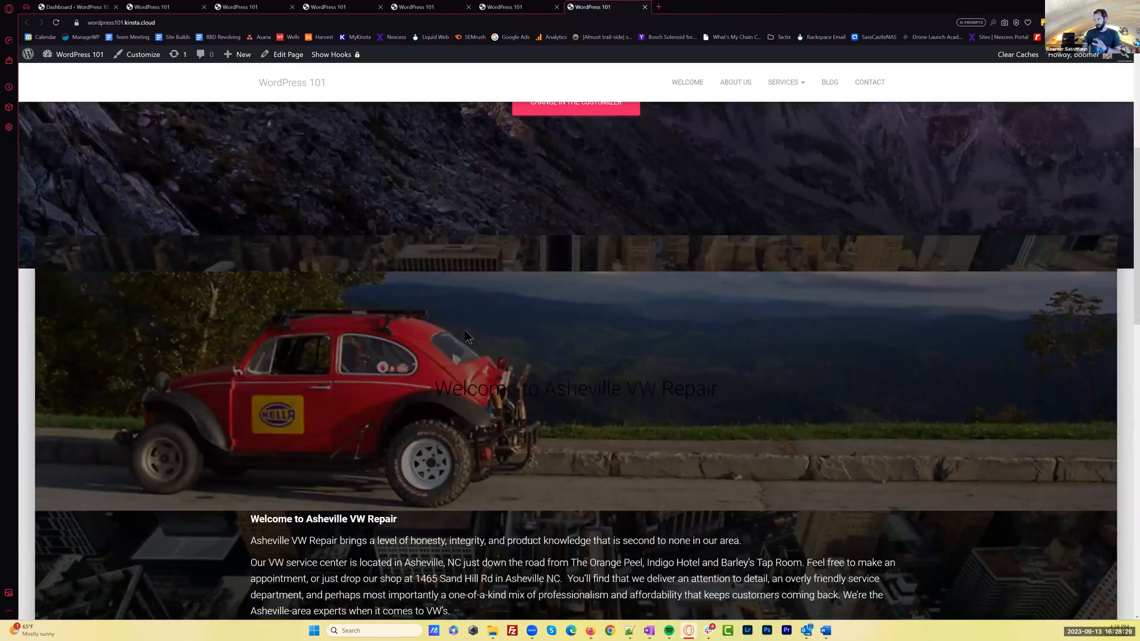
scroll(465, 335, down, 4)
scroll(465, 334, down, 1)
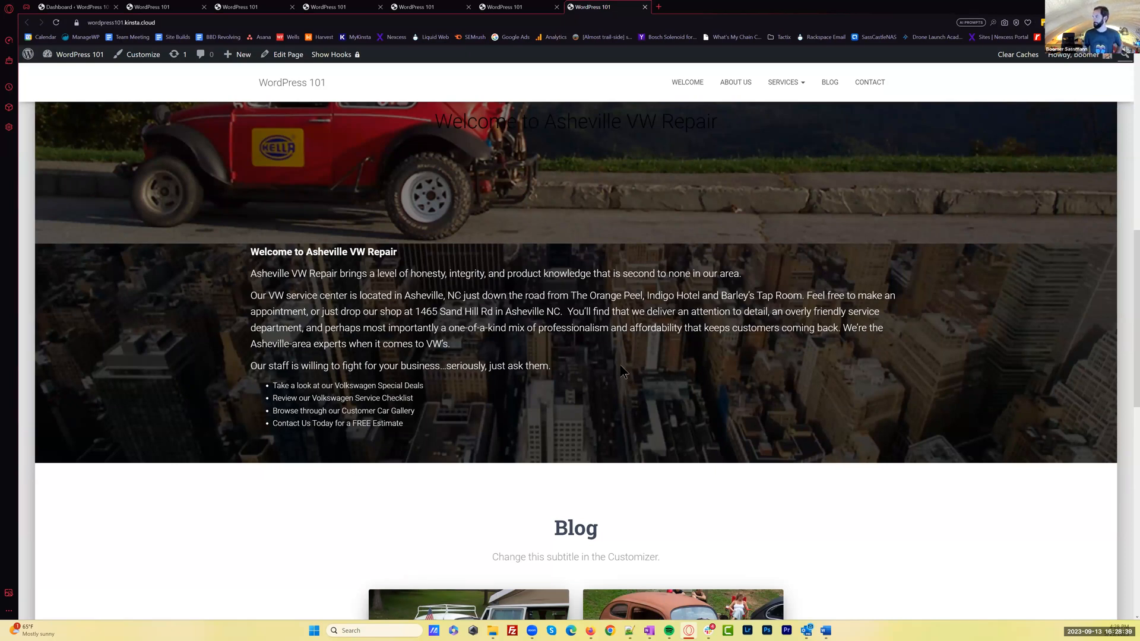
scroll(723, 389, down, 1)
scroll(870, 427, down, 2)
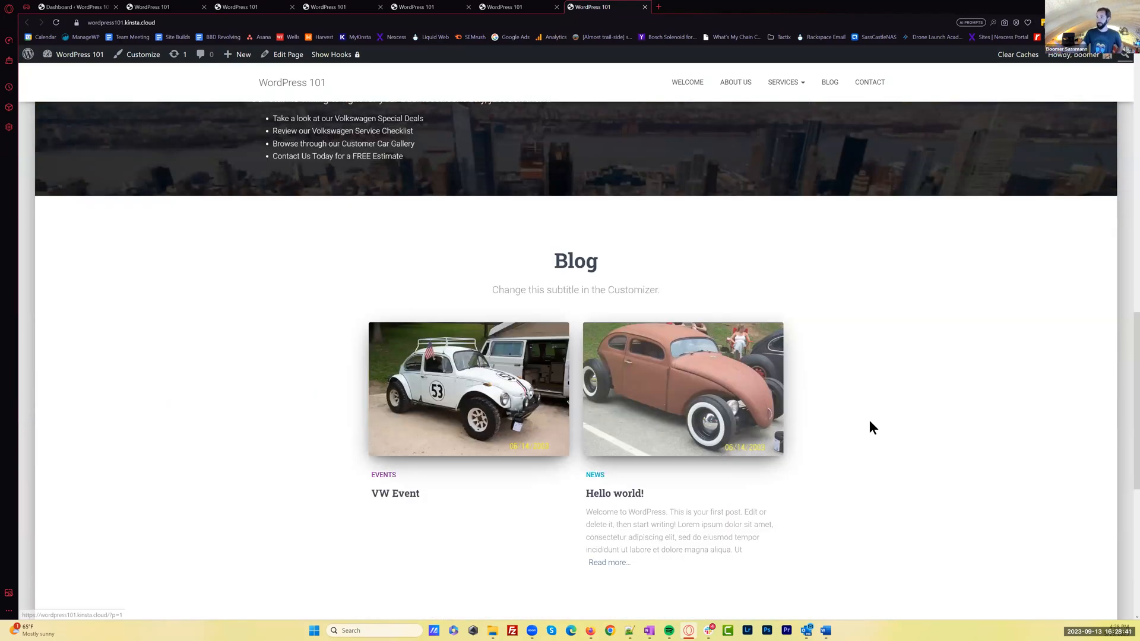
scroll(871, 426, down, 2)
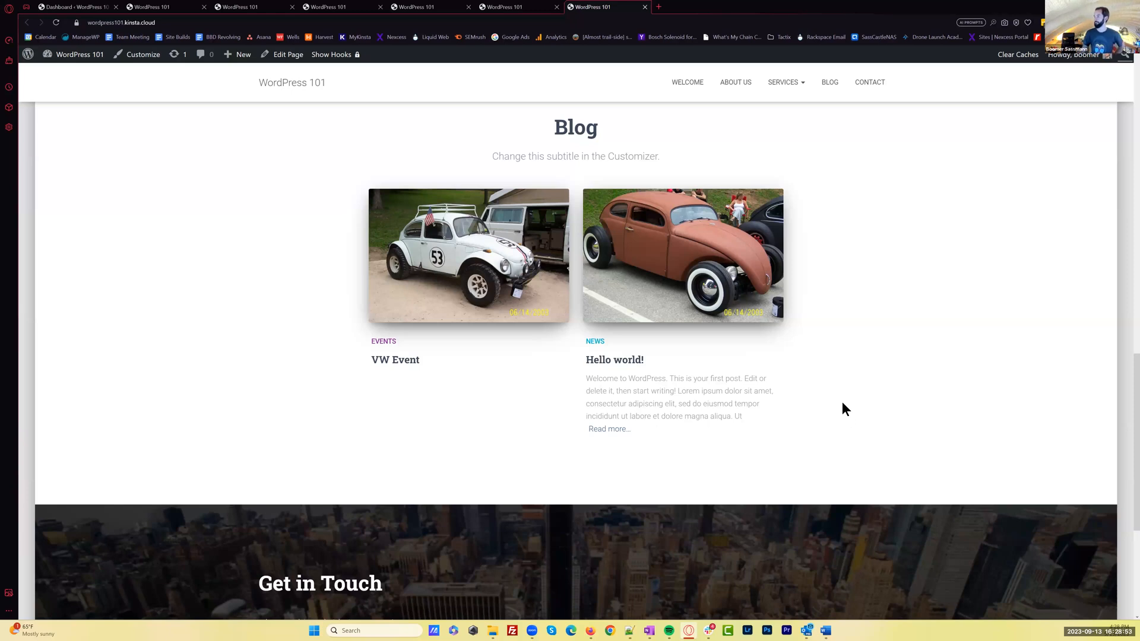
scroll(854, 427, down, 2)
scroll(874, 454, down, 2)
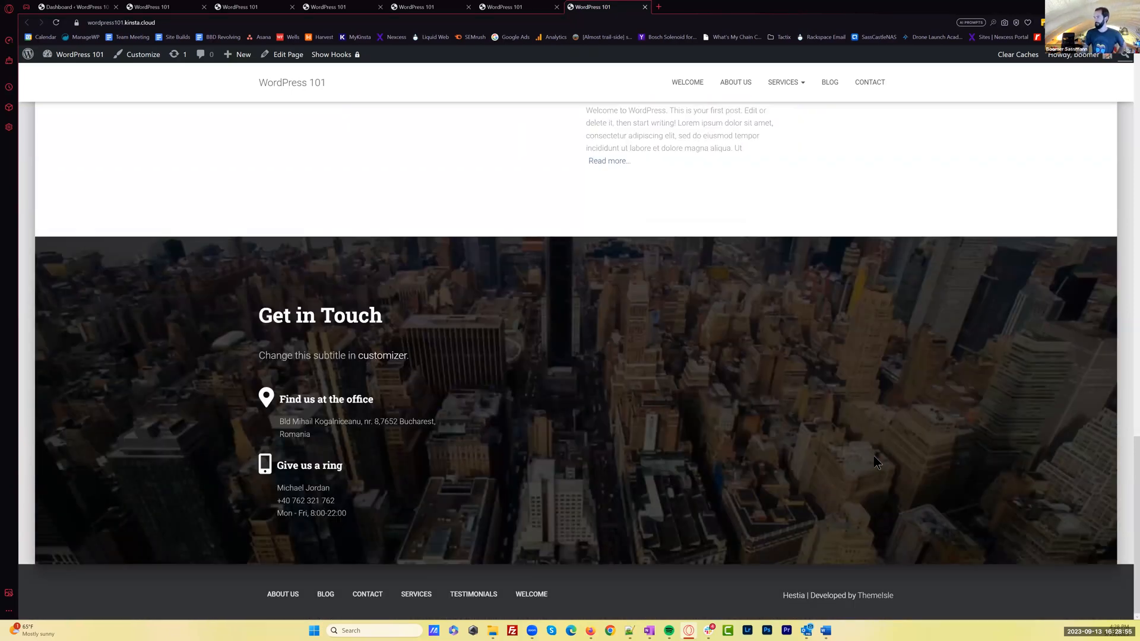
scroll(874, 455, up, 1)
scroll(874, 456, up, 2)
scroll(846, 484, down, 3)
scroll(536, 406, up, 4)
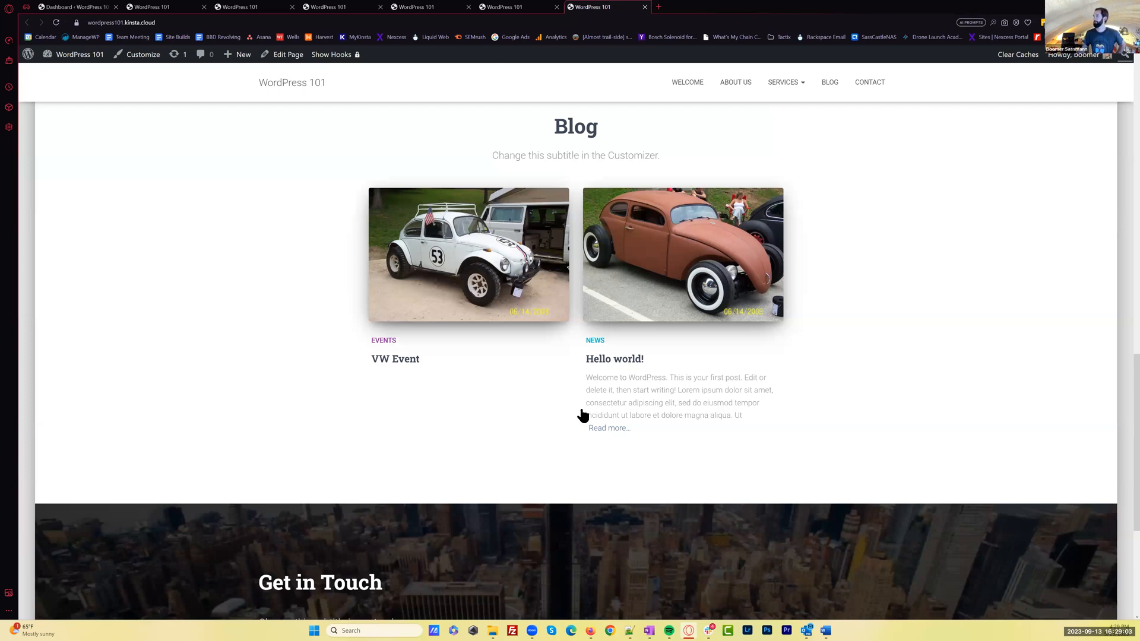
scroll(579, 414, up, 10)
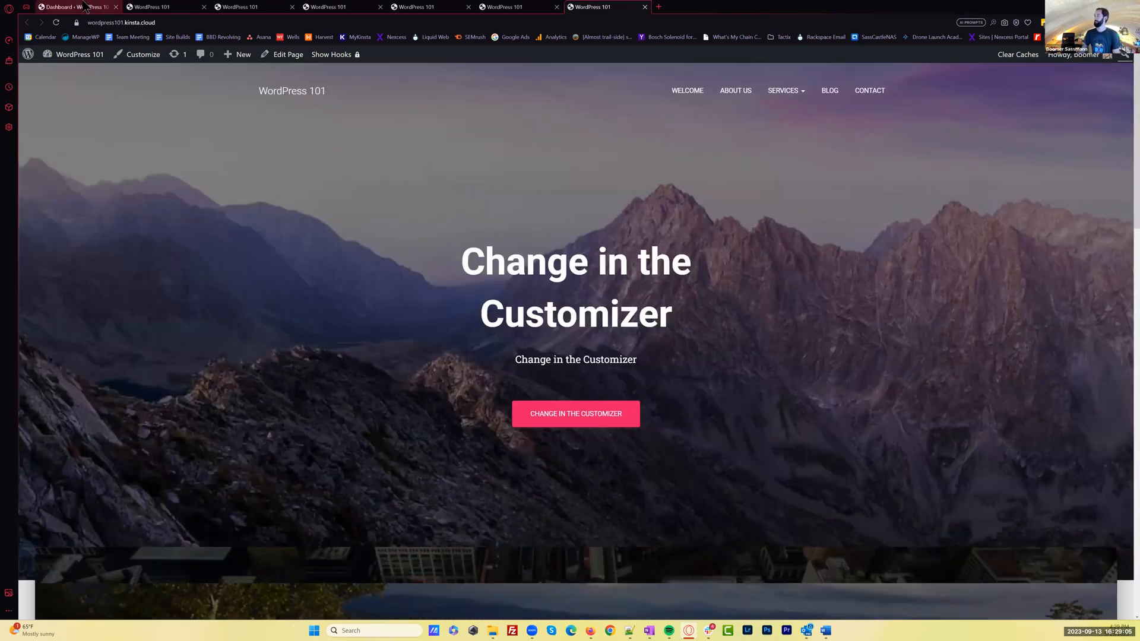
key(ctrl+Tab)
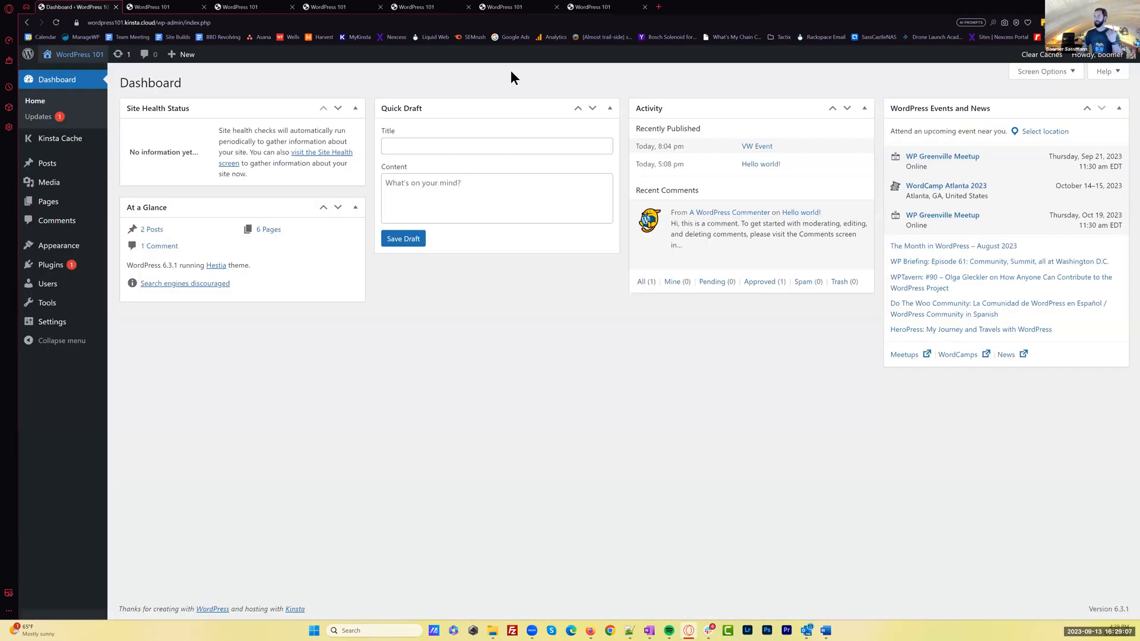
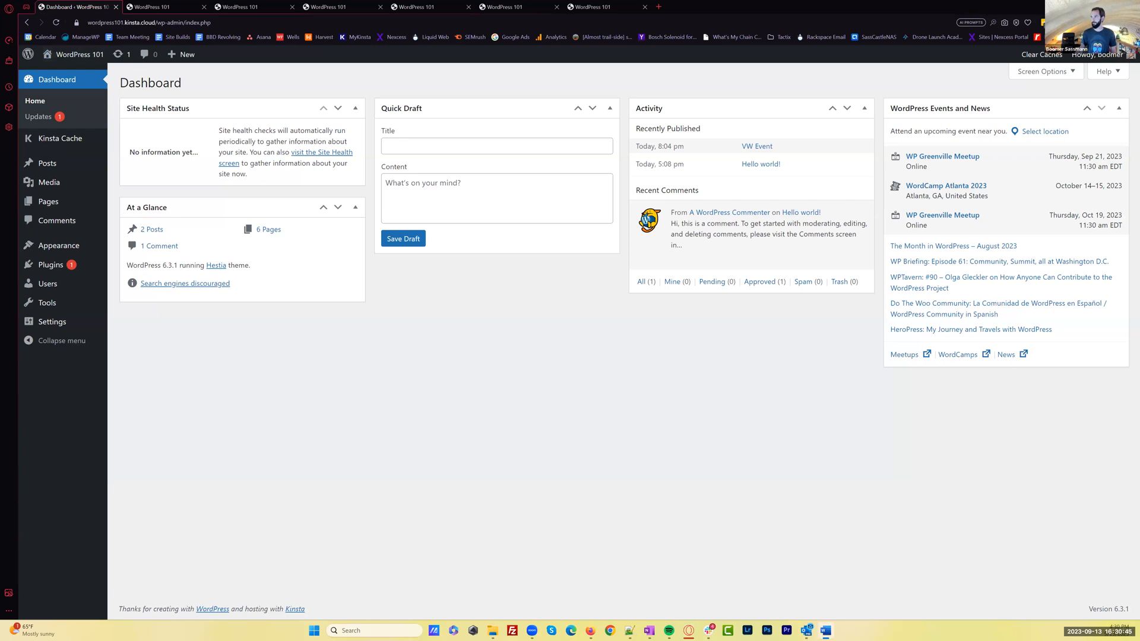
Switch to the AshevilleVWRepairSiteContent.docx document in Word, review its specials, contact and blog sections, and return to the browser
key(alt+Tab)
scroll(587, 350, up, 15)
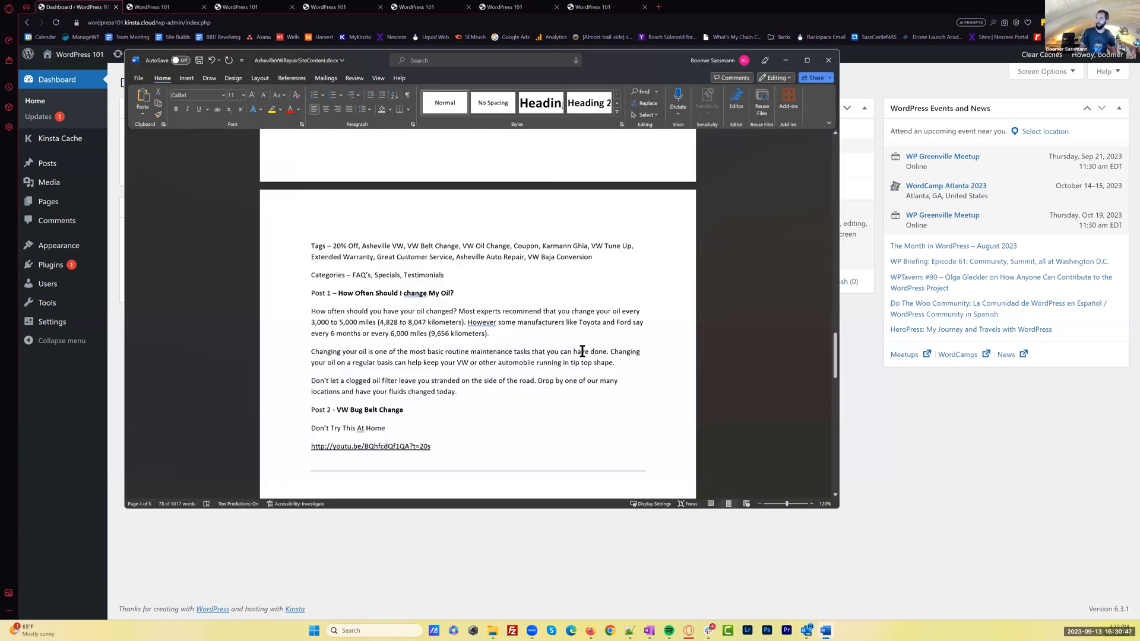
scroll(587, 355, up, 10)
scroll(586, 354, up, 15)
scroll(587, 354, up, 15)
scroll(588, 351, down, 10)
scroll(590, 351, down, 10)
scroll(591, 350, down, 10)
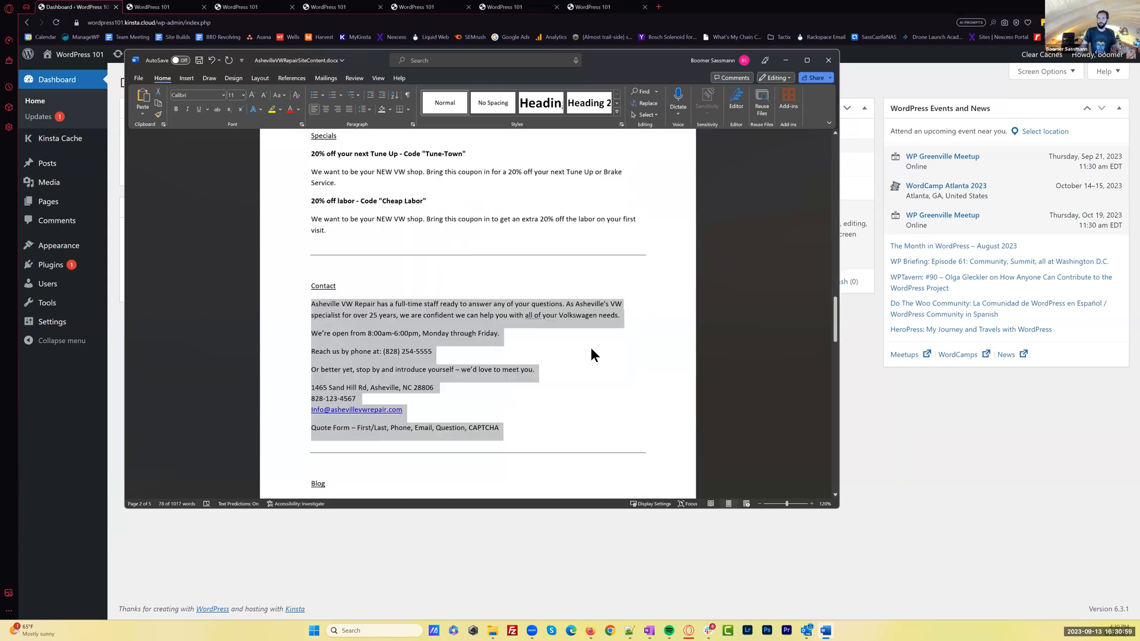
scroll(591, 354, down, 5)
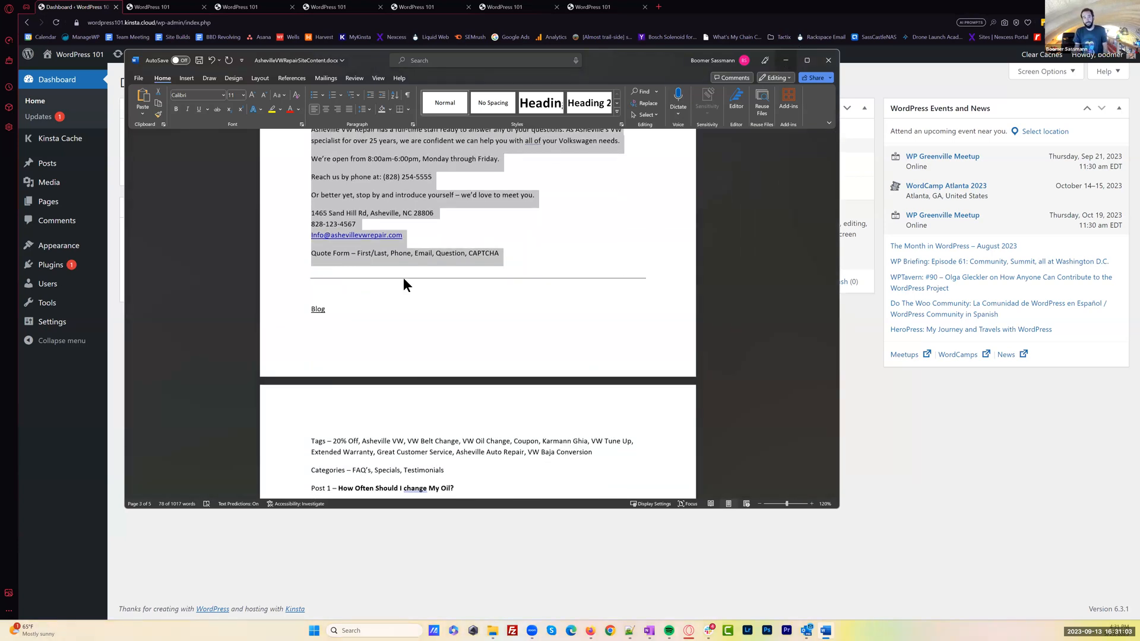
key(alt+Tab)
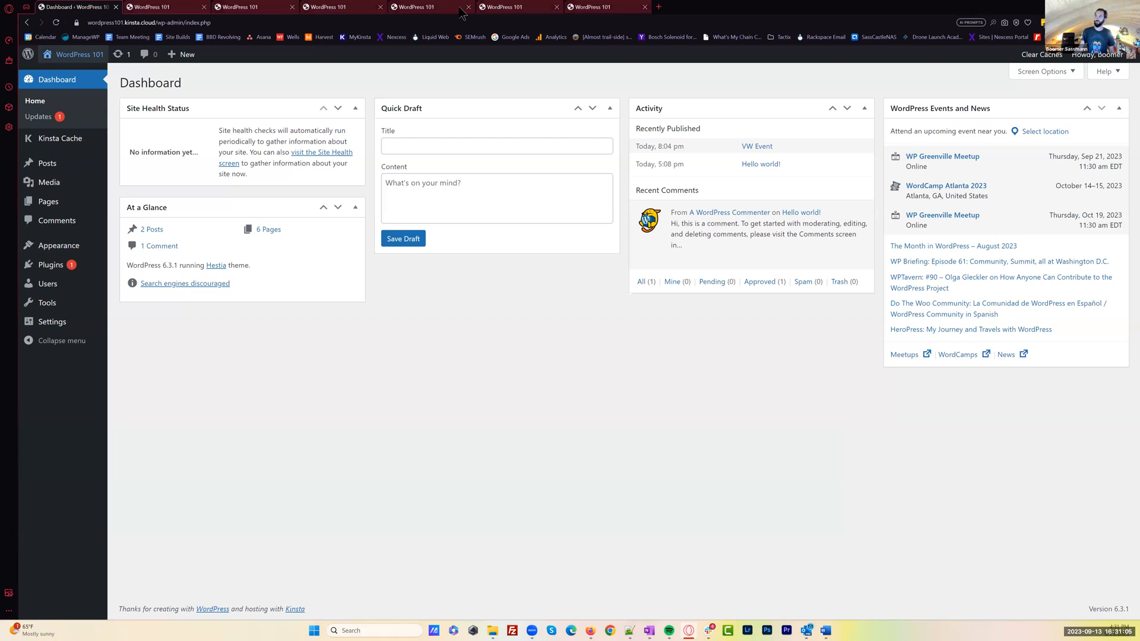
Compare the homepage's look across the theme tabs, including the OceanWP version and the Hestia version with its large header image
click(509, 7)
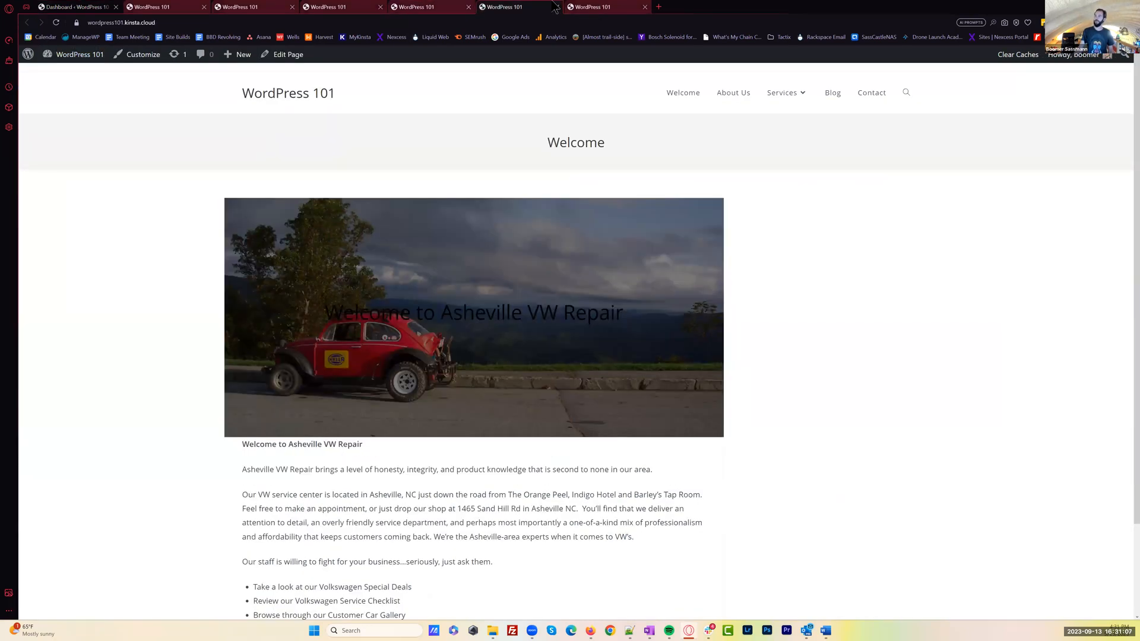
click(504, 7)
click(419, 7)
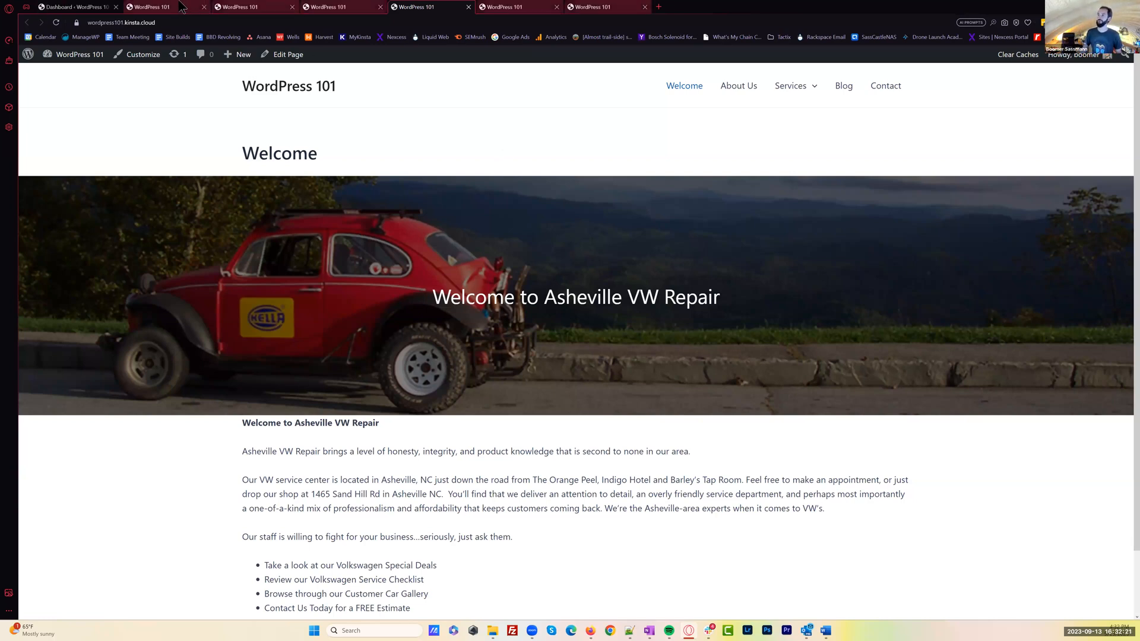
click(600, 7)
scroll(604, 148, down, 5)
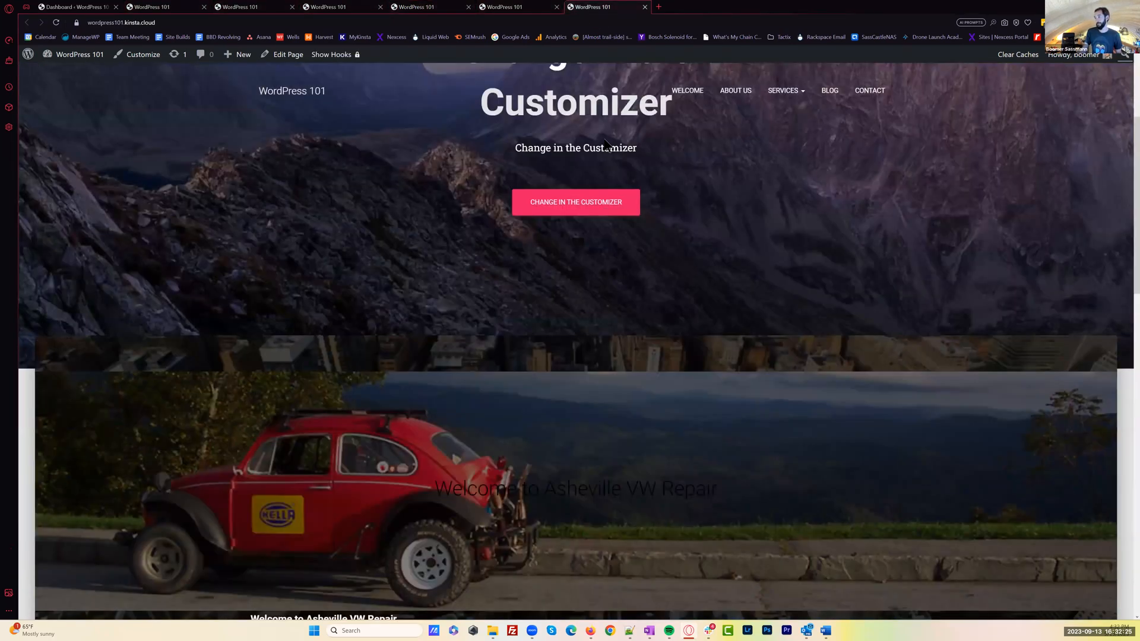
scroll(600, 169, up, 5)
scroll(597, 179, down, 1)
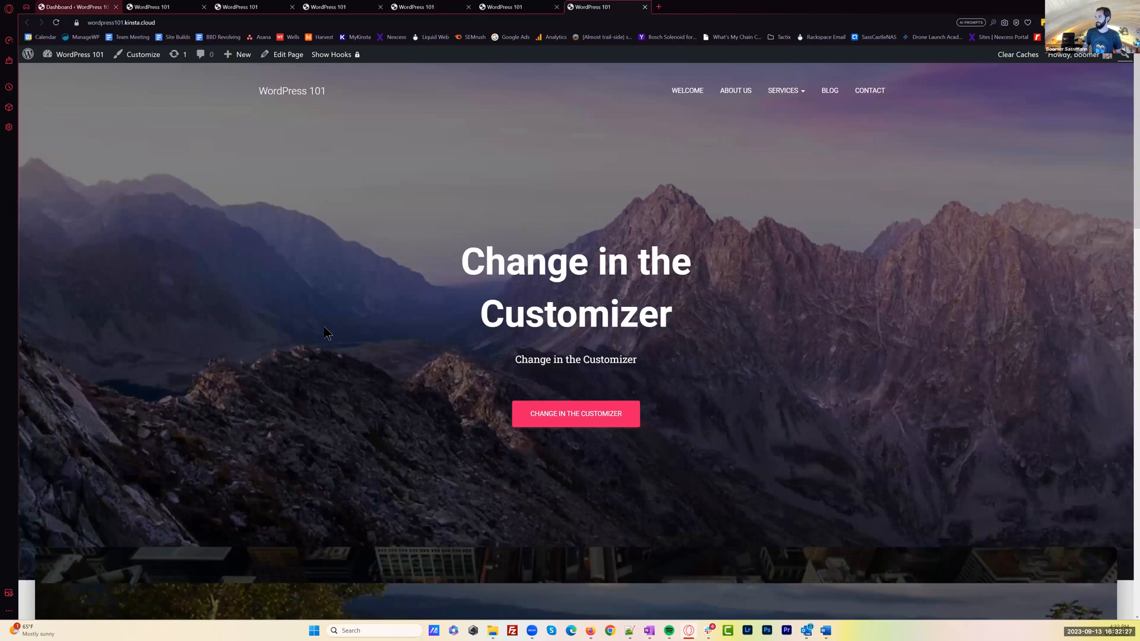
Go back to the dashboard, look over the installed themes, and open the list of installed plugins
click(95, 7)
click(65, 248)
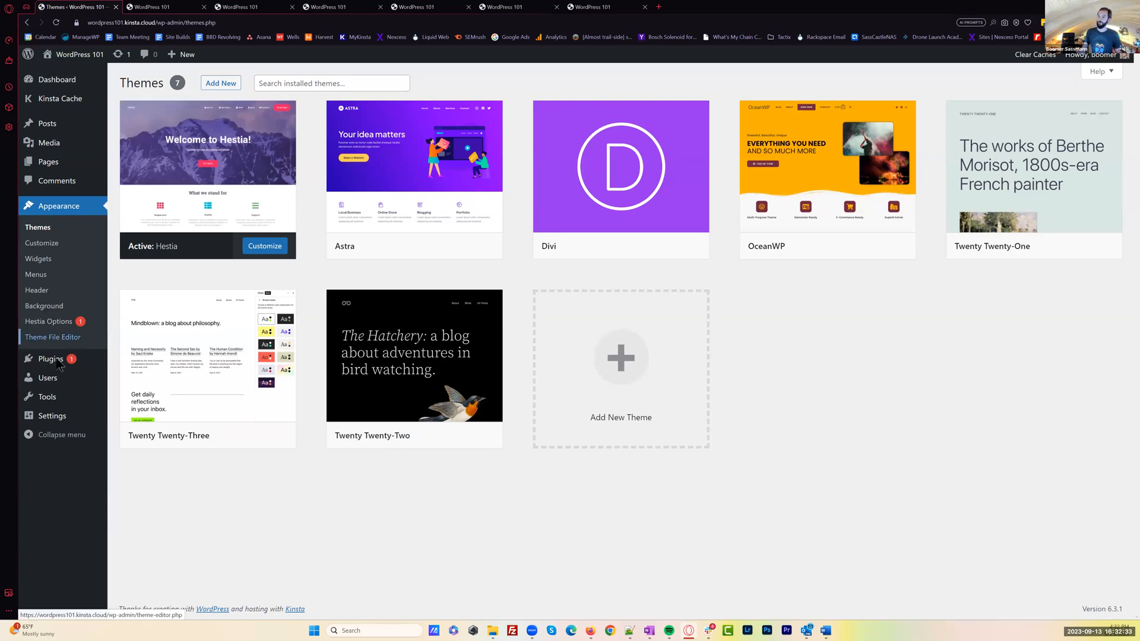
mouse_move(50, 365)
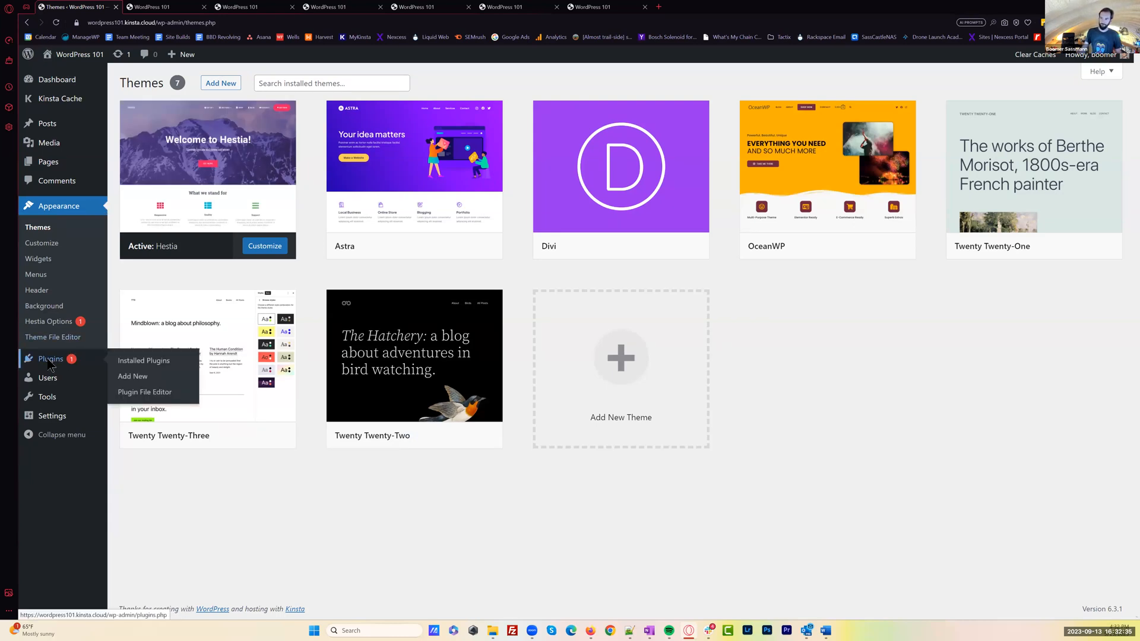
click(51, 360)
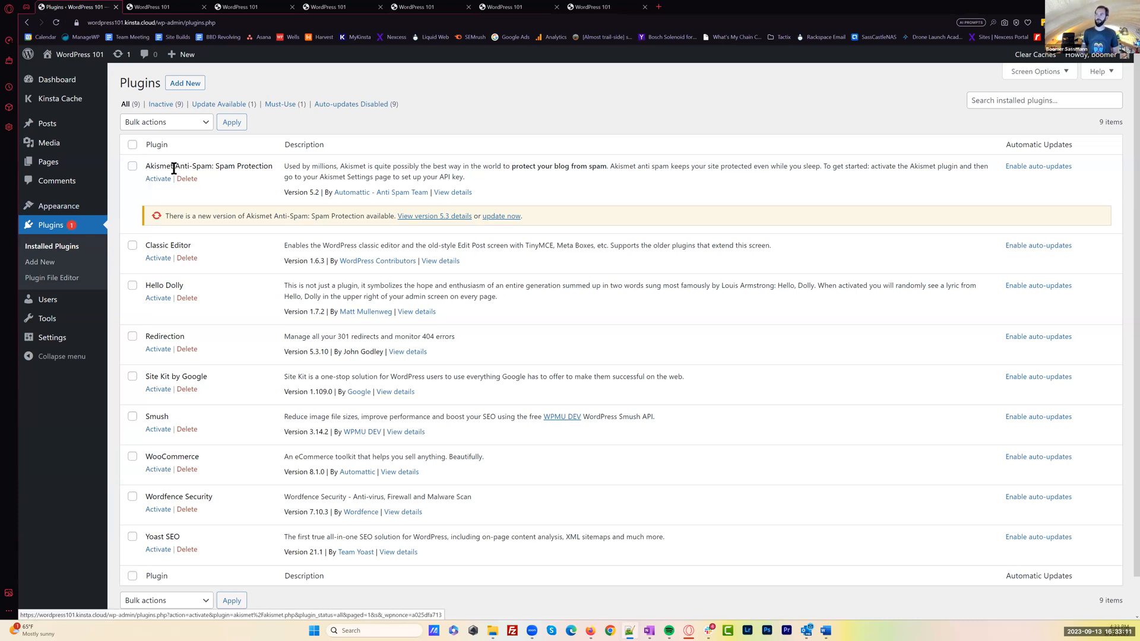
Update the Akismet Anti-Spam: Spam Protection plugin to version 5.3
triple_click(265, 168)
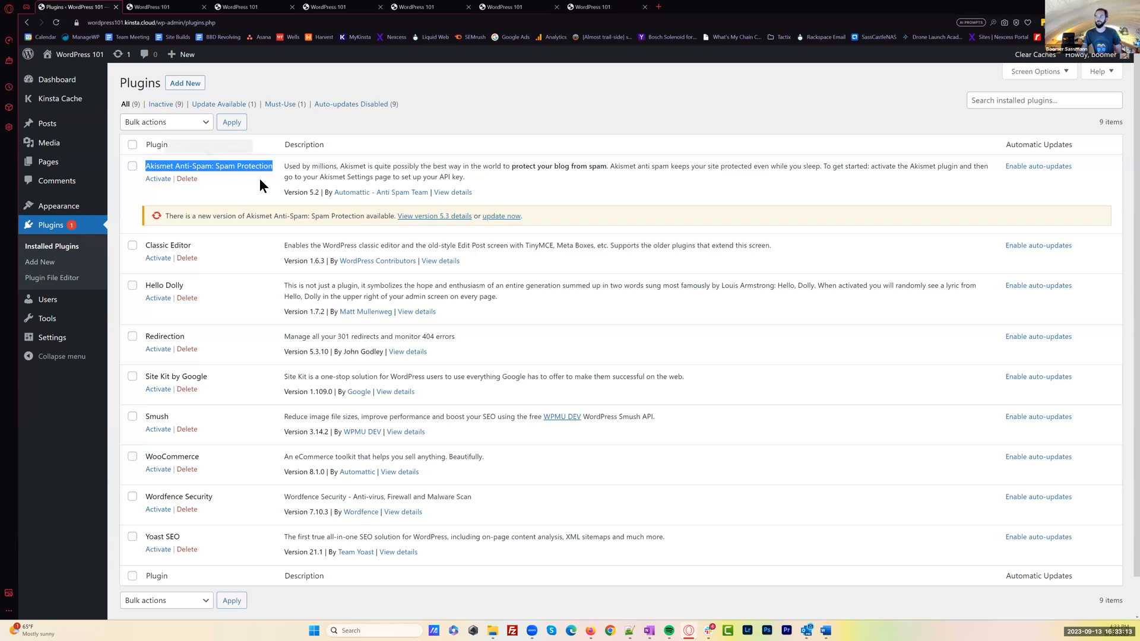
right_click(270, 170)
click(234, 198)
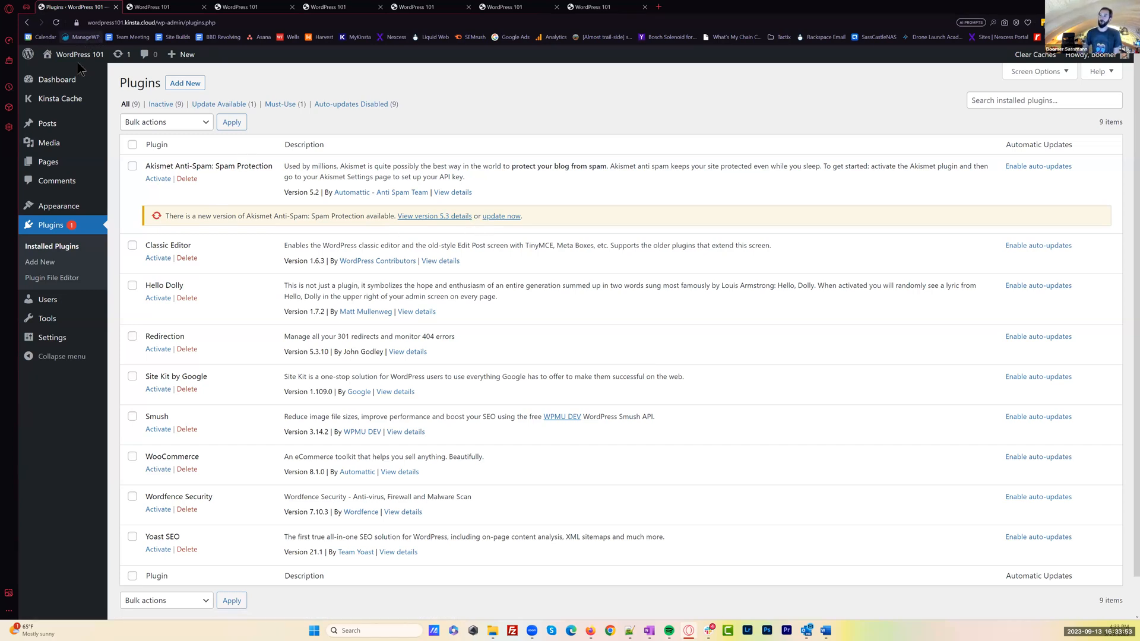
mouse_move(82, 87)
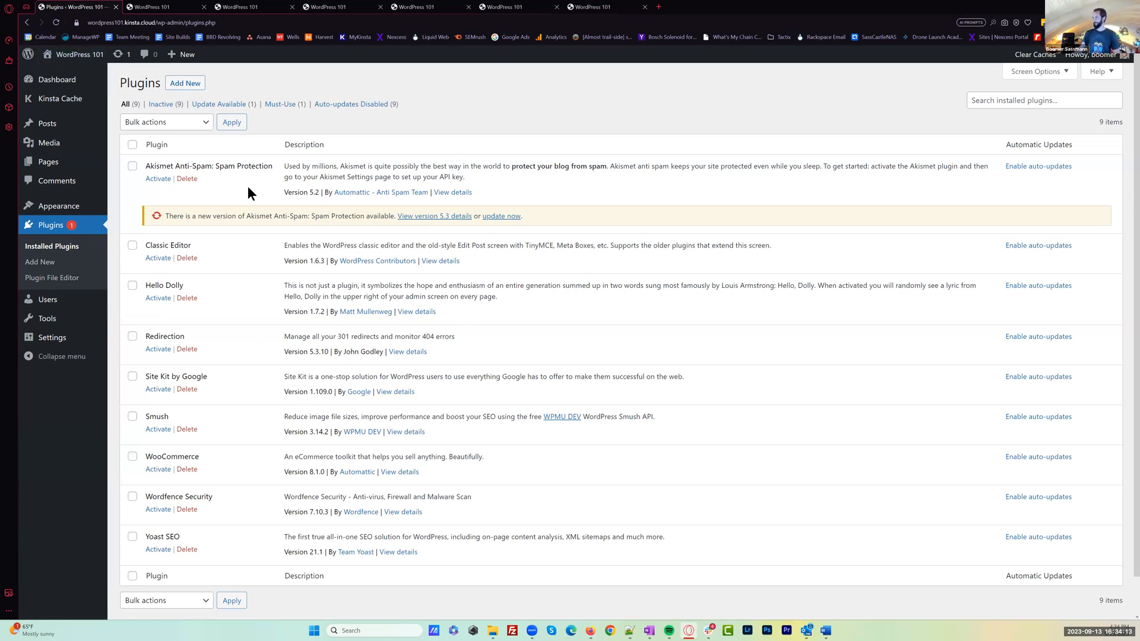
click(503, 216)
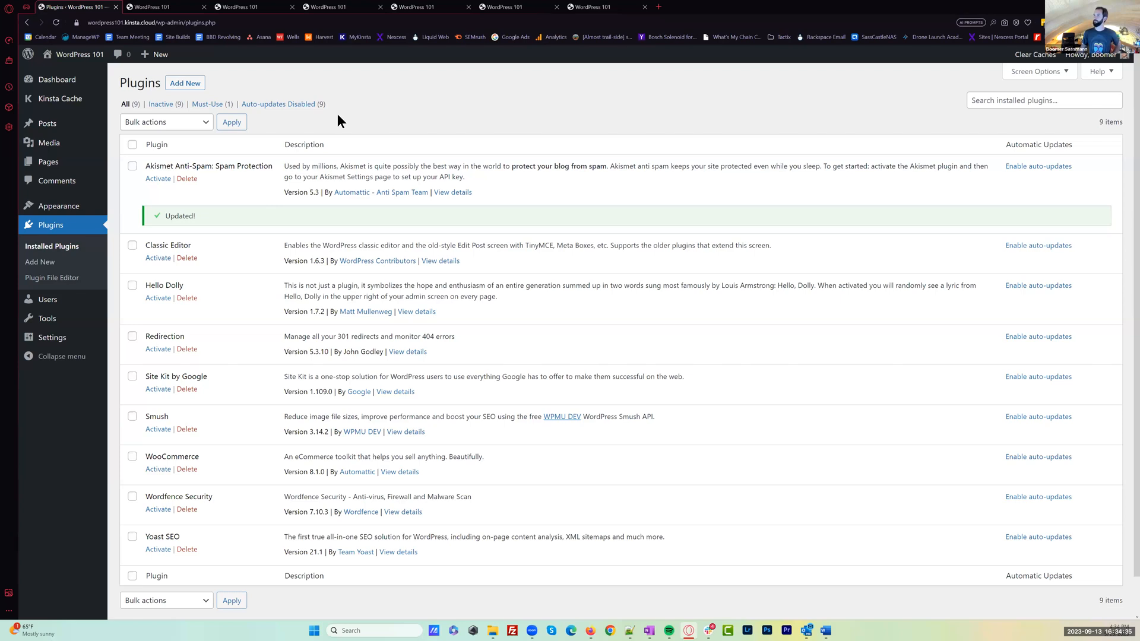
Delete the Hello Dolly plugin and activate the Classic Editor plugin
click(199, 286)
click(191, 298)
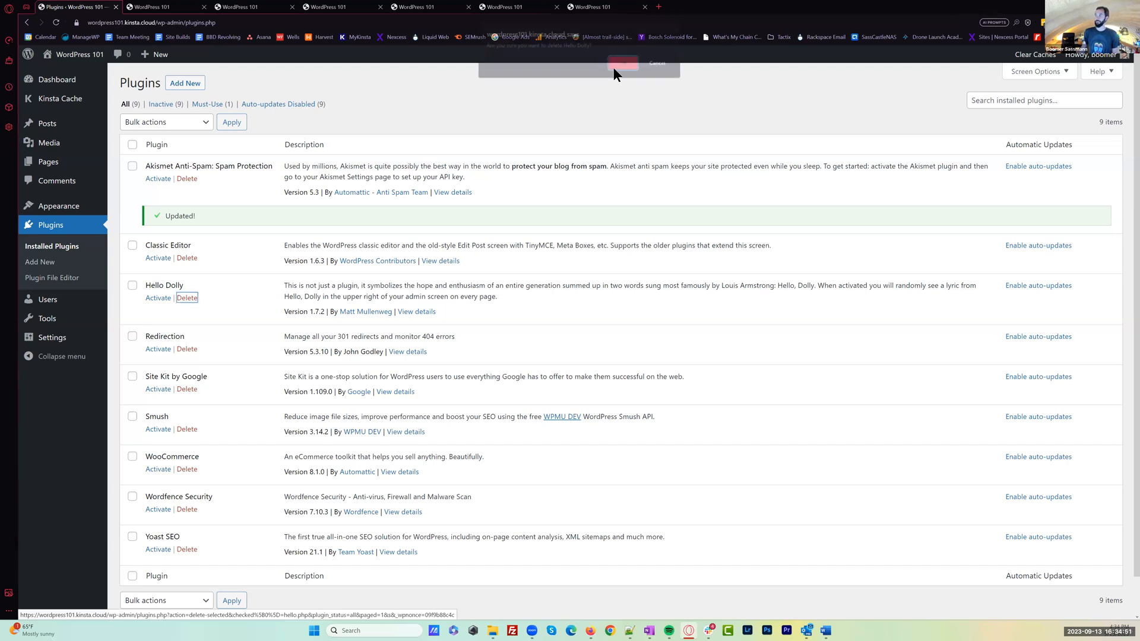
click(617, 64)
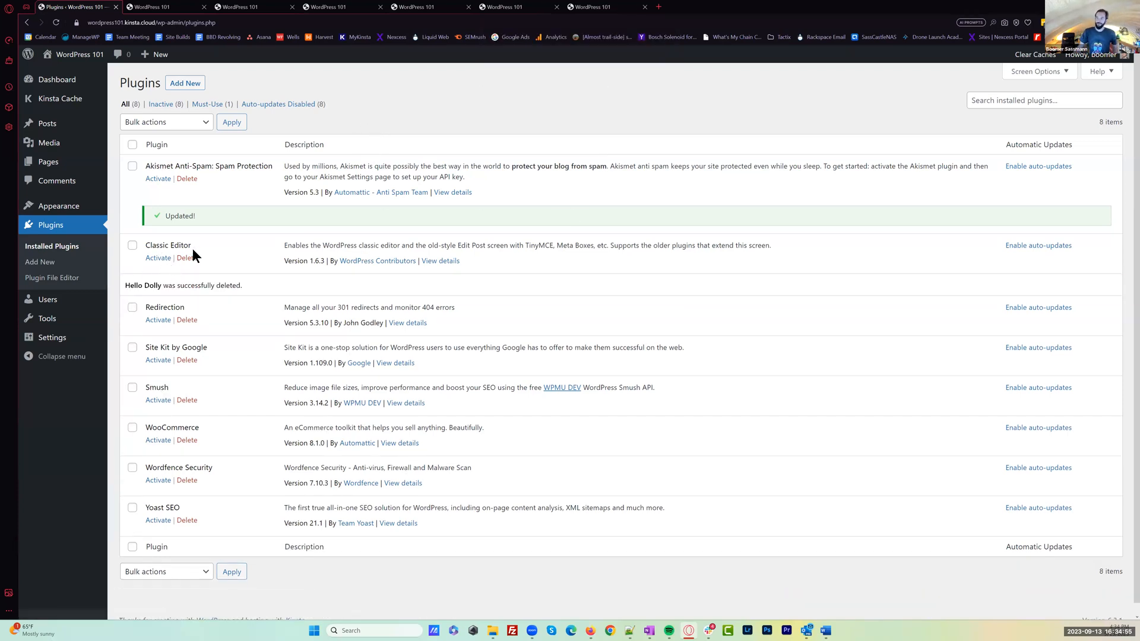
click(159, 259)
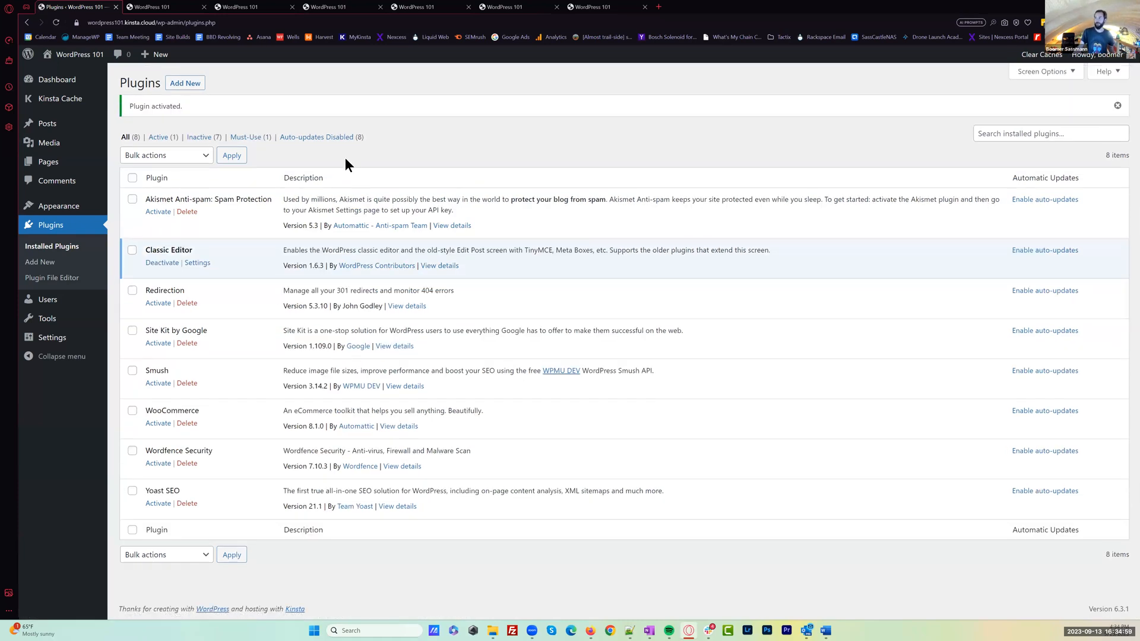
Start a new page from the pages list in a new tab and show the classic editor's additional formatting tools
mouse_move(61, 168)
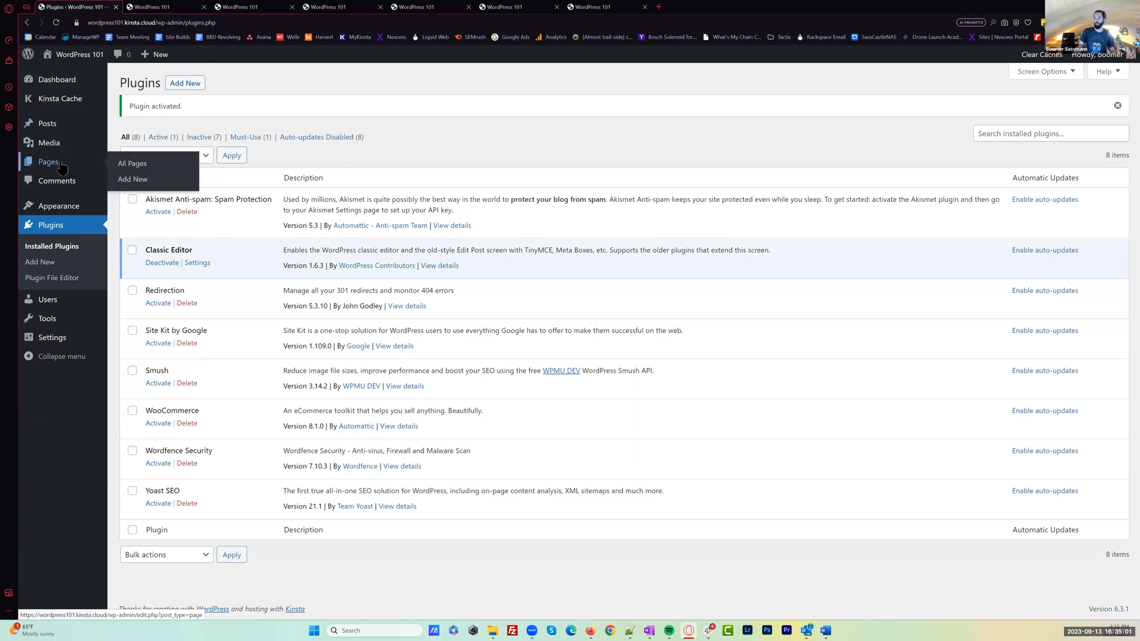
click(165, 7)
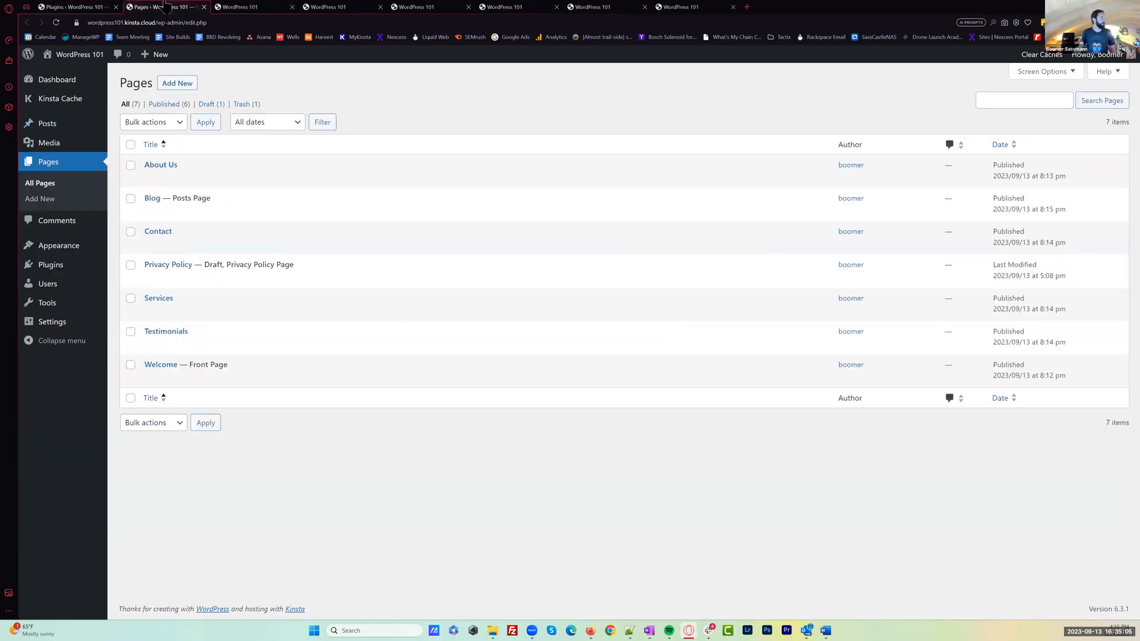
click(180, 87)
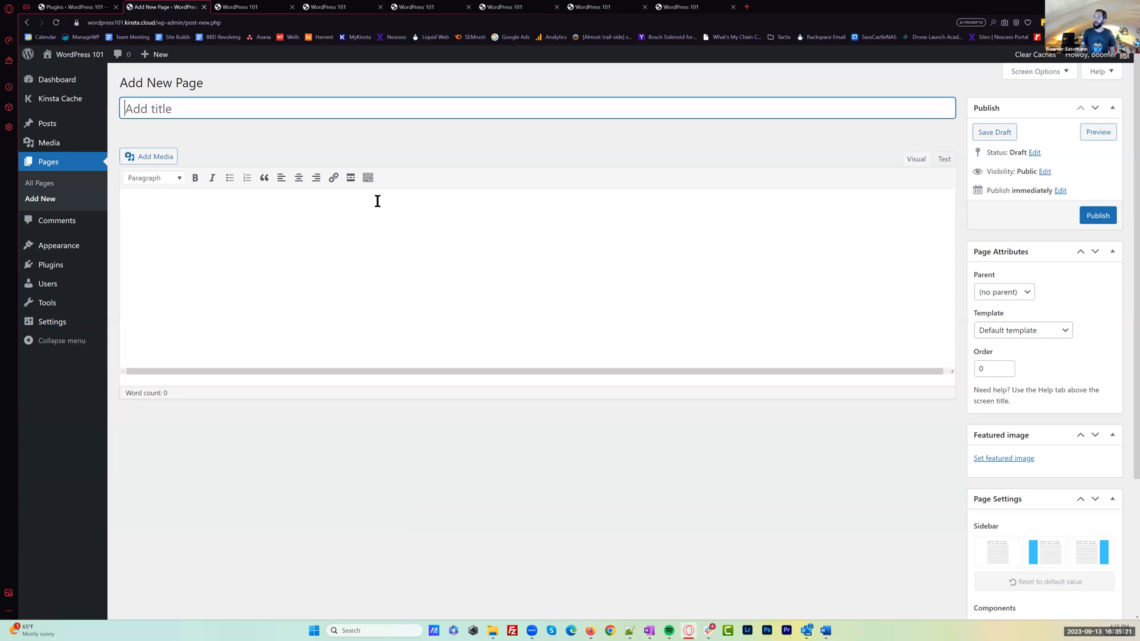
click(368, 178)
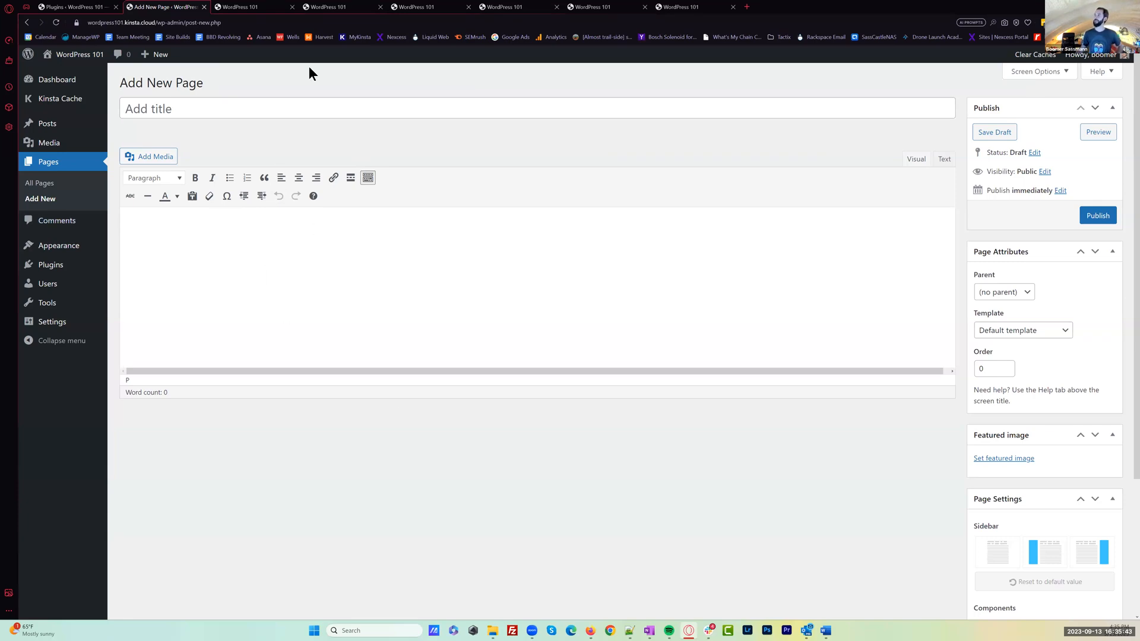
Return to the installed plugins and activate Redirection, Site Kit by Google and Smush
click(70, 7)
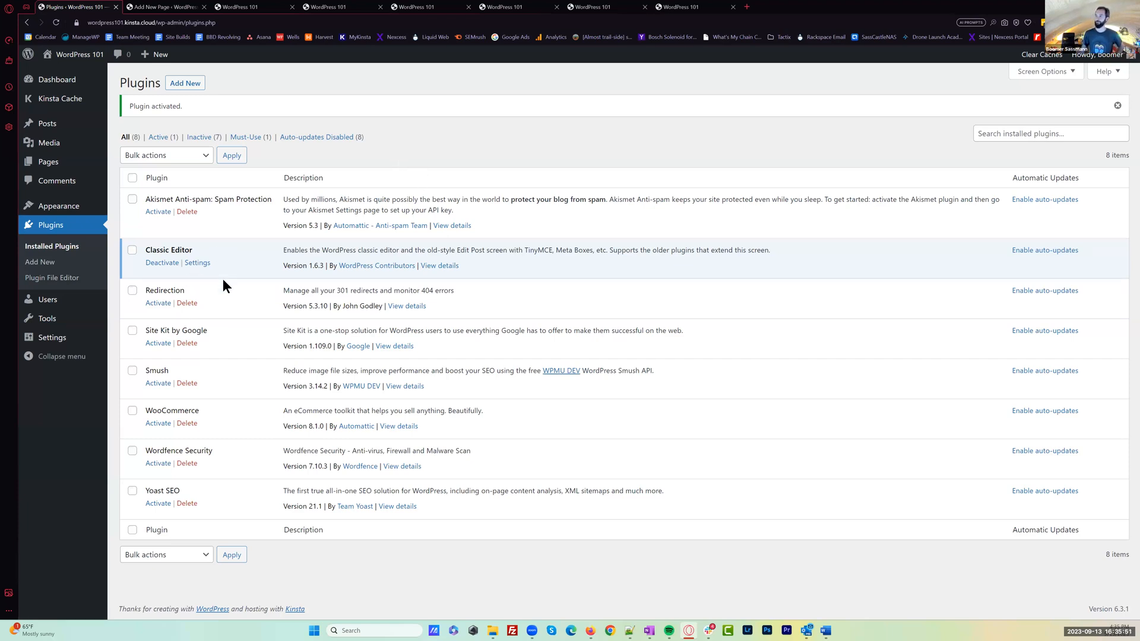
click(155, 304)
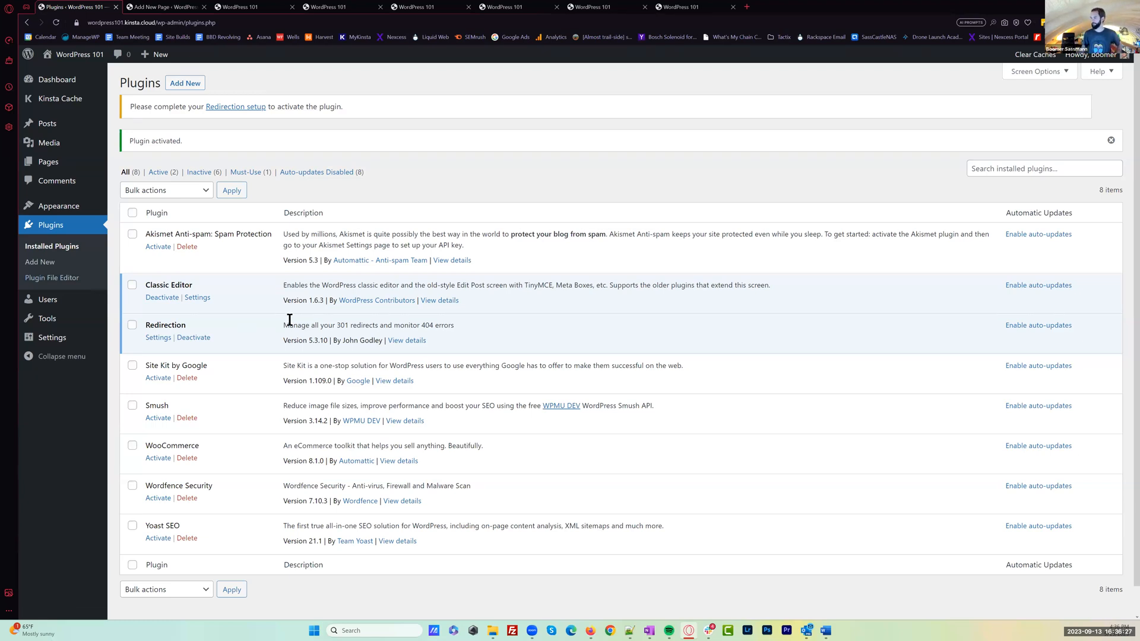
scroll(290, 320, down, 1)
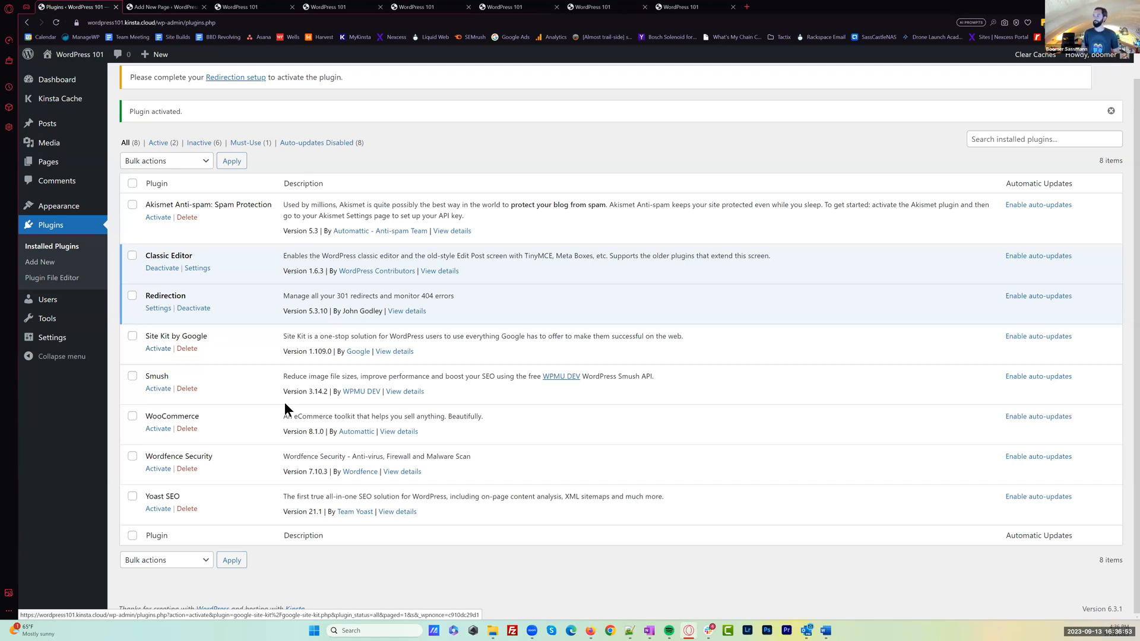
click(158, 351)
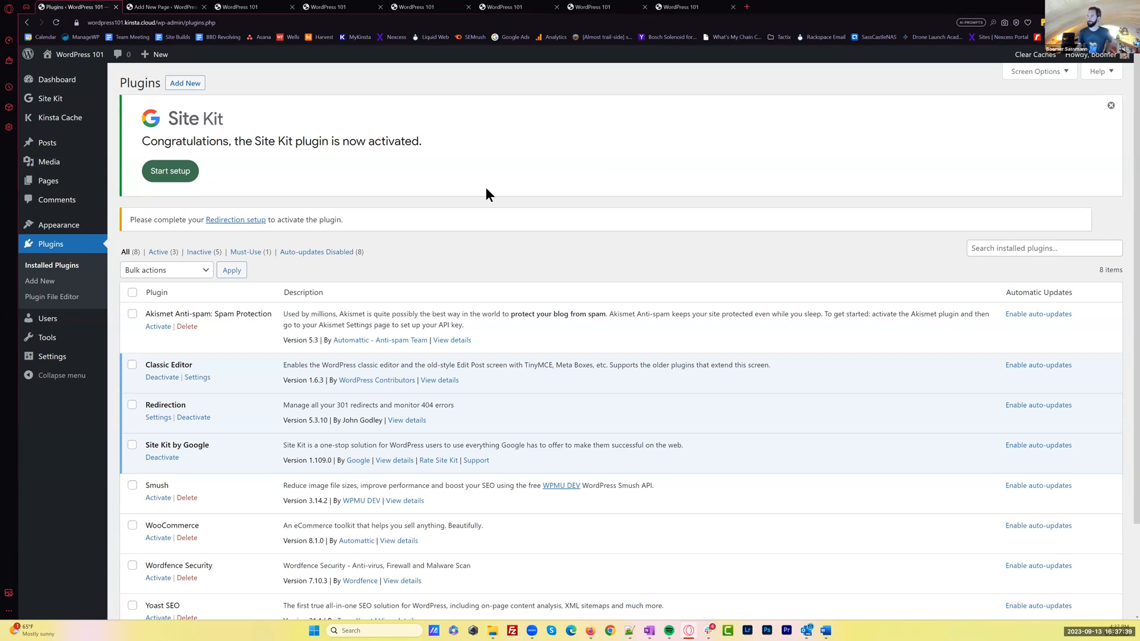
scroll(163, 394, down, 2)
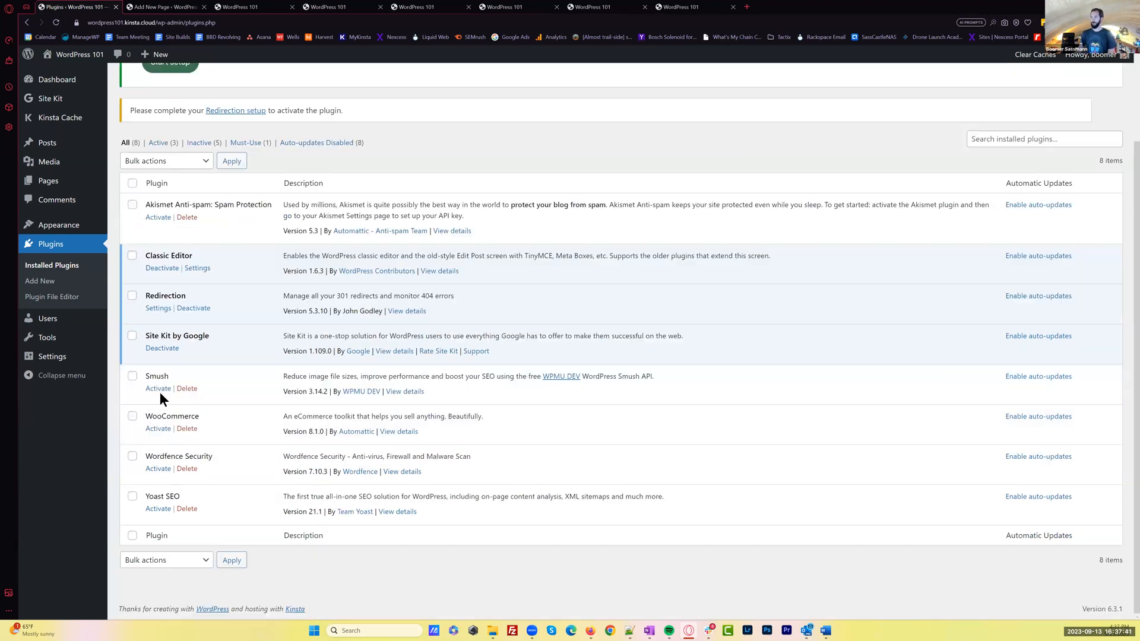
click(159, 390)
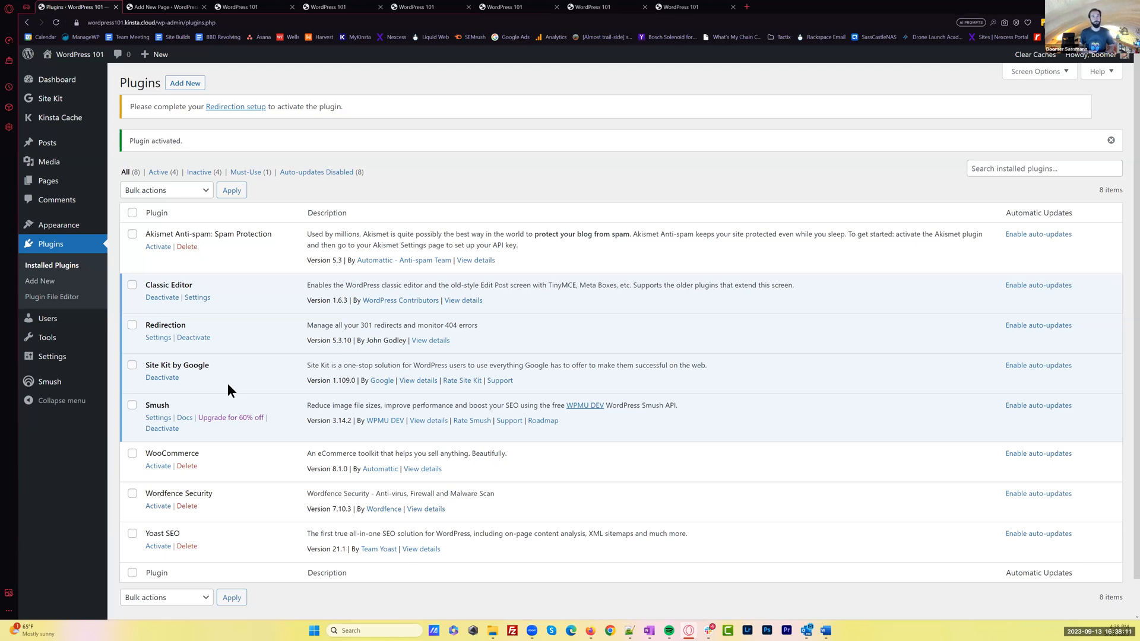
Open the Smush dashboard in a new tab and complete its setup wizard with the default options
middle_click(49, 383)
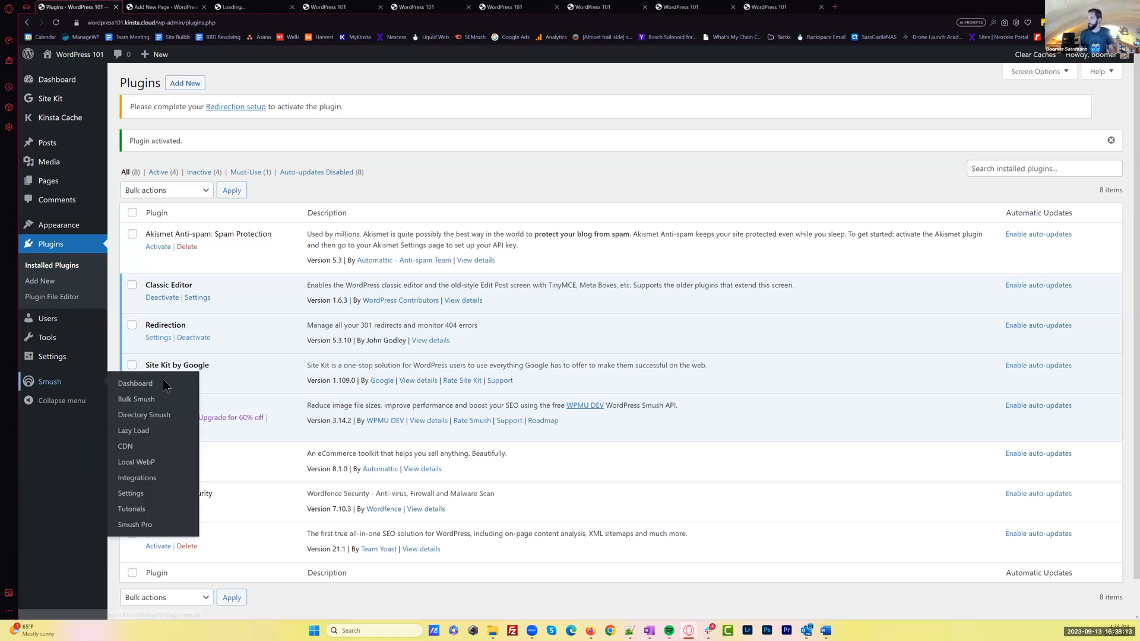
click(249, 8)
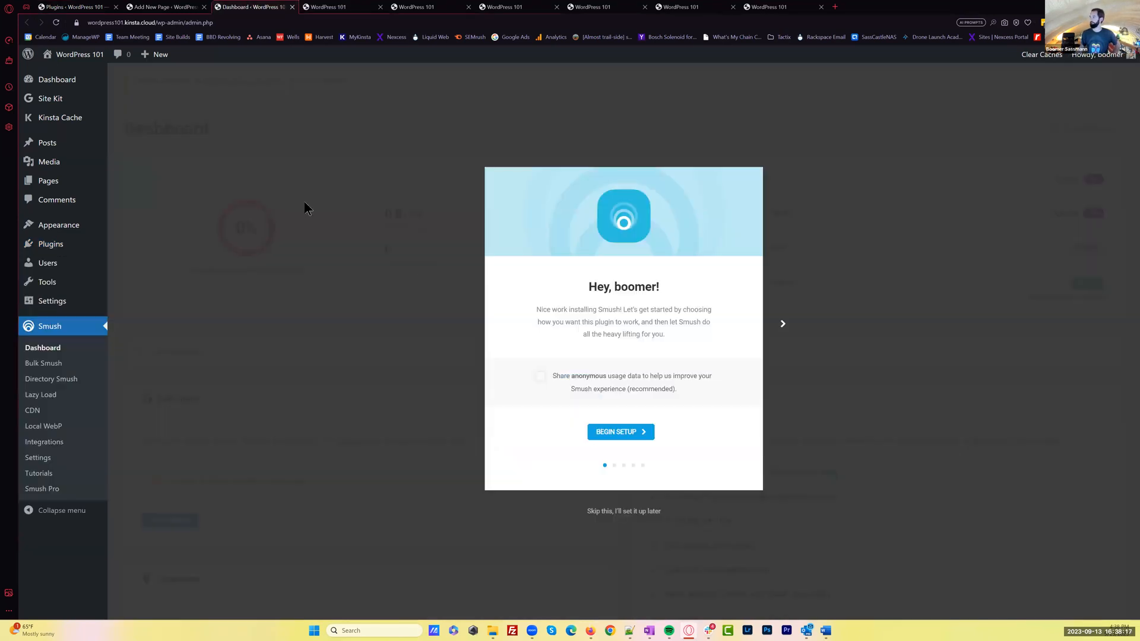
click(625, 440)
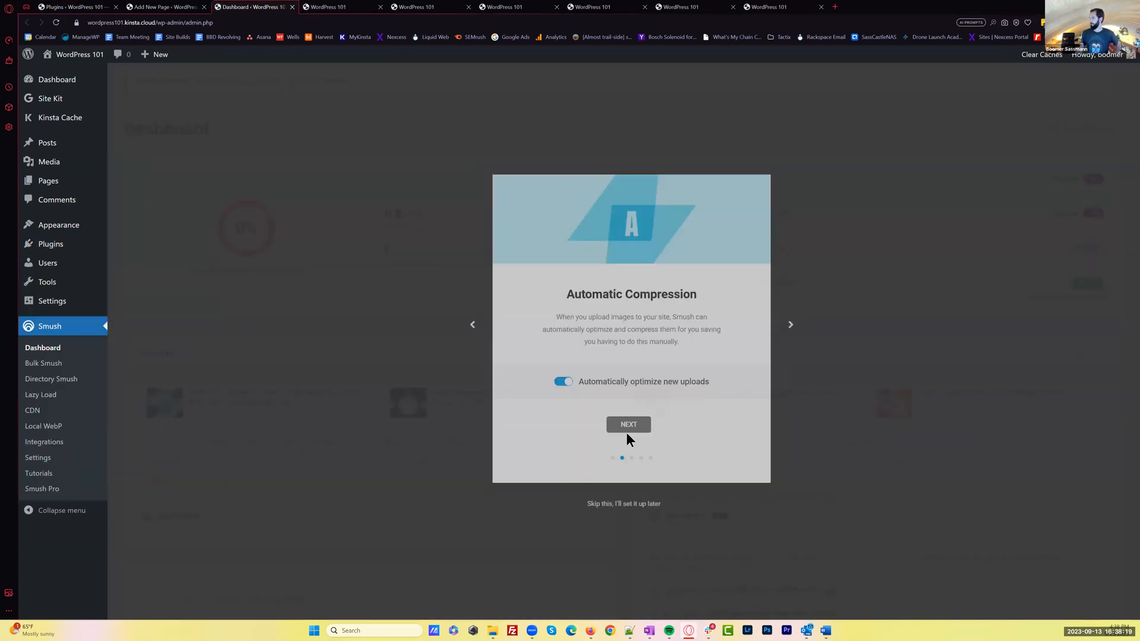
click(628, 428)
click(624, 425)
click(624, 425)
click(626, 432)
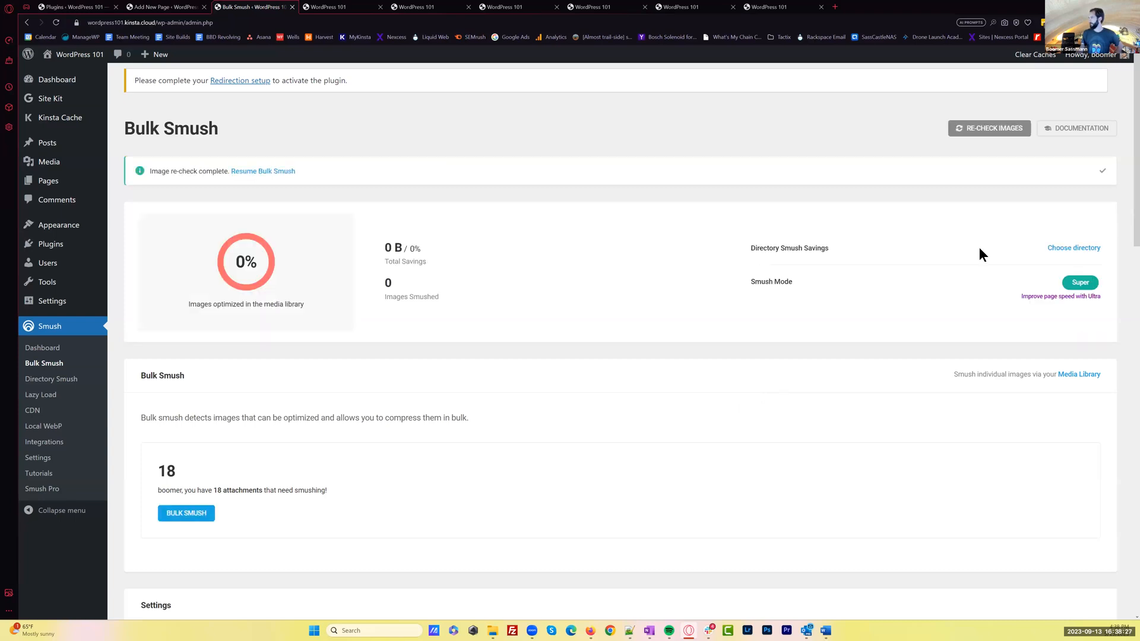
Re-check the media library images and run Bulk Smush on all attachments that need compressing
click(997, 131)
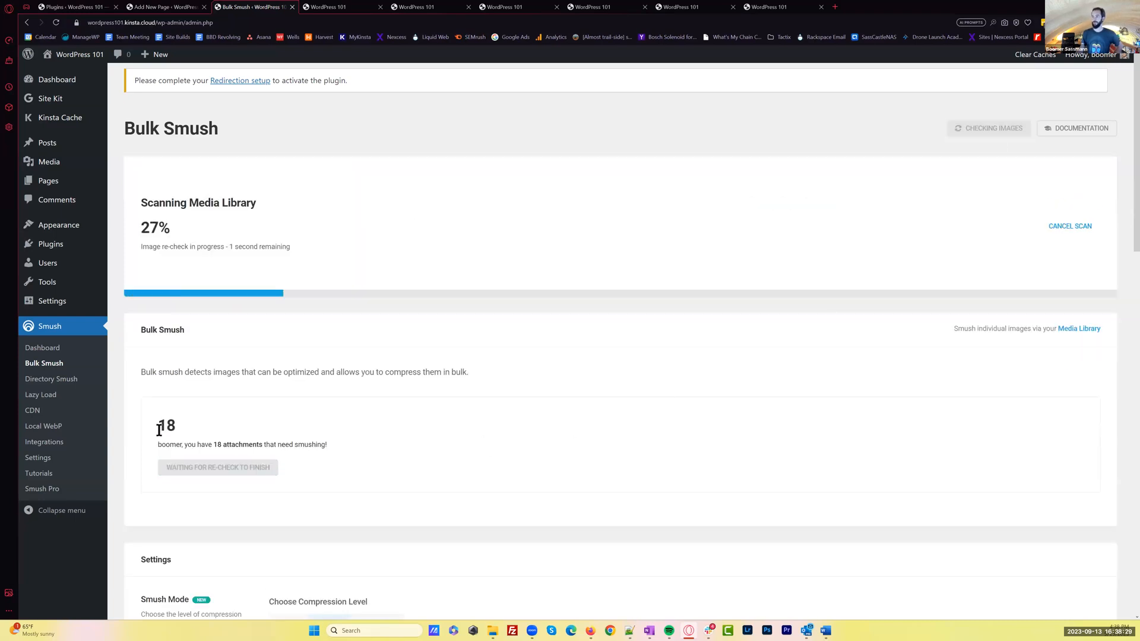
drag(158, 427, 187, 430)
click(217, 495)
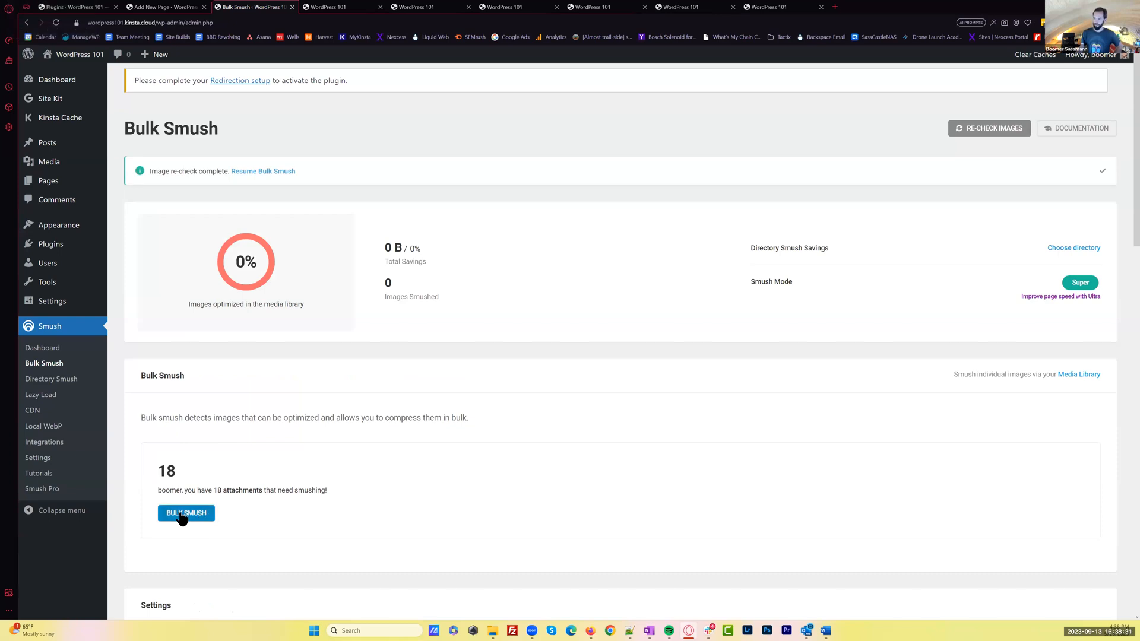
click(184, 515)
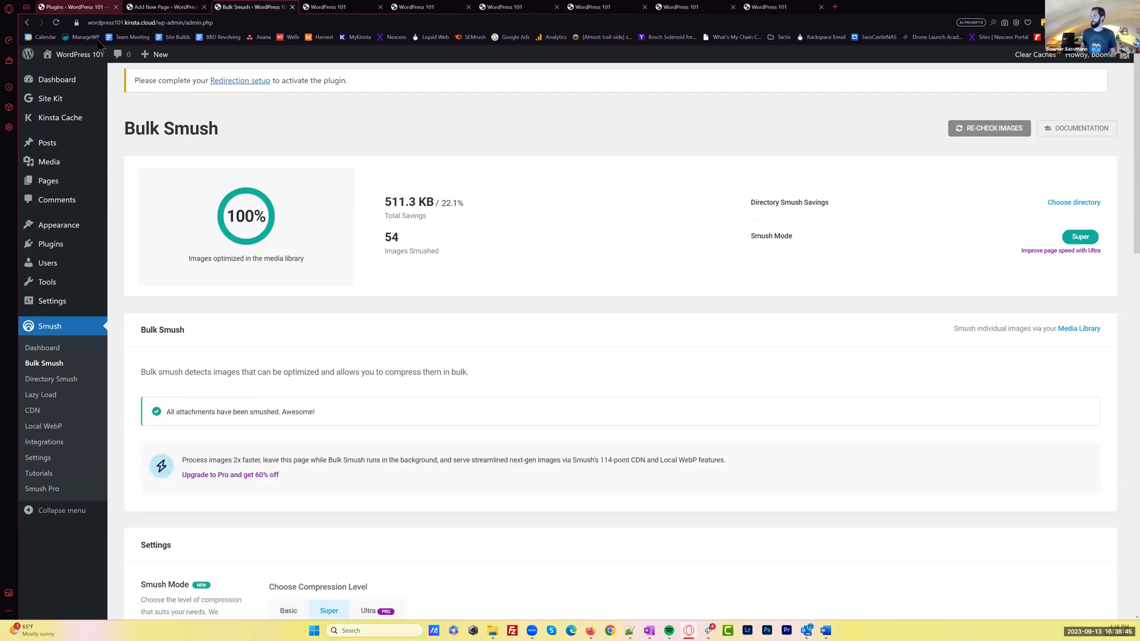
Return to the installed plugins, activate Wordfence Security and open the registration form for its free license
click(72, 7)
scroll(297, 433, down, 1)
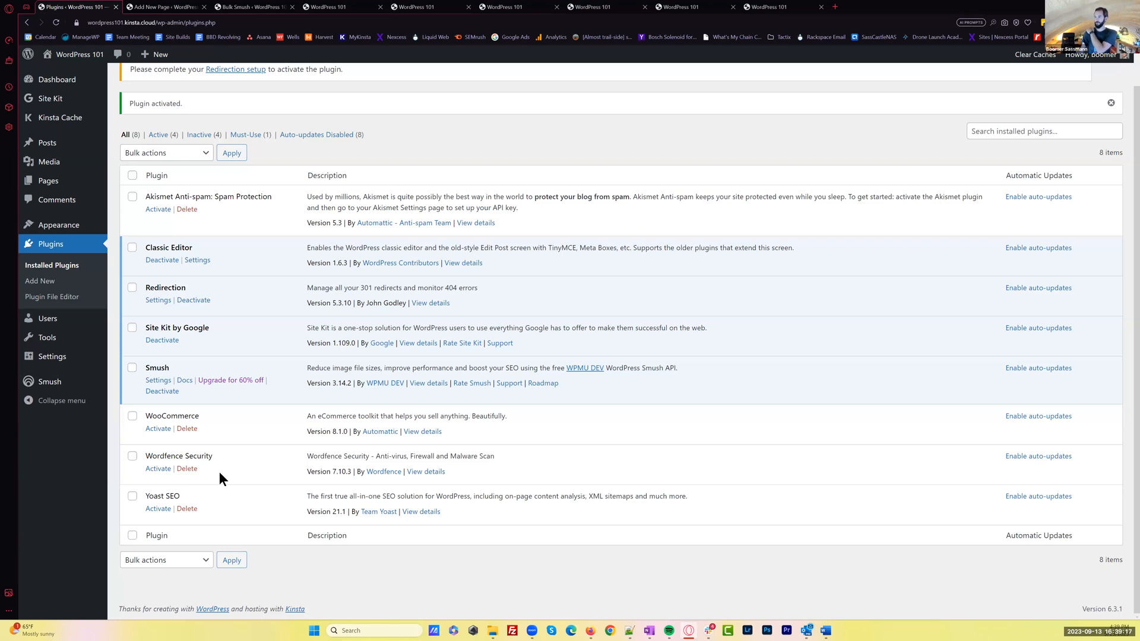
click(159, 469)
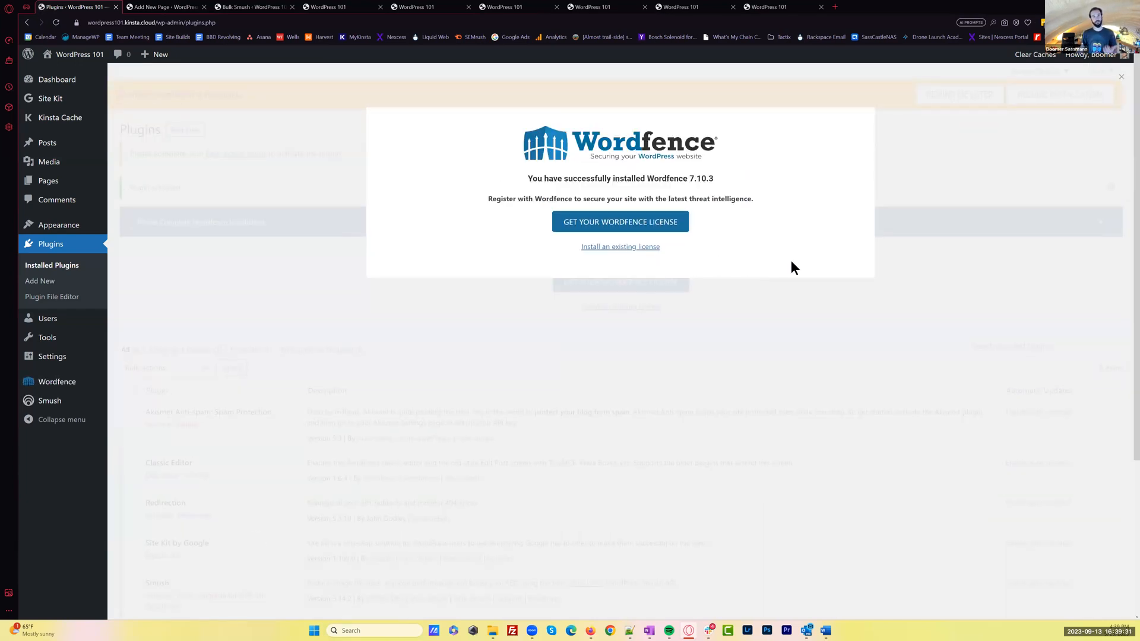
click(612, 229)
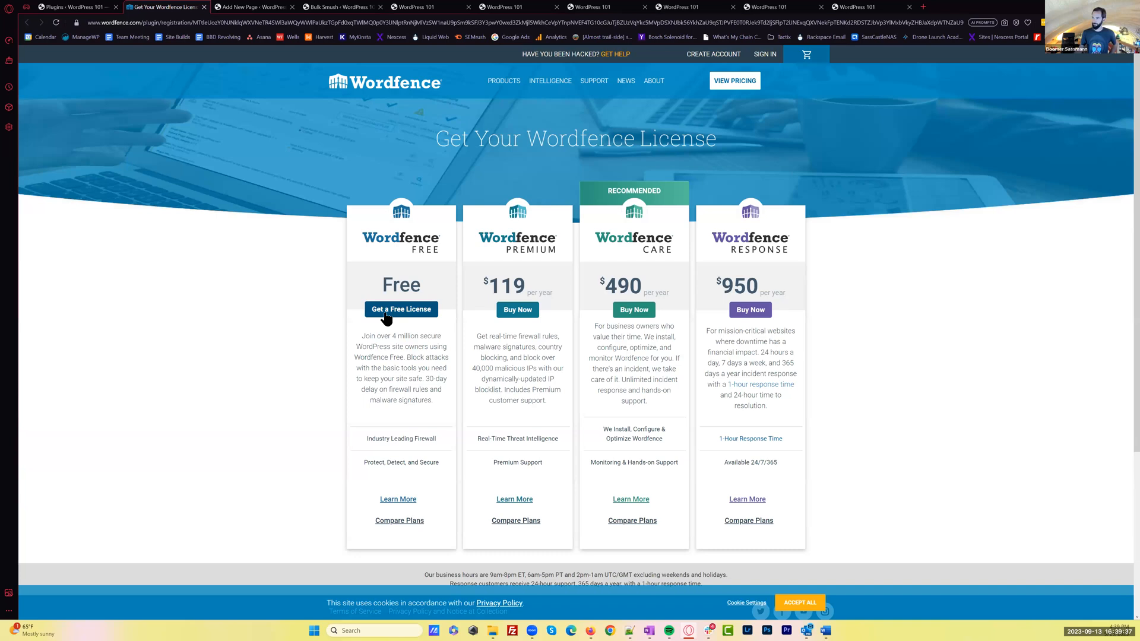
click(384, 314)
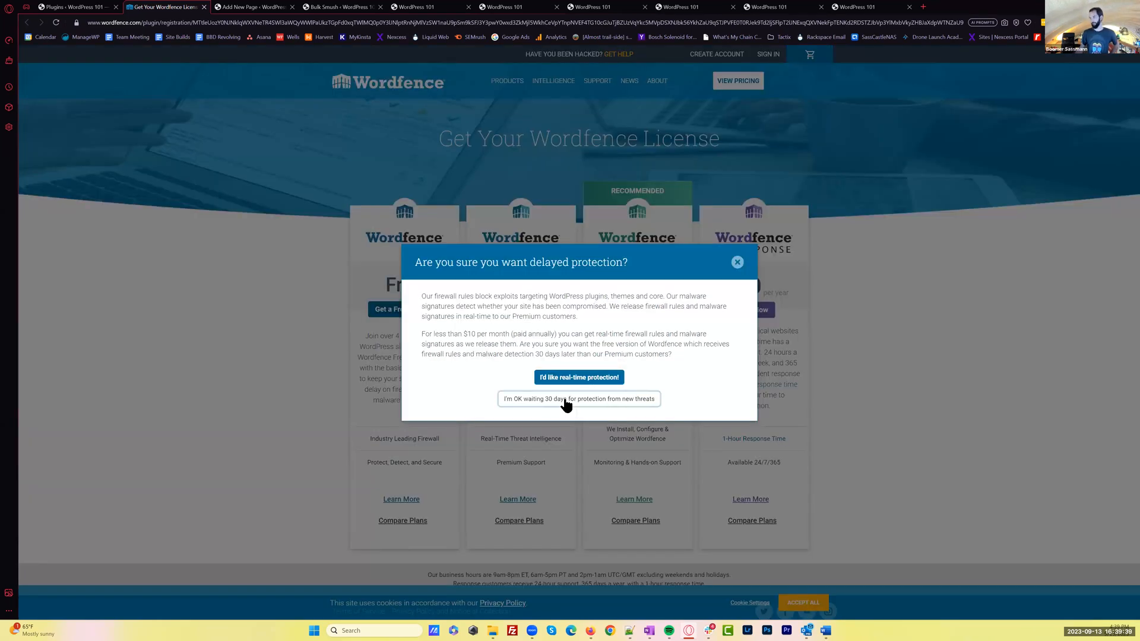
click(564, 400)
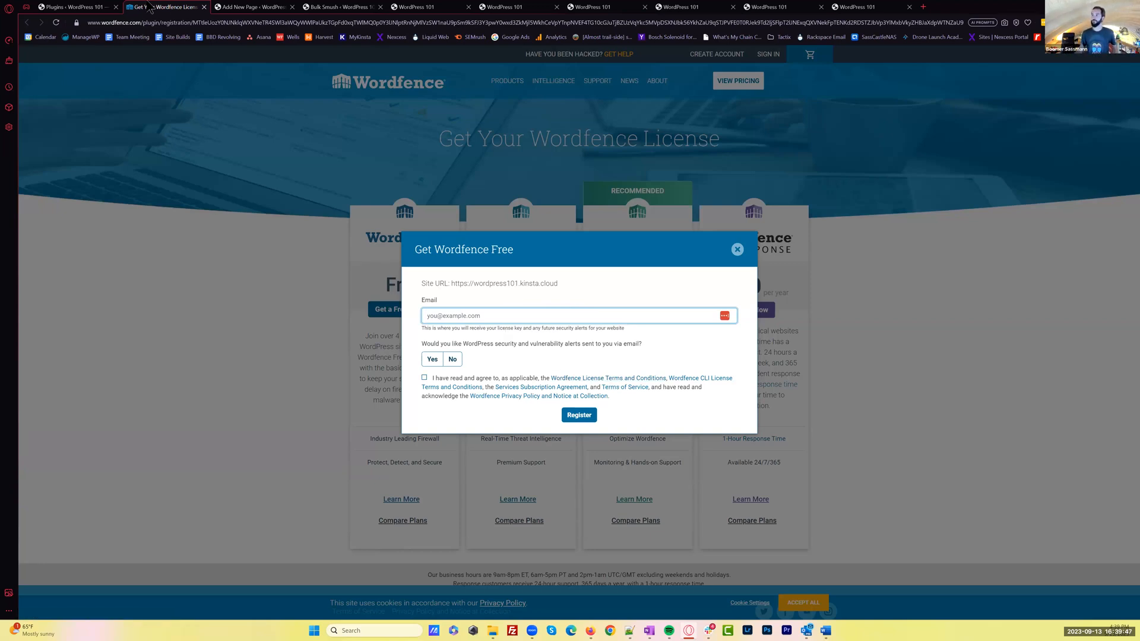
Go back to the installed plugins list and activate Yoast SEO
click(78, 7)
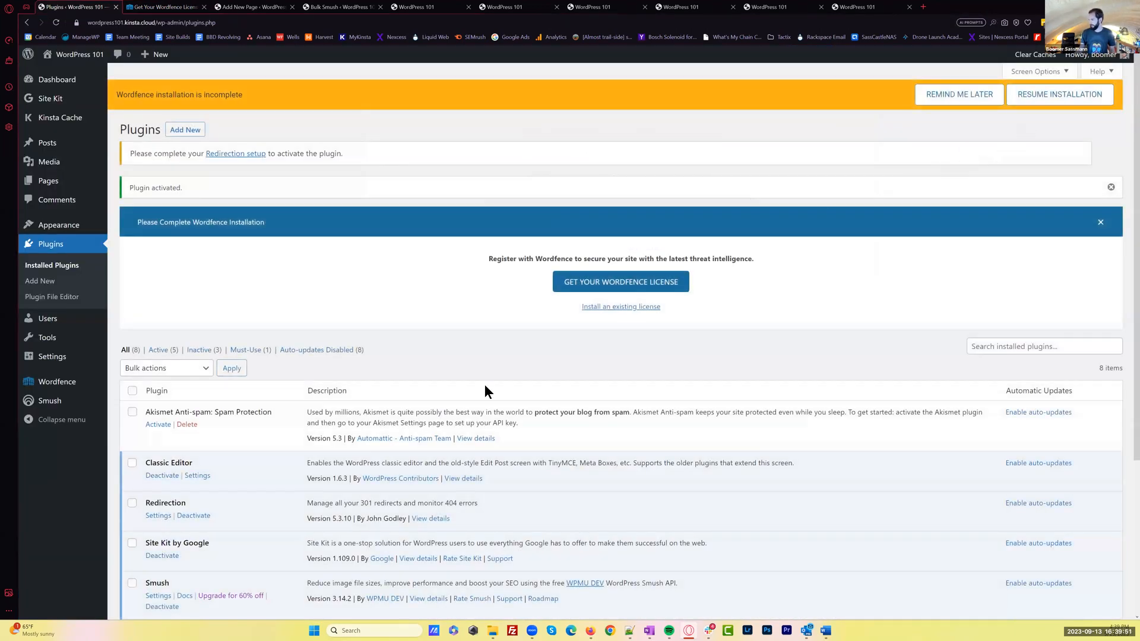
scroll(485, 390, down, 5)
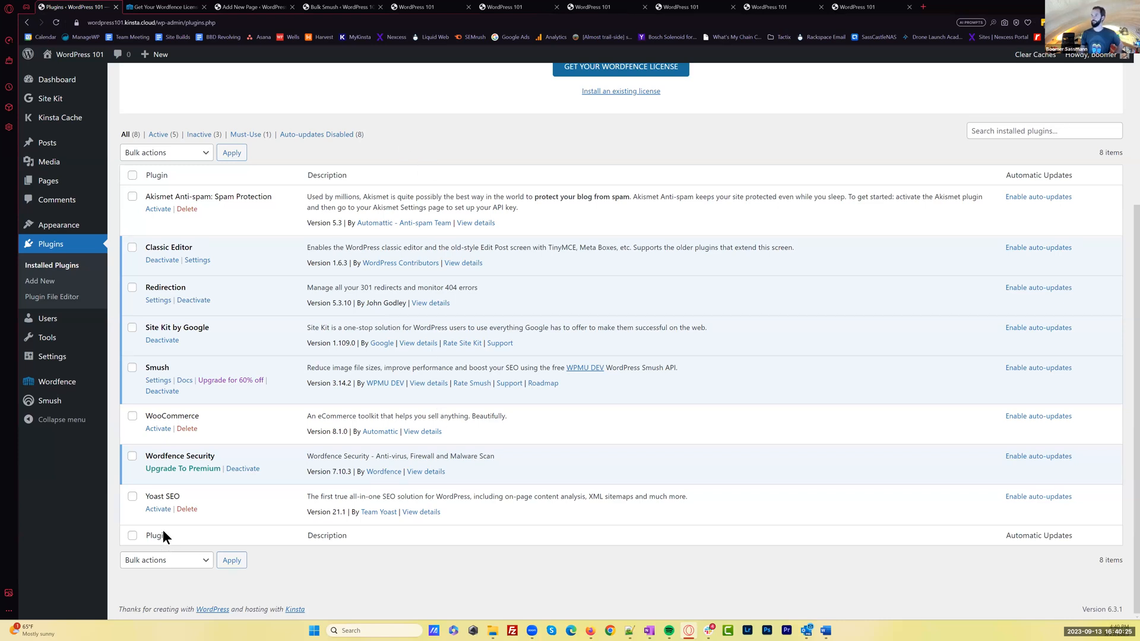
click(158, 509)
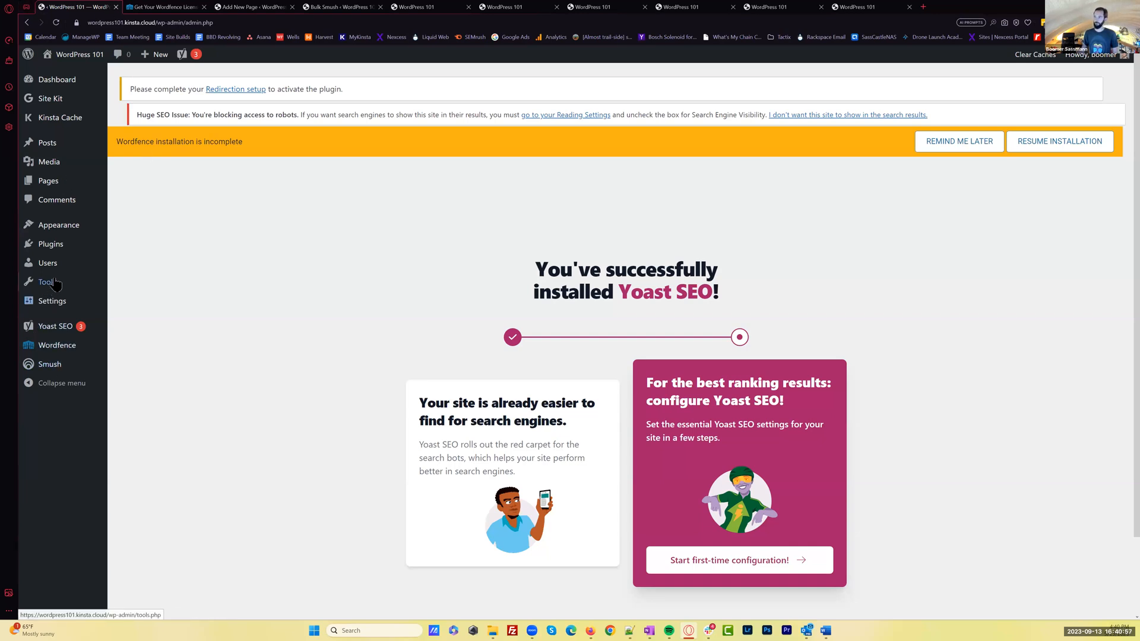
Return to the installed plugins and activate WooCommerce
click(57, 253)
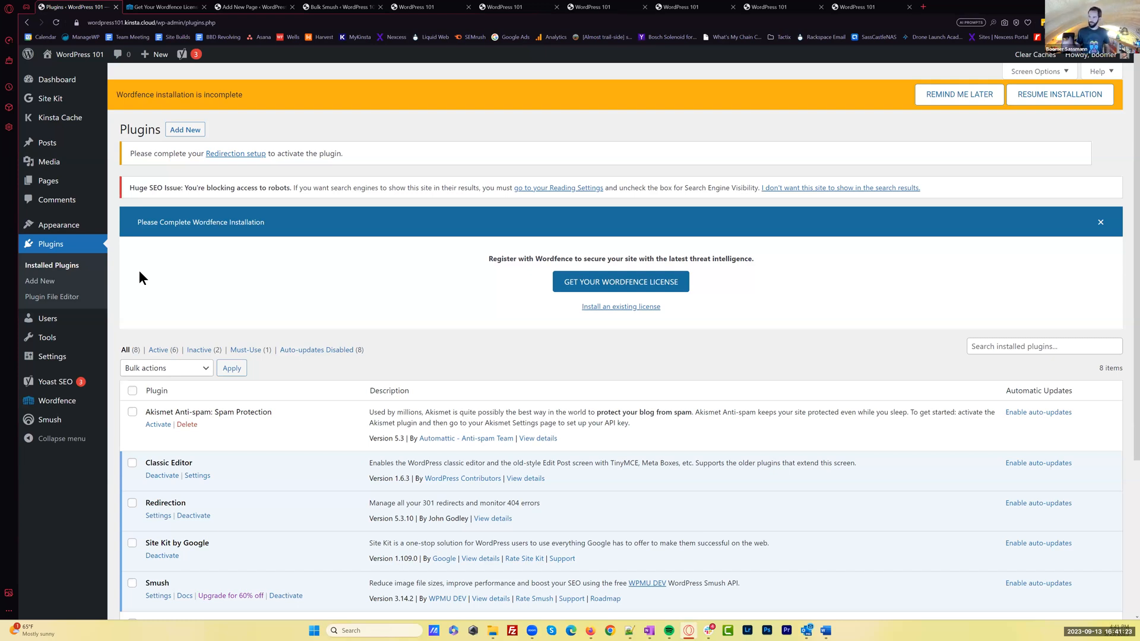
scroll(320, 276, down, 4)
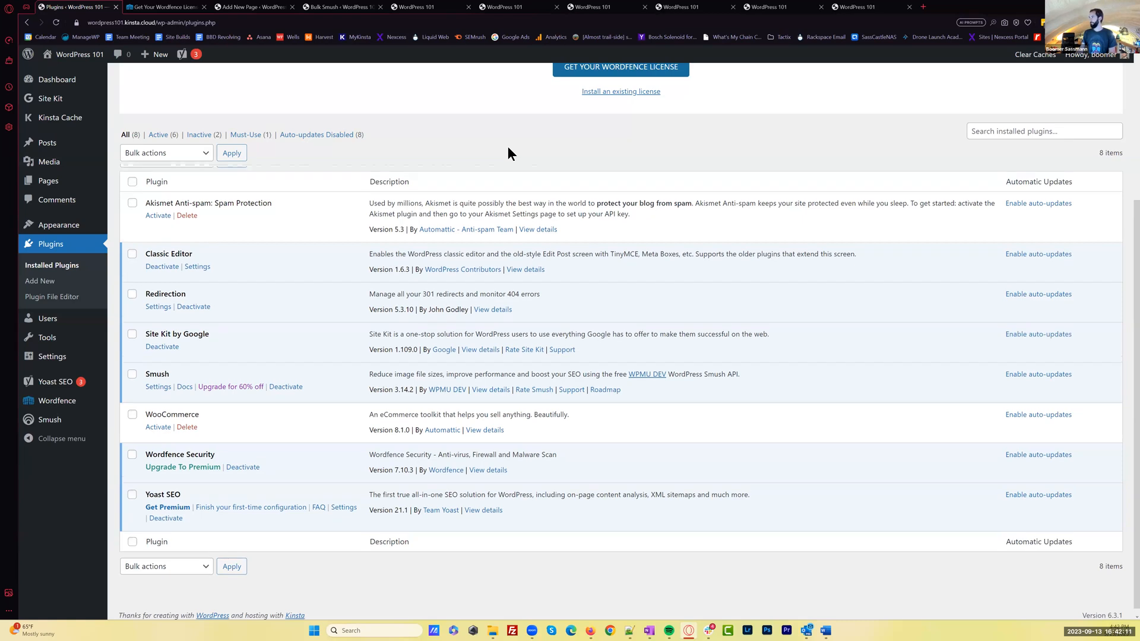
scroll(507, 167, up, 2)
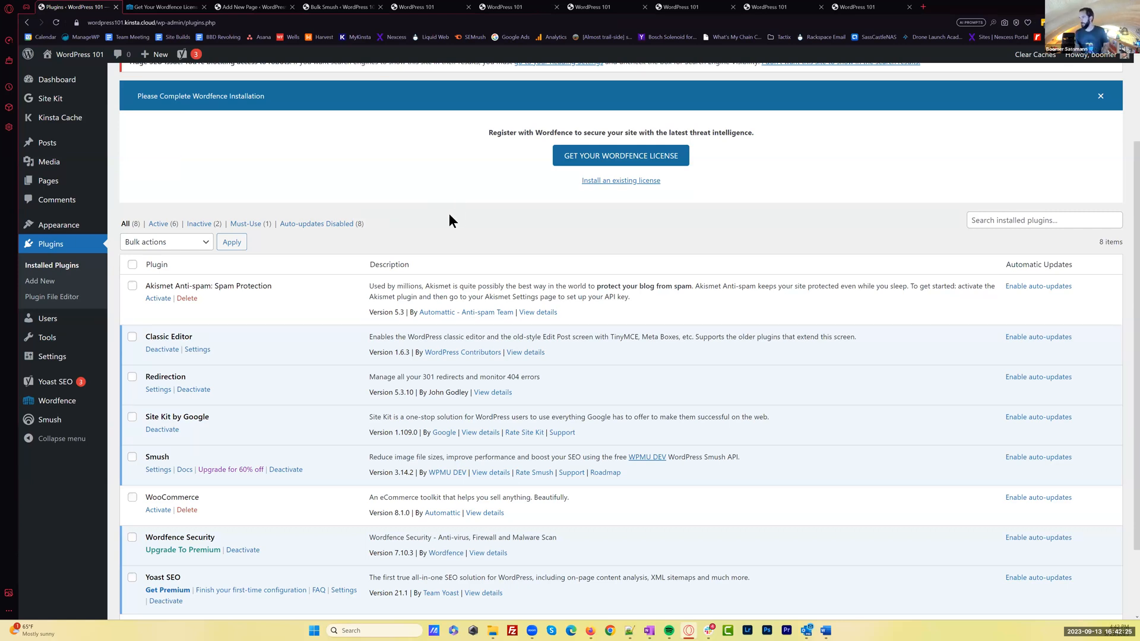
scroll(454, 222, down, 1)
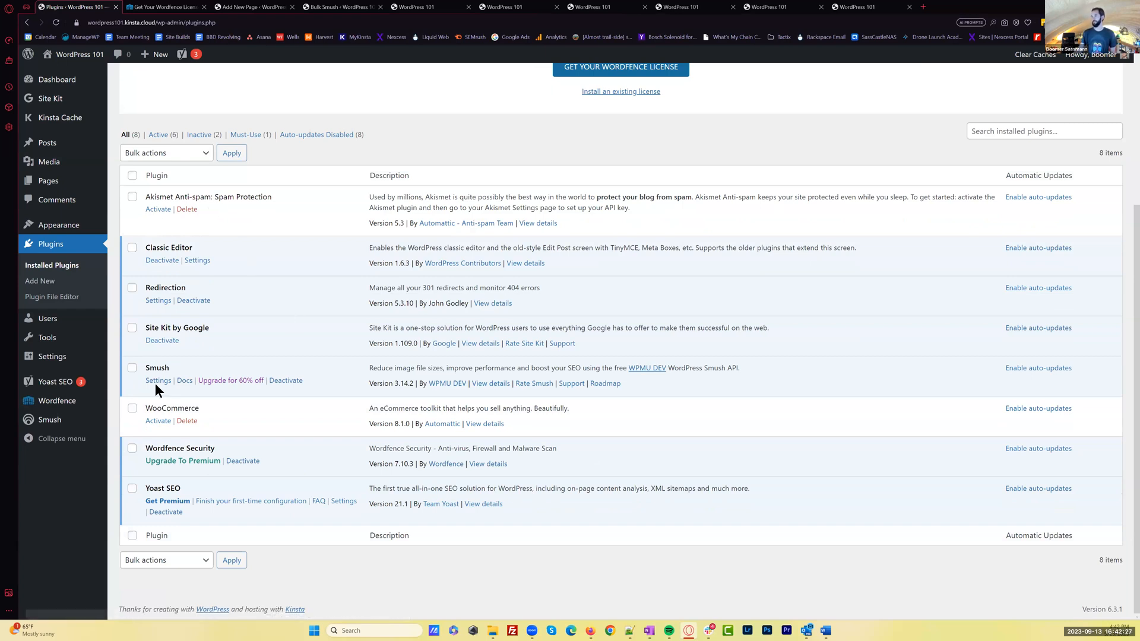
click(159, 422)
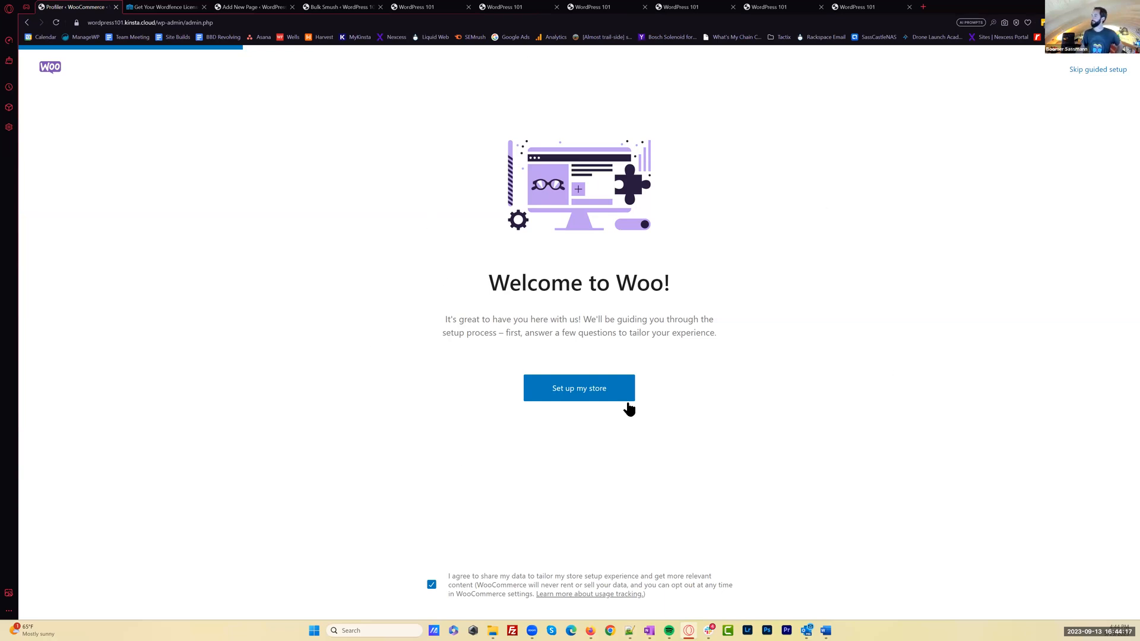
Start the WooCommerce store setup as a store for a client, choose Other as the industry and accept the default name and location
click(576, 391)
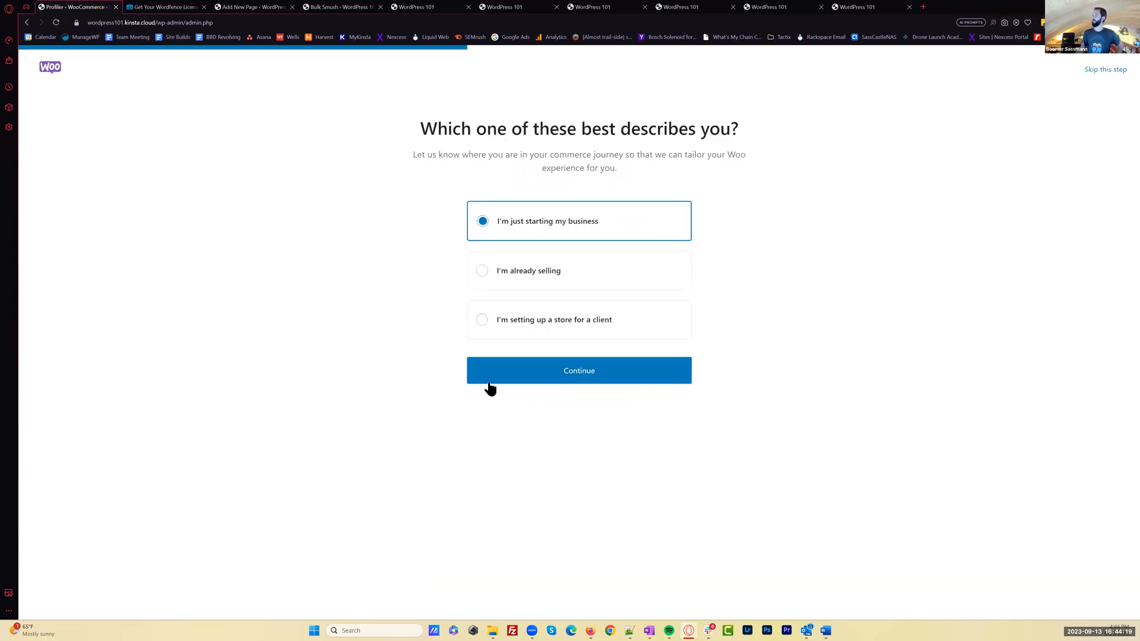
click(571, 326)
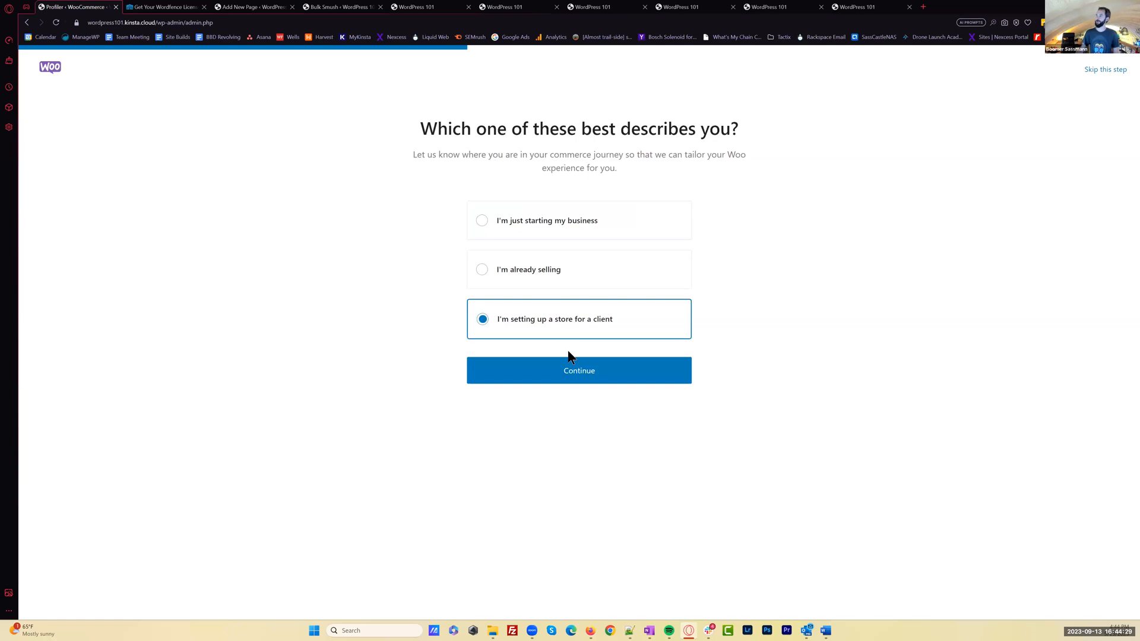
click(593, 377)
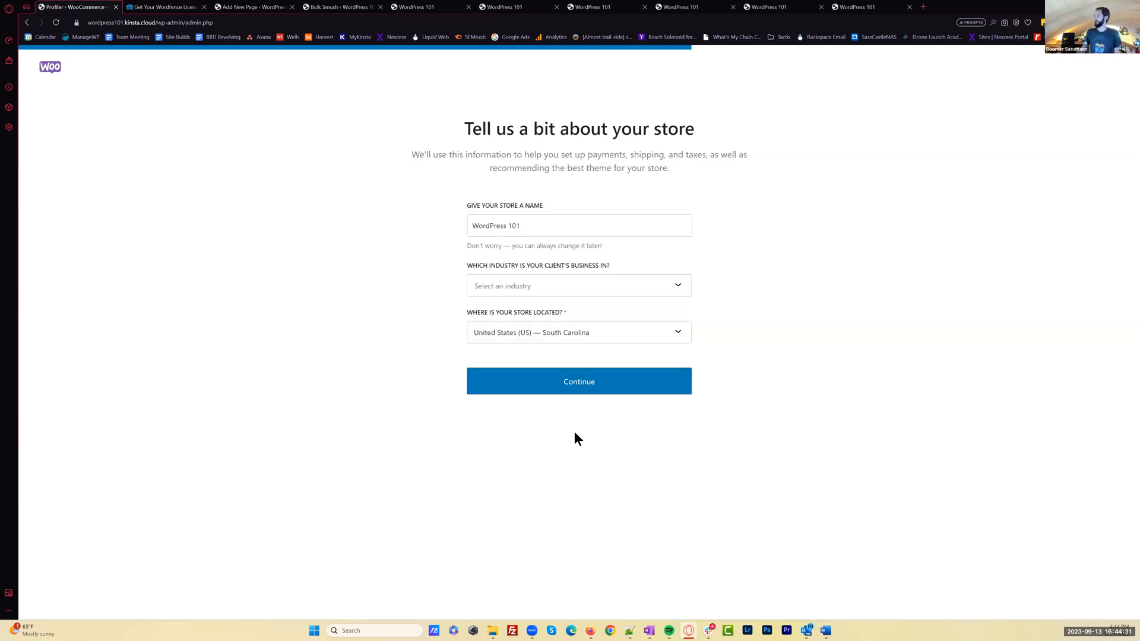
click(586, 285)
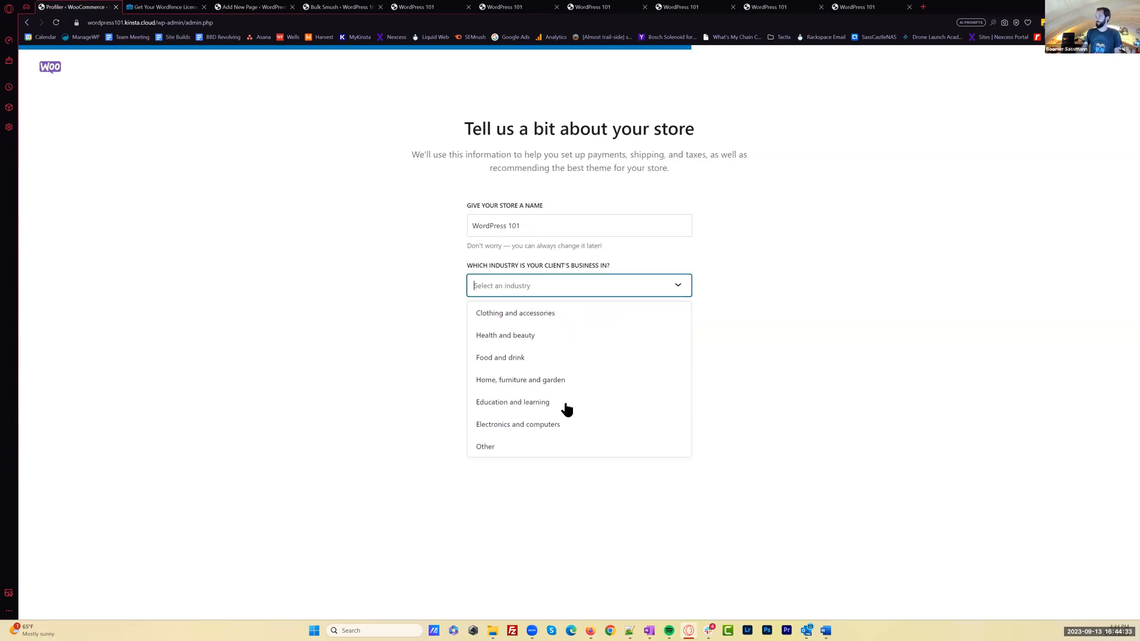
click(546, 448)
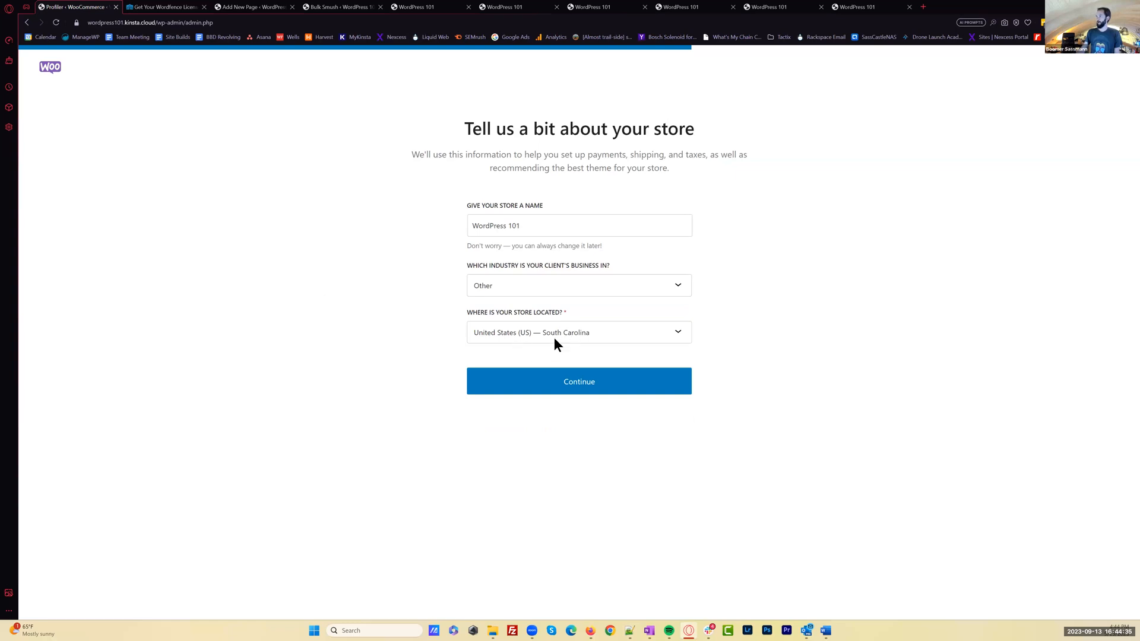
click(593, 384)
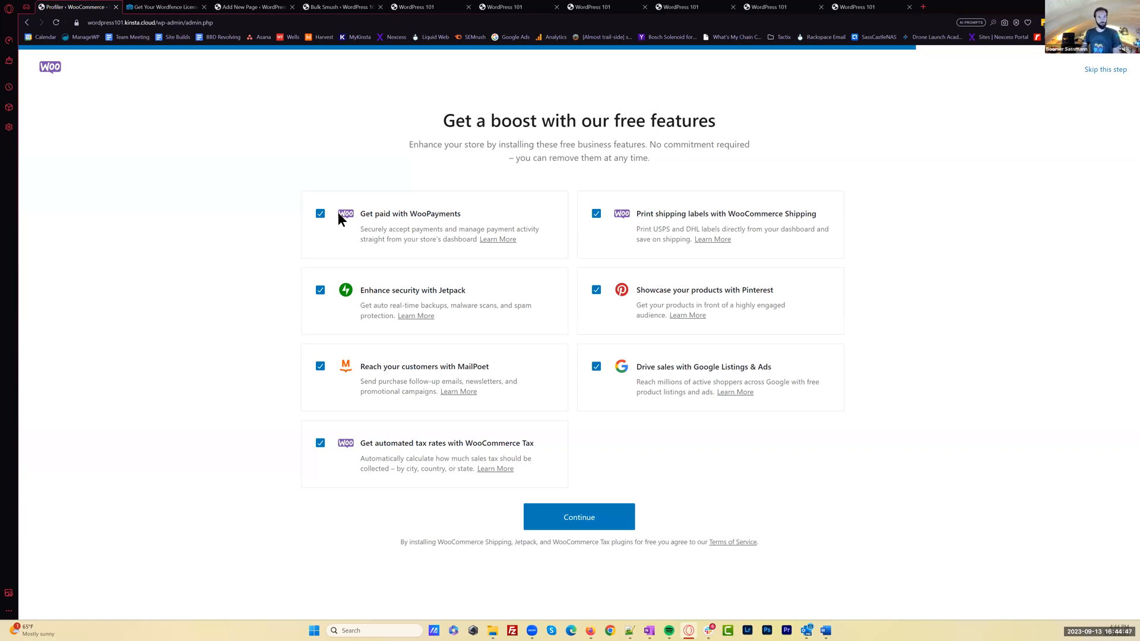
Deselect WooPayments, Jetpack, MailPoet, WooCommerce Shipping, Pinterest and Google Listings & Ads, keep only WooCommerce Tax and complete the store setup
click(320, 214)
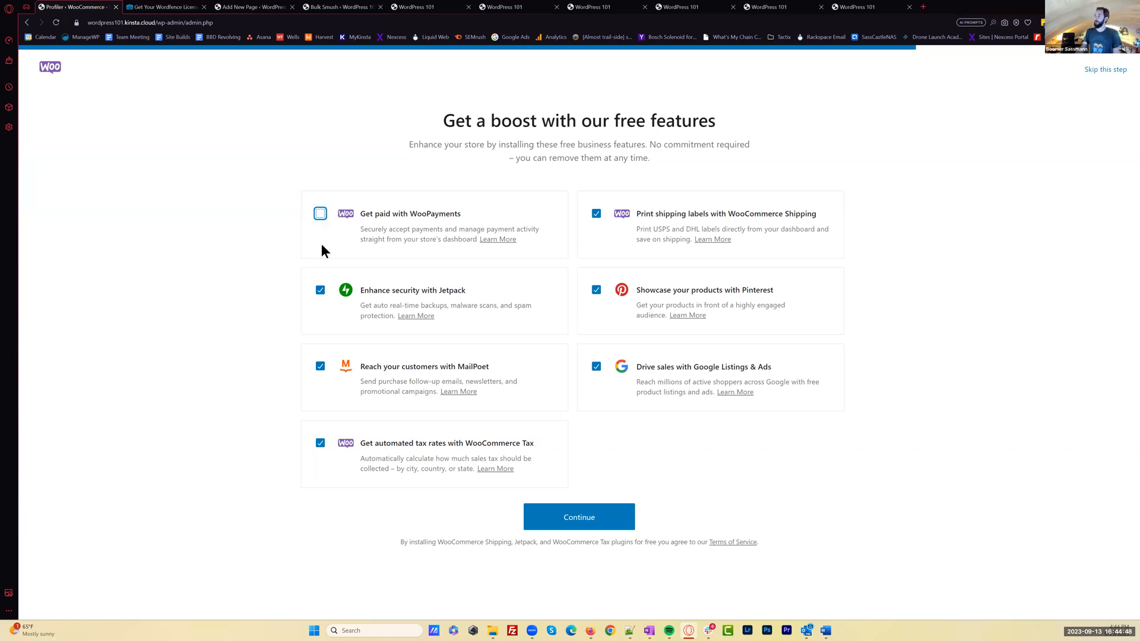
click(320, 290)
drag(468, 289, 462, 289)
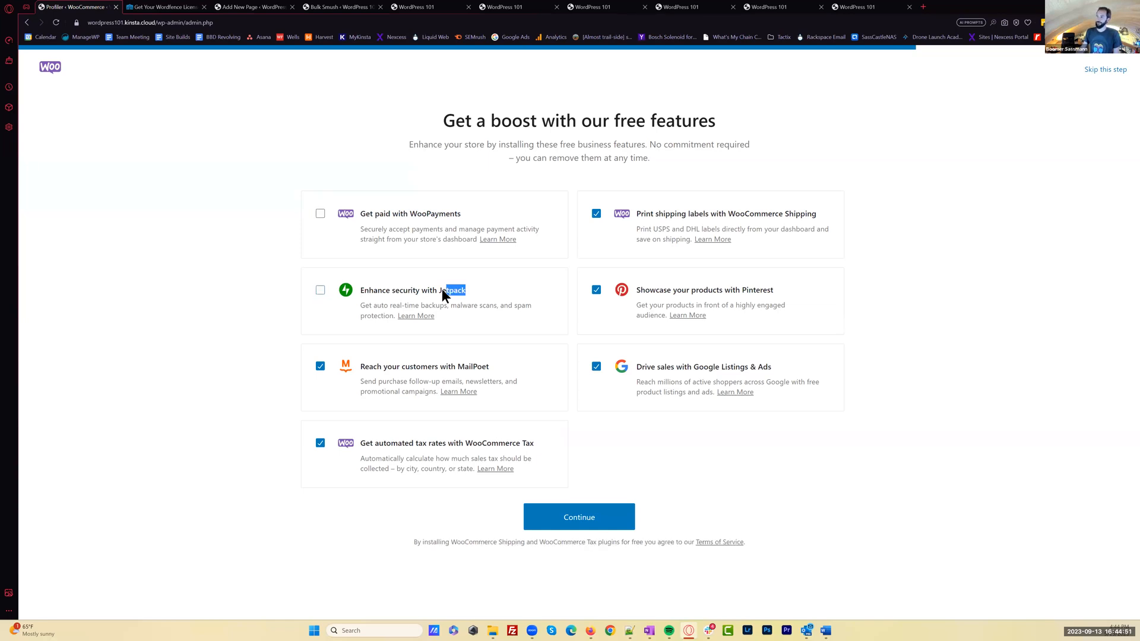
click(460, 292)
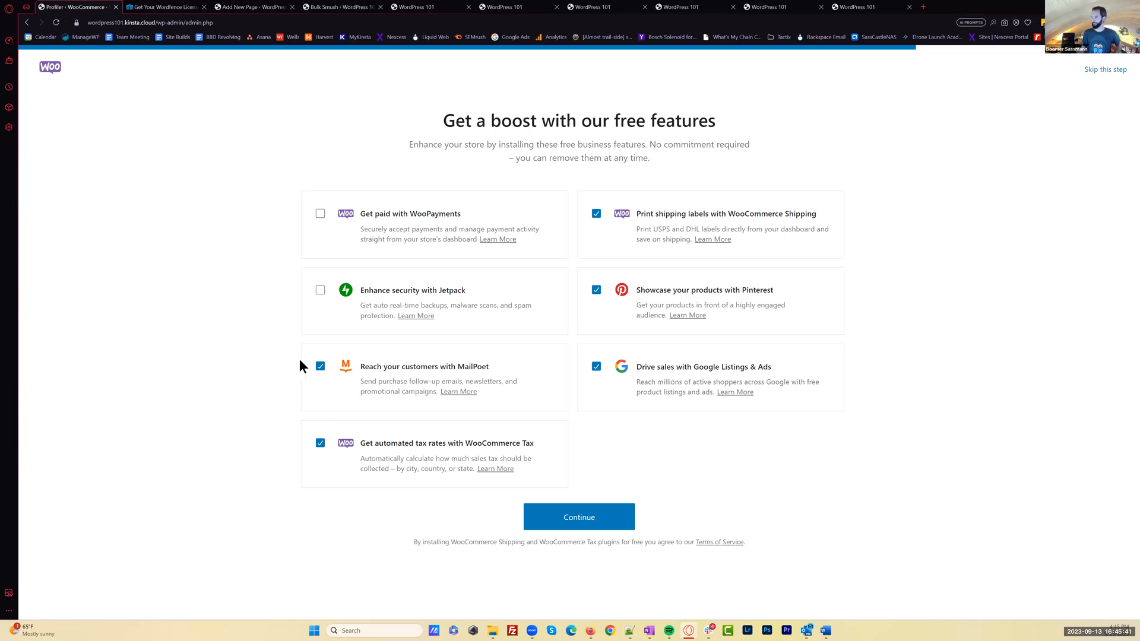
click(319, 368)
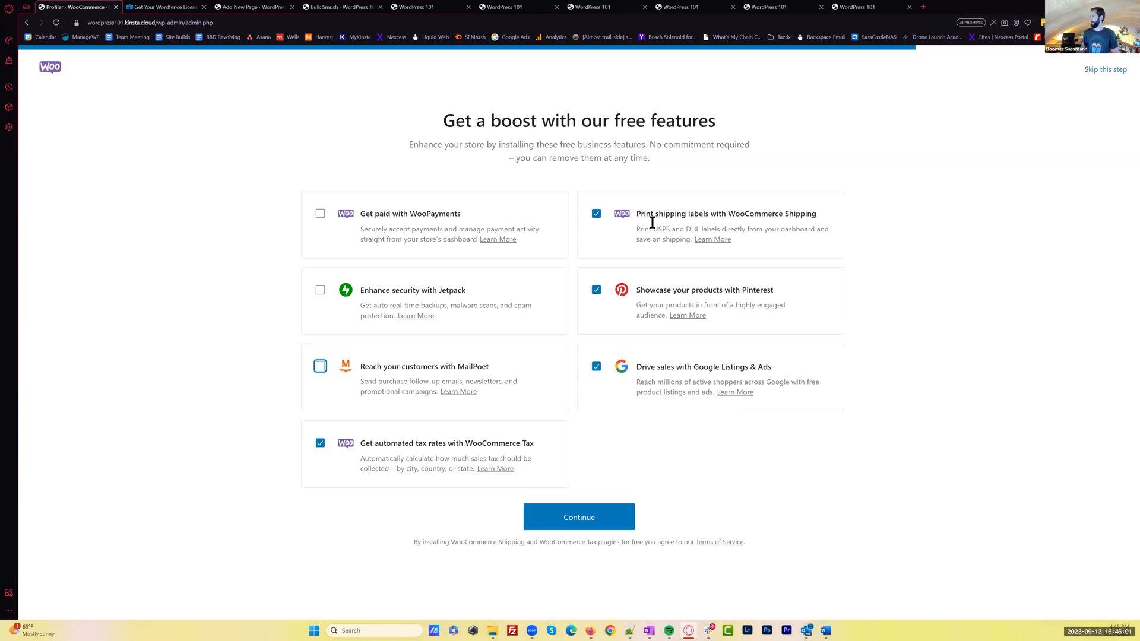
drag(639, 215, 825, 208)
click(779, 214)
click(596, 215)
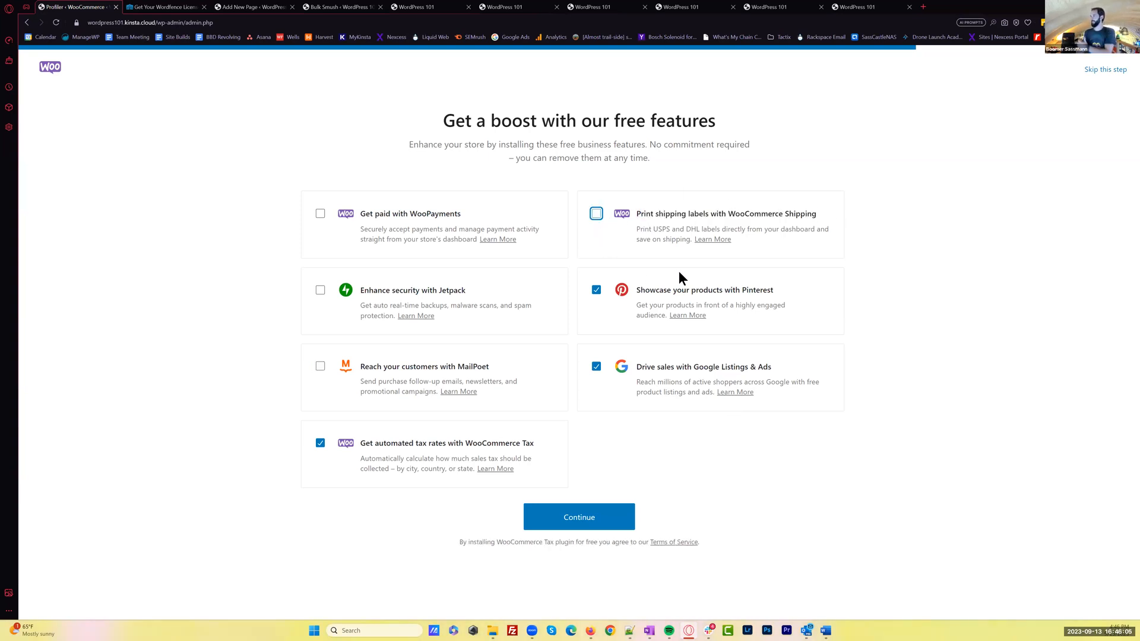
click(596, 292)
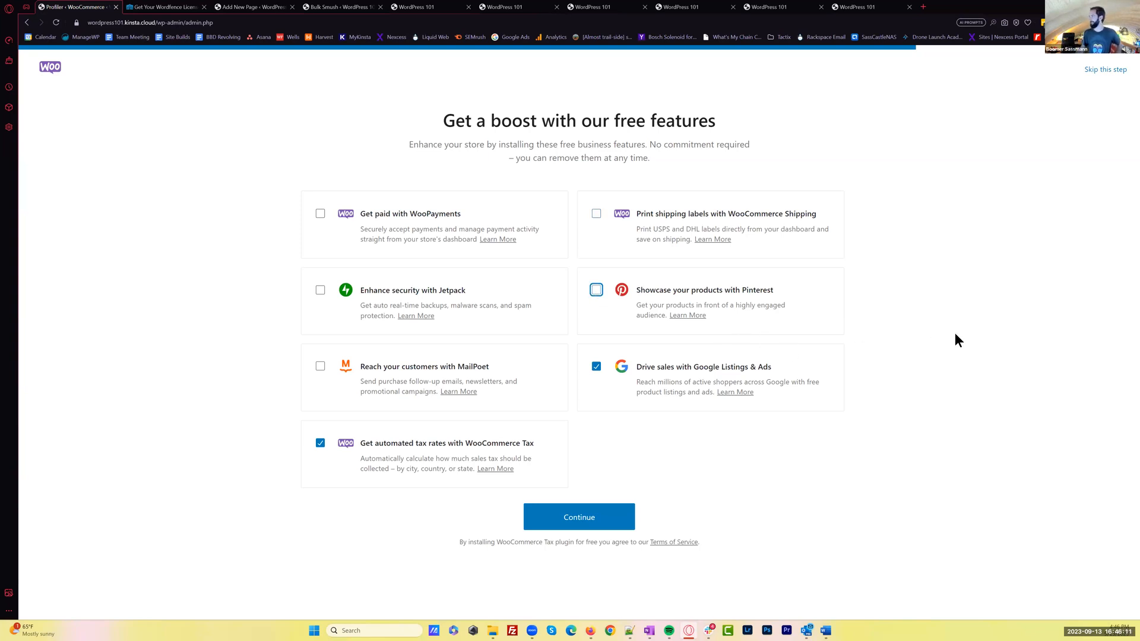
drag(634, 366, 614, 389)
click(596, 376)
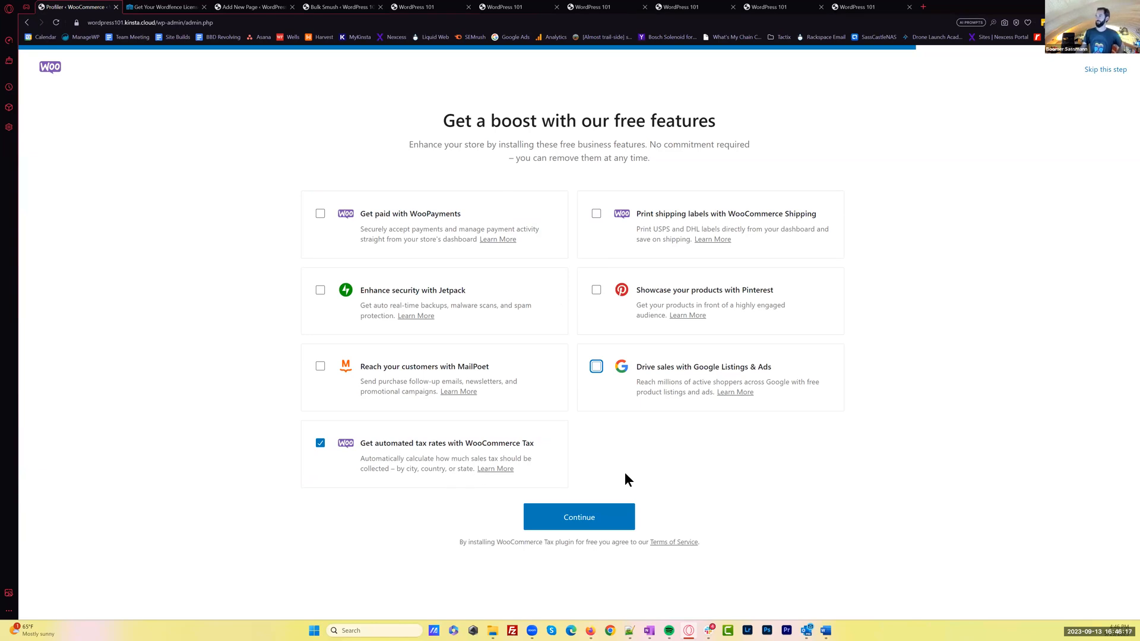
click(592, 523)
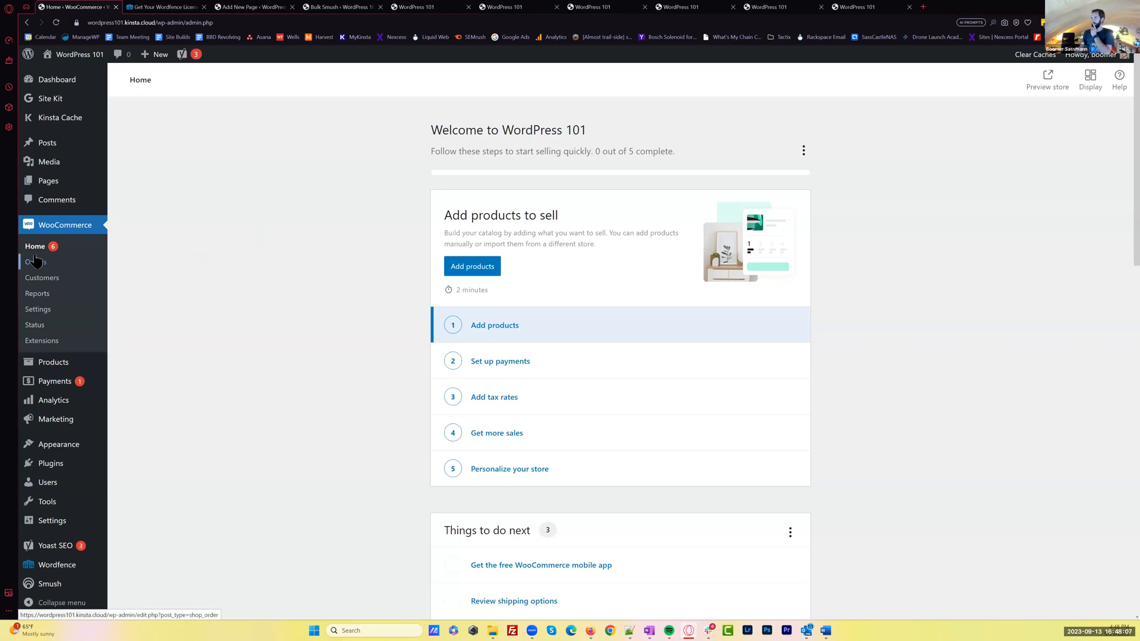
View the WooCommerce products page, go to the installed themes and activate Divi
click(65, 227)
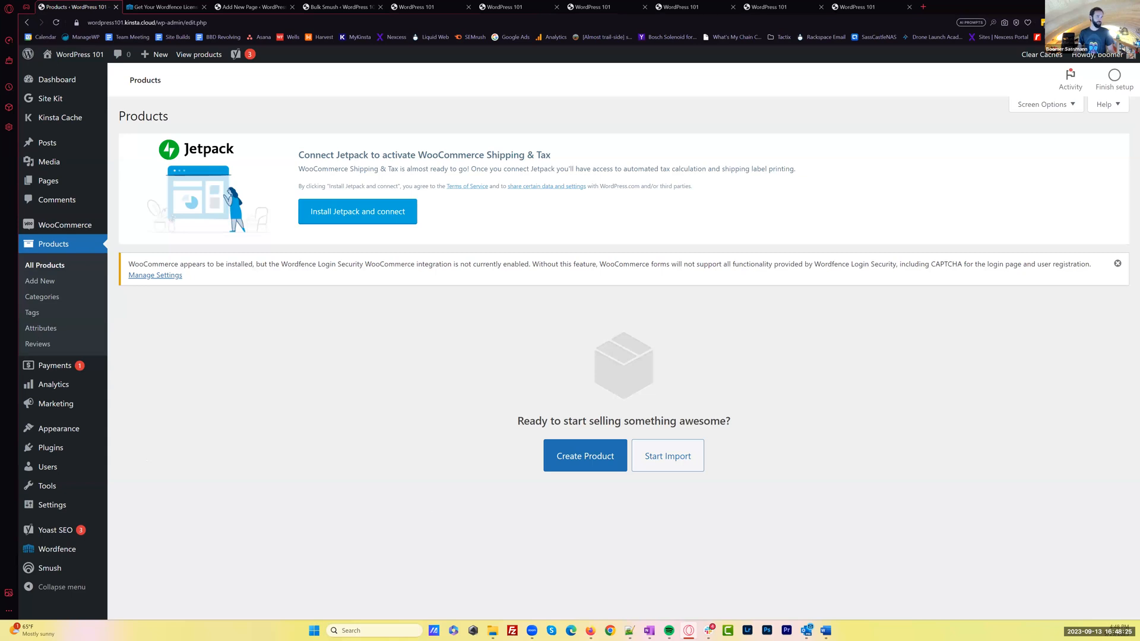
click(75, 437)
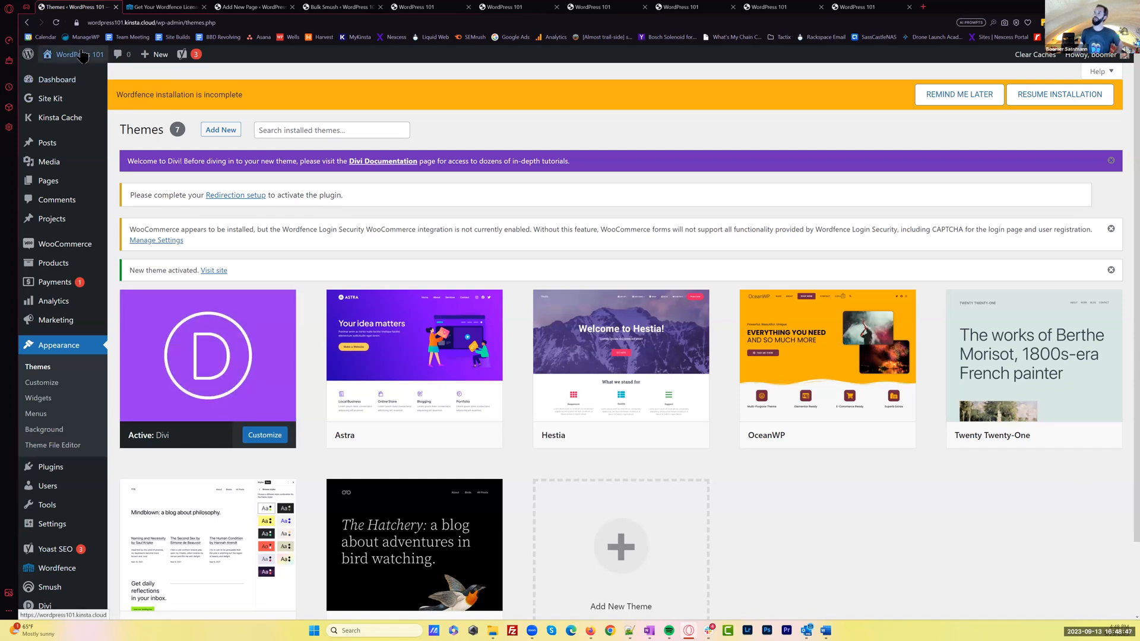
Close the leftover browser tabs and open the live site's Welcome page with the Divi theme
click(204, 7)
click(204, 8)
click(204, 7)
click(204, 7)
click(205, 7)
click(204, 8)
click(204, 7)
click(204, 7)
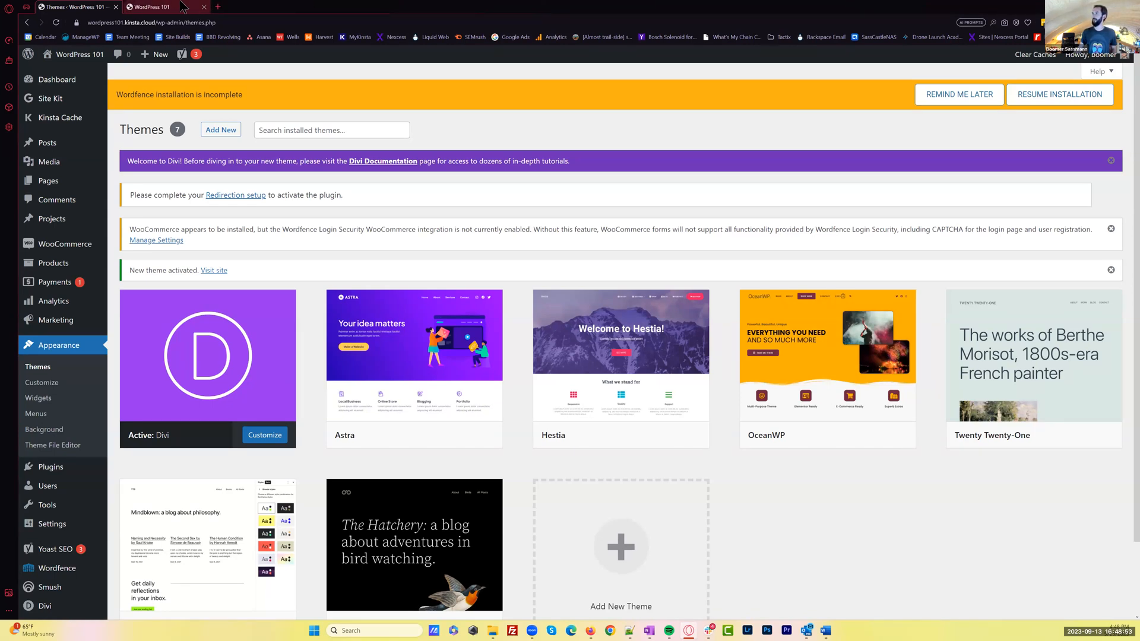
click(182, 5)
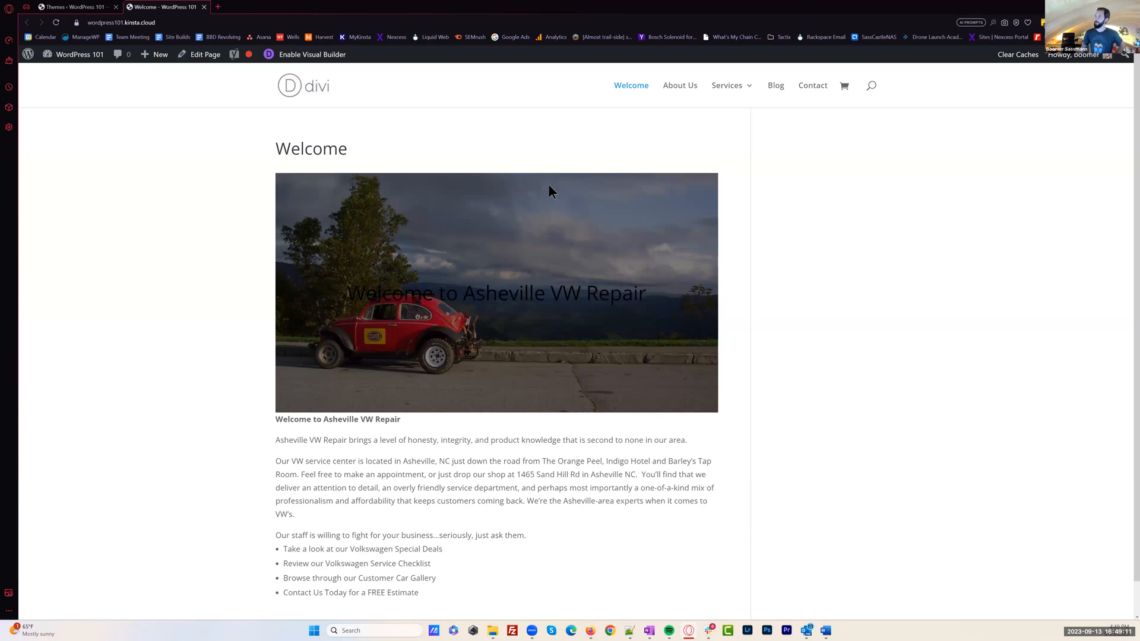
Browse the blog's VW Event post on the live site, return to the Welcome page and enable the Divi Visual Builder
double_click(326, 149)
click(247, 64)
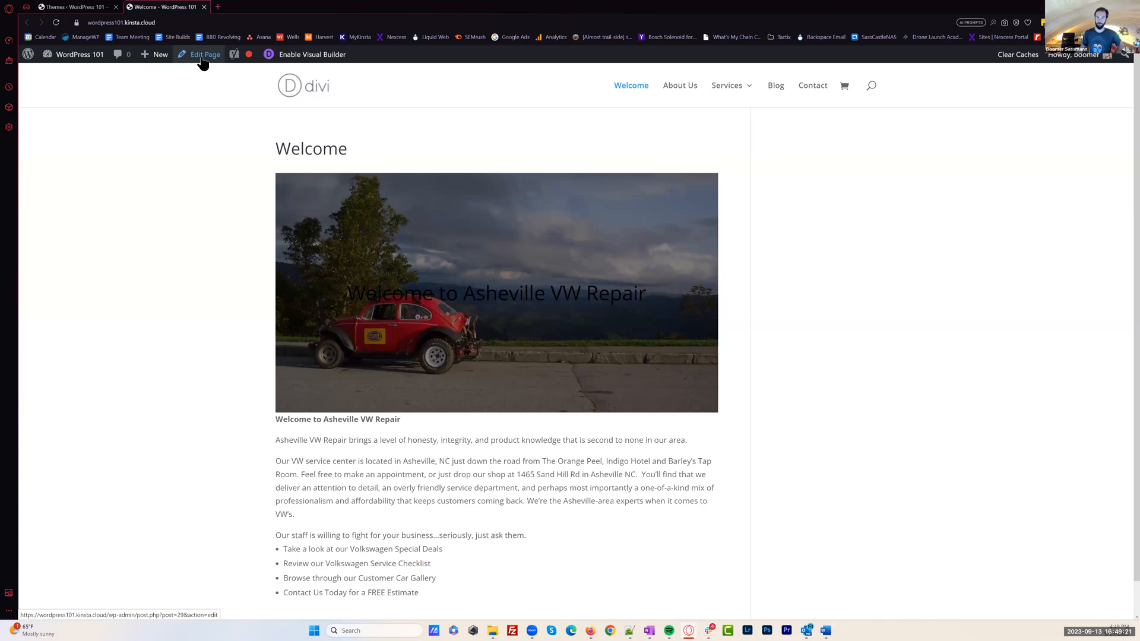
click(777, 87)
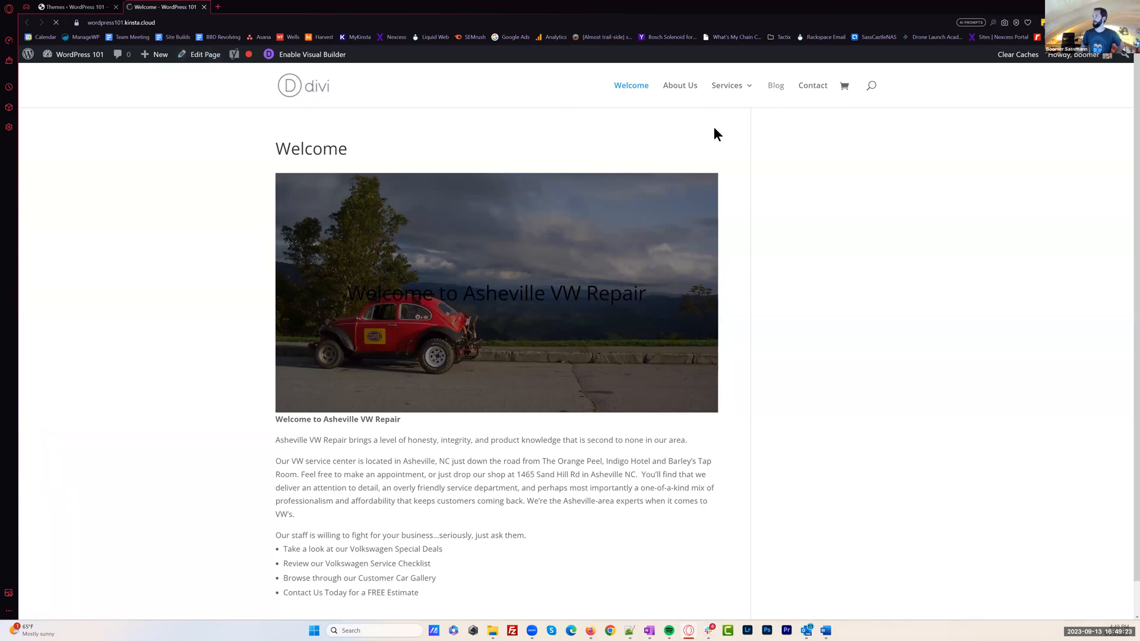
click(352, 358)
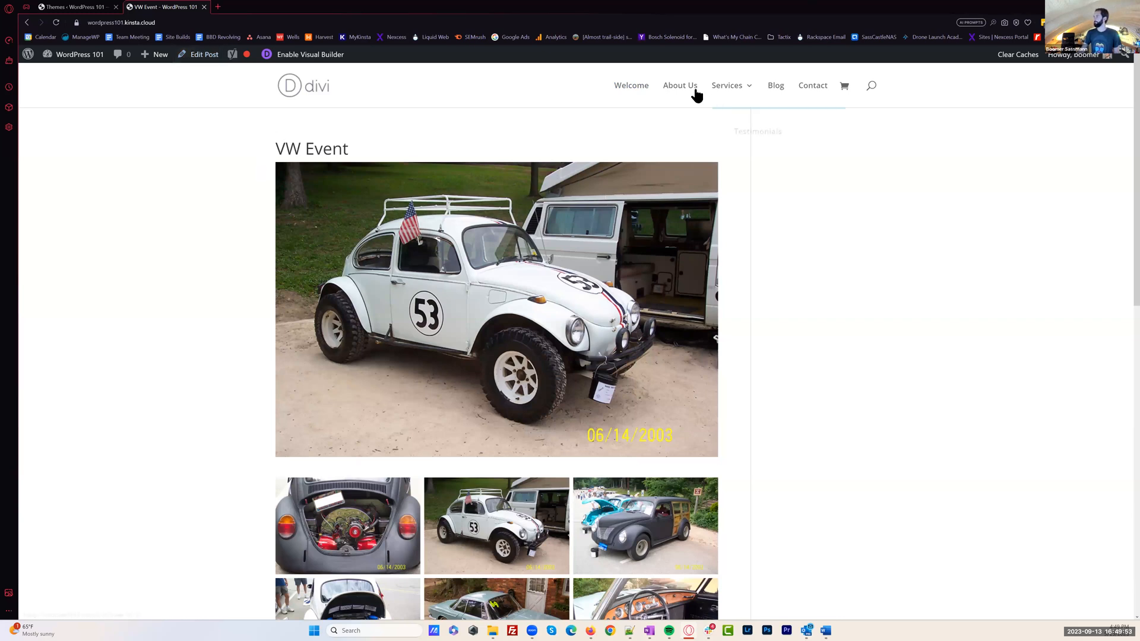
click(637, 86)
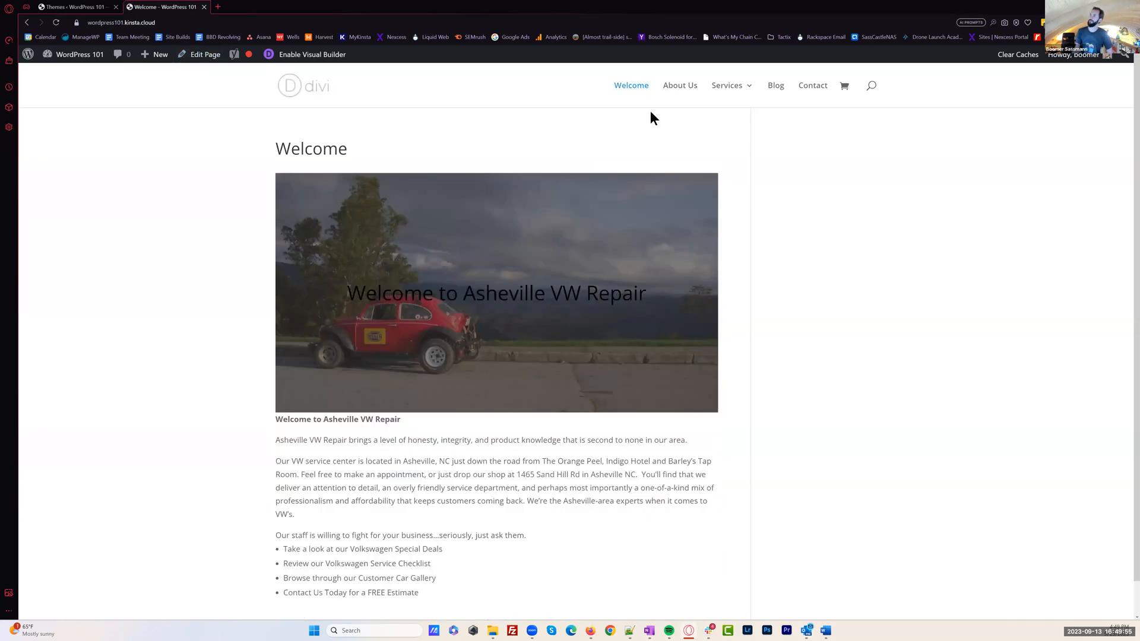
click(313, 58)
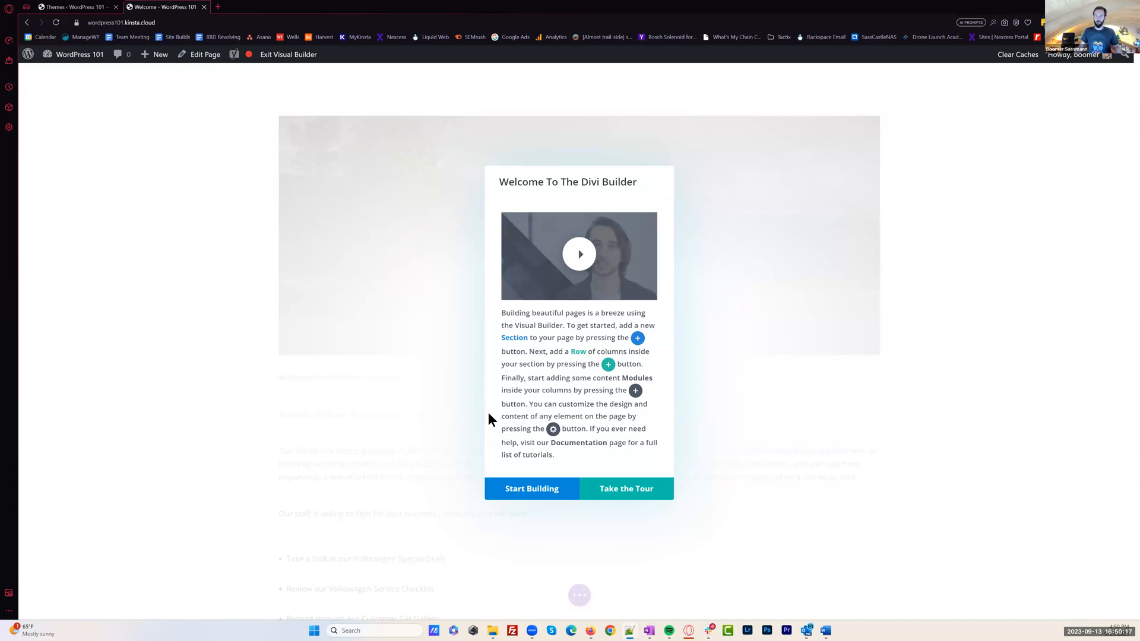
Start building from a premade layout and browse the layout packs in the Food & Drink category
click(511, 490)
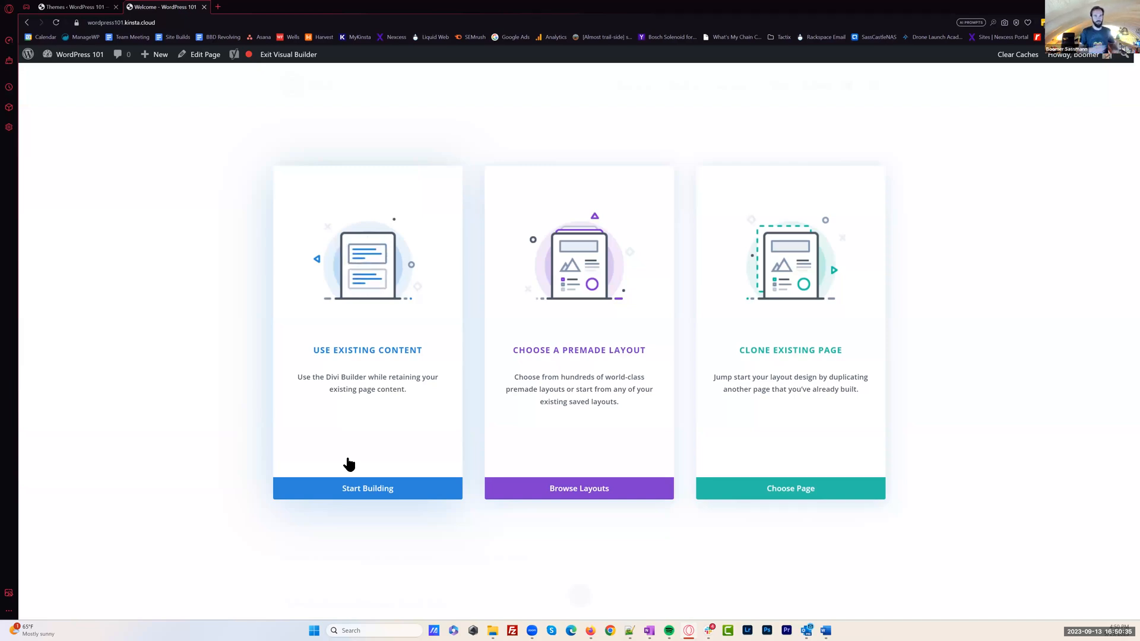
click(581, 280)
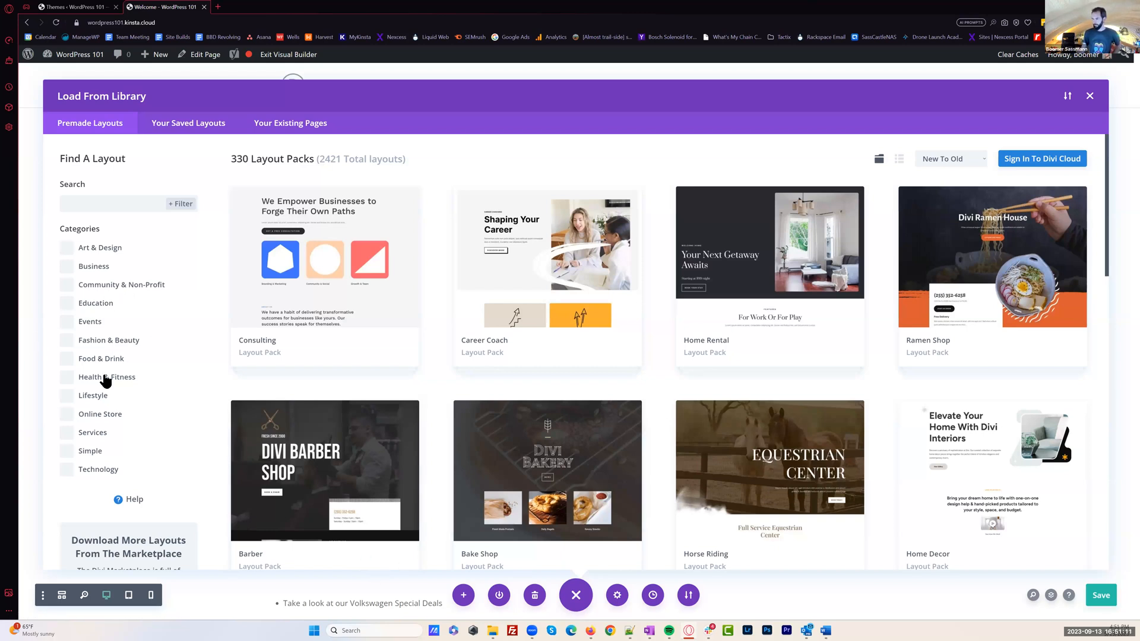
click(79, 360)
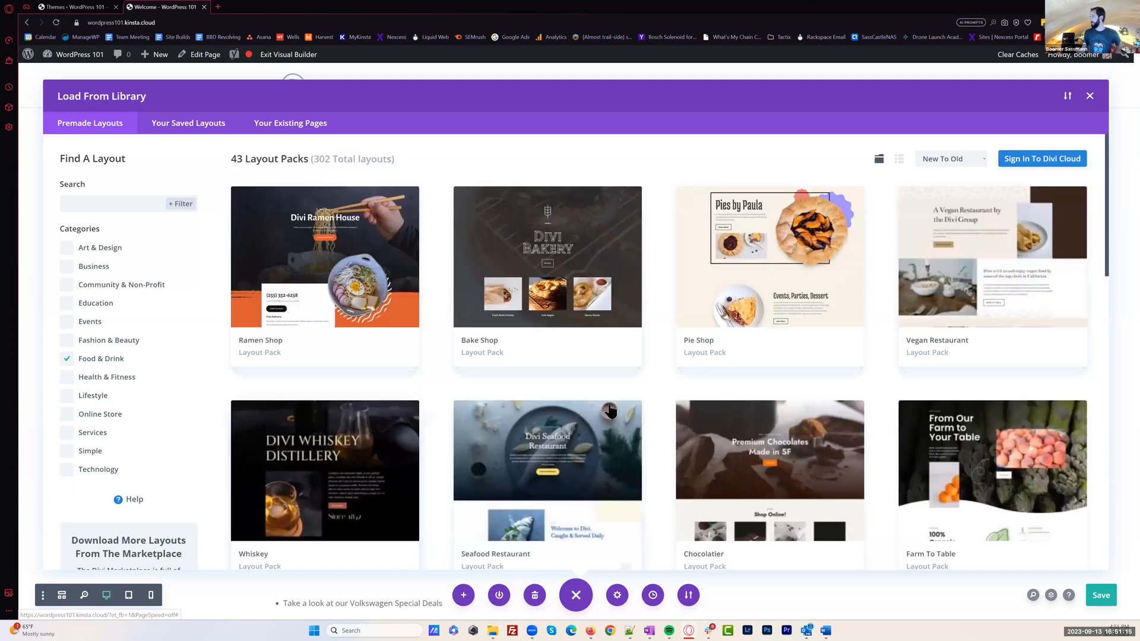
scroll(609, 409, down, 5)
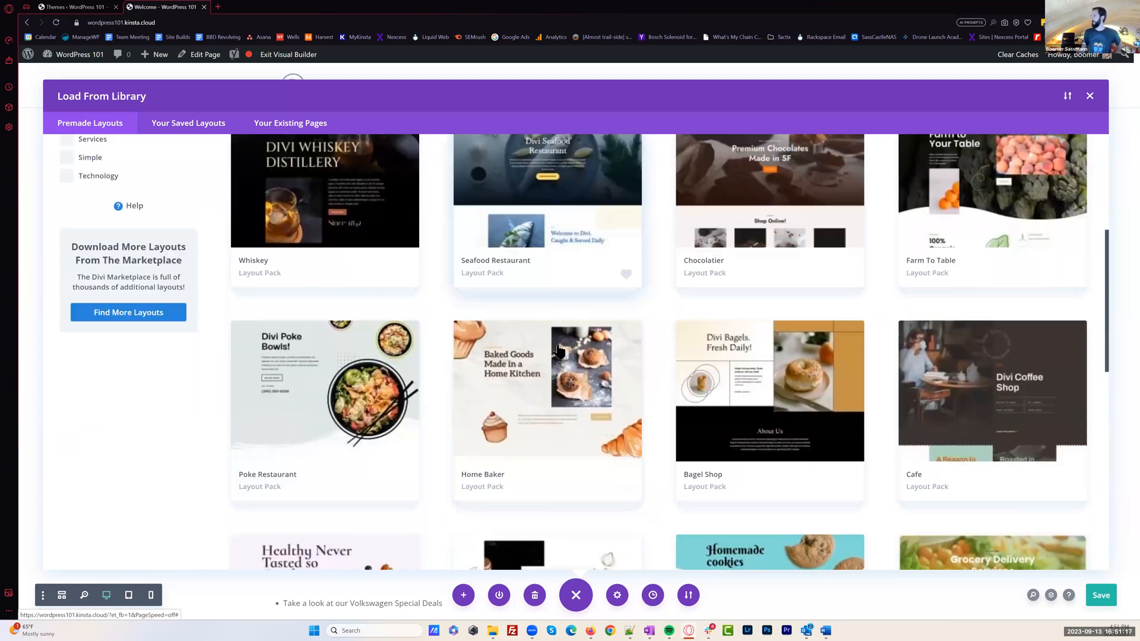
scroll(558, 351, down, 1)
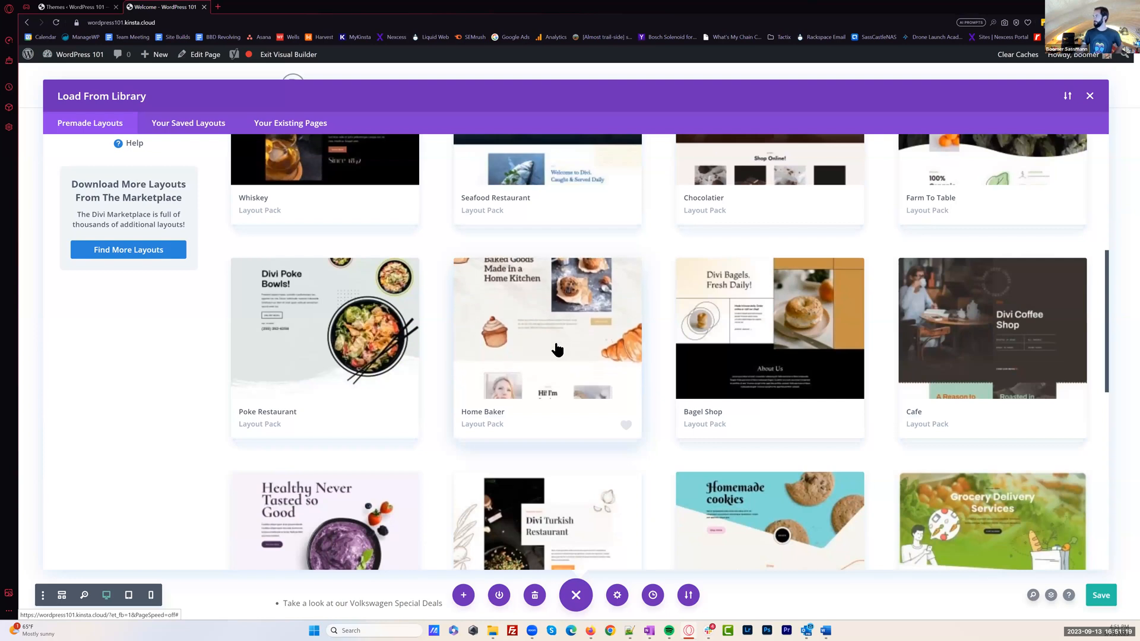
scroll(544, 343, up, 3)
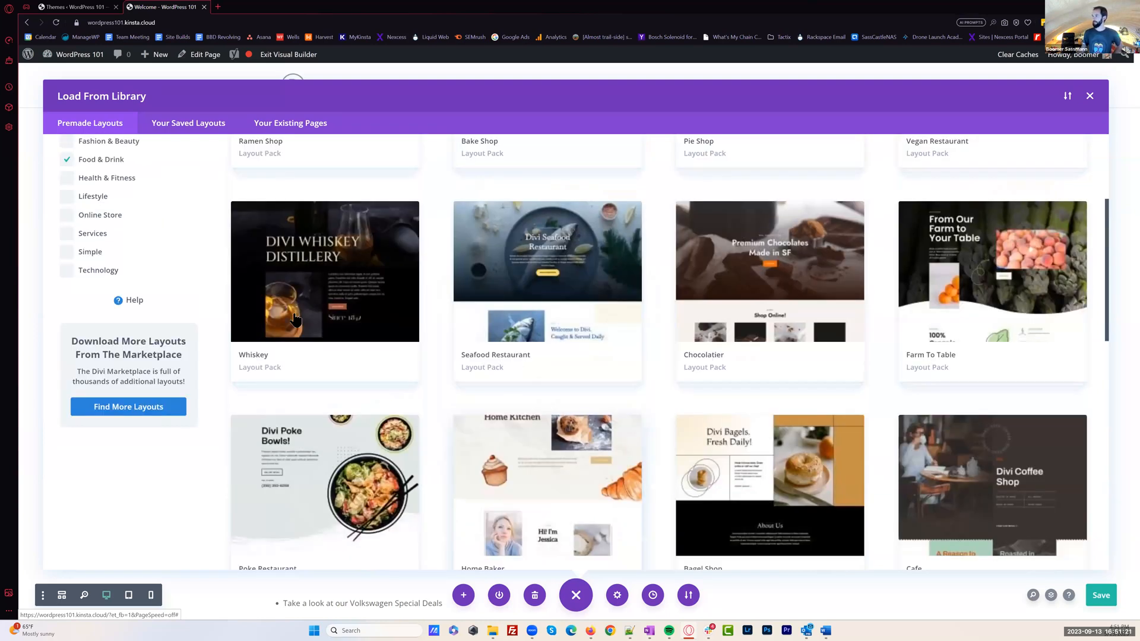
scroll(295, 319, up, 3)
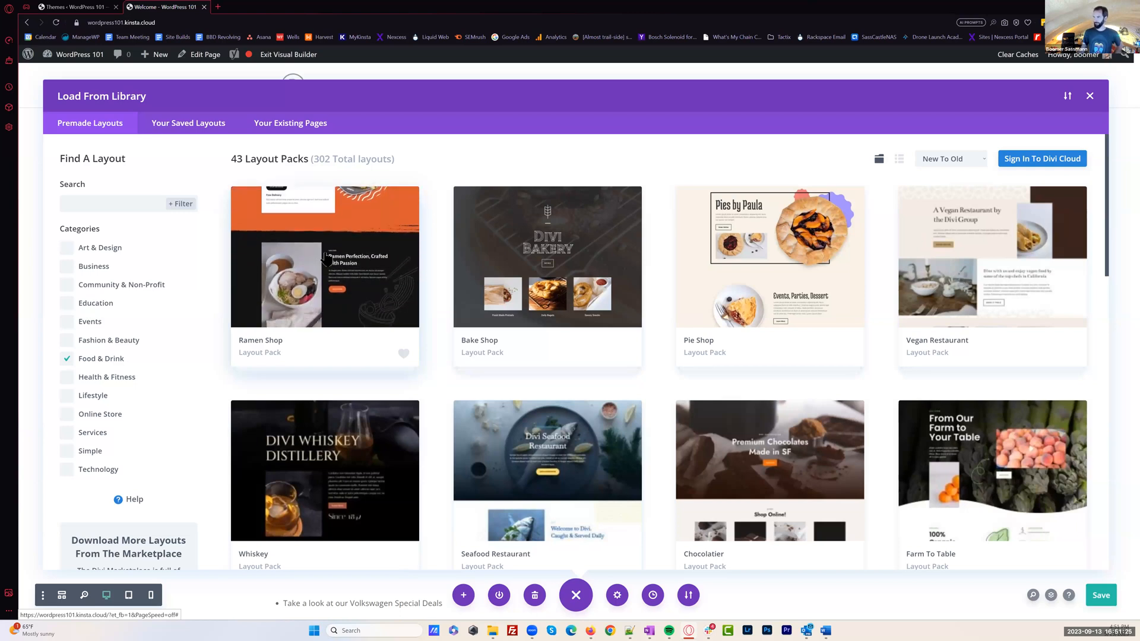
Preview the Ramen Shop pack's landing layout, then choose its Home layout for the page, replacing the existing content
click(325, 258)
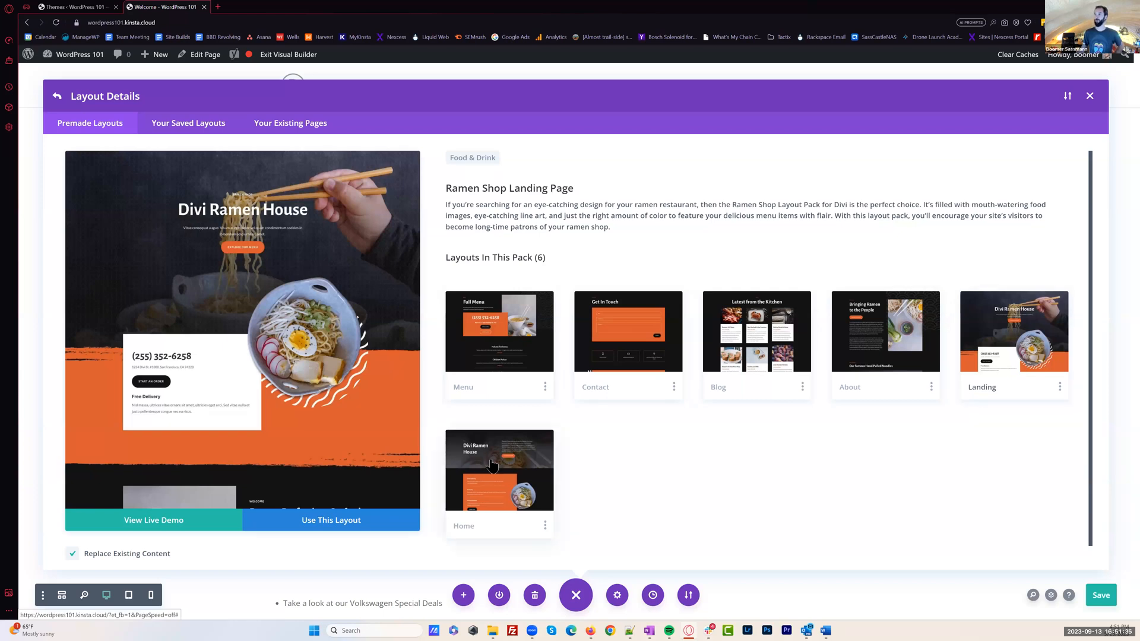
scroll(205, 286, down, 9)
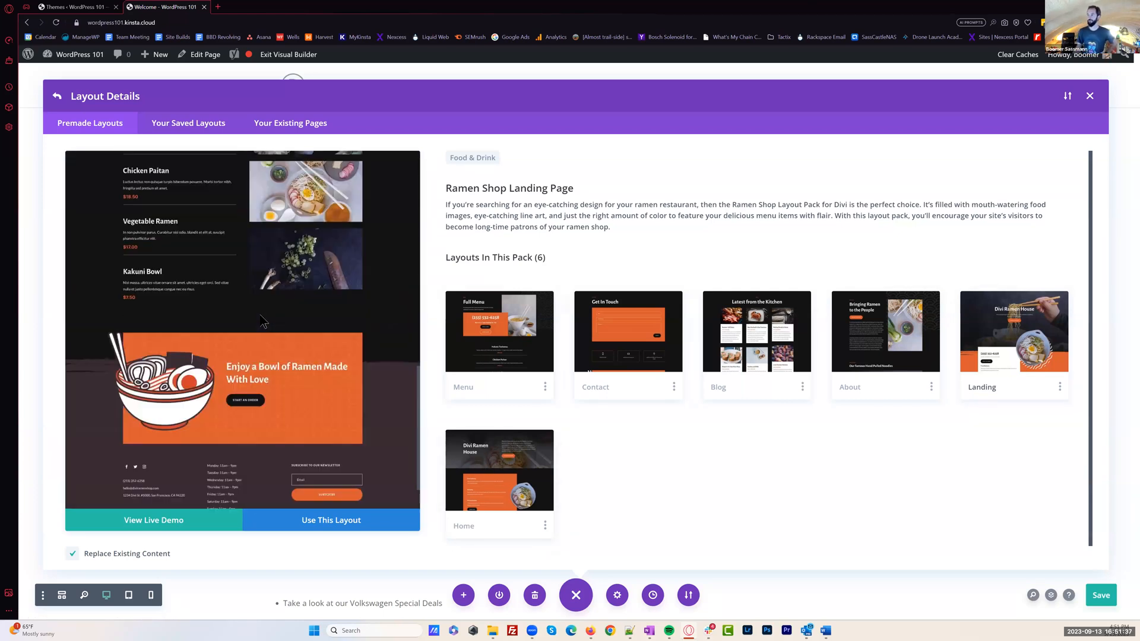
scroll(259, 321, up, 9)
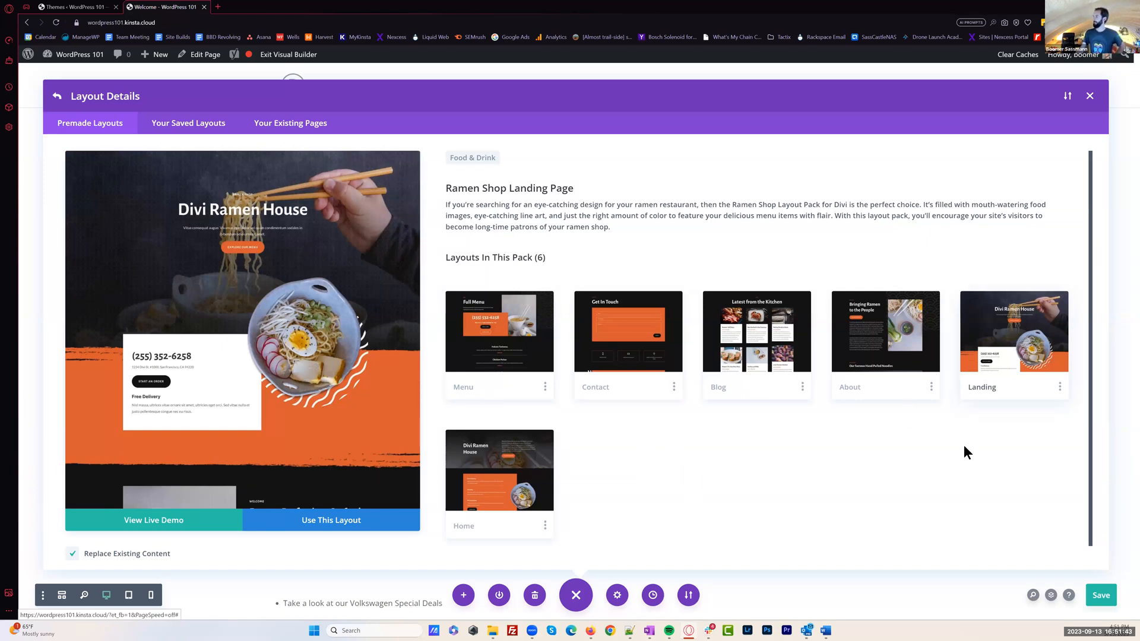
click(488, 472)
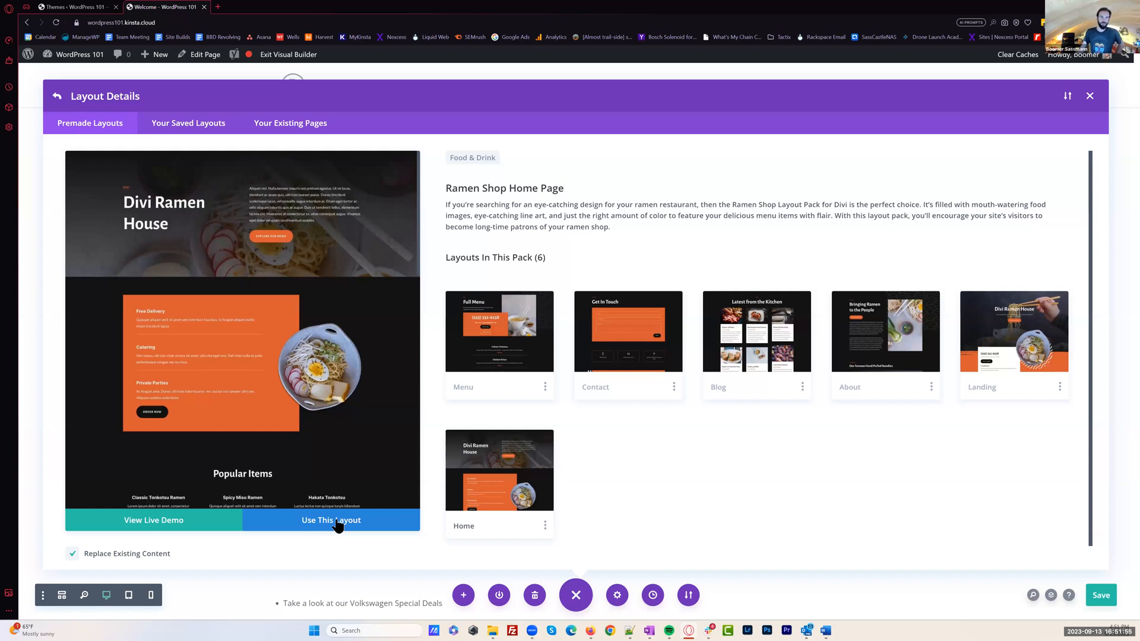
click(337, 521)
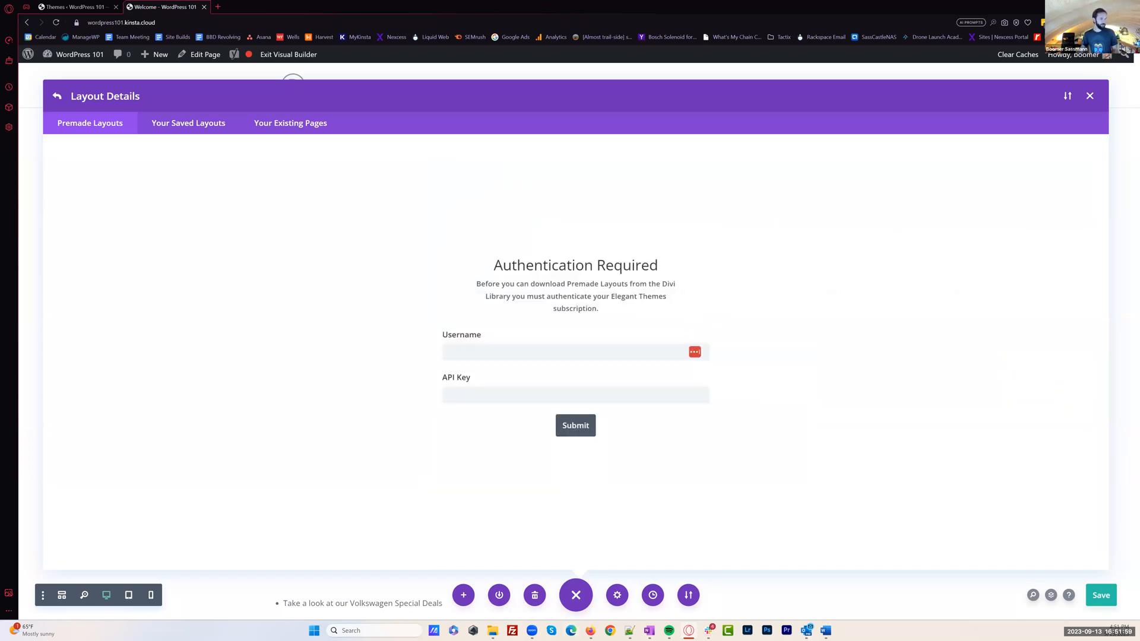
Authenticate the Elegant Themes subscription with the account username and API key, and import the layout with its design presets
click(572, 350)
key(ctrl+v)
key(alt+Tab)
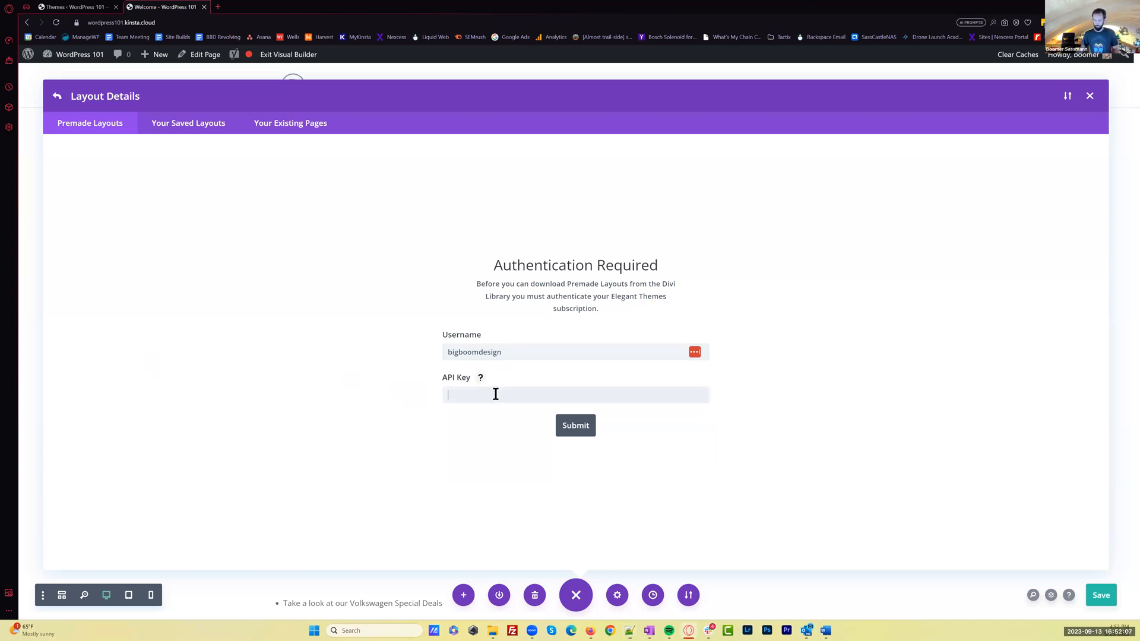
key(ctrl+v)
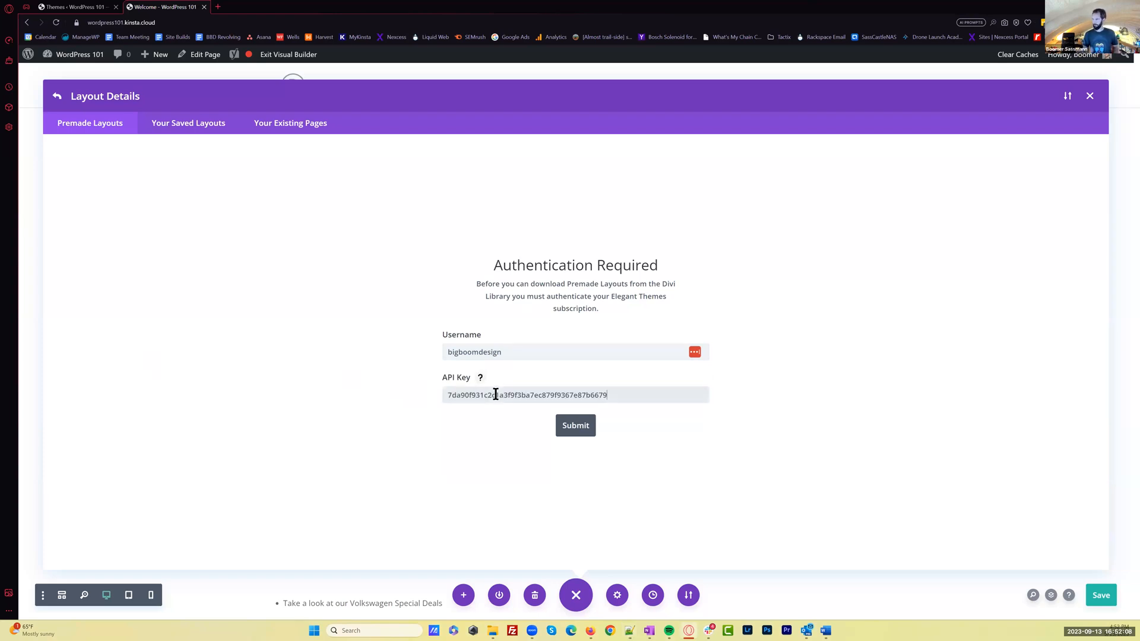
click(569, 432)
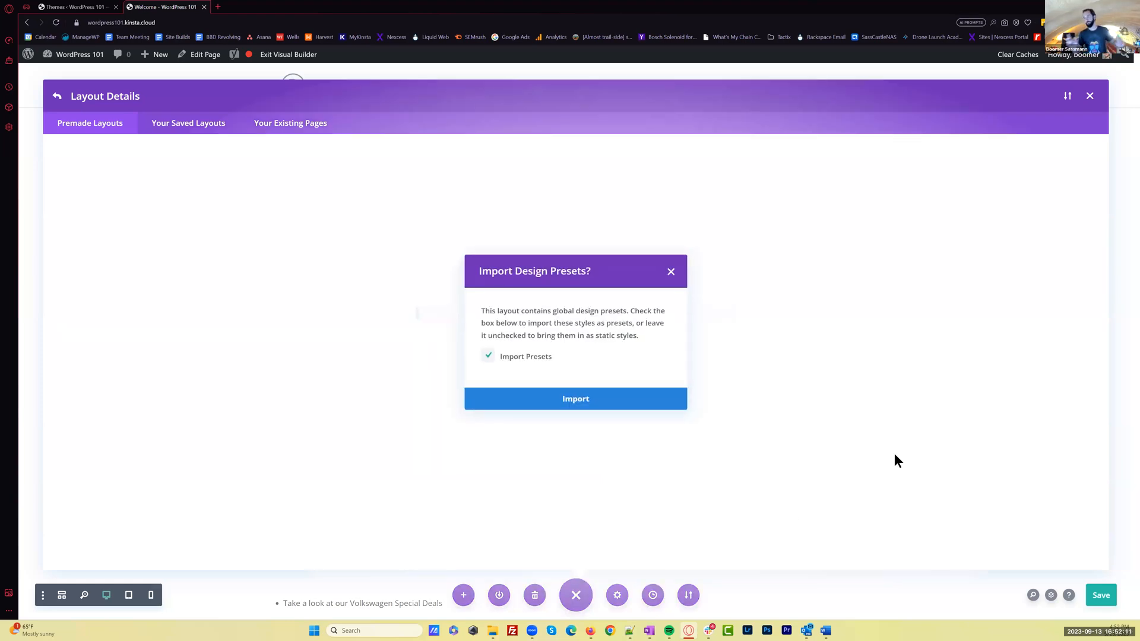
click(569, 399)
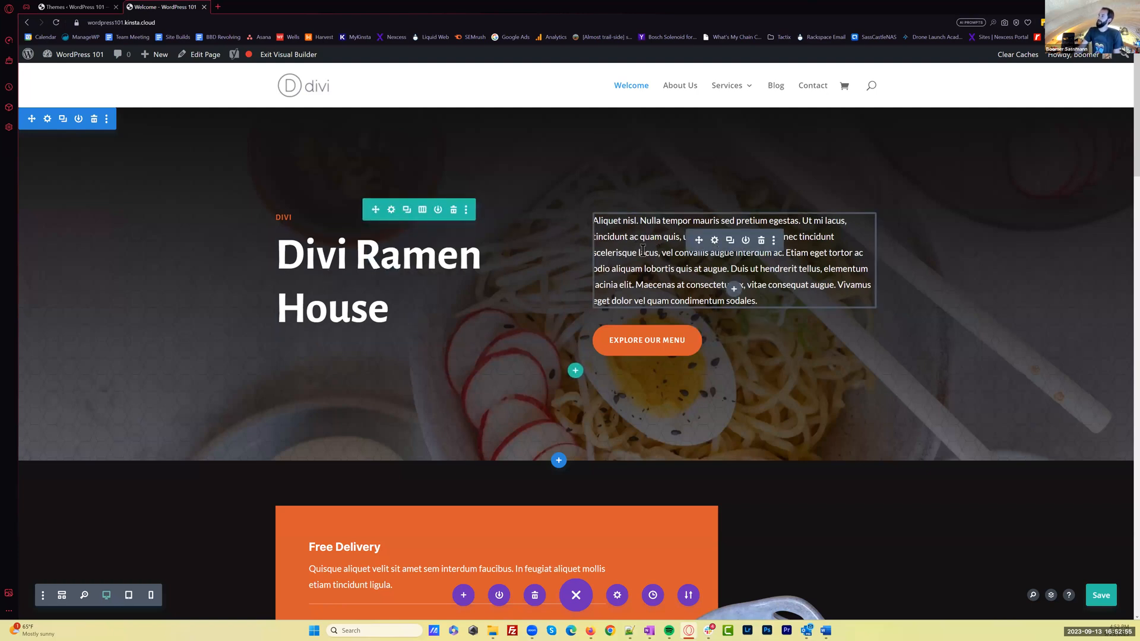
Enlarge the module settings window and shorten the hero button's text to "Our Menu"
click(715, 241)
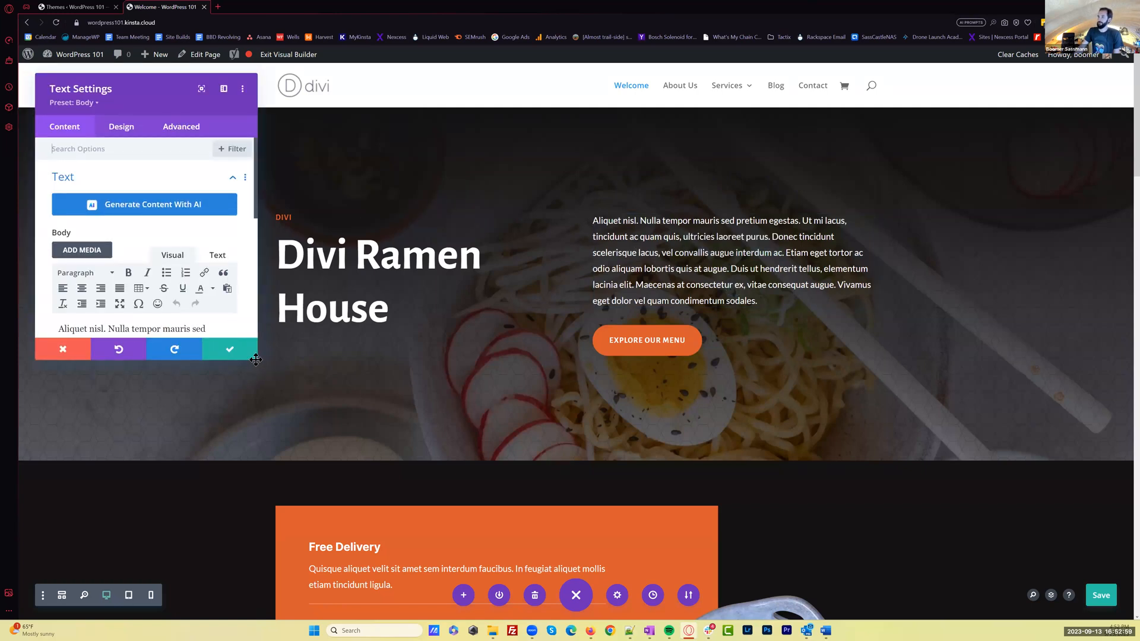
drag(256, 358, 413, 483)
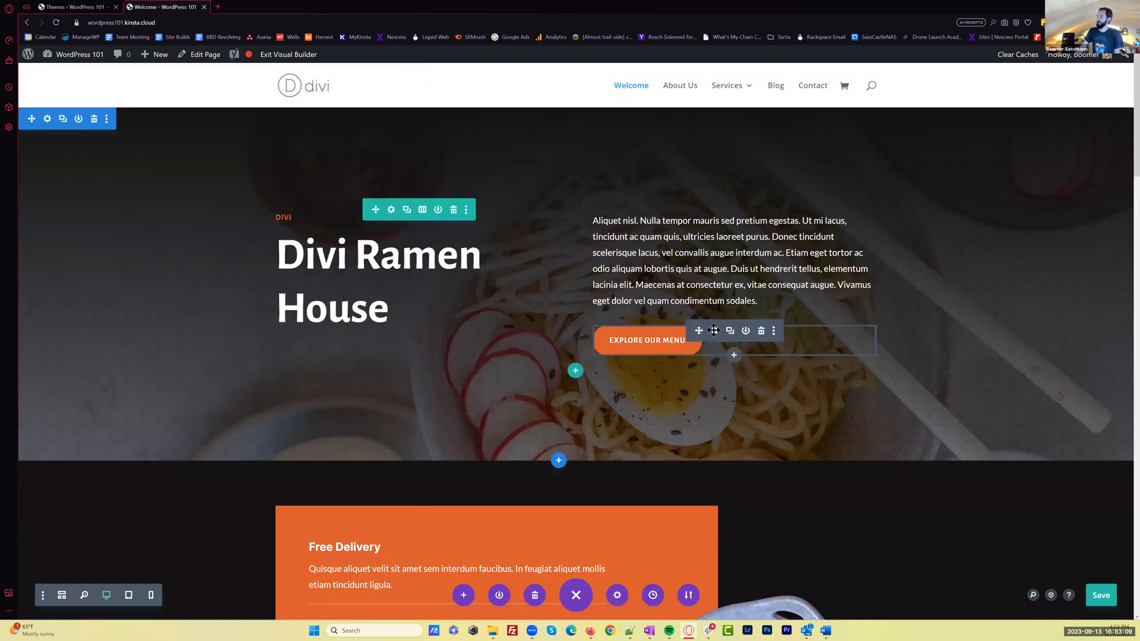
click(714, 332)
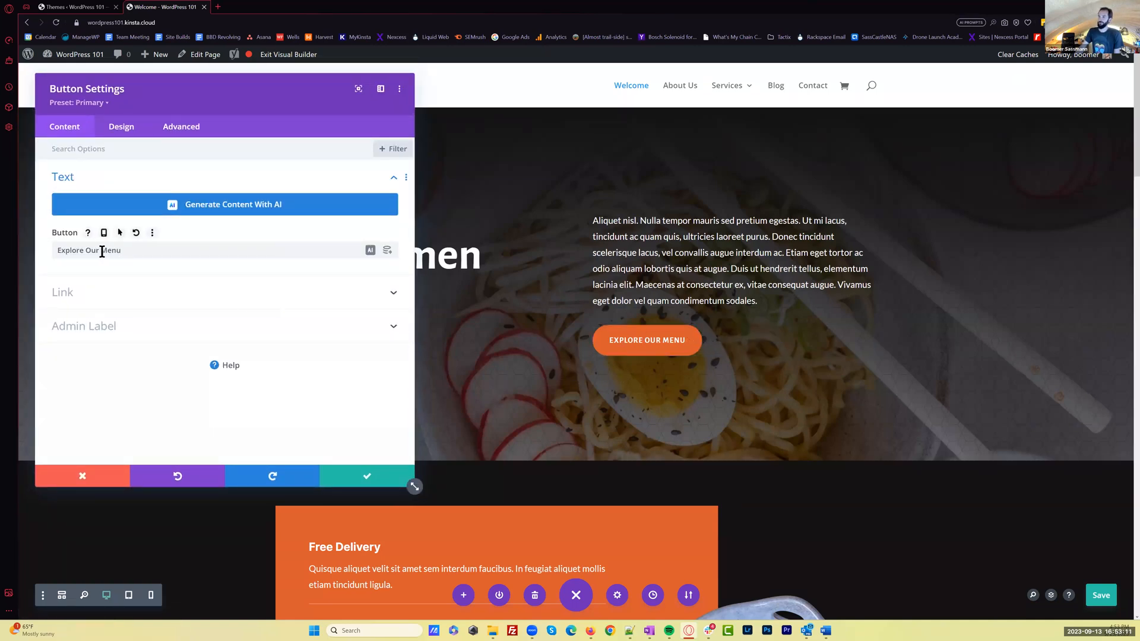
drag(87, 250, 34, 246)
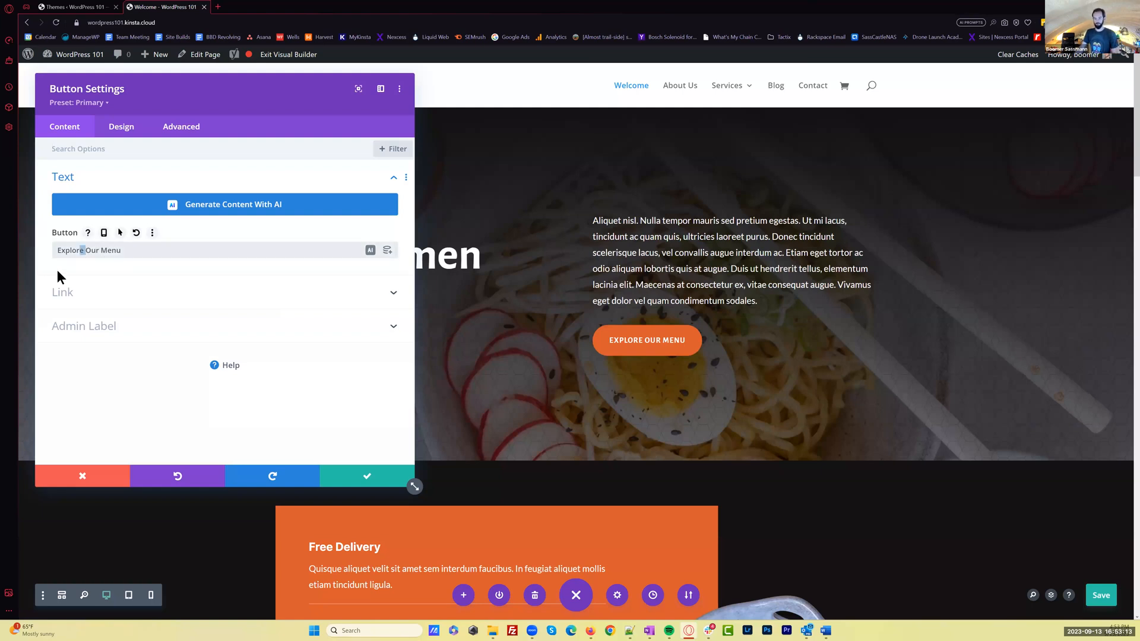
key(BackSpace)
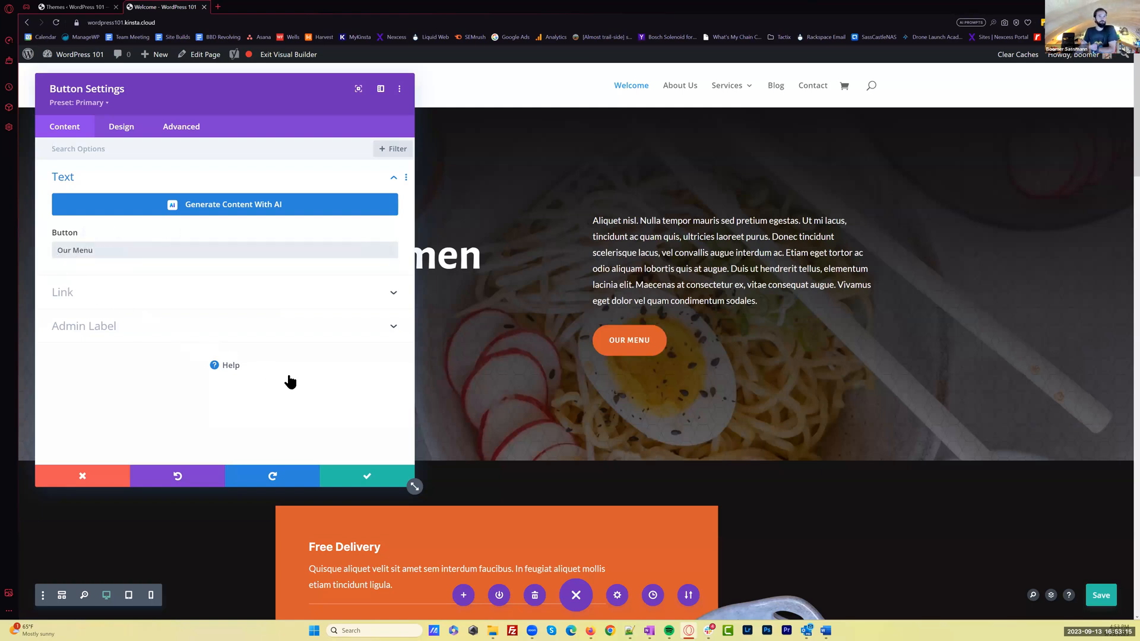
click(368, 480)
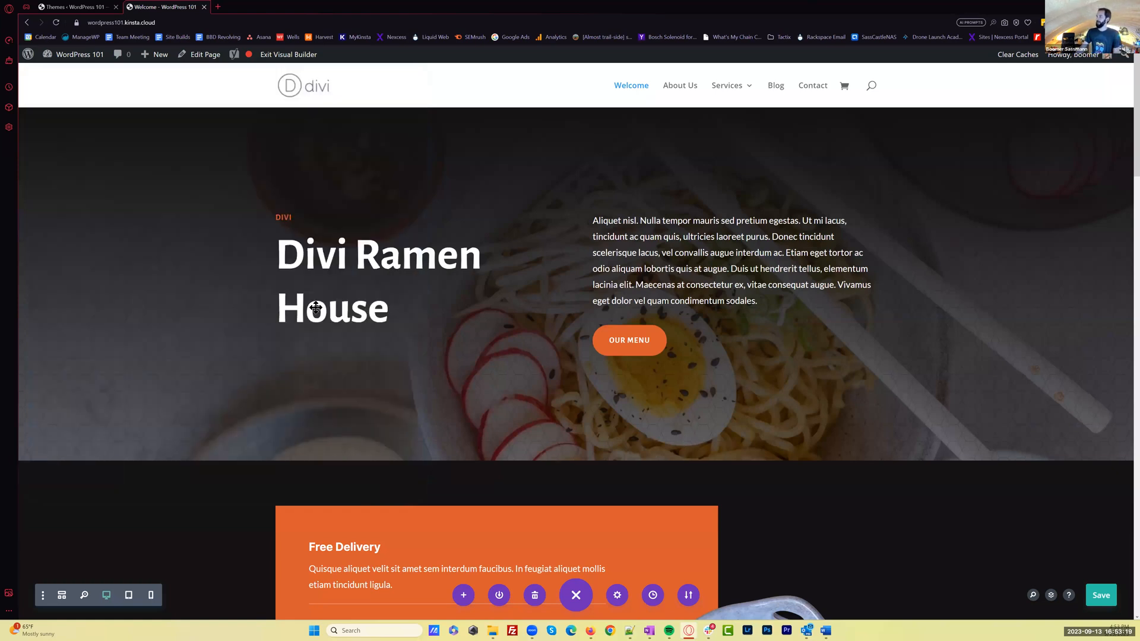
Examine the ramen bowl image's settings and review the remaining sections further down the page
scroll(487, 497, down, 1)
scroll(488, 497, down, 4)
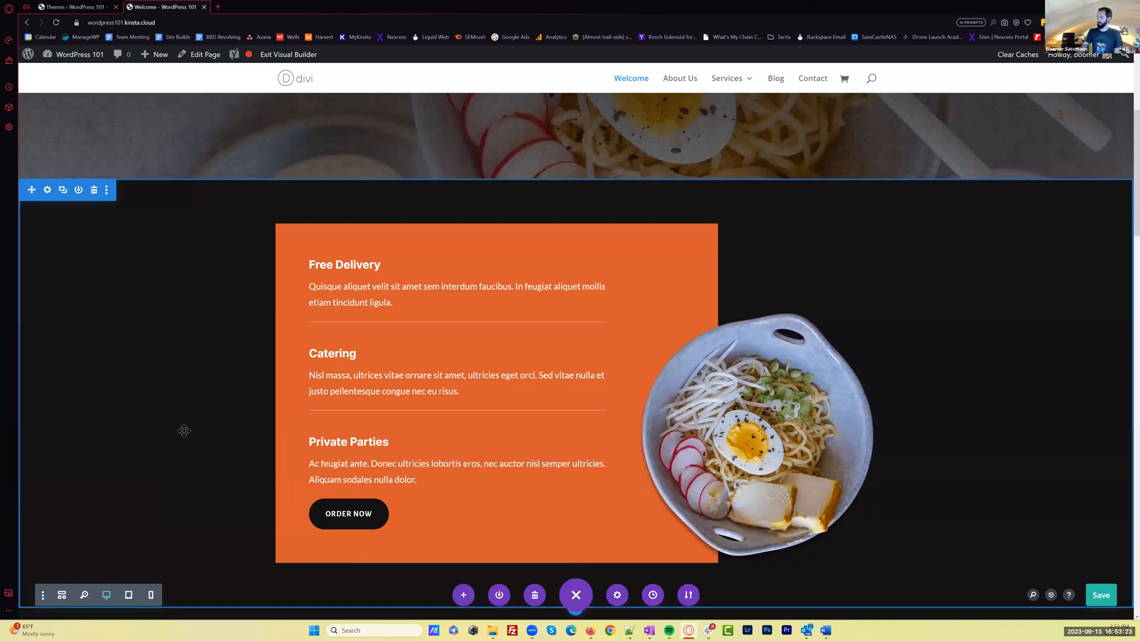
mouse_move(753, 397)
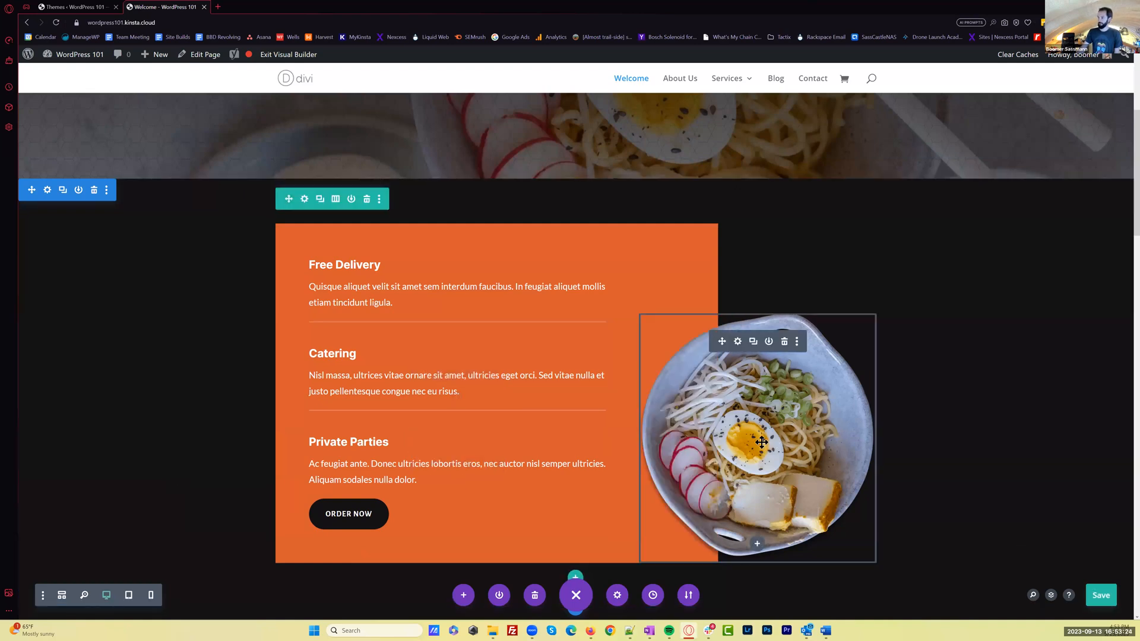
click(738, 342)
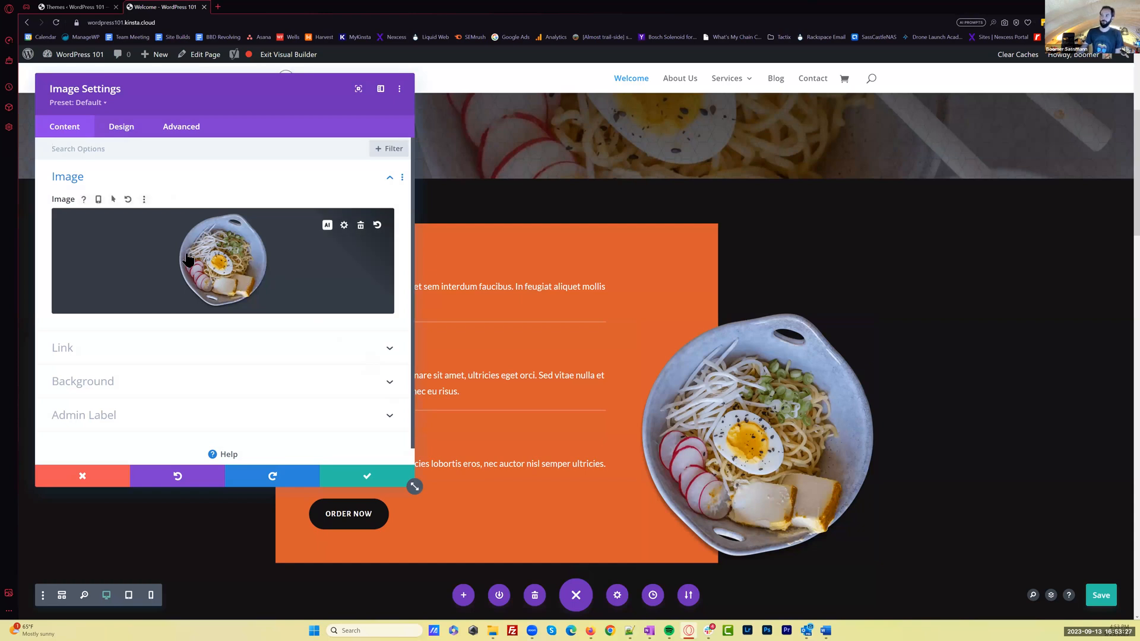
click(366, 475)
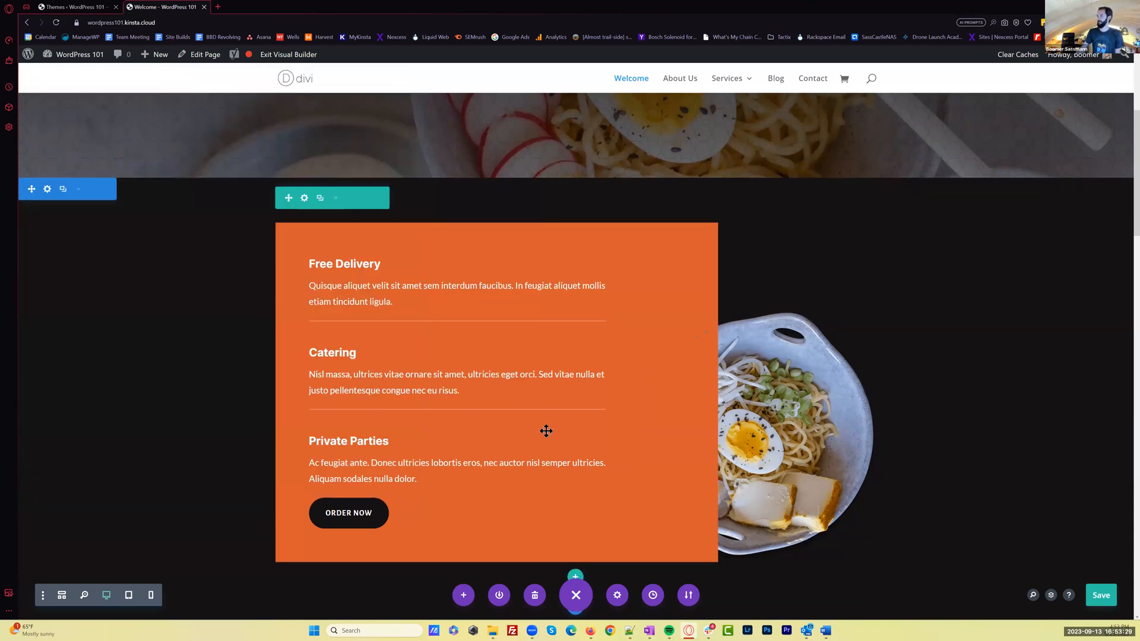
scroll(648, 447, down, 10)
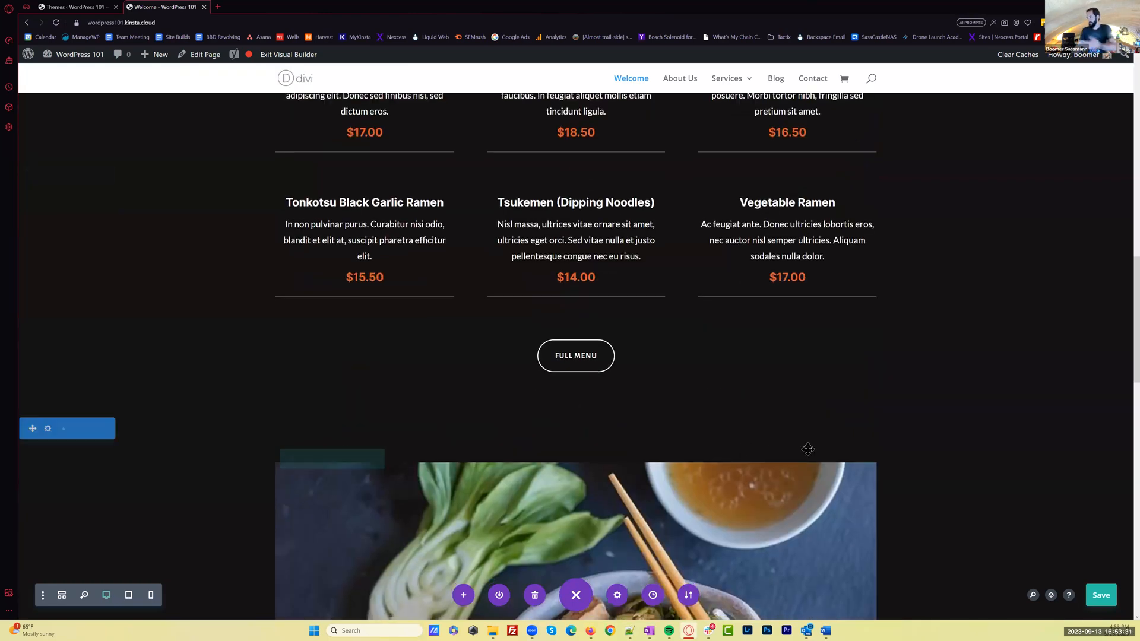
scroll(808, 450, down, 3)
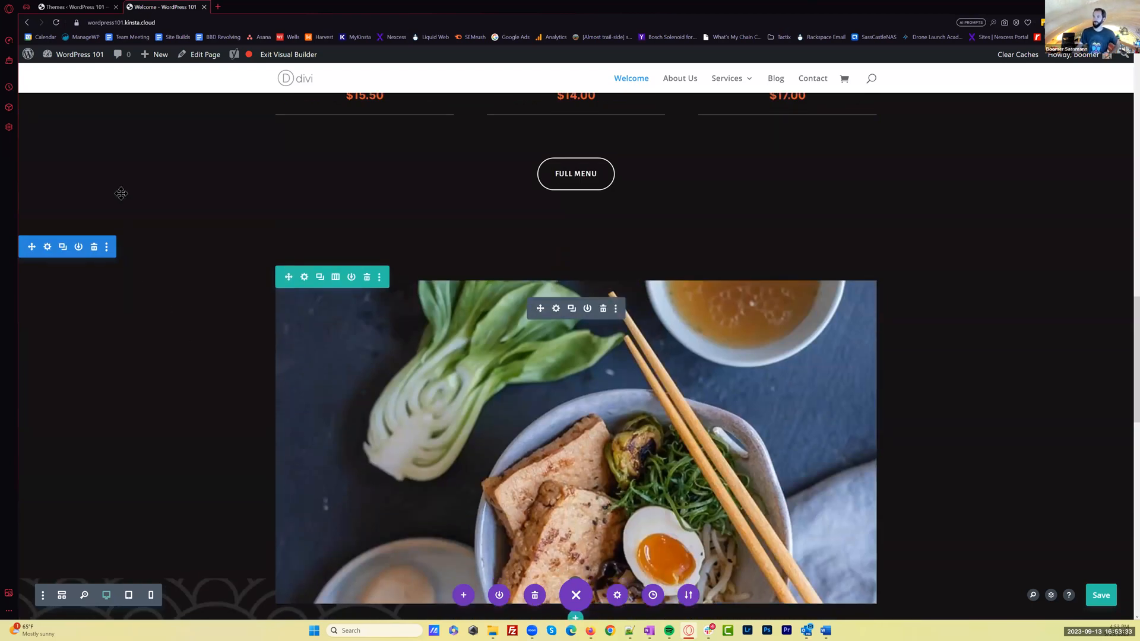
scroll(101, 161, down, 2)
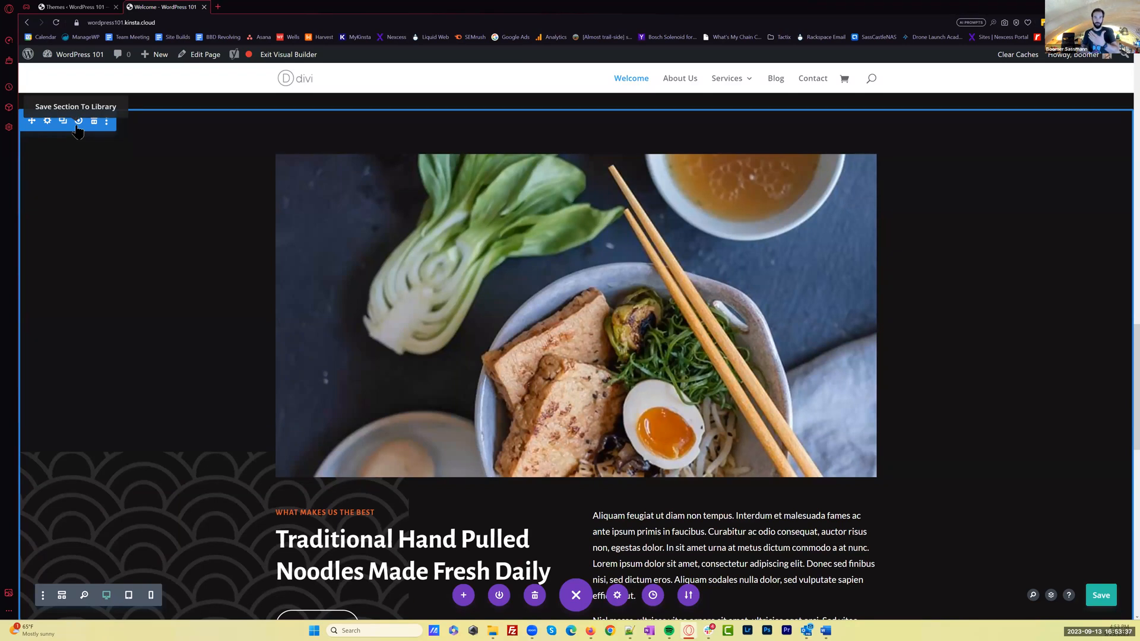
scroll(1027, 577, down, 1)
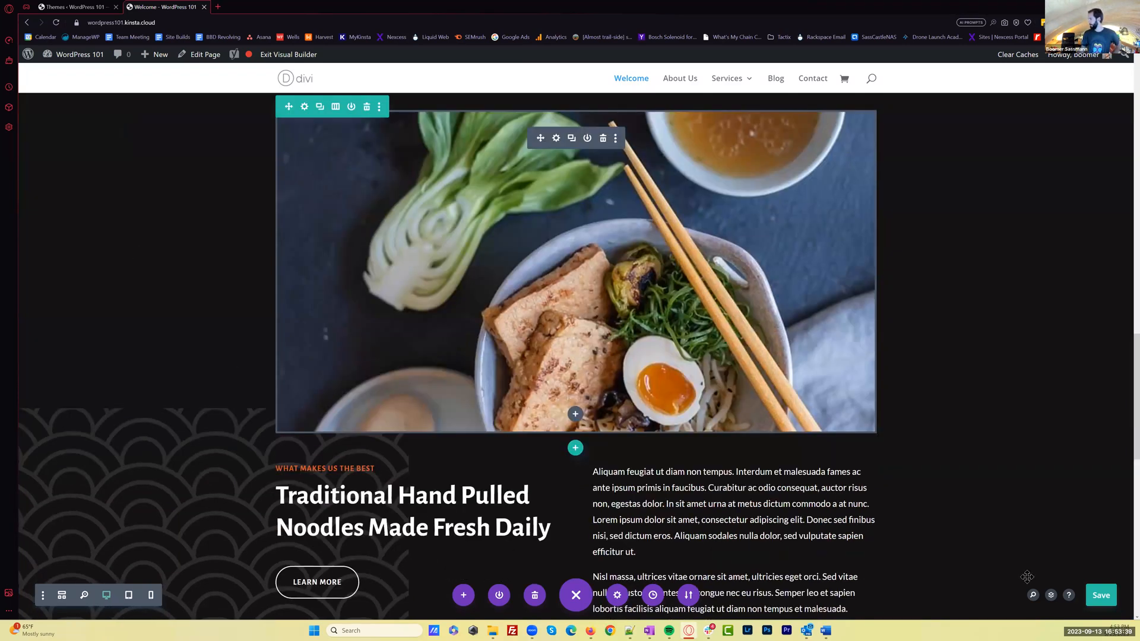
scroll(435, 98, down, 4)
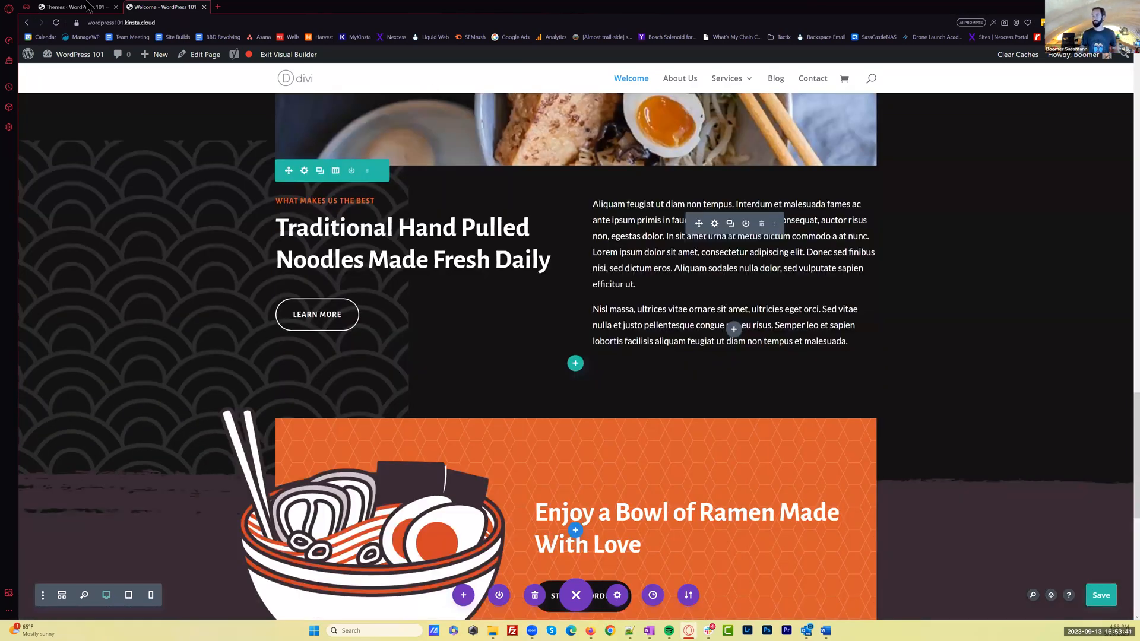
Go to the admin's list of pages and open About Us, Contact, Services and Testimonials for editing in separate browser tabs
click(88, 7)
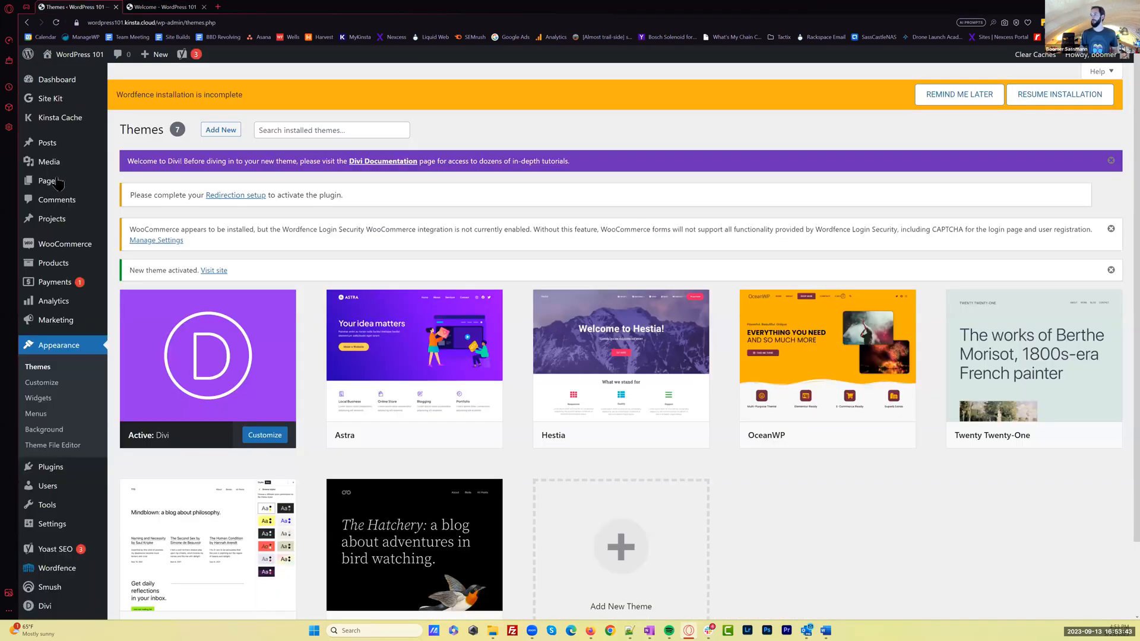
click(49, 181)
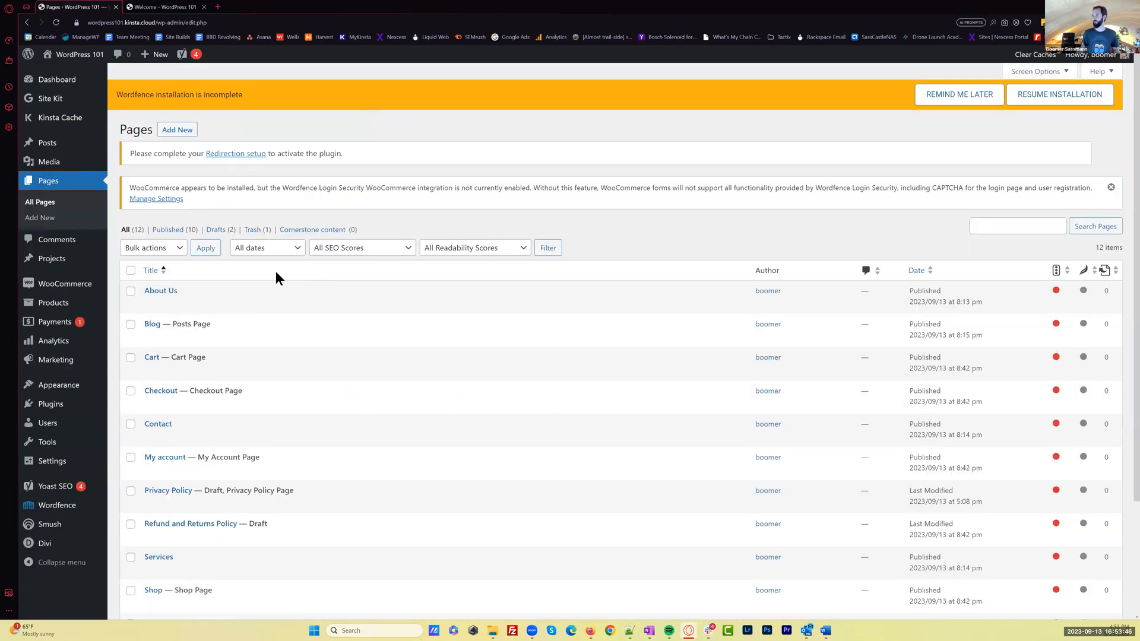
scroll(157, 208, down, 2)
middle_click(161, 202)
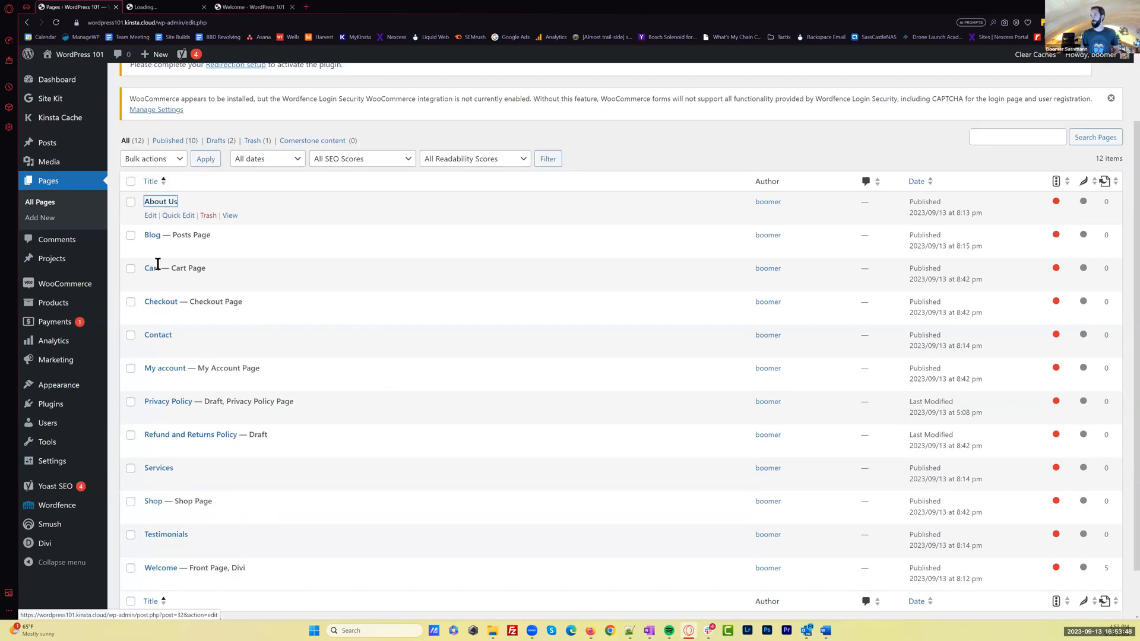
middle_click(159, 335)
middle_click(158, 468)
middle_click(166, 535)
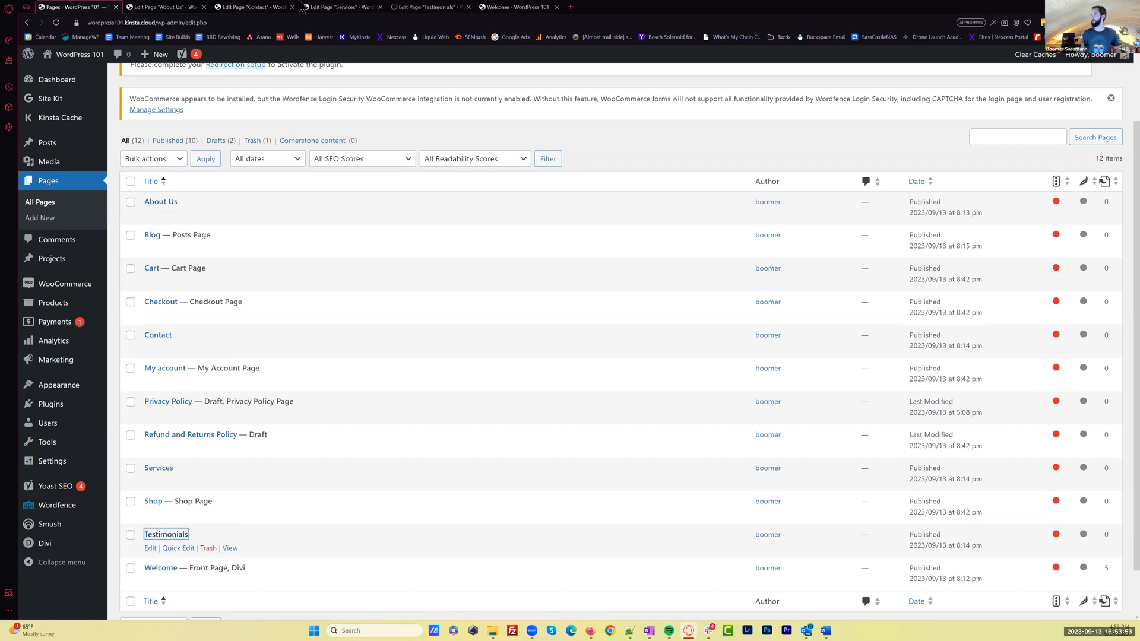
Enable the Divi Builder on the About Us, Contact, Services and Testimonials pages
click(161, 6)
click(197, 293)
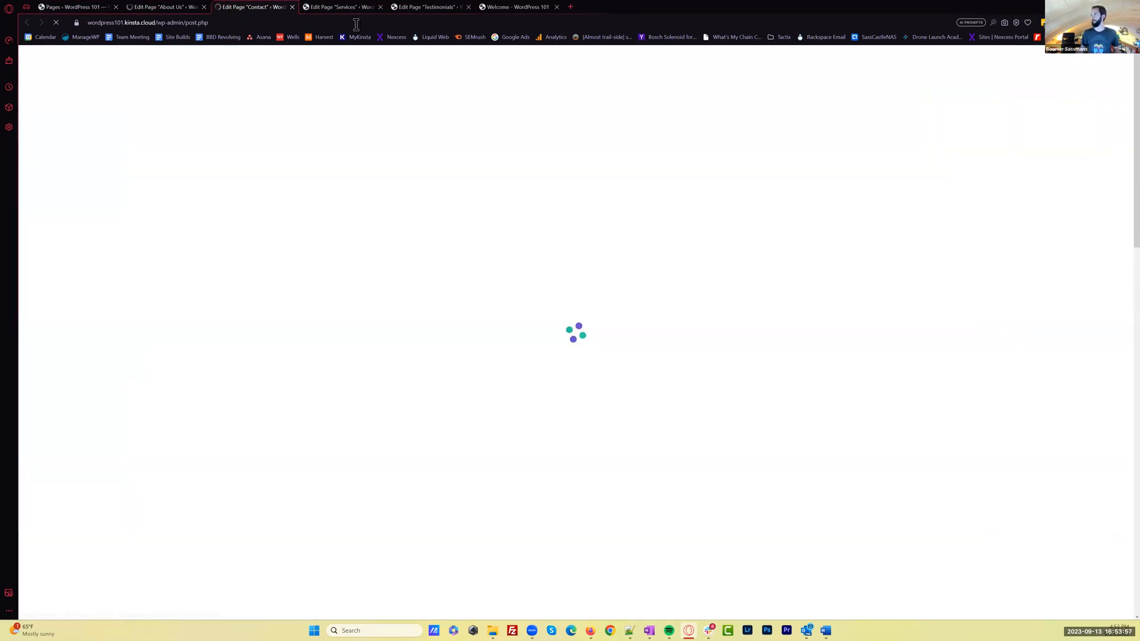
click(339, 6)
click(418, 6)
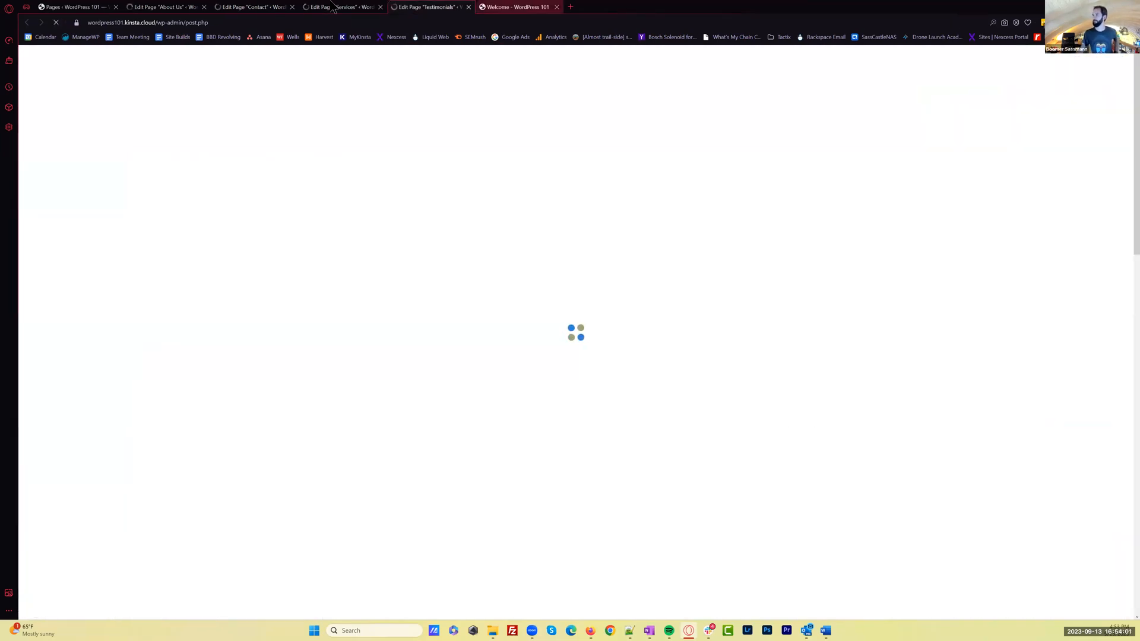
click(517, 6)
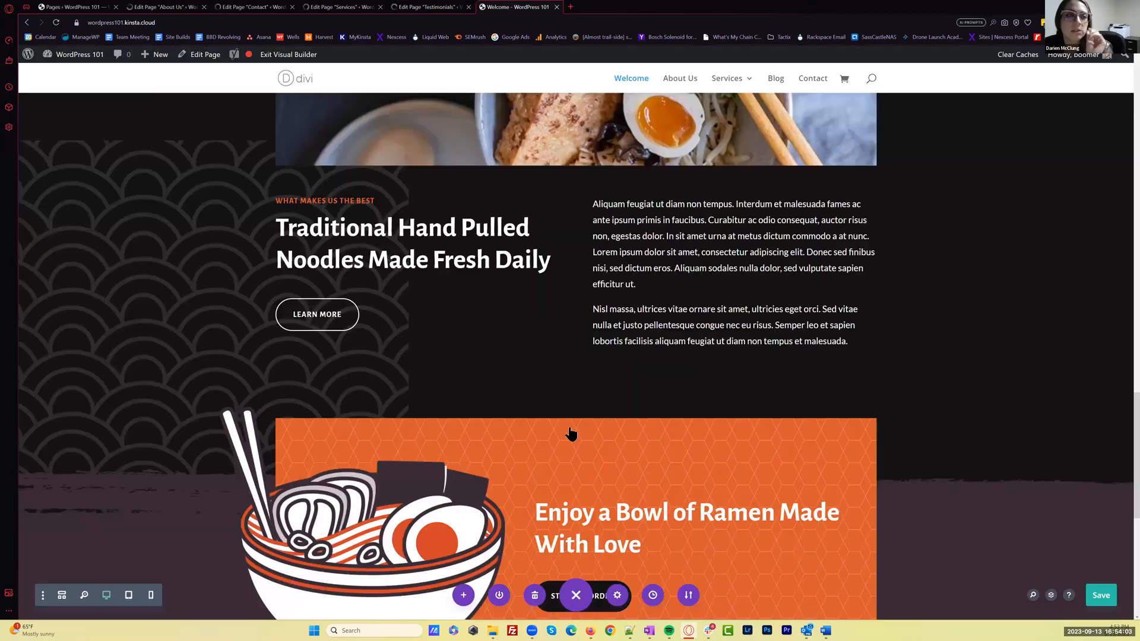
click(172, 7)
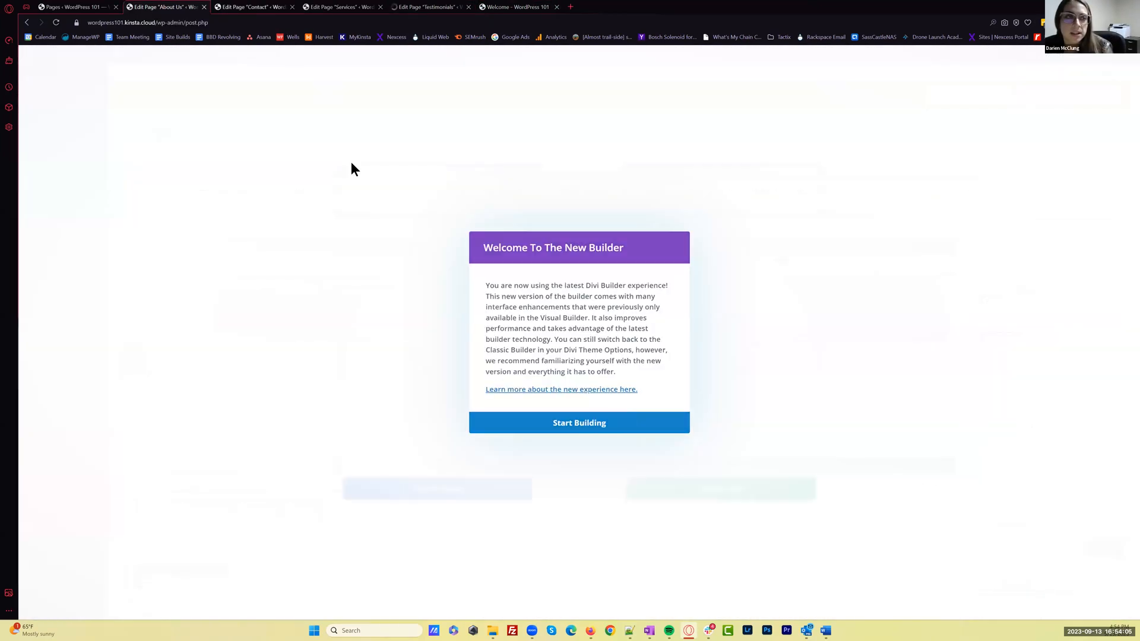
click(261, 7)
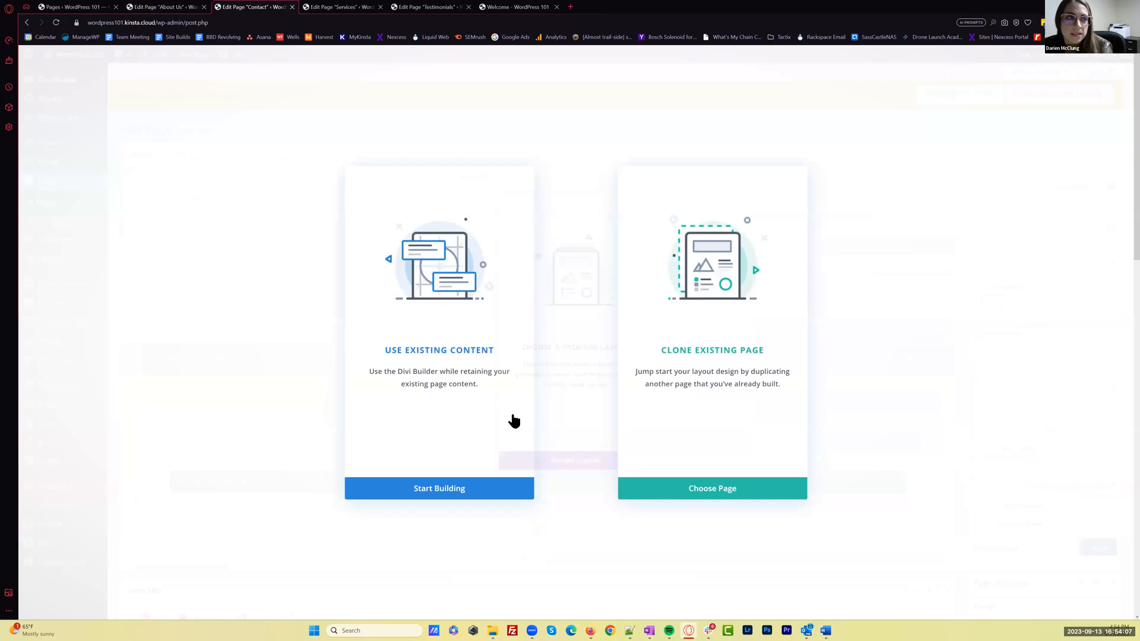
click(576, 485)
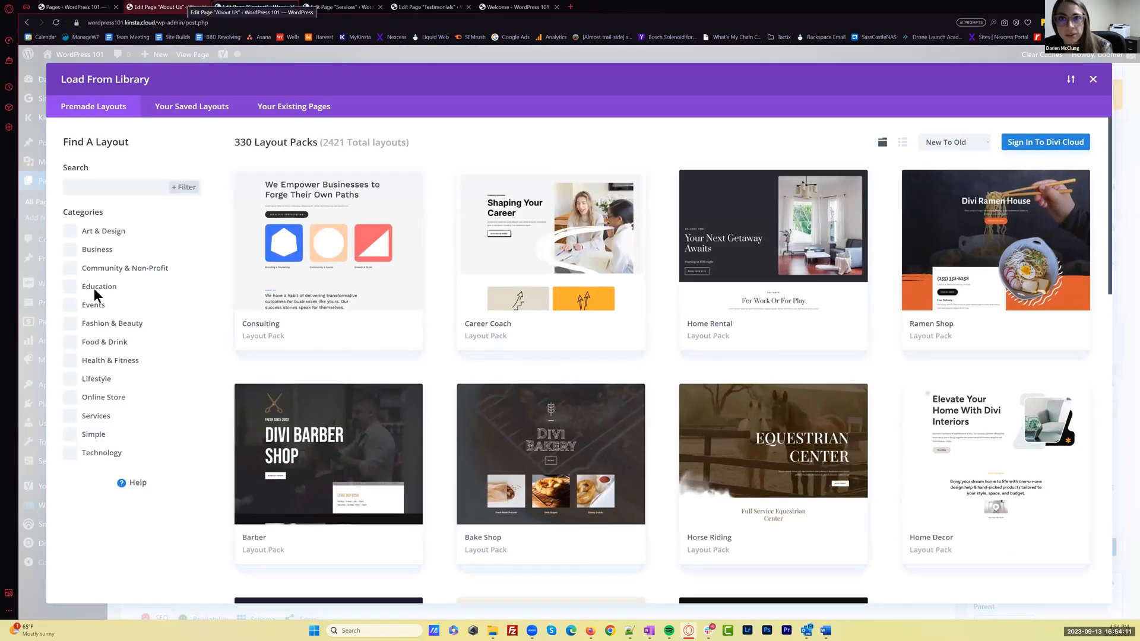
click(71, 342)
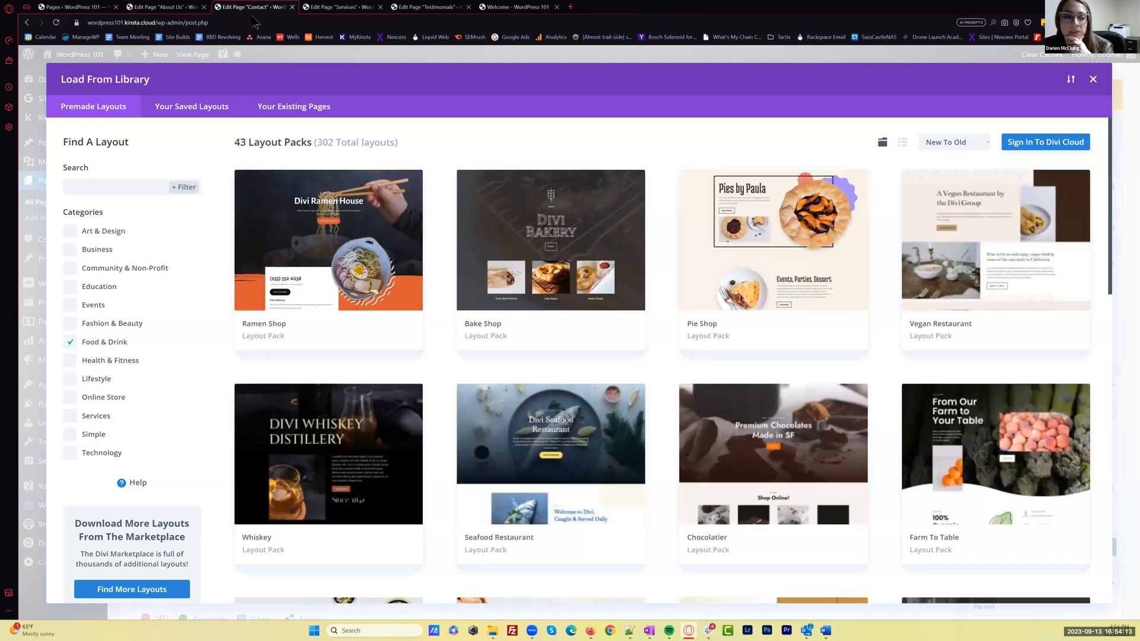
Open the About Us page in the front-end Visual Builder and exit the builder again
click(199, 7)
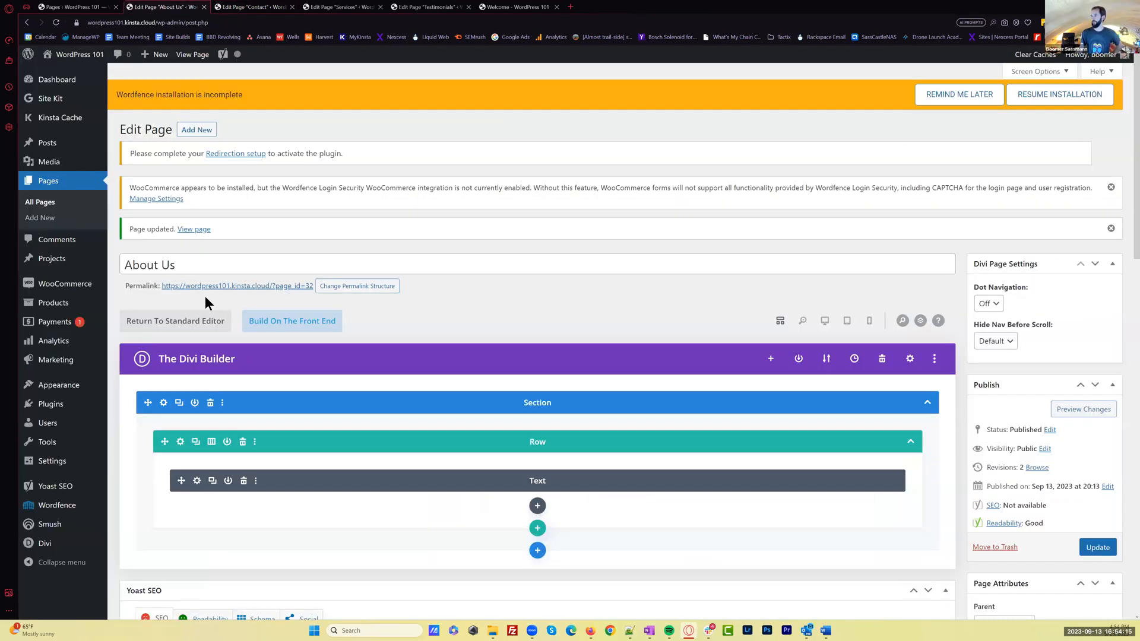
click(297, 324)
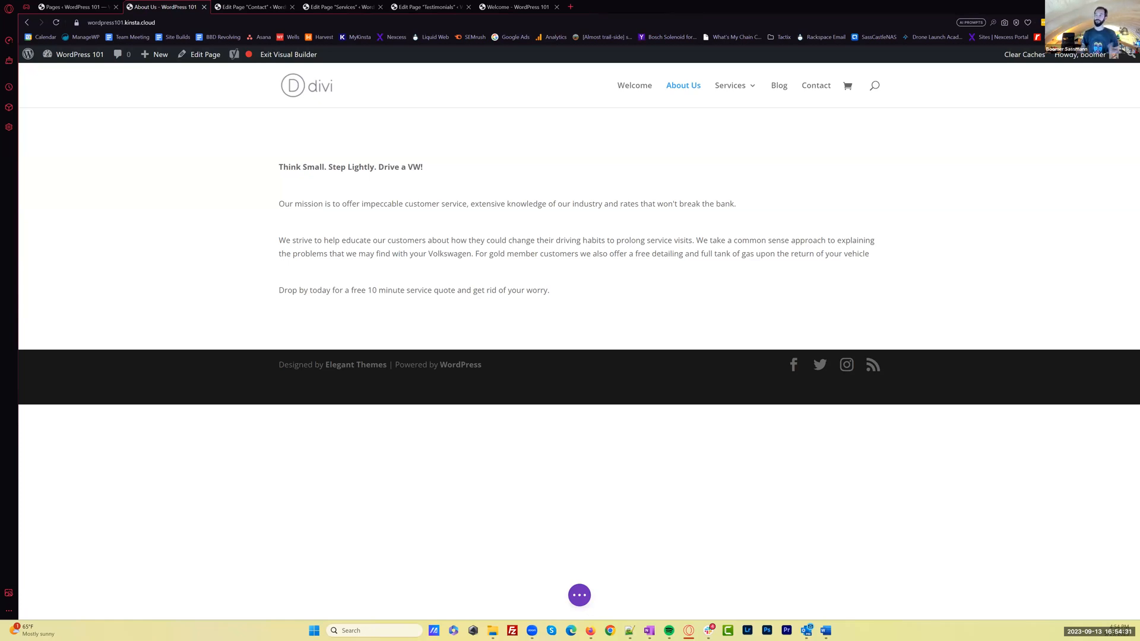
click(272, 55)
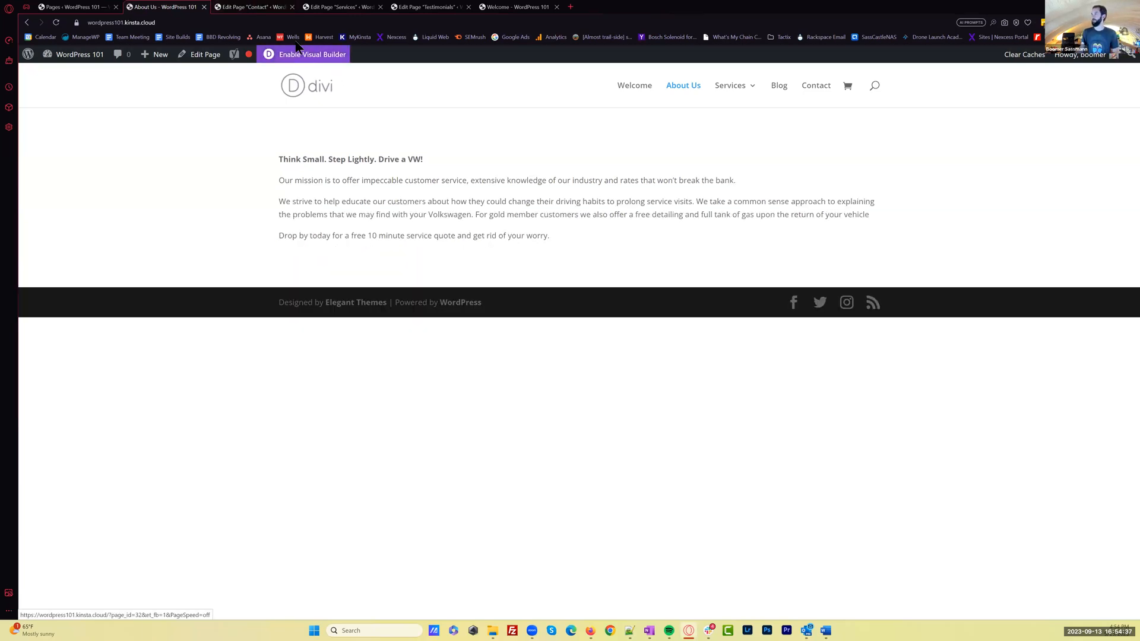
Close the layout library on the Contact page and open that page in the front-end Visual Builder
key(ctrl+Tab)
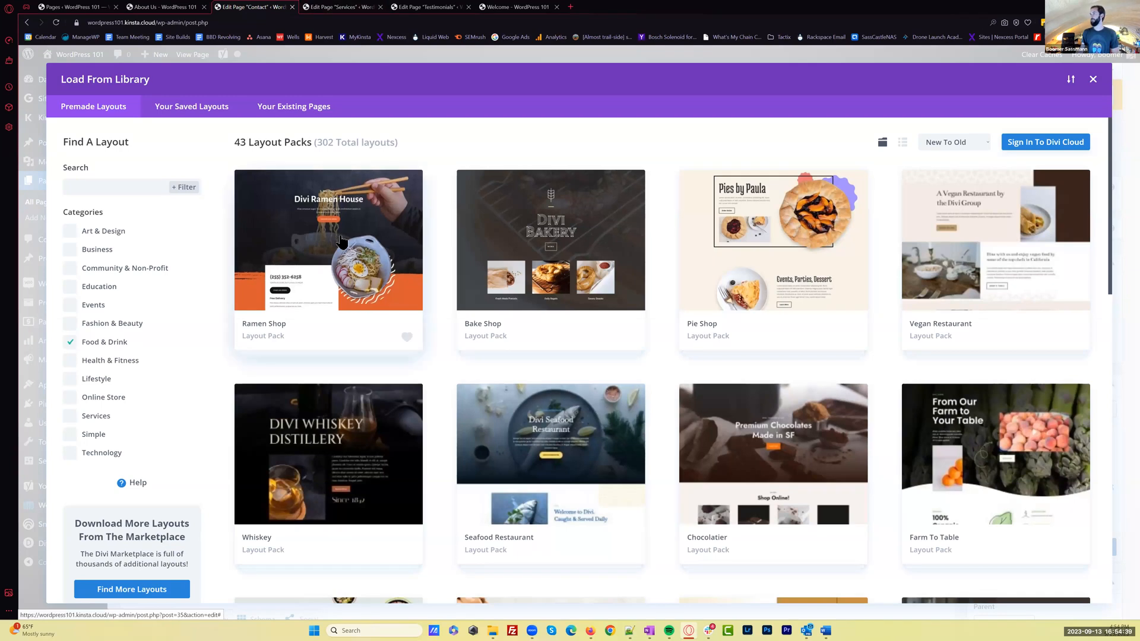
click(386, 51)
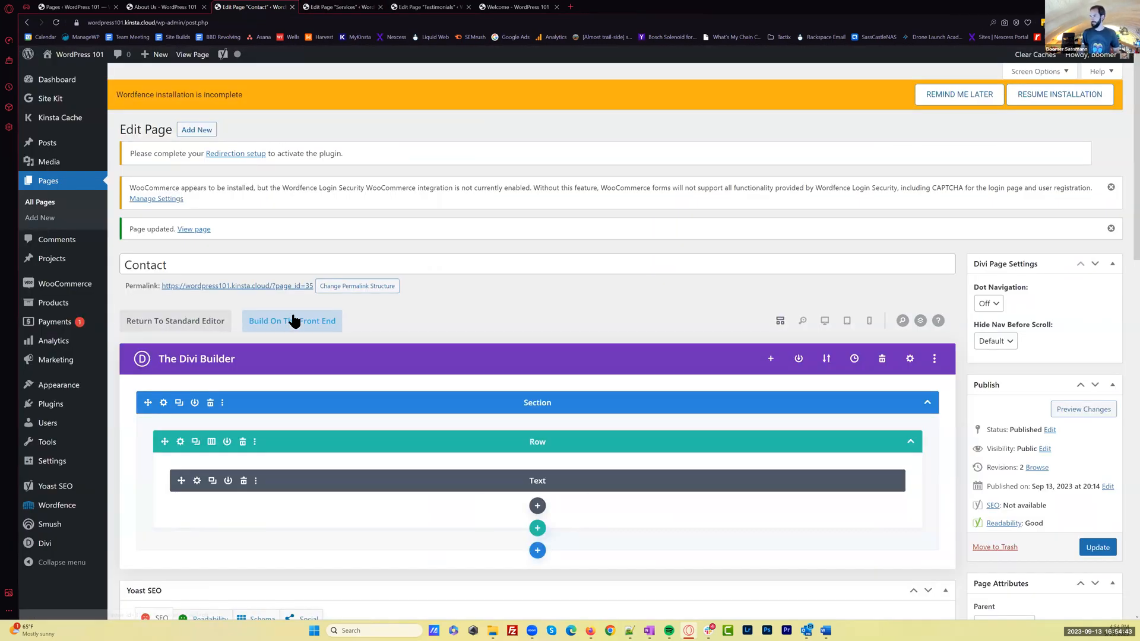
click(297, 324)
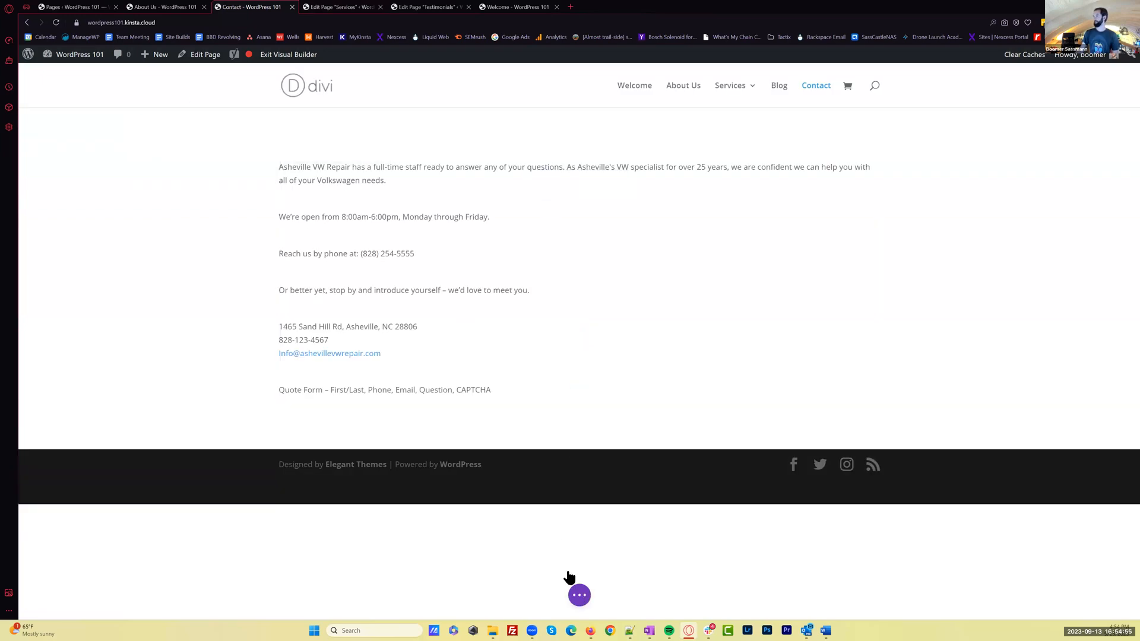
Replace the Contact page's content with the Contact layout from the Food & Drink Ramen Shop pack, importing its design presets
click(577, 593)
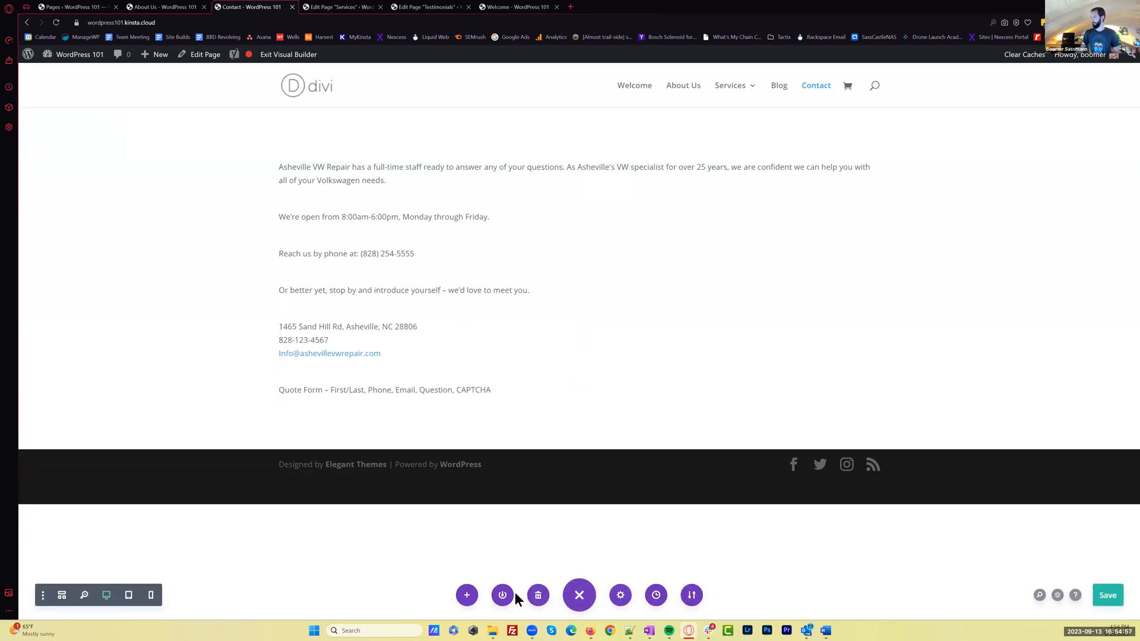
click(467, 595)
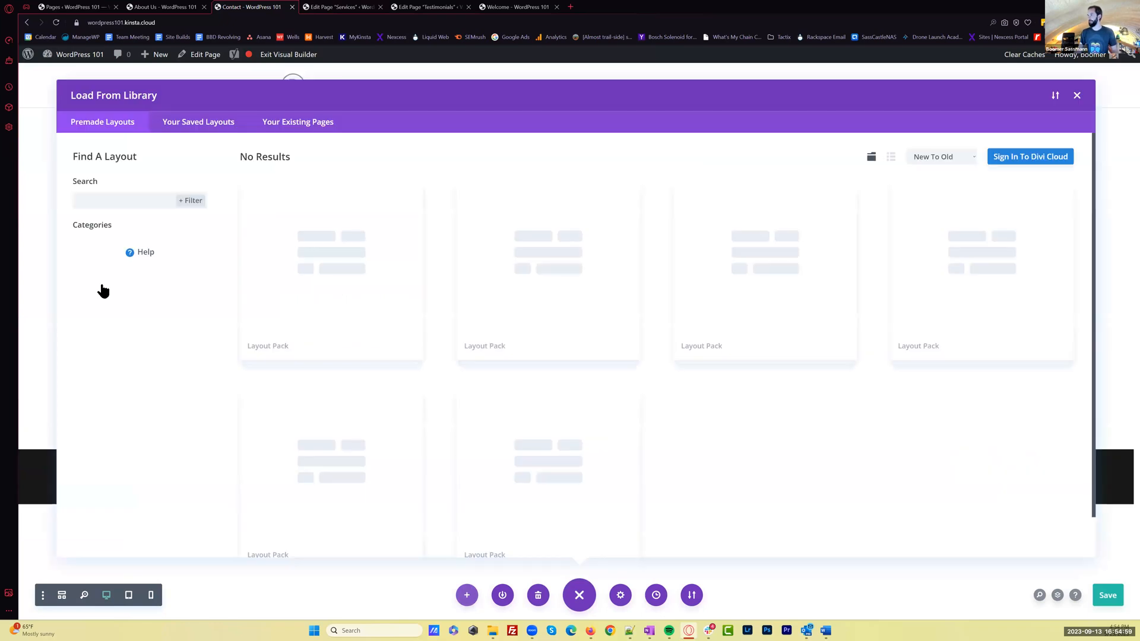
click(67, 360)
click(312, 246)
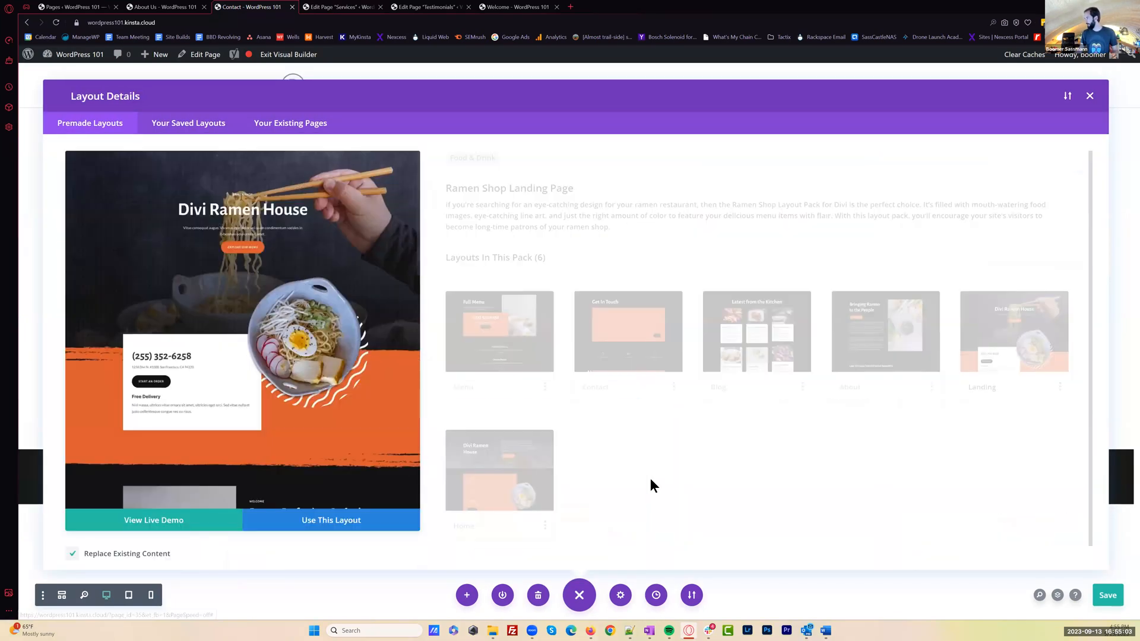
click(628, 331)
click(341, 523)
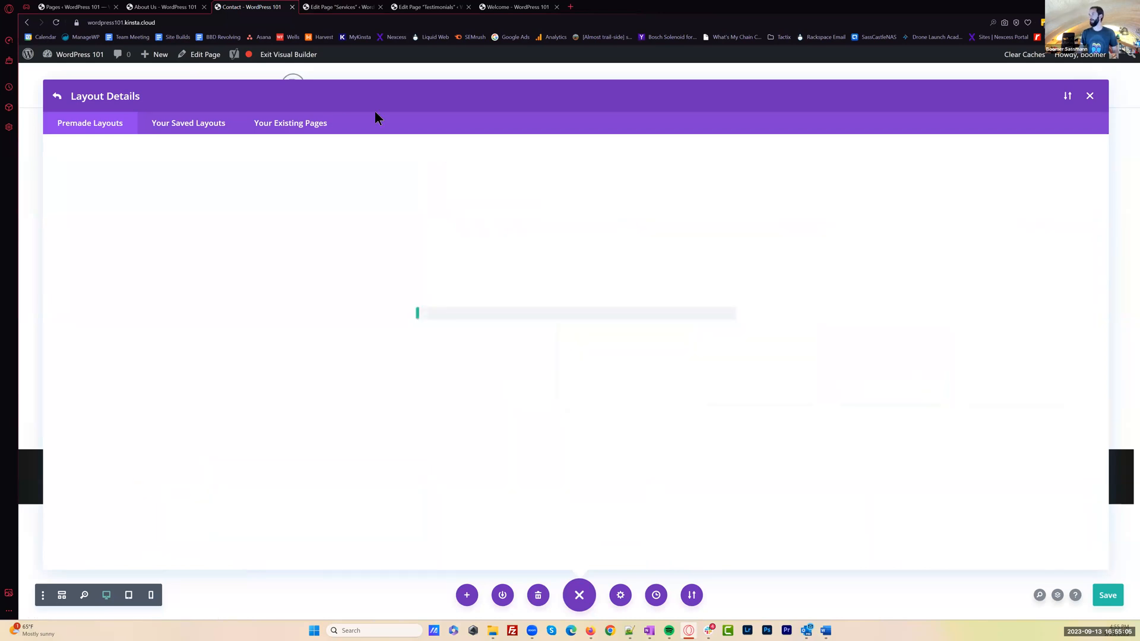
click(575, 397)
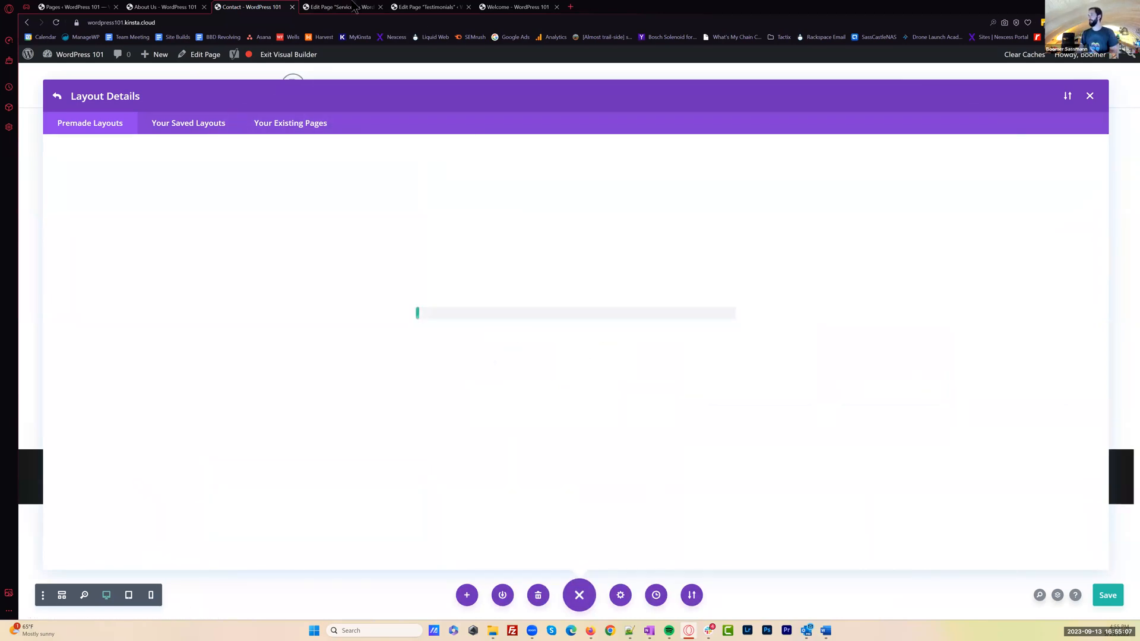
Load the Ramen Shop pack's Menu layout into the Services page, replacing existing content and importing the design presets
click(354, 9)
click(560, 274)
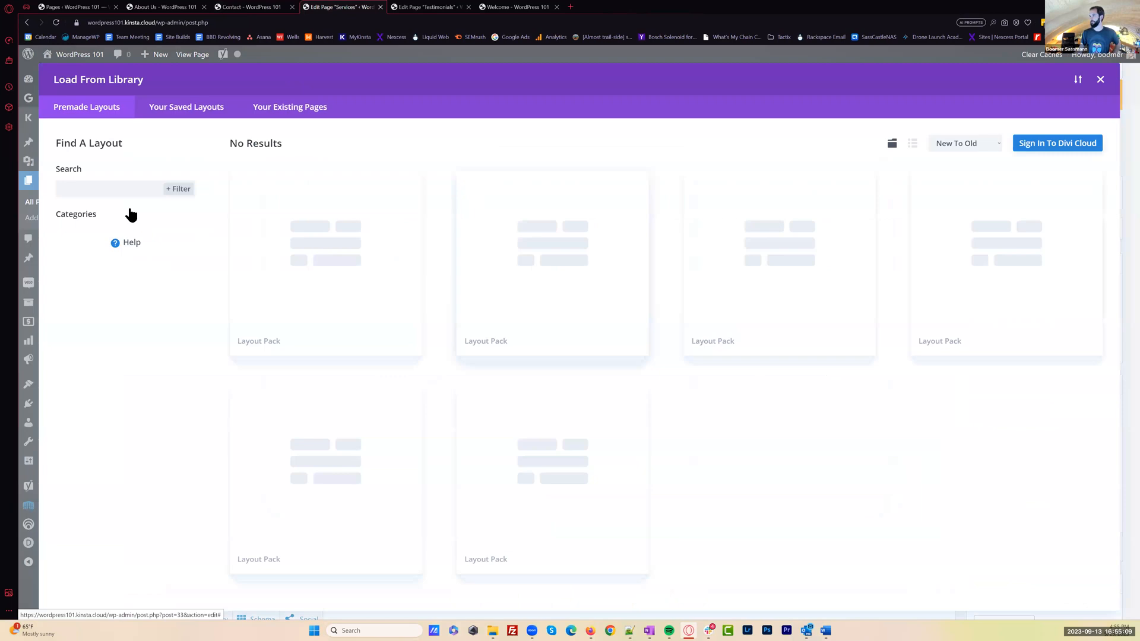
click(77, 344)
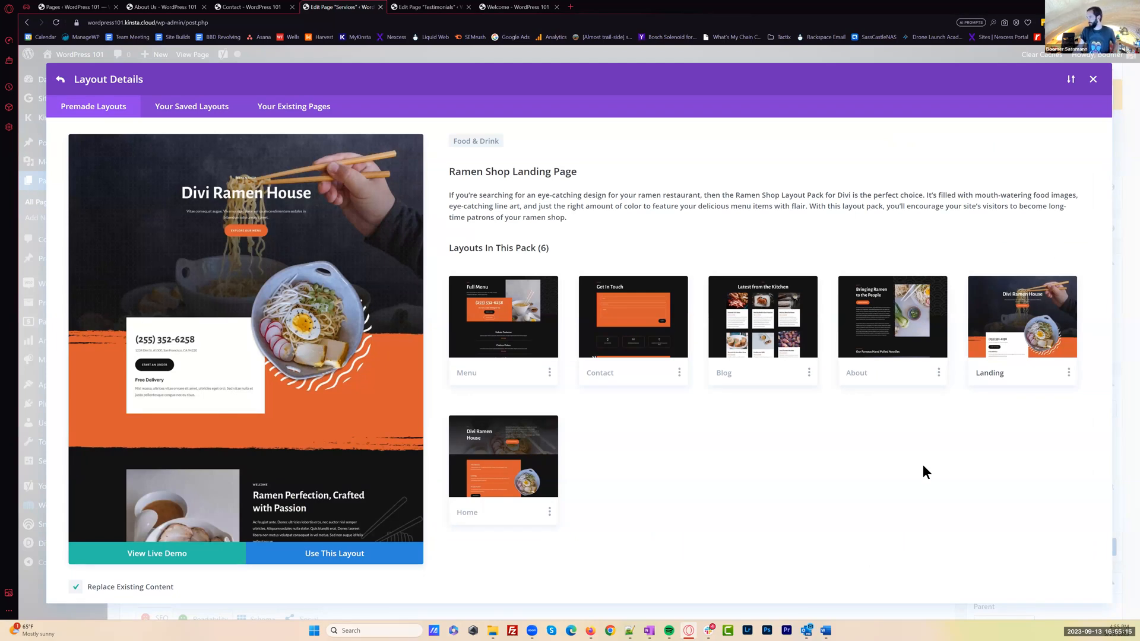
click(478, 333)
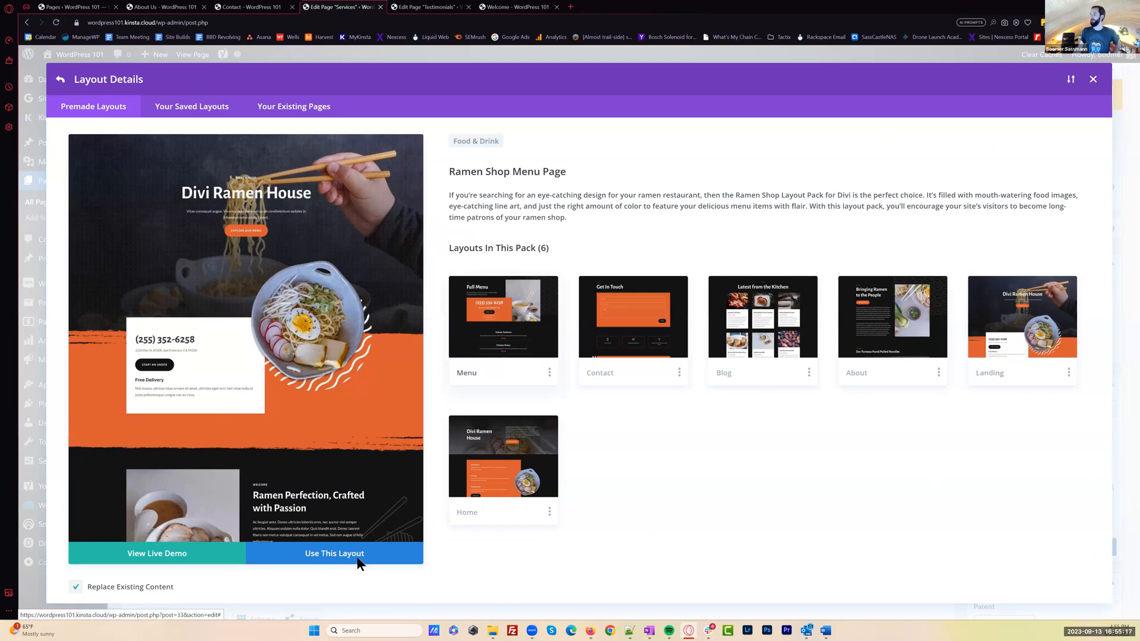
click(345, 557)
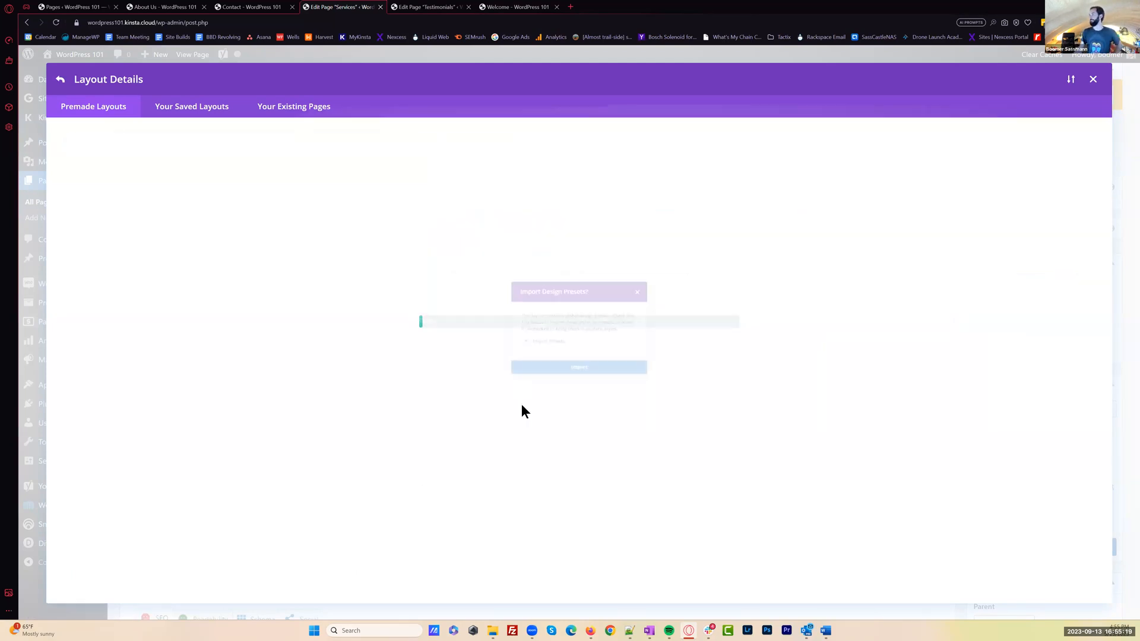
click(578, 379)
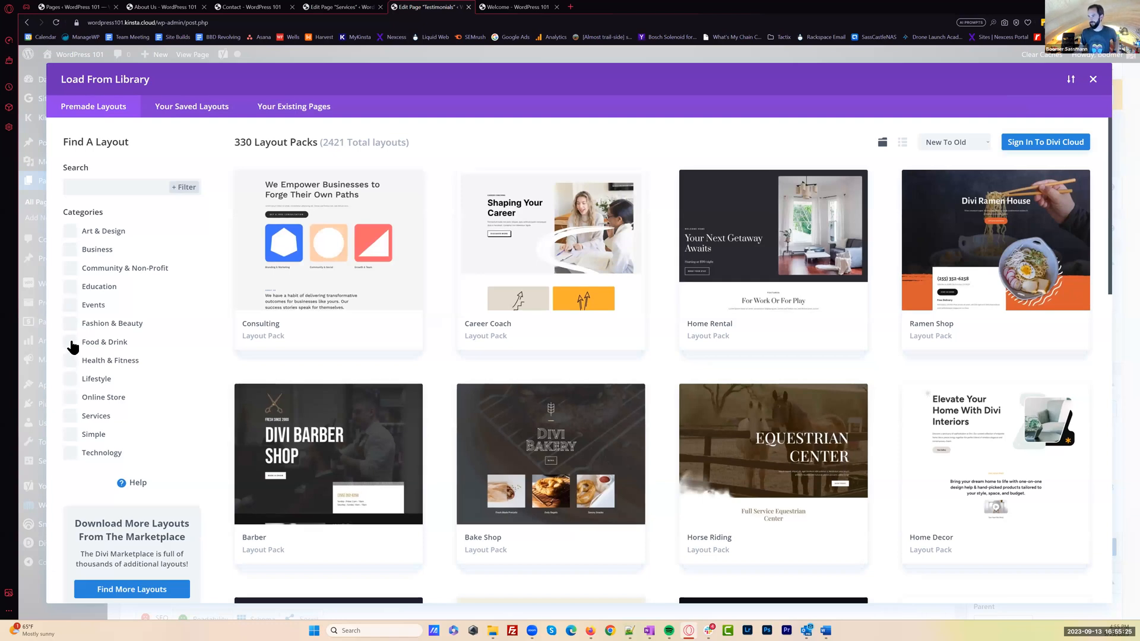
Load the Ramen Shop pack's About layout into the Testimonials page, replacing existing content and importing the design presets
click(71, 343)
click(422, 301)
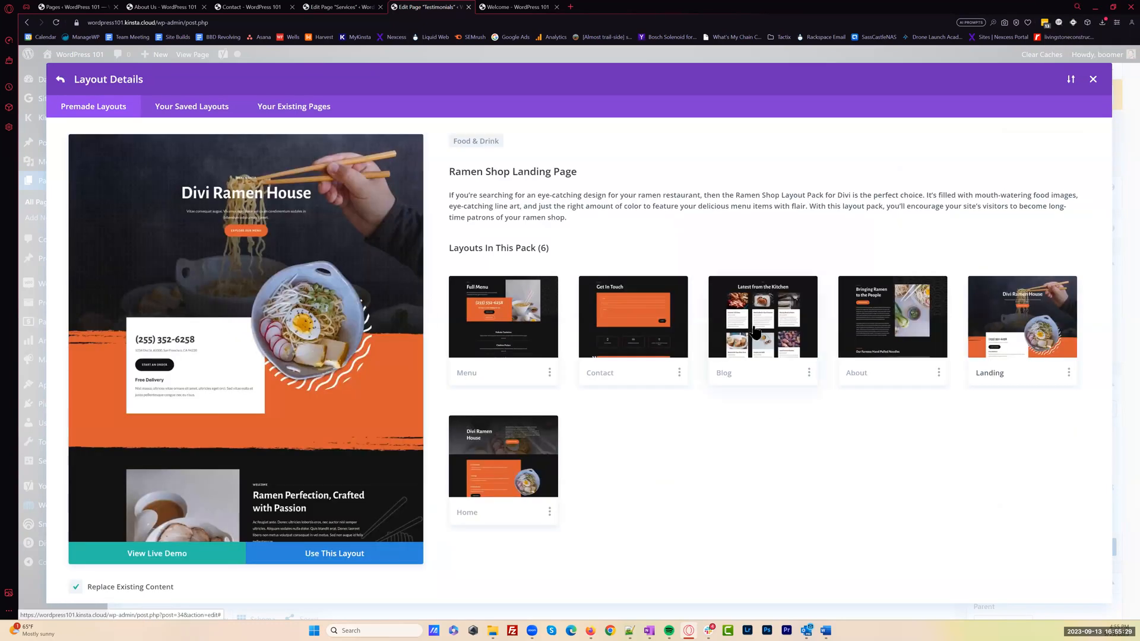
click(889, 330)
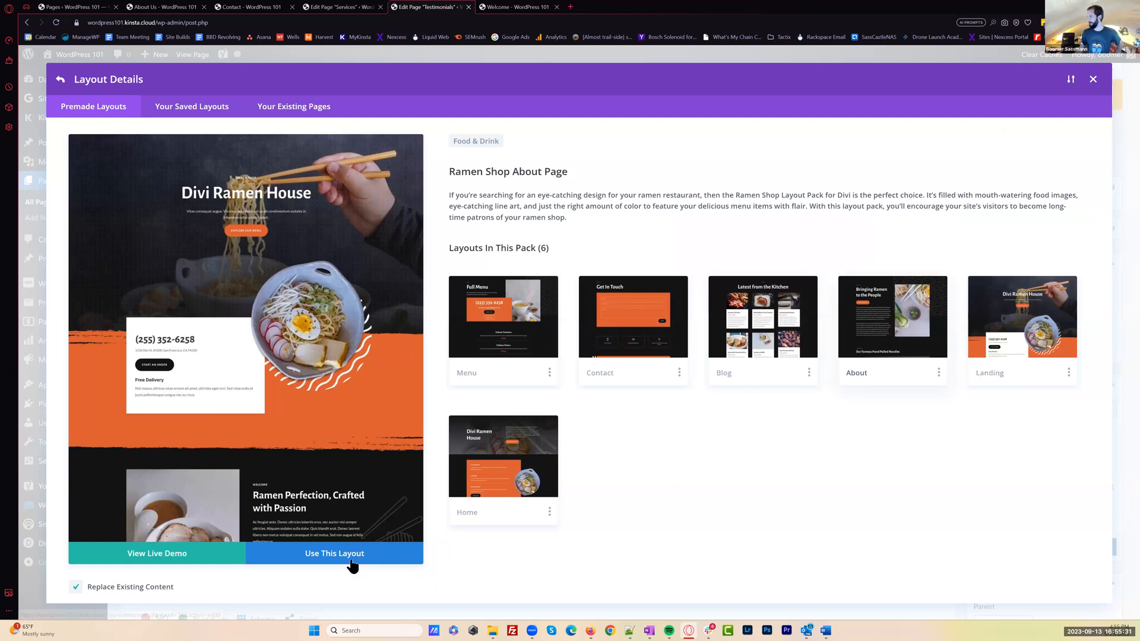
click(355, 555)
click(602, 379)
Save the Contact page with its new layout and close the About Us tab
click(351, 4)
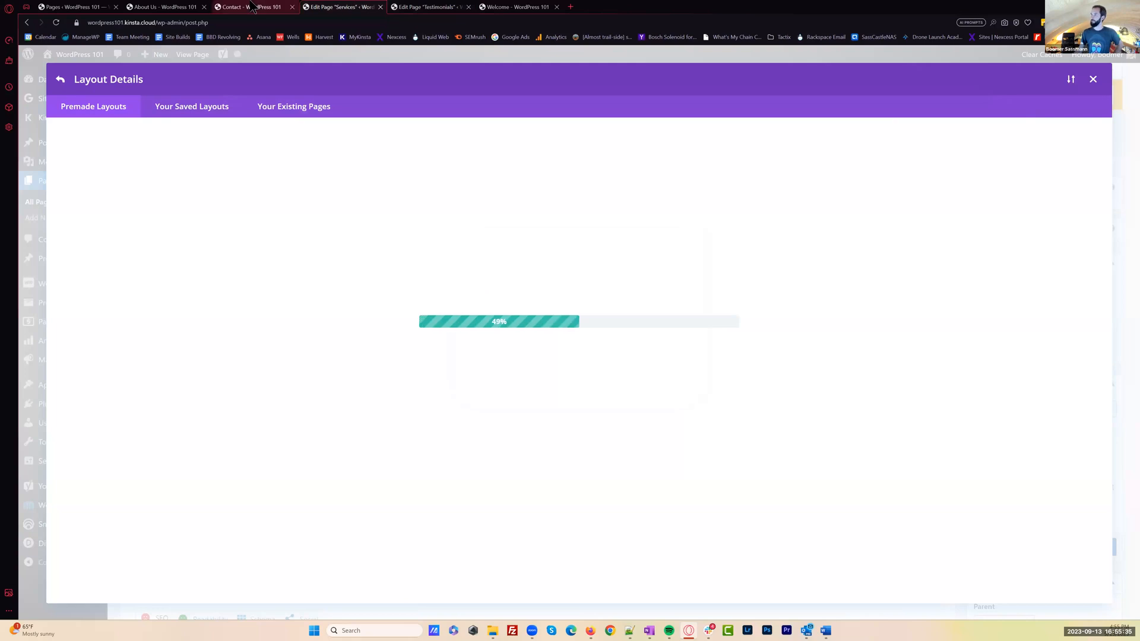
click(254, 7)
key(ctrl+s)
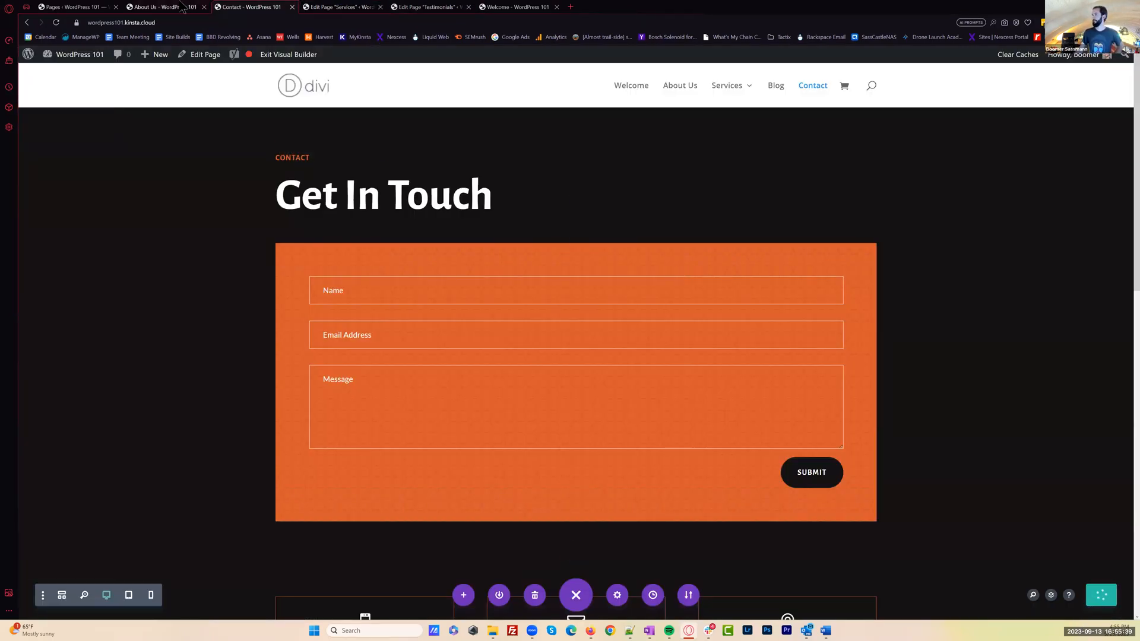
click(160, 6)
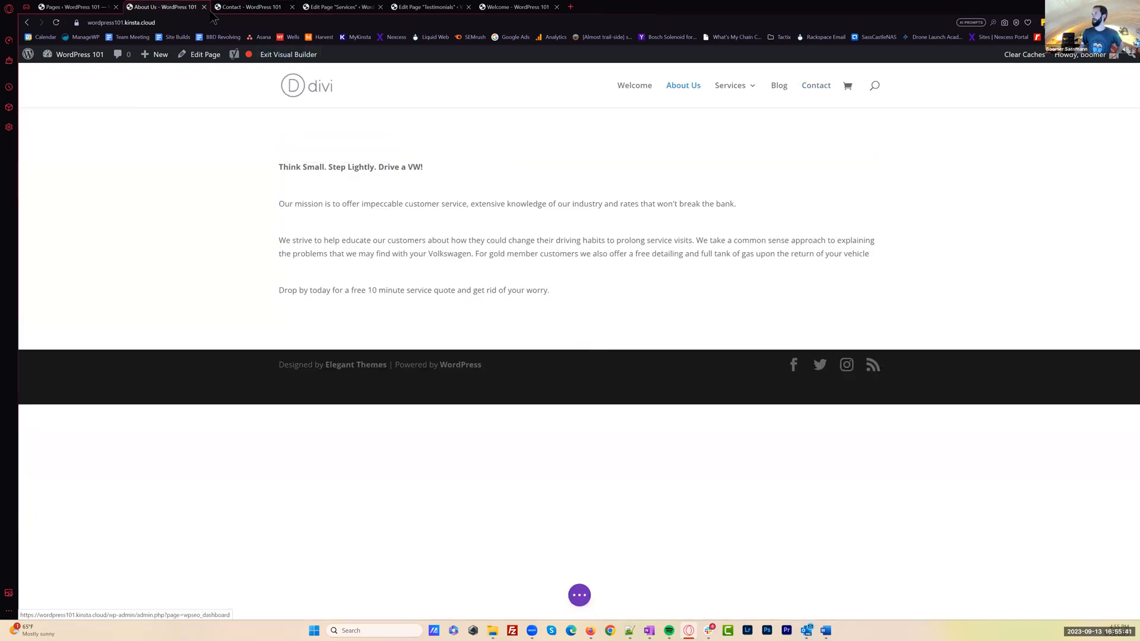
key(ctrl+w)
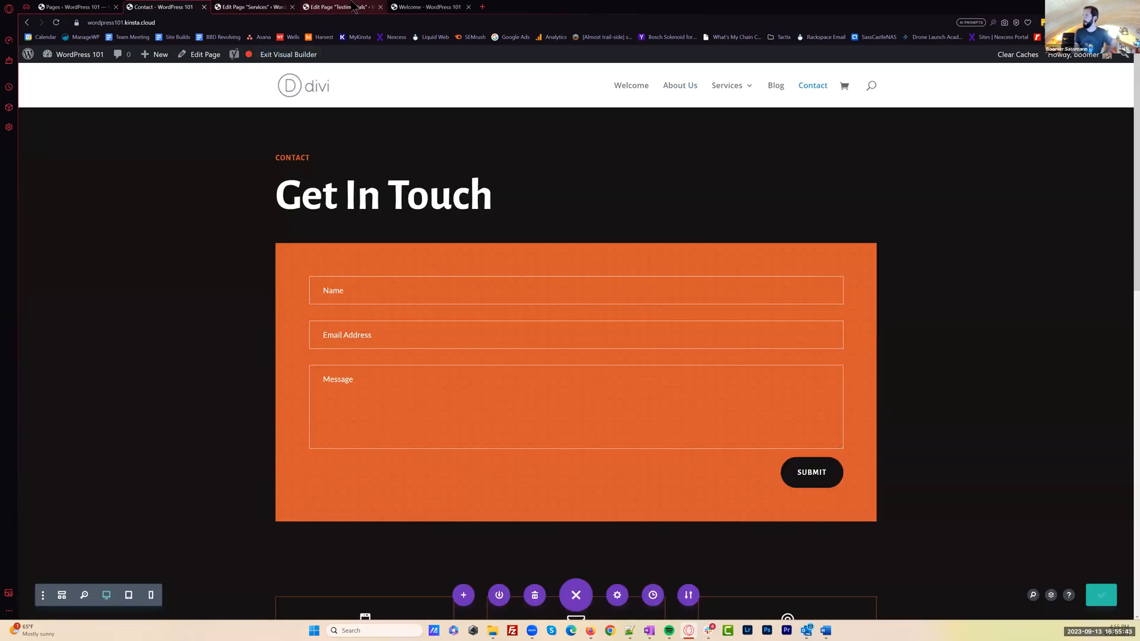
Update the Testimonials page and exit the Visual Builder on the Welcome page
click(350, 7)
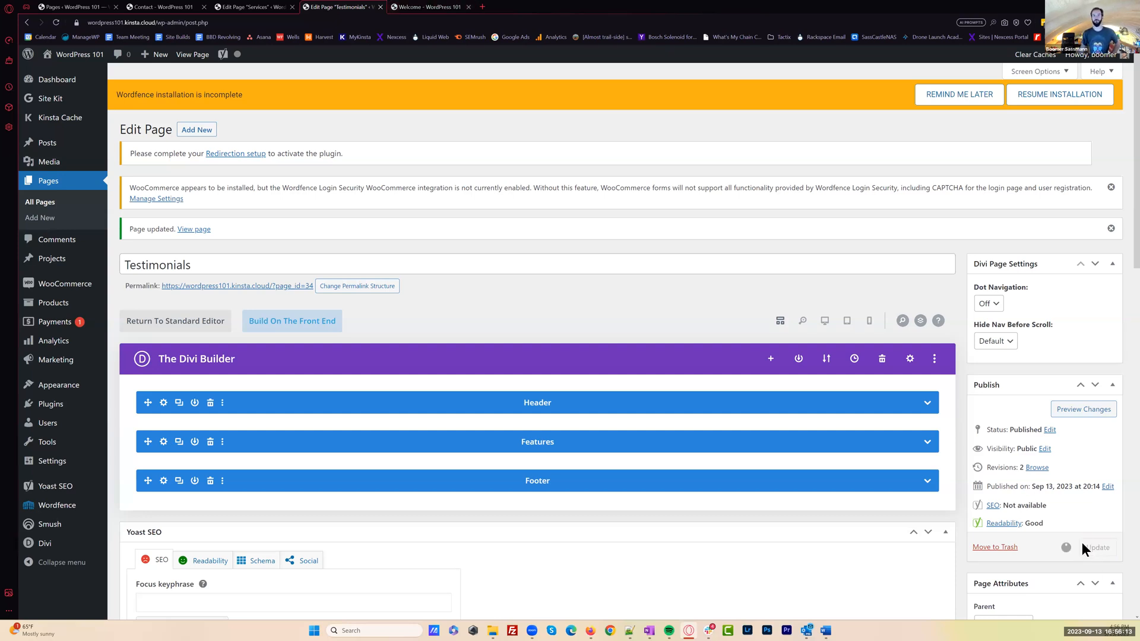
click(429, 7)
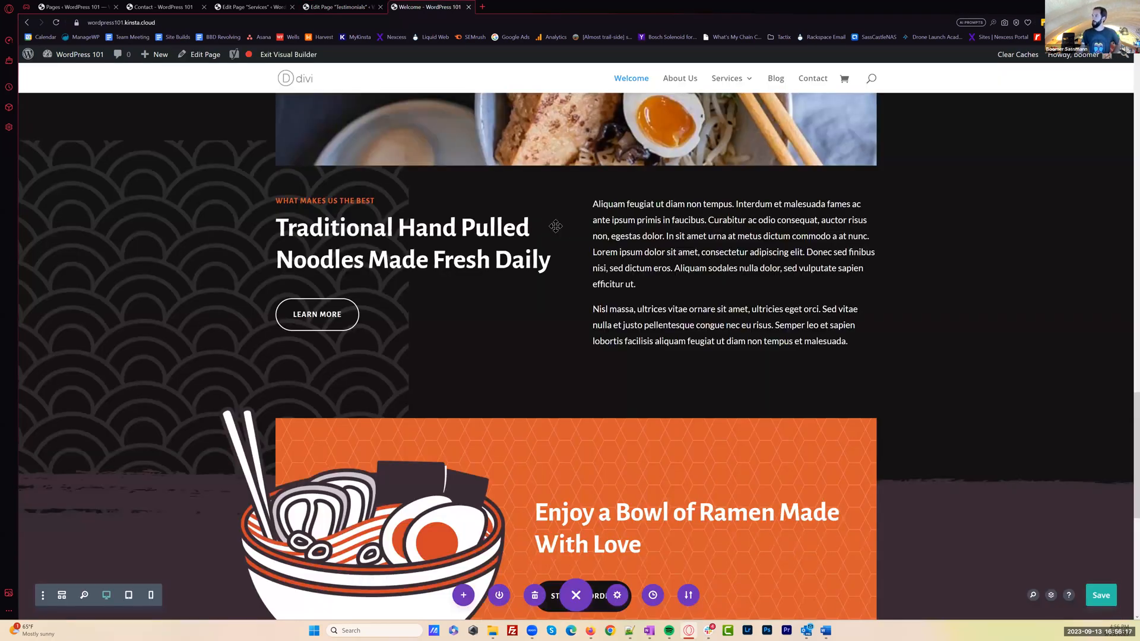
scroll(566, 230, up, 15)
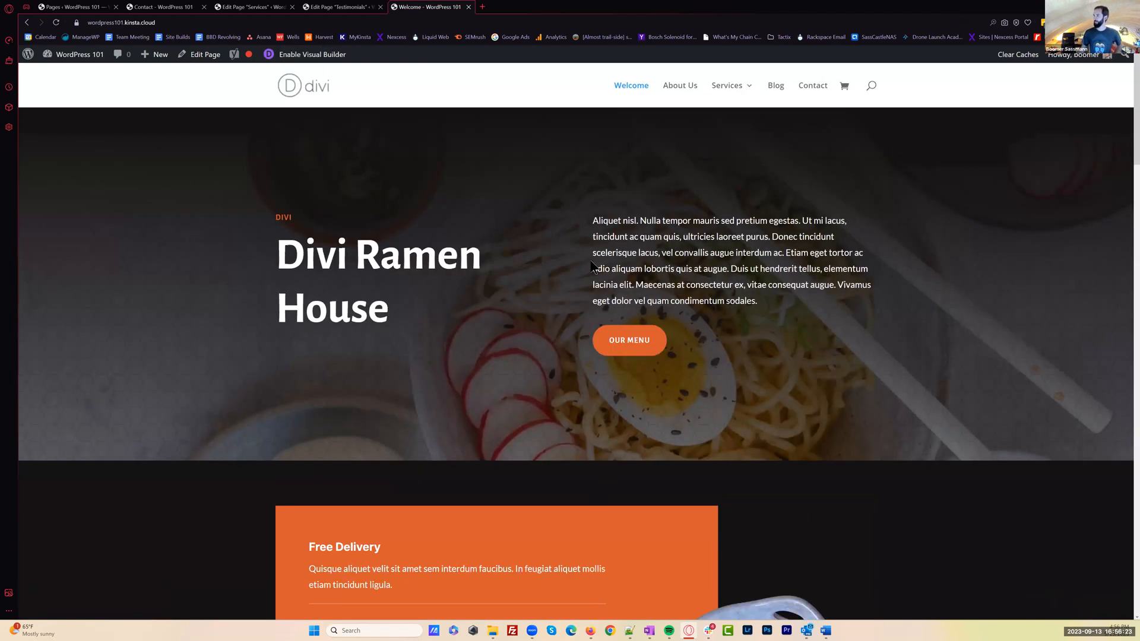
Review the Welcome page's sections on the front end and open About Us from the site navigation
scroll(617, 261, down, 3)
scroll(630, 321, up, 2)
scroll(565, 434, down, 9)
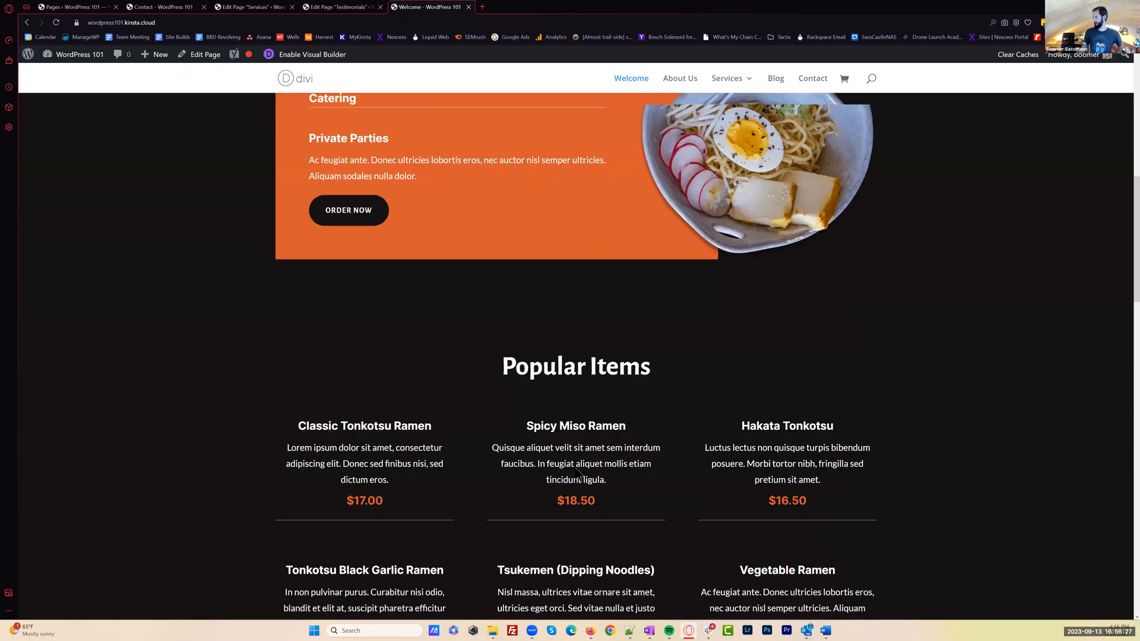
scroll(576, 473, down, 7)
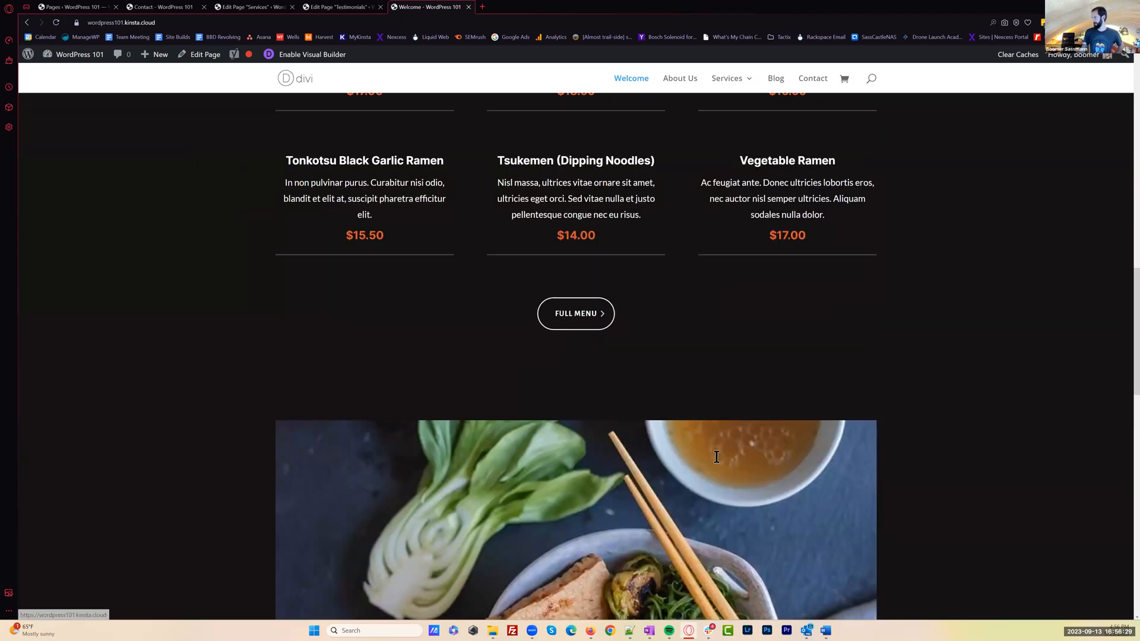
scroll(717, 457, down, 3)
scroll(492, 321, down, 1)
scroll(420, 363, down, 10)
scroll(685, 315, up, 11)
click(678, 76)
scroll(718, 116, up, 5)
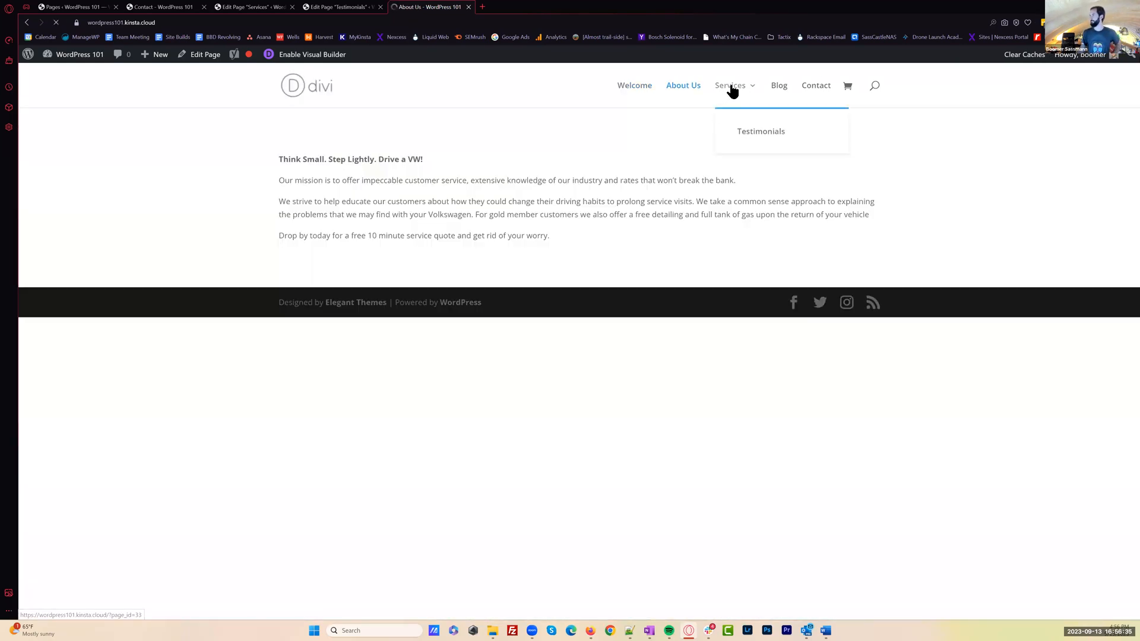
Open the Services page and its Testimonials subpage on the front end and review the Testimonials layout's sections
click(734, 89)
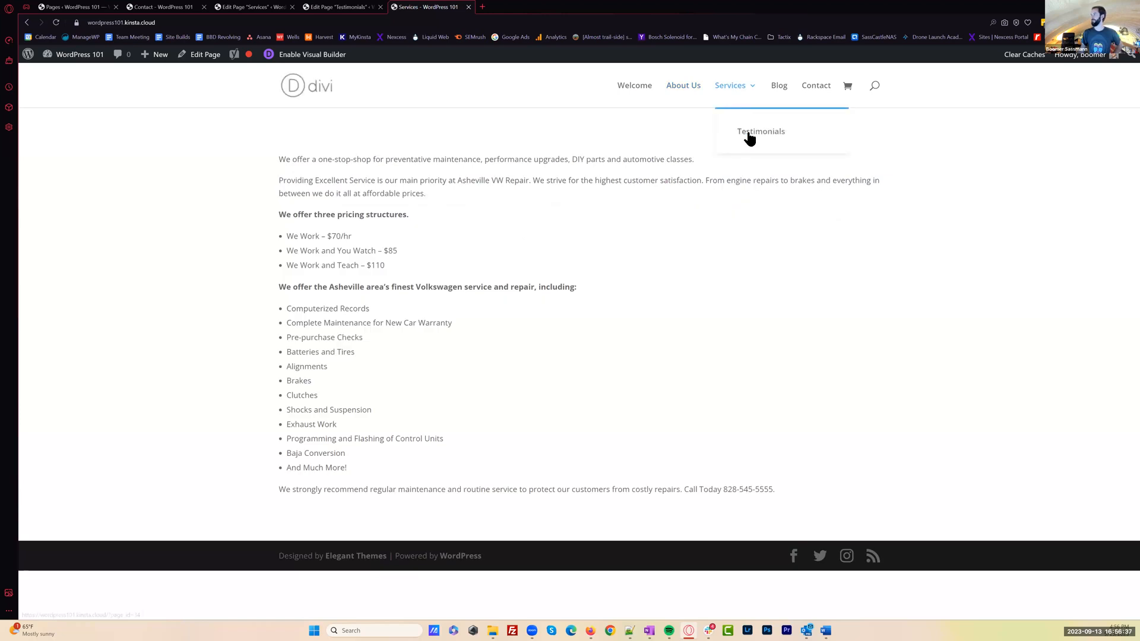
click(756, 142)
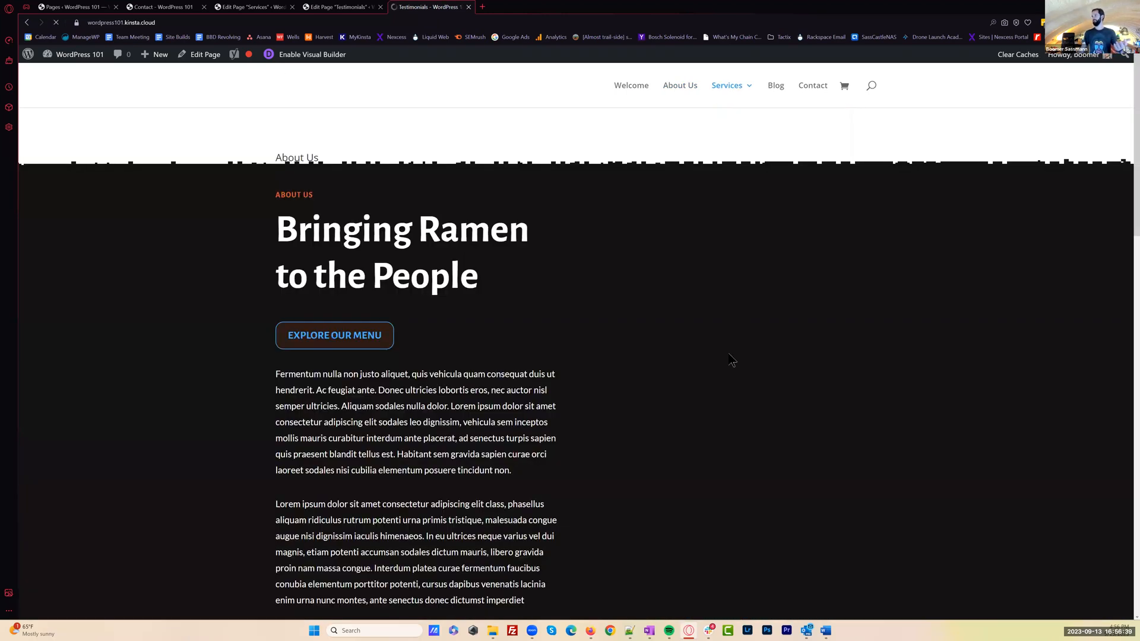
scroll(728, 352, down, 2)
scroll(736, 355, down, 7)
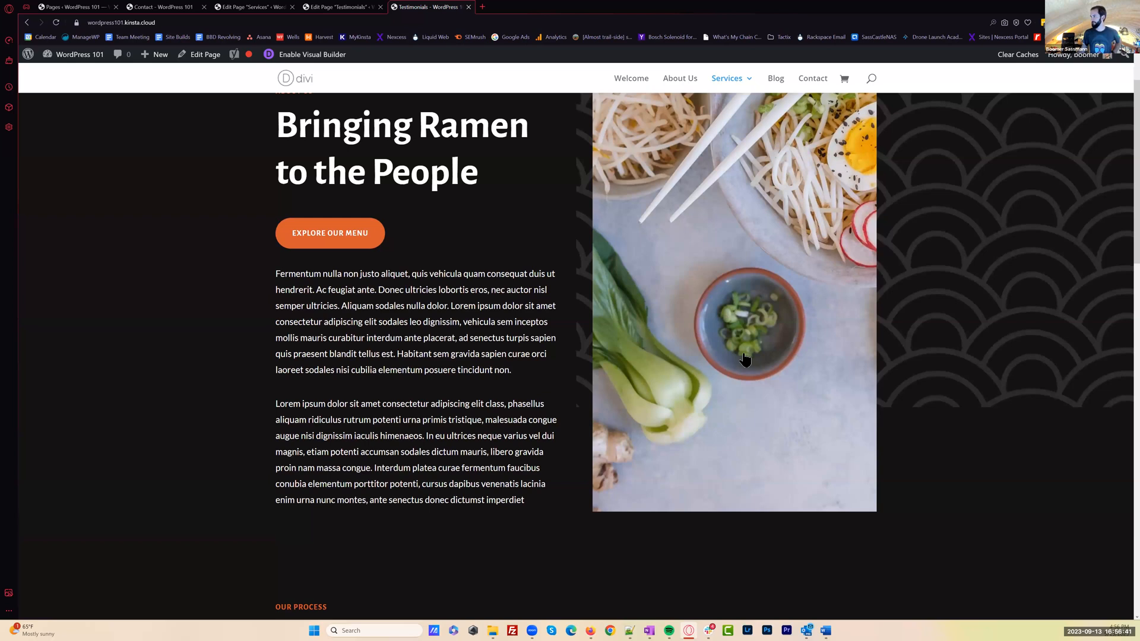
scroll(747, 360, down, 4)
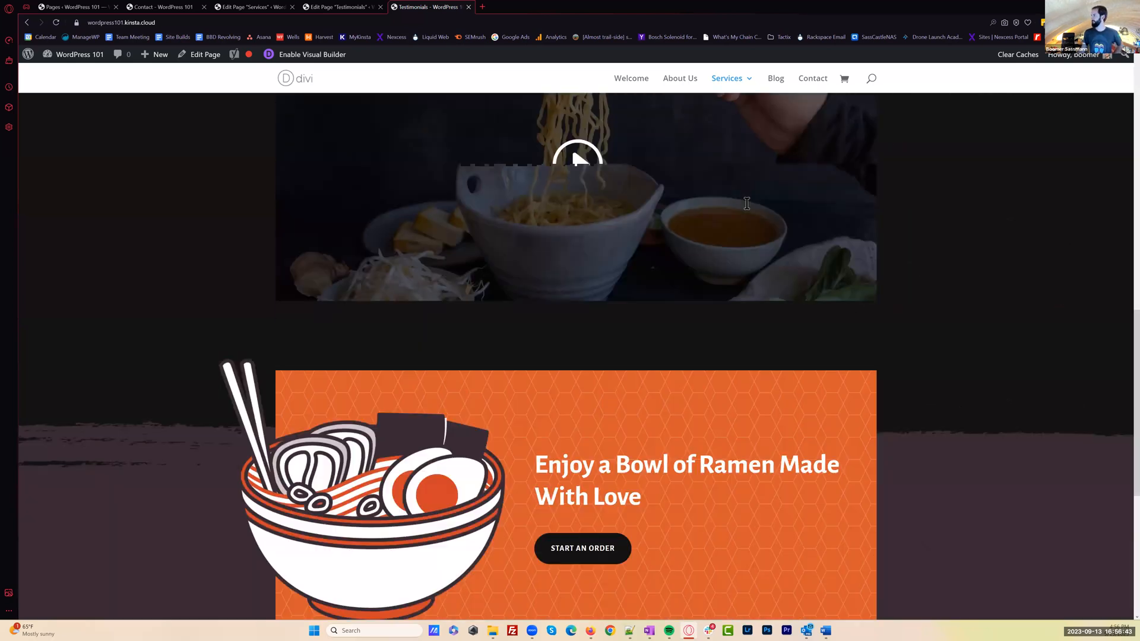
scroll(748, 360, down, 6)
Visit the Blog page and the Contact page from the site navigation and review the Contact layout's form, contact details and order section
click(776, 79)
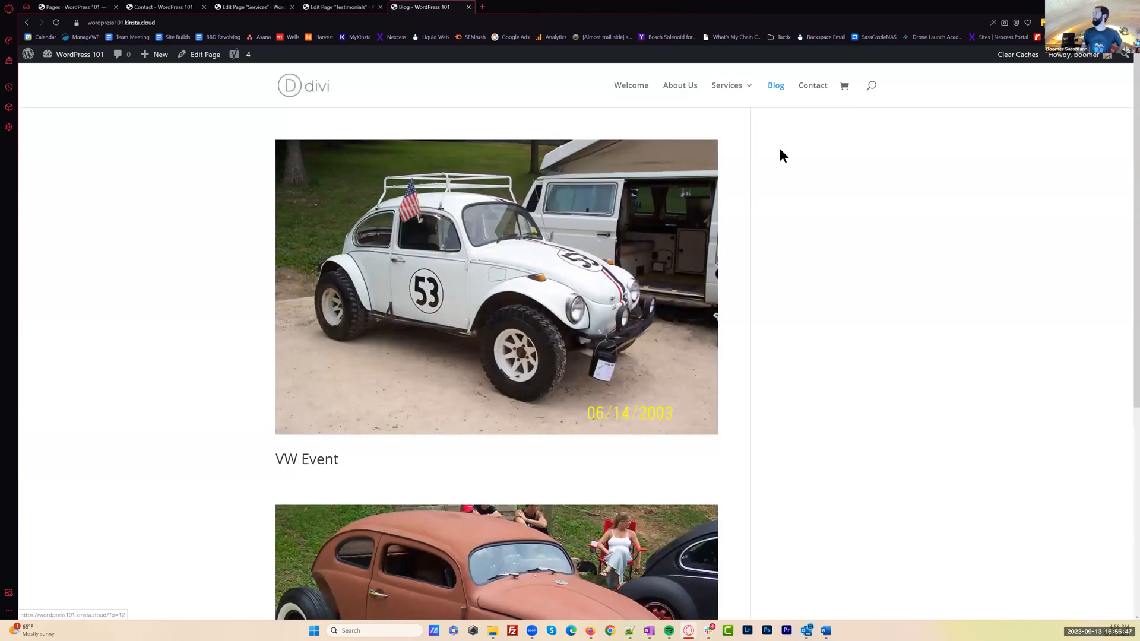
click(819, 90)
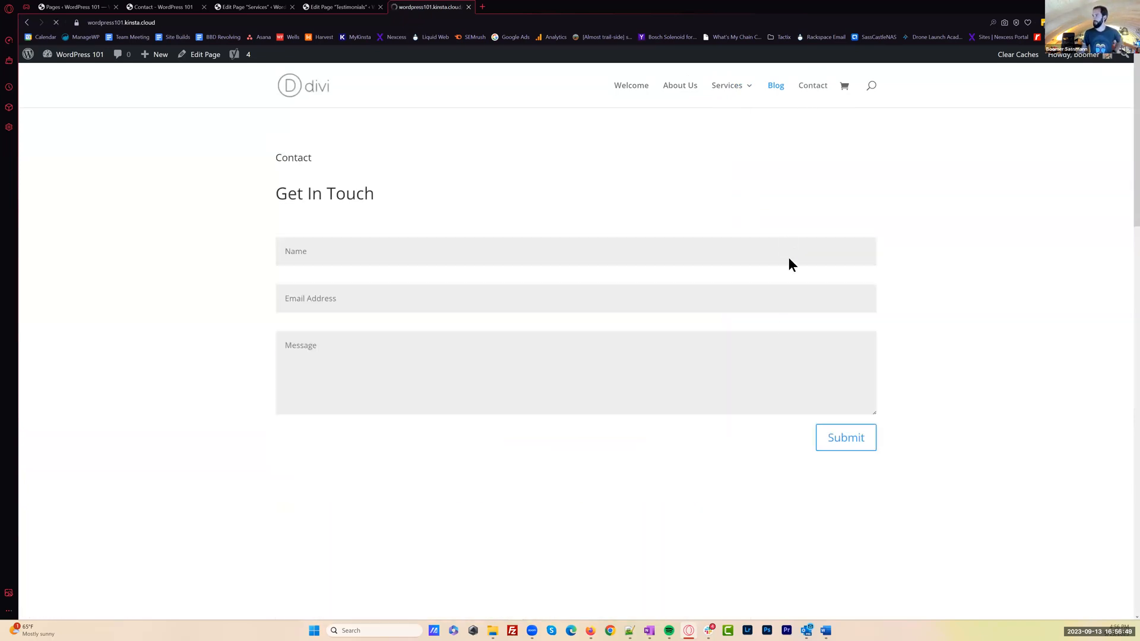
scroll(570, 276, down, 4)
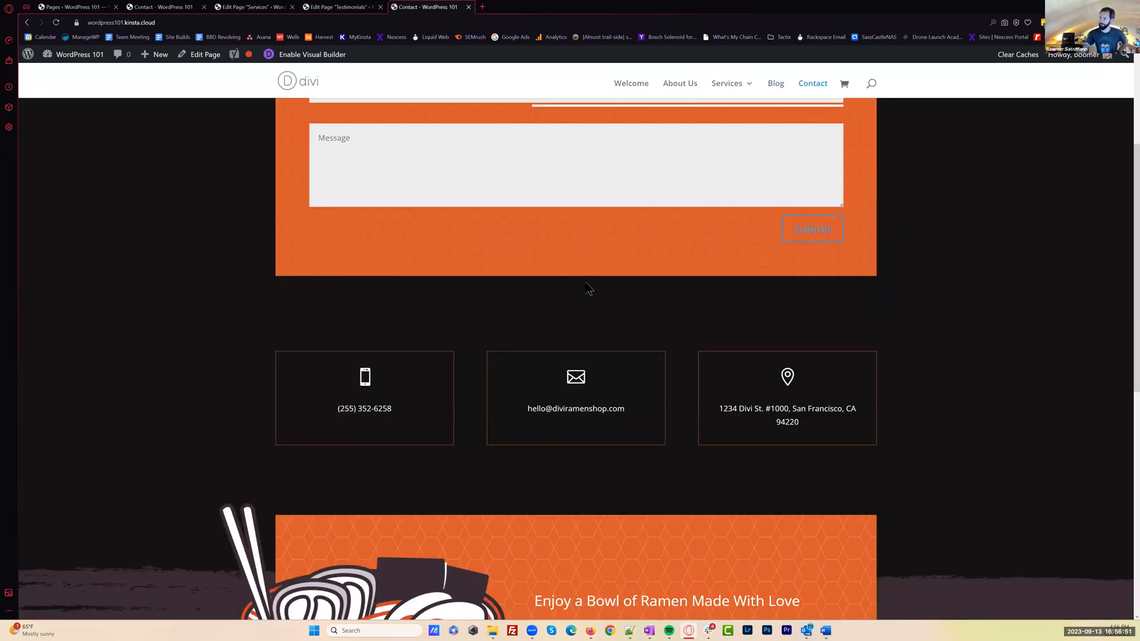
scroll(561, 294, down, 5)
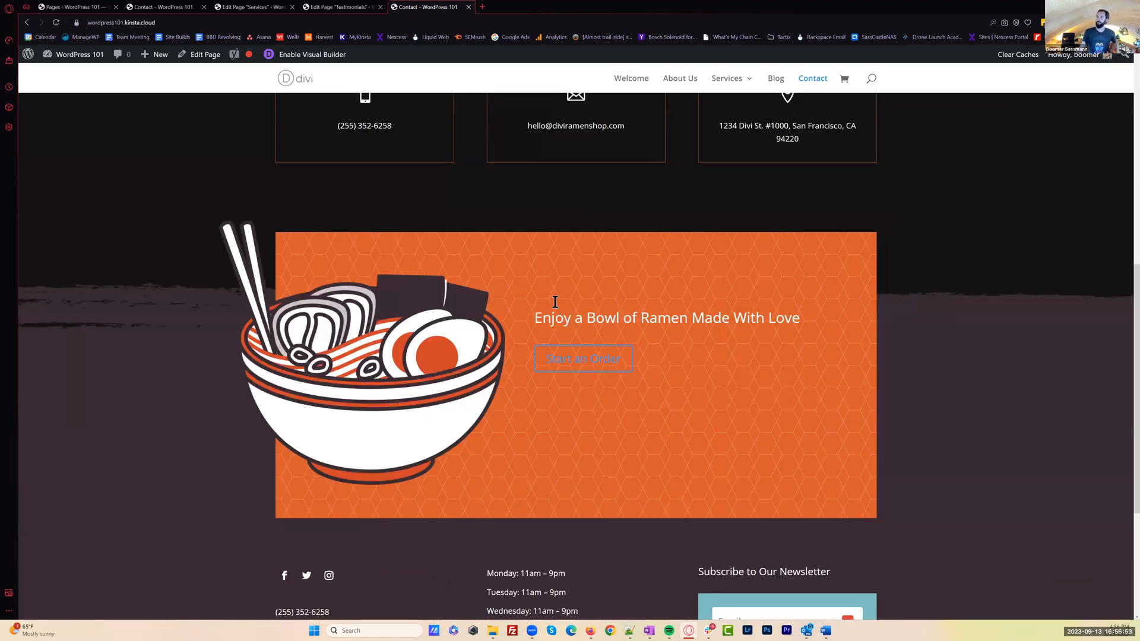
scroll(555, 302, up, 8)
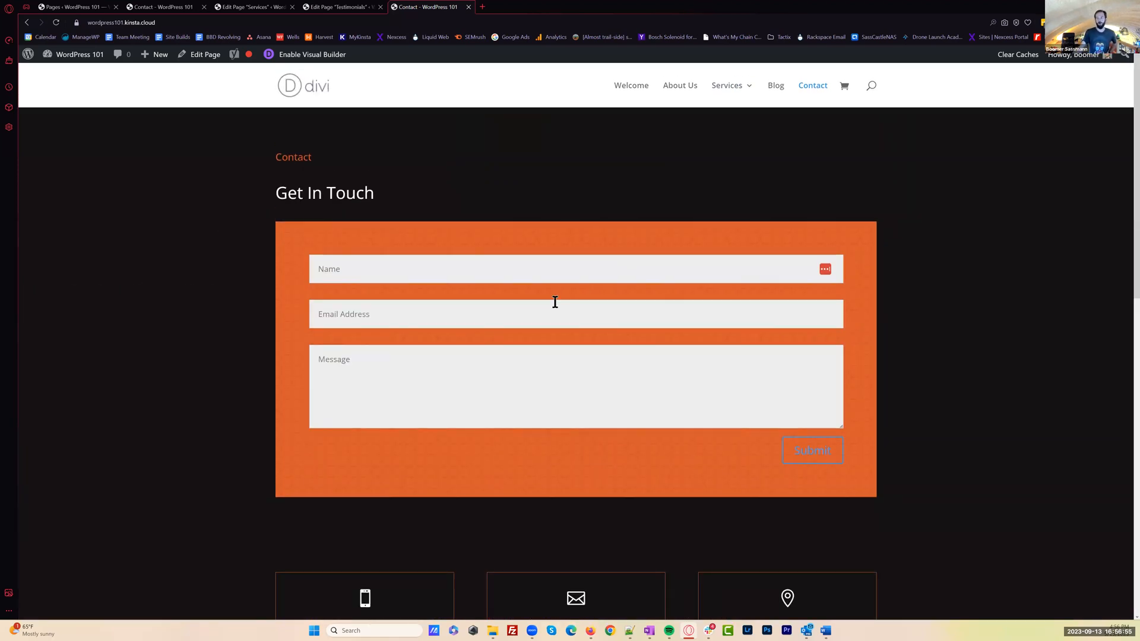
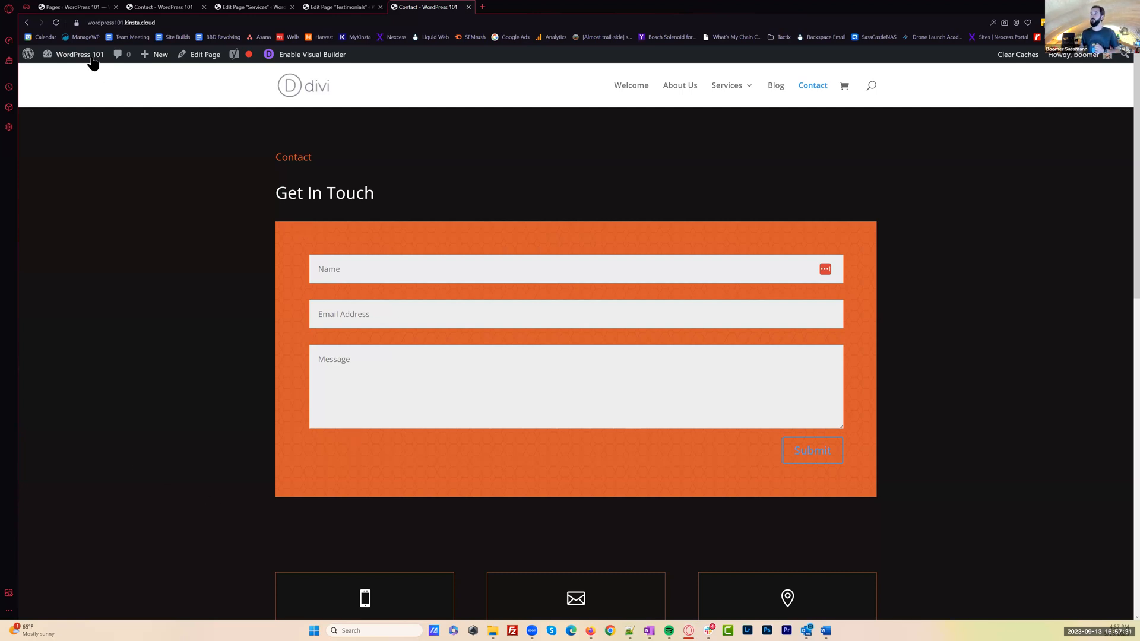
Open the add-themes page from the site's admin dashboard and show the upload form for zipped themes
click(90, 82)
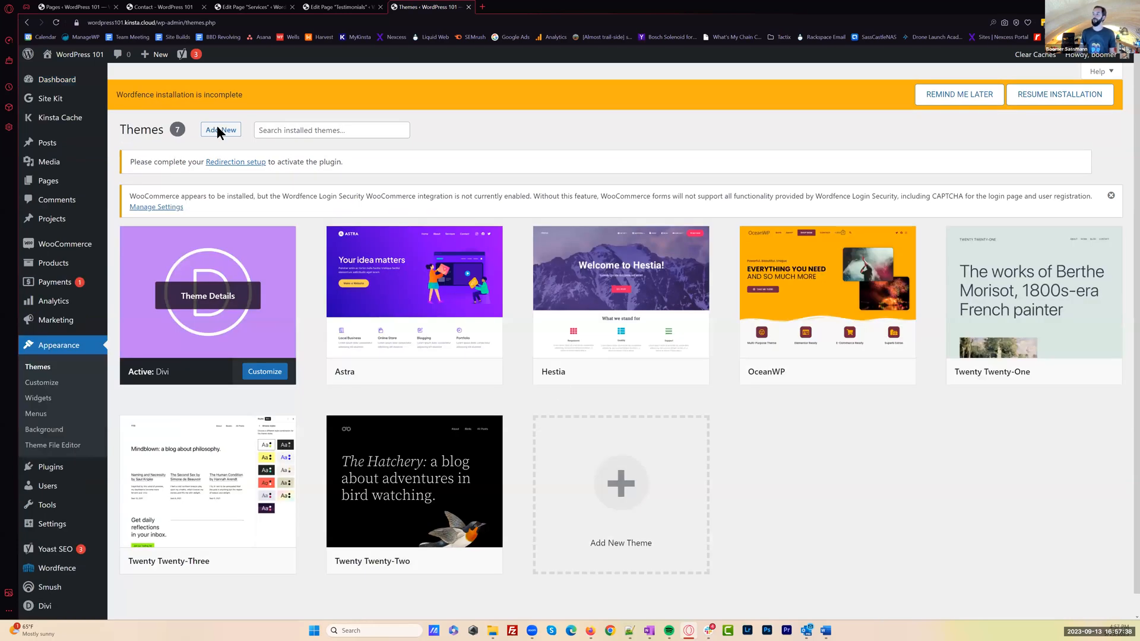
click(219, 130)
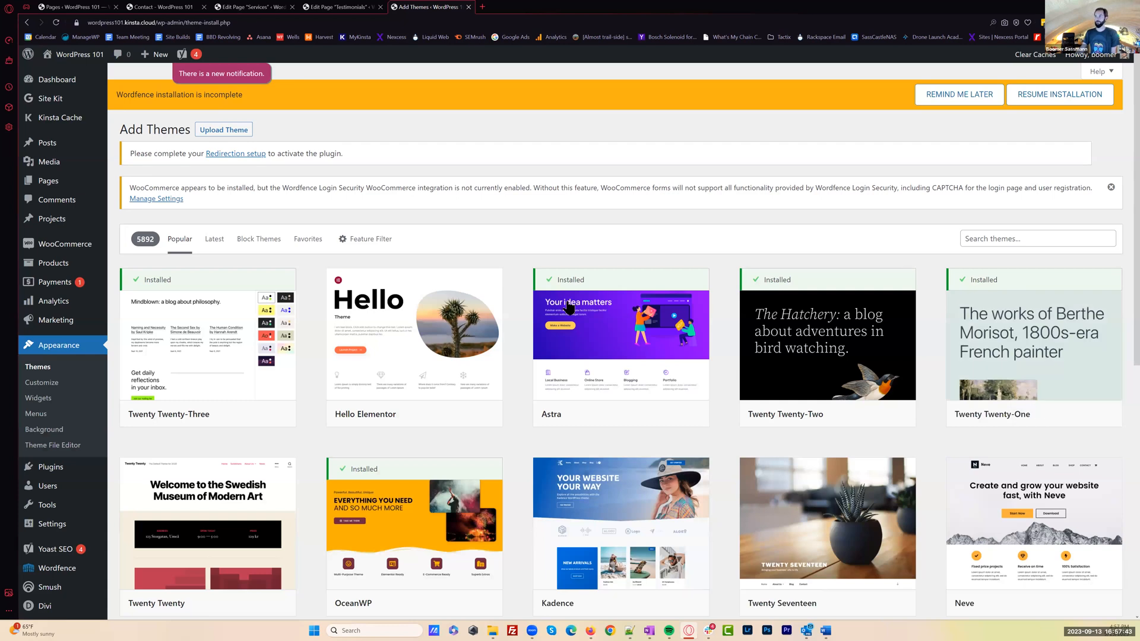
click(232, 134)
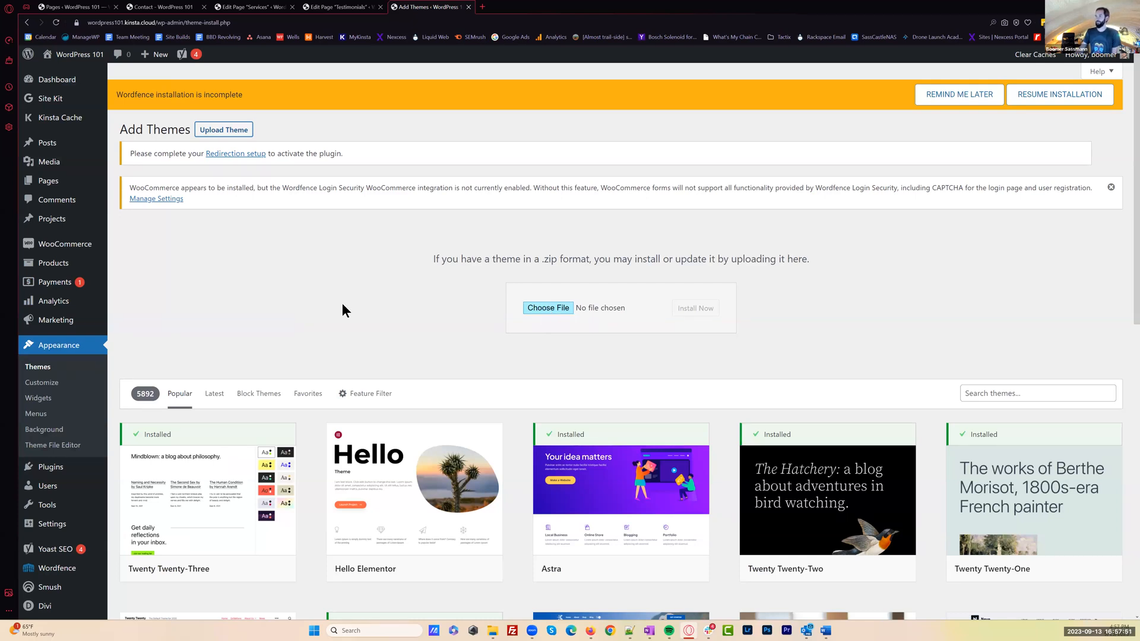
Return to the installed themes list and open the WordPress Updates page to check core, plugin and theme updates
click(64, 350)
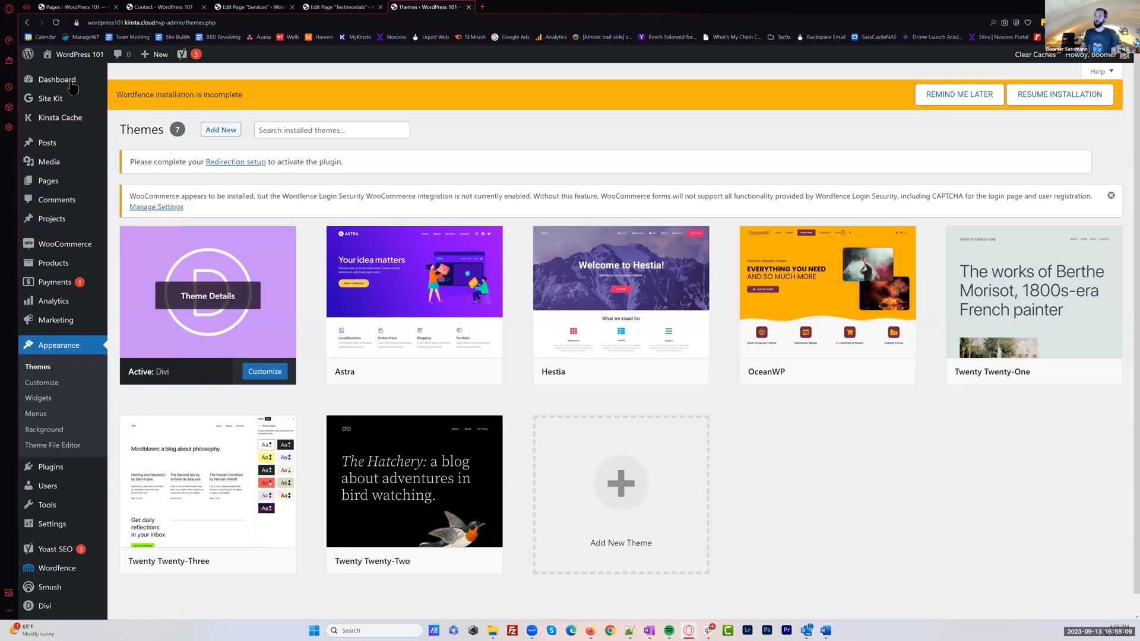
mouse_move(64, 86)
click(131, 97)
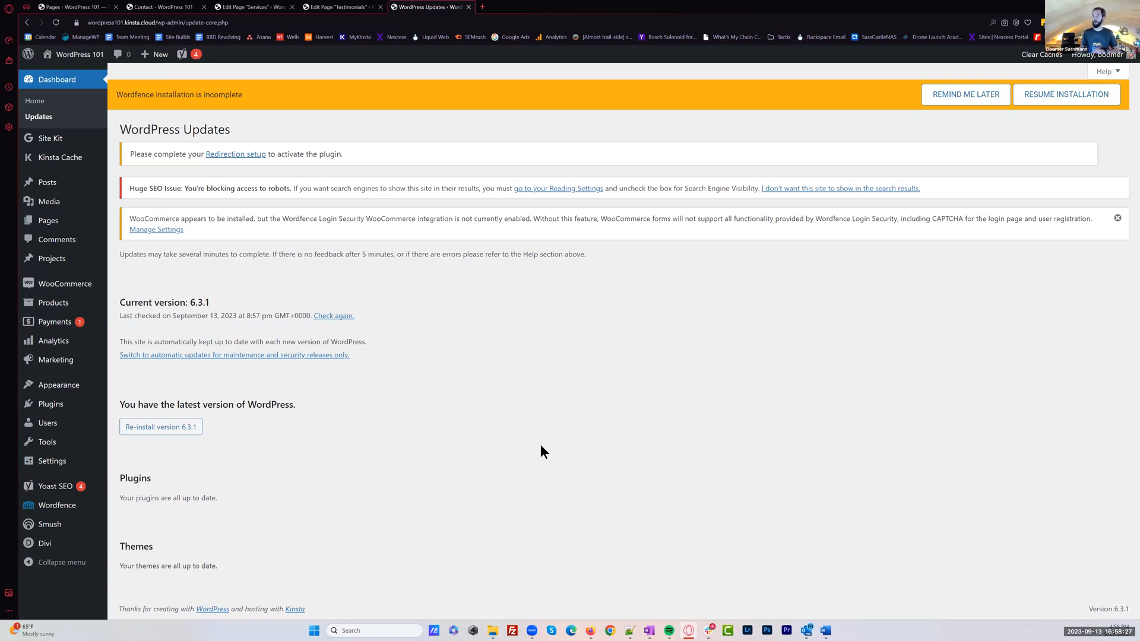
Delete the unused Astra theme from the installed themes
click(63, 387)
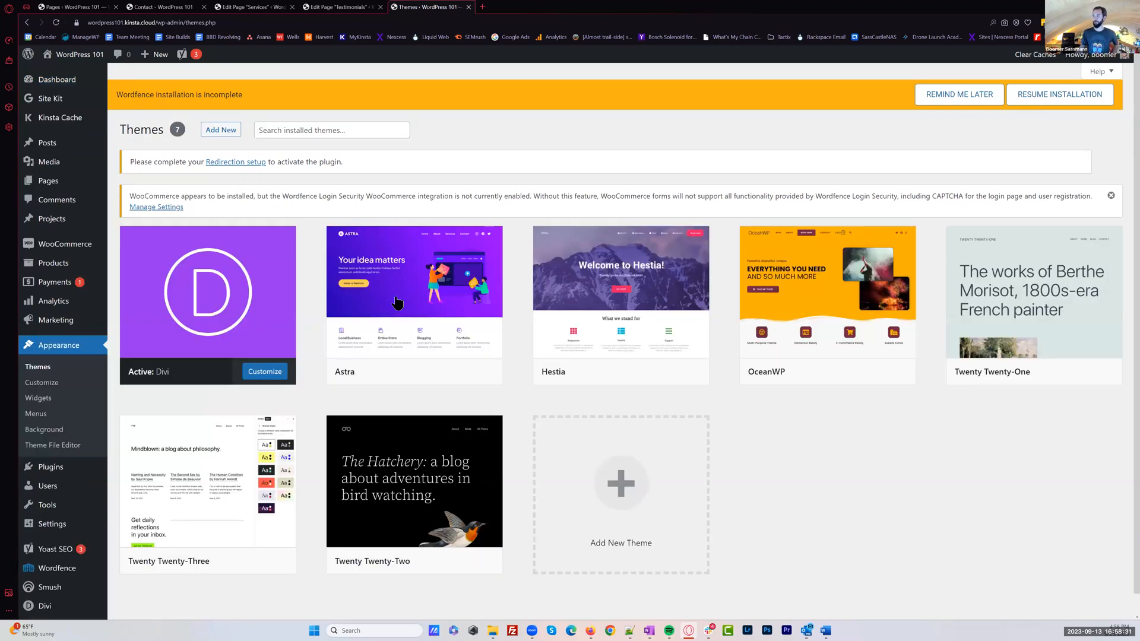
click(500, 294)
click(1003, 591)
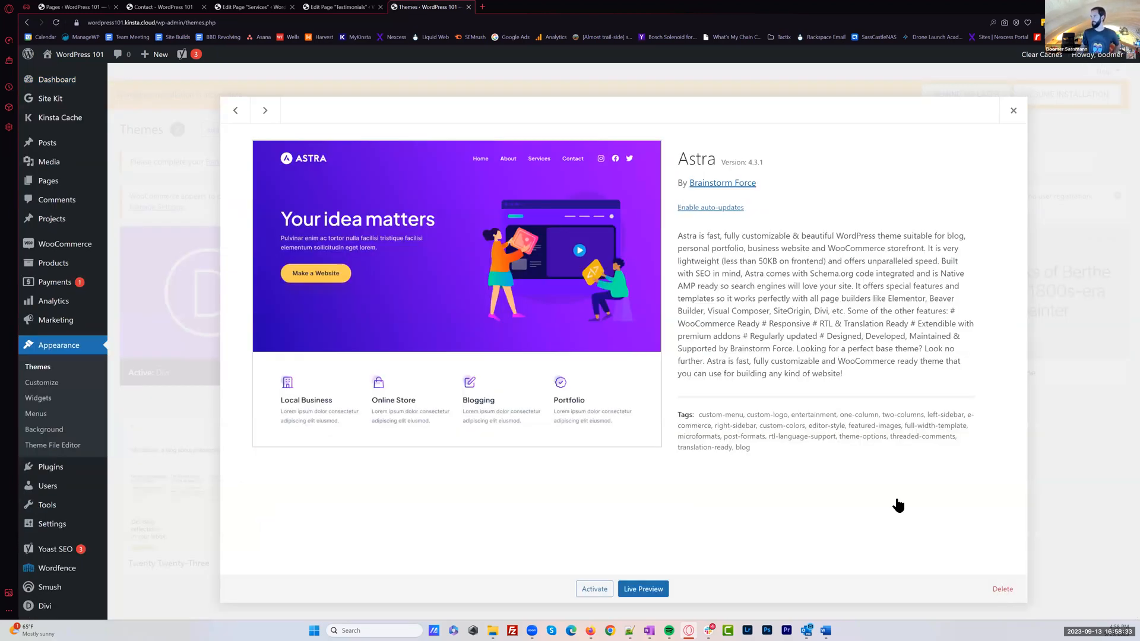
click(622, 83)
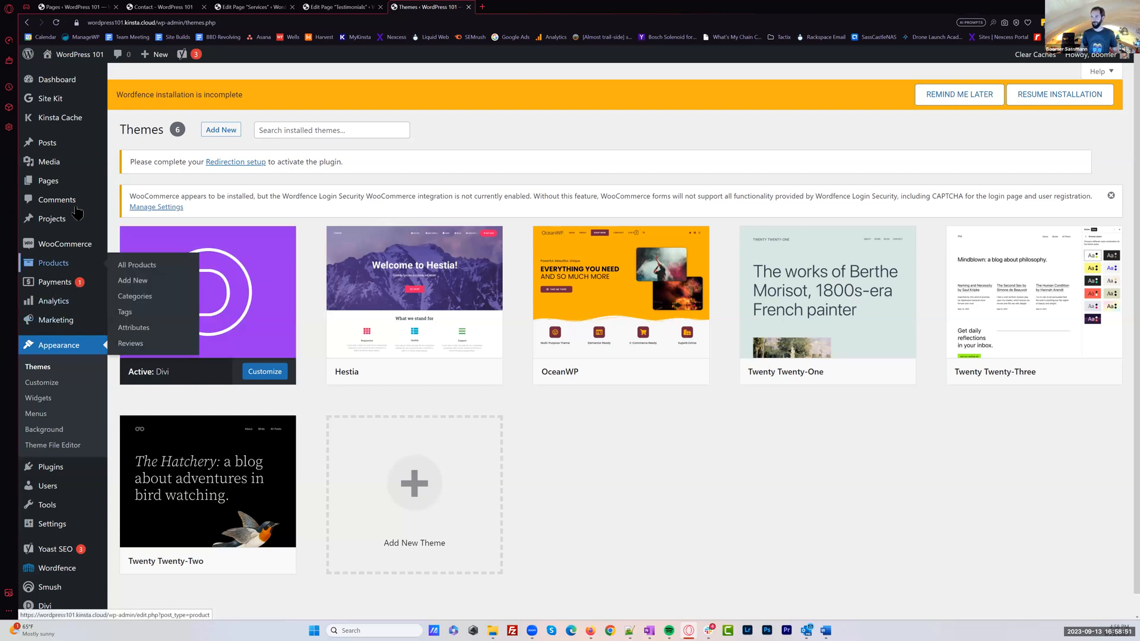
Search the plugin directory for "updraftplus" and install and activate the UpdraftPlus WordPress Backup & Migration Plugin
click(48, 486)
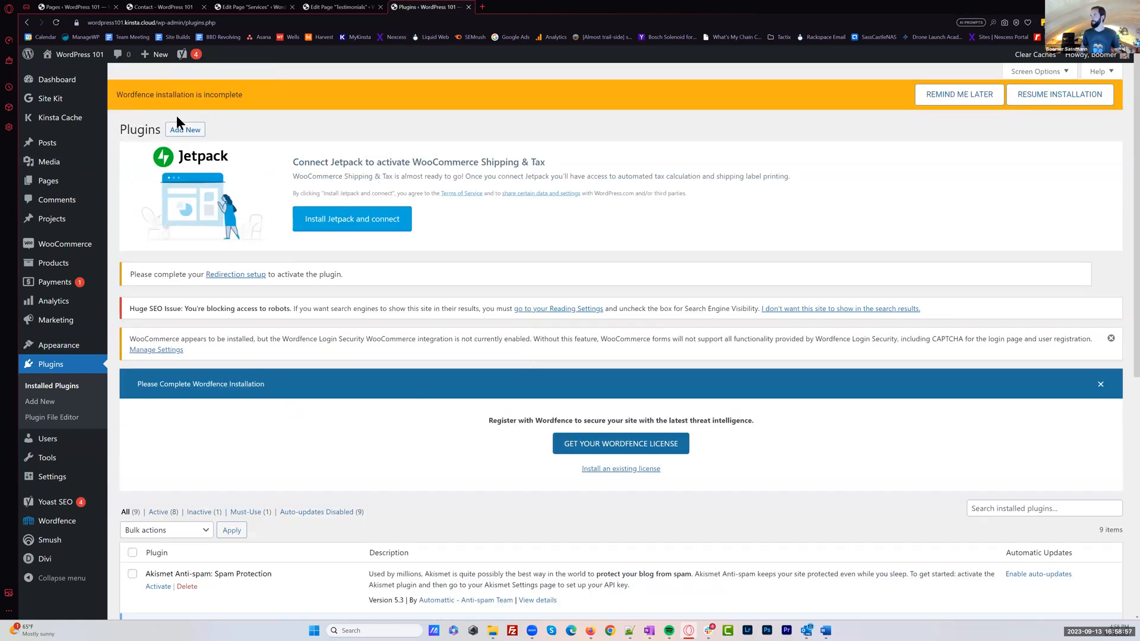
click(193, 132)
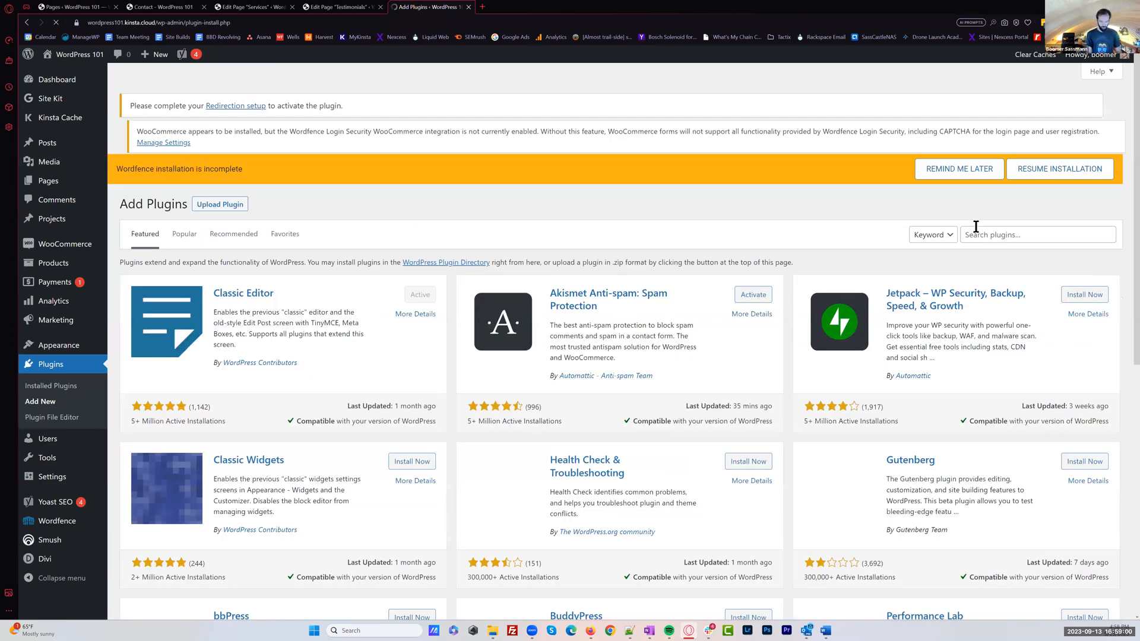
click(976, 228)
text(upd)
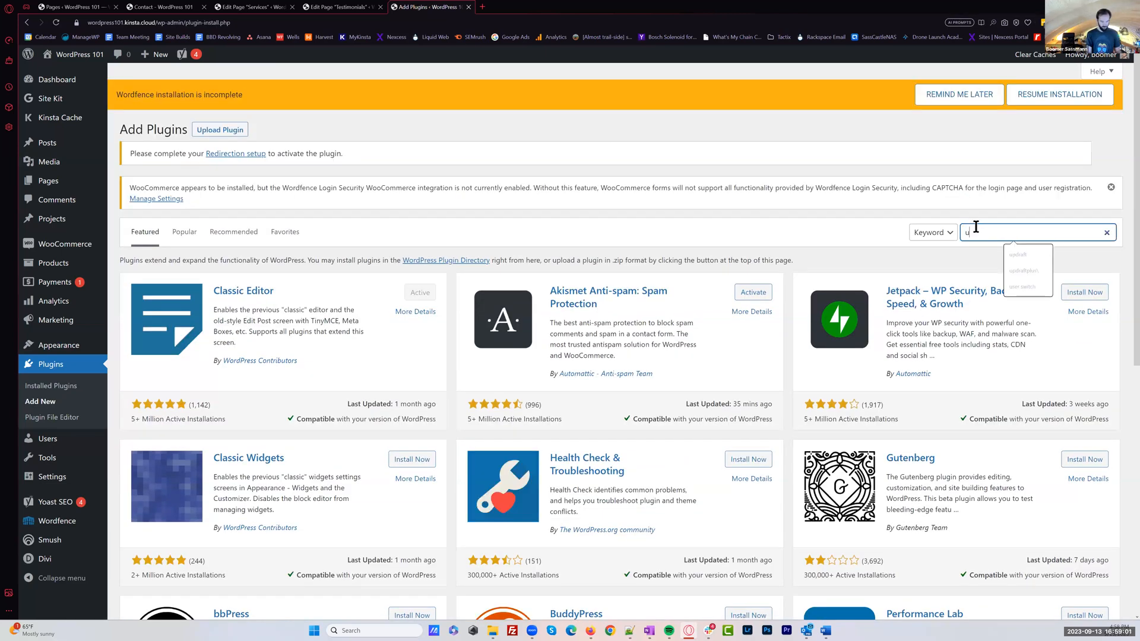
text(raftplus)
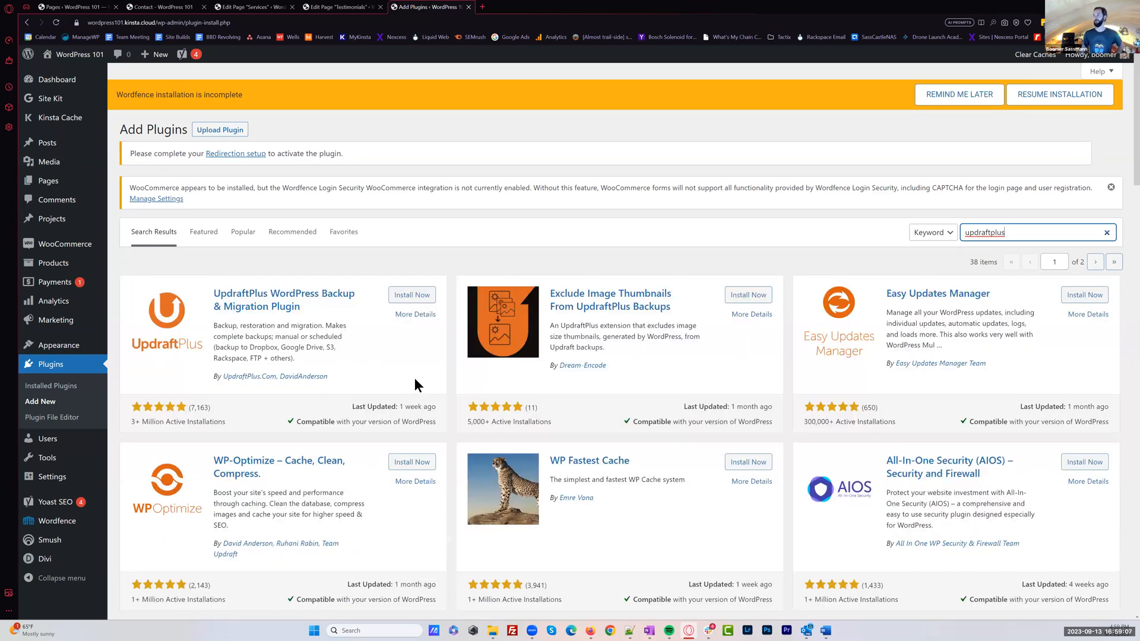
click(412, 295)
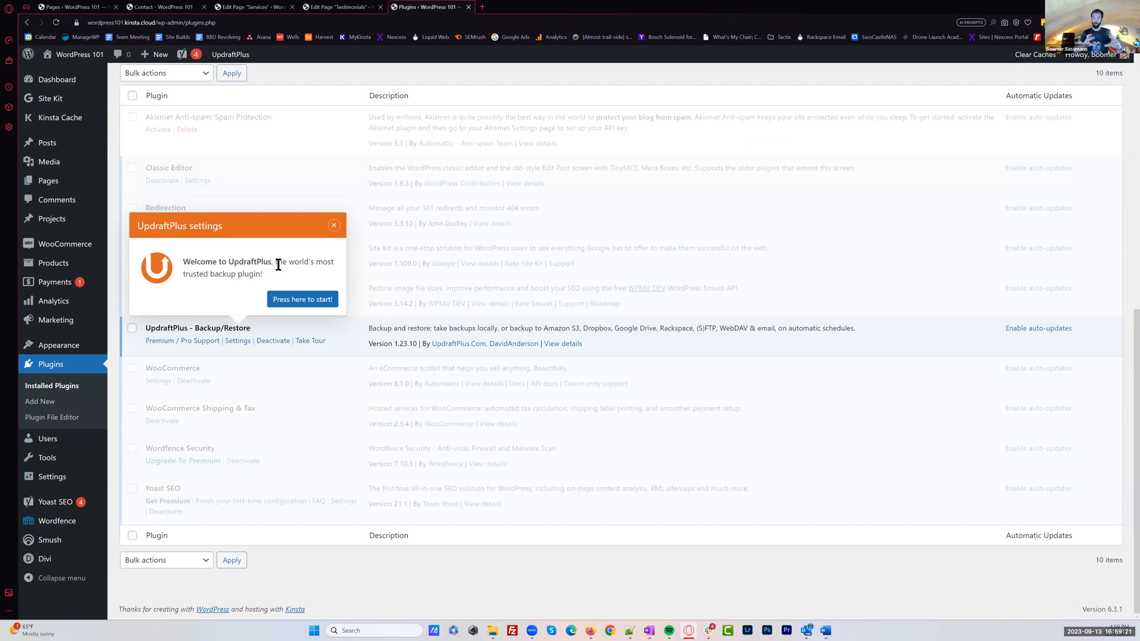
Open the UpdraftPlus backup page and run a manual backup that includes the database and the files
click(299, 299)
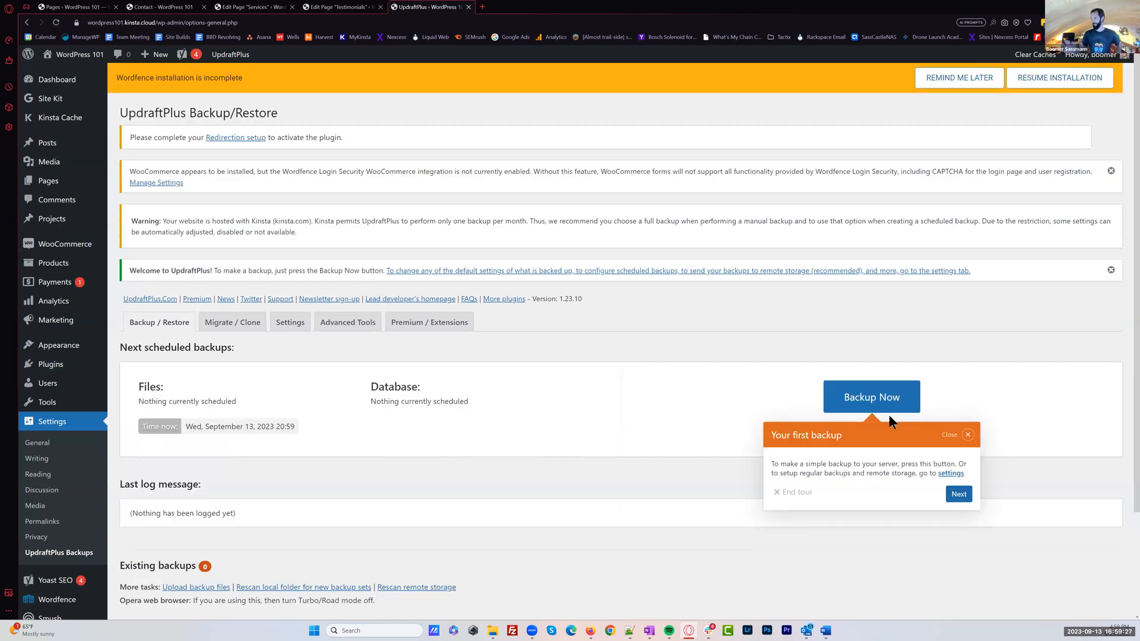
click(888, 413)
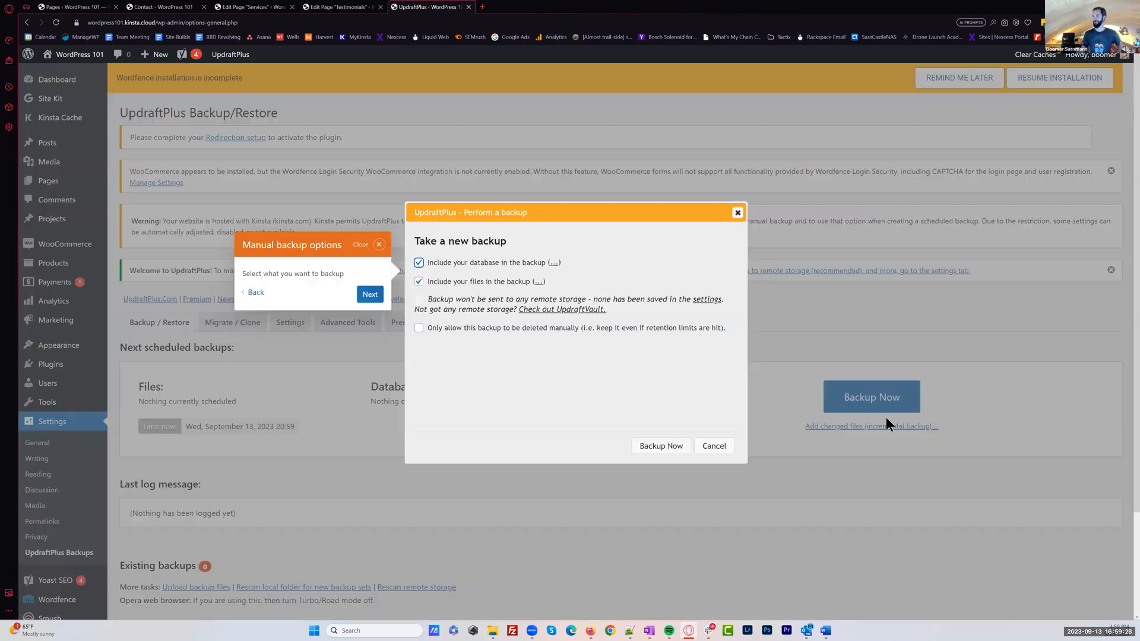
click(660, 446)
click(704, 362)
scroll(764, 451, down, 2)
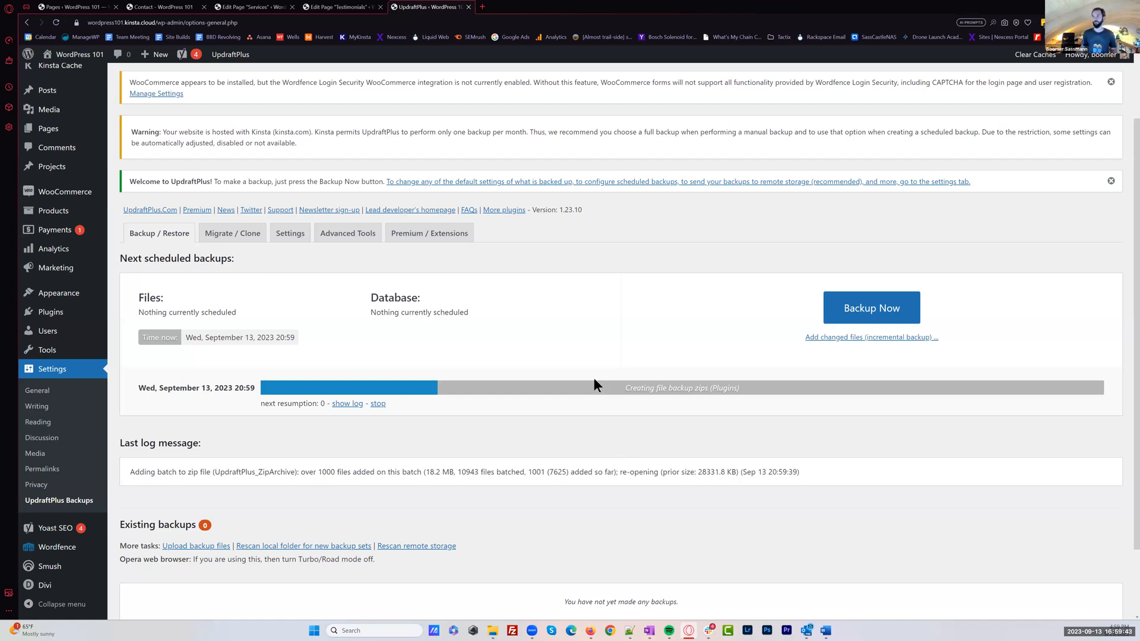
View the Media Library in a separate tab, and return to UpdraftPlus to review the existing backup's data and restore options
middle_click(43, 110)
click(510, 8)
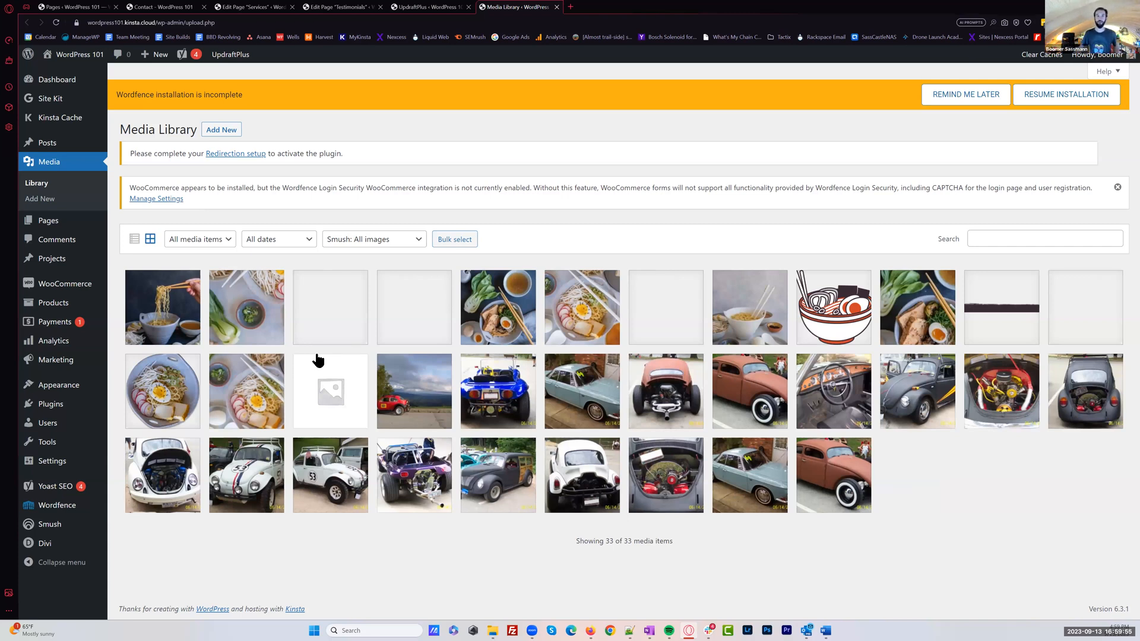
click(425, 7)
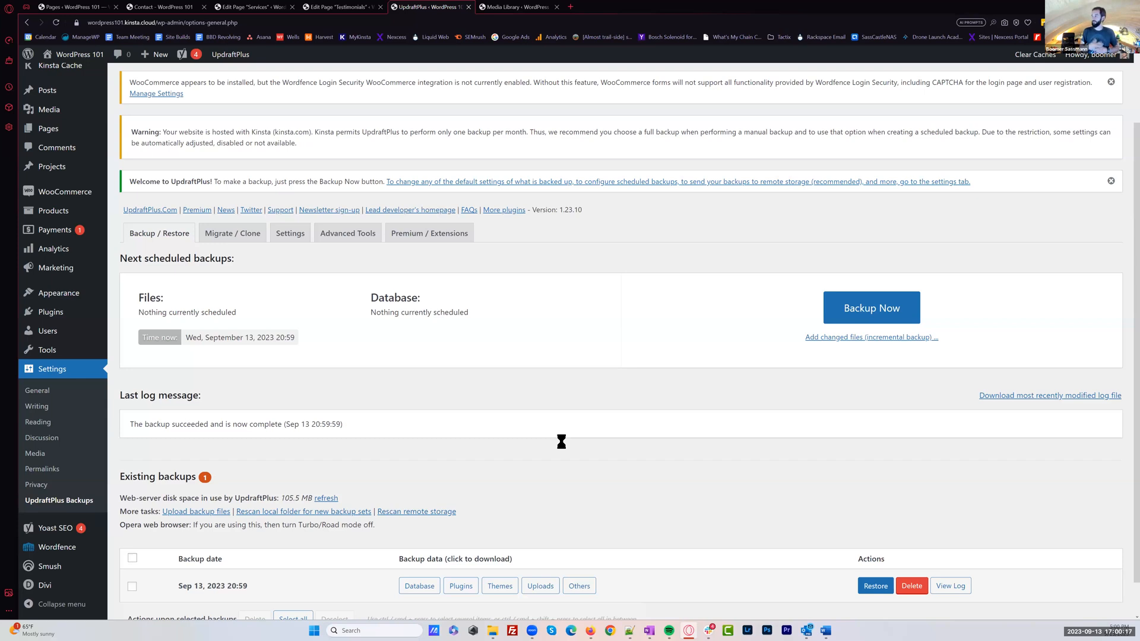
scroll(871, 595, down, 1)
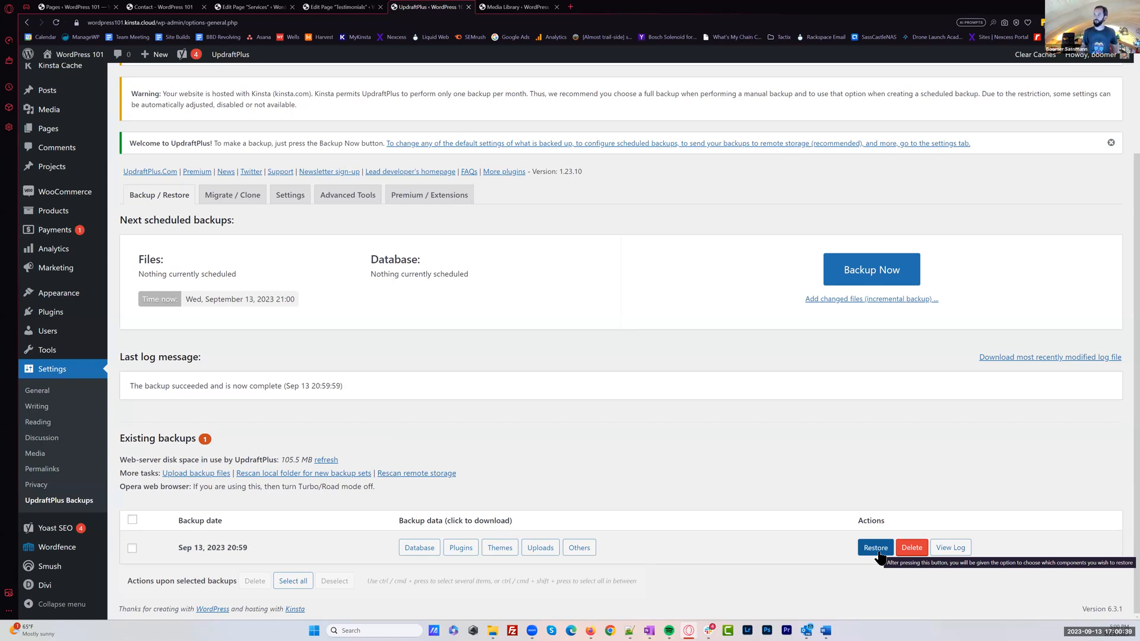
Set both the files and database backup schedules to Monthly in the UpdraftPlus settings
click(295, 199)
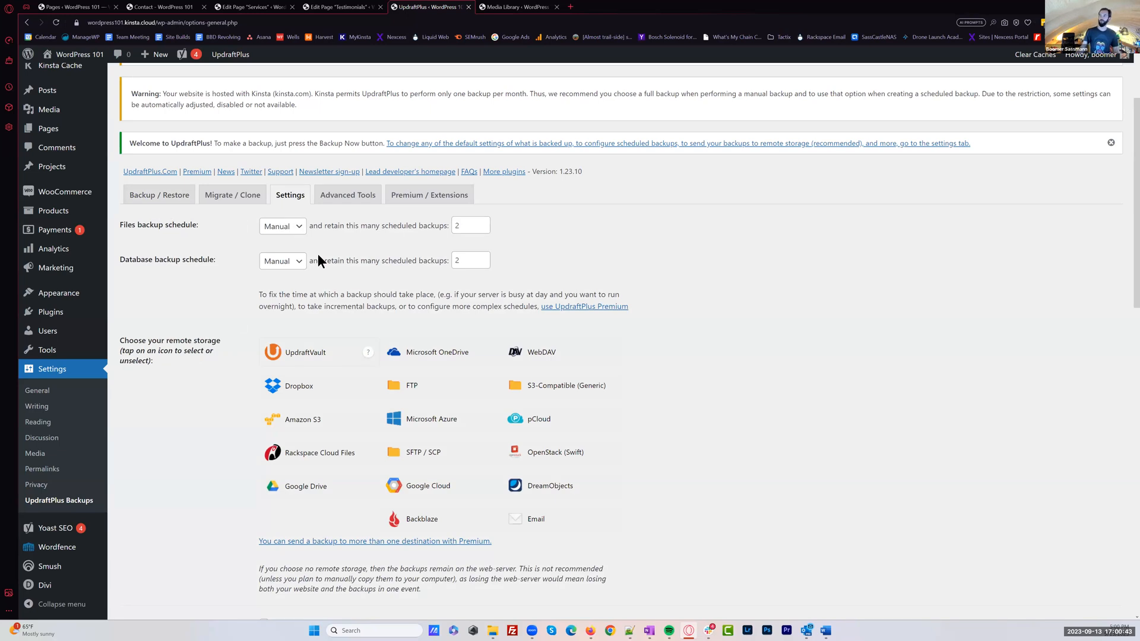
click(299, 230)
click(293, 251)
click(299, 263)
click(279, 286)
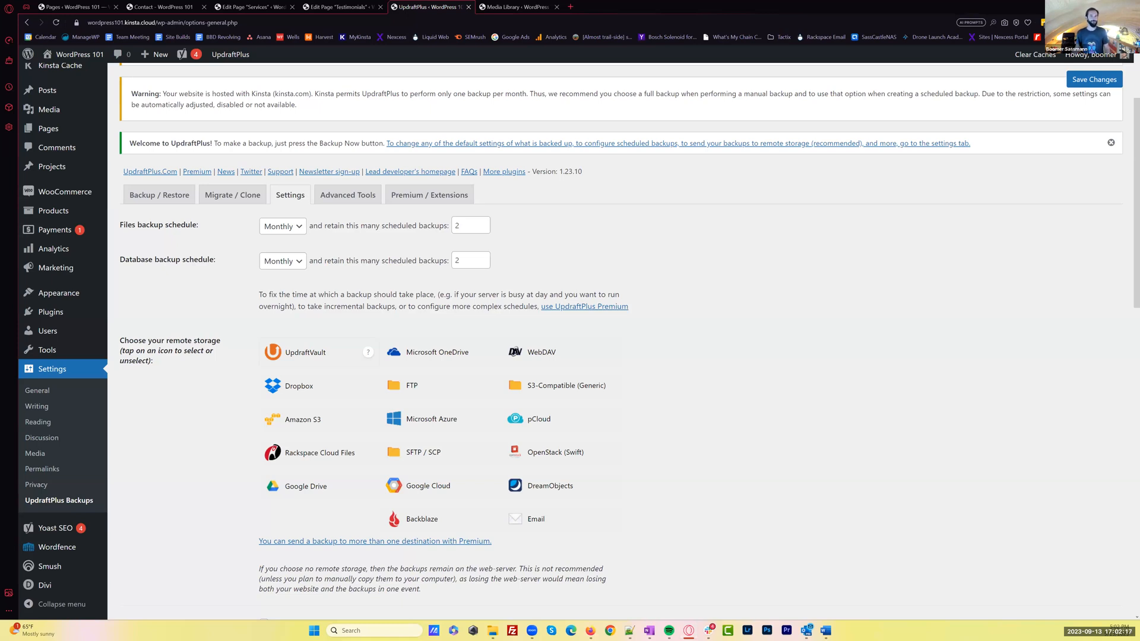
drag(622, 294, 260, 294)
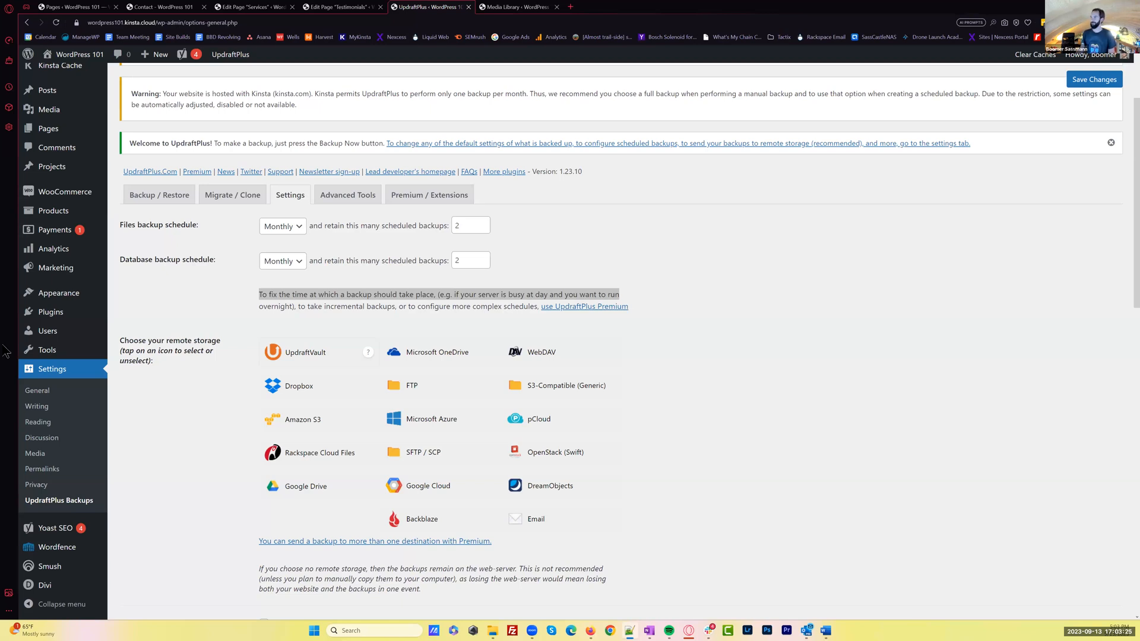
click(871, 420)
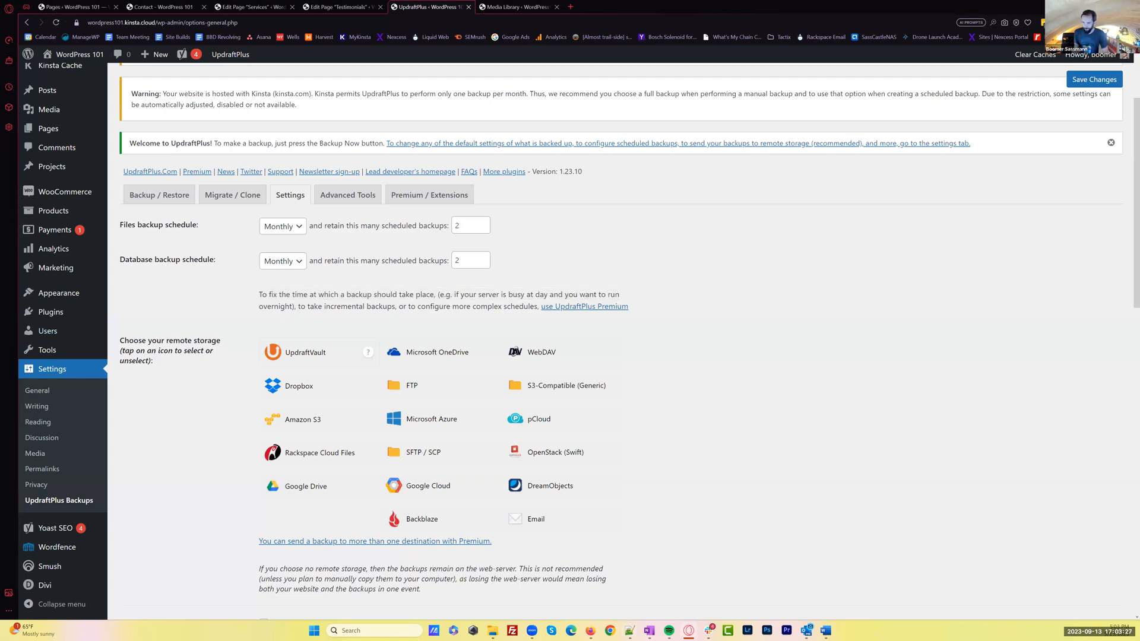